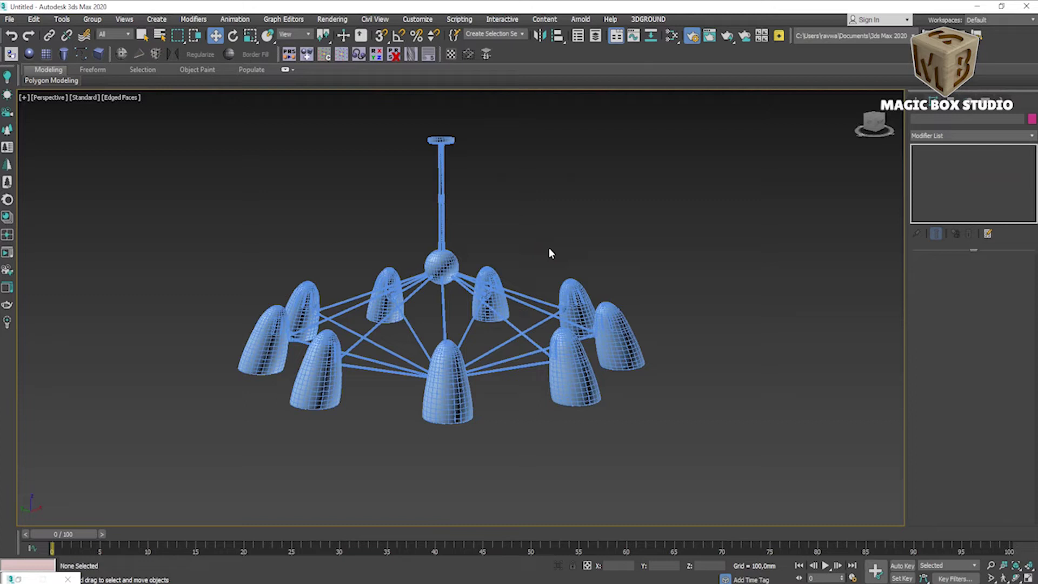
- Show the finished chandelier in smooth solid shading and orbit around it
key("F4")
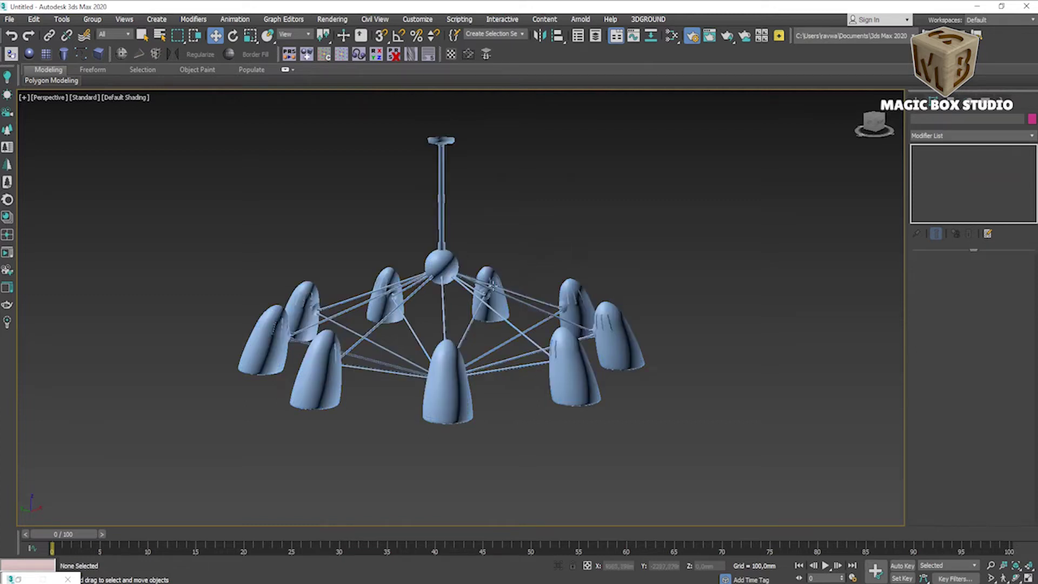
mouse_move(511, 371)
middle_mouse_down("alt")
mouse_move(462, 384)
mouse_move(508, 357)
mouse_move(533, 367)
mouse_move(520, 321)
mouse_move(501, 336)
mouse_move(509, 382)
middle_mouse_up("alt")
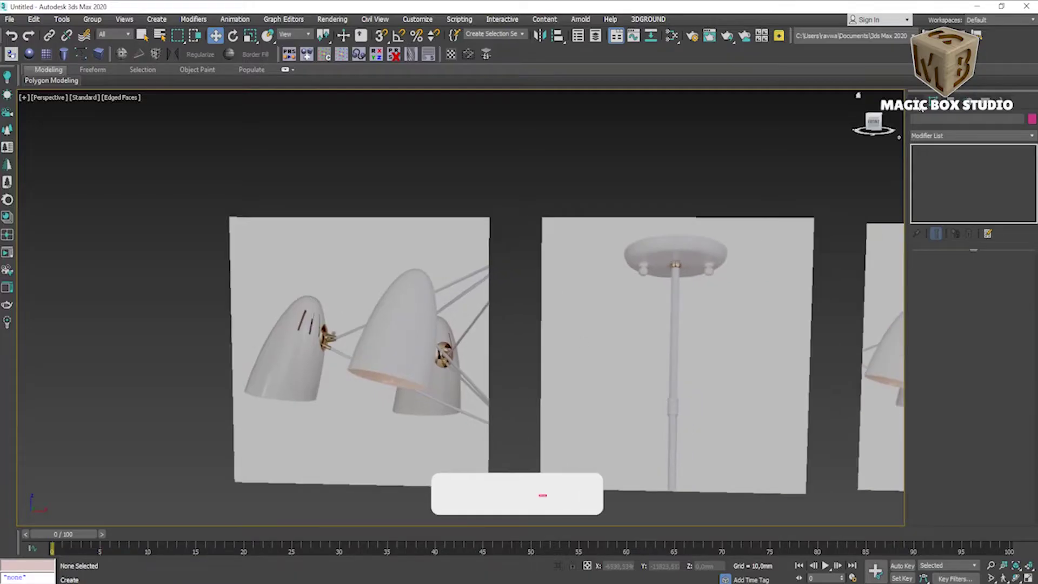
- Create an Extended Primitives capsule about 93 mm radius, 404 mm tall, with 6 height segments
left_click(915, 118)
left_click(971, 133)
left_click(949, 156)
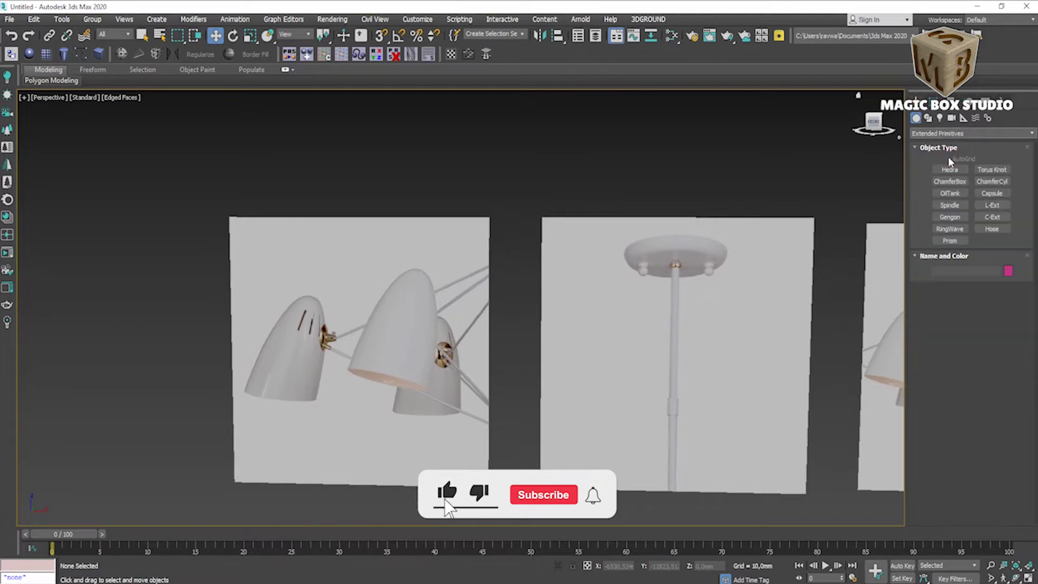
left_click(980, 193)
left_click_drag(330, 465, 372, 465)
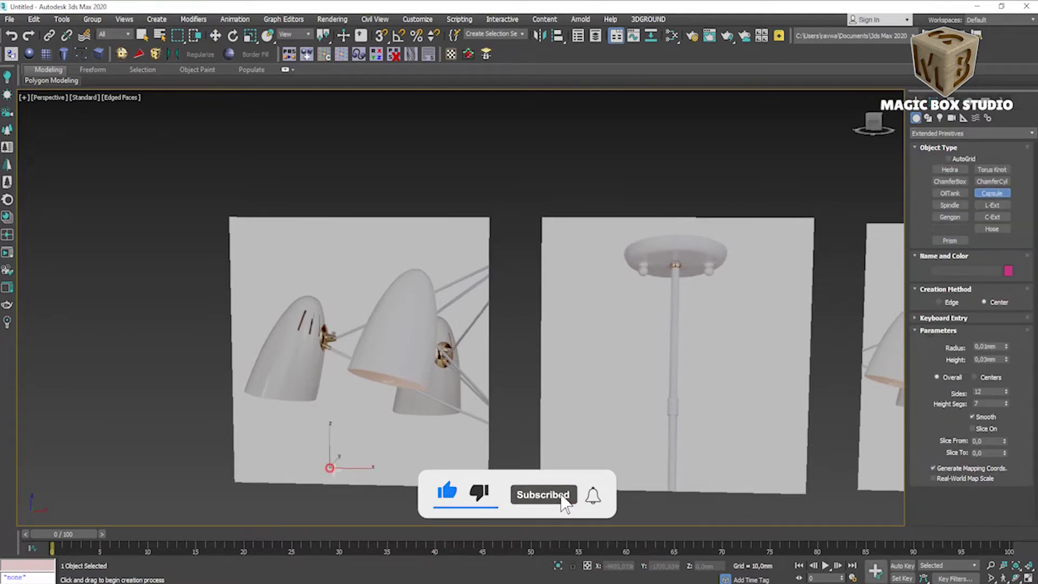
left_click(350, 385)
left_click(350, 373)
right_click(1007, 407)
left_click(1006, 402)
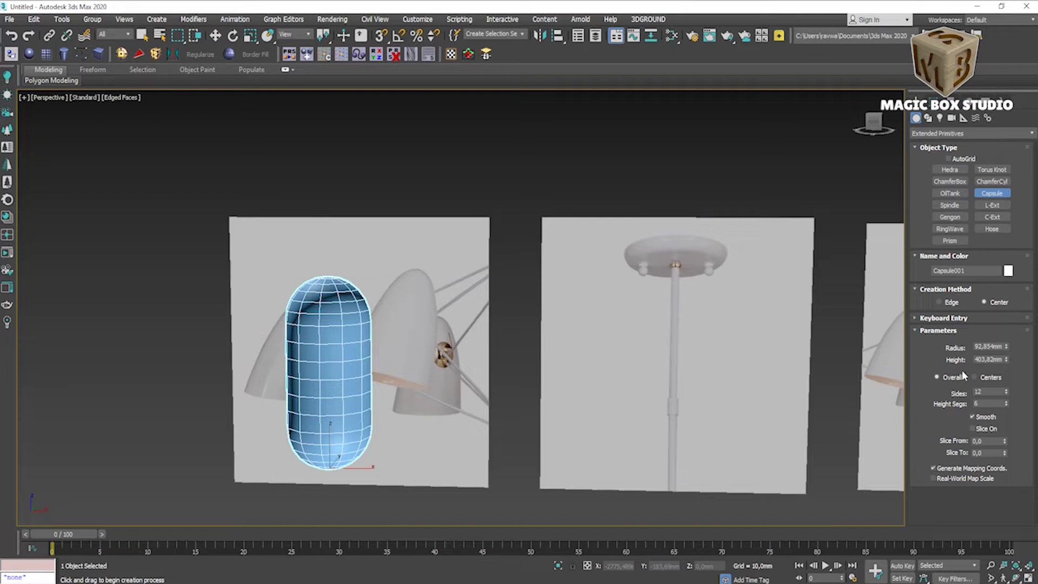
left_click(975, 377)
left_click(938, 378)
- In the Front view, move the capsule over the left lamp shade in the reference
key("f")
key("w")
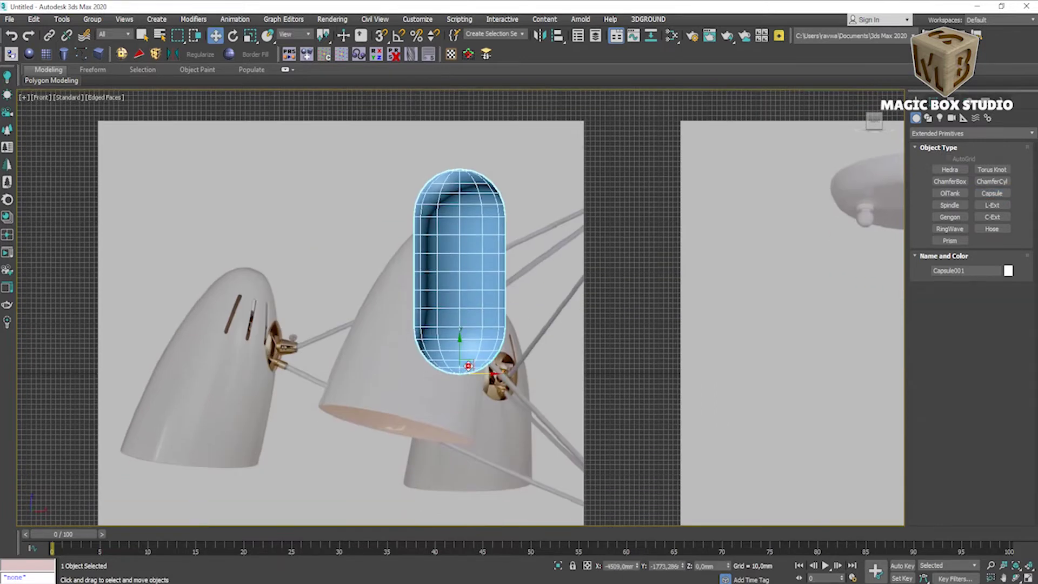
left_click_drag(468, 366, 206, 457)
middle_click_drag(270, 422, 416, 355)
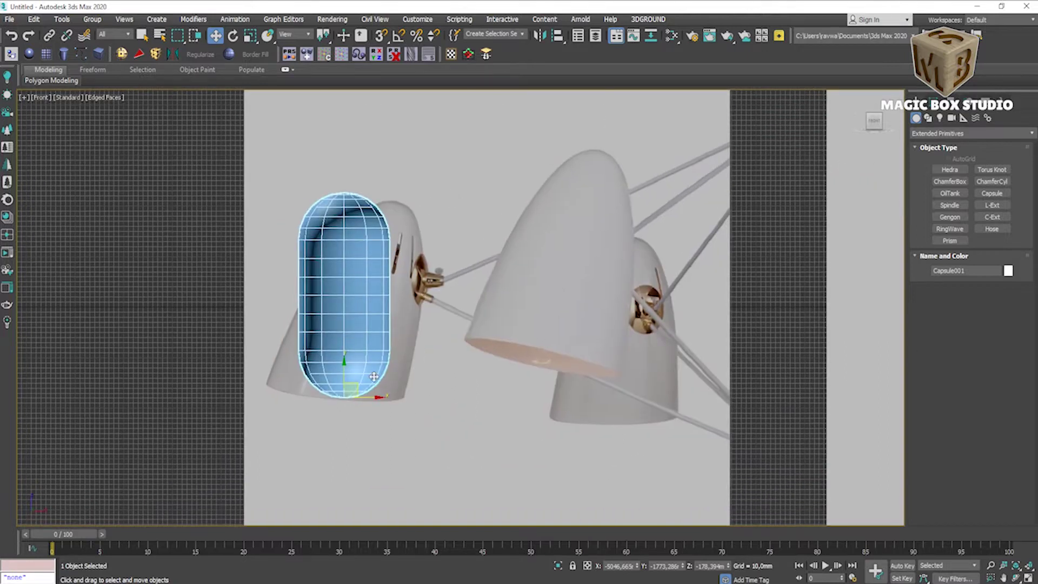
left_click_drag(373, 376, 375, 390)
right_click(354, 320)
mouse_move(402, 436)
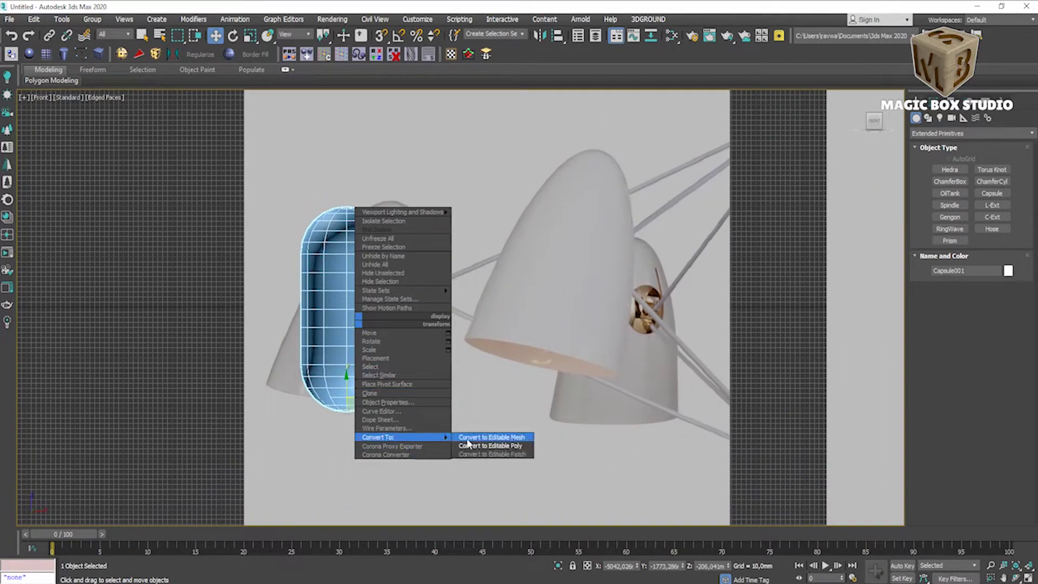
- Convert the capsule to Editable Poly and delete its bottom polygons to open the shade
left_click(468, 446)
left_click(982, 274)
left_click_drag(352, 448, 260, 371)
key("Delete")
key("4")
- Add an FFD 4x4x4 and stretch its control points upward so the dome rises higher
left_click(973, 135)
scroll(972, 422, "down", 5)
left_click(923, 407)
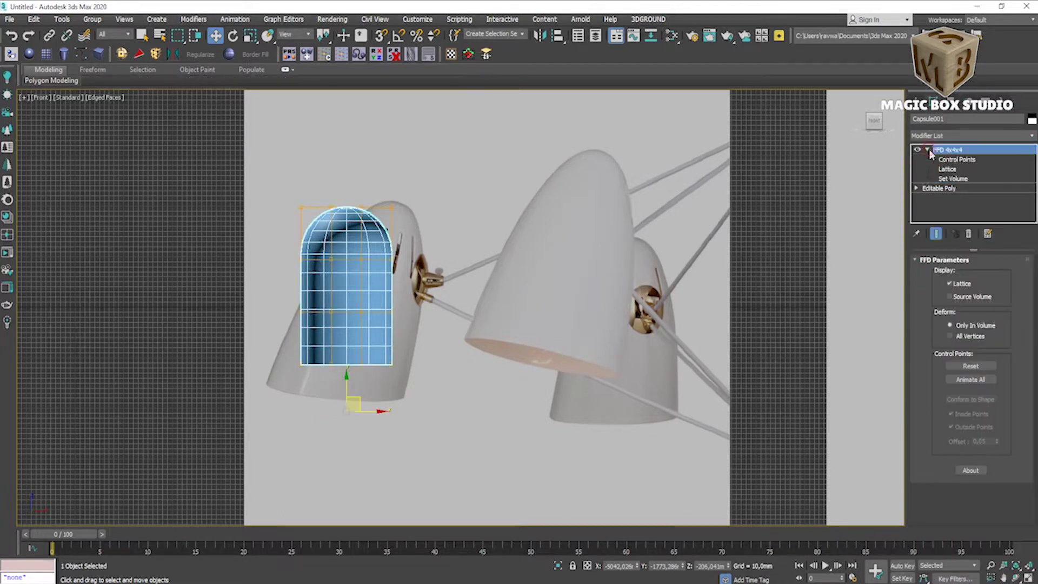
left_click(954, 160)
left_click_drag(266, 181, 422, 398)
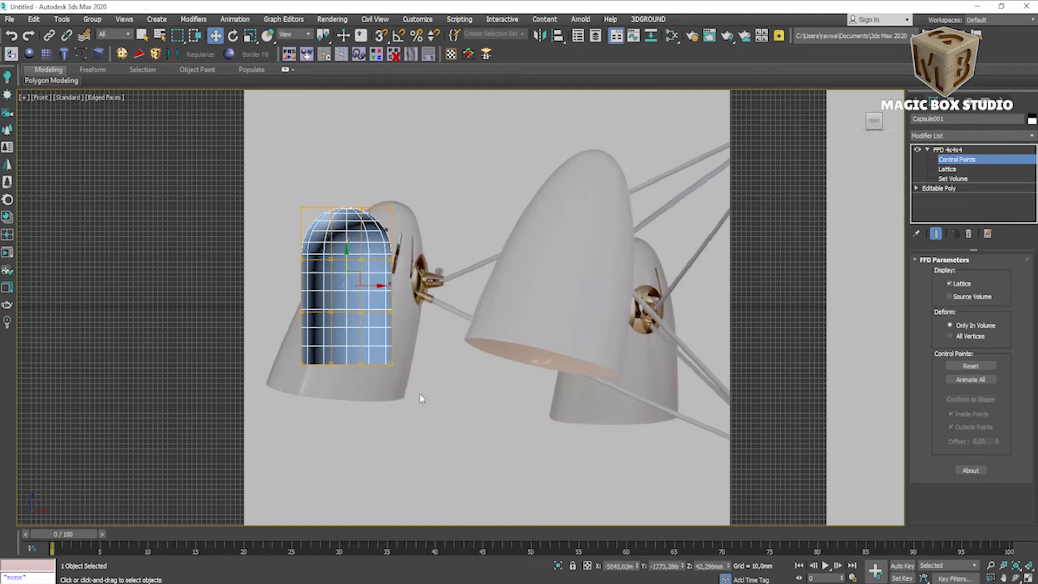
left_click(250, 35)
left_click_drag(346, 259, 347, 231)
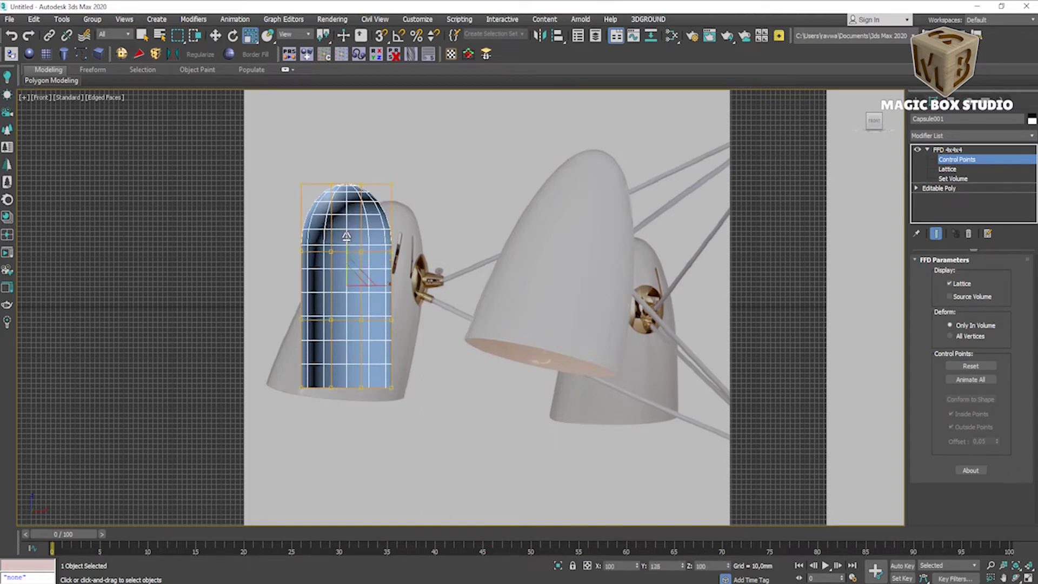
key("w")
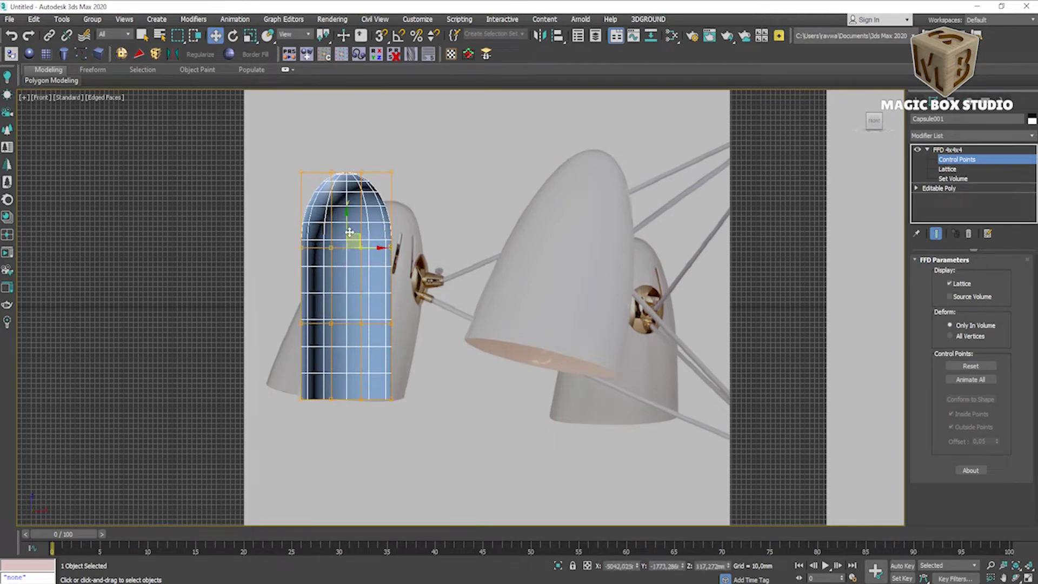
left_click_drag(346, 233, 346, 215)
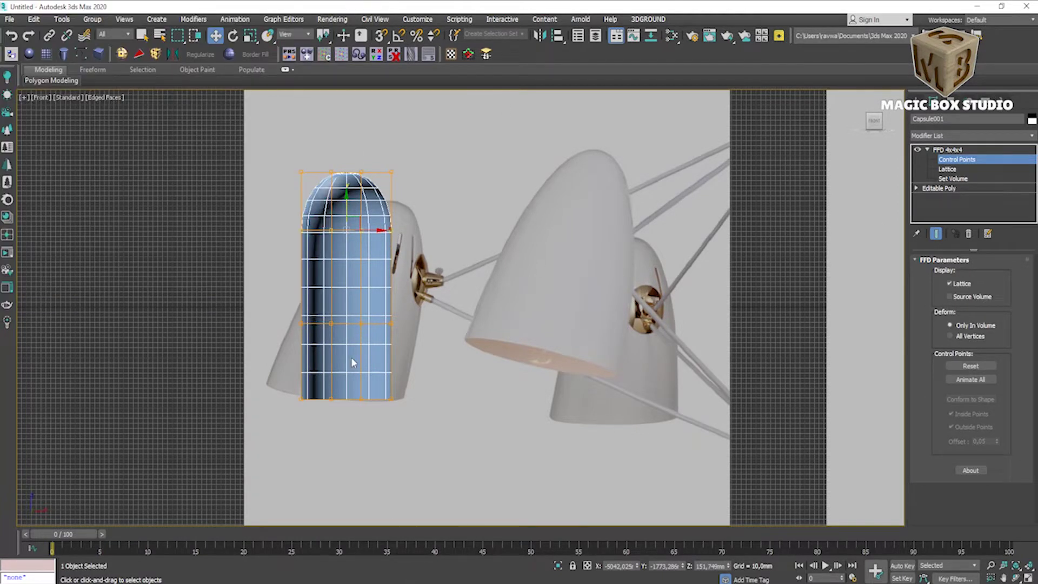
right_click(366, 316)
- Collapse the stack, then add an FFD 2x2x2 and scale its bottom points out to flare the base
left_click(418, 426)
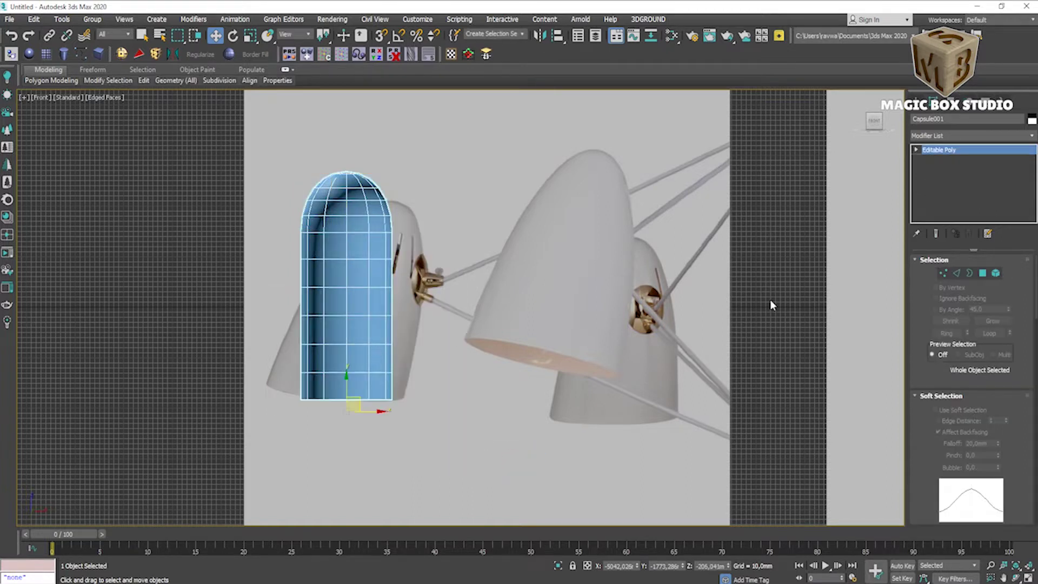
left_click(971, 136)
scroll(951, 379, "down", 5)
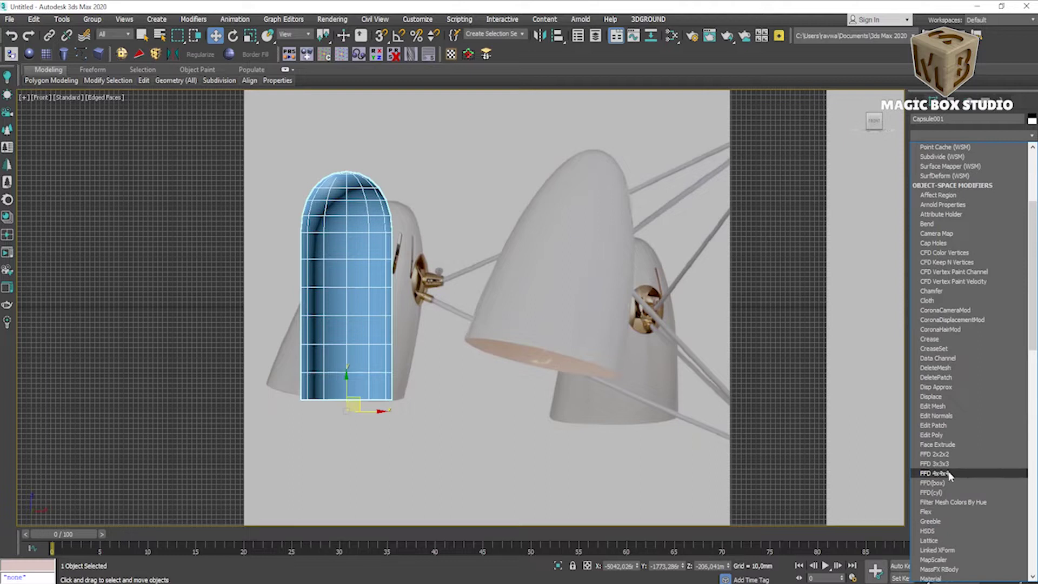
left_click(951, 475)
left_click(927, 150)
left_click(956, 160)
left_click(251, 38)
left_click_drag(350, 399, 371, 348)
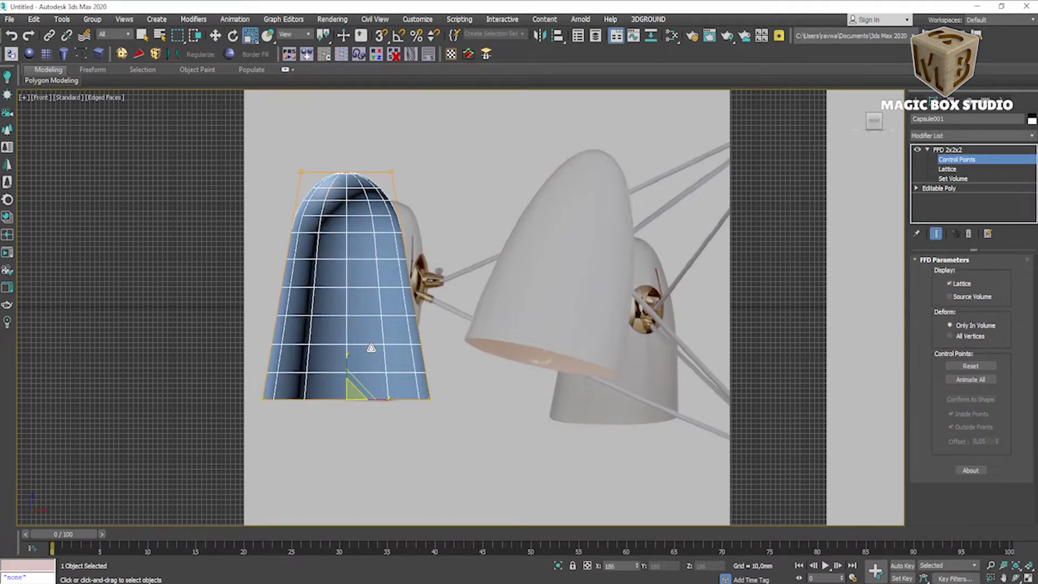
- Add an FFD 4x4x4, swell the lower-middle row to 111%, narrow the top to 90%, and collapse
left_click(972, 136)
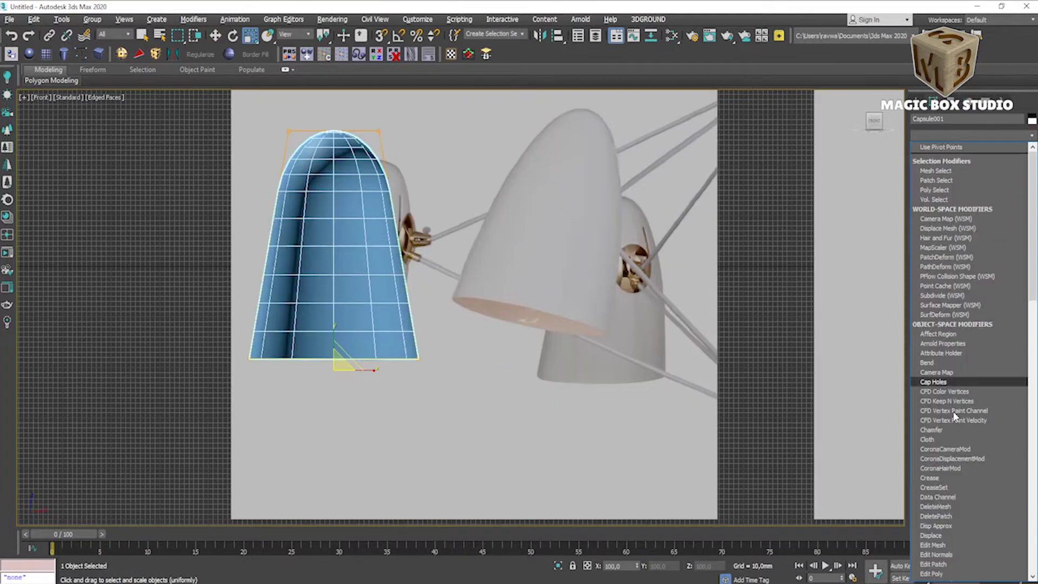
scroll(934, 452, "down", 3)
left_click(941, 530)
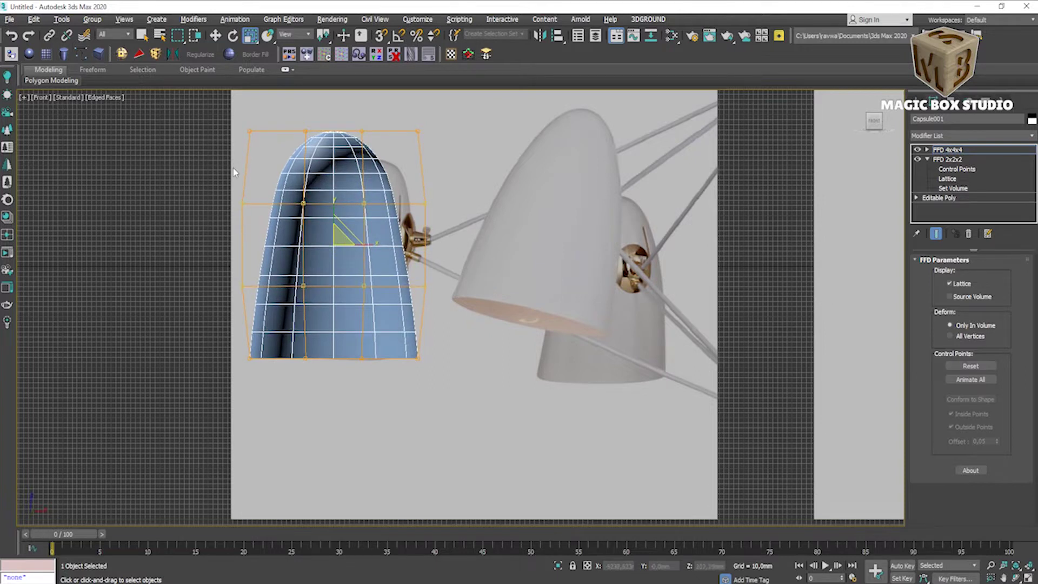
left_click_drag(234, 262, 432, 305)
left_click_drag(349, 284, 349, 275)
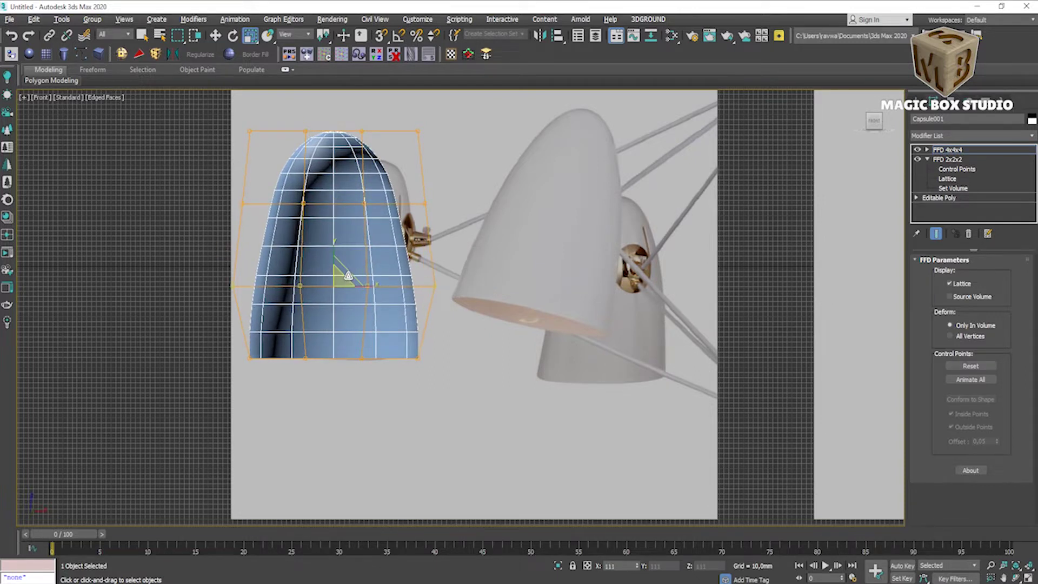
left_click_drag(228, 120, 433, 157)
left_click_drag(337, 125, 337, 134)
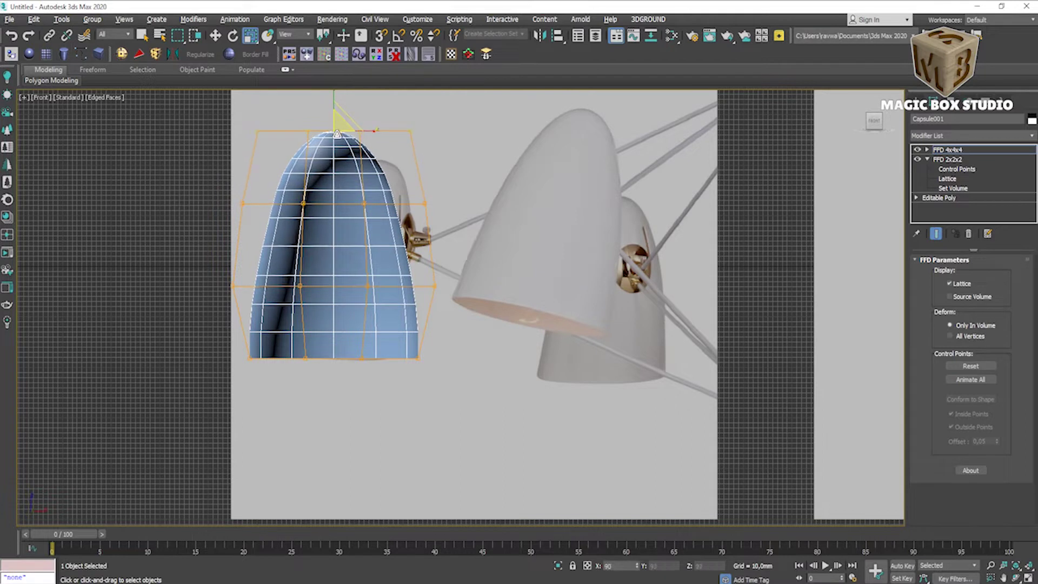
left_click_drag(203, 120, 438, 373)
left_click_drag(334, 232, 333, 208)
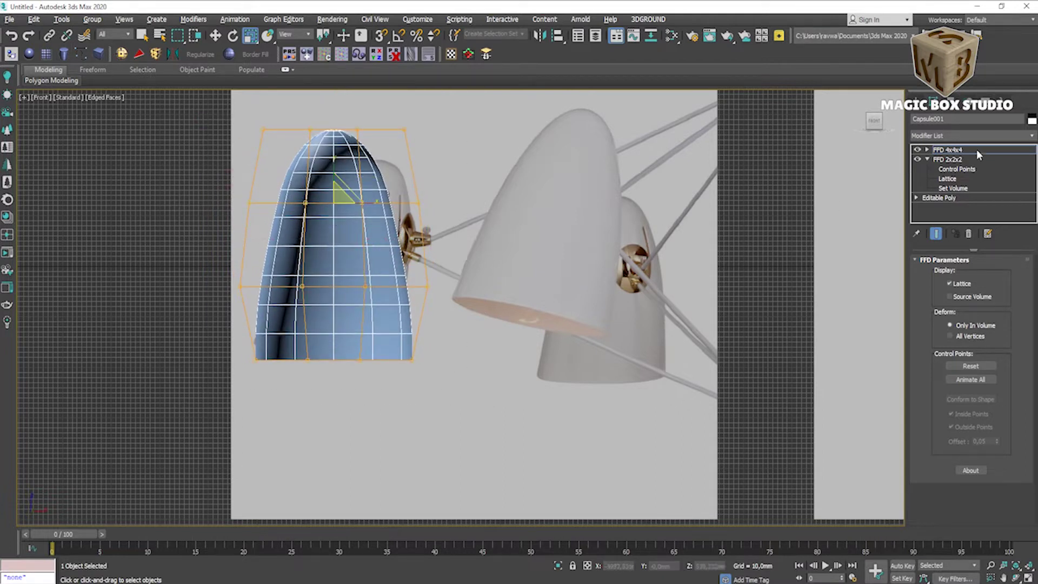
right_click(360, 219)
left_click(496, 347)
- Try tilting the shade about 10 degrees, undo it, and add an FFD 2x2x2 instead
key("e")
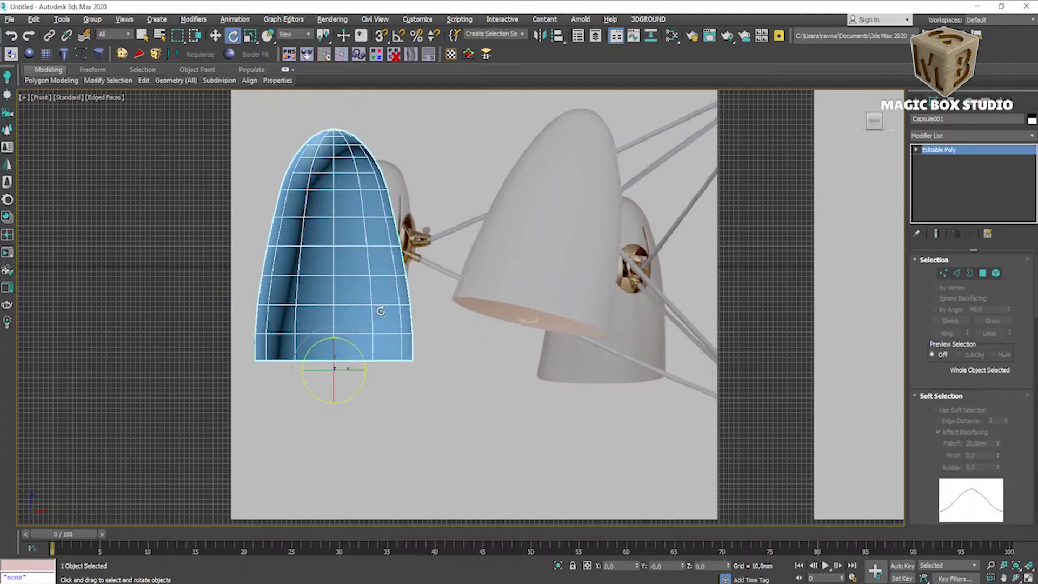
left_click_drag(359, 326, 368, 359)
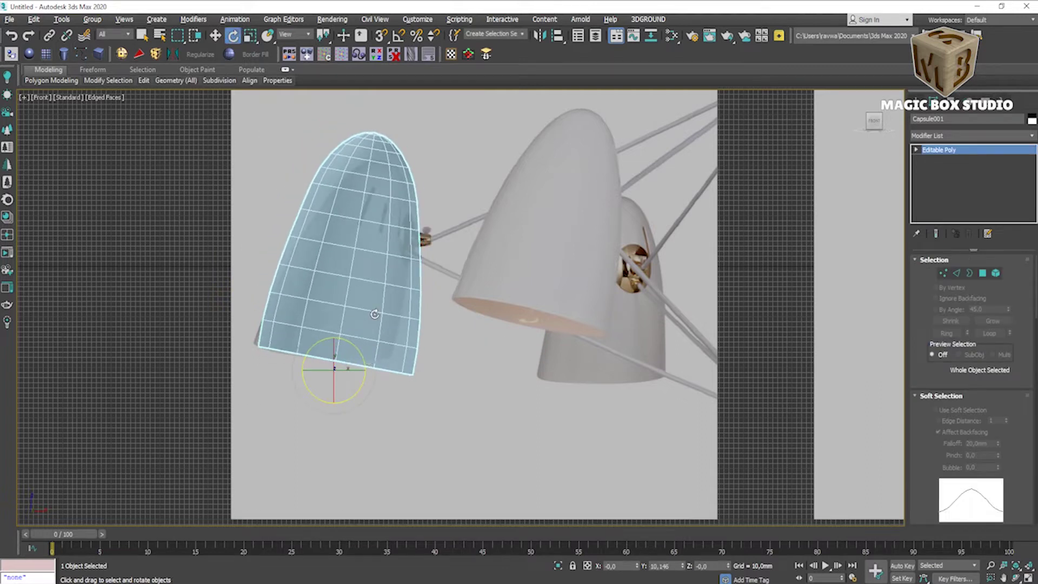
key("ctrl+z")
left_click(967, 136)
scroll(964, 432, "down", 2)
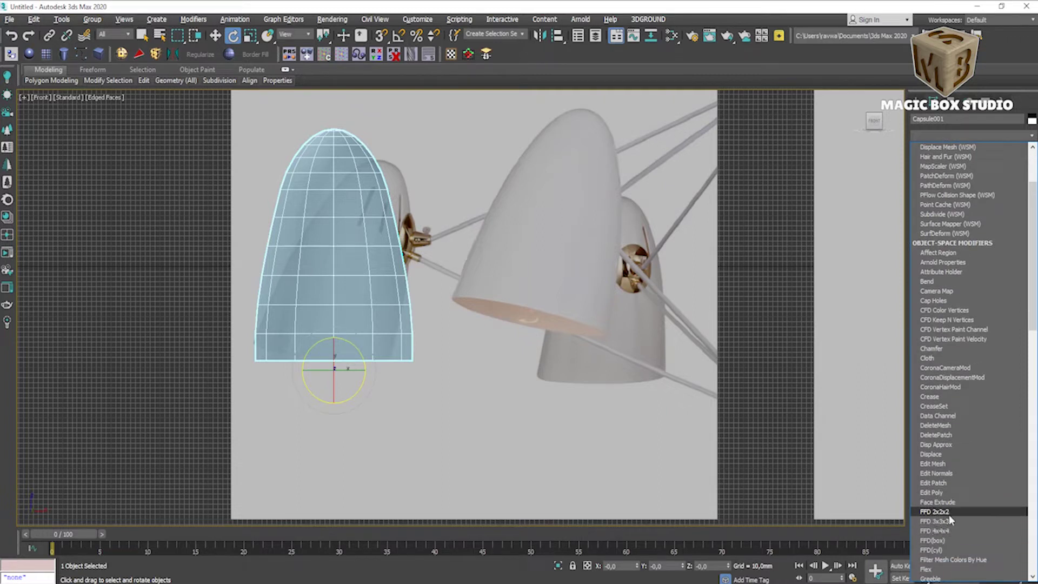
left_click(941, 511)
- Skew the lattice by shifting and tilting its top points right and its bottom points left
left_click(927, 150)
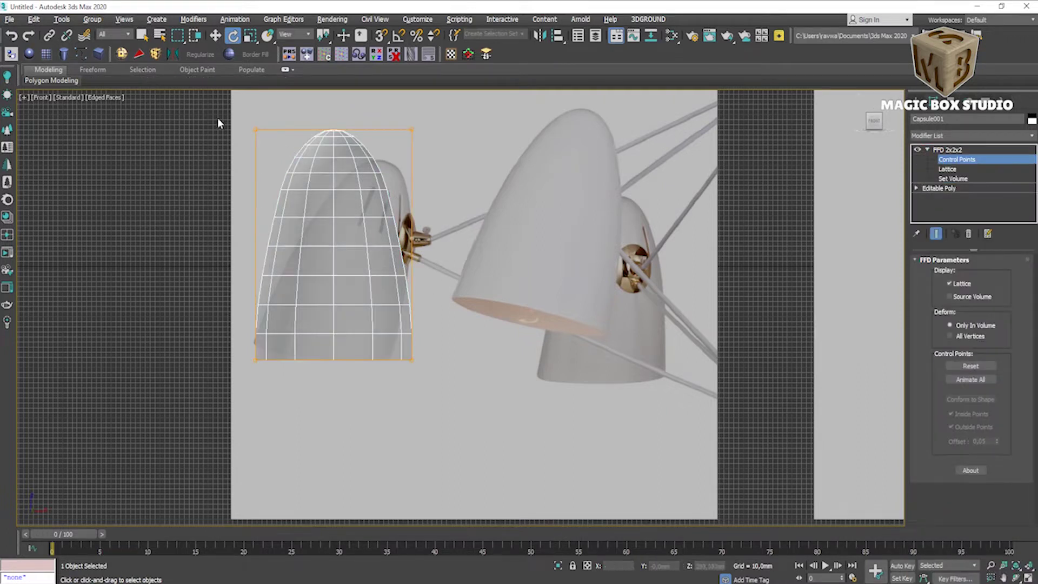
left_click(254, 36)
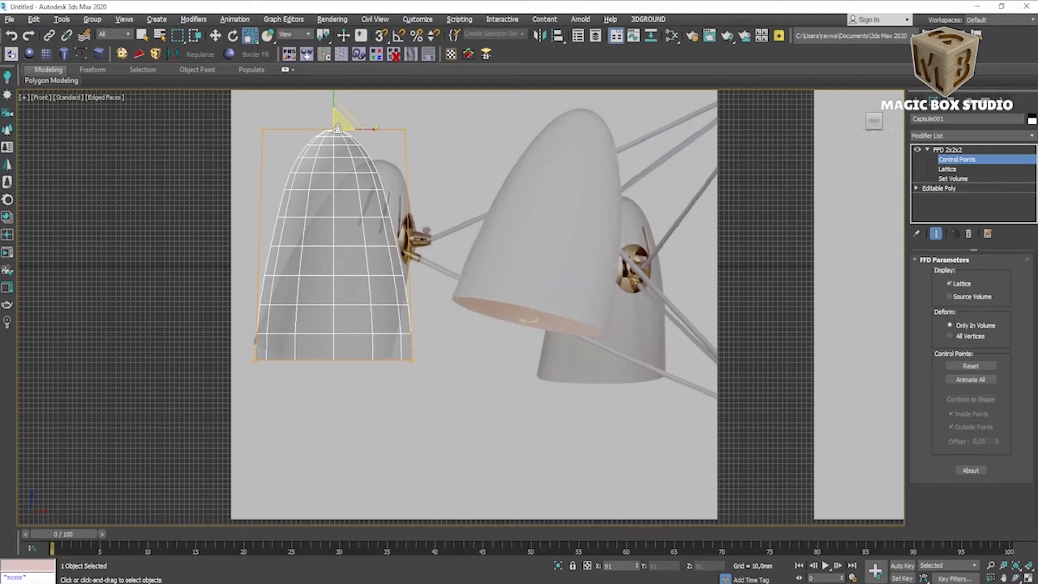
left_click(215, 36)
mouse_move(359, 129)
left_mouse_down()
mouse_move(399, 133)
mouse_move(401, 161)
mouse_move(405, 152)
left_mouse_up()
key("e")
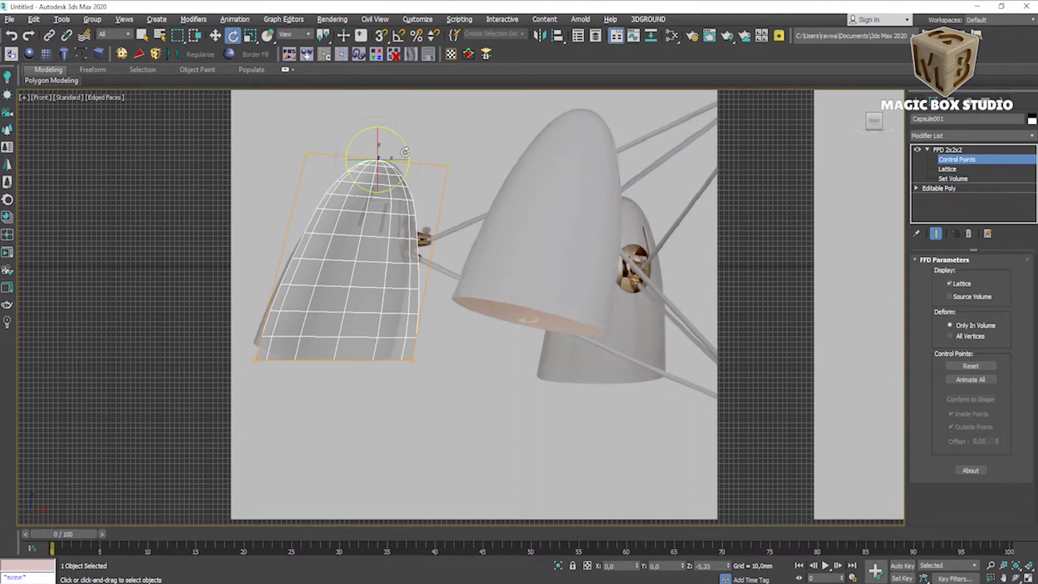
scroll(401, 195, "up", 5)
left_click_drag(378, 169, 389, 158)
scroll(329, 251, "down", 3)
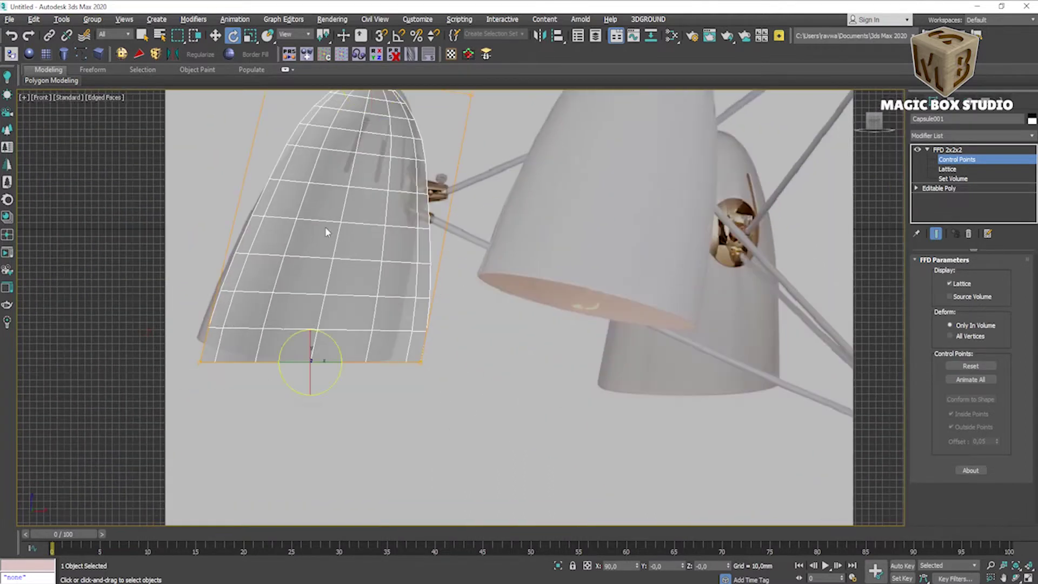
key("w")
left_click_drag(322, 352, 292, 352)
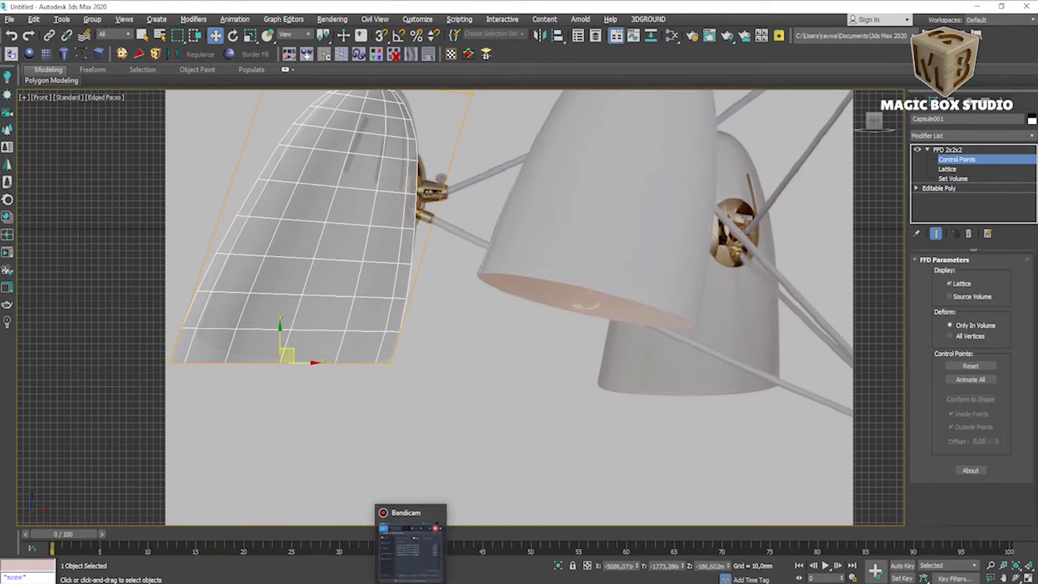
- Adjust the lattice corner points to fit the reference outline, then select all points in Perspective
mouse_move(409, 572)
left_click(408, 532)
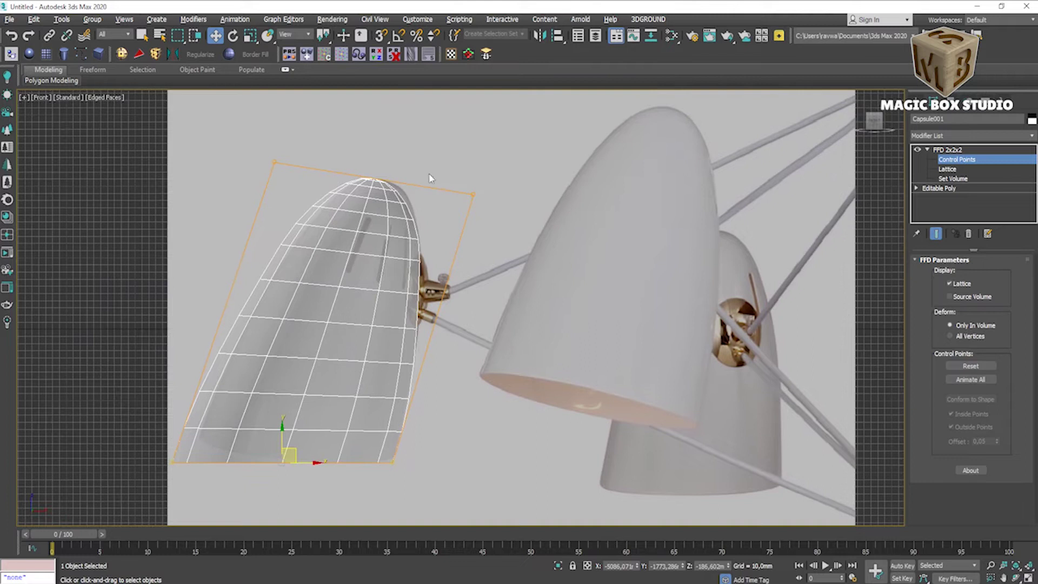
left_click(473, 193)
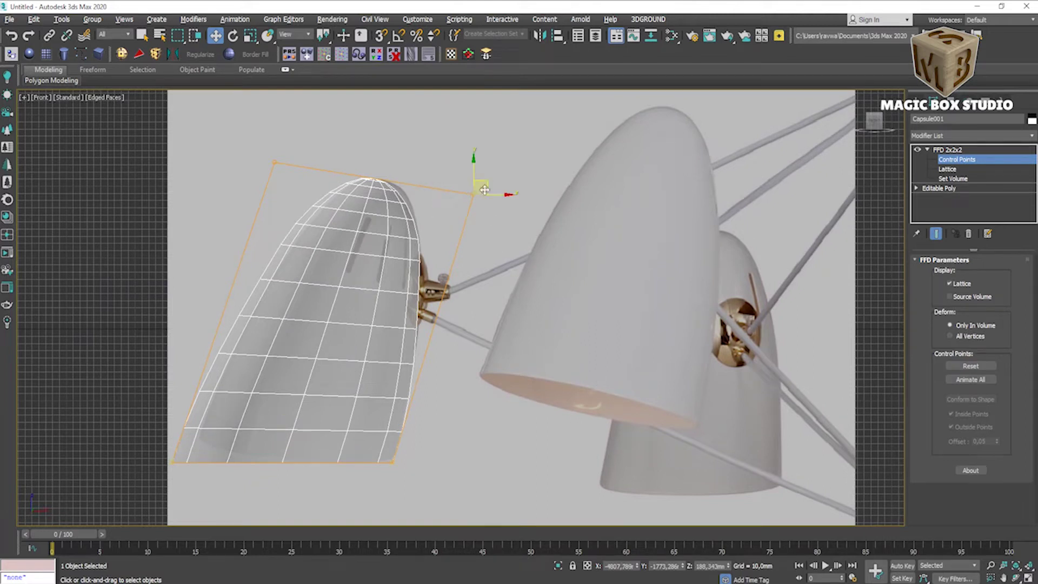
left_click_drag(489, 182, 475, 212)
left_click_drag(178, 457, 208, 444)
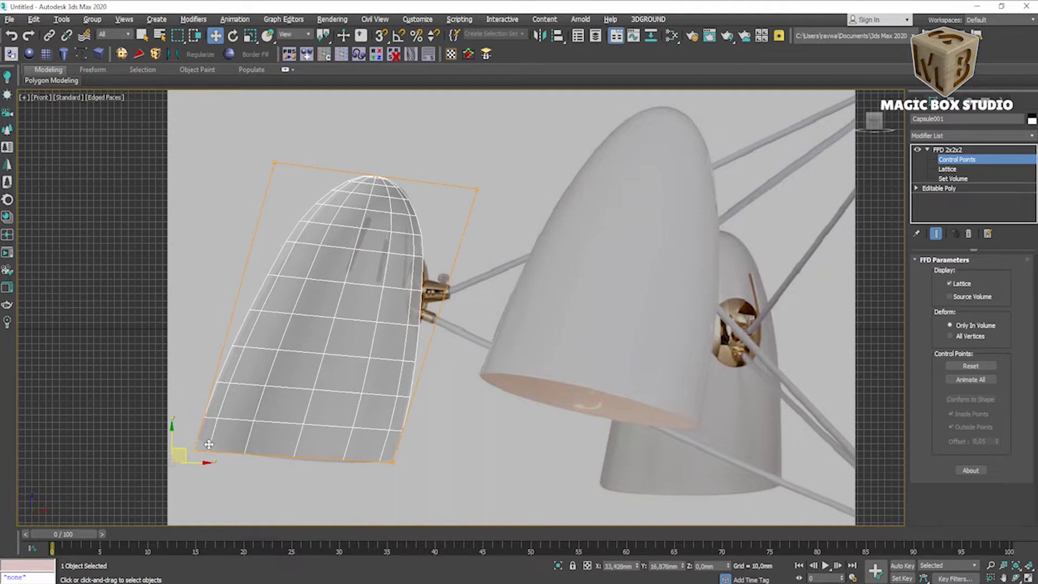
left_click(274, 162)
left_click_drag(274, 162, 280, 169)
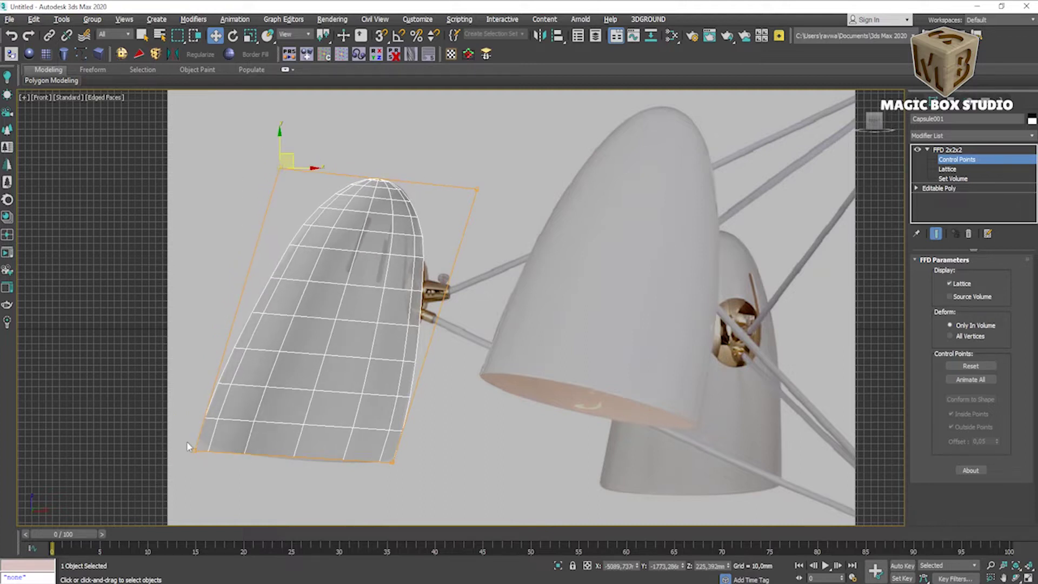
key("alt+w")
key("alt+w")
mouse_move(349, 456)
middle_mouse_down("alt")
mouse_move(459, 488)
mouse_move(342, 508)
mouse_move(303, 487)
middle_mouse_up("alt")
left_click_drag(105, 261, 424, 512)
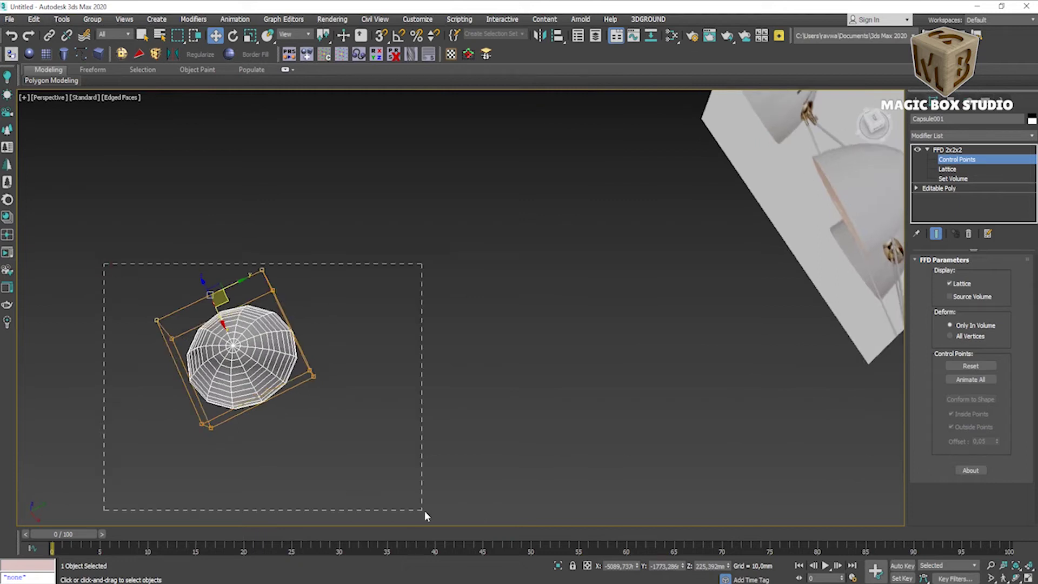
- Collapse the FFD into an Editable Poly and toggle the isoline display of the subdivided wireframe
left_click(248, 41)
mouse_move(237, 400)
middle_mouse_down("alt")
mouse_move(245, 413)
mouse_move(348, 341)
mouse_move(259, 421)
mouse_move(292, 349)
middle_mouse_up("alt")
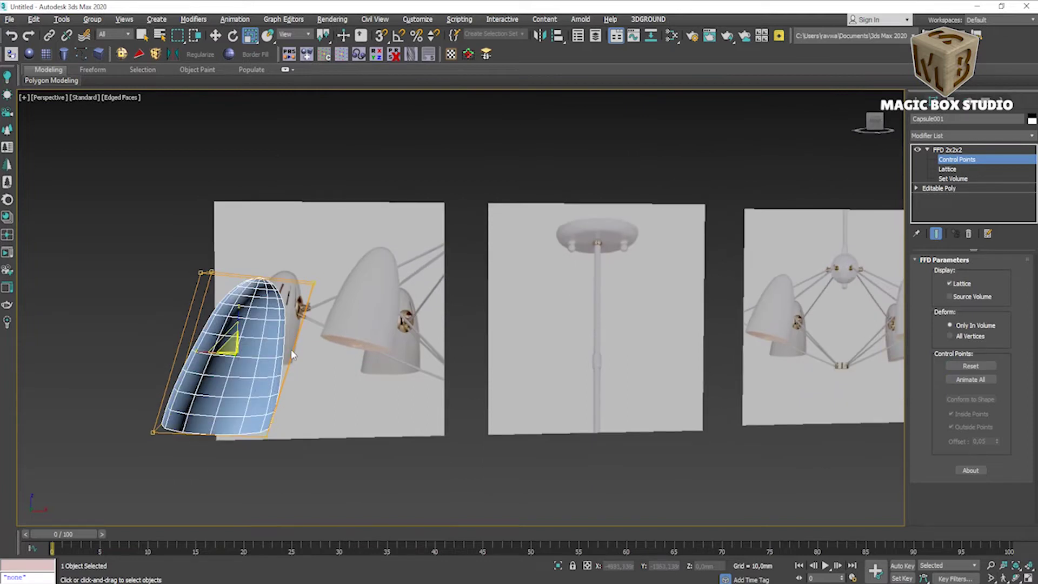
right_click(250, 365)
left_click(324, 465)
mouse_move(335, 465)
middle_mouse_down("alt")
mouse_move(316, 401)
mouse_move(326, 456)
mouse_move(346, 411)
middle_mouse_up("alt")
scroll(973, 378, "down", 5)
scroll(973, 378, "down", 5)
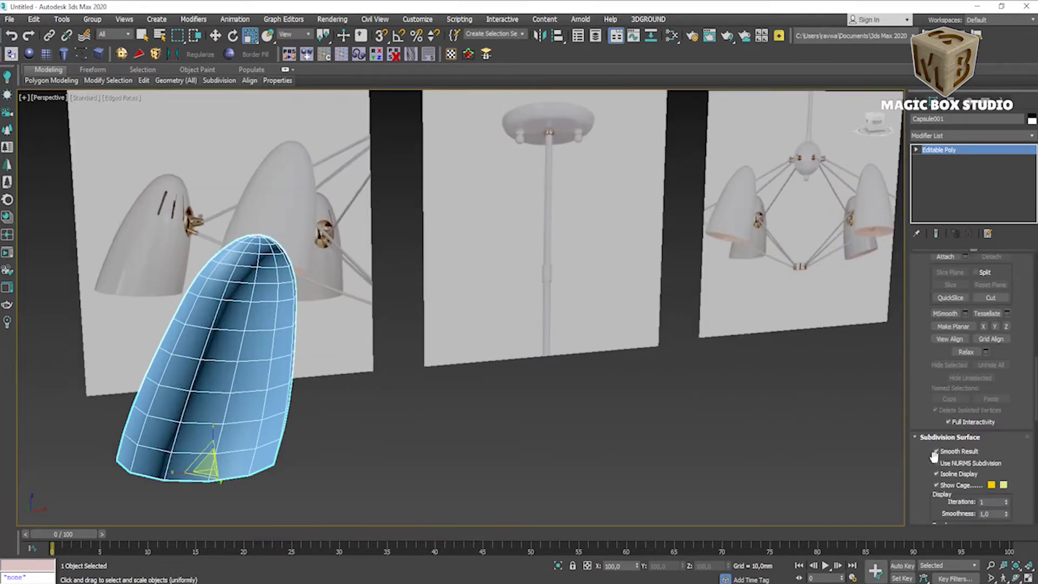
left_click(974, 471)
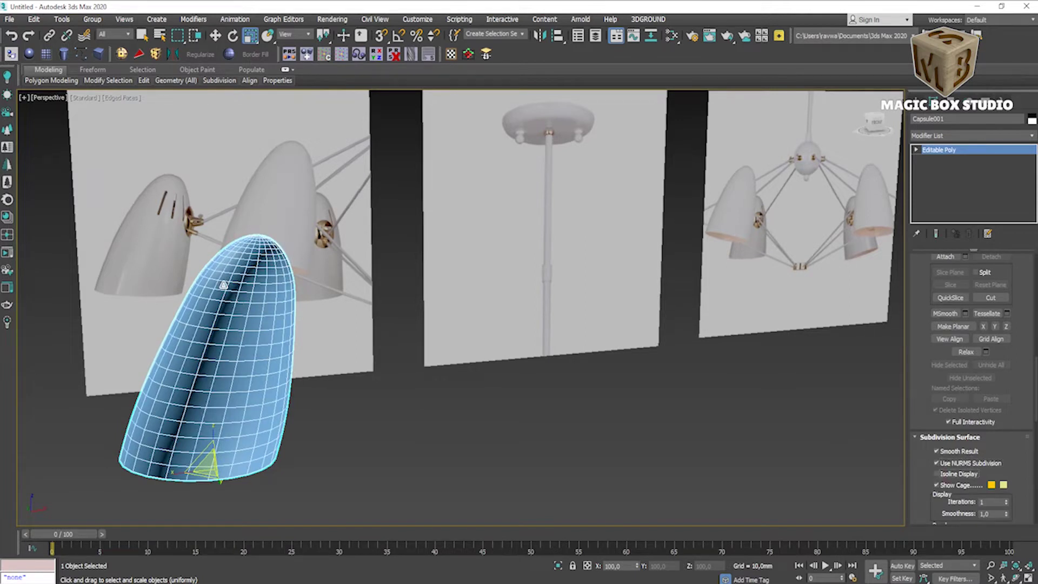
scroll(327, 222, "up", 5)
scroll(334, 216, "down", 3)
scroll(334, 216, "down", 2)
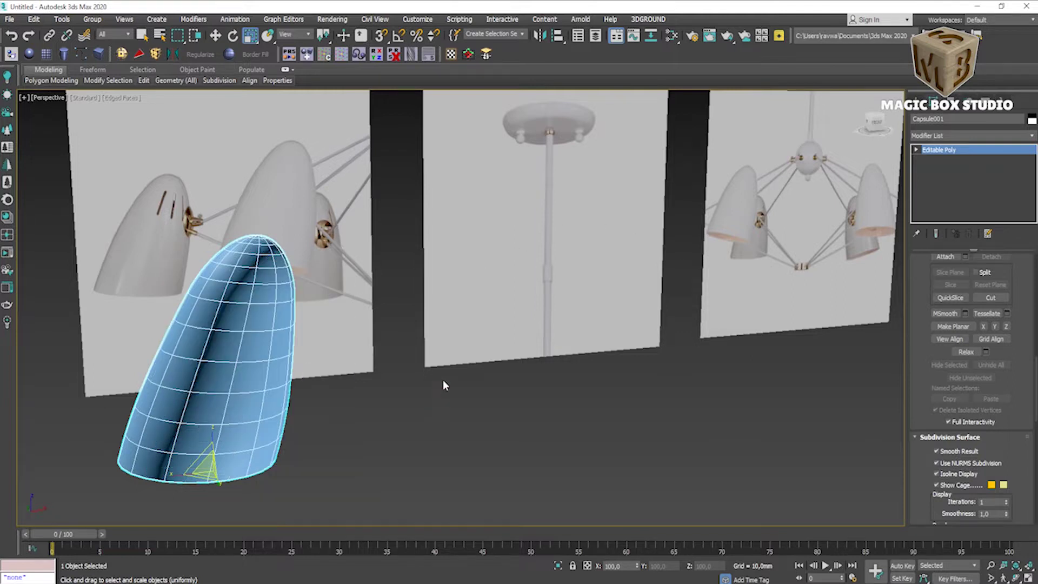
- In the Front view, Shift-drag a spare copy of the shade off to the left
key("f")
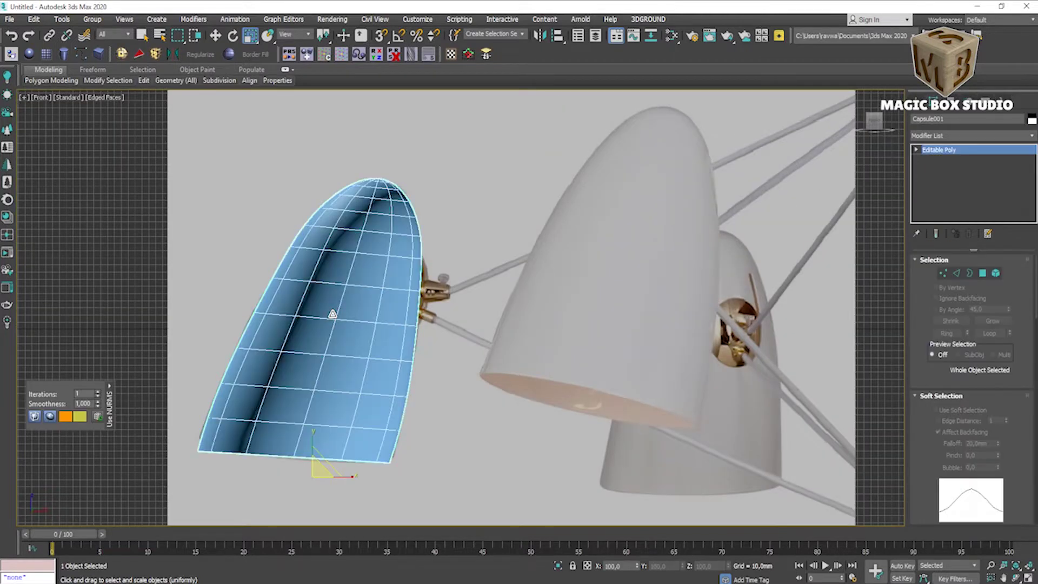
scroll(370, 238, "up", 2)
scroll(378, 259, "down", 2)
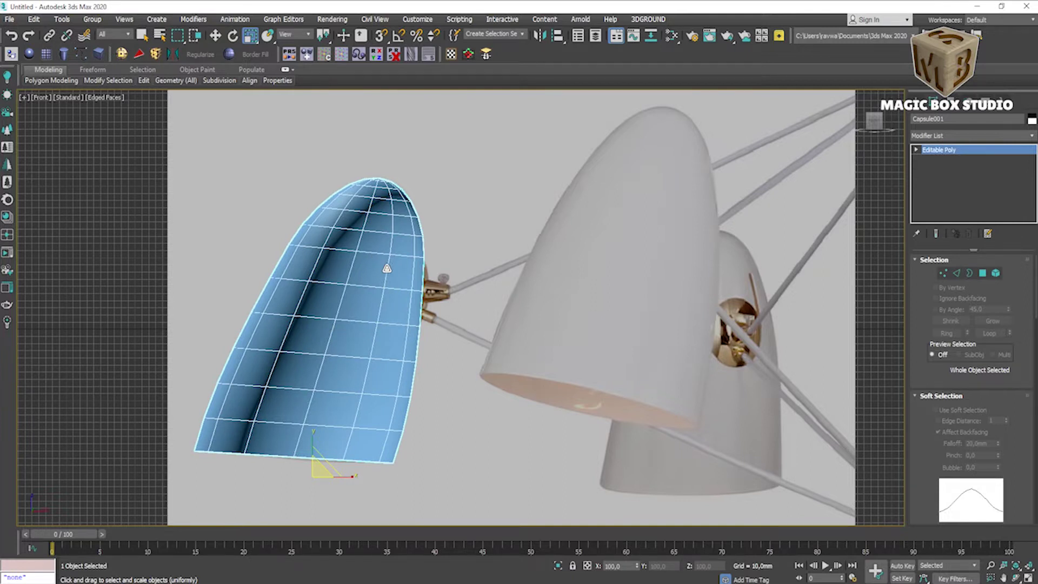
key("w")
scroll(221, 201, "down", 8)
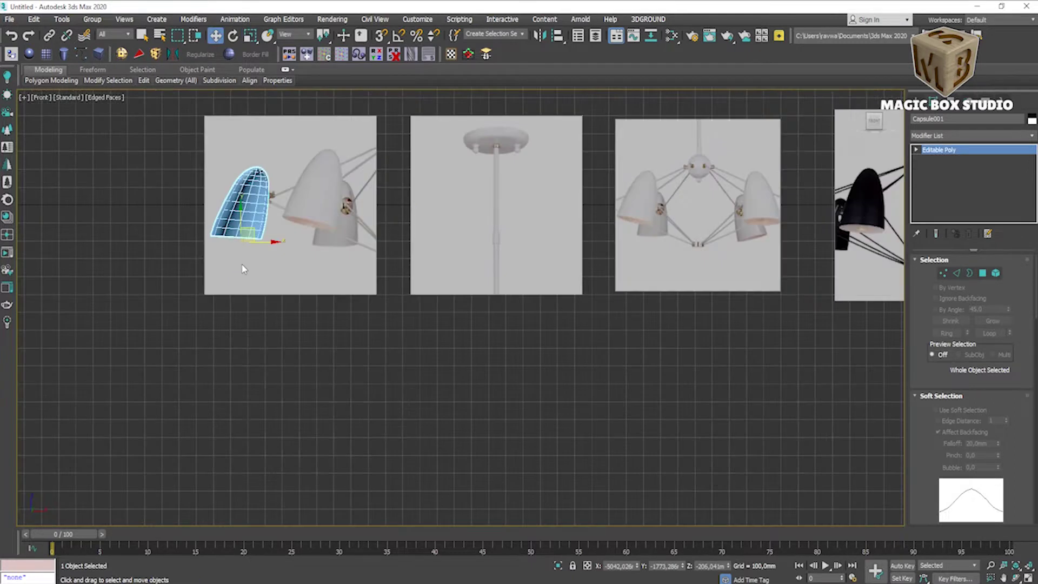
middle_click_drag(265, 241, 335, 335)
left_click_drag(335, 335, 167, 330, "shift")
key("Return")
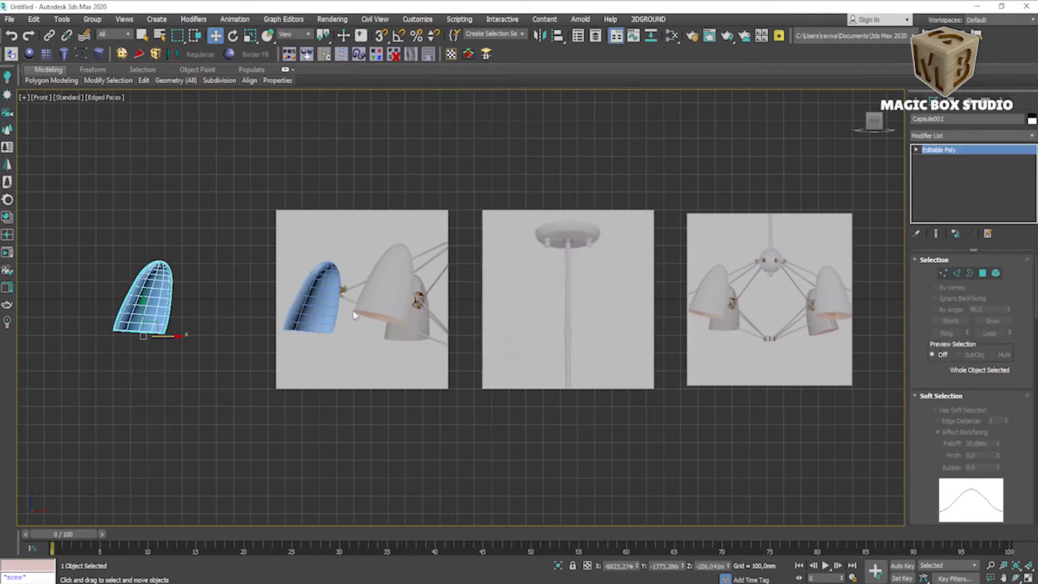
- Set the smoothing iterations to 1 and expand the Editable Poly sub-object levels
scroll(319, 287, "up", 8)
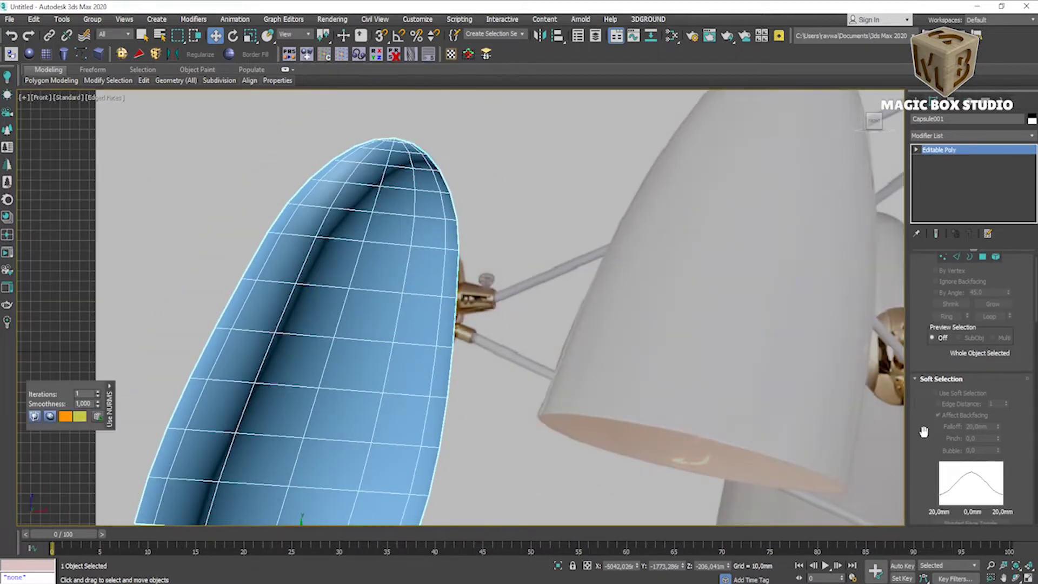
scroll(403, 366, "up", 3)
scroll(403, 366, "down", 3)
scroll(932, 393, "down", 5)
scroll(932, 393, "down", 5)
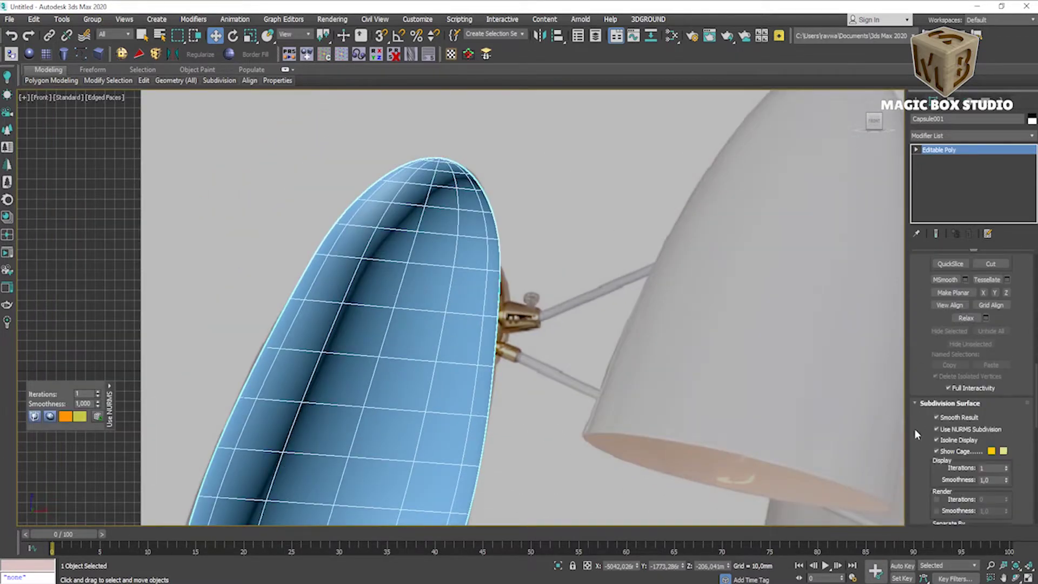
left_click(936, 439)
scroll(394, 234, "up", 2)
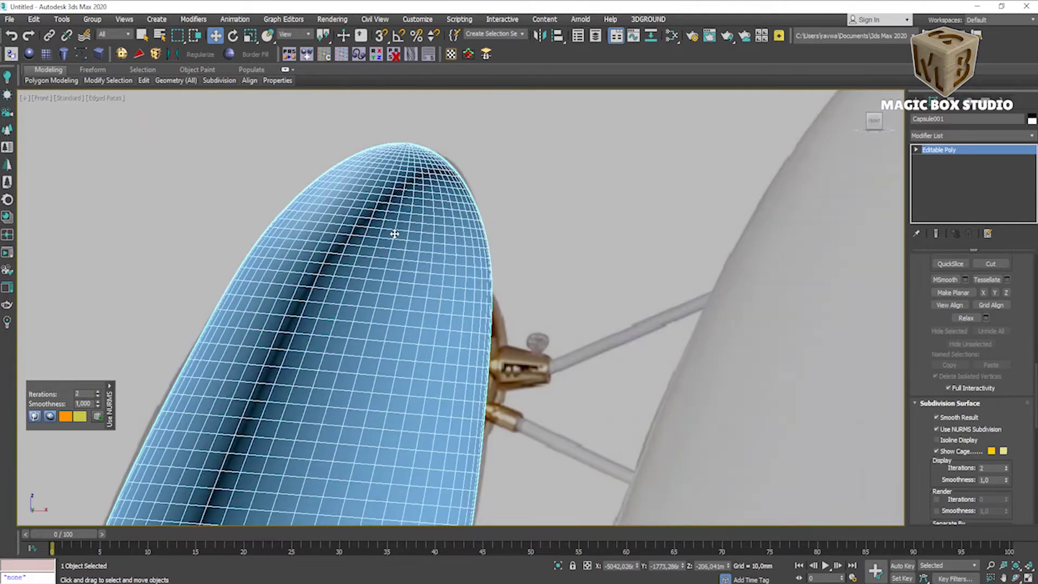
scroll(395, 234, "down", 3)
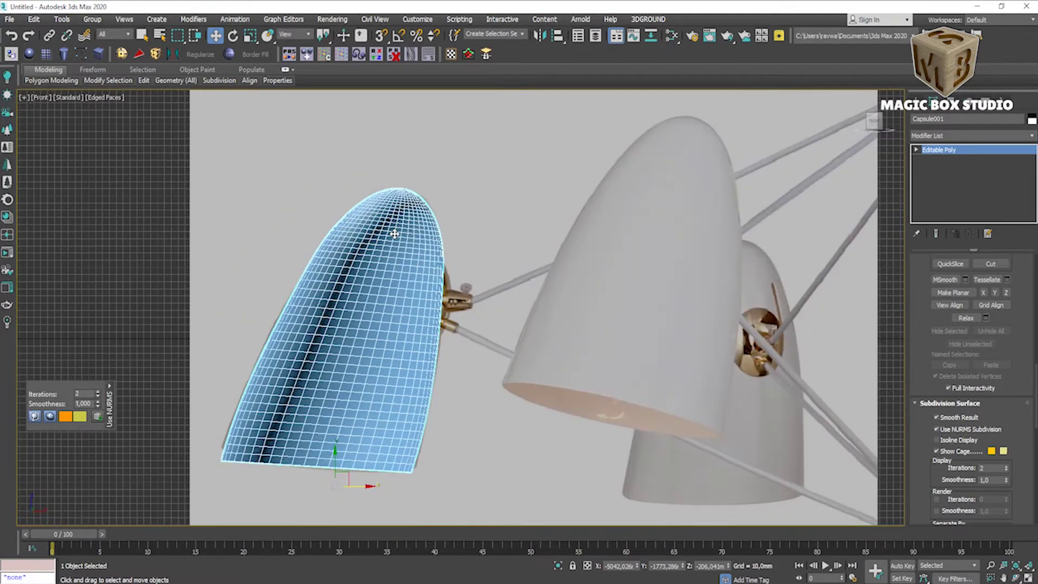
type("1")
key("Return")
scroll(416, 251, "up", 3)
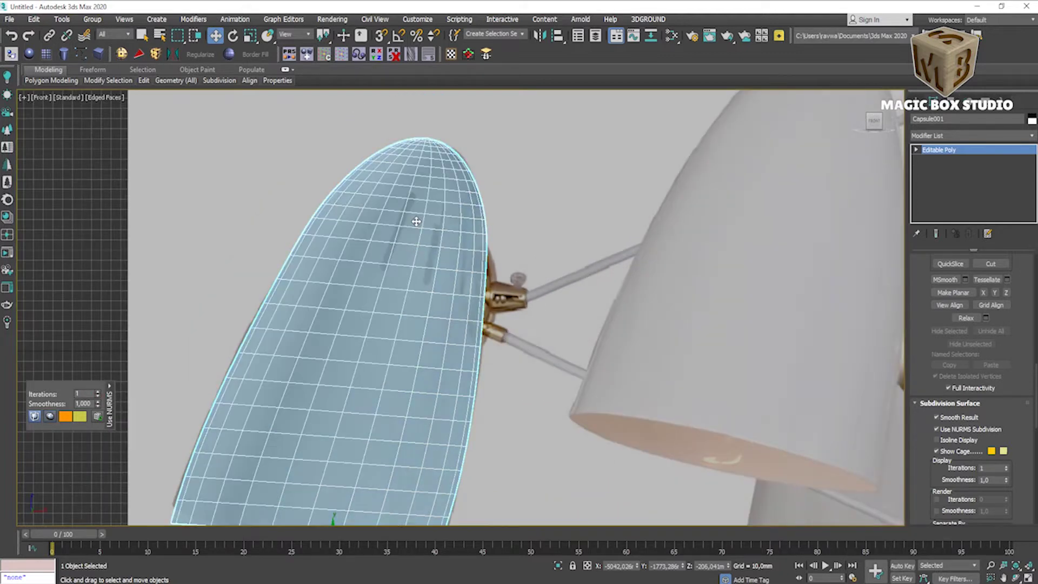
left_click(916, 149)
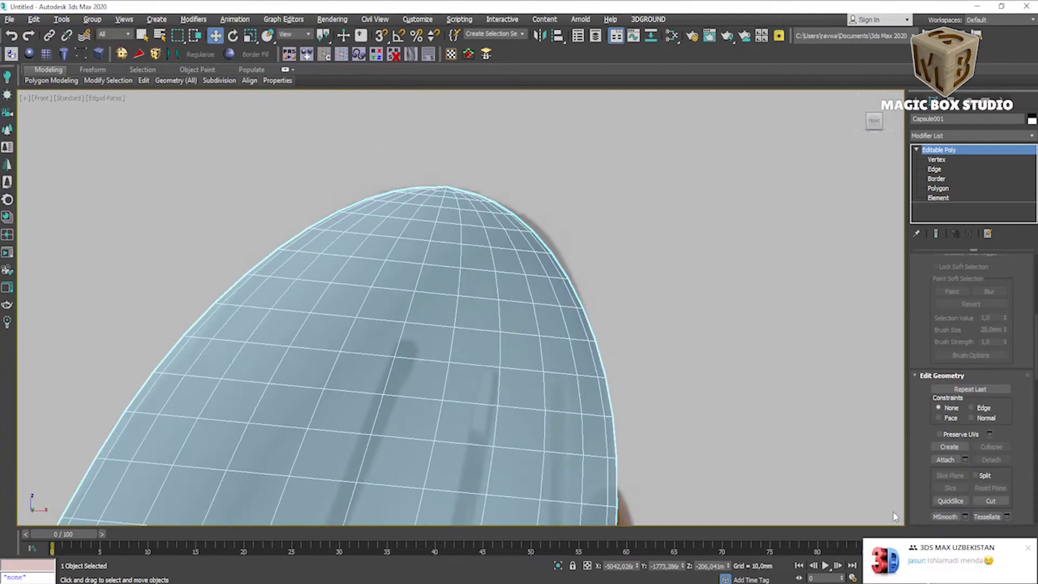
- Select the three slot edge loops at Edge level and chamfer them
left_click(934, 169)
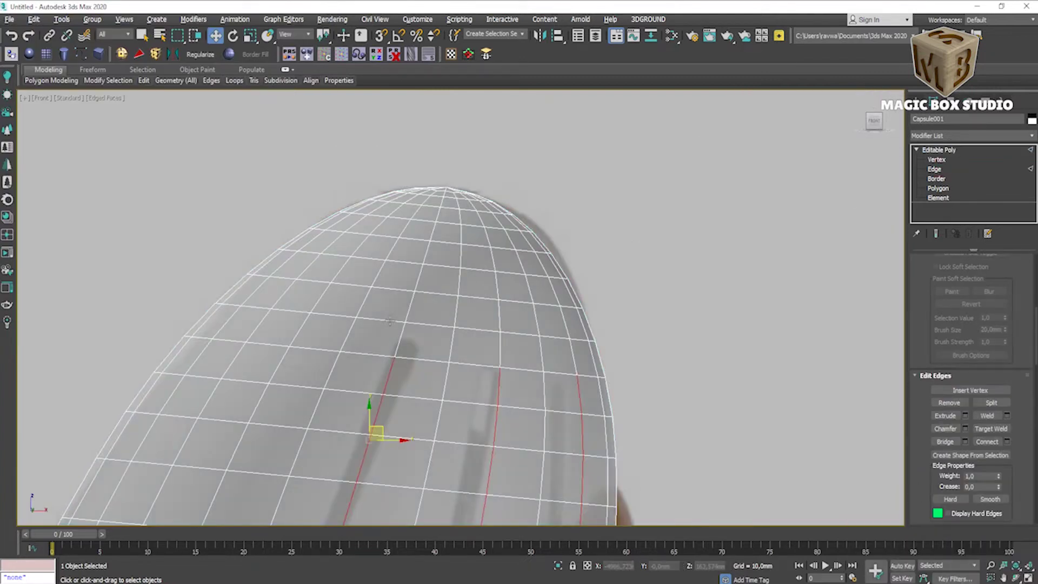
scroll(432, 288, "up", 2)
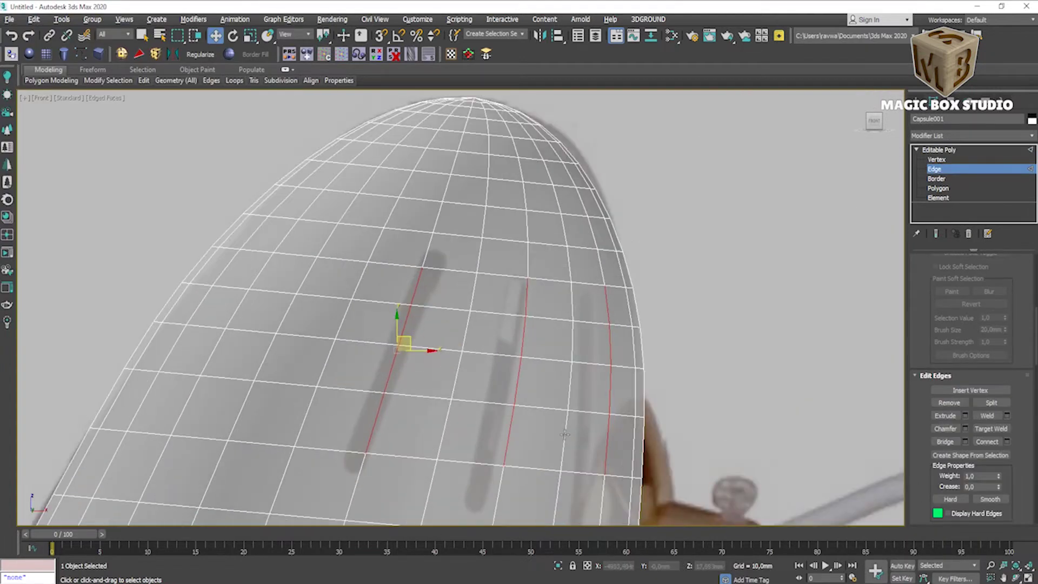
double_click(421, 280)
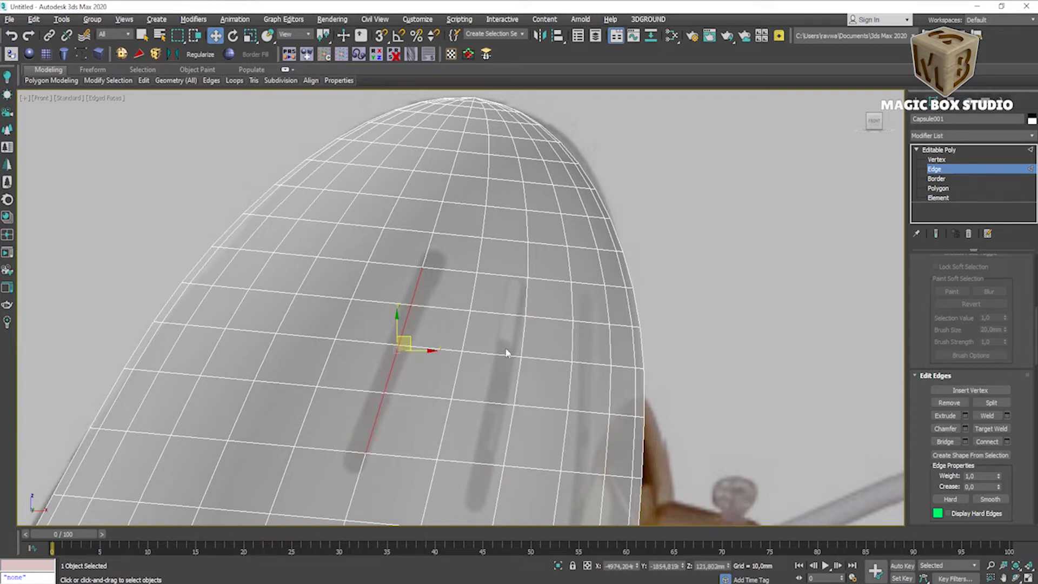
double_click(525, 295, "ctrl")
double_click(609, 325, "ctrl")
scroll(474, 308, "down", 3)
scroll(475, 308, "up", 3)
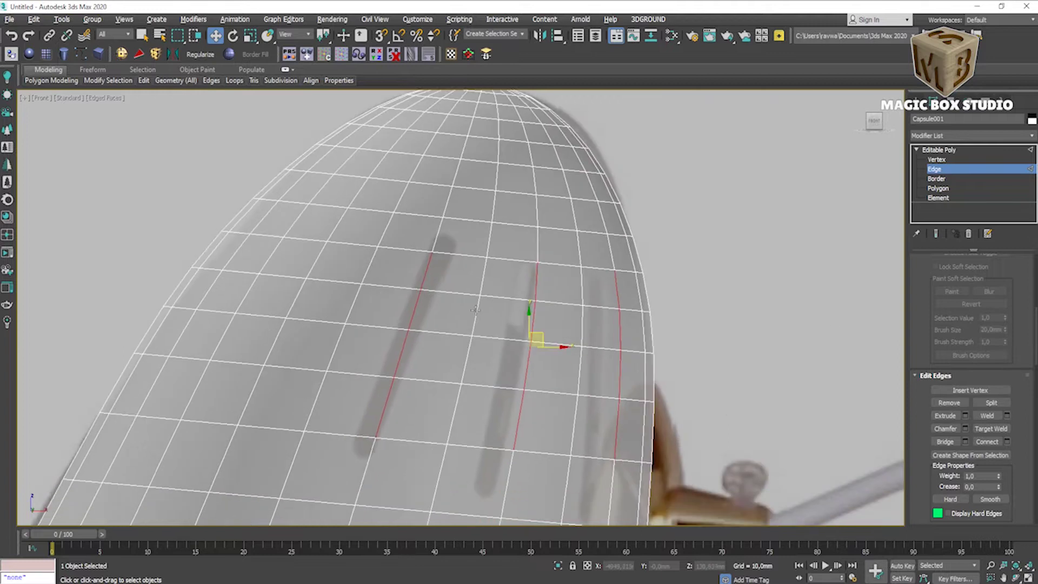
scroll(968, 408, "down", 1)
left_click(965, 412)
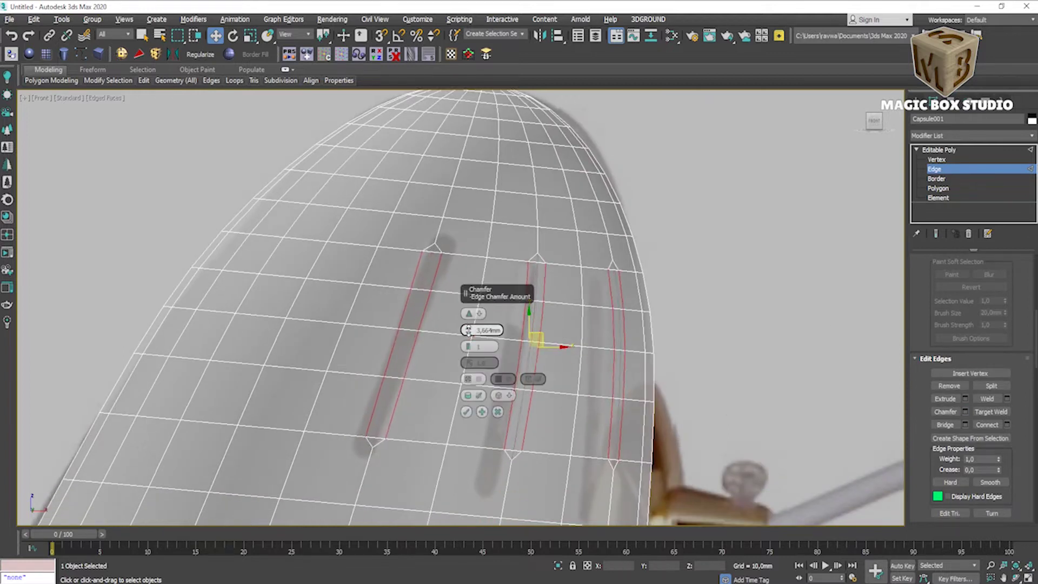
key("Return")
- Select the chamfered polygon strips of all three grooves and delete them to open the slots
key("4")
scroll(939, 275, "up", 3)
left_click(432, 256)
left_click(411, 313, "ctrl")
left_click(374, 438, "ctrl")
key("alt+x")
left_click(536, 271, "ctrl")
left_click(527, 352, "ctrl")
left_click(514, 443, "ctrl")
left_click(614, 267, "ctrl")
left_click(617, 330, "ctrl")
left_click(616, 411, "ctrl")
left_click(613, 459, "ctrl")
key("Delete")
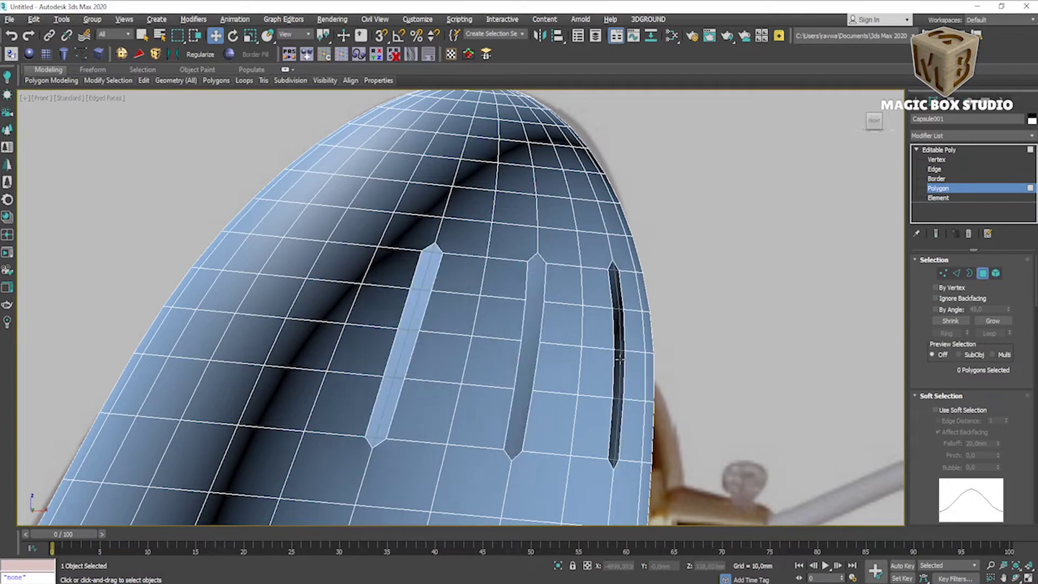
- Abandon the edge-loop and cut attempts and pan down to the slot tips
left_click(232, 110)
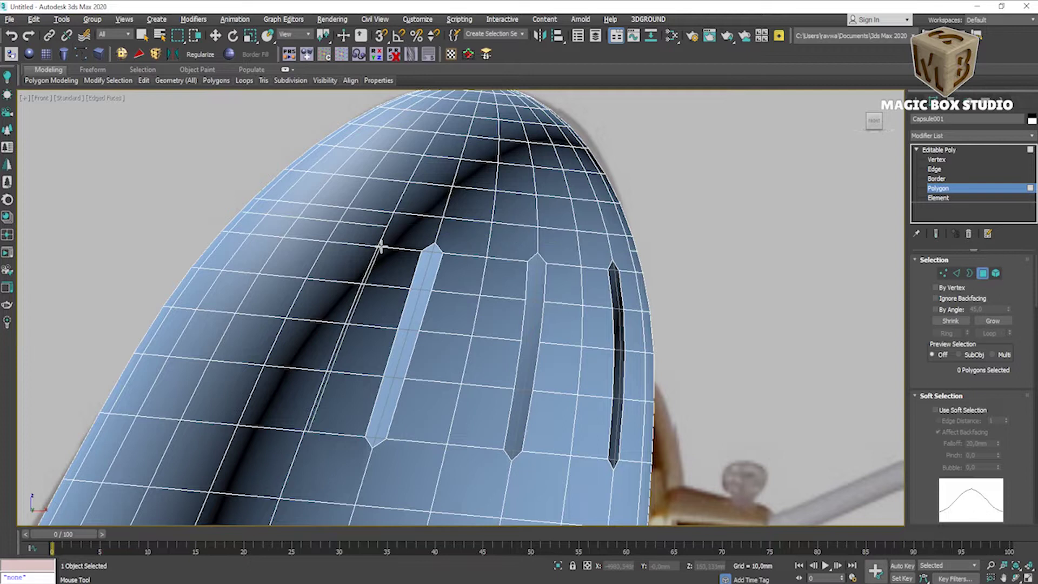
right_click(290, 460)
scroll(1005, 425, "down", 5)
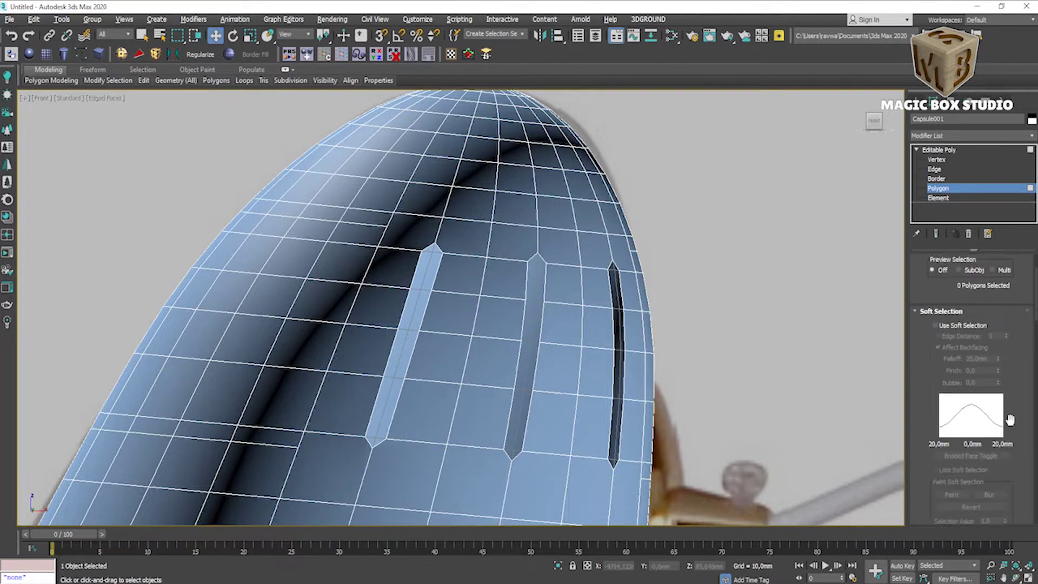
scroll(1004, 425, "down", 3)
scroll(539, 278, "up", 5)
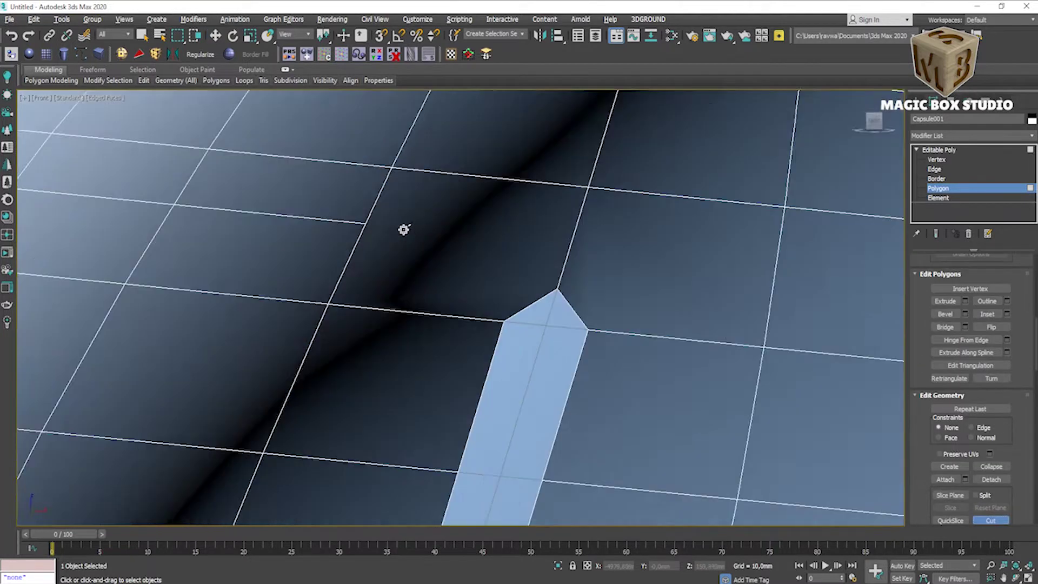
scroll(403, 229, "down", 3)
middle_click_drag(347, 238, 306, 234)
right_click(771, 284)
scroll(756, 378, "down", 2)
left_click(350, 374)
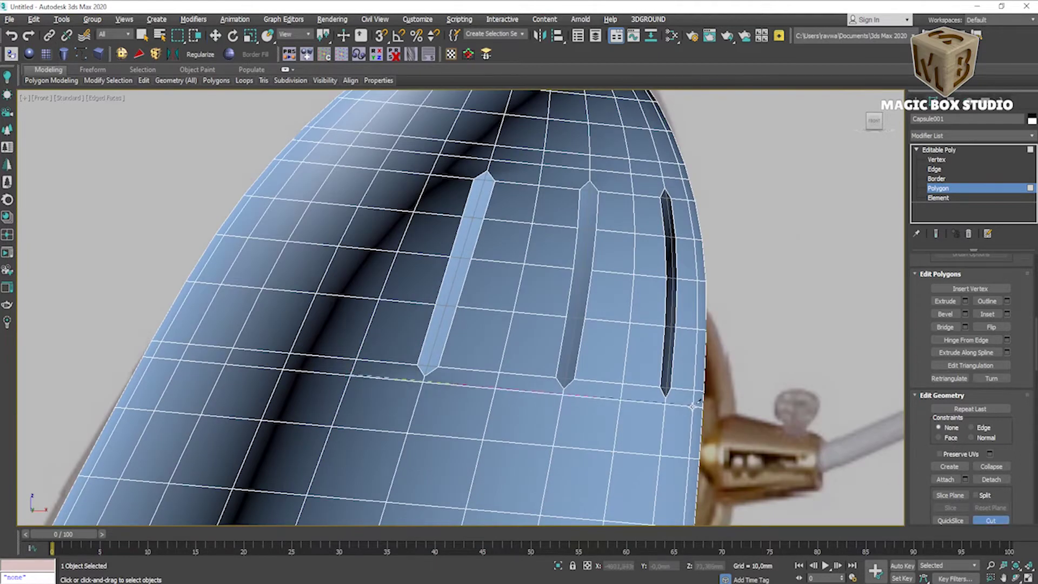
left_click(934, 169)
middle_click_drag(494, 224, 465, 308)
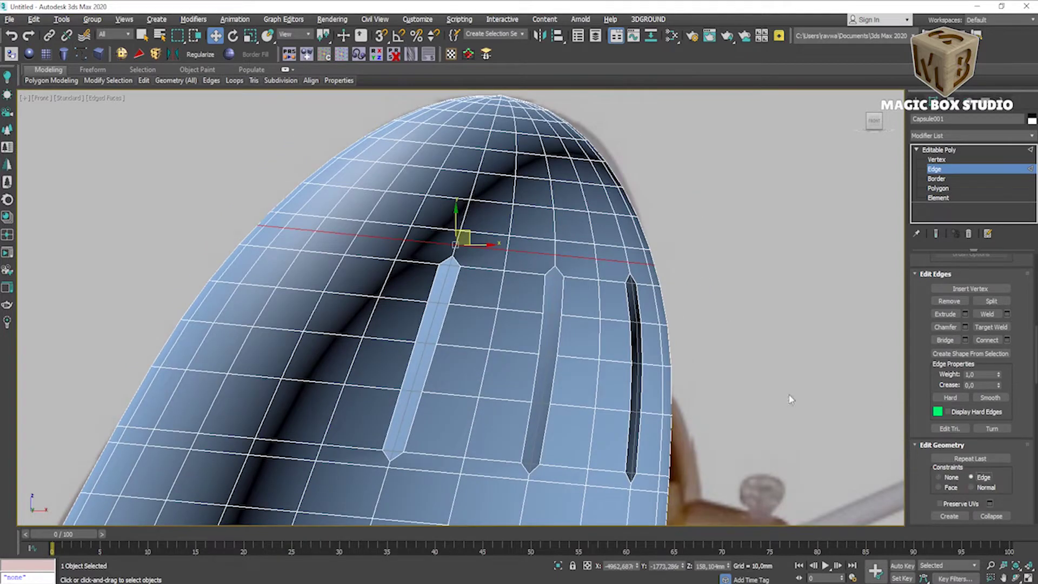
scroll(464, 234, "up", 5)
- Target Weld the left slot's lower tip vertex onto the grid vertex below it
key("1")
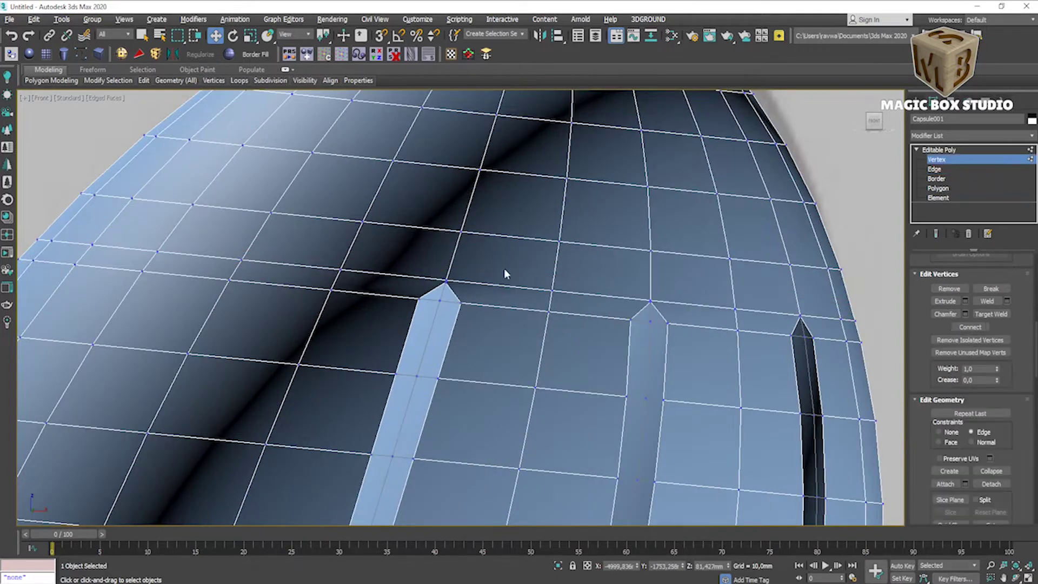
scroll(443, 282, "up", 3)
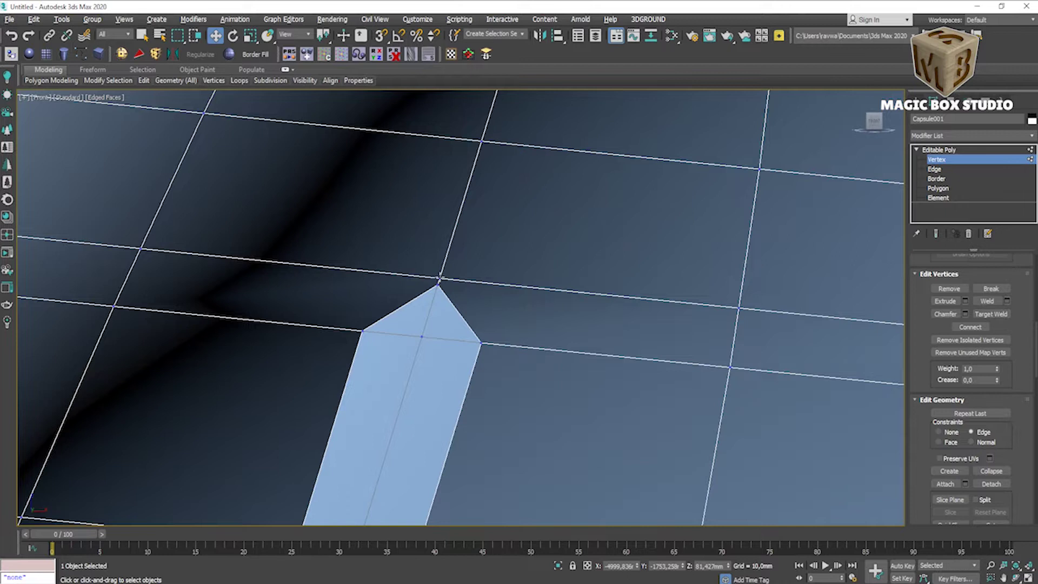
left_click(990, 314)
scroll(499, 297, "up", 3)
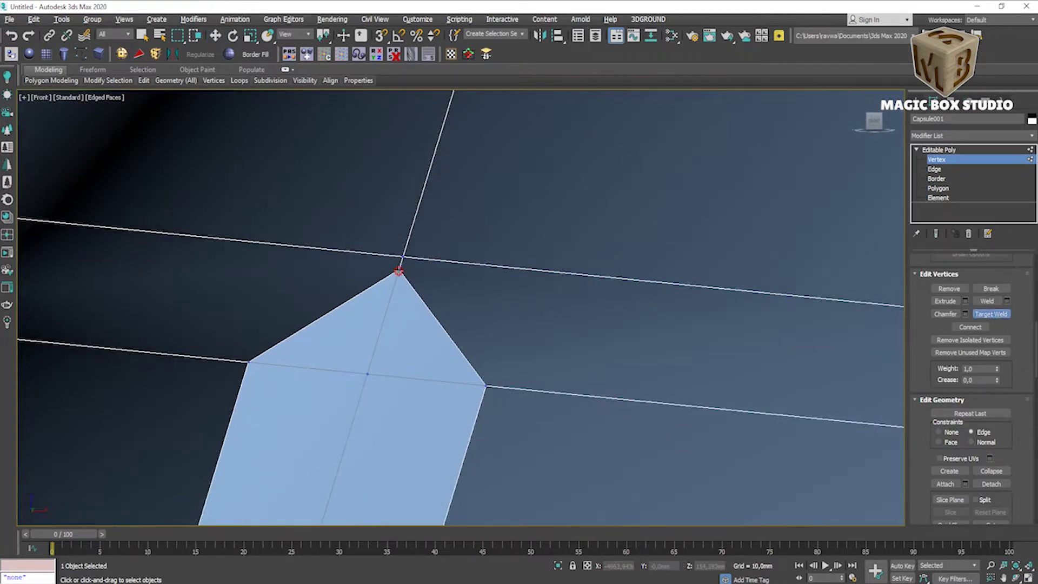
scroll(405, 261, "down", 6)
scroll(710, 297, "up", 4)
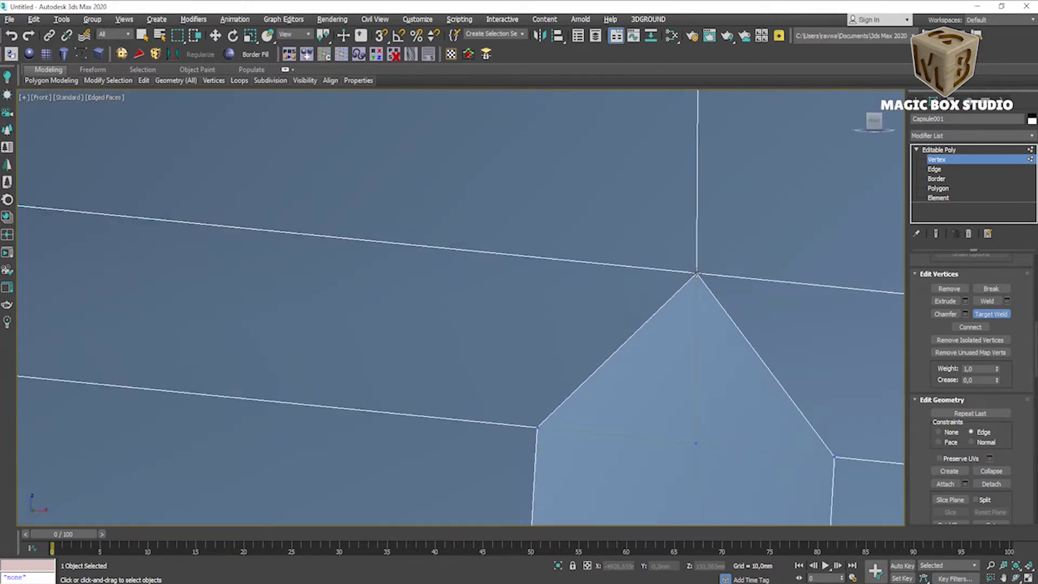
scroll(697, 281, "down", 8)
scroll(530, 322, "up", 6)
left_click(521, 305)
scroll(521, 304, "down", 5)
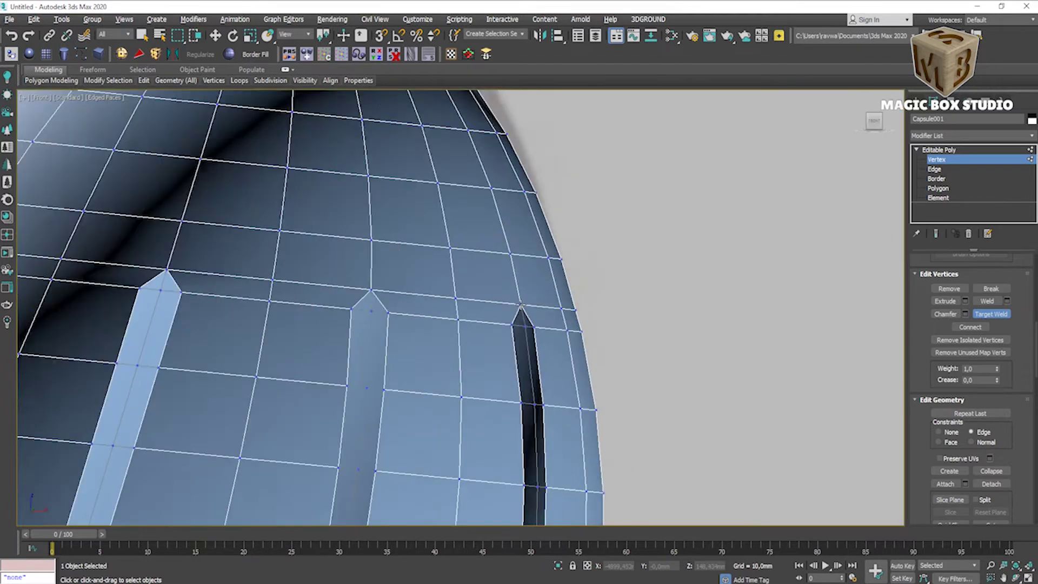
scroll(437, 355, "down", 2)
scroll(336, 410, "up", 6)
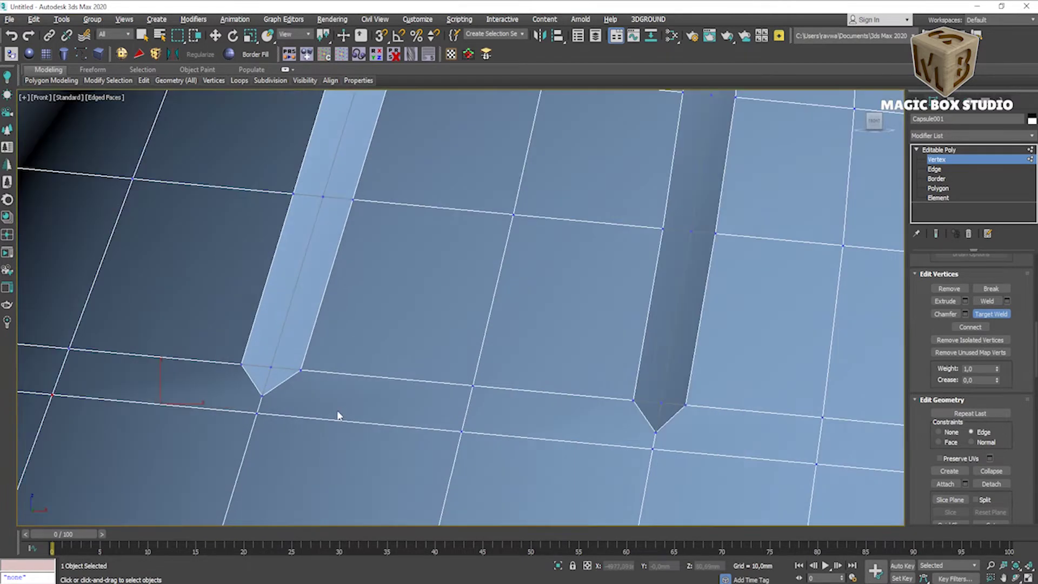
- Raise the edge at the left slot's tip slightly with Move
key("2")
key("w")
left_click(336, 421)
right_click(300, 395)
left_click(262, 401)
left_click_drag(262, 401, 272, 393)
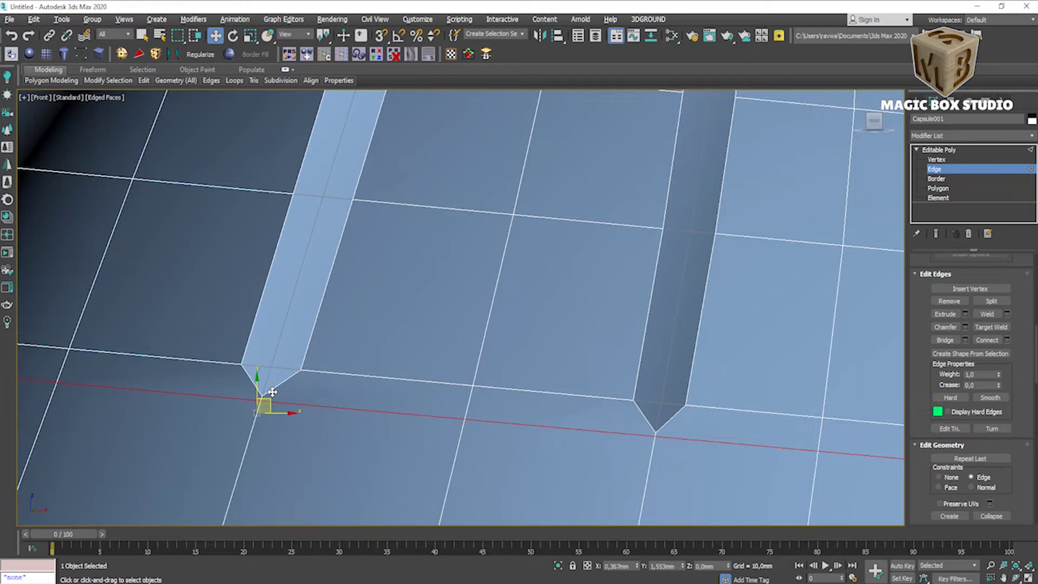
- Target Weld the right groove tip onto the grid intersection and leave vertex mode
key("1")
left_click(1000, 318)
scroll(262, 404, "up", 3)
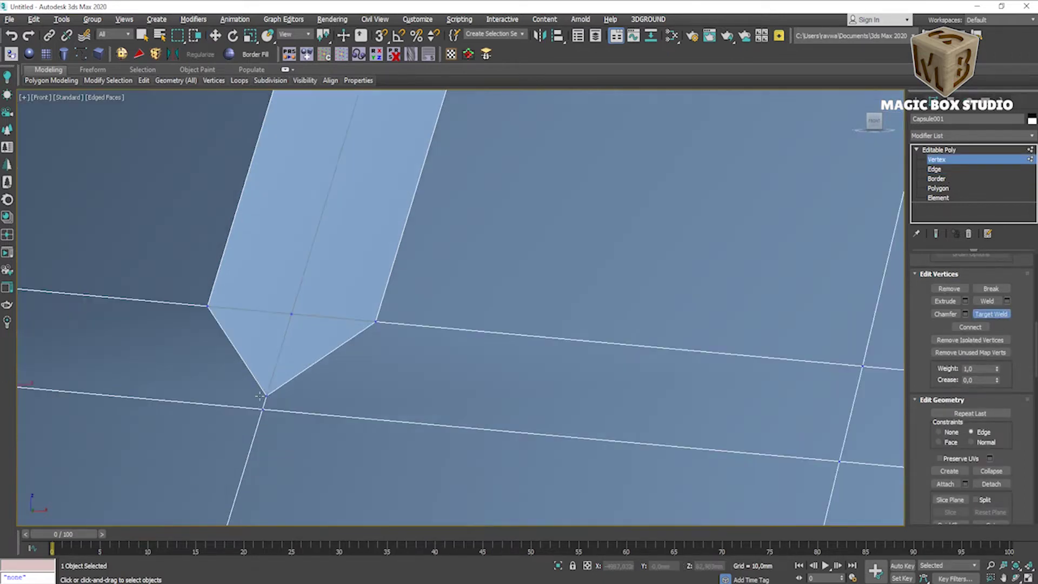
scroll(270, 410, "down", 5)
scroll(509, 440, "up", 8)
left_click(505, 440)
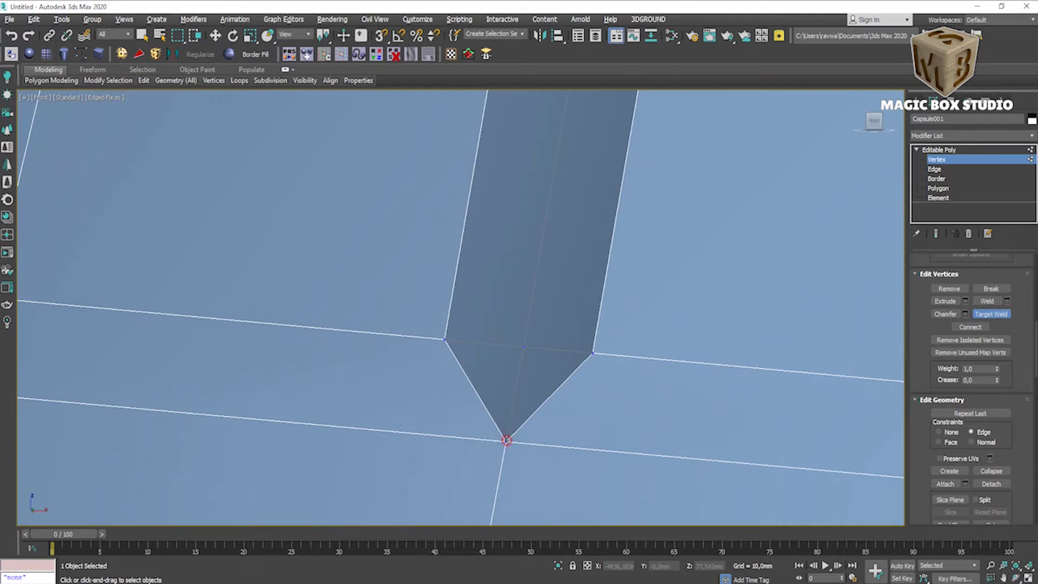
scroll(595, 464, "down", 3)
scroll(633, 475, "up", 3)
key("w")
scroll(554, 474, "down", 10)
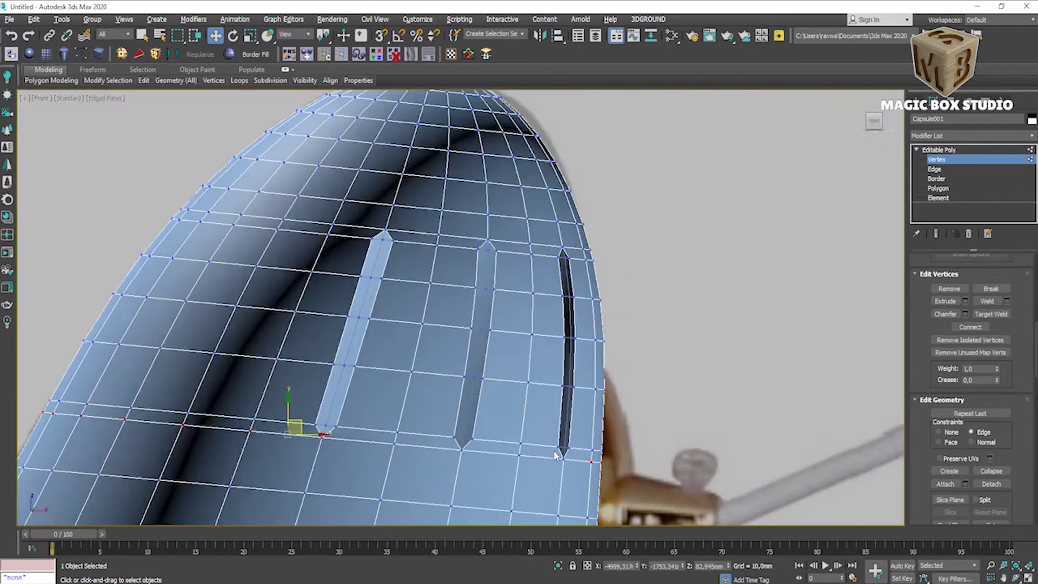
key("1")
scroll(460, 324, "up", 2)
scroll(457, 266, "up", 2)
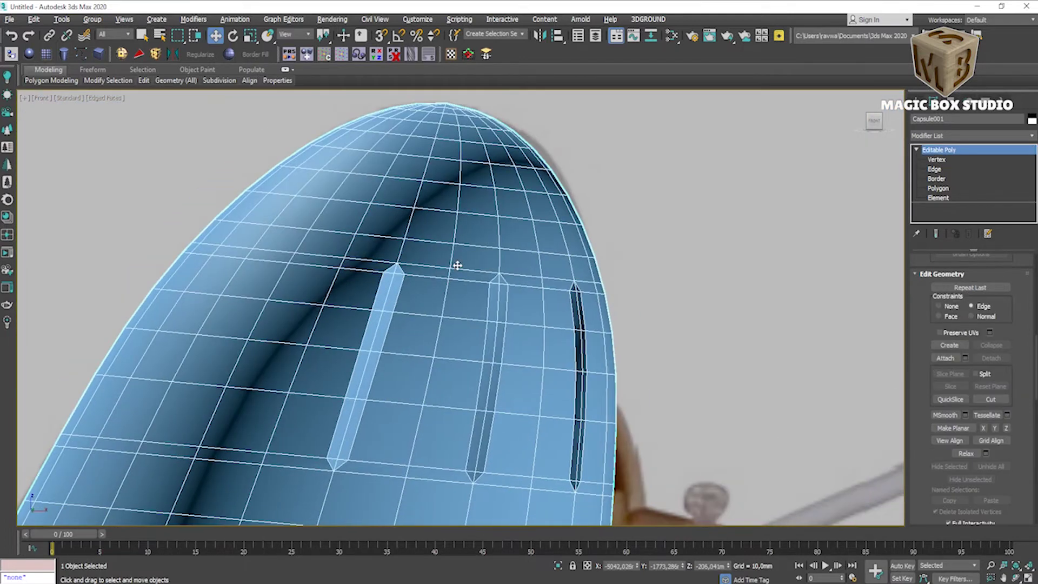
- Preview the shade smoothed, then Shift-drag a spare copy of the capsule to the left
scroll(405, 268, "up", 2)
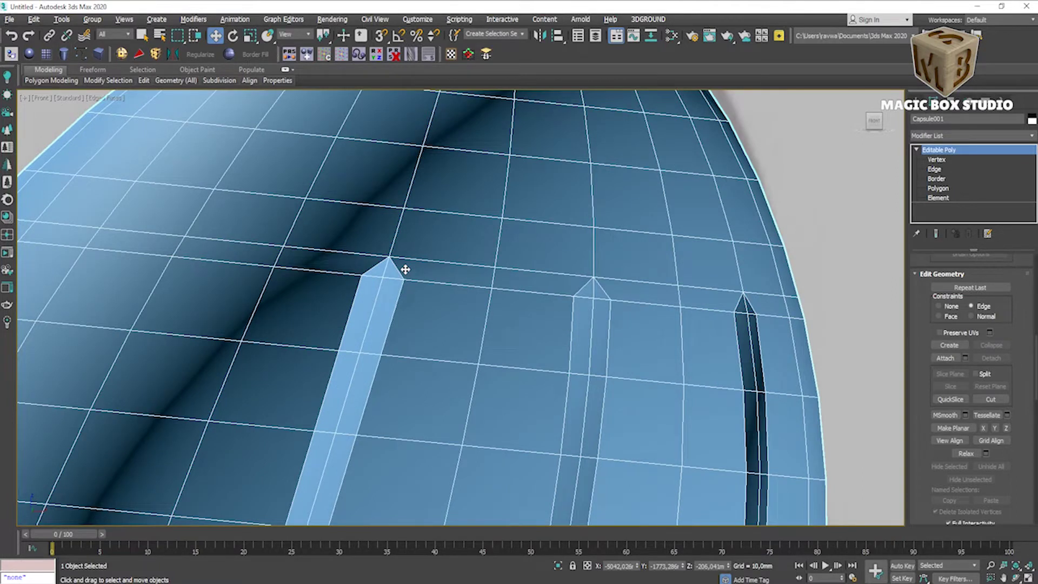
scroll(405, 268, "down", 2)
key("ctrl+BackSpace")
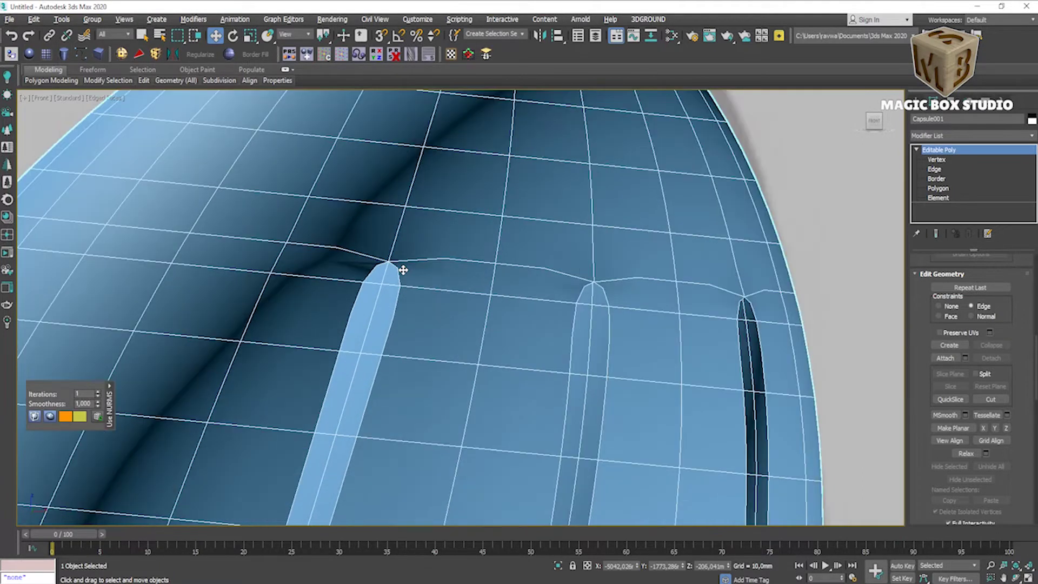
key("ctrl+BackSpace")
key("t")
key("z")
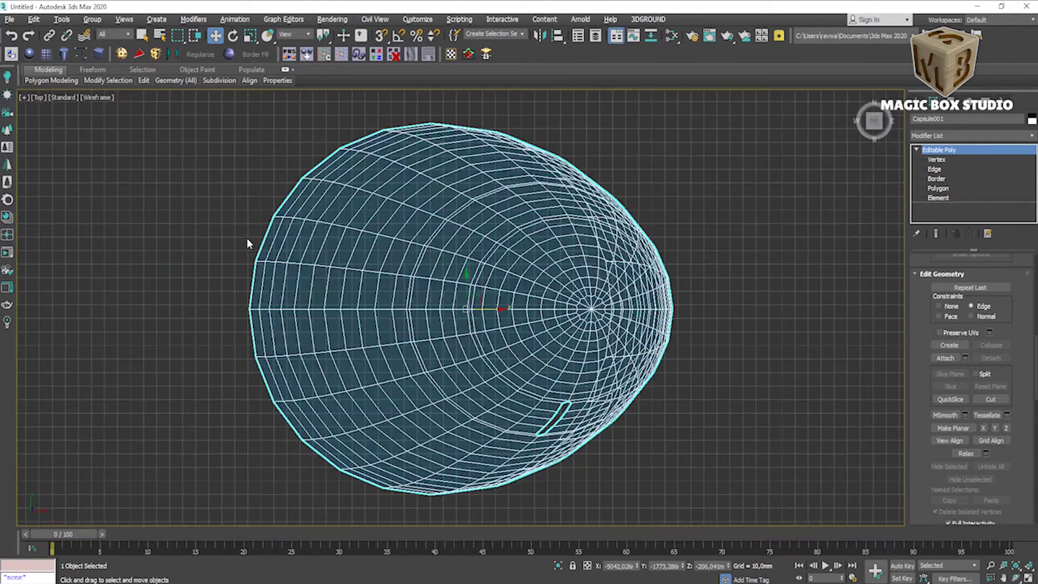
key("p")
mouse_move(405, 378)
middle_mouse_down("alt")
mouse_move(399, 412)
mouse_move(346, 438)
middle_mouse_up("alt")
left_click_drag(343, 439, 109, 437, "shift")
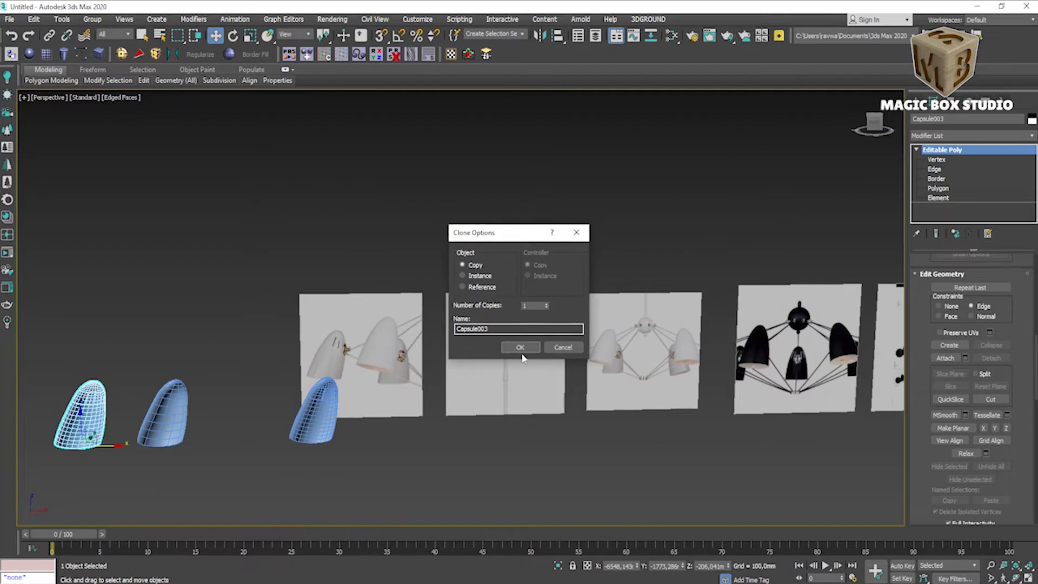
key("Return")
- In Top view, box-select the capsule's upper-half polygons and delete them
key("z")
key("t")
left_click(938, 188)
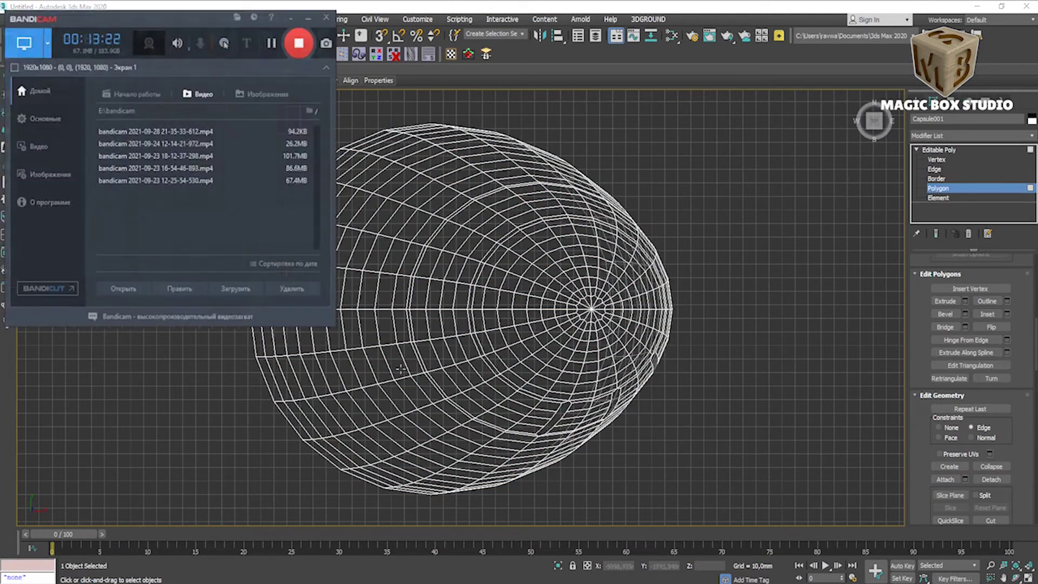
middle_click_drag(430, 161, 419, 192)
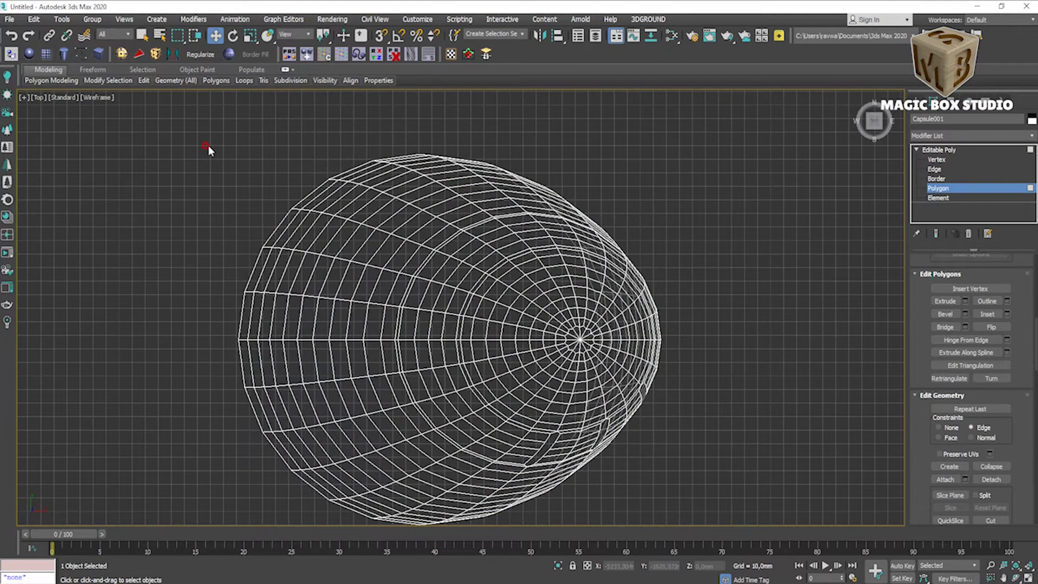
left_click_drag(716, 325, 719, 333)
scroll(602, 336, "up", 5)
scroll(602, 336, "down", 5)
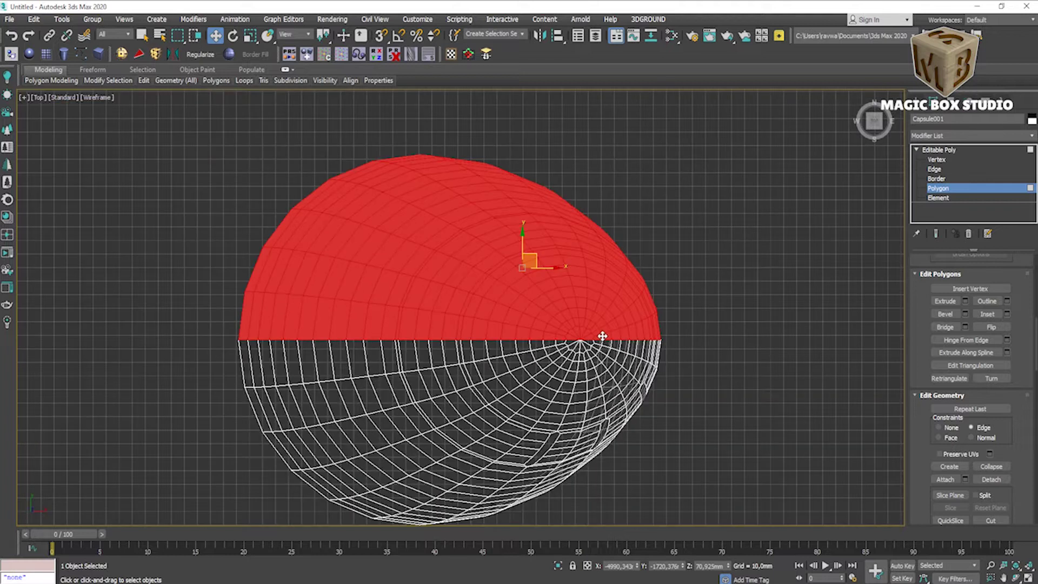
key("Delete")
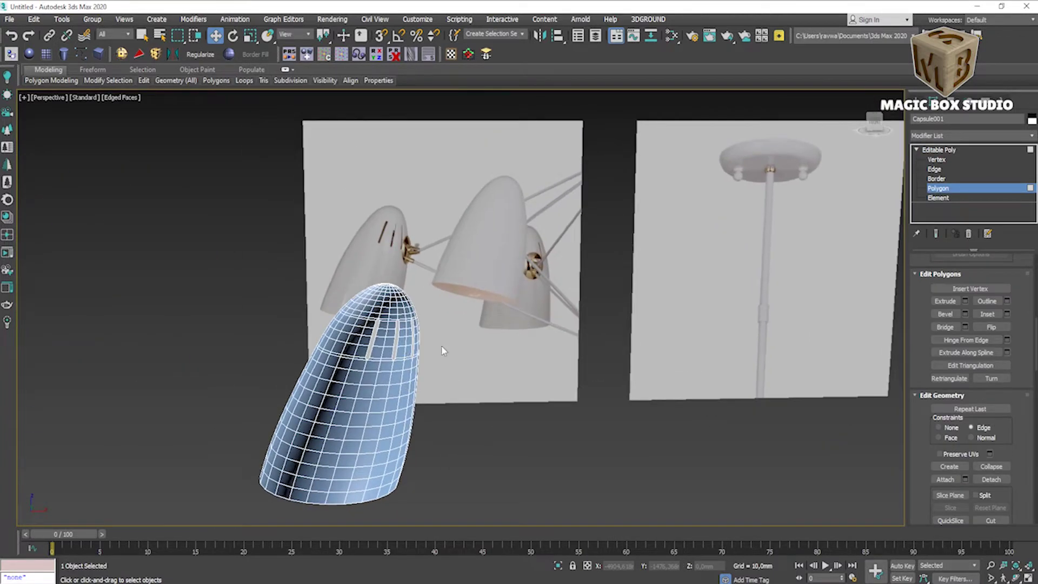
- Mirror the slotted half across the Y axis as a copy
left_click(941, 149)
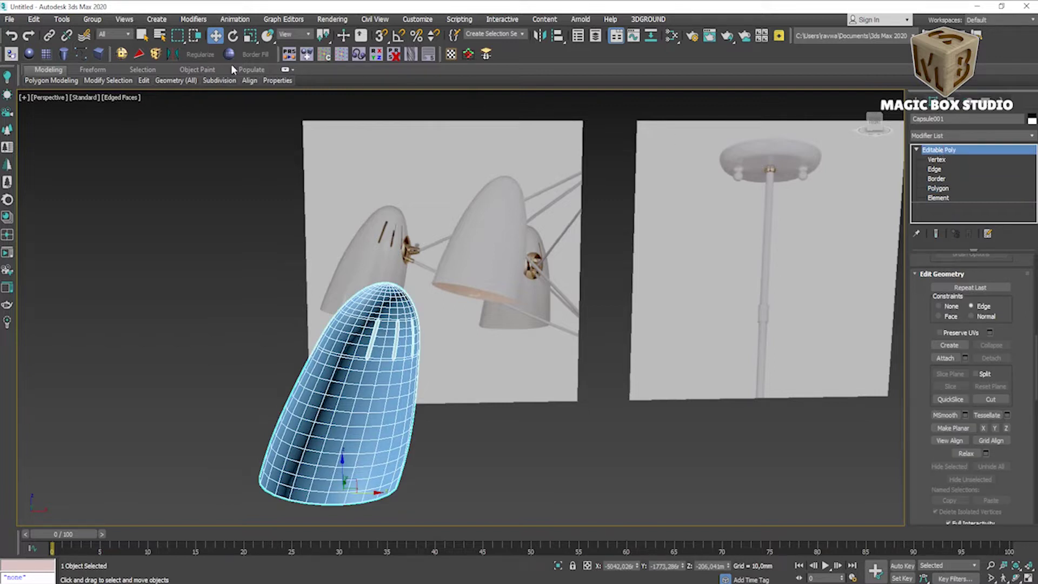
left_click(539, 36)
left_click(496, 253)
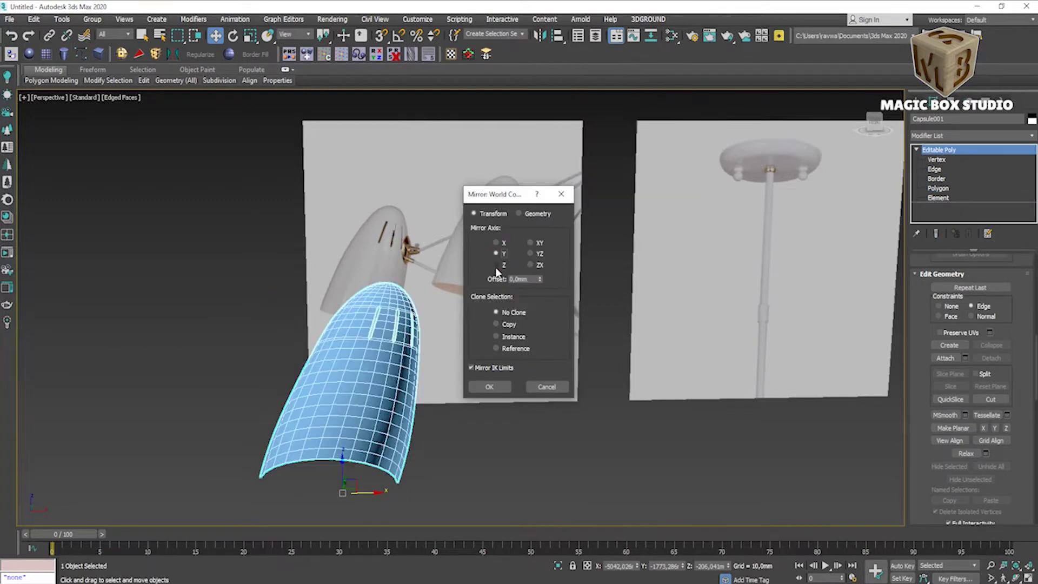
left_click(495, 324)
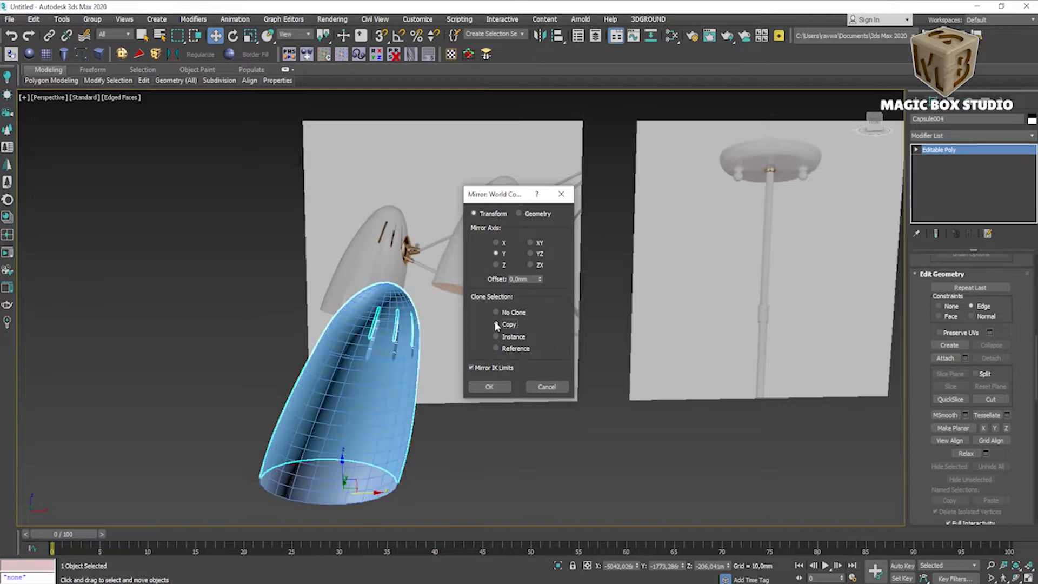
left_click(489, 387)
- Attach the mirrored copy and weld all vertices at 0.01mm, from 708 to 655
mouse_move(504, 432)
middle_mouse_down("alt")
mouse_move(347, 413)
mouse_move(435, 354)
middle_mouse_up("alt")
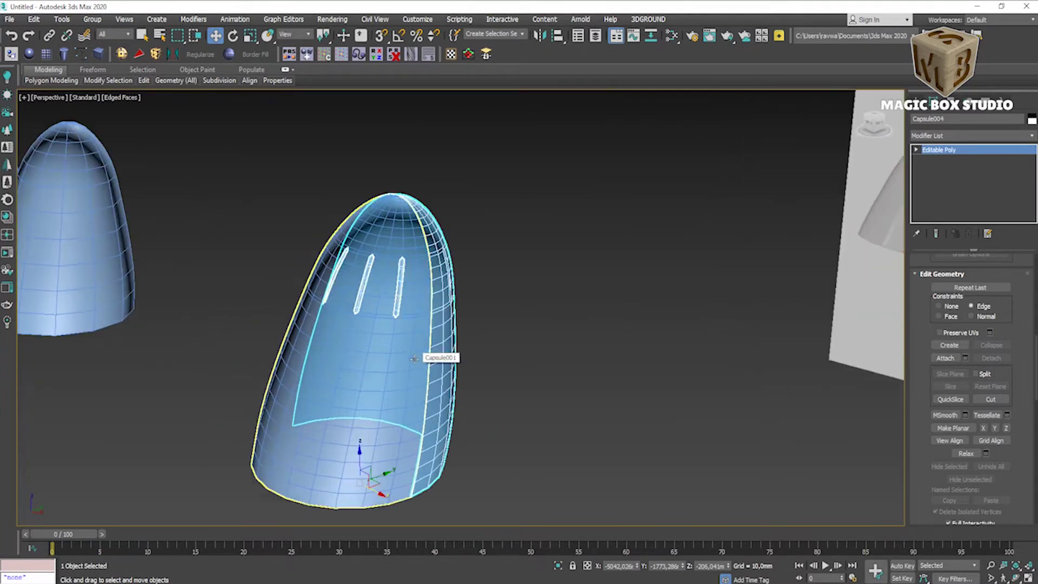
scroll(917, 398, "down", 1)
left_click(303, 372)
mouse_move(695, 378)
middle_mouse_down("alt")
mouse_move(518, 375)
mouse_move(534, 379)
middle_mouse_up("alt")
scroll(954, 273, "up", 3)
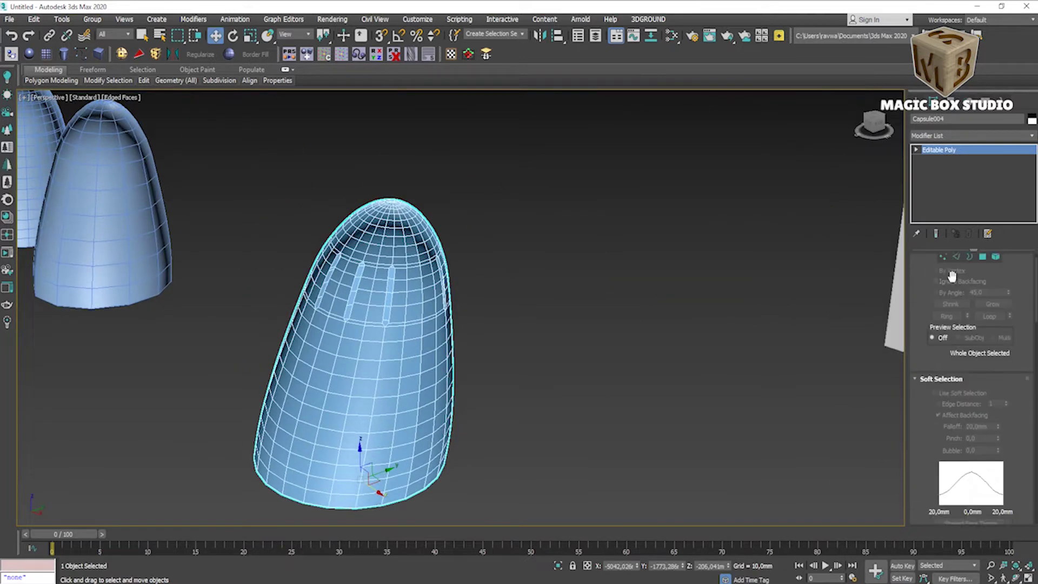
left_click(943, 273)
scroll(967, 410, "down", 5)
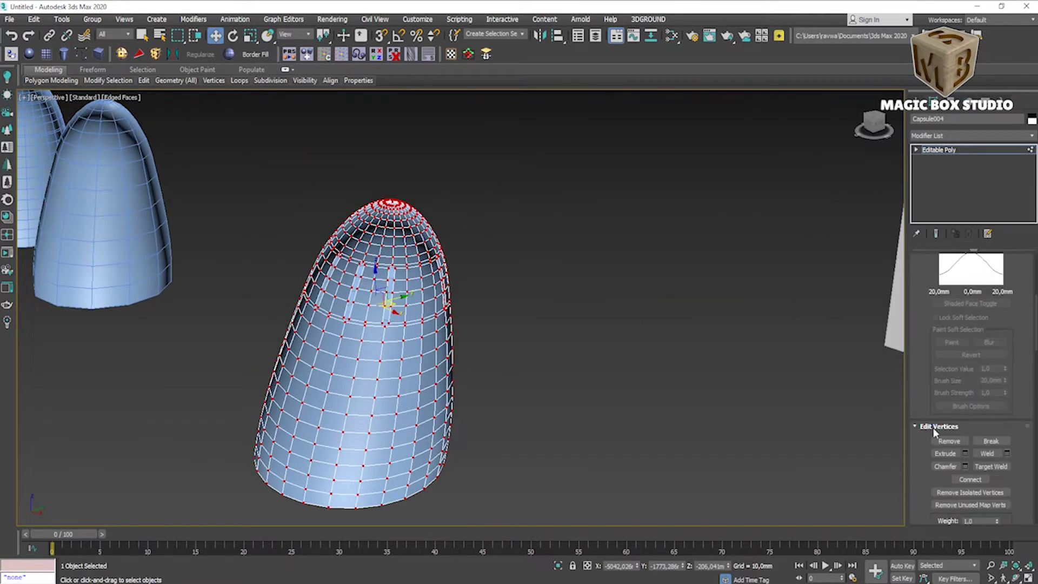
left_click(1007, 453)
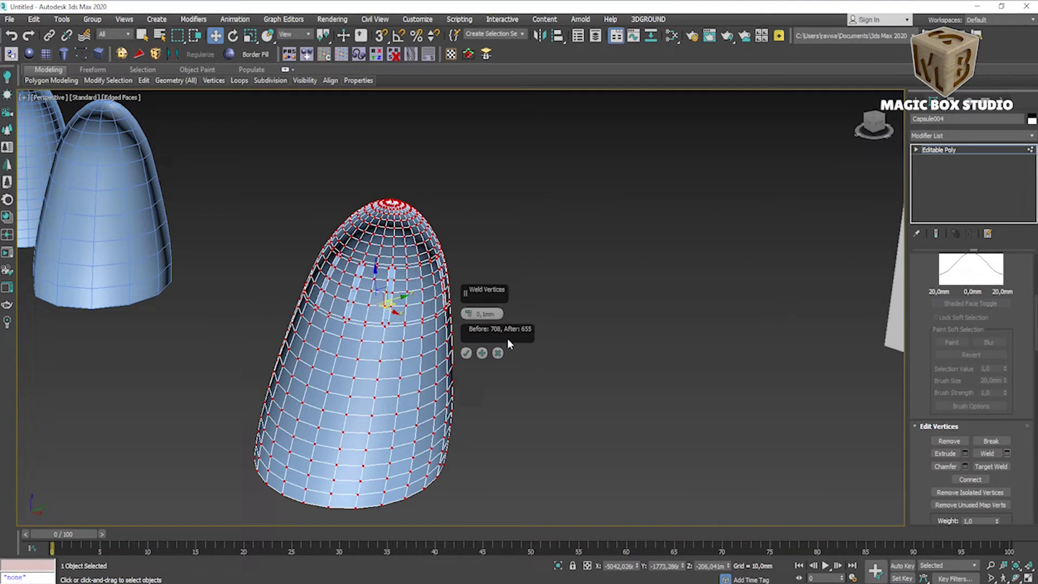
left_click(466, 352)
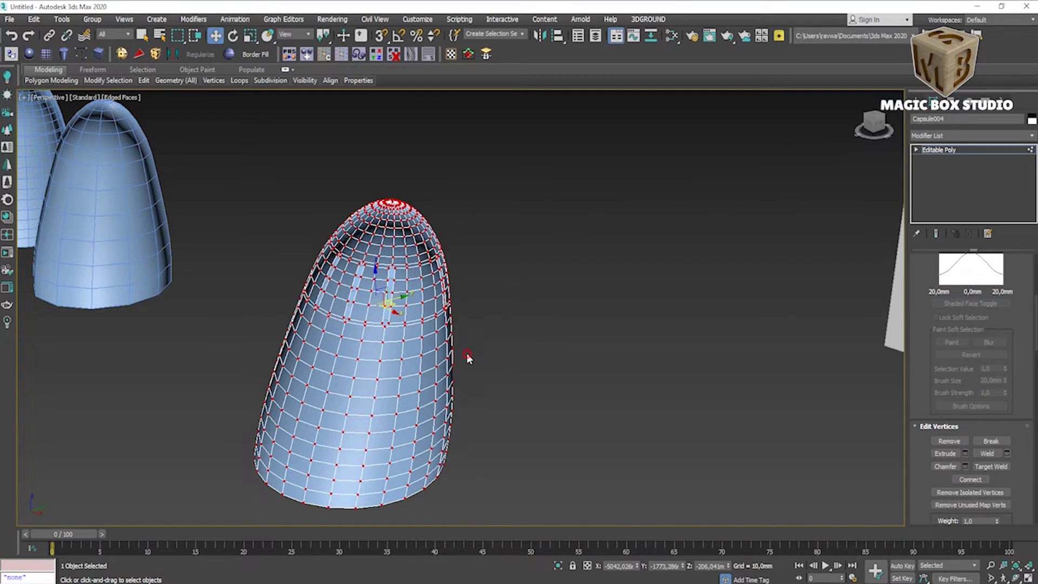
left_click(939, 149)
mouse_move(416, 329)
middle_mouse_down("alt")
mouse_move(555, 242)
mouse_move(486, 292)
mouse_move(494, 284)
mouse_move(497, 363)
mouse_move(476, 406)
middle_mouse_up("alt")
scroll(522, 390, "up", 5)
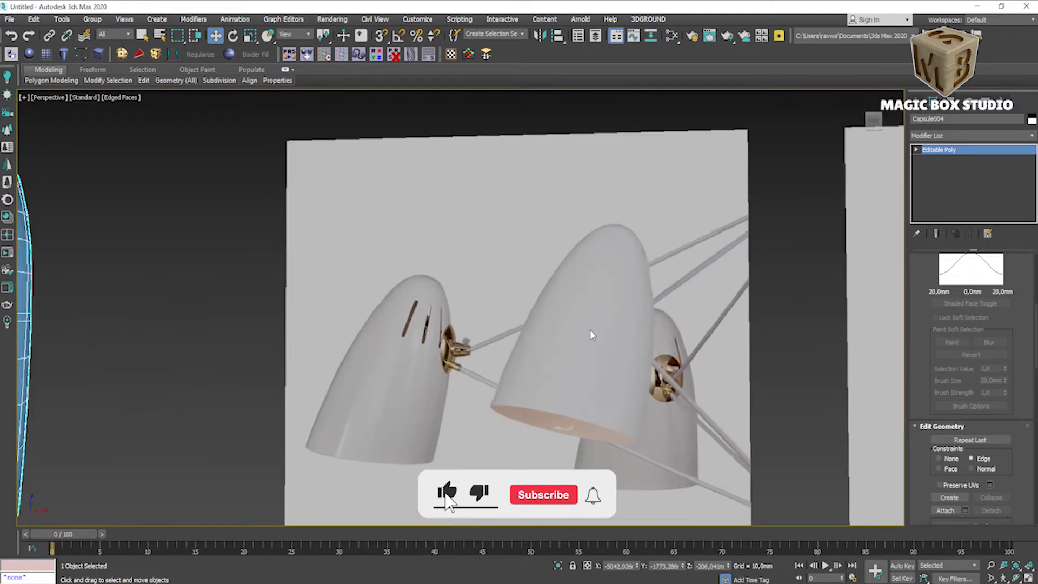
scroll(591, 334, "down", 3)
scroll(590, 334, "down", 3)
scroll(638, 368, "up", 2)
scroll(657, 382, "up", 5)
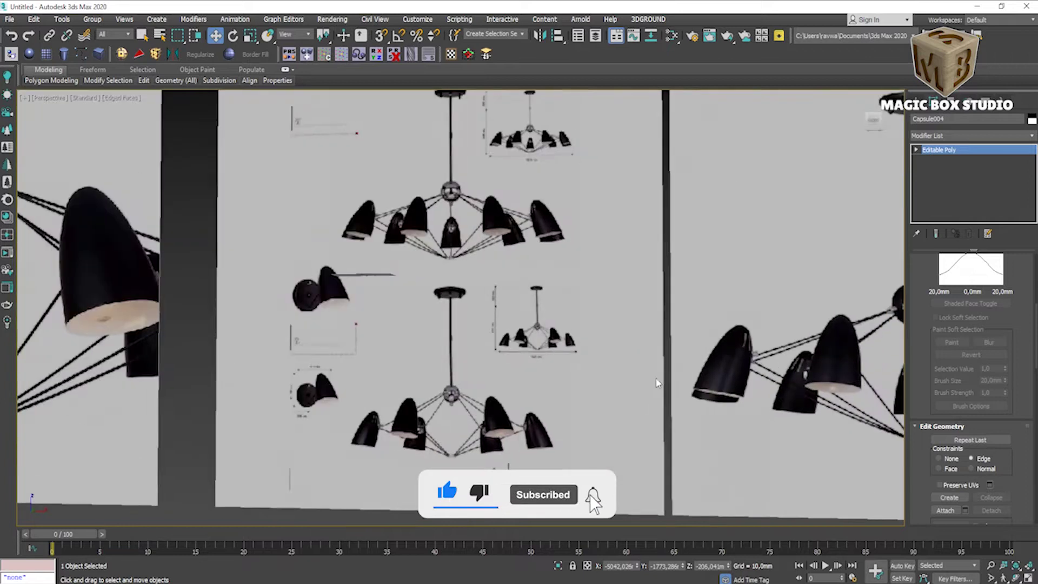
scroll(657, 382, "down", 5)
scroll(445, 355, "up", 3)
scroll(524, 352, "down", 2)
scroll(301, 351, "up", 2)
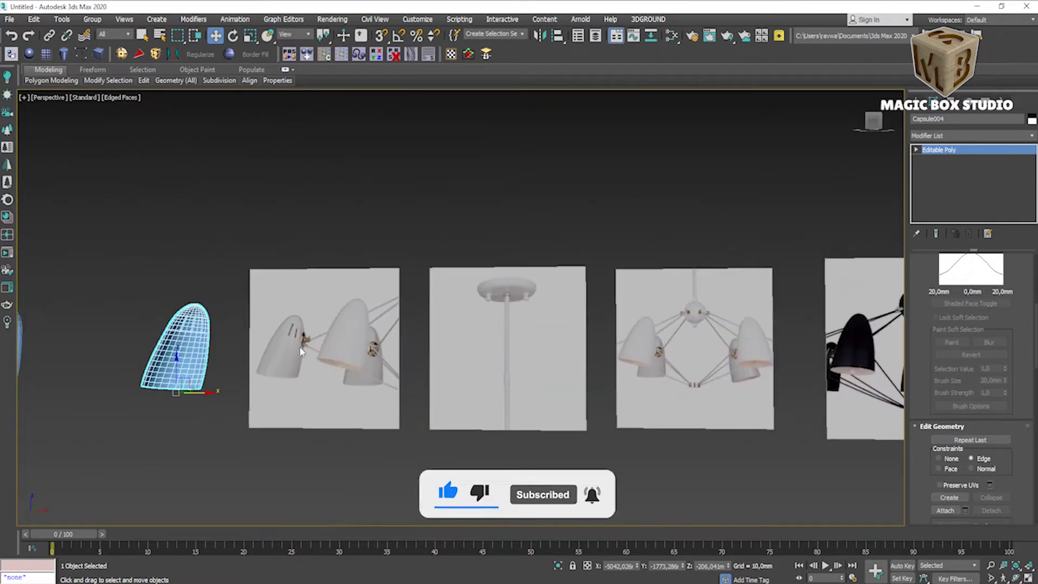
scroll(301, 351, "up", 3)
scroll(279, 349, "down", 3)
scroll(341, 410, "up", 4)
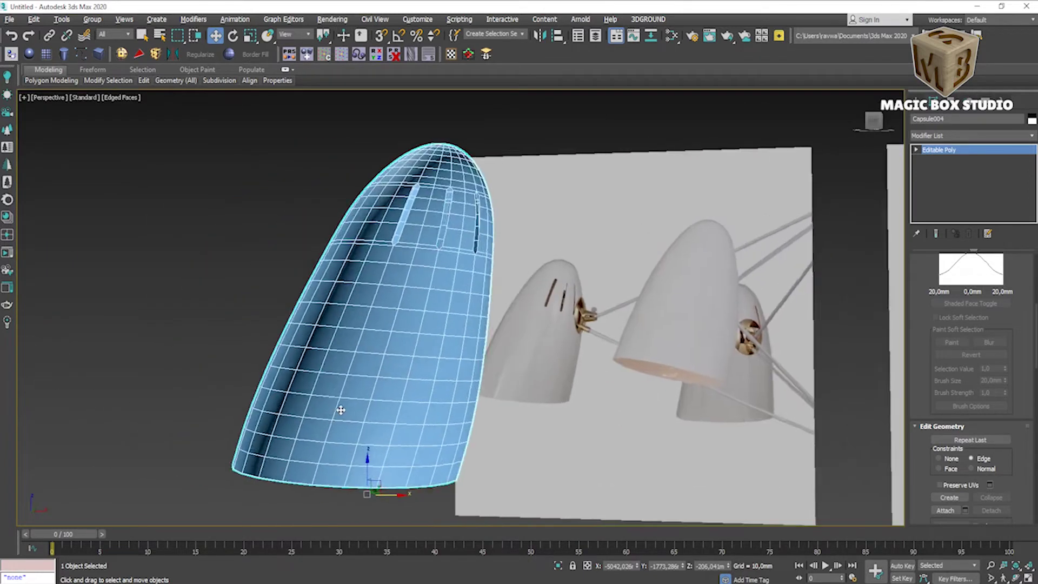
key("alt+q")
left_click(971, 136)
- Add a Shell modifier with 2 mm inner and 3 mm outer amounts
scroll(961, 238, "down", 3)
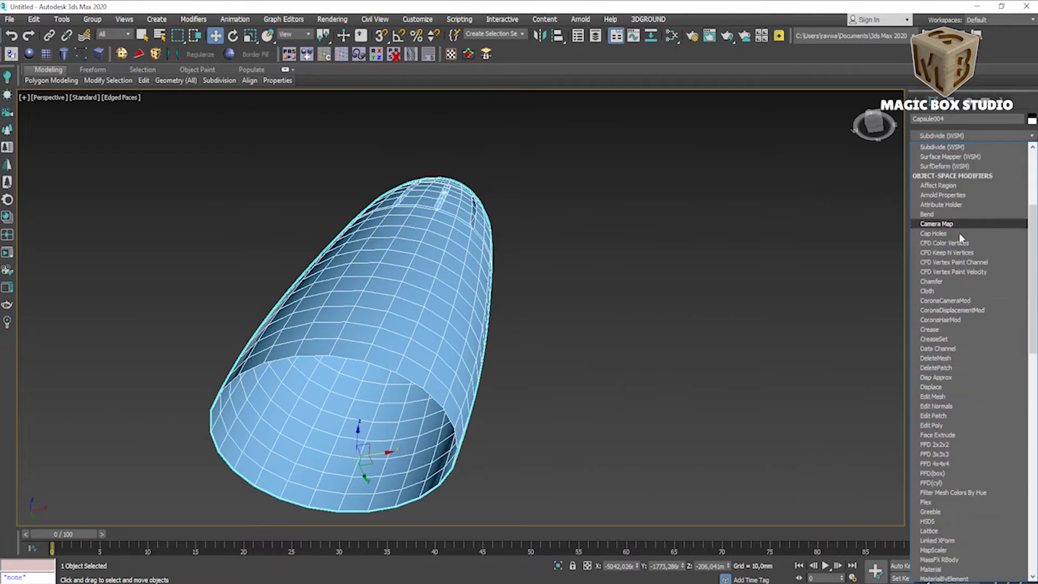
scroll(961, 429, "down", 15)
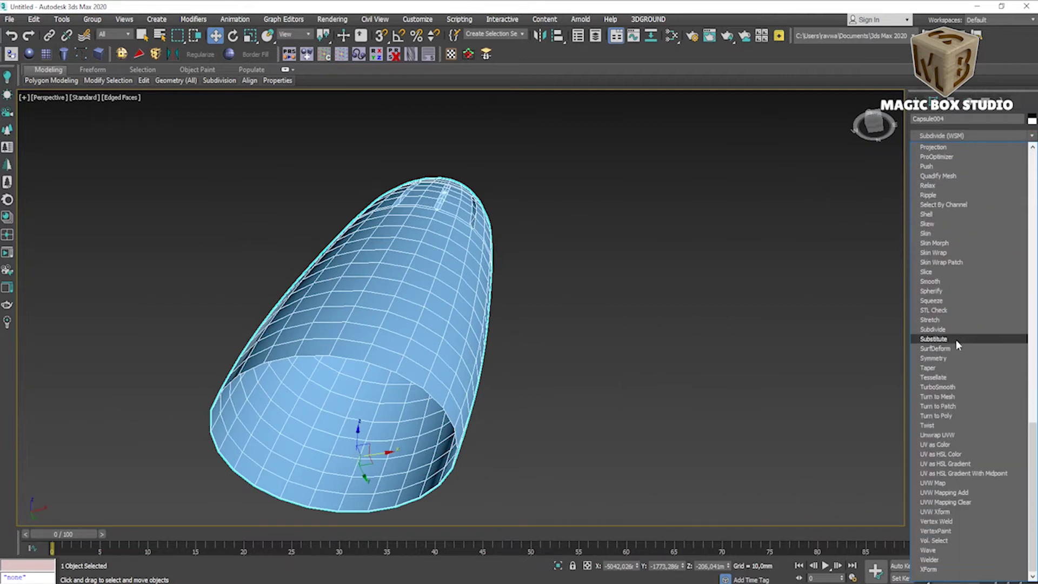
left_click(947, 214)
scroll(923, 299, "up", 2)
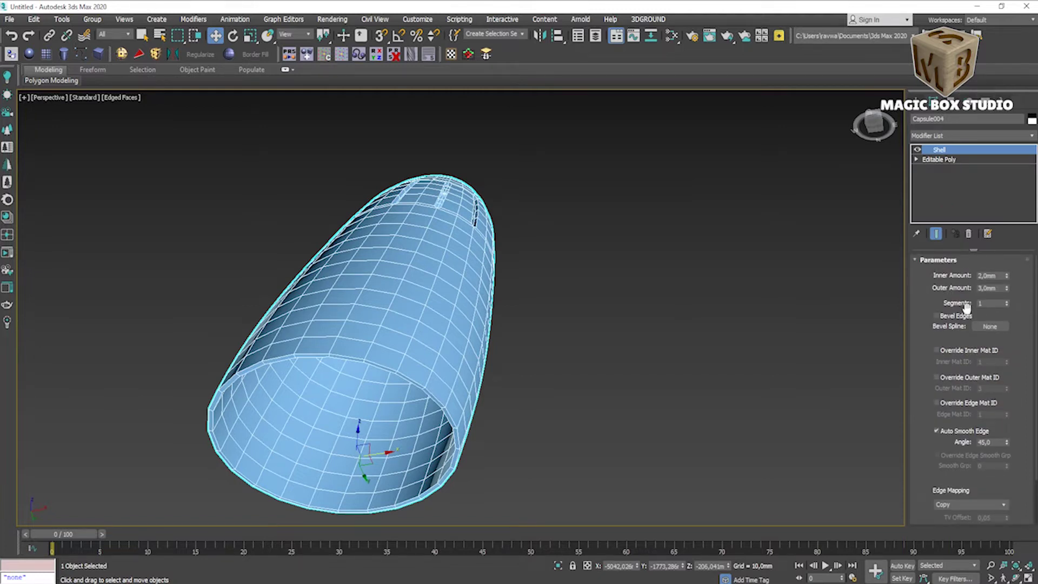
middle_click_drag(433, 306, 438, 270, "alt")
scroll(437, 270, "up", 5)
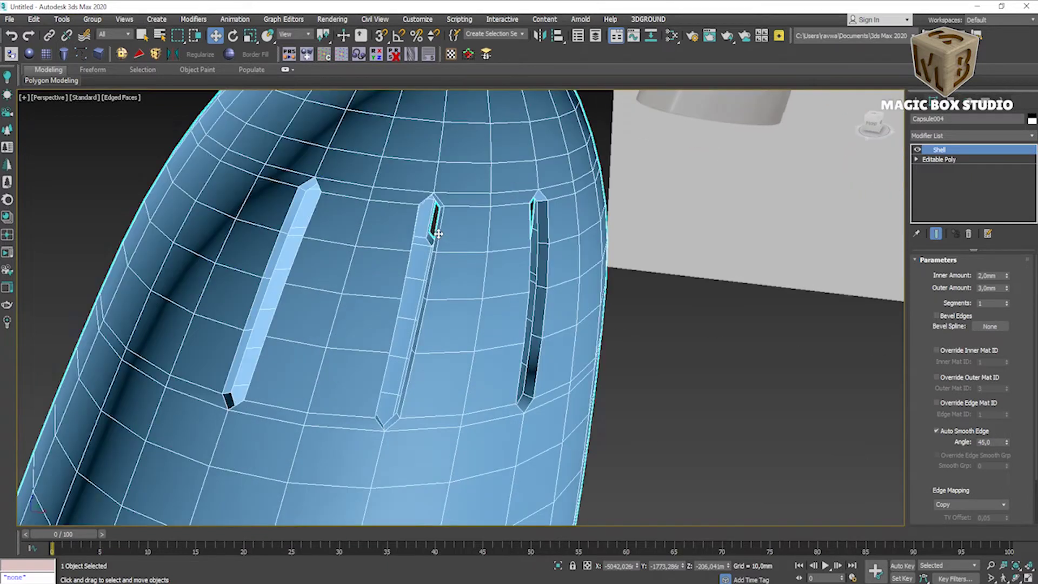
scroll(439, 232, "down", 5)
scroll(439, 232, "down", 5)
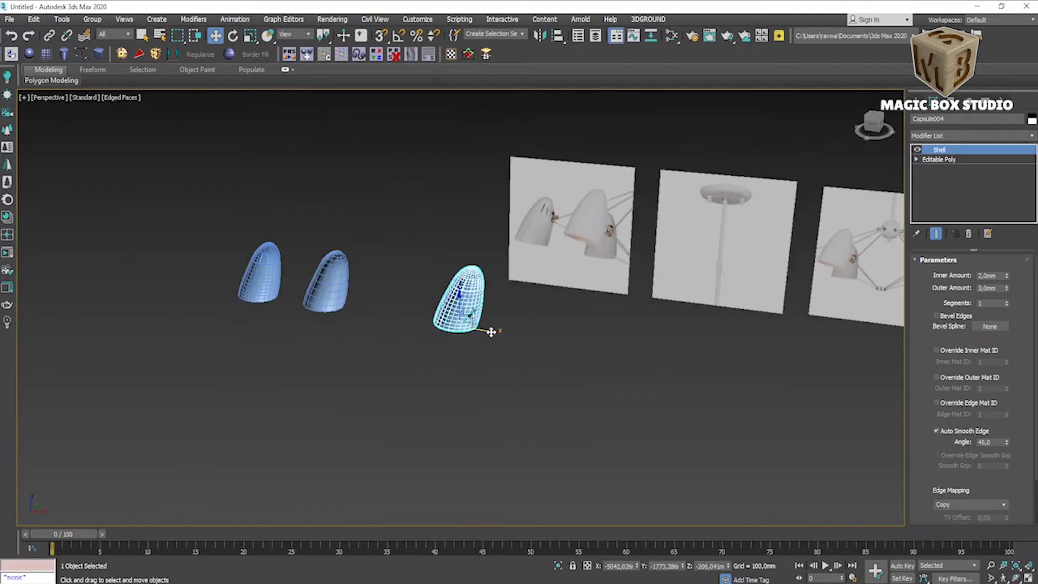
- Shift-drag a spare copy of the shelled shade and reselect the original
left_click_drag(491, 331, 216, 324, "shift")
left_click(518, 345)
left_click(476, 303)
scroll(475, 303, "up", 3)
scroll(491, 257, "up", 2)
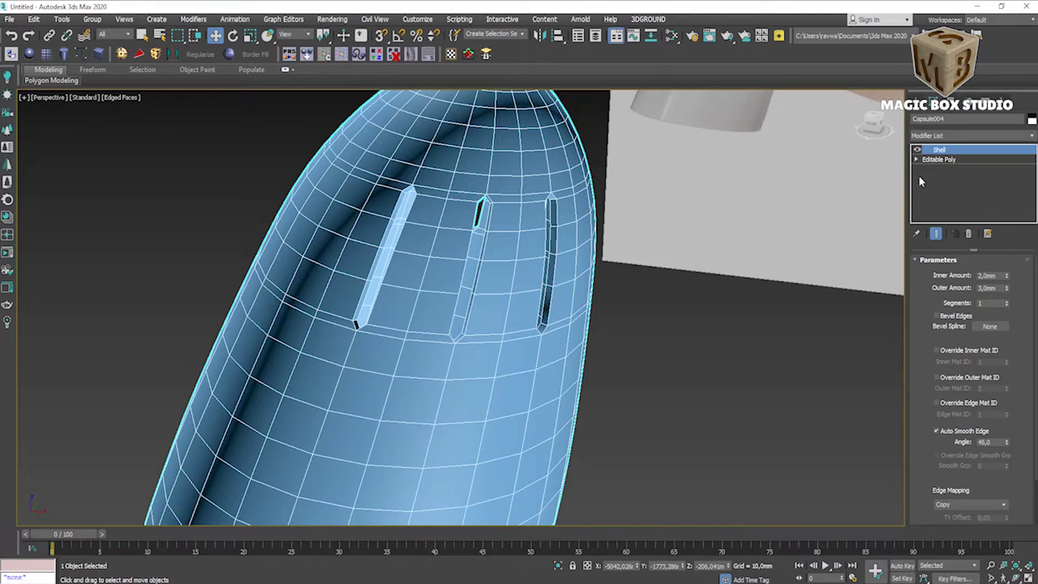
- Convert the shelled shade to an Editable Poly
right_click(508, 227)
left_click(649, 385)
scroll(924, 399, "down", 5)
left_click(937, 408)
scroll(621, 352, "up", 2)
- At Edge level, select a slot corner edge and Ring it around the slots
left_click(916, 150)
left_click(931, 169)
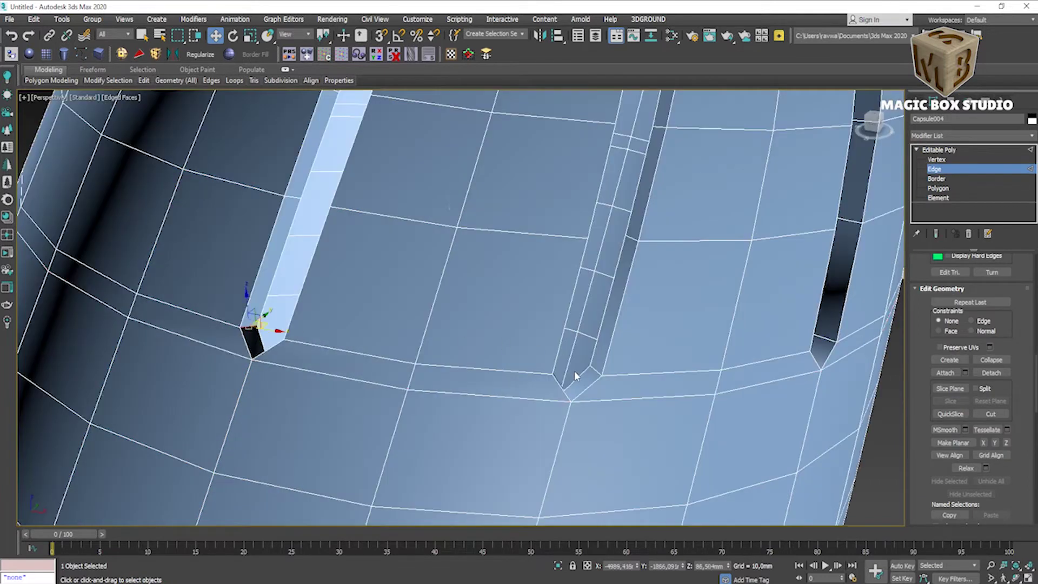
scroll(823, 338, "down", 5)
middle_click_drag(822, 343, 670, 334, "alt")
scroll(703, 271, "up", 3)
scroll(724, 203, "up", 3)
scroll(724, 202, "down", 5)
scroll(649, 227, "up", 5)
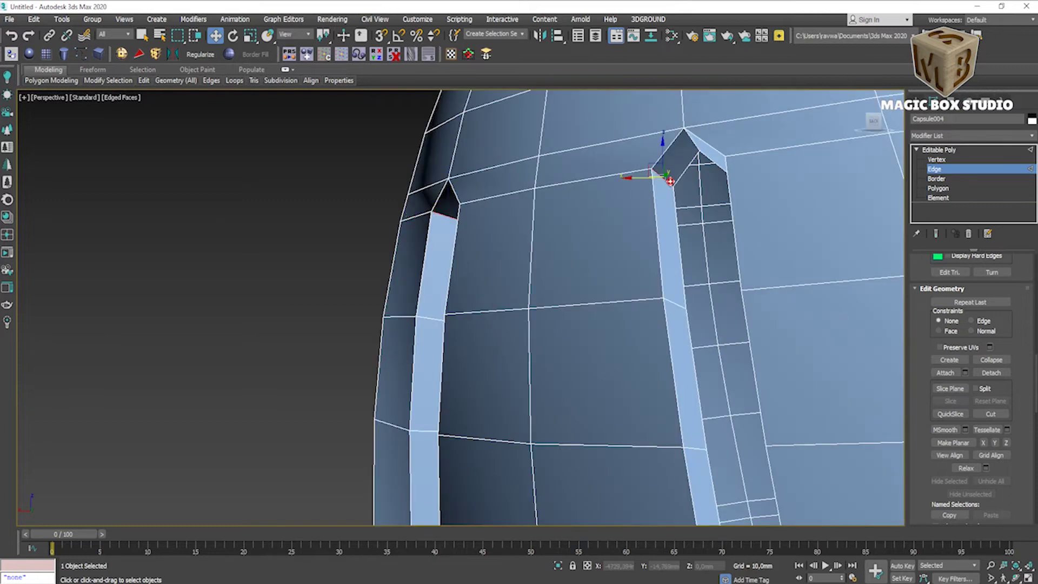
scroll(622, 243, "down", 5)
scroll(584, 247, "up", 5)
scroll(584, 247, "down", 5)
middle_click_drag(581, 243, 614, 239, "alt")
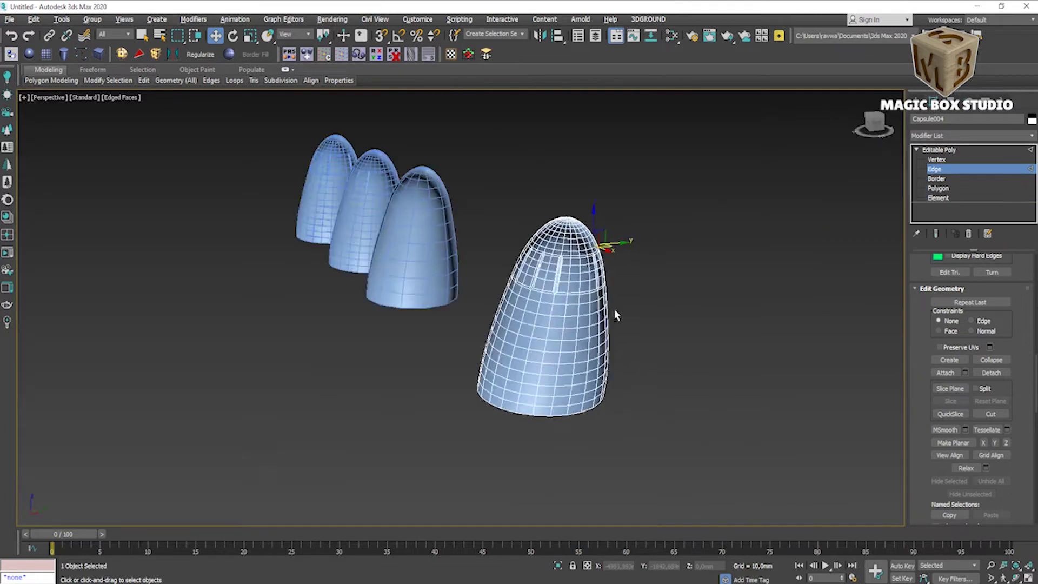
scroll(676, 292, "up", 5)
scroll(417, 331, "up", 3)
scroll(967, 378, "up", 3)
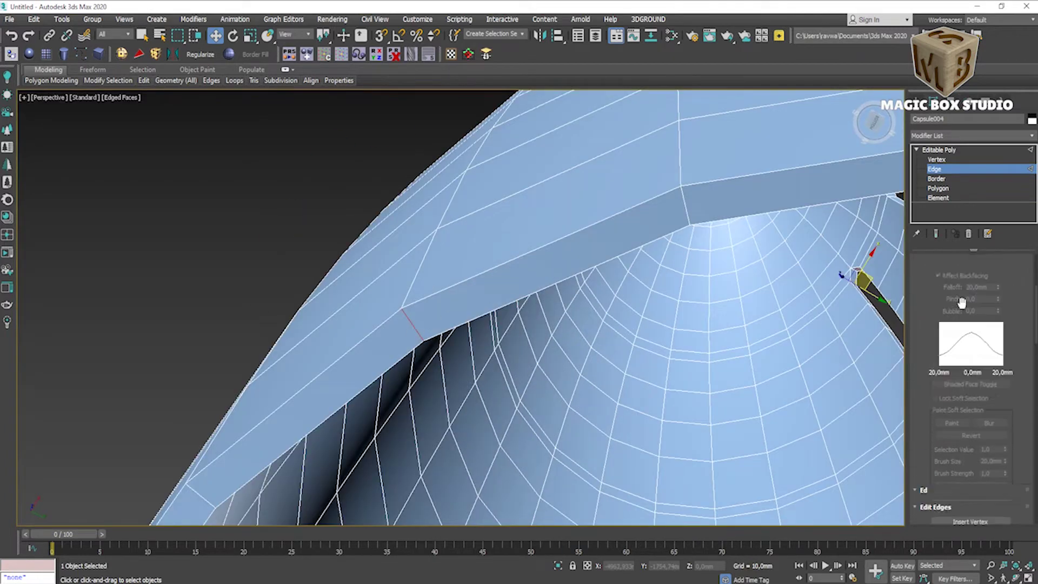
scroll(951, 346, "up", 3)
left_click(946, 333)
scroll(986, 426, "down", 5)
- Connect the ringed edges with 2 segments and pinch 38 toward the slot walls
left_click(1007, 424)
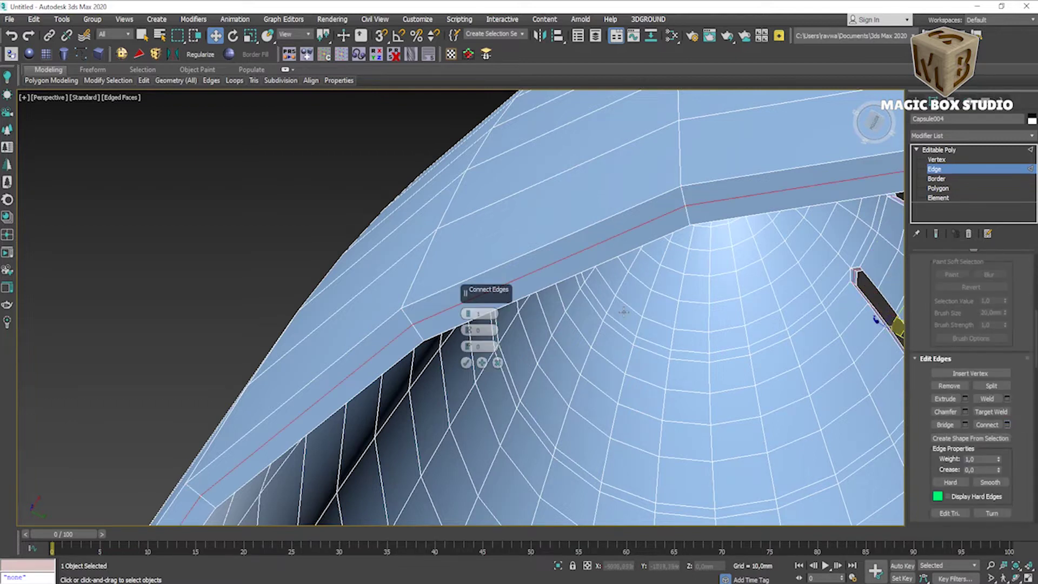
left_click_drag(468, 312, 497, 330)
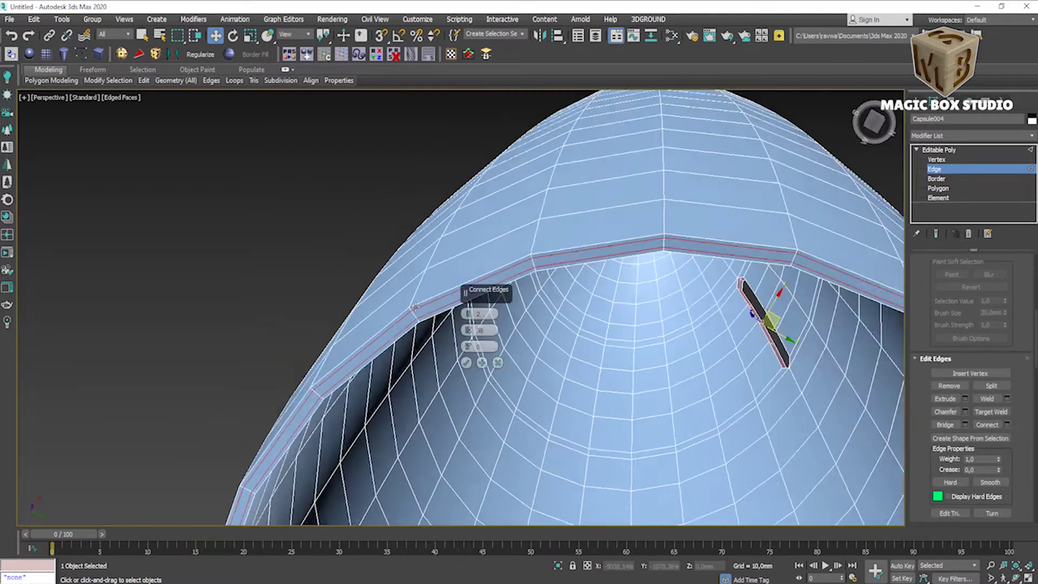
scroll(438, 395, "down", 6)
scroll(519, 216, "up", 5)
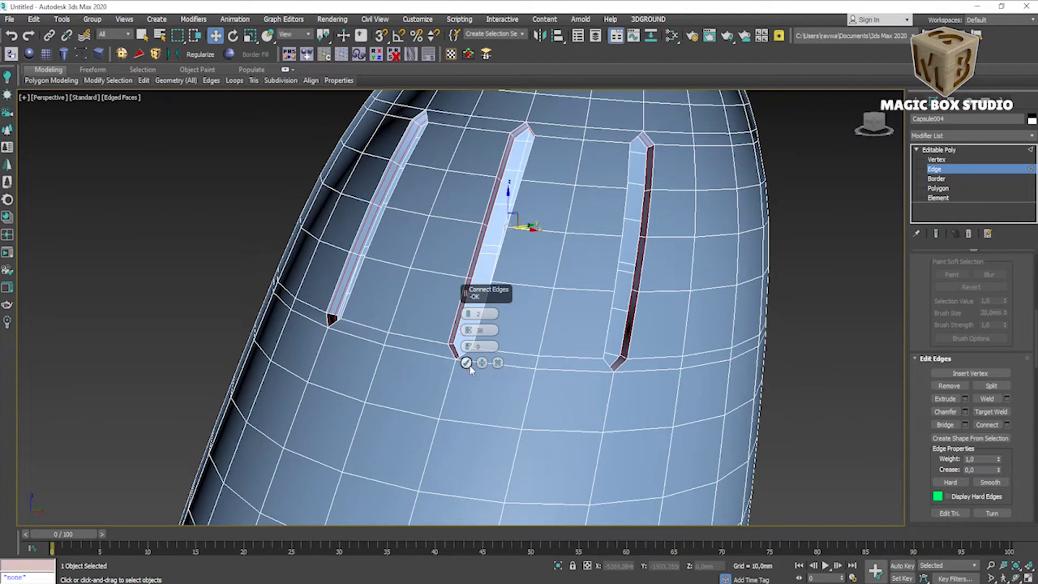
scroll(973, 389, "down", 5)
- Check the result with smooth subdivision at 2 iterations, then confirm the connection
left_click(936, 431)
scroll(330, 292, "up", 2)
scroll(330, 292, "up", 2)
left_click(1005, 467)
scroll(770, 274, "down", 3)
scroll(770, 274, "up", 5)
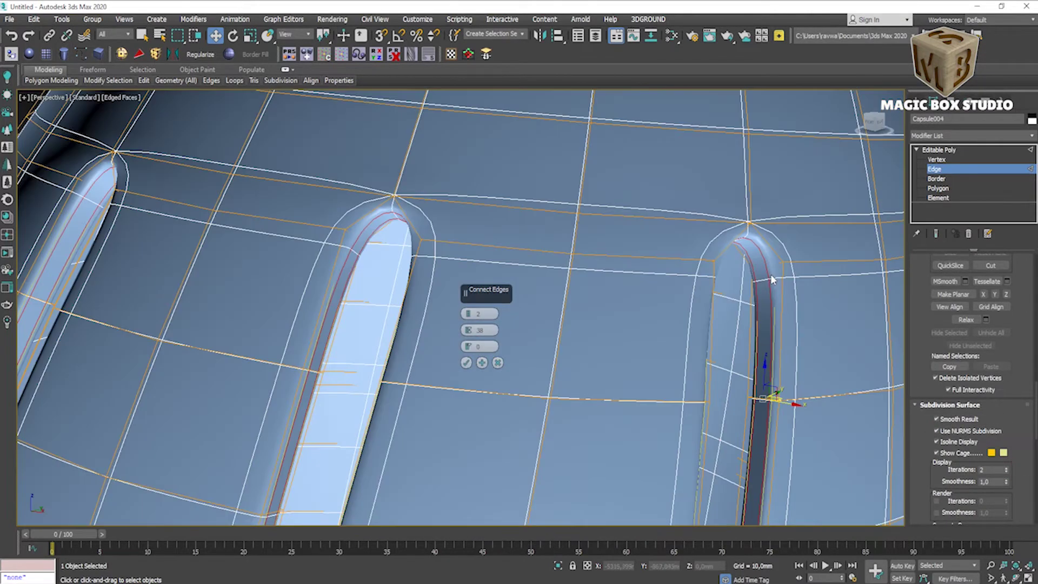
scroll(770, 275, "down", 2)
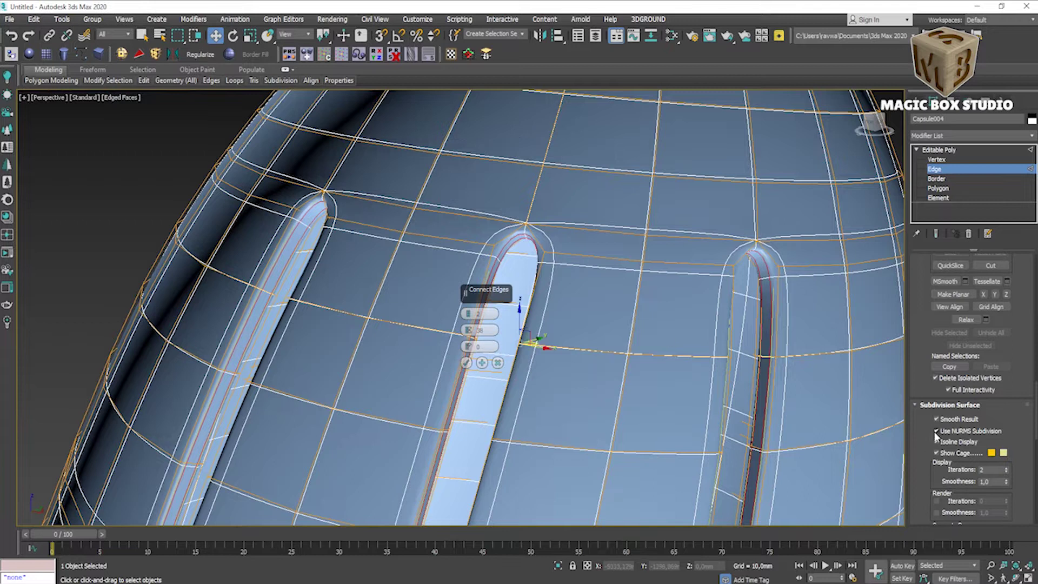
left_click(936, 431)
scroll(775, 289, "up", 2)
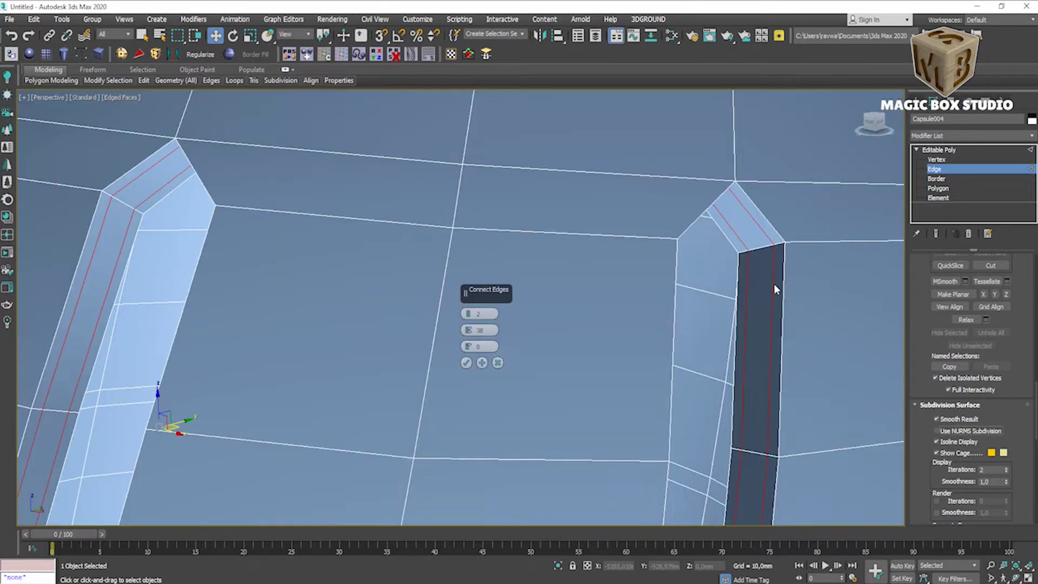
left_click(465, 362)
scroll(466, 363, "down", 10)
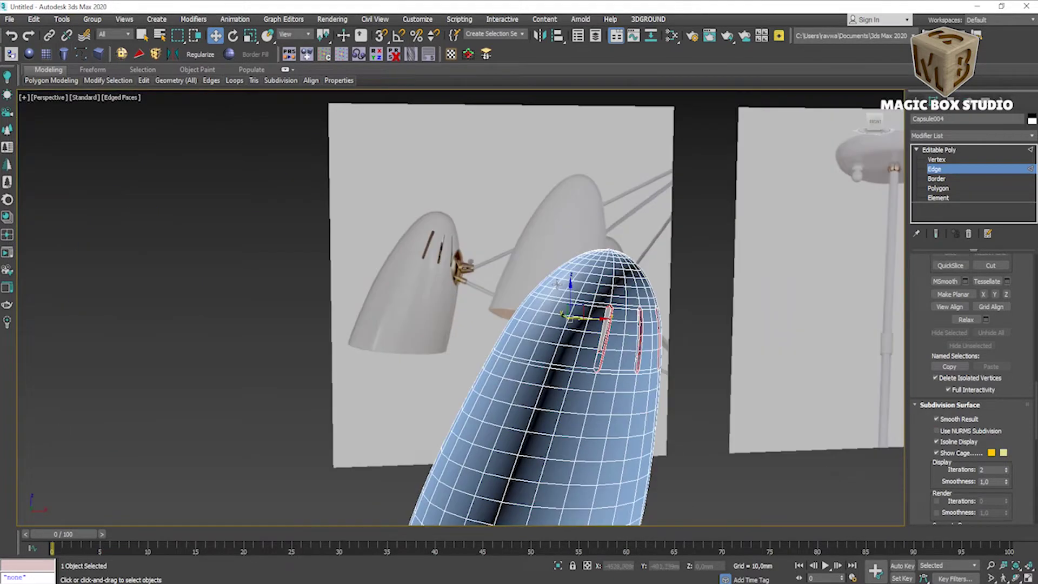
- Turn on NURMS smoothing for the shade at 3 iterations and hide edged faces
scroll(538, 265, "up", 10)
key("2")
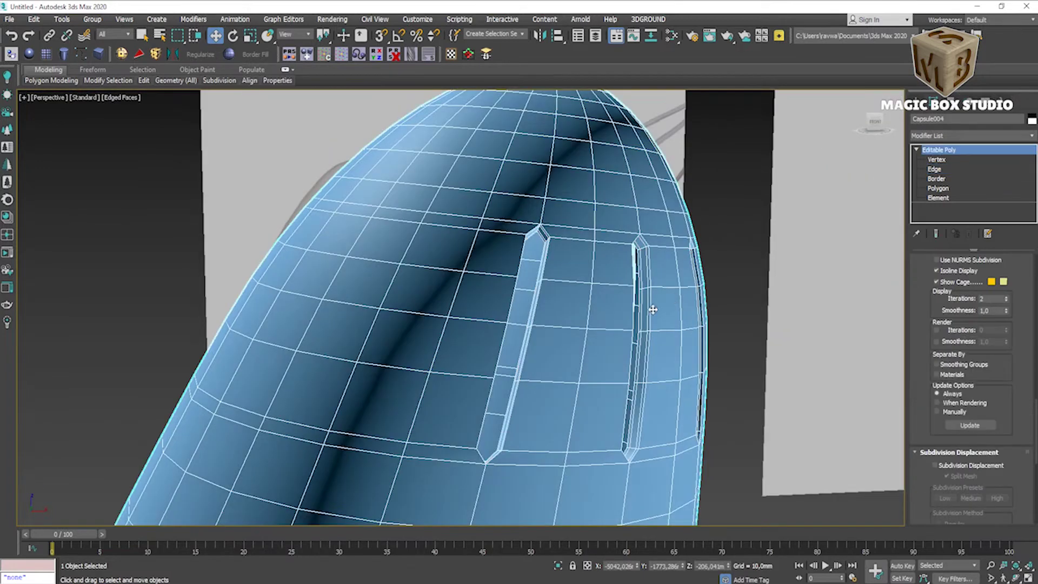
key("ctrl+q")
scroll(643, 270, "up", 4)
key("F4")
scroll(642, 270, "down", 3)
left_click(98, 392)
mouse_move(471, 345)
middle_mouse_down("alt")
mouse_move(575, 364)
mouse_move(535, 349)
mouse_move(539, 336)
mouse_move(533, 366)
middle_mouse_up("alt")
scroll(439, 290, "down", 2)
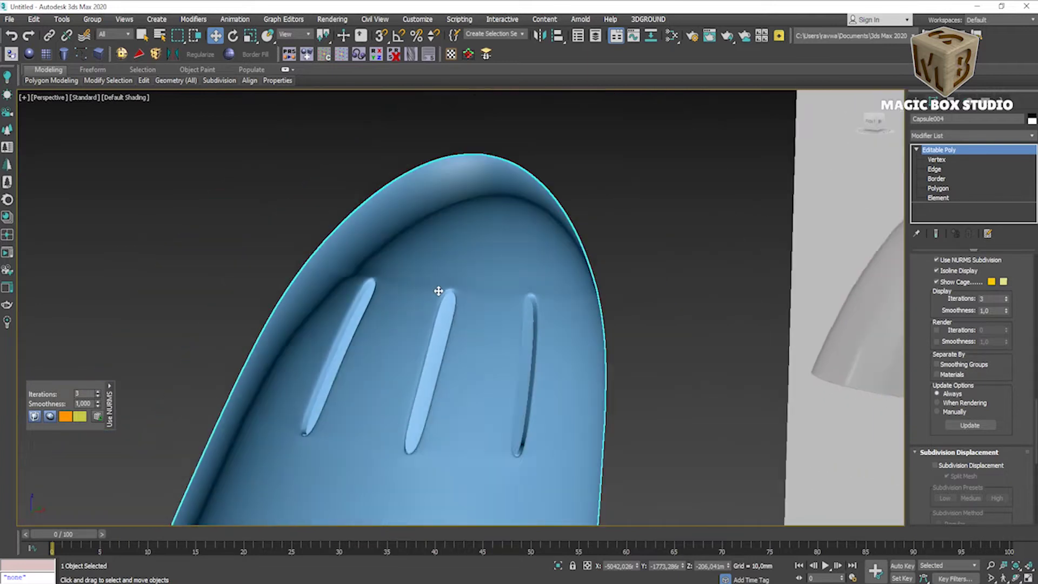
- Show edged faces again and select a vertex in the row above the slots
key("F4")
scroll(427, 284, "up", 2)
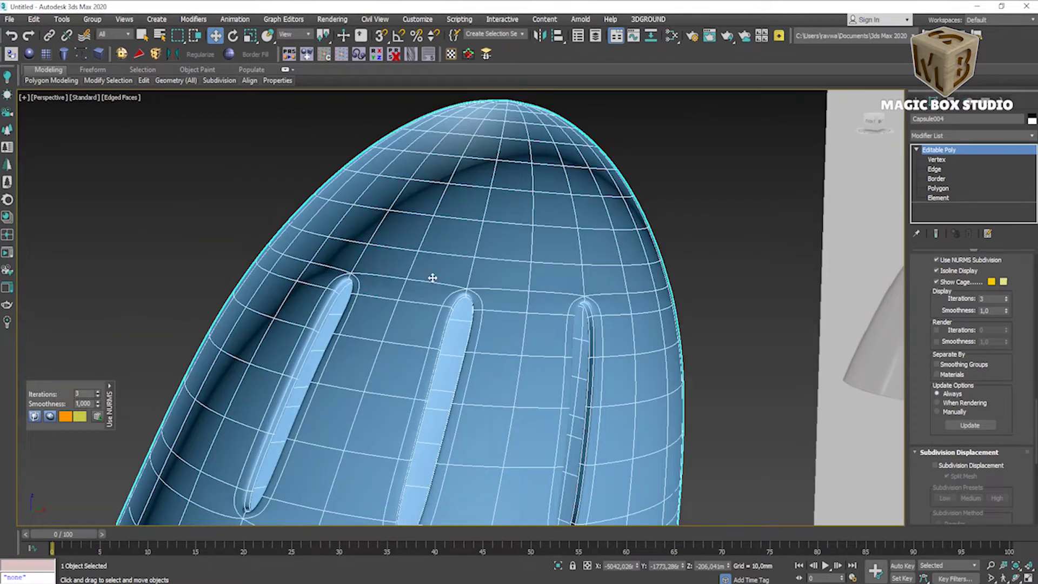
key("2")
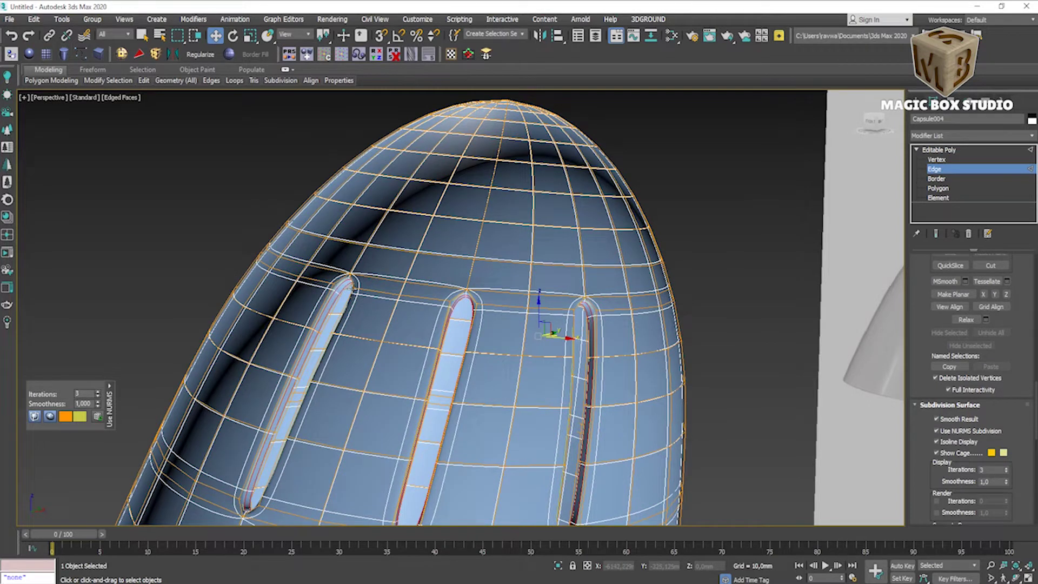
scroll(358, 285, "up", 2)
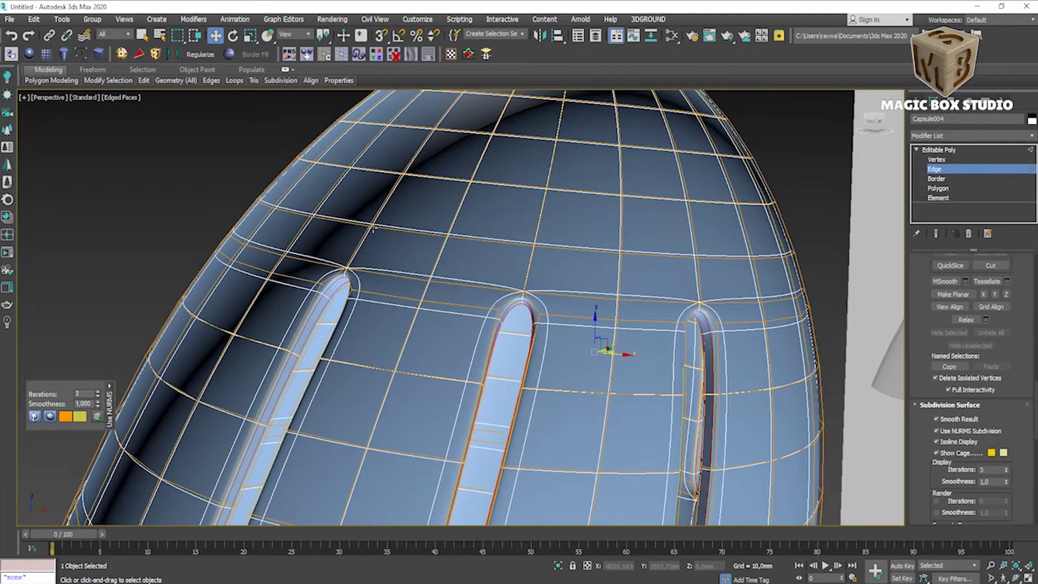
scroll(558, 301, "down", 5)
scroll(562, 302, "up", 2)
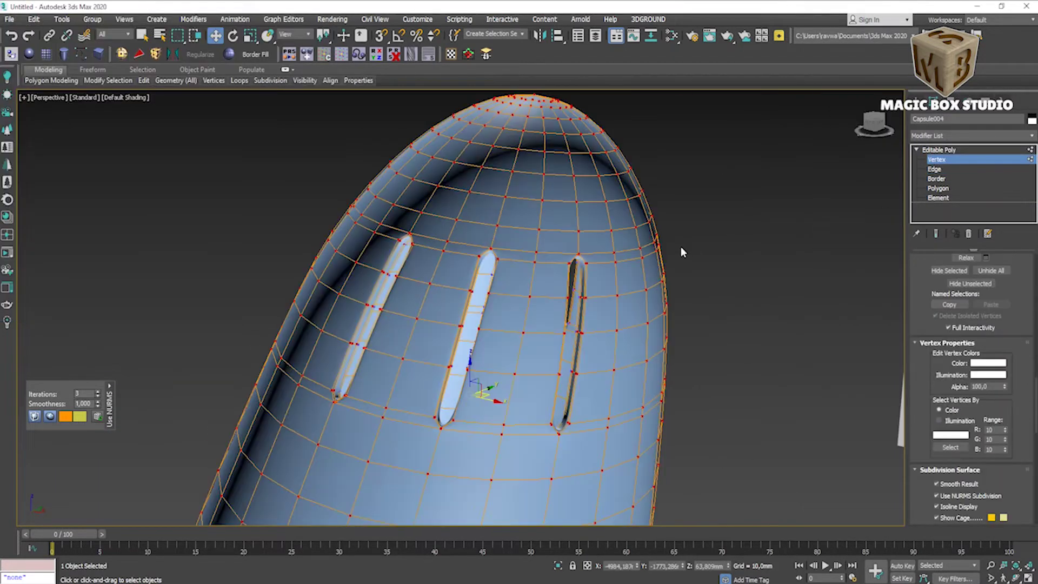
scroll(922, 445, "up", 2)
scroll(927, 389, "up", 3)
scroll(934, 336, "up", 3)
scroll(490, 257, "up", 3)
left_click(415, 229)
- Raise three vertices in the row above the slots
left_click_drag(416, 196, 416, 200)
left_click(573, 252)
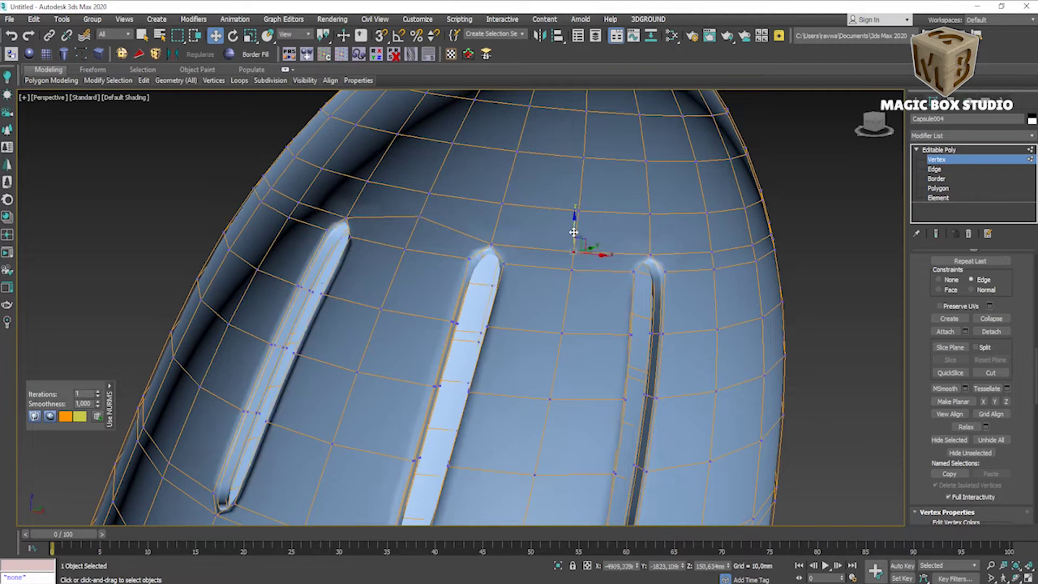
left_click_drag(575, 232, 637, 227)
left_click(713, 253)
left_click_drag(738, 247, 734, 225)
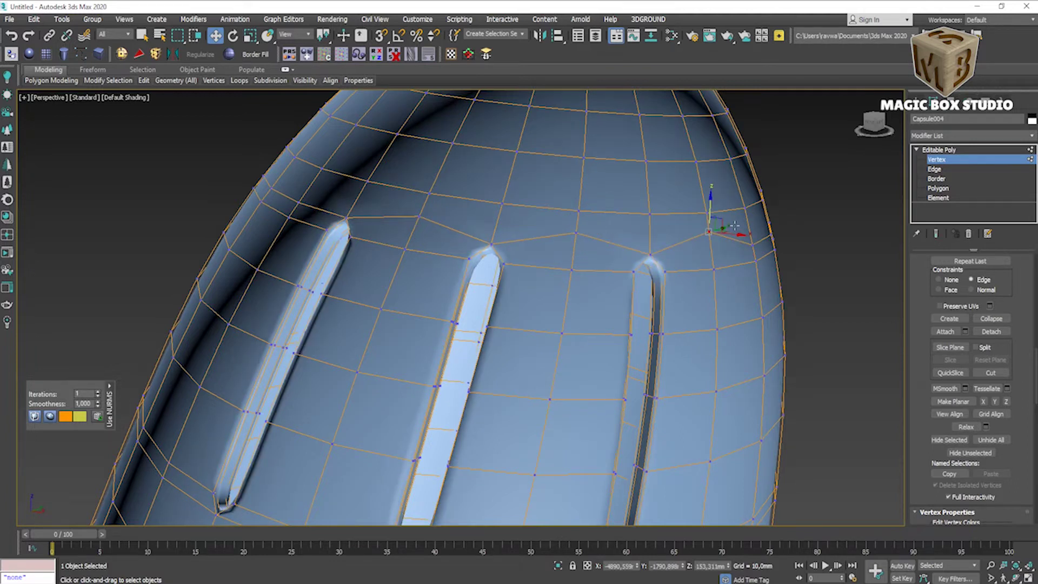
- Add another vertex above the slot and lift the selected row upward
mouse_move(354, 227)
middle_mouse_down("alt")
mouse_move(551, 289)
mouse_move(486, 306)
middle_mouse_up("alt")
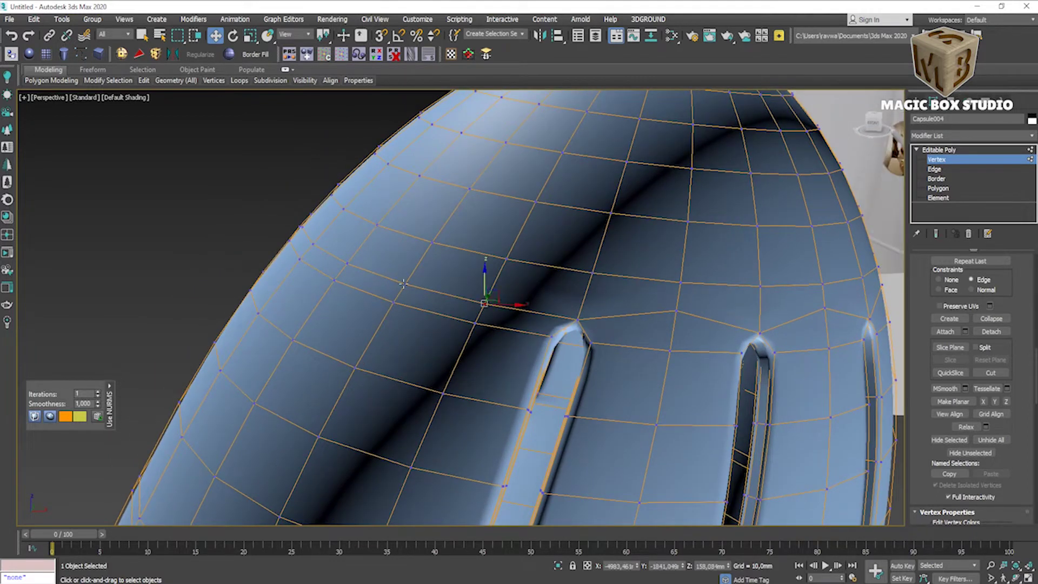
mouse_move(354, 313)
middle_mouse_down("alt")
mouse_move(501, 320)
mouse_move(373, 350)
middle_mouse_up("alt")
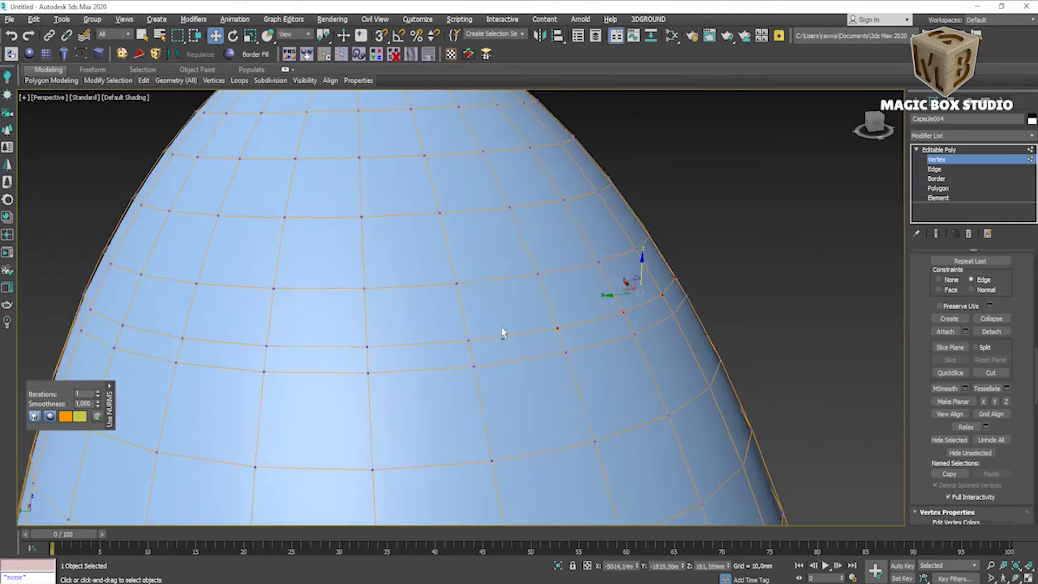
left_click(374, 351, "ctrl")
mouse_move(182, 345)
middle_mouse_down("alt")
mouse_move(412, 354)
mouse_move(382, 371)
mouse_move(363, 348)
middle_mouse_up("alt")
scroll(425, 347, "up", 3)
scroll(350, 368, "up", 3)
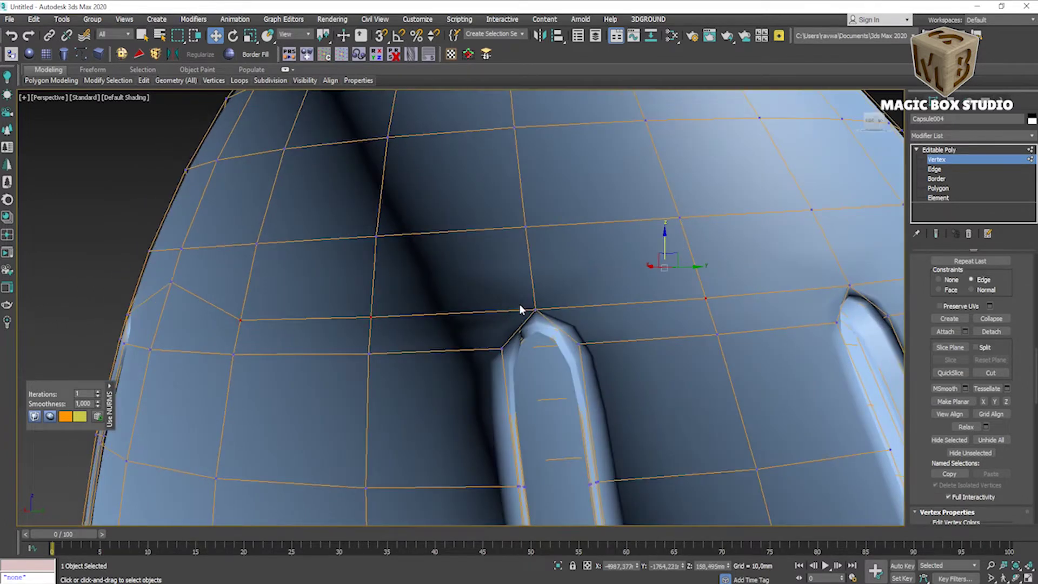
left_click_drag(666, 240, 660, 224)
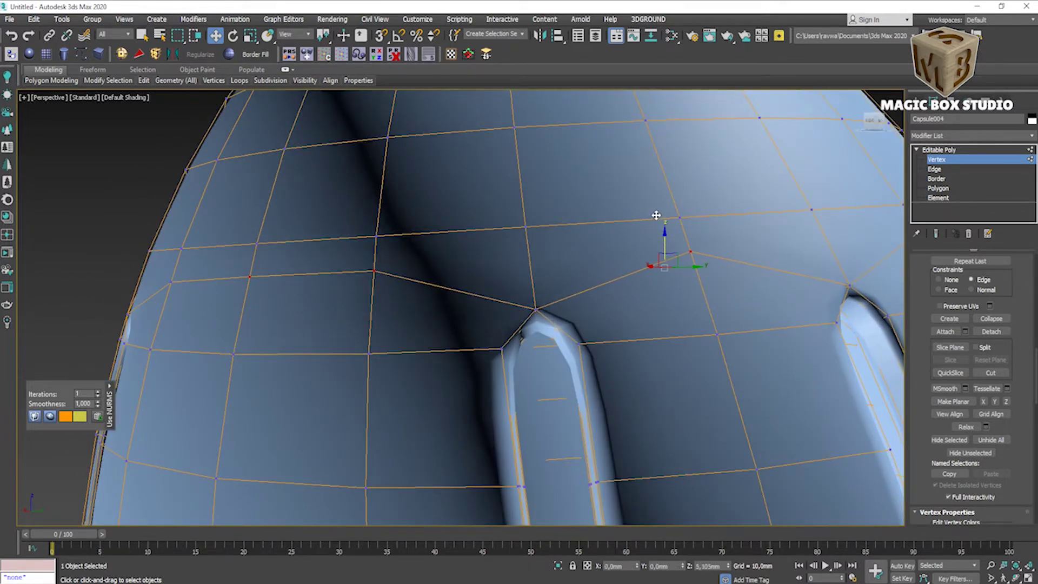
scroll(665, 227, "down", 5)
middle_click_drag(668, 230, 573, 257, "alt")
- Check the shade smoothed at 3 iterations, then return to vertex editing
key("1")
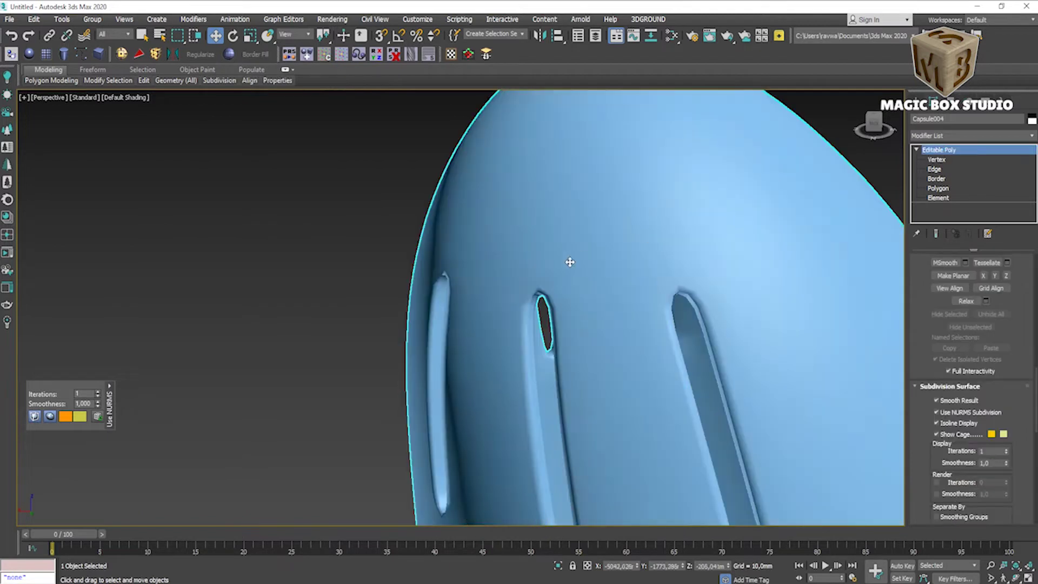
scroll(598, 248, "up", 3)
scroll(598, 249, "down", 3)
left_click(98, 391)
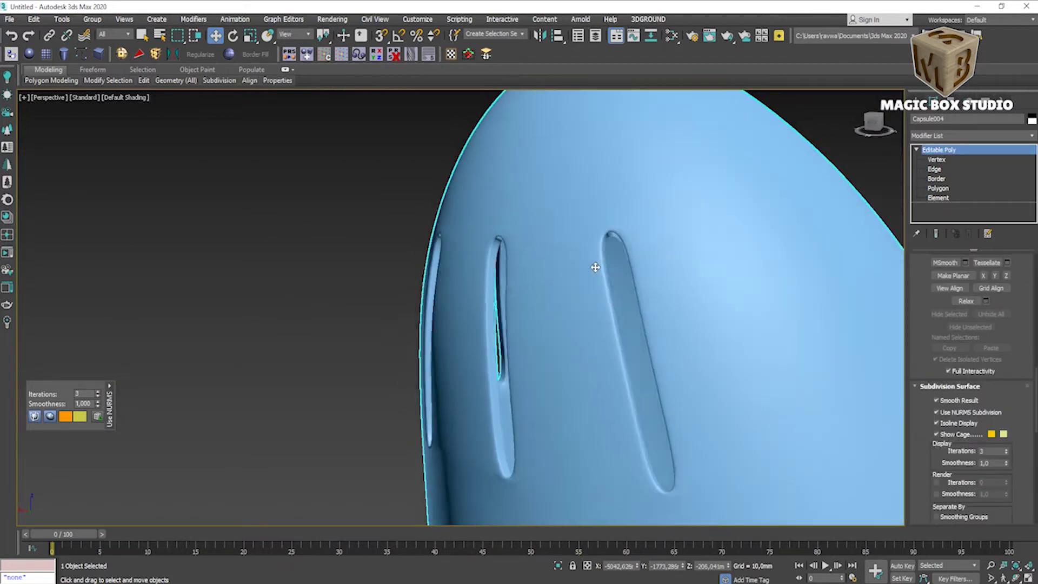
scroll(598, 273, "up", 3)
scroll(652, 258, "up", 1)
scroll(646, 254, "up", 2)
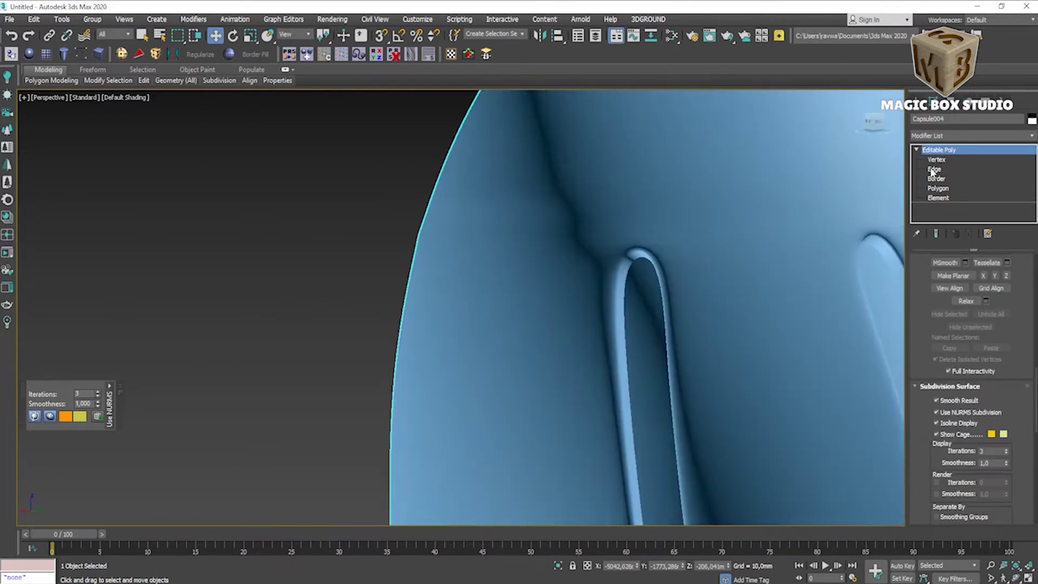
key("1")
scroll(565, 355, "down", 3)
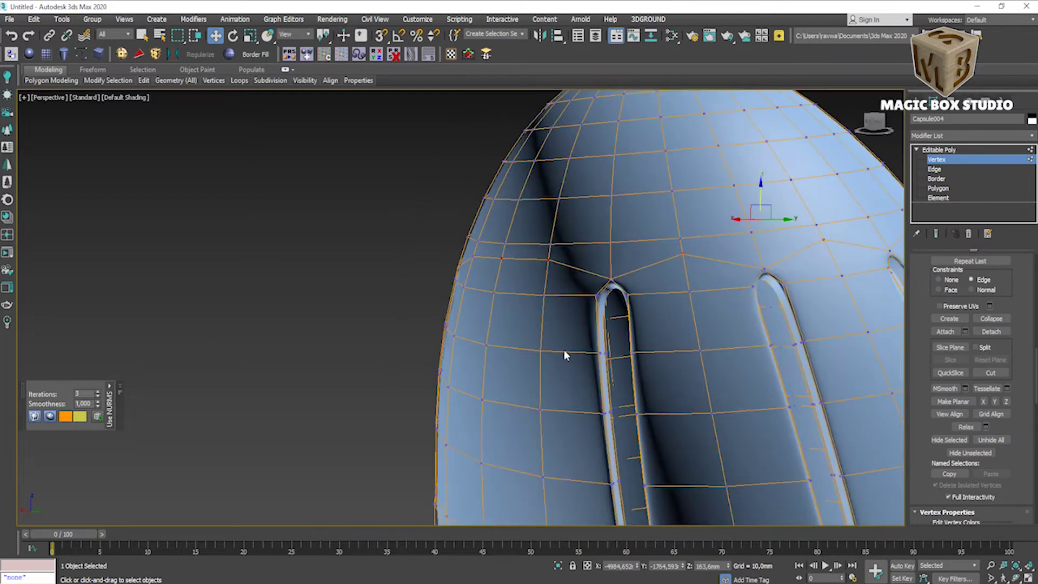
- Turn off smoothing and inspect the wireframe base mesh from several angles
key("ctrl+BackSpace")
scroll(563, 259, "up", 3)
scroll(654, 337, "up", 1)
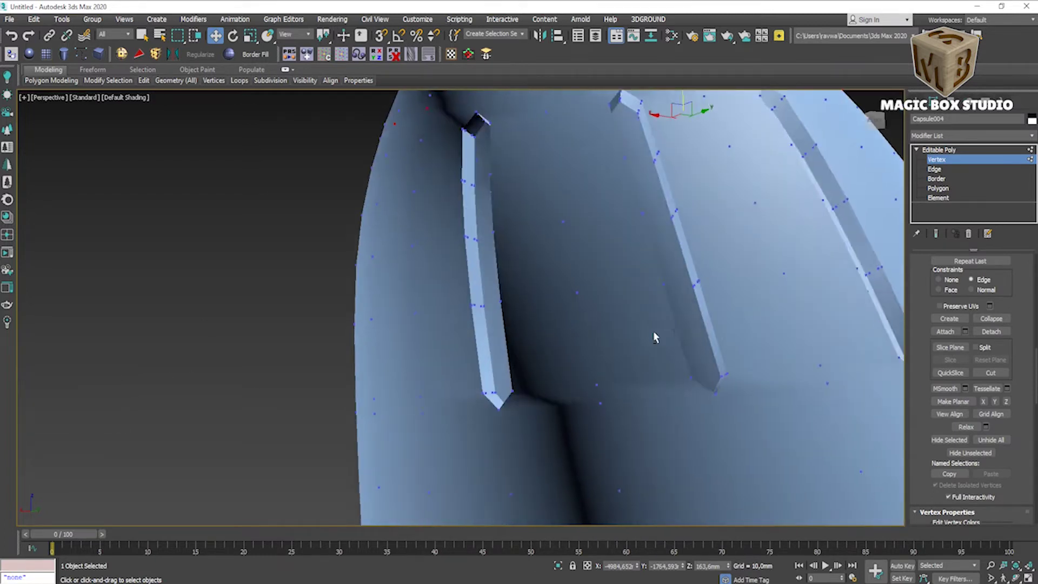
key("F4")
scroll(604, 354, "down", 1)
scroll(719, 343, "down", 3)
middle_click_drag(718, 343, 748, 371, "alt")
scroll(570, 399, "up", 3)
middle_click_drag(850, 364, 692, 395, "alt")
mouse_move(784, 403)
middle_mouse_down("alt")
mouse_move(688, 452)
mouse_move(721, 361)
mouse_move(600, 316)
mouse_move(689, 348)
mouse_move(637, 387)
mouse_move(704, 414)
mouse_move(637, 409)
middle_mouse_up("alt")
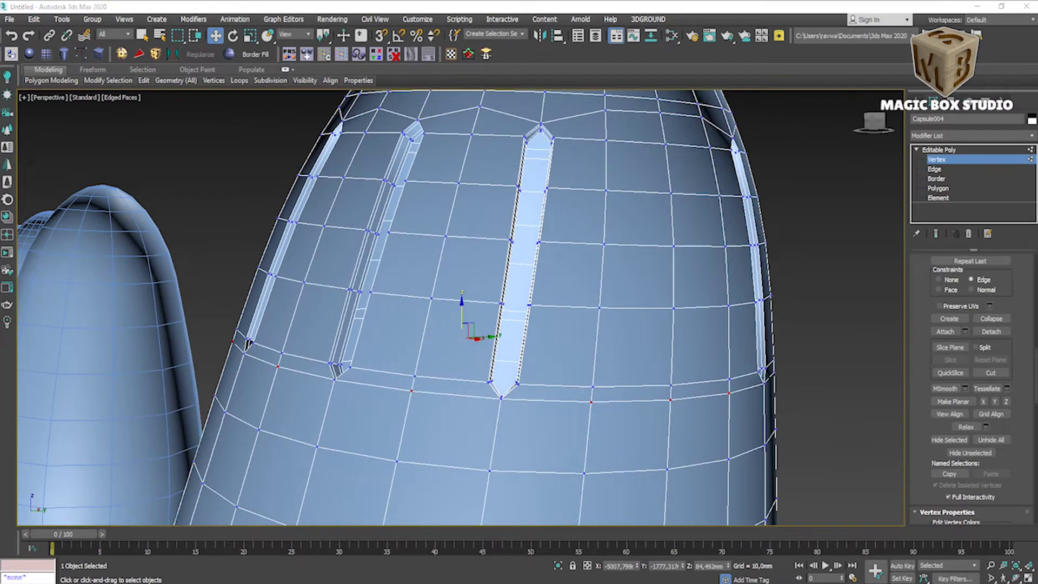
- Nudge the selected vertex row slightly down and inspect the smoothed slots without edges
key("alt+Tab")
left_click(305, 9)
scroll(949, 444, "down", 3)
scroll(967, 303, "up", 5)
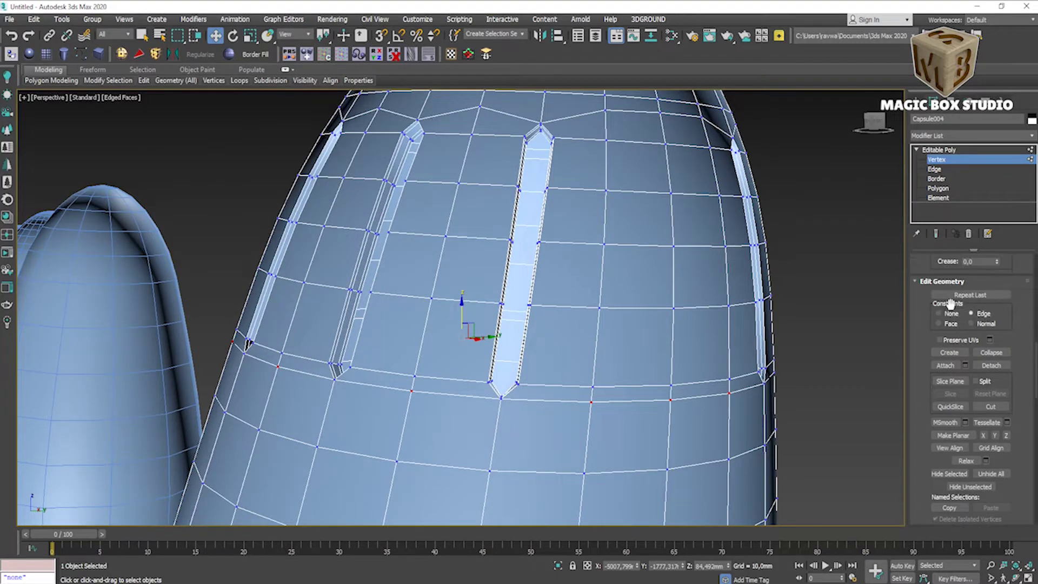
left_click_drag(450, 342, 449, 345)
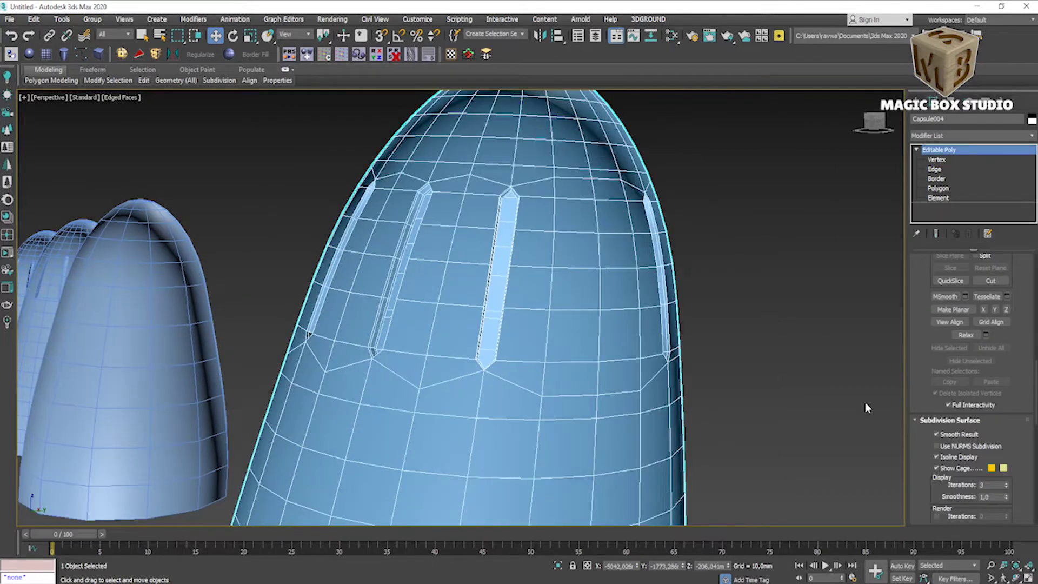
left_click(935, 447)
mouse_move(644, 405)
middle_mouse_down("alt")
mouse_move(764, 417)
mouse_move(695, 412)
middle_mouse_up("alt")
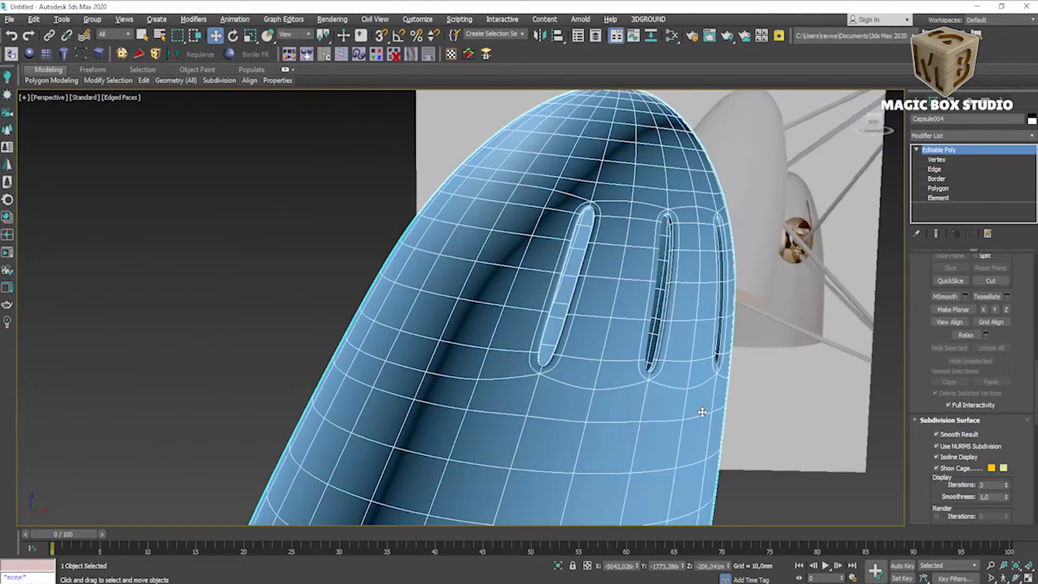
key("F4")
scroll(702, 411, "down", 5)
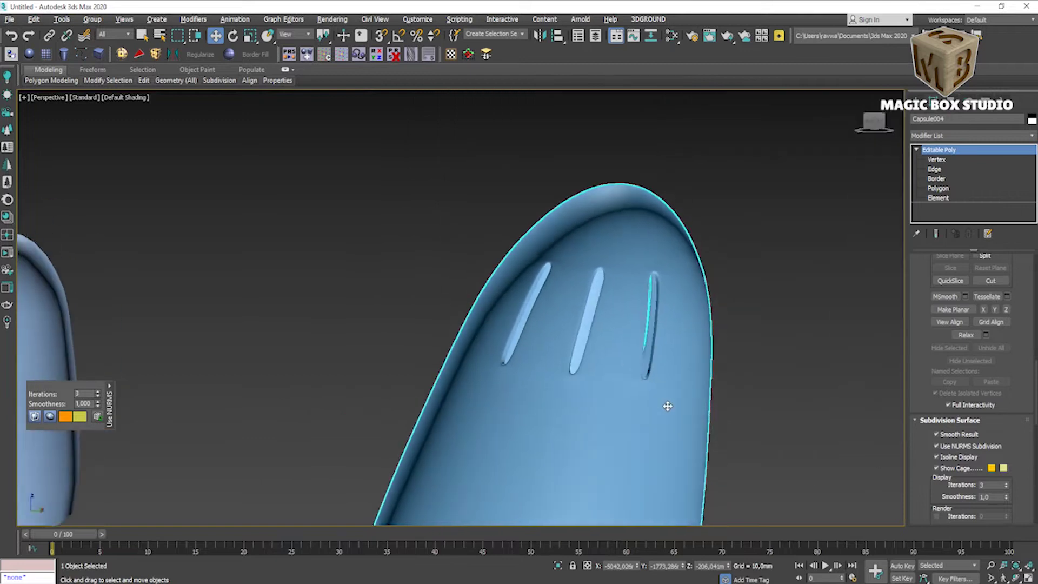
- Turn off smoothing and select every polygon of the capsule with edges shown
scroll(666, 411, "down", 2)
scroll(666, 411, "up", 2)
scroll(665, 411, "up", 3)
scroll(586, 352, "up", 2)
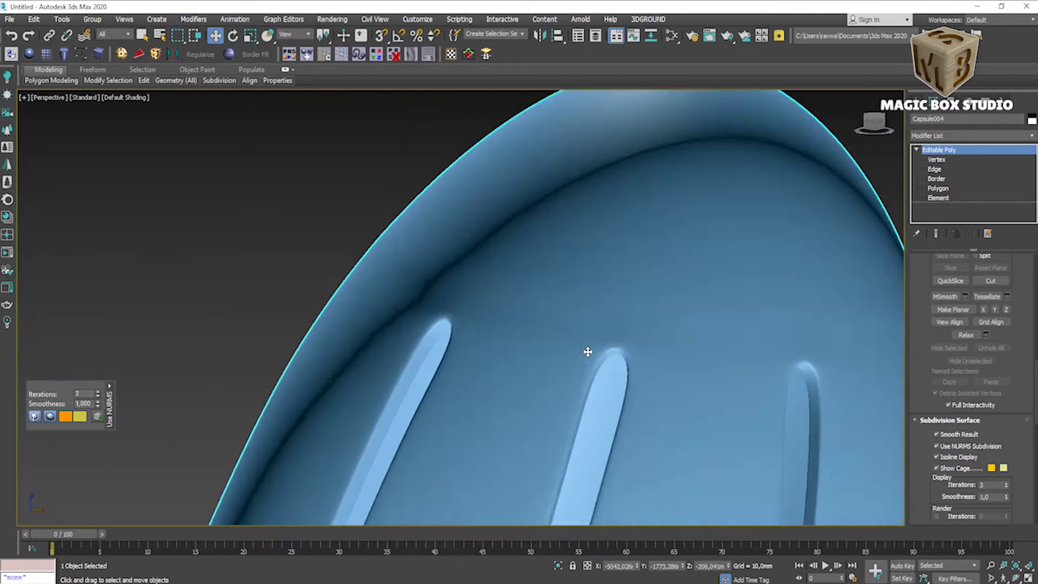
scroll(819, 286, "down", 1)
key("ctrl+q")
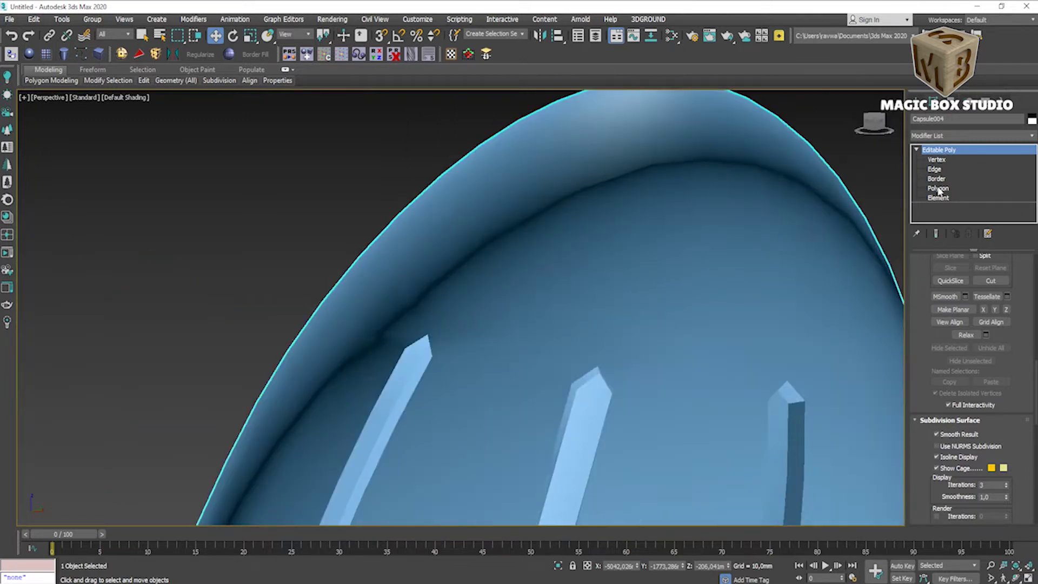
left_click(940, 190)
left_click(670, 335)
key("F4")
key("ctrl+a")
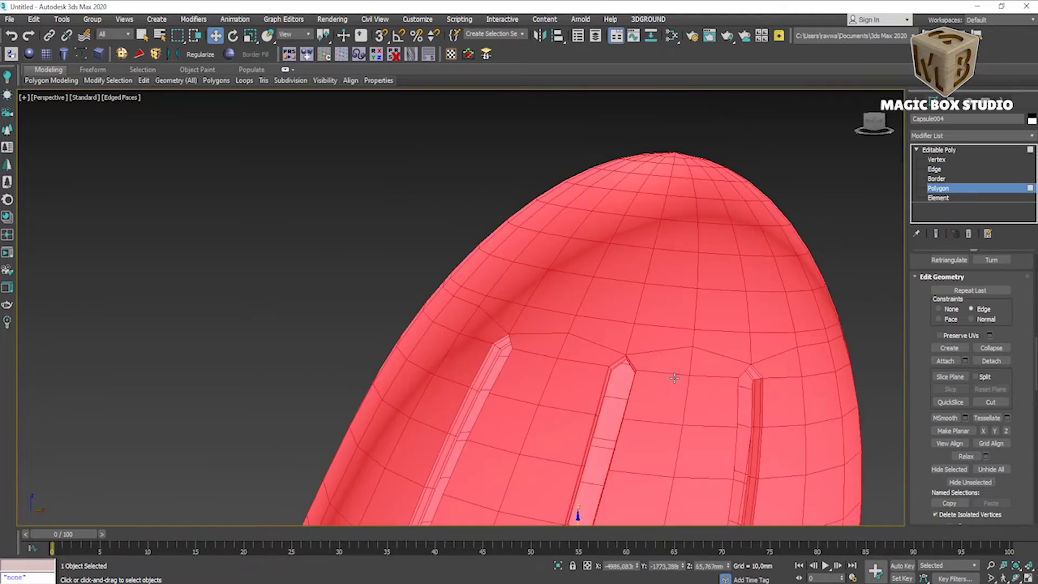
- Pick faces inside and beside the slots, then return to object level
scroll(621, 494, "down", 2)
scroll(945, 445, "down", 3)
scroll(921, 482, "down", 3)
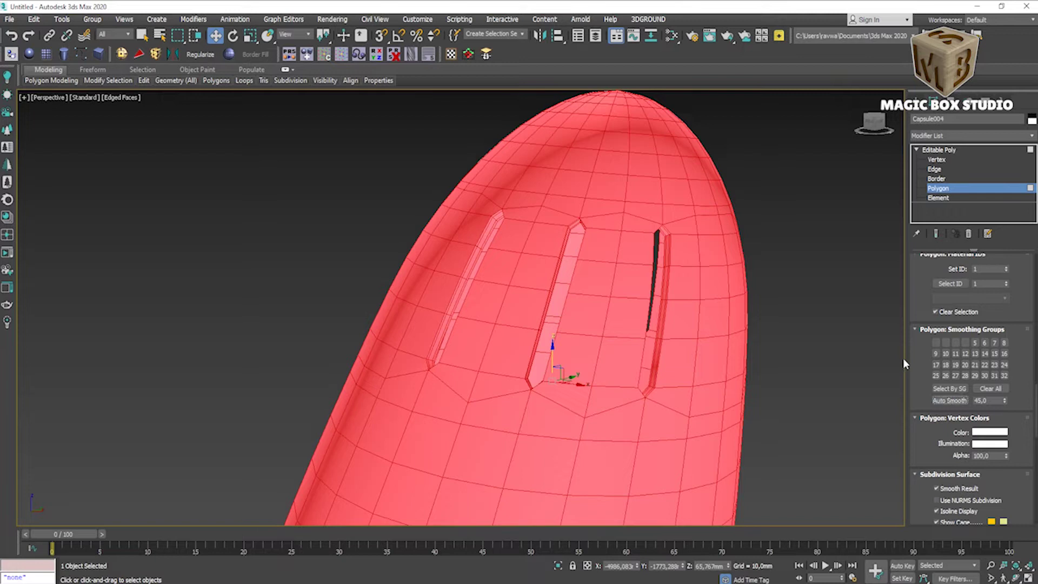
left_click(939, 150)
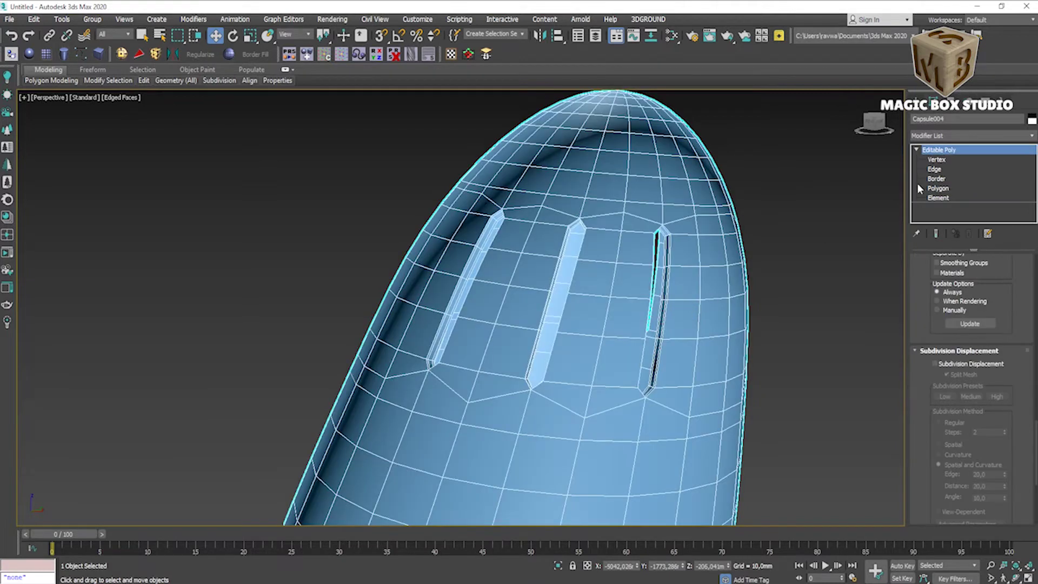
left_click(938, 188)
left_click(680, 319)
left_click(656, 301)
left_click(685, 307)
left_click(931, 150)
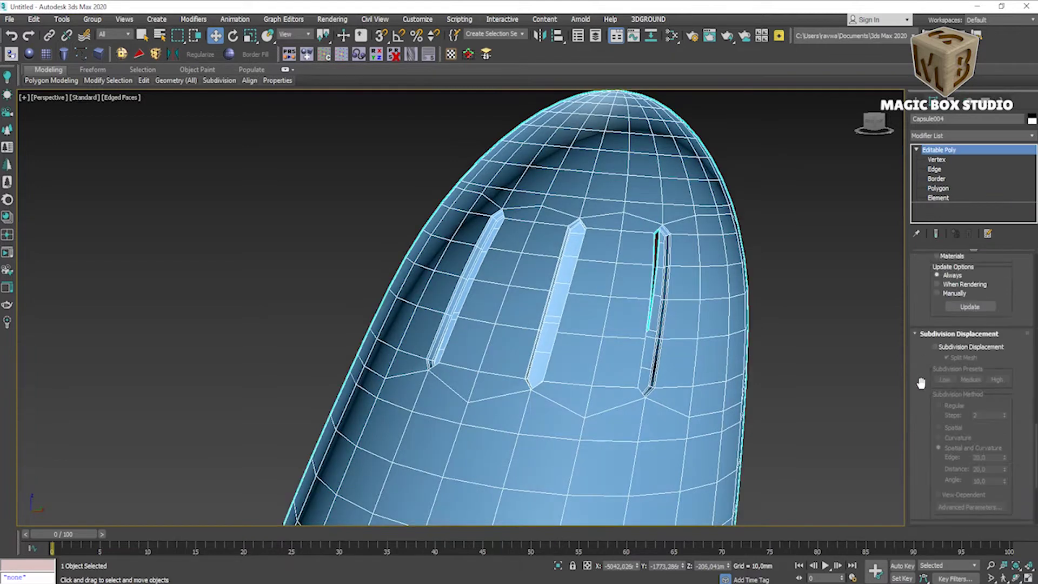
- Enable Use NURMS Subdivision, hide edged faces, and hide the finished capsule
scroll(954, 304, "down", 5)
scroll(954, 303, "down", 5)
left_click(937, 344)
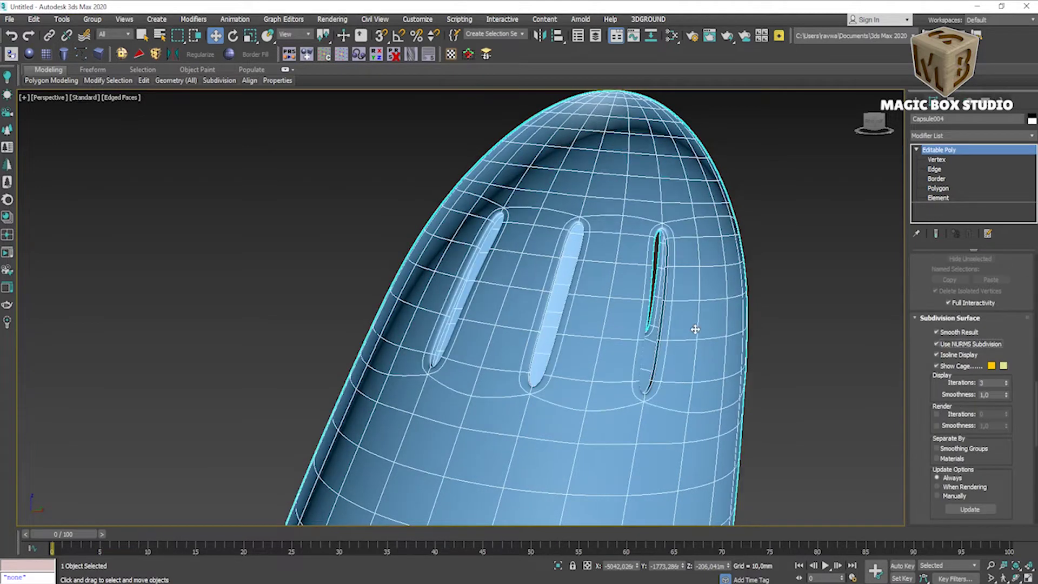
key("F4")
scroll(617, 284, "down", 3)
scroll(621, 284, "down", 2)
scroll(598, 259, "up", 2)
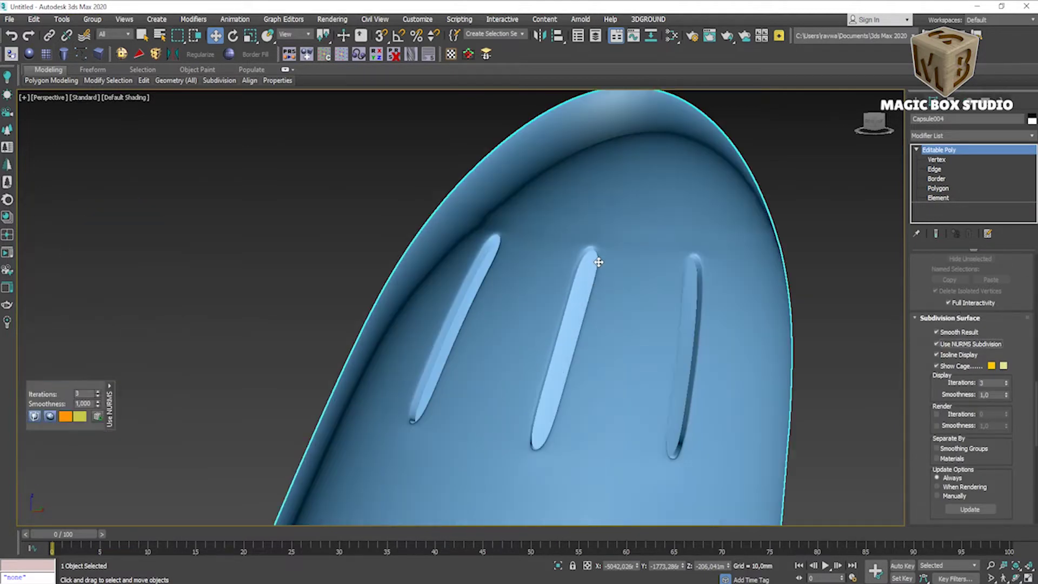
scroll(605, 290, "down", 3)
scroll(606, 290, "up", 4)
scroll(641, 222, "up", 3)
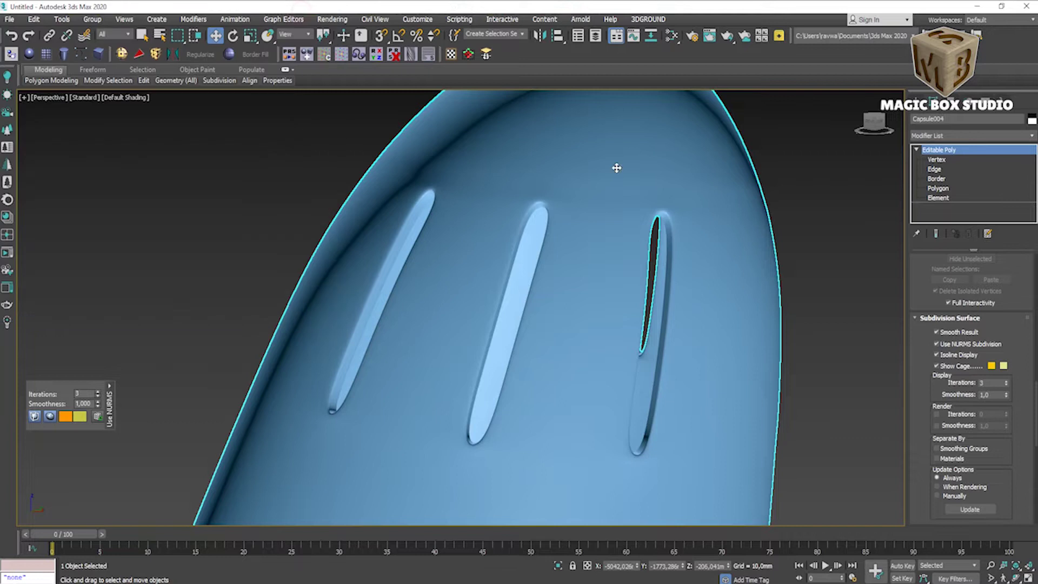
scroll(686, 247, "down", 3)
scroll(685, 248, "down", 2)
key("Delete")
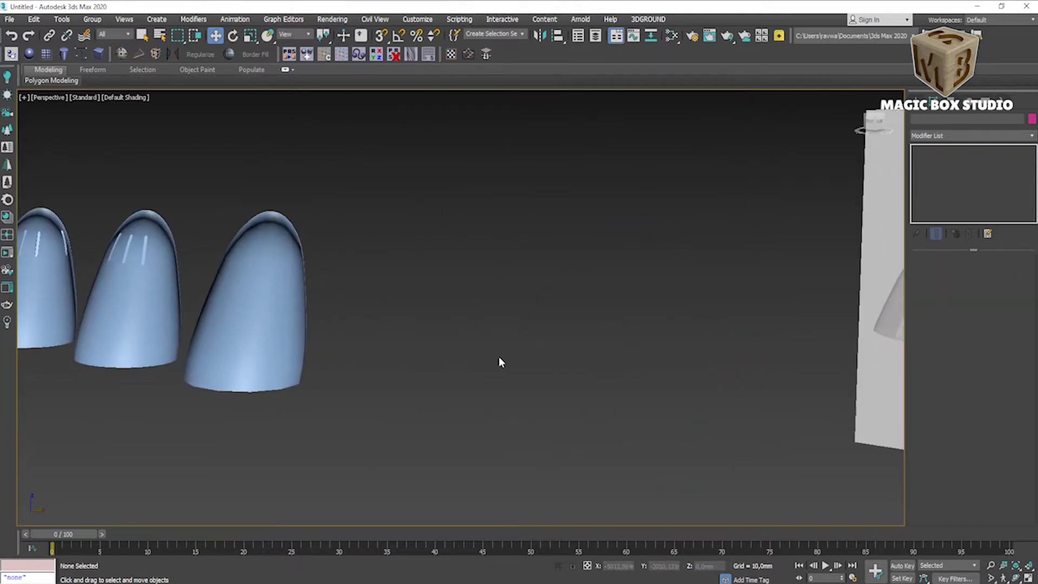
- Bake NURMS smoothing into the next capsule by converting it to Editable Poly
key("F4")
scroll(406, 359, "up", 4)
middle_click_drag(405, 359, 306, 307, "alt")
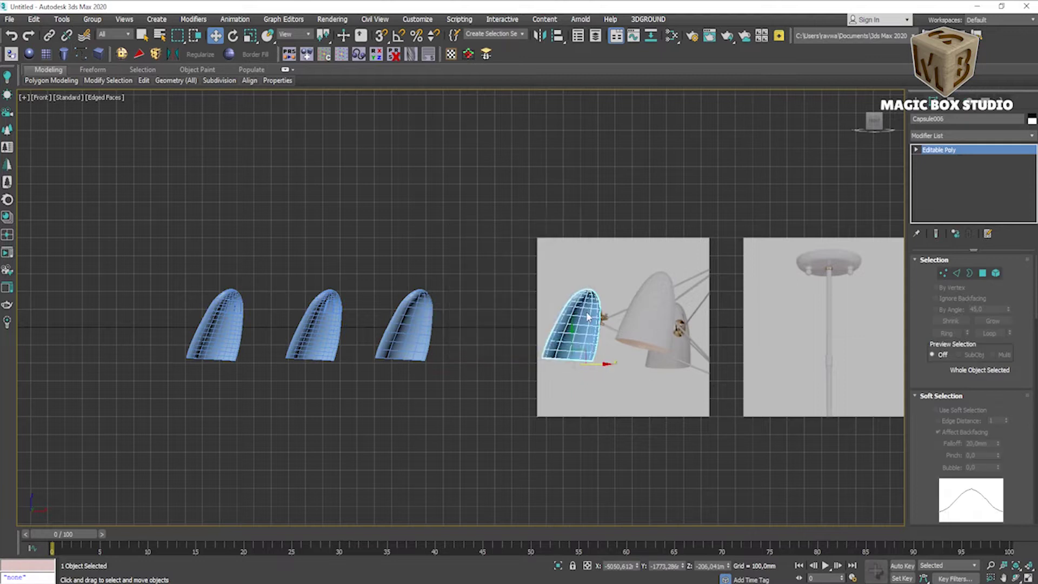
scroll(605, 308, "up", 6)
key("ctrl+q")
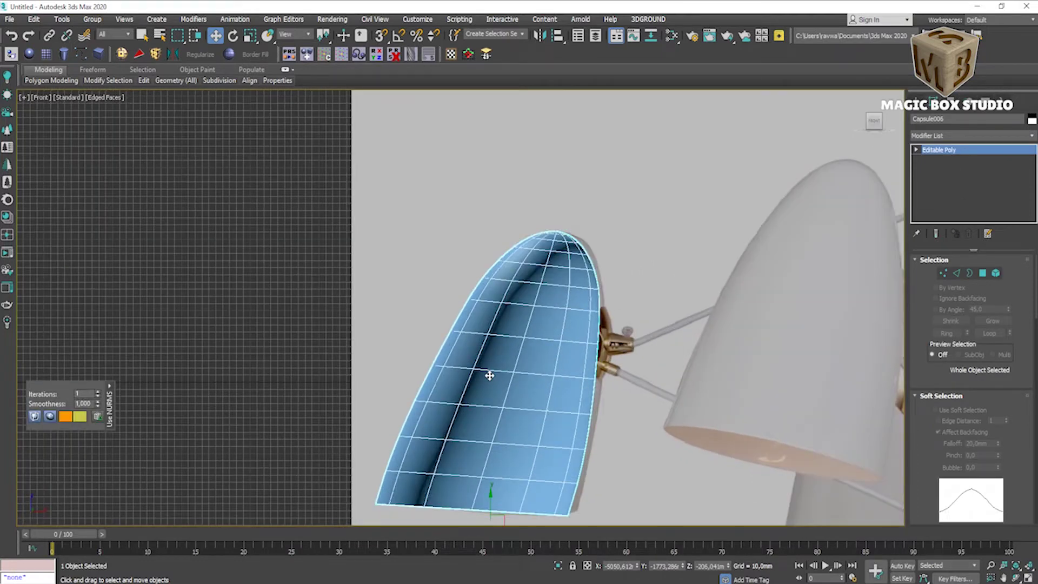
right_click(514, 352)
left_click(646, 486)
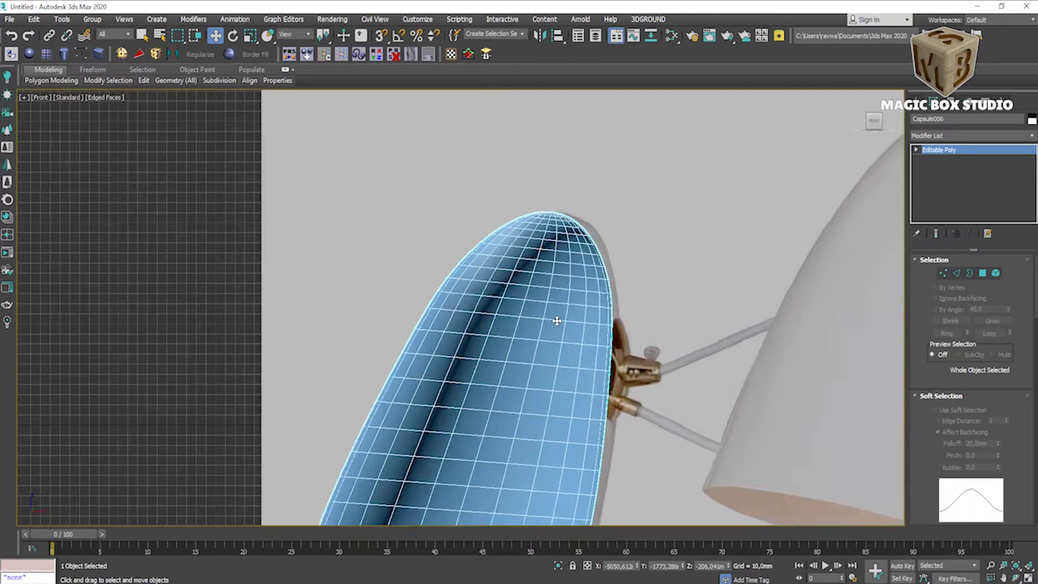
- Select edge lines along the three slot marks and start a chamfer on them
key("2")
scroll(557, 321, "up", 3)
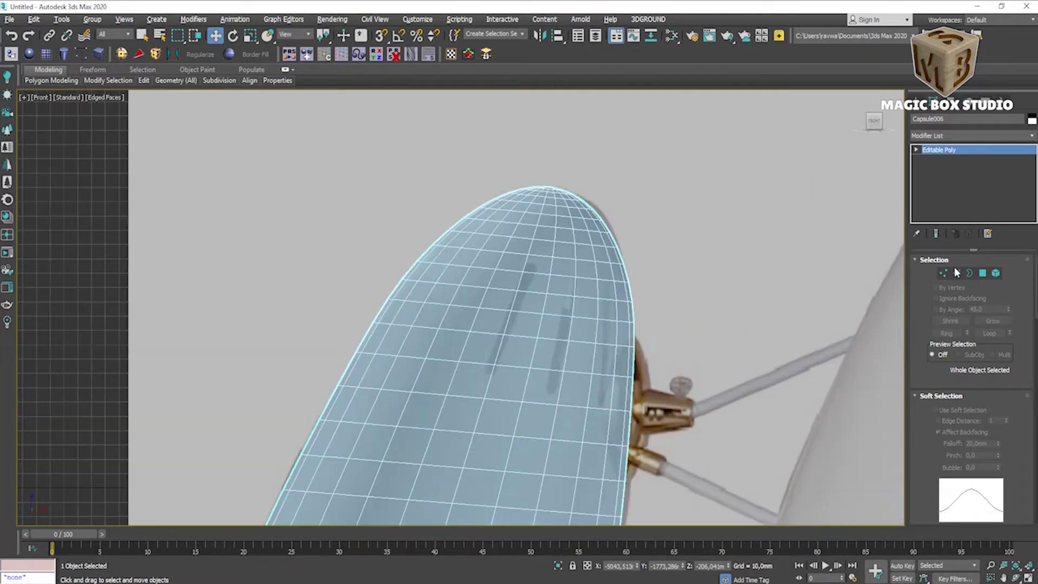
left_click(517, 282)
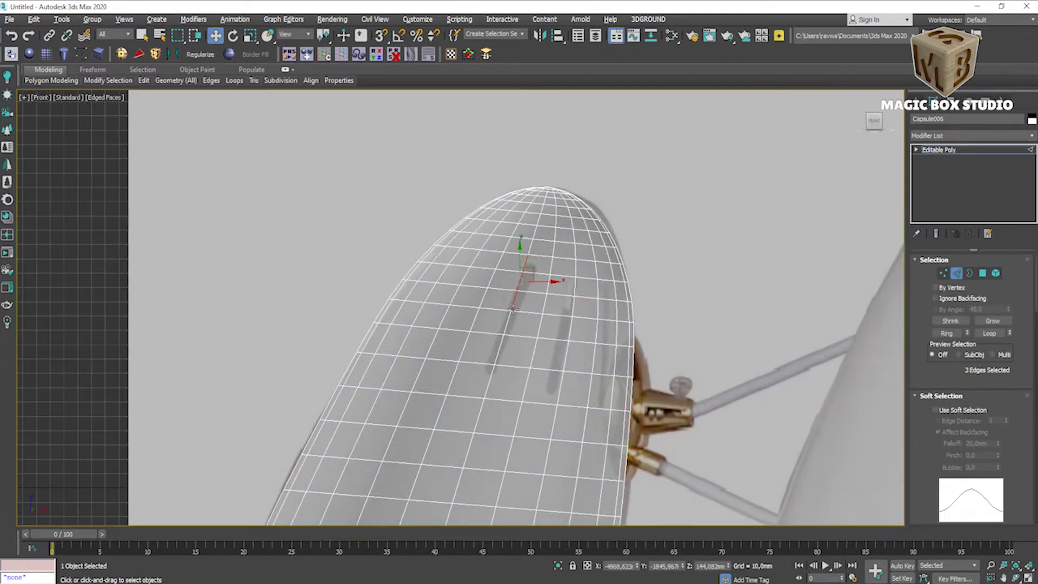
left_click(501, 347, "ctrl")
left_click(577, 271, "ctrl")
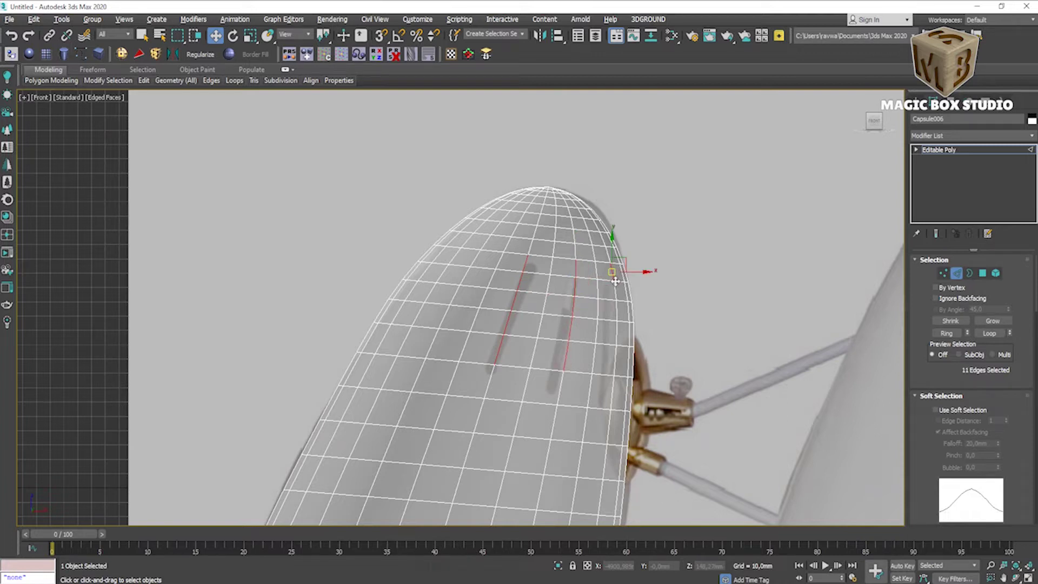
scroll(517, 263, "up", 3)
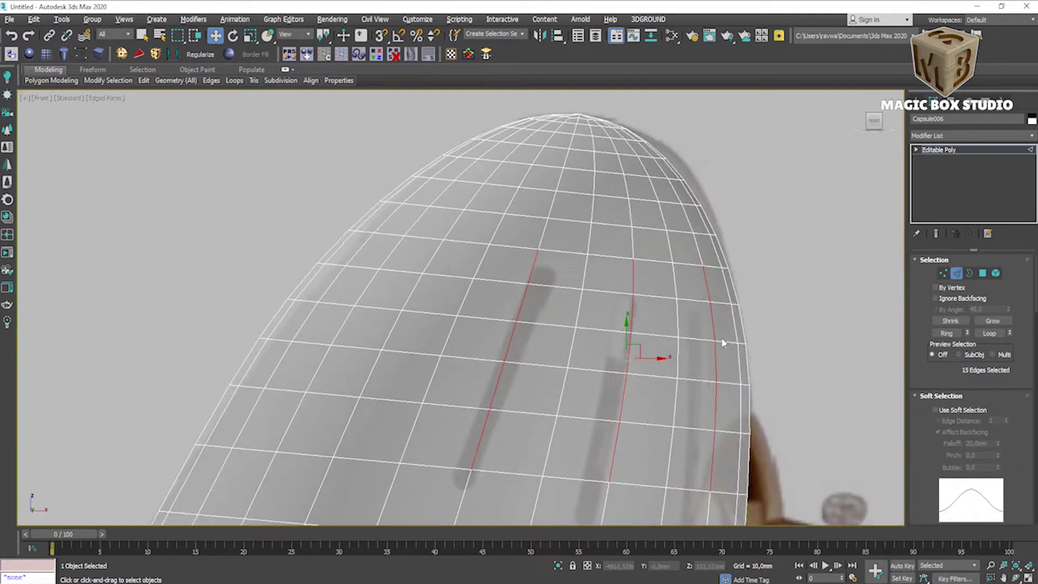
scroll(721, 338, "up", 1)
scroll(963, 483, "down", 3)
scroll(963, 482, "down", 3)
left_click(965, 480)
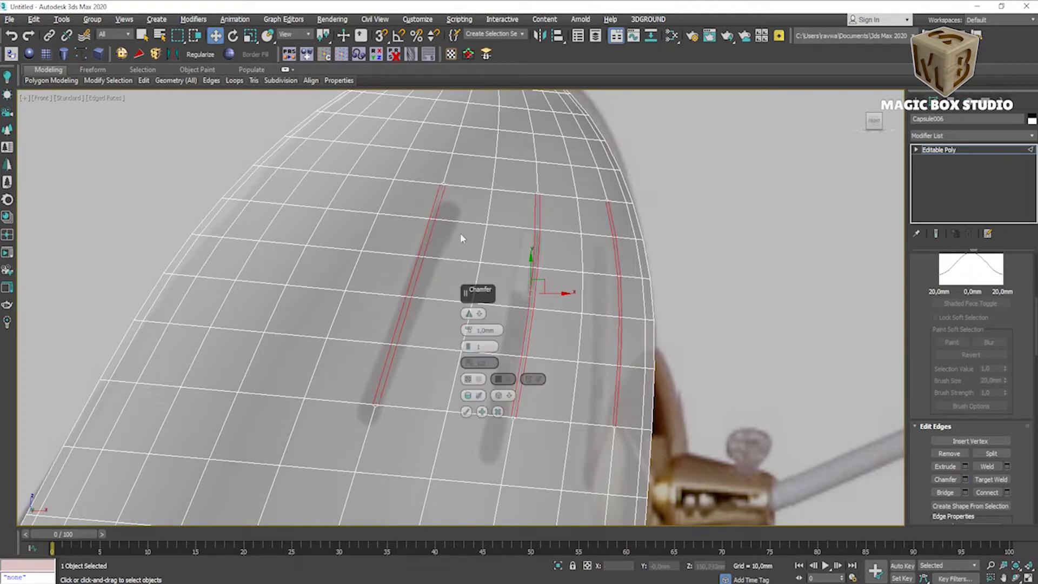
- Chamfer the three slot edge lines into narrow outlines with pointed ends
scroll(464, 239, "up", 3)
scroll(410, 294, "down", 3)
scroll(412, 299, "down", 2)
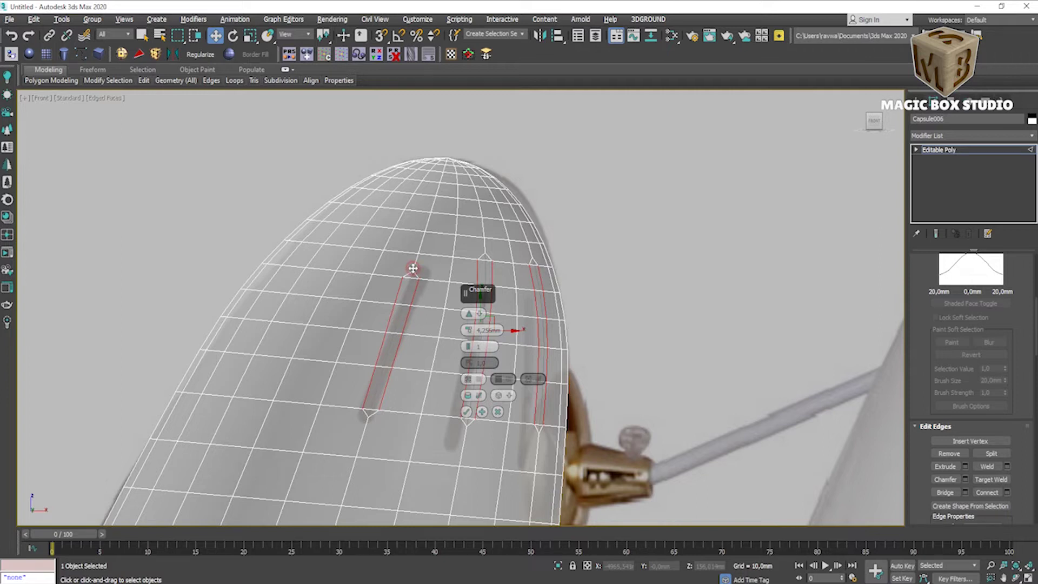
left_click(360, 432, "ctrl")
left_click(462, 451, "ctrl")
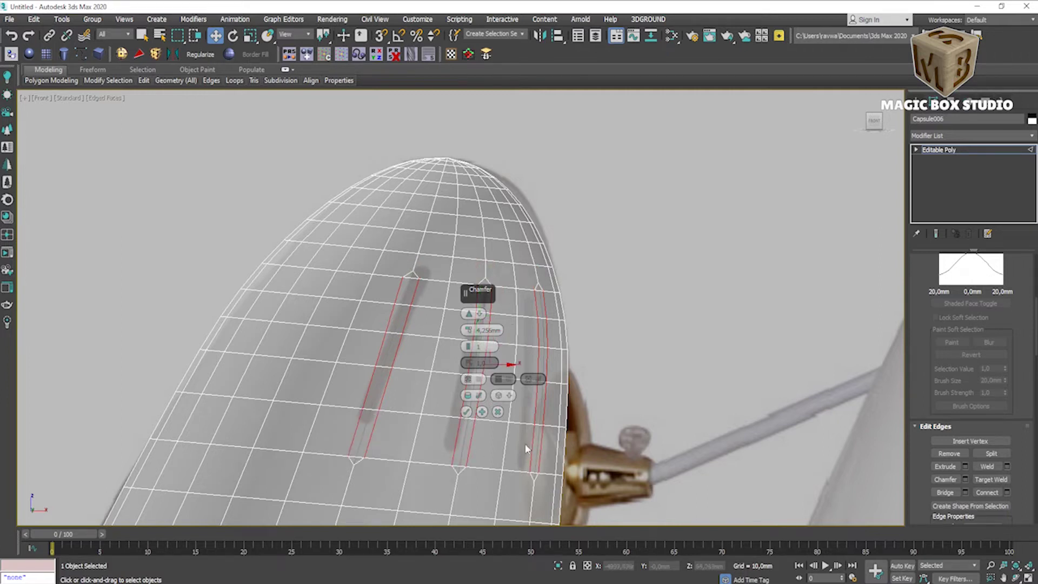
key("Return")
- Add a second, tighter chamfer border around the slot outlines
scroll(408, 274, "up", 5)
scroll(409, 274, "up", 3)
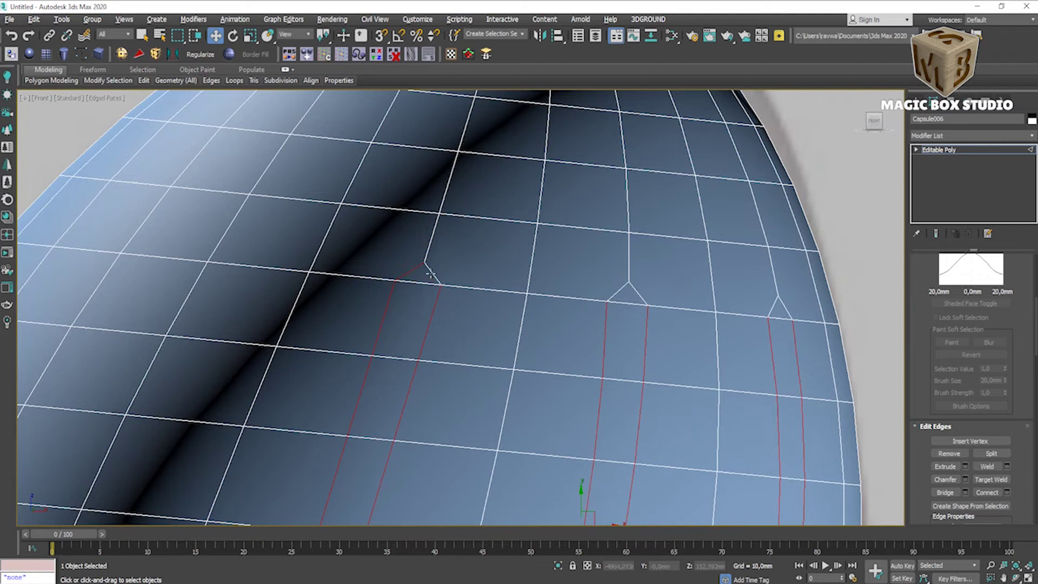
scroll(623, 261, "down", 4)
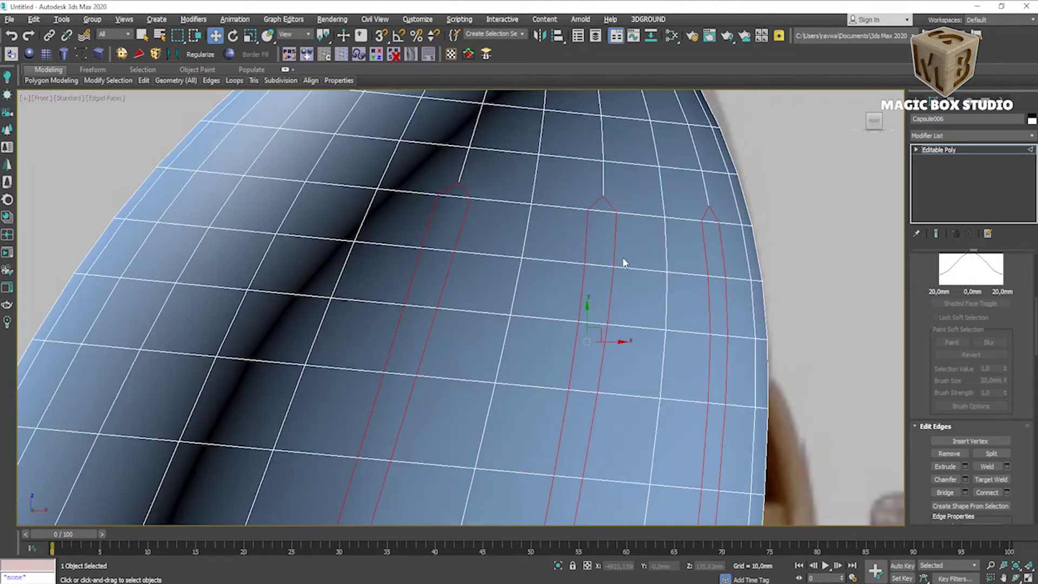
scroll(395, 431, "up", 5)
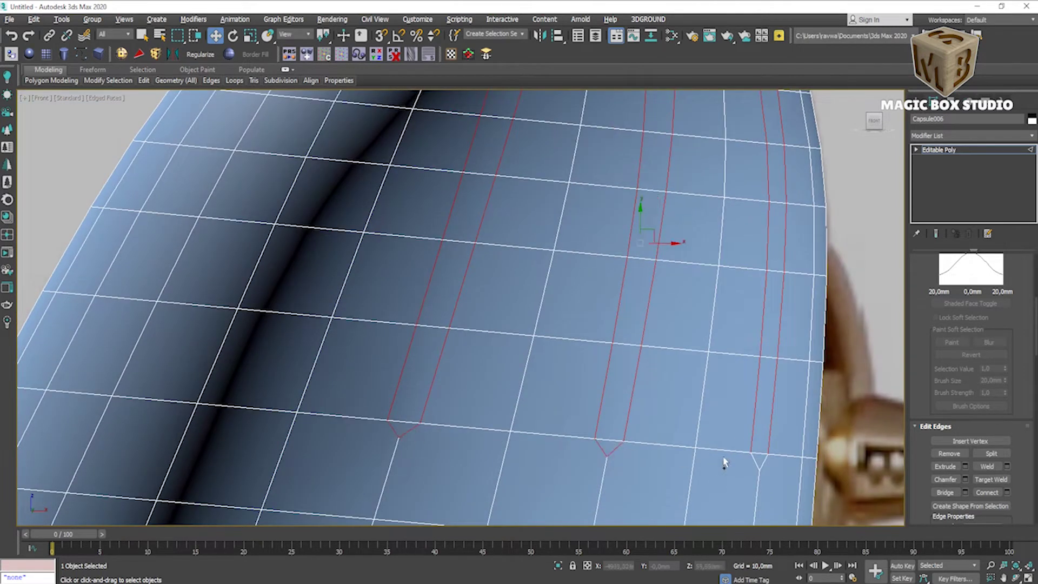
left_click(966, 479)
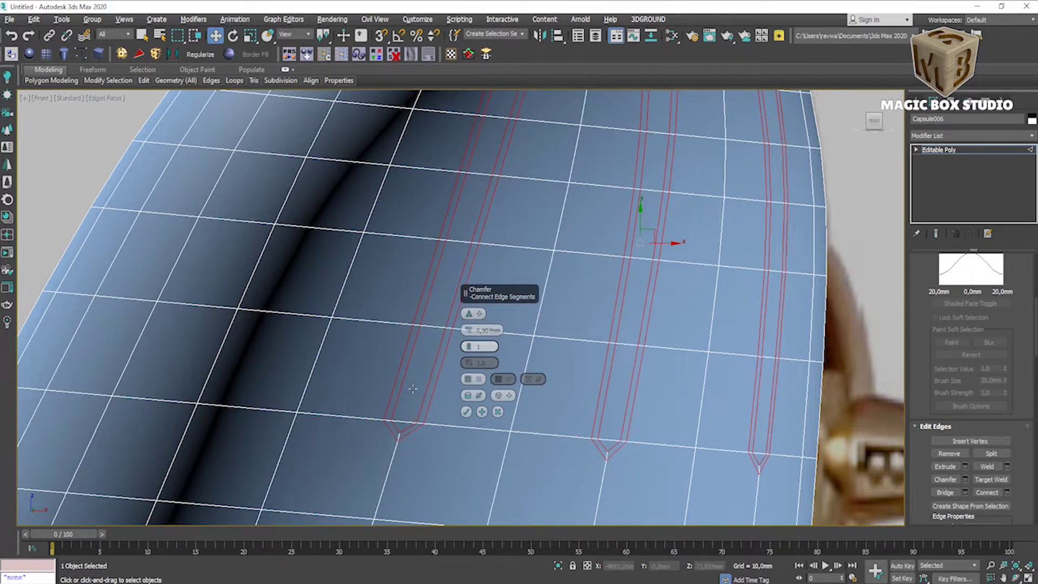
scroll(414, 421, "up", 2)
left_click(496, 414)
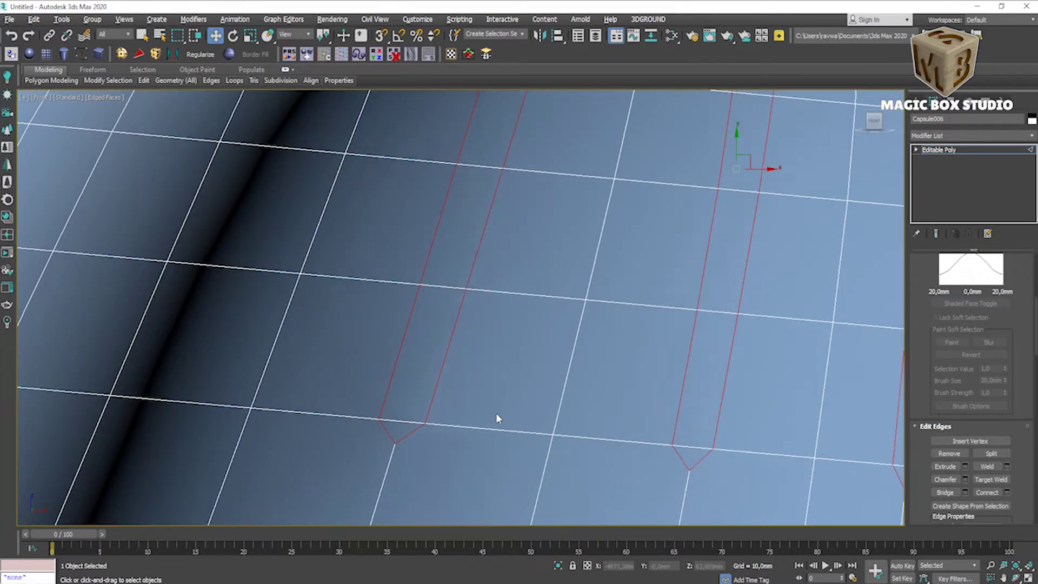
left_click(965, 478)
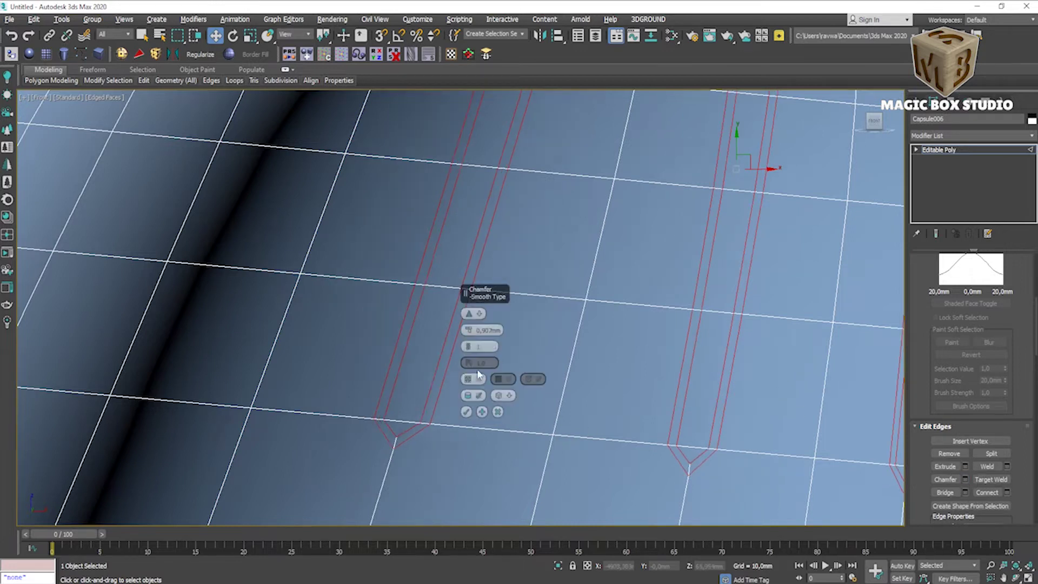
left_click(466, 412)
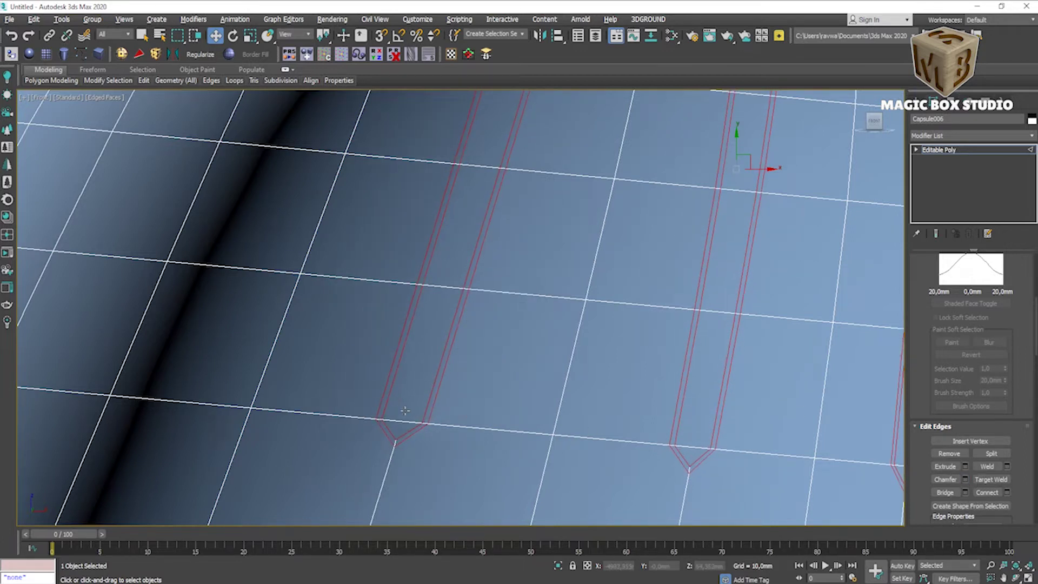
scroll(404, 410, "down", 4)
key("4")
scroll(456, 270, "up", 2)
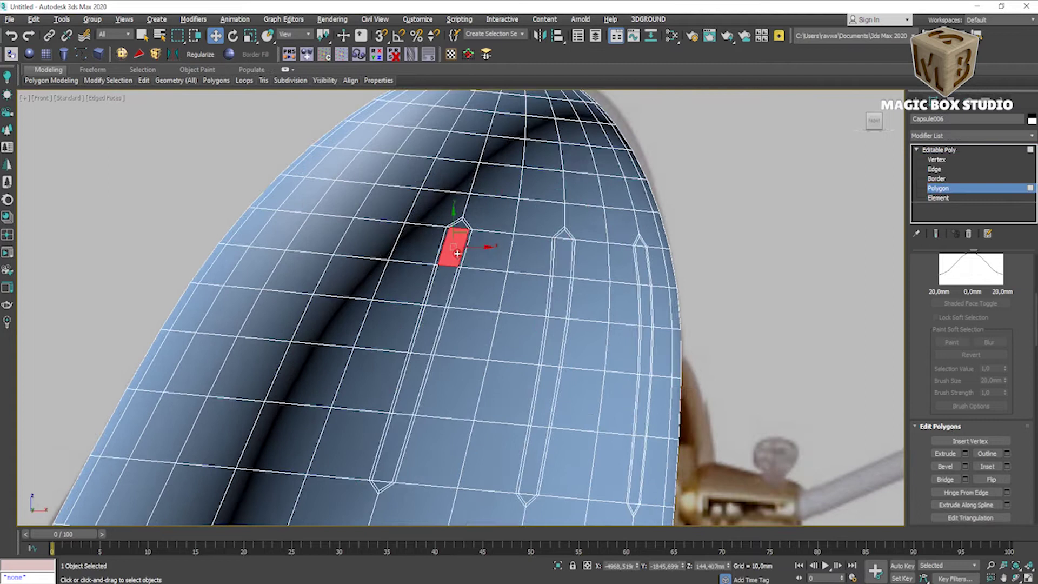
- Select the polygon strips along all three slots, including the third slot's pointed top tip
left_click_drag(457, 238, 380, 482)
scroll(459, 229, "up", 2)
left_click(753, 259, "ctrl")
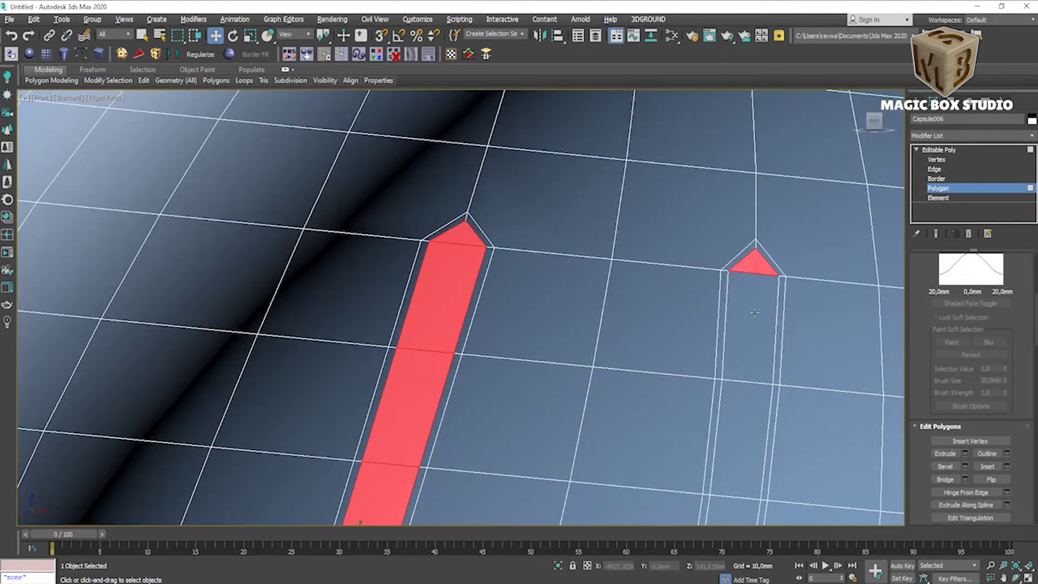
scroll(595, 243, "down", 2)
left_click_drag(600, 157, 562, 433, "ctrl")
scroll(562, 432, "up", 3)
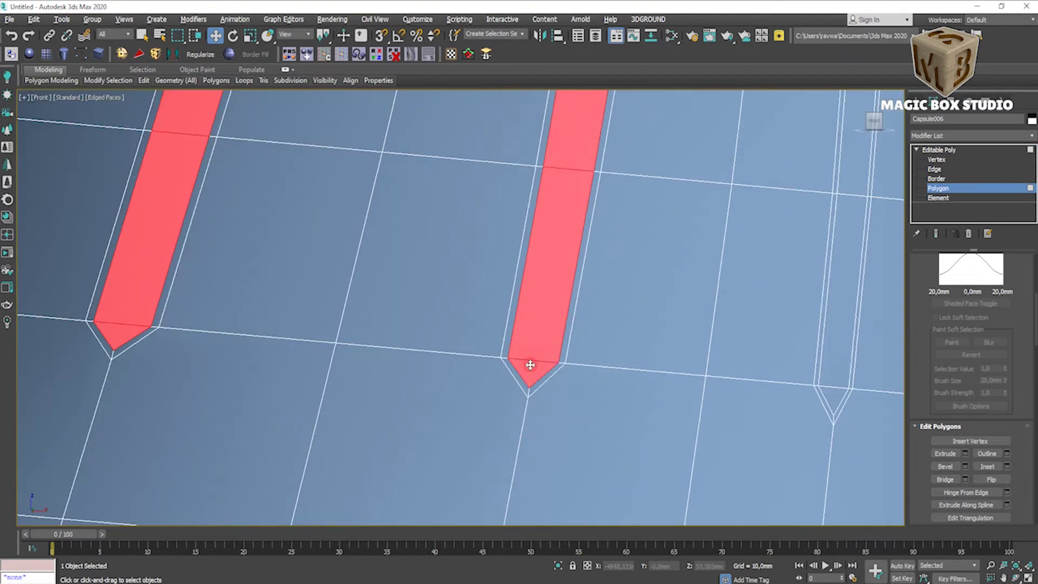
scroll(531, 367, "up", 2)
left_click(657, 324, "ctrl")
middle_click_drag(649, 324, 643, 348)
scroll(642, 347, "down", 3)
left_click_drag(618, 412, 614, 170, "ctrl")
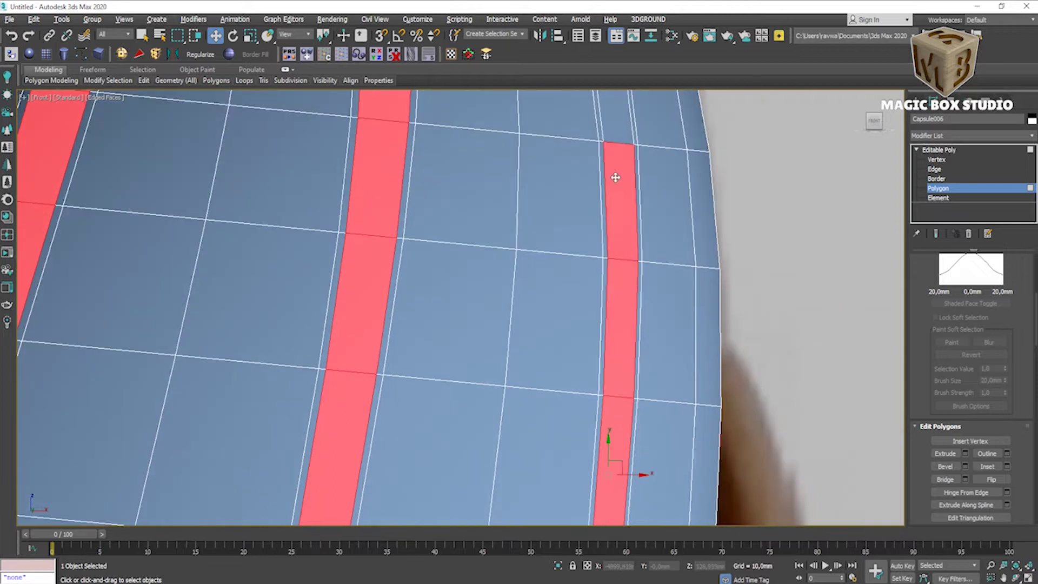
scroll(614, 169, "up", 2)
left_click(581, 247, "ctrl")
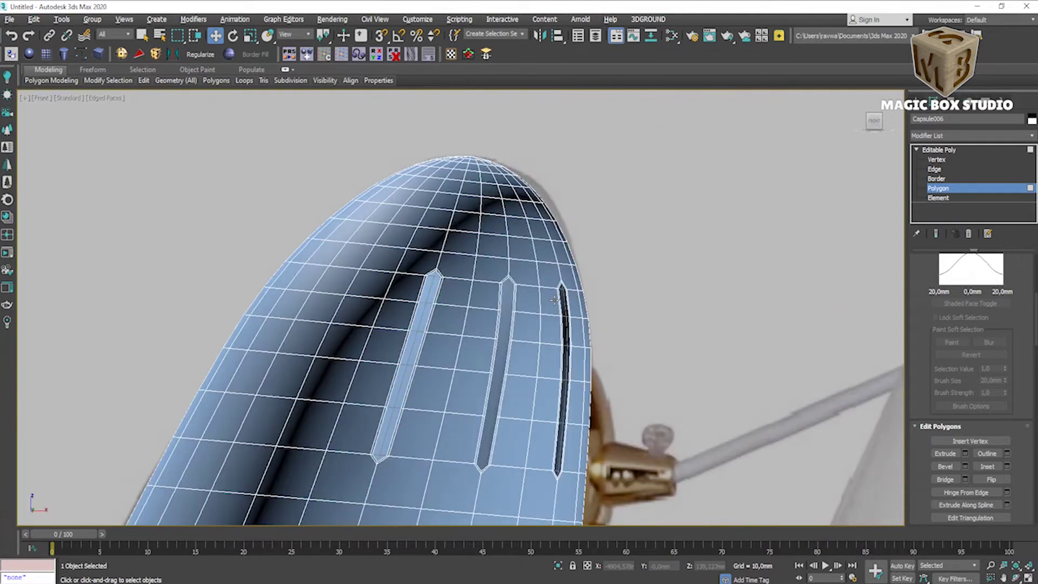
- In Top wireframe view, select one half of the capsule's polygons and delete them
key("t")
key("F3")
mouse_move(696, 316)
left_mouse_down()
mouse_move(722, 341)
mouse_move(709, 330)
left_mouse_up()
key("Delete")
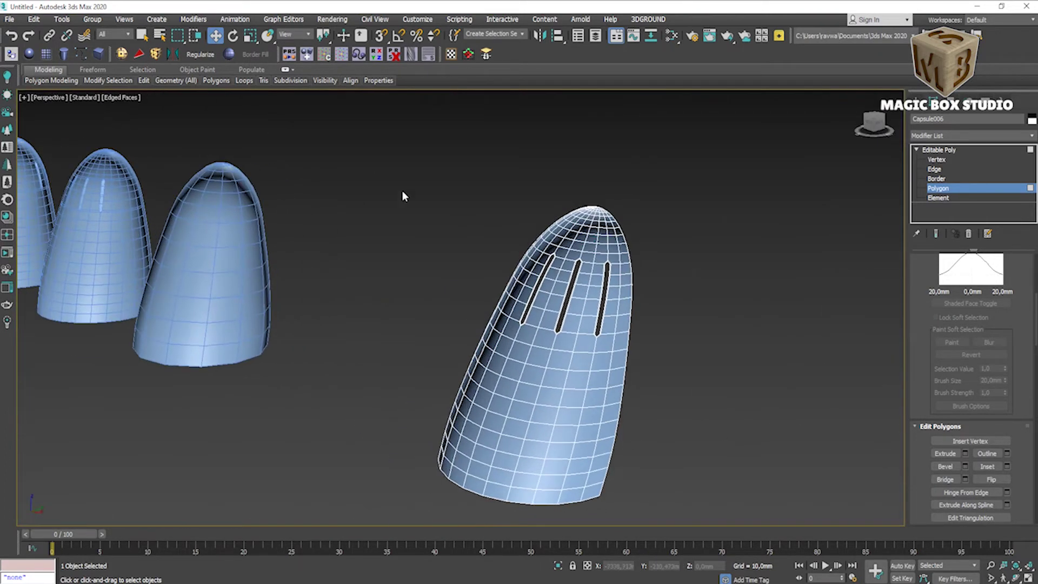
- Create a Y-axis mirrored copy of the half shade and start attaching it to the original
left_click(1027, 149)
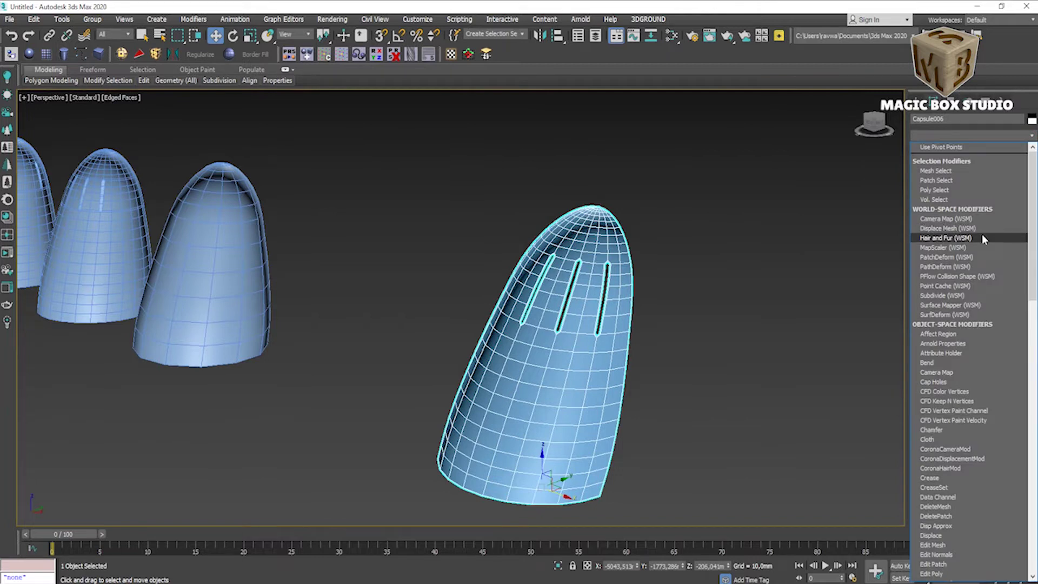
key("Escape")
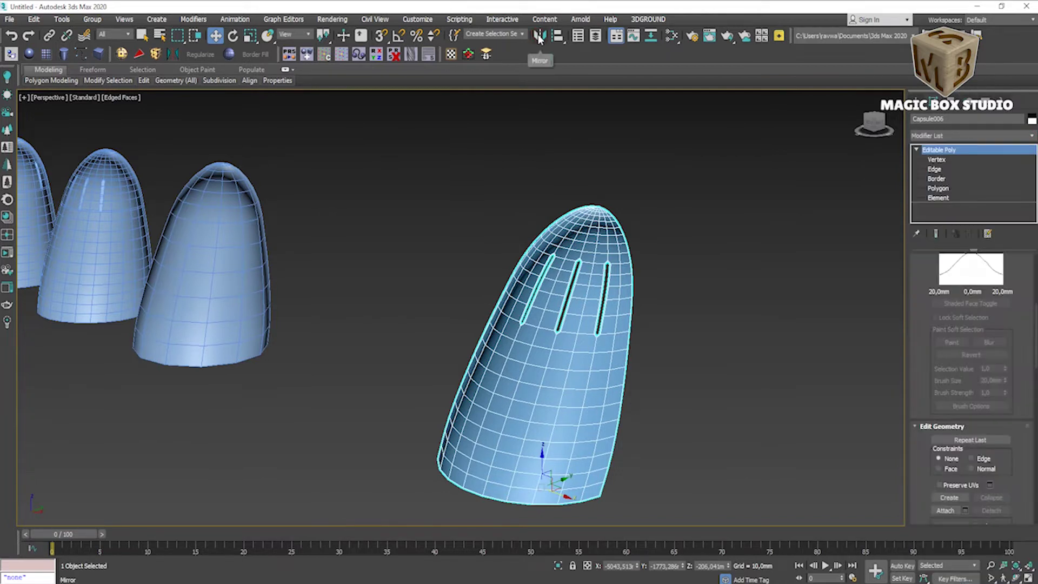
left_click(539, 45)
left_click_drag(513, 198, 379, 205)
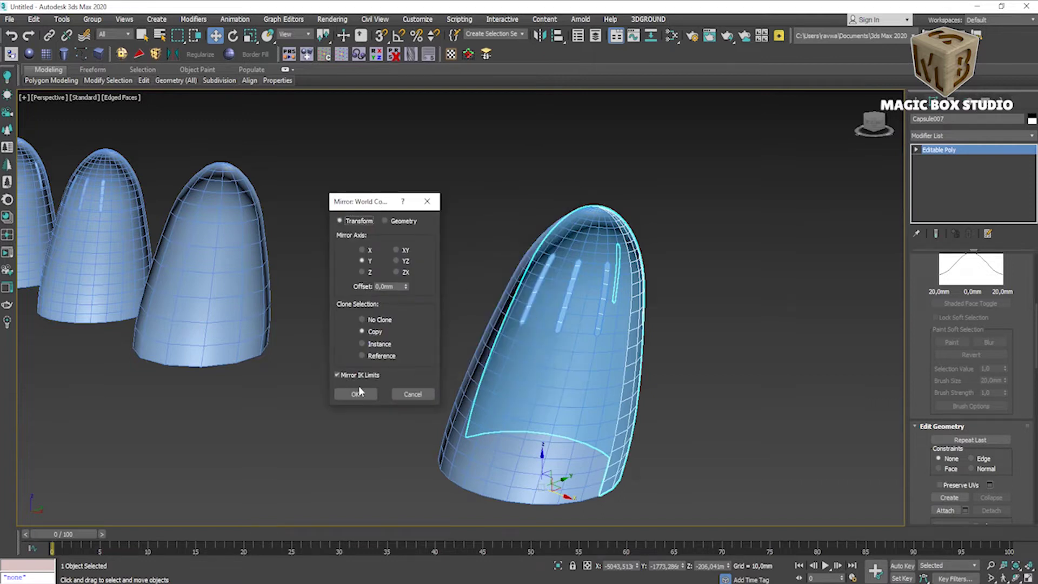
left_click(355, 394)
scroll(834, 349, "down", 5)
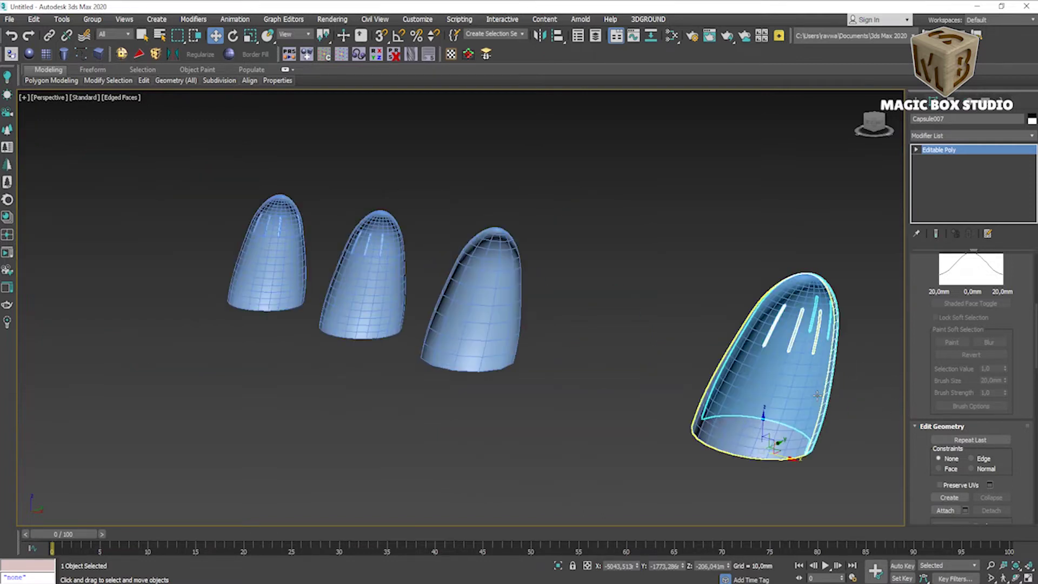
scroll(614, 364, "up", 10)
left_click(945, 510)
- Select all vertices and weld the overlapping seam vertices at 0,1mm
key("1")
key("ctrl+a")
key("w")
scroll(998, 382, "down", 5)
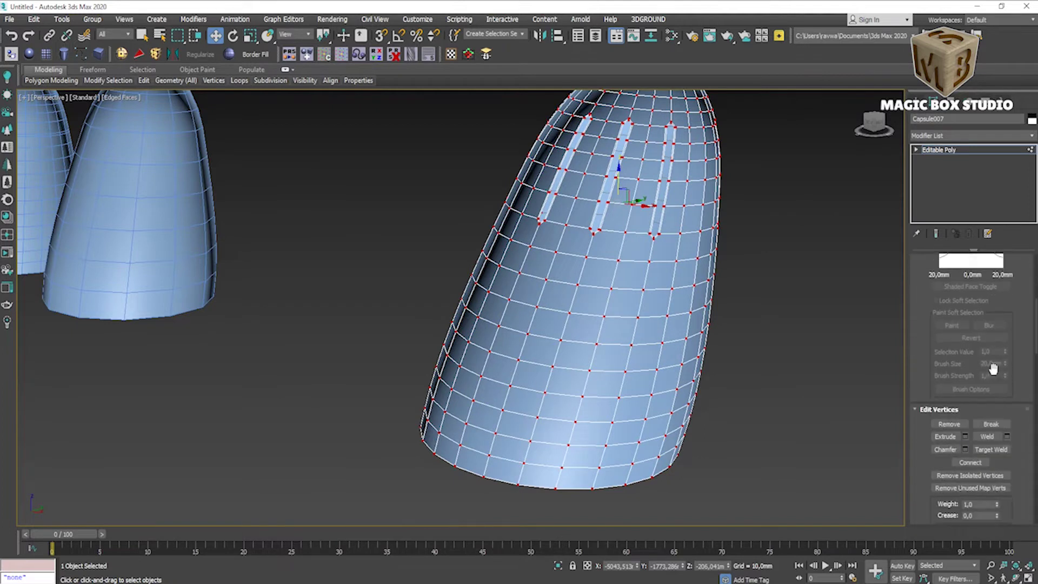
left_click(1006, 436)
key("Escape")
- In Edge mode, select a ring of edges around the shade just above the slots
key("f")
left_click(915, 151)
left_click(934, 168)
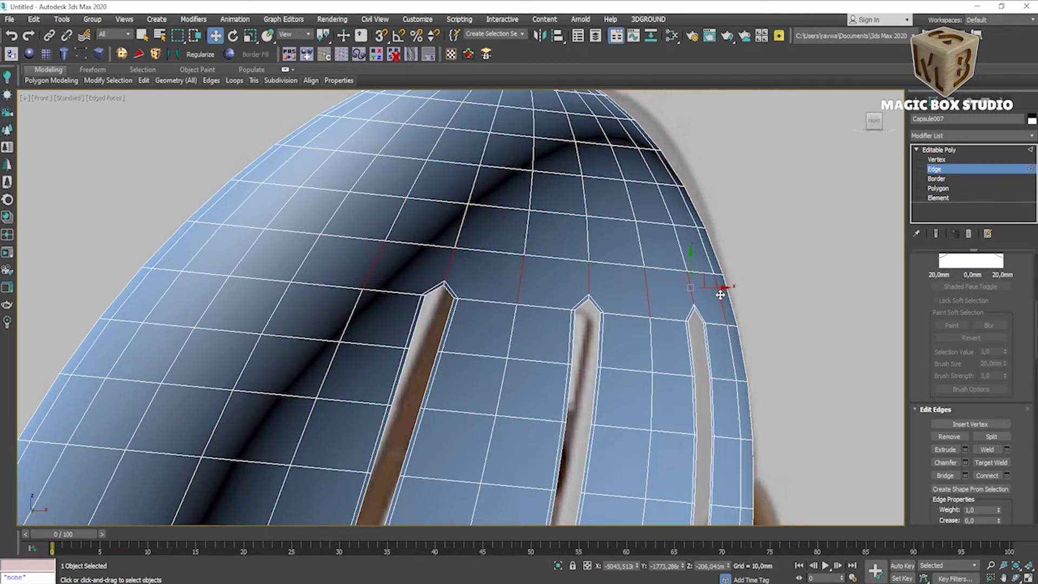
scroll(721, 295, "down", 4)
scroll(505, 388, "up", 5)
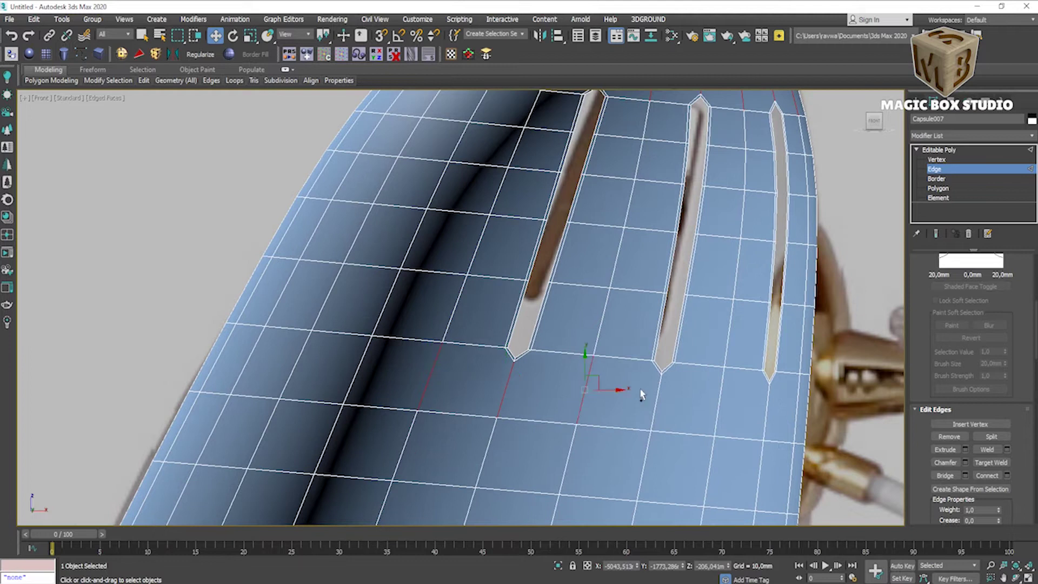
scroll(798, 413, "down", 3)
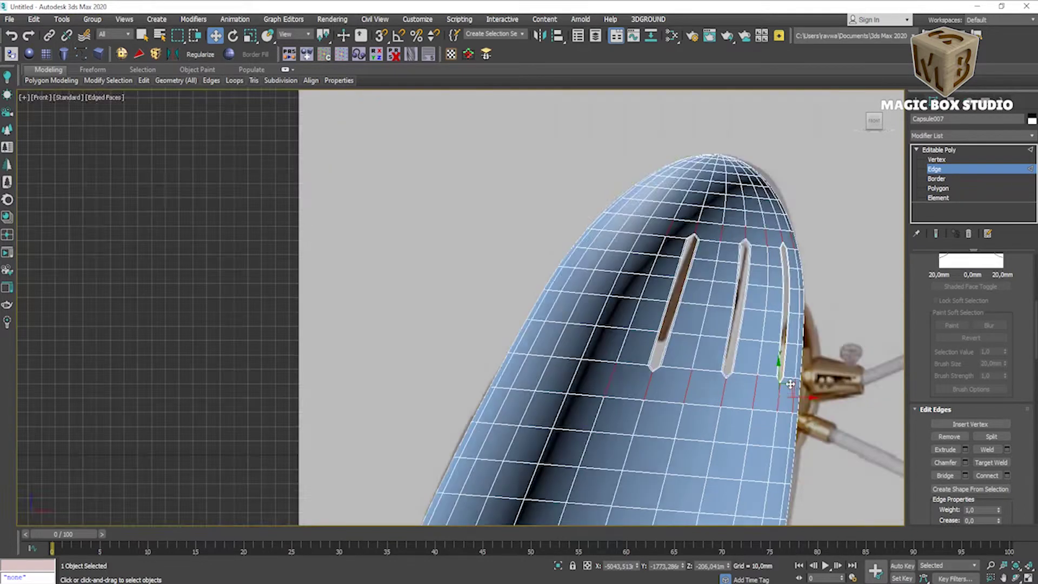
key("alt+w")
middle_click(677, 387)
key("alt+w")
scroll(621, 270, "up", 3)
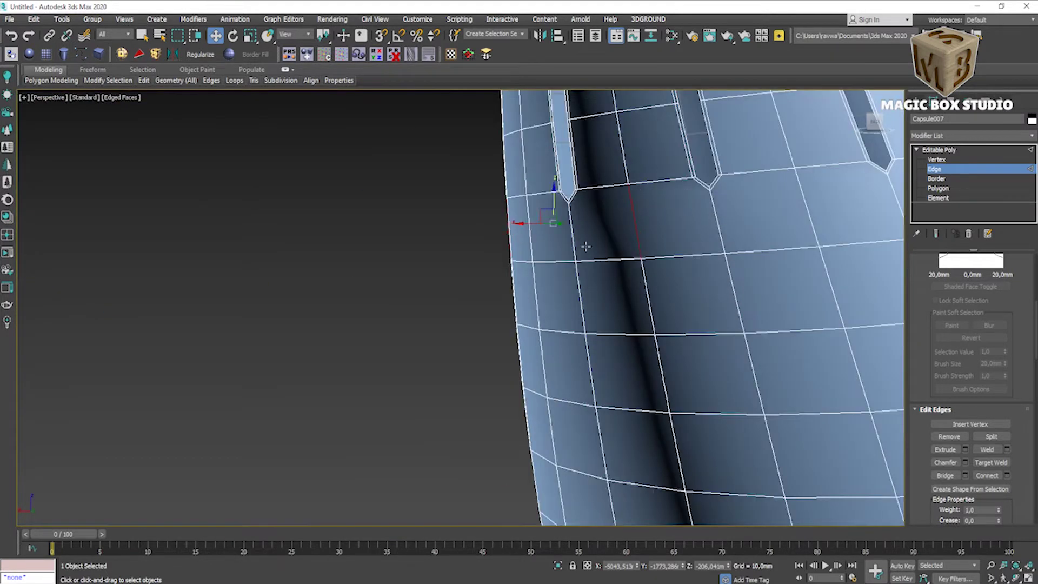
scroll(532, 301, "down", 3)
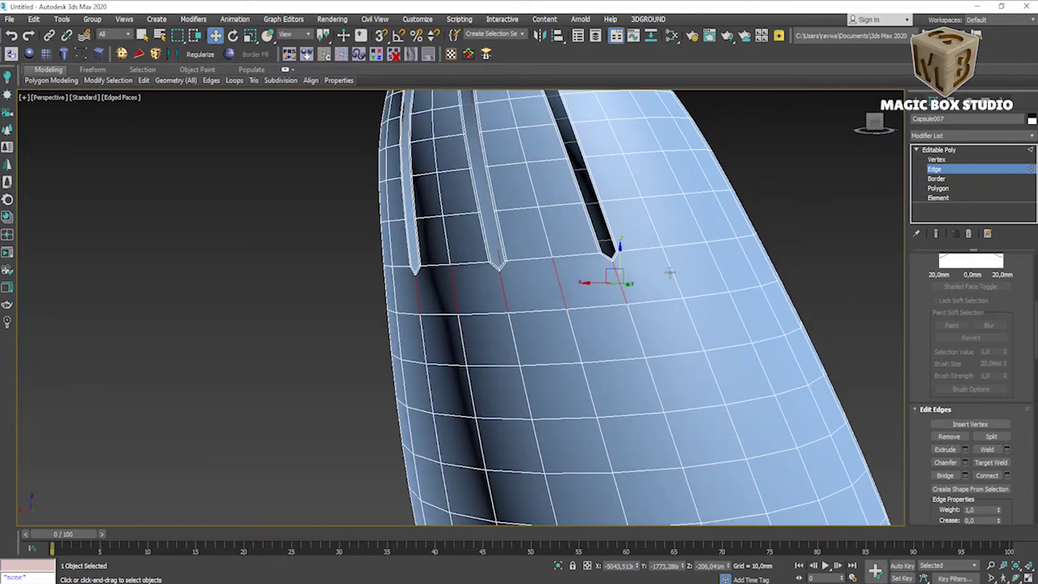
scroll(619, 280, "down", 3)
middle_click_drag(619, 280, 523, 268, "alt")
scroll(523, 268, "up", 3)
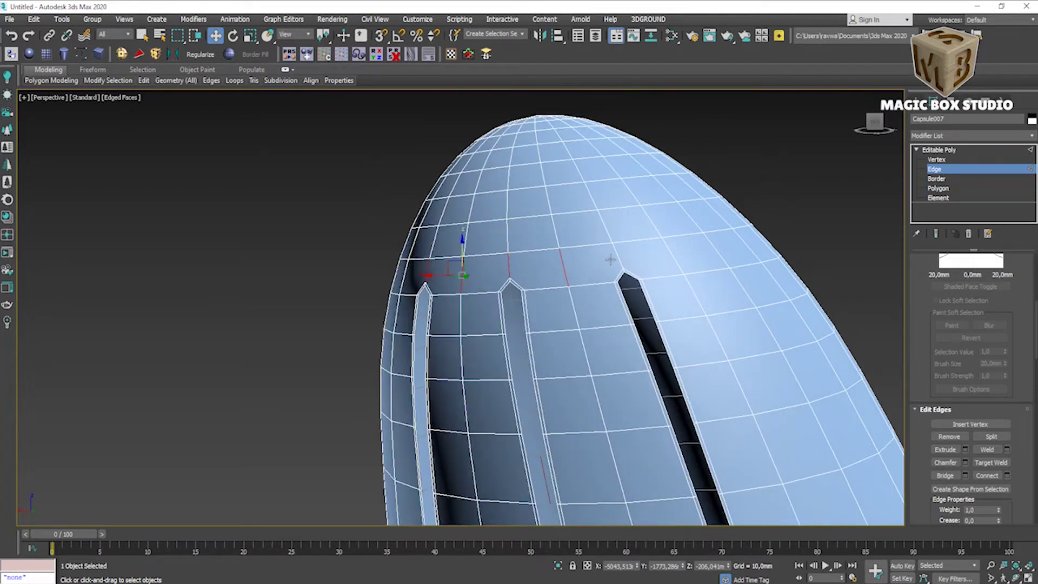
scroll(973, 379, "up", 5)
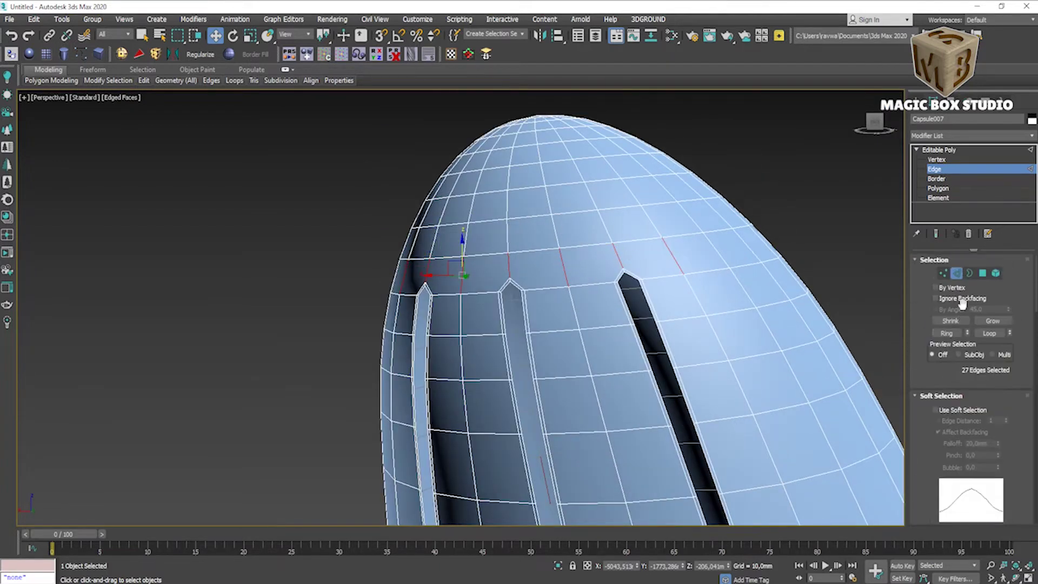
left_click(989, 333)
- Connect the ring edges to add a new edge loop around the shade
scroll(600, 290, "down", 2)
middle_click_drag(600, 291, 638, 324, "alt")
scroll(978, 436, "down", 5)
scroll(978, 437, "down", 5)
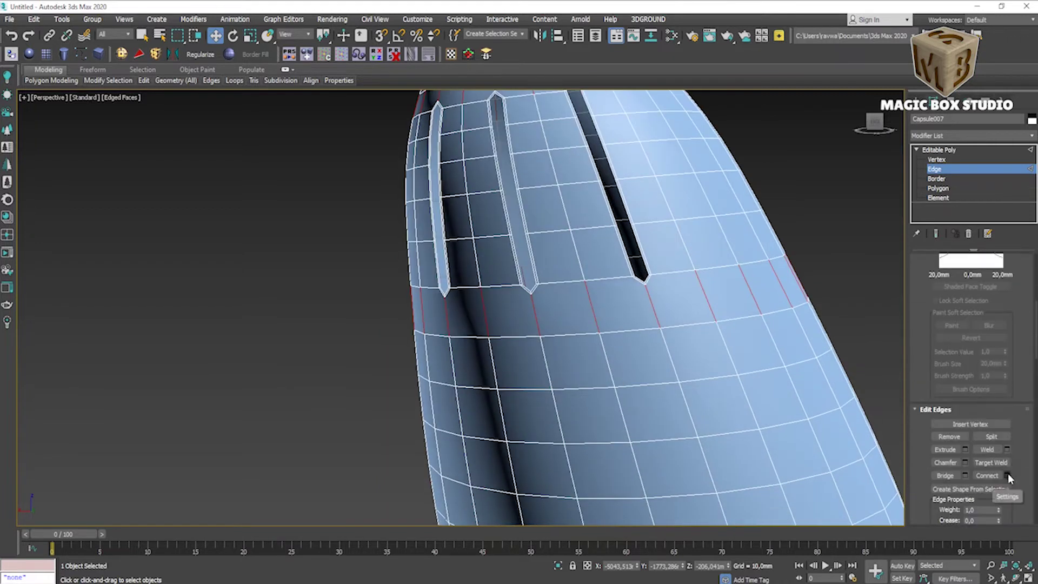
left_click(1006, 475)
mouse_move(528, 286)
middle_mouse_down("alt")
mouse_move(444, 358)
mouse_move(417, 358)
middle_mouse_up("alt")
left_click(466, 363)
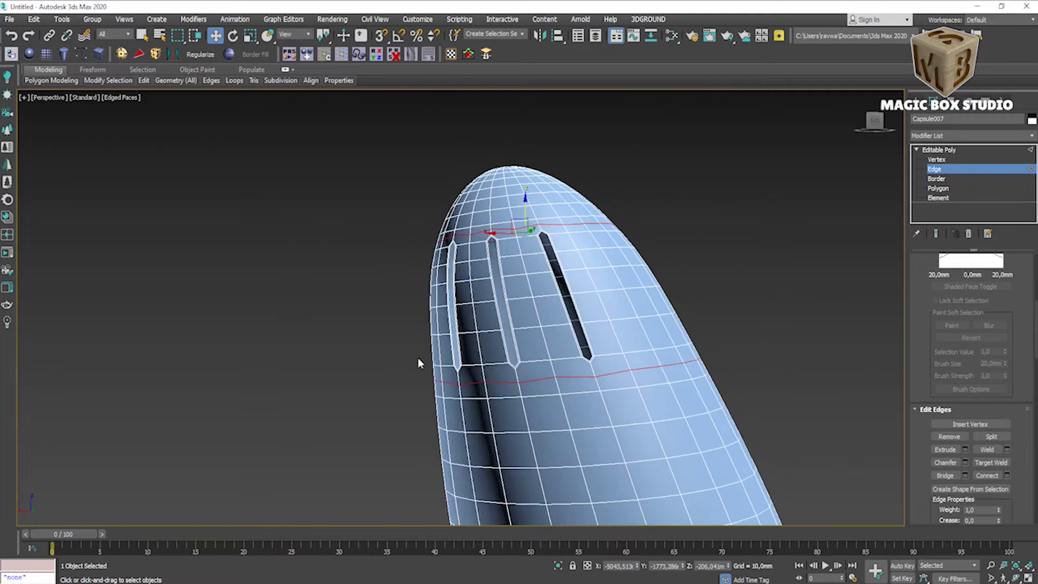
- Move the new edge loop slightly upward
middle_click_drag(754, 408, 648, 387, "alt")
scroll(967, 446, "down", 5)
scroll(947, 400, "down", 1)
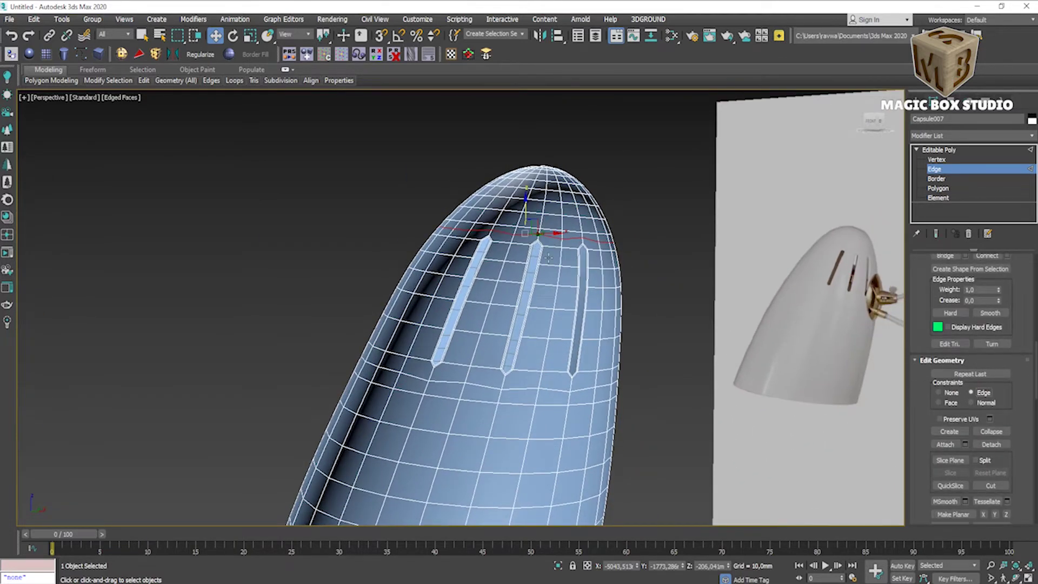
scroll(548, 258, "up", 5)
left_click_drag(561, 303, 562, 298)
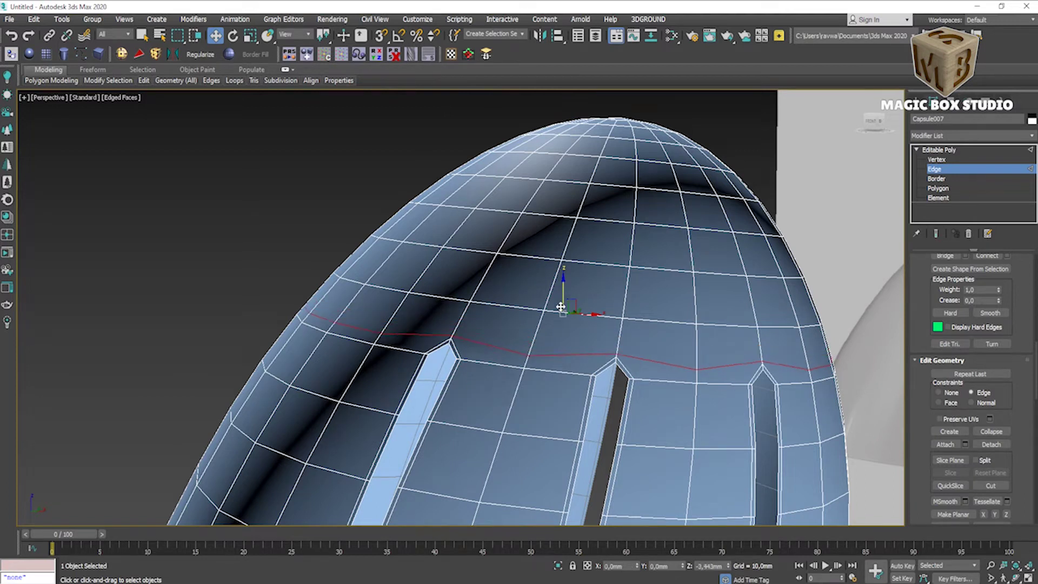
- In Front view, select a vertex above a slot and try a regular weld, then cancel it
key("1")
scroll(477, 329, "up", 5)
scroll(1007, 392, "up", 1)
scroll(774, 380, "down", 4)
scroll(774, 381, "down", 2)
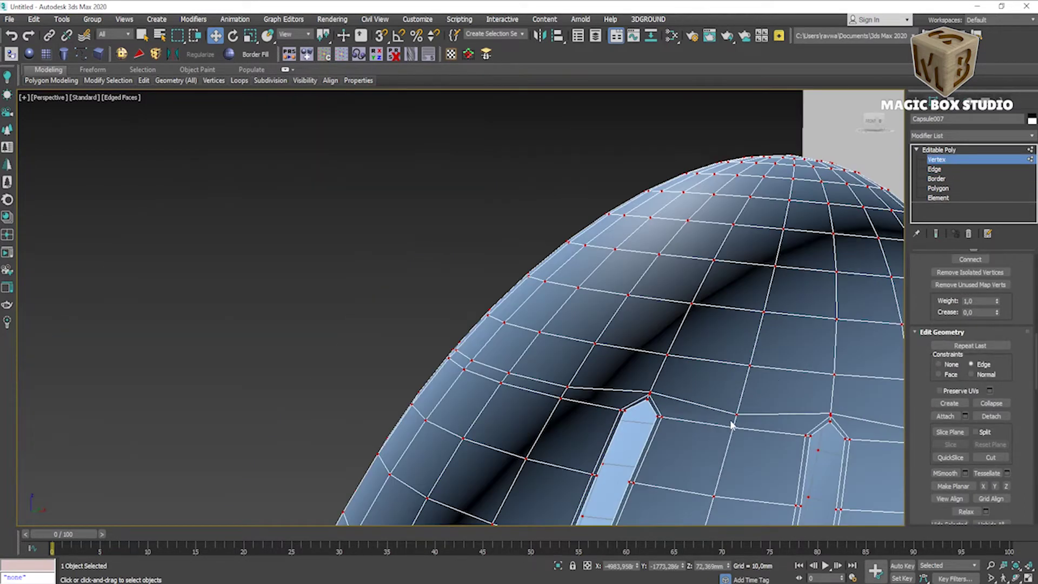
left_click(937, 159)
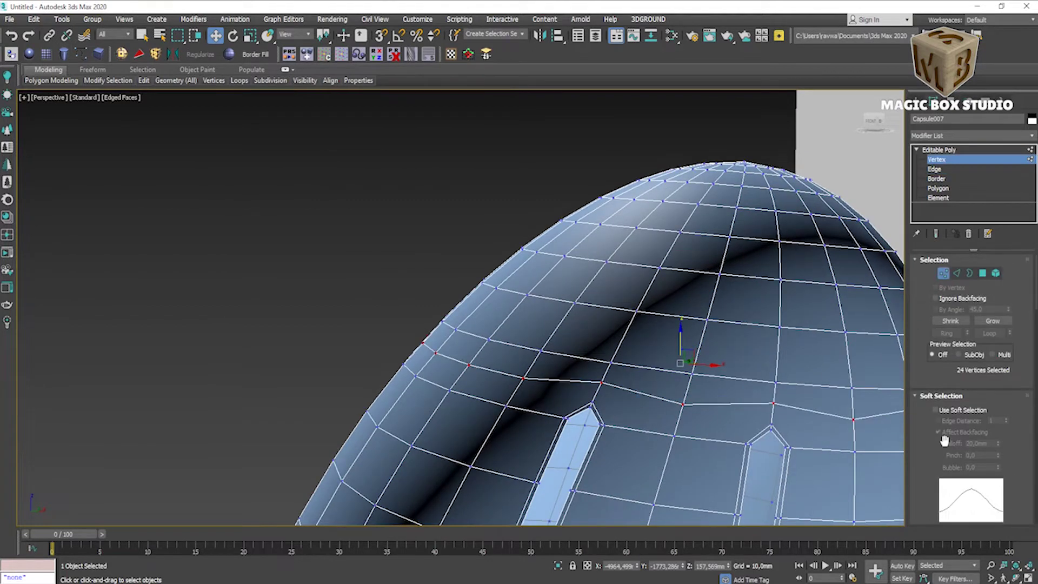
key("f")
scroll(405, 313, "up", 3)
scroll(416, 324, "up", 2)
left_click(426, 317)
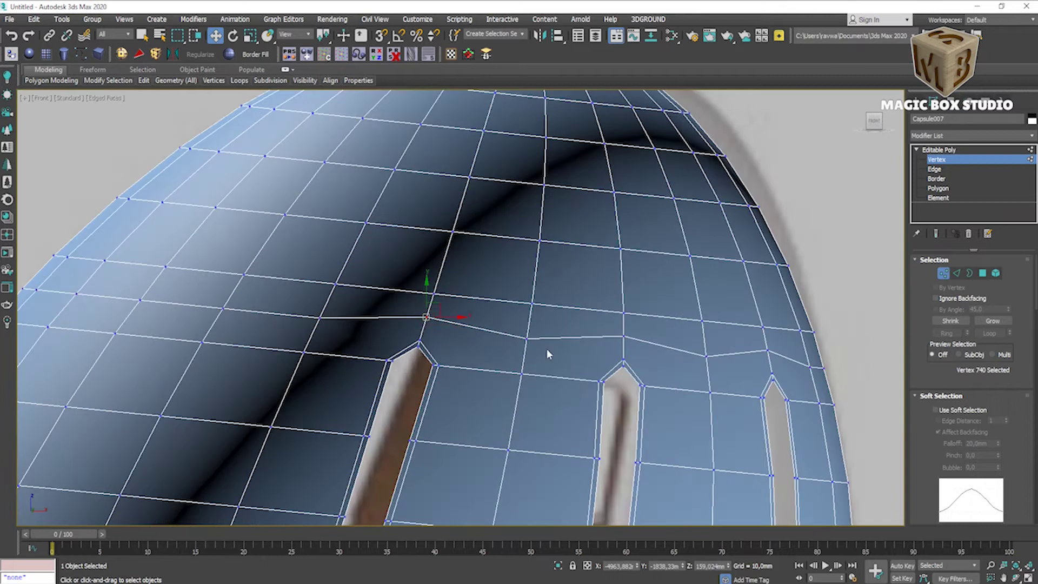
scroll(973, 378, "down", 2)
scroll(973, 379, "down", 2)
scroll(973, 378, "down", 1)
left_click(1007, 419)
key("Escape")
- Target-weld the stray vertices above the first slot onto the slot-top vertices
left_click(997, 432)
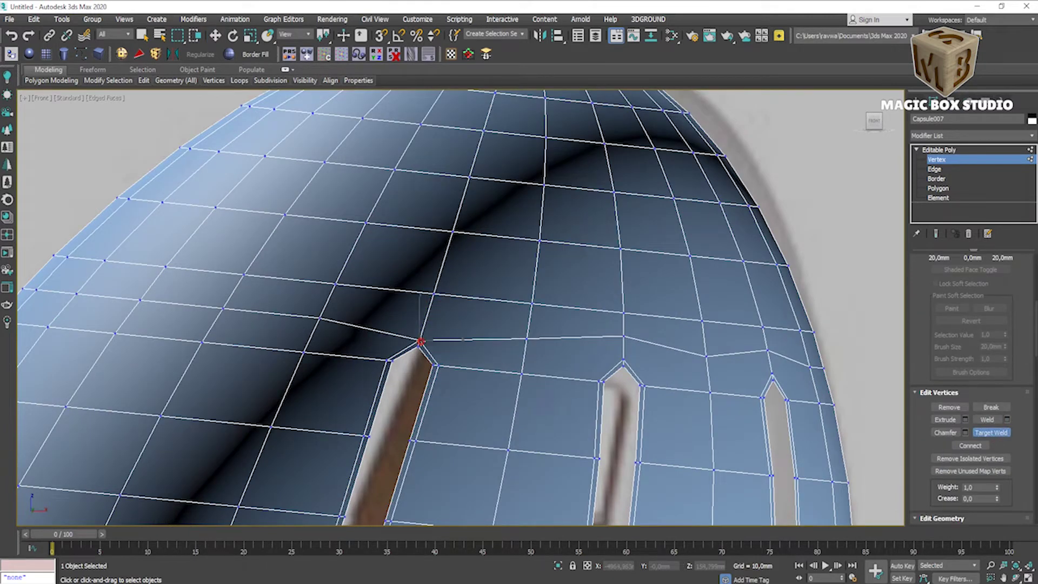
left_click(420, 341)
left_click(991, 432)
left_click_drag(623, 361, 623, 337)
scroll(569, 371, "up", 2)
left_click(570, 363)
left_click(579, 399)
scroll(521, 406, "down", 3)
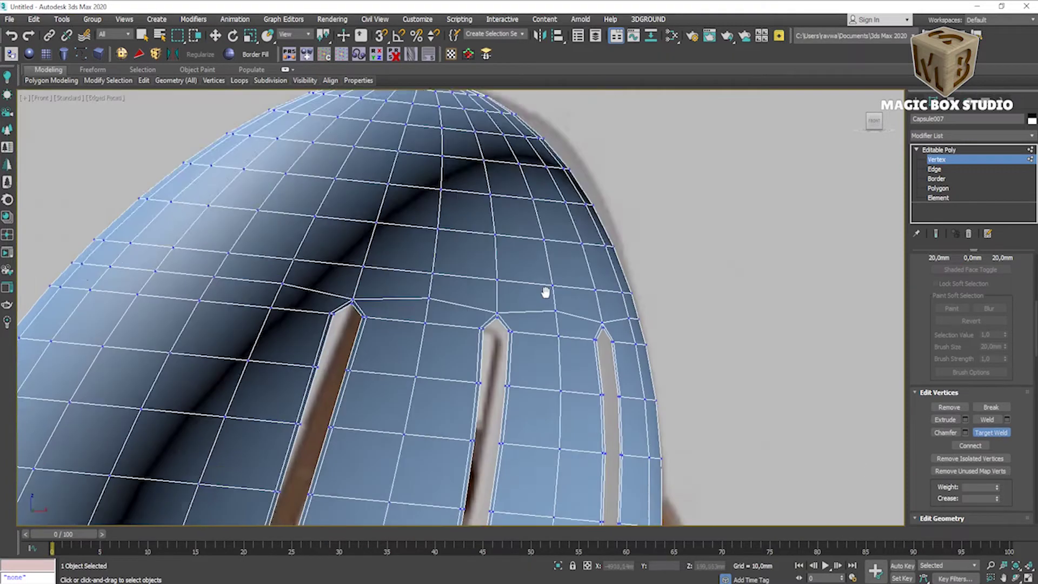
- Target-weld the vertex below a slot at the other end into the slot's bottom vertex
middle_click_drag(521, 405, 433, 342)
scroll(336, 367, "up", 3)
left_click(329, 390)
left_click(347, 331)
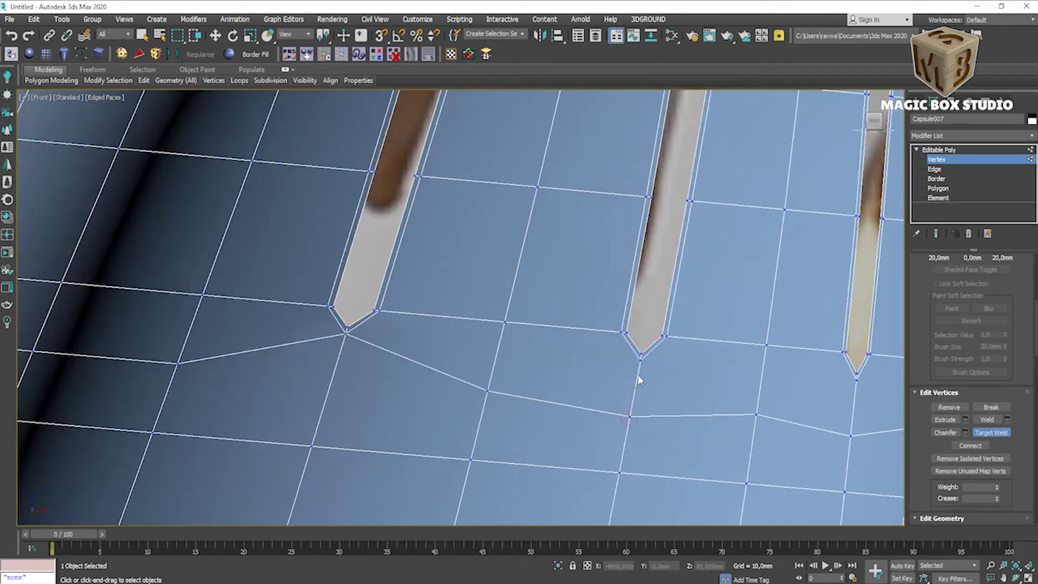
scroll(638, 388, "down", 2)
scroll(670, 378, "up", 2)
- Orbit around the shade and target-weld the remaining slot-tip vertices
key("alt+w")
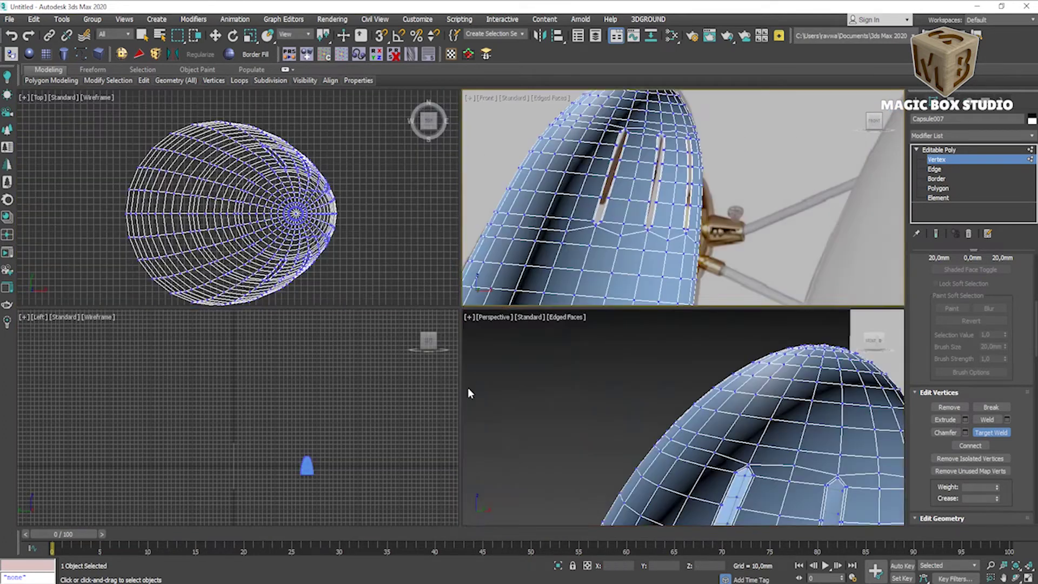
key("alt+w")
mouse_move(595, 378)
middle_mouse_down("alt")
mouse_move(701, 380)
mouse_move(676, 378)
middle_mouse_up("alt")
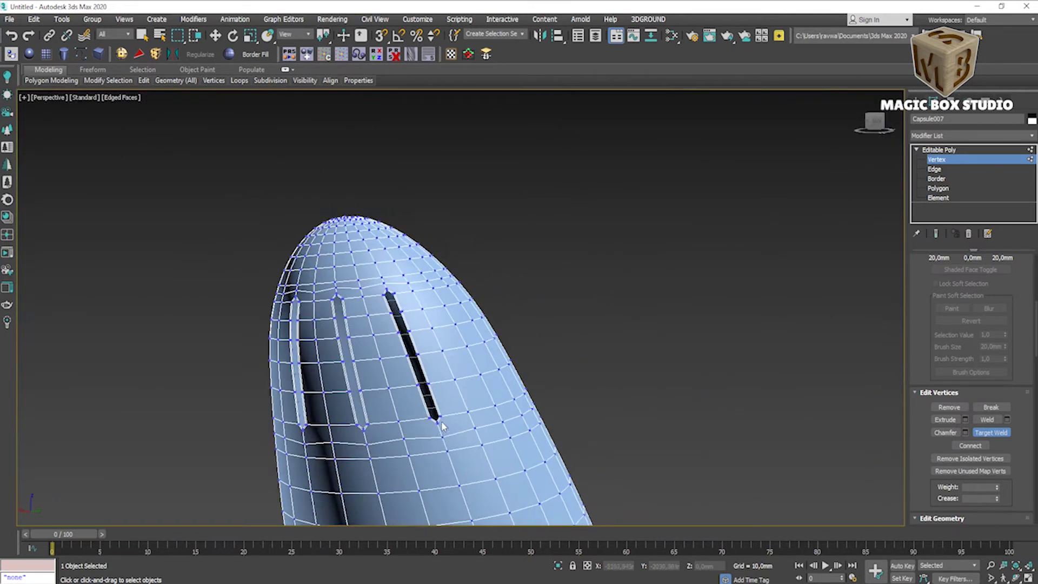
scroll(436, 416, "up", 5)
left_click(436, 417)
scroll(436, 417, "down", 5)
scroll(423, 425, "up", 3)
scroll(437, 392, "down", 2)
scroll(486, 366, "up", 4)
scroll(500, 274, "up", 2)
scroll(500, 274, "down", 5)
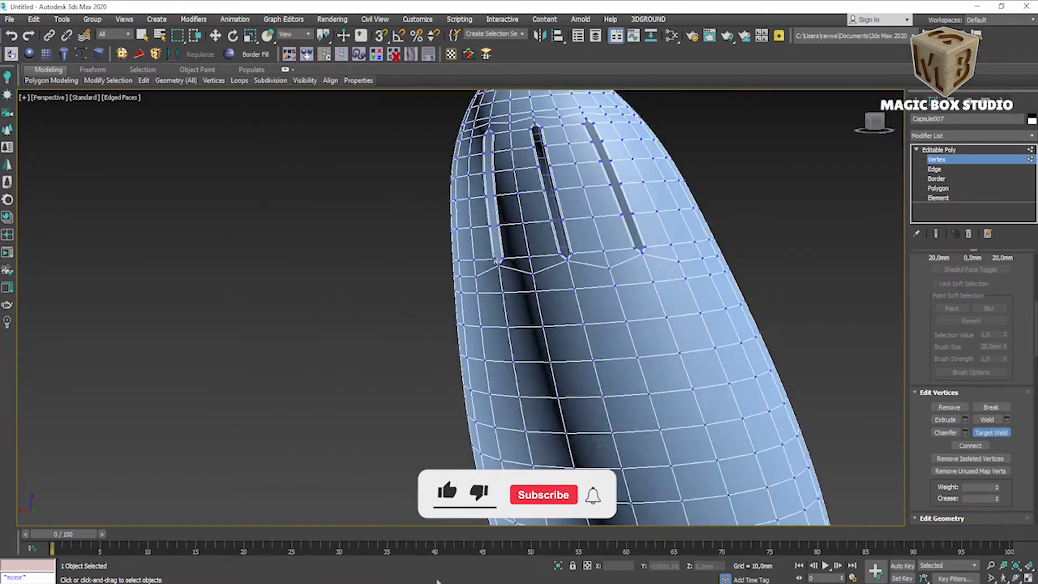
scroll(500, 279, "up", 3)
left_click(495, 297)
scroll(517, 311, "up", 2)
scroll(517, 312, "up", 3)
scroll(588, 342, "down", 2)
scroll(506, 332, "up", 5)
scroll(559, 431, "down", 5)
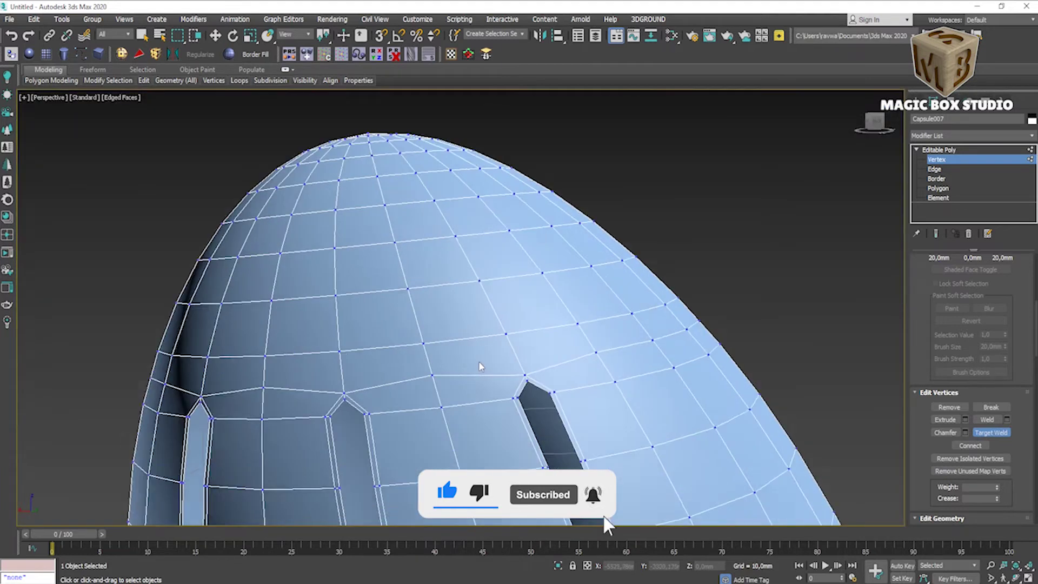
scroll(475, 359, "down", 4)
middle_click_drag(368, 417, 487, 378, "alt")
scroll(487, 378, "up", 2)
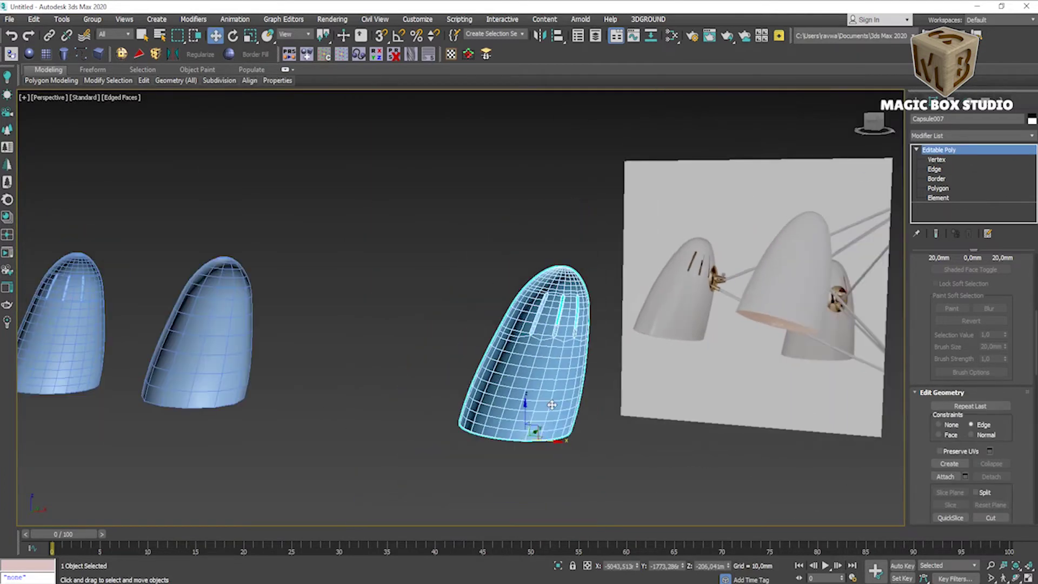
- Clone the shade as a copy to the far left and reselect the original
scroll(552, 441, "down", 3)
left_click_drag(563, 435, 162, 411, "shift")
left_click(509, 343)
left_click(548, 395)
- Add a Shell modifier to give the shade wall thickness
scroll(549, 395, "up", 10)
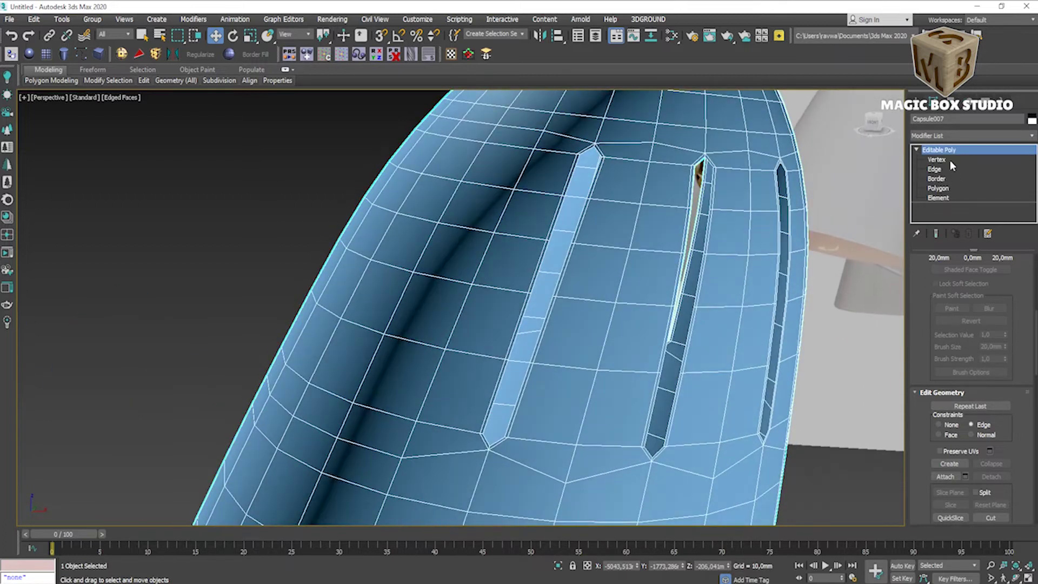
left_click(971, 135)
scroll(981, 388, "down", 10)
scroll(974, 440, "down", 10)
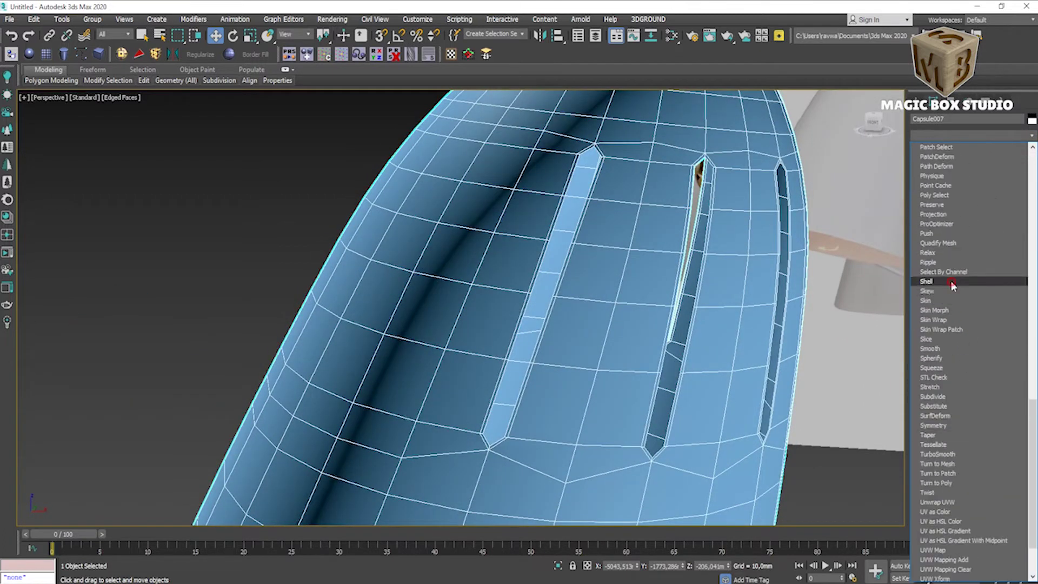
left_click(952, 281)
scroll(650, 315, "down", 5)
mouse_move(572, 331)
middle_mouse_down("alt")
mouse_move(529, 308)
mouse_move(583, 335)
middle_mouse_up("alt")
- Convert the shelled shade to Editable Poly and enable NURMS subdivision with 2 iterations
right_click(547, 283)
left_click(589, 378)
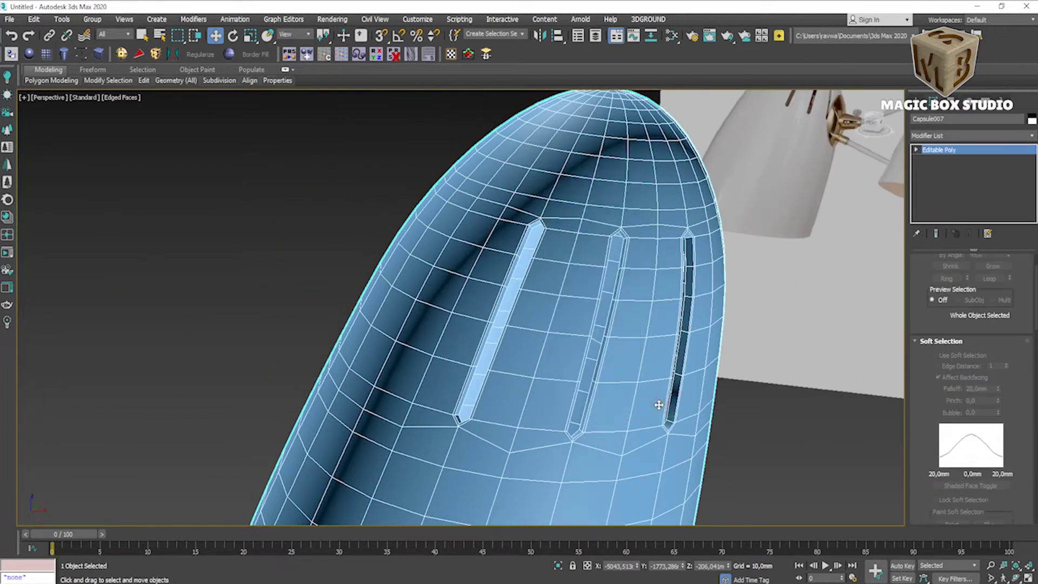
scroll(925, 436, "down", 10)
scroll(924, 436, "down", 3)
left_click(936, 476)
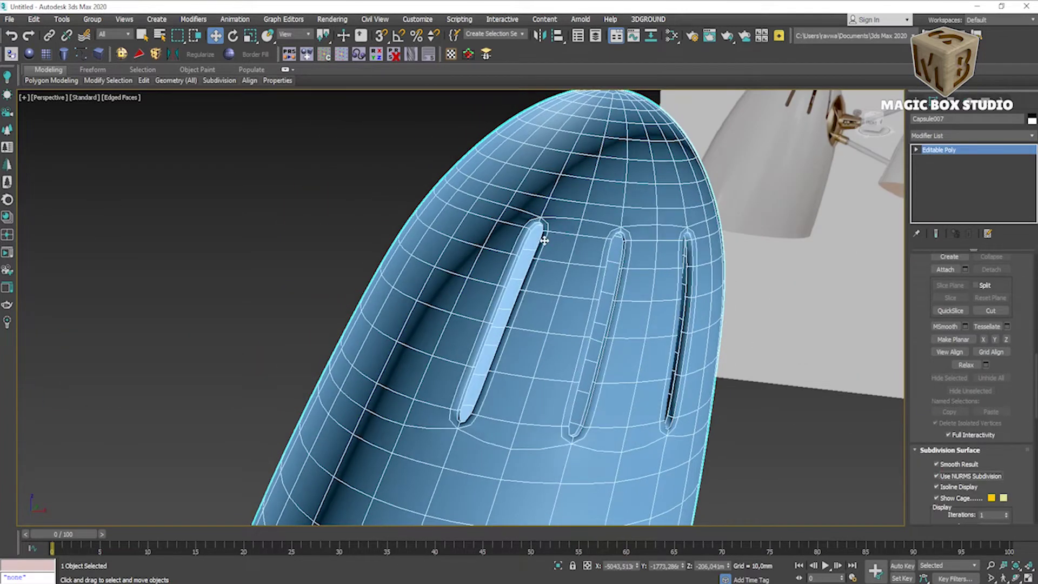
key("F4")
left_click(98, 392)
scroll(412, 348, "up", 2)
scroll(440, 266, "up", 2)
- Toggle vertex editing to inspect the smoothed shade, ending back at the vertex level
key("1")
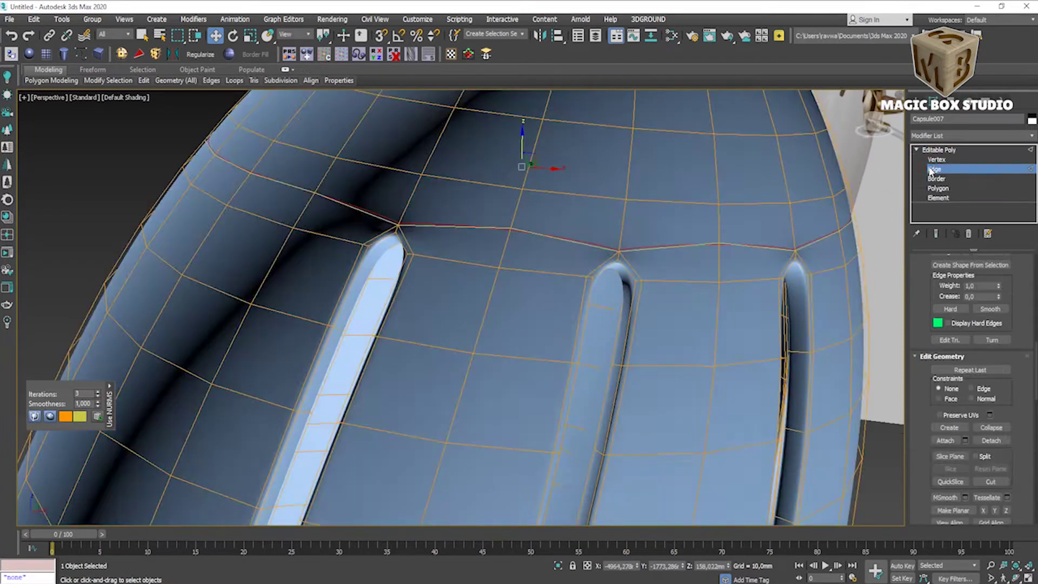
scroll(521, 224, "down", 4)
scroll(428, 248, "up", 3)
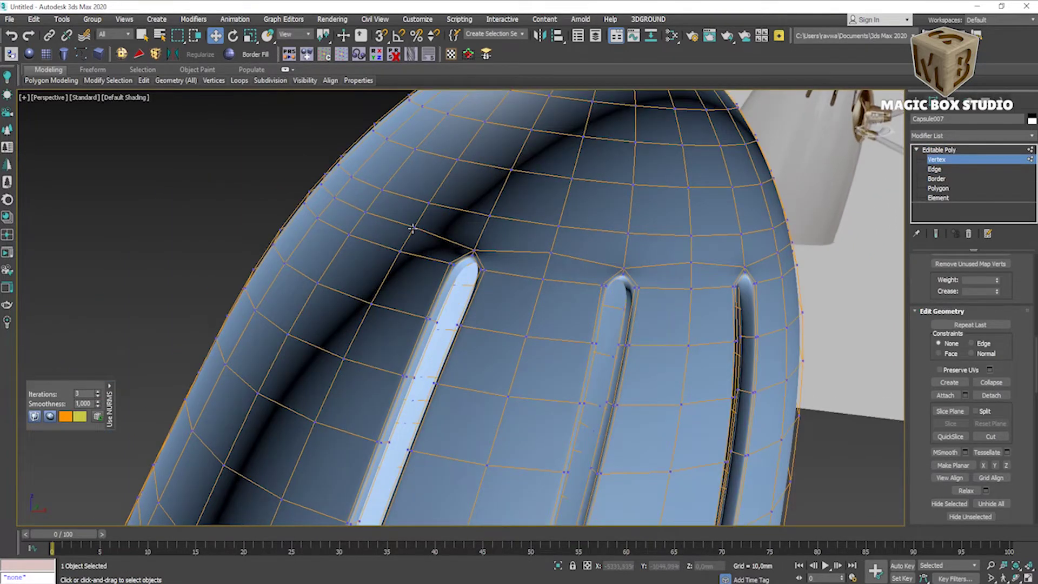
scroll(469, 250, "up", 3)
scroll(469, 250, "down", 3)
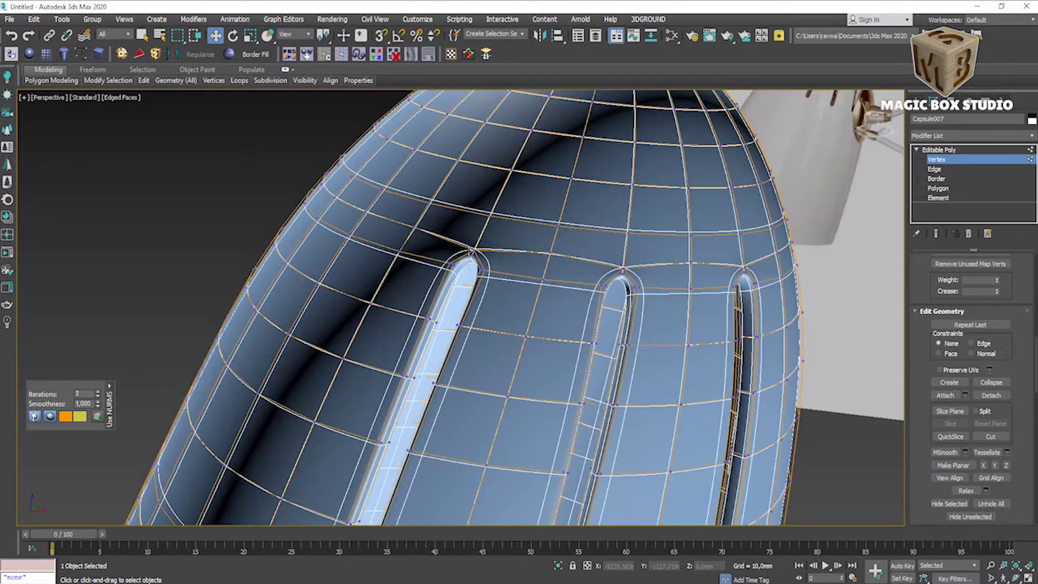
key("1")
scroll(537, 262, "down", 5)
scroll(508, 286, "down", 2)
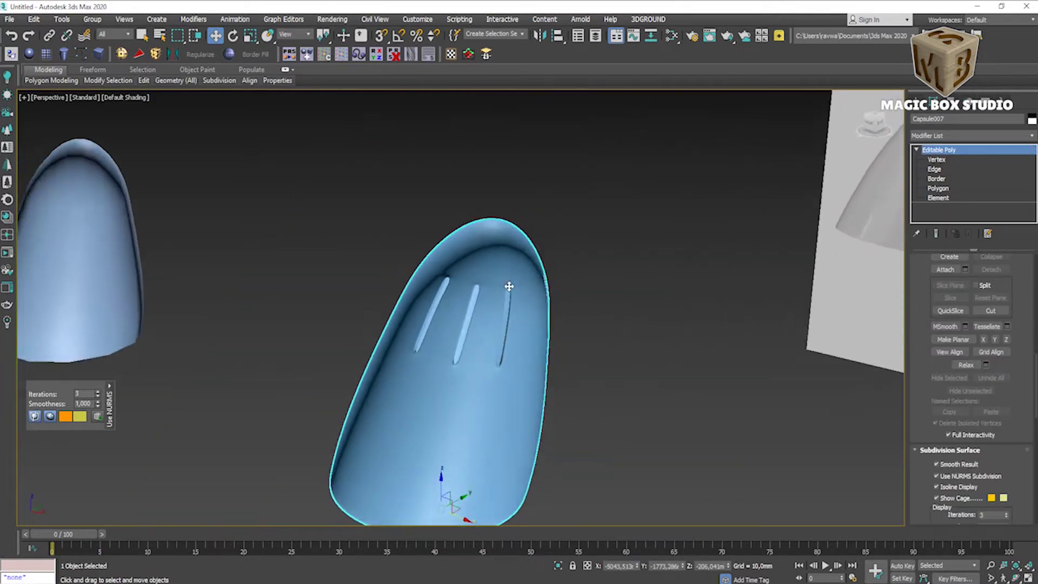
scroll(509, 286, "up", 5)
left_click(936, 160)
- Pull the vertex above the first slot upward and preview the NURMS-smoothed result
left_click(508, 279)
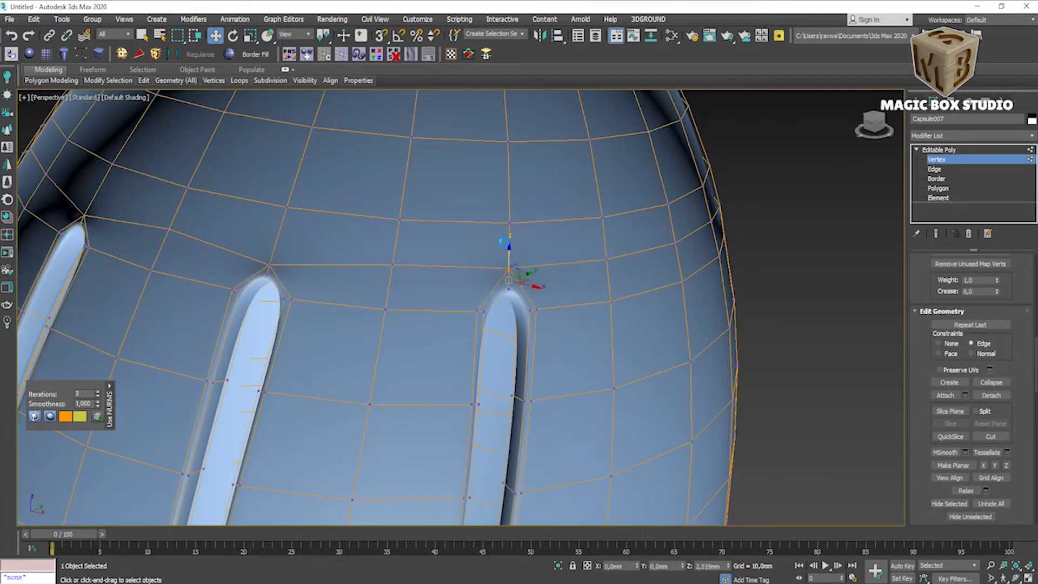
key("1")
scroll(419, 304, "down", 5)
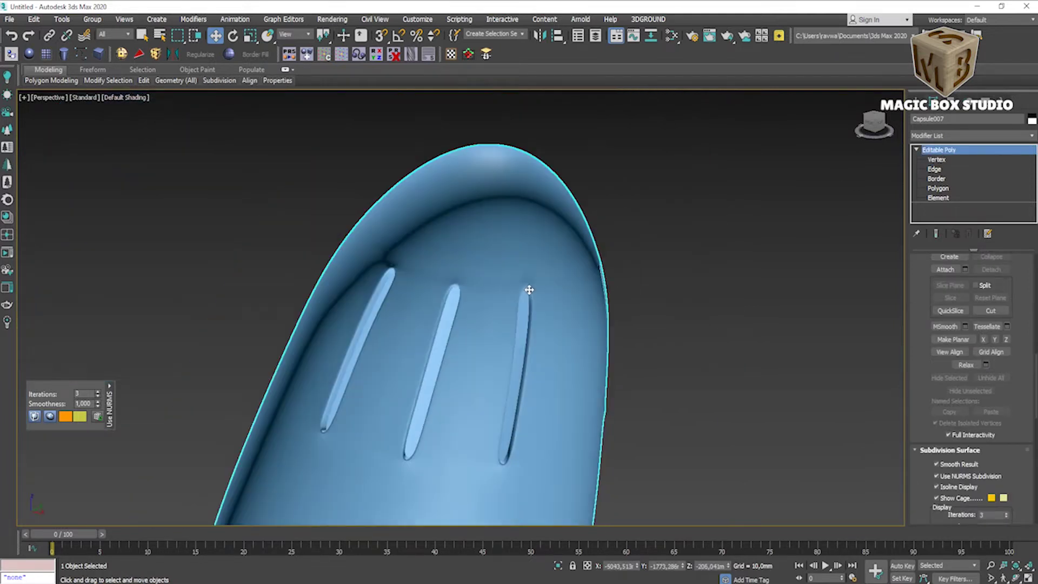
scroll(419, 304, "up", 3)
scroll(419, 304, "up", 3)
scroll(418, 304, "up", 3)
scroll(419, 304, "down", 3)
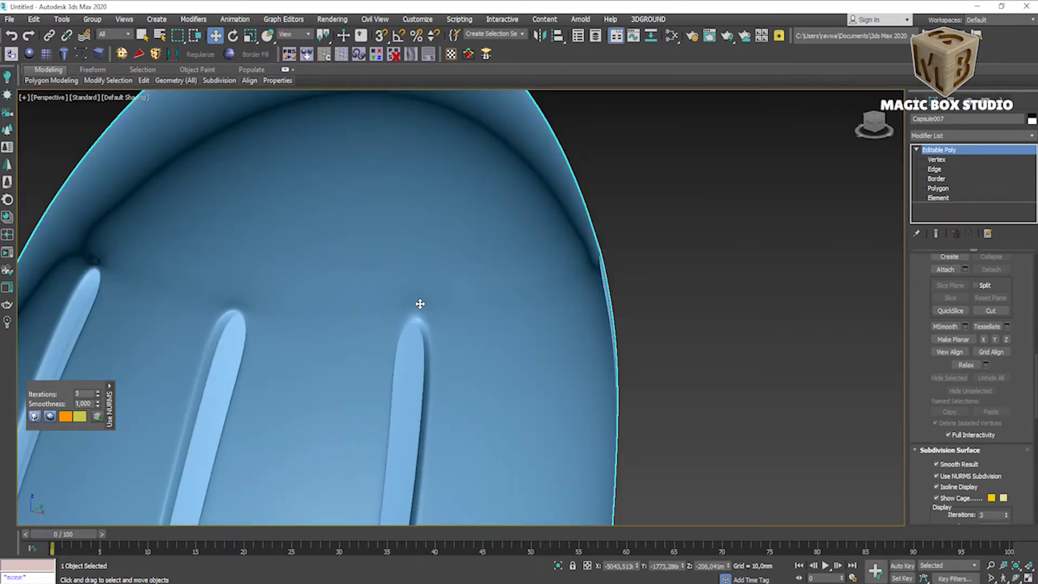
middle_click_drag(420, 304, 197, 289, "alt")
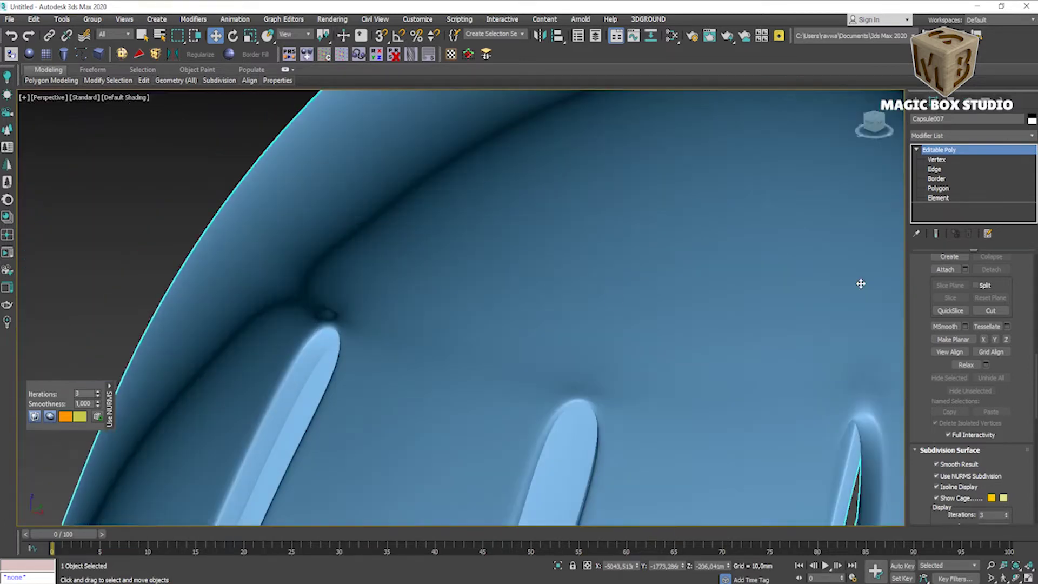
key("1")
left_click_drag(345, 279, 379, 252)
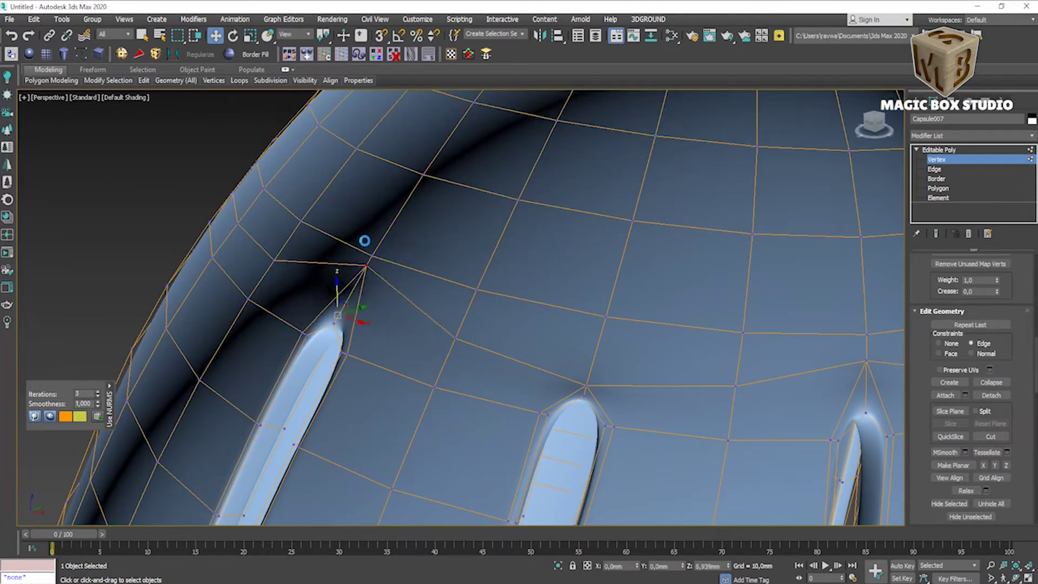
middle_click_drag(384, 212, 377, 274, "alt")
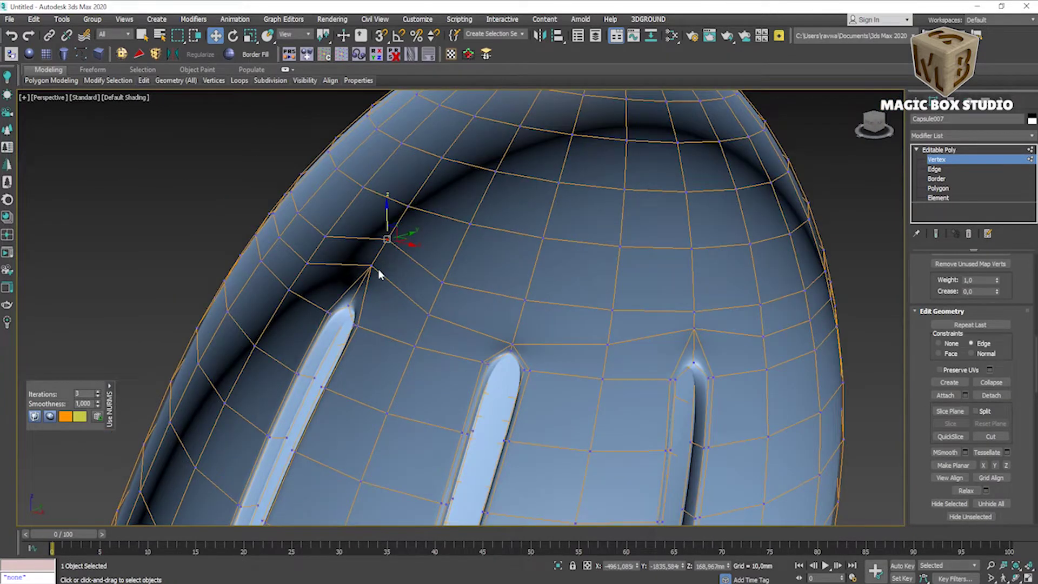
key("1")
- Return to Vertex level and select the vertex loop running through a slot top
middle_click_drag(375, 298, 389, 300, "alt")
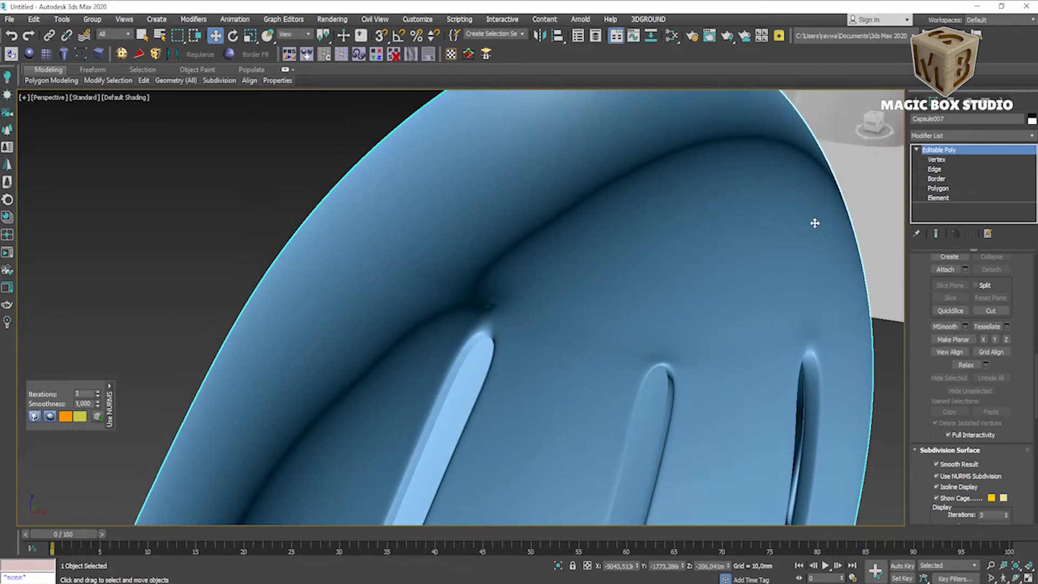
left_click(936, 160)
scroll(456, 338, "up", 3)
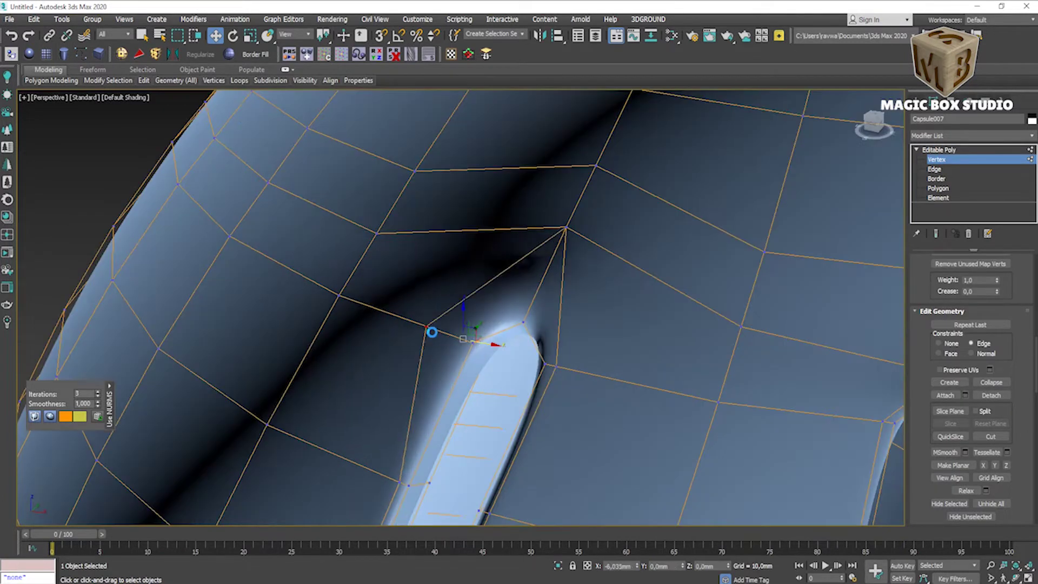
mouse_move(432, 332)
middle_mouse_down("alt")
mouse_move(488, 336)
mouse_move(481, 320)
middle_mouse_up("alt")
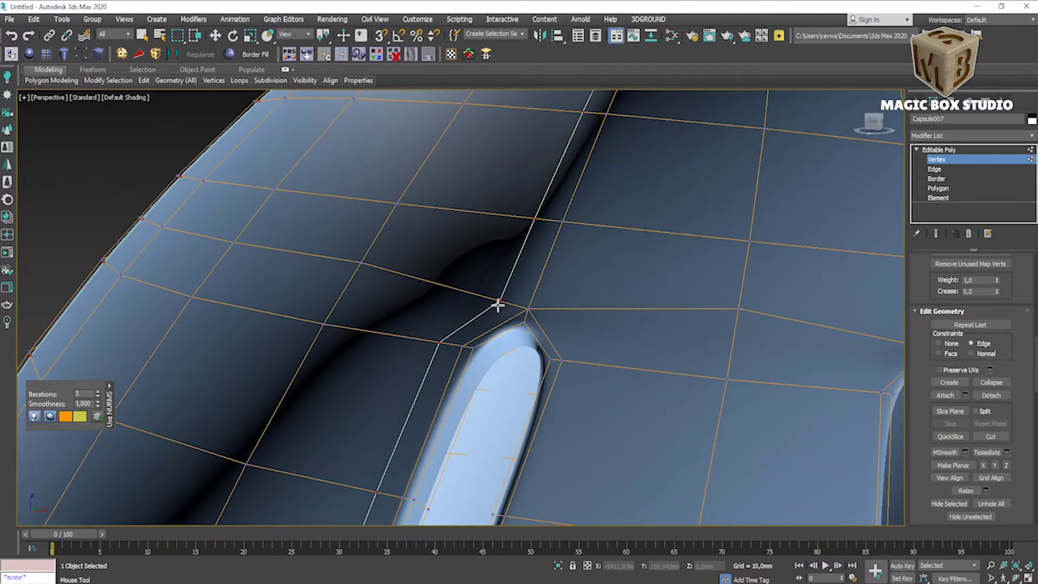
scroll(476, 303, "down", 3)
double_click(473, 298)
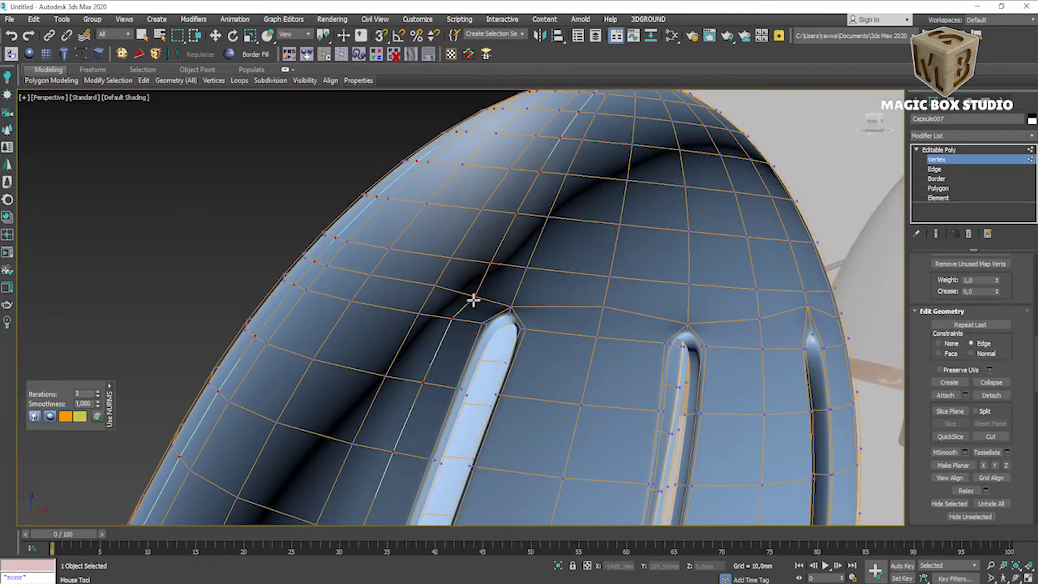
mouse_move(473, 299)
middle_mouse_down("alt")
mouse_move(316, 392)
mouse_move(335, 324)
mouse_move(498, 364)
mouse_move(412, 352)
mouse_move(461, 366)
mouse_move(429, 308)
middle_mouse_up("alt")
- Inspect the smoothed shade's rounded slots from several angles, then switch to the Create panel
scroll(414, 353, "down", 3)
scroll(356, 339, "up", 5)
scroll(356, 338, "down", 3)
middle_click_drag(356, 339, 429, 352, "alt")
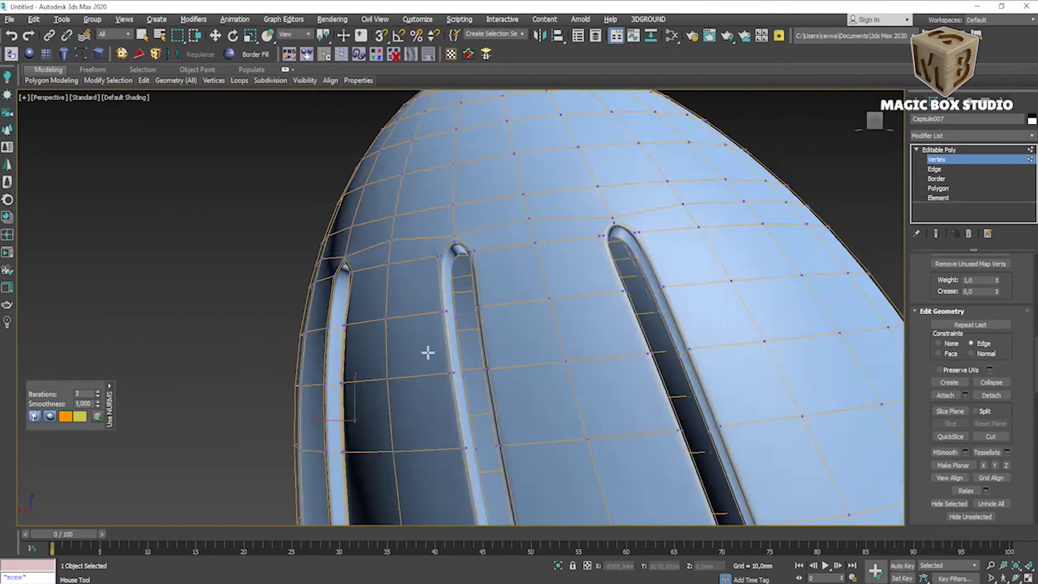
scroll(352, 343, "up", 4)
scroll(335, 371, "down", 2)
scroll(336, 371, "down", 3)
scroll(378, 368, "up", 4)
mouse_move(336, 370)
middle_mouse_down("alt")
mouse_move(401, 363)
mouse_move(437, 282)
mouse_move(532, 276)
mouse_move(486, 271)
middle_mouse_up("alt")
scroll(411, 371, "down", 3)
scroll(401, 362, "up", 4)
right_click(401, 363)
scroll(401, 362, "down", 3)
scroll(438, 282, "up", 2)
scroll(438, 282, "down", 3)
scroll(463, 278, "up", 3)
key("1")
scroll(509, 209, "up", 3)
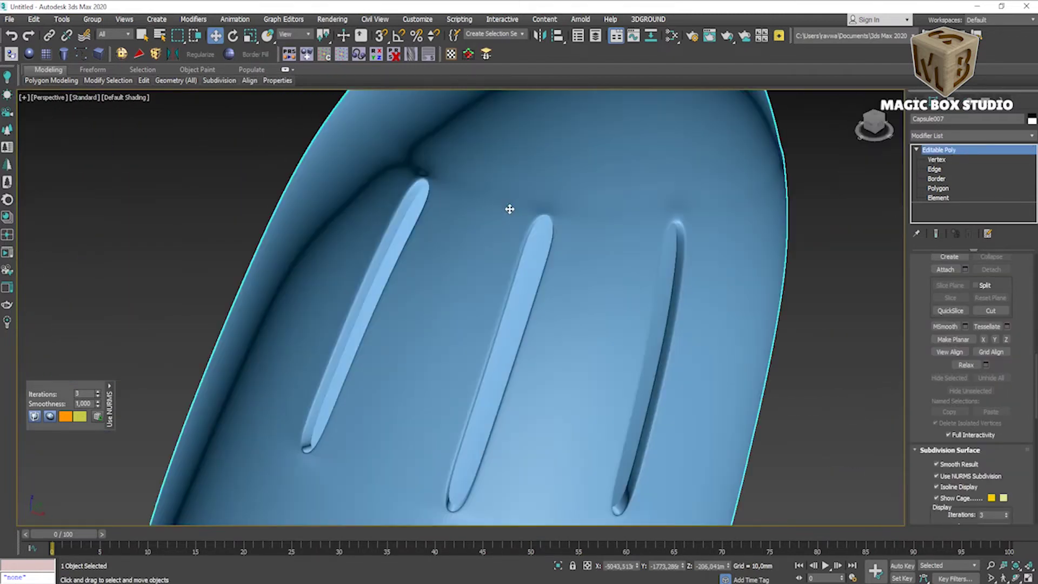
scroll(510, 209, "down", 4)
left_click(916, 118)
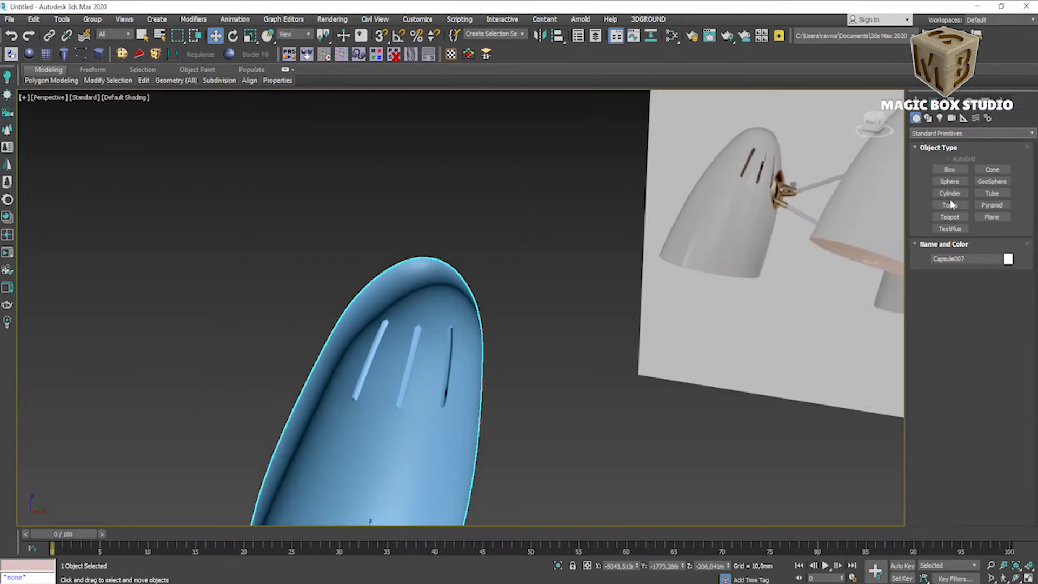
- Create a small sphere beside the shade and rotate it 90° about its Y axis
left_click(950, 182)
scroll(475, 317, "down", 2)
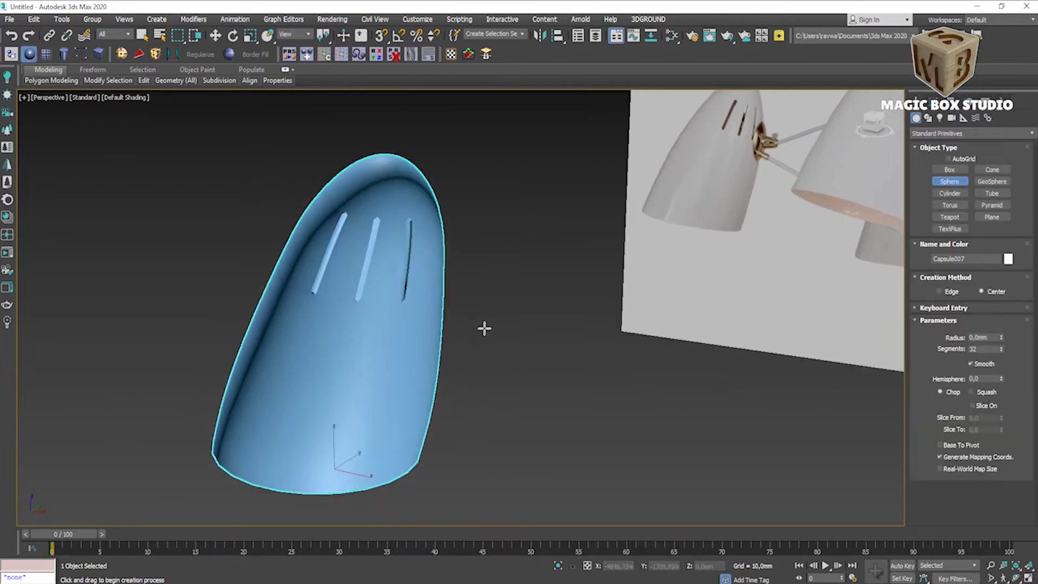
left_click_drag(484, 328, 513, 331)
key("F4")
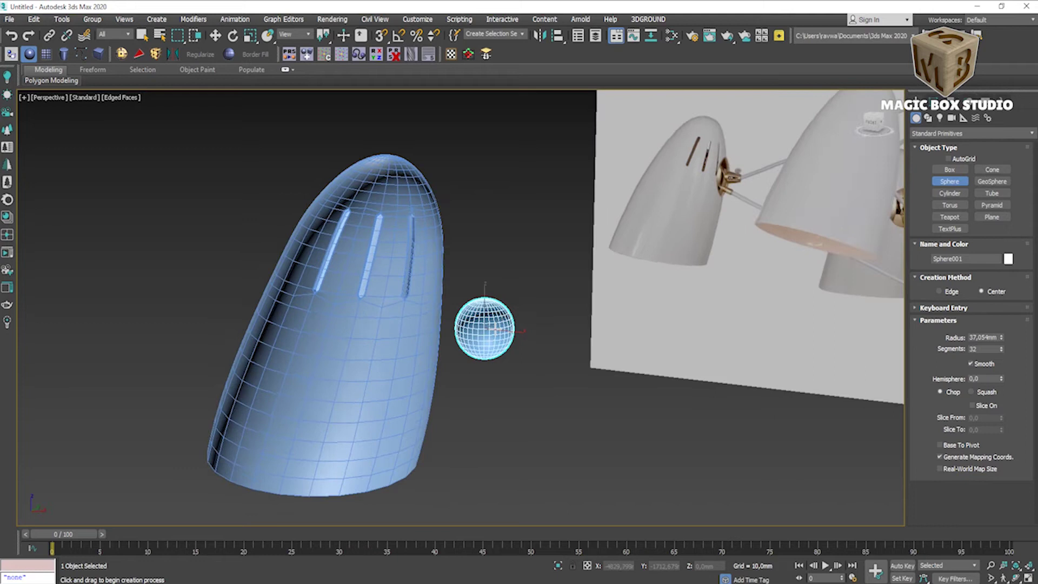
key("e")
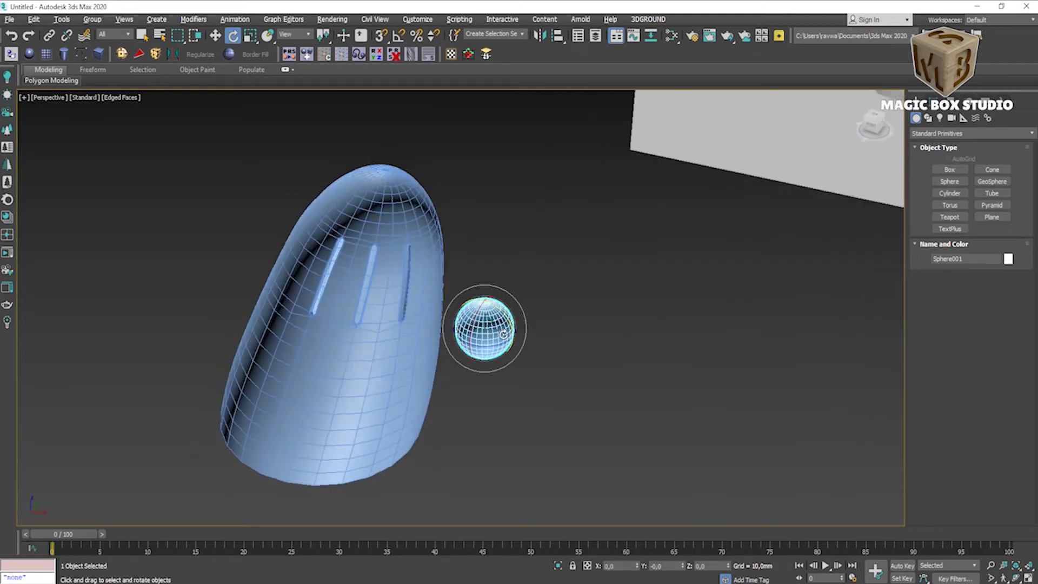
middle_click_drag(509, 312, 503, 311, "alt")
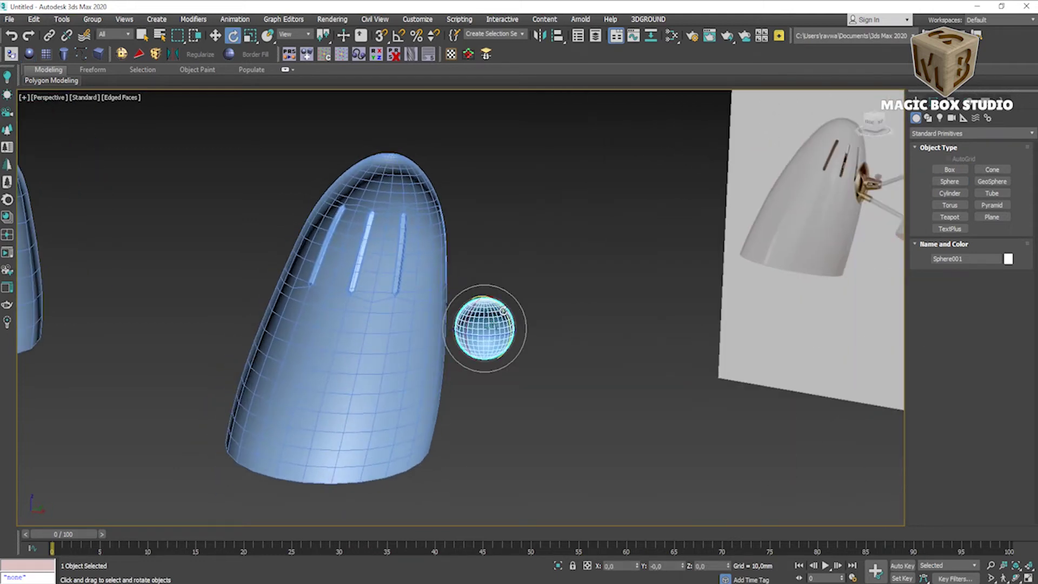
left_click_drag(454, 319, 514, 364)
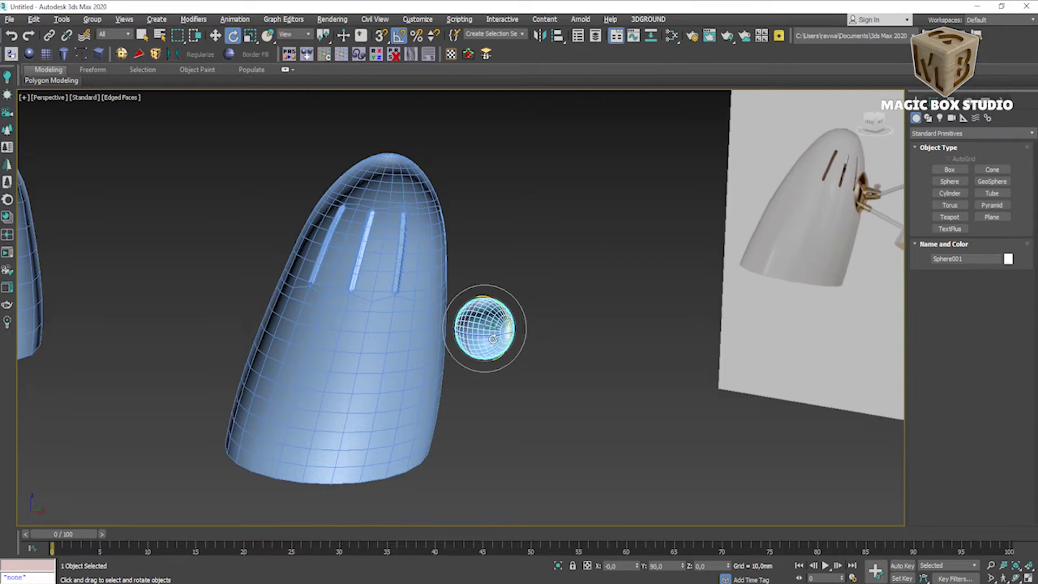
scroll(493, 339, "up", 4)
scroll(492, 329, "up", 2)
scroll(490, 314, "down", 3)
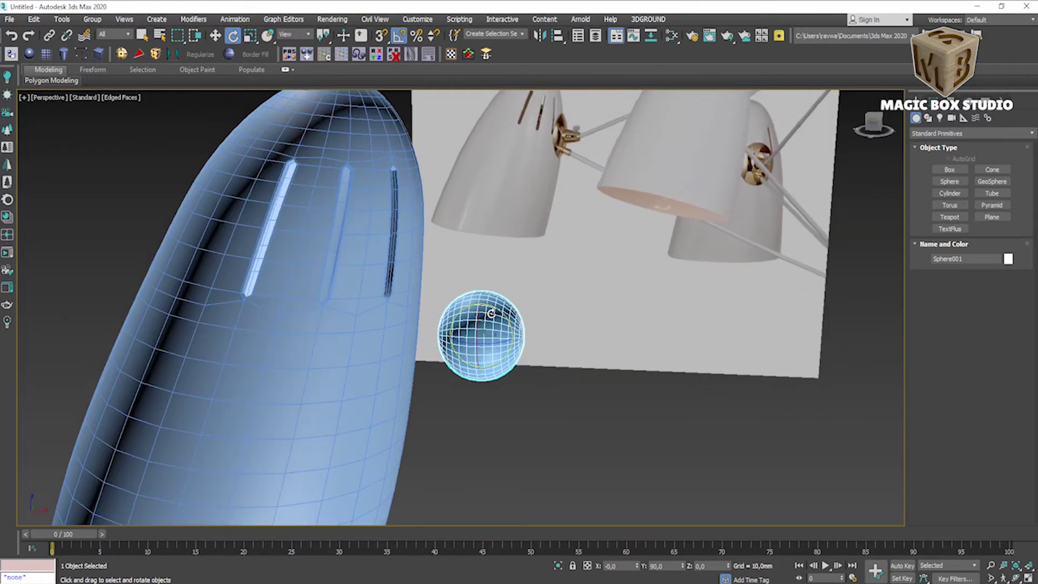
- Cut the sphere down to a shallow cap using its slice and hemisphere parameters
left_click(961, 119)
left_click(972, 345)
left_click_drag(1001, 357, 998, 321)
mouse_move(1001, 357)
left_mouse_down()
mouse_move(999, 379)
mouse_move(1001, 335)
left_mouse_up()
right_click(1001, 369)
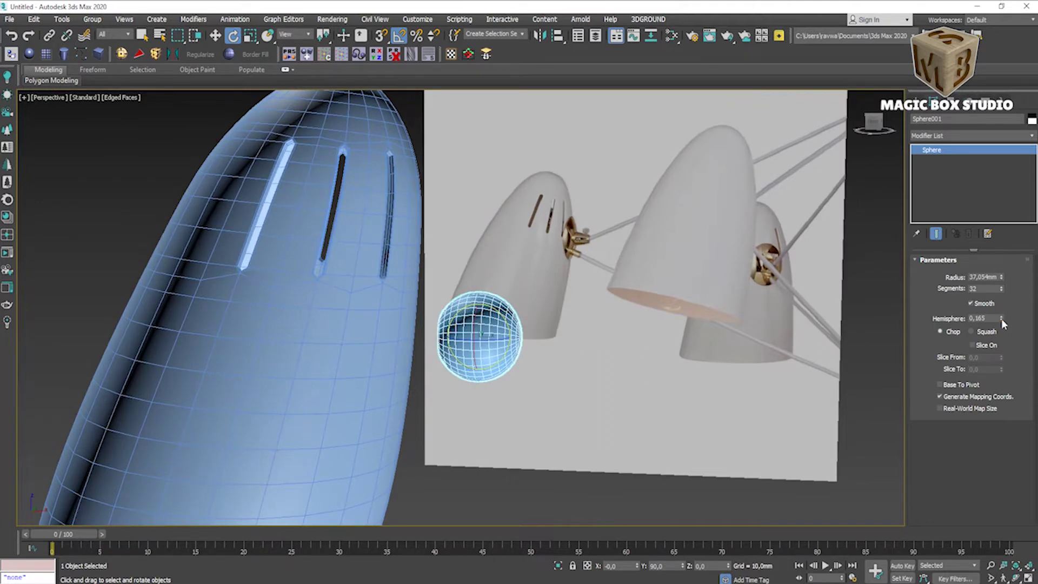
left_click_drag(1001, 318, 994, 243)
scroll(717, 256, "up", 2)
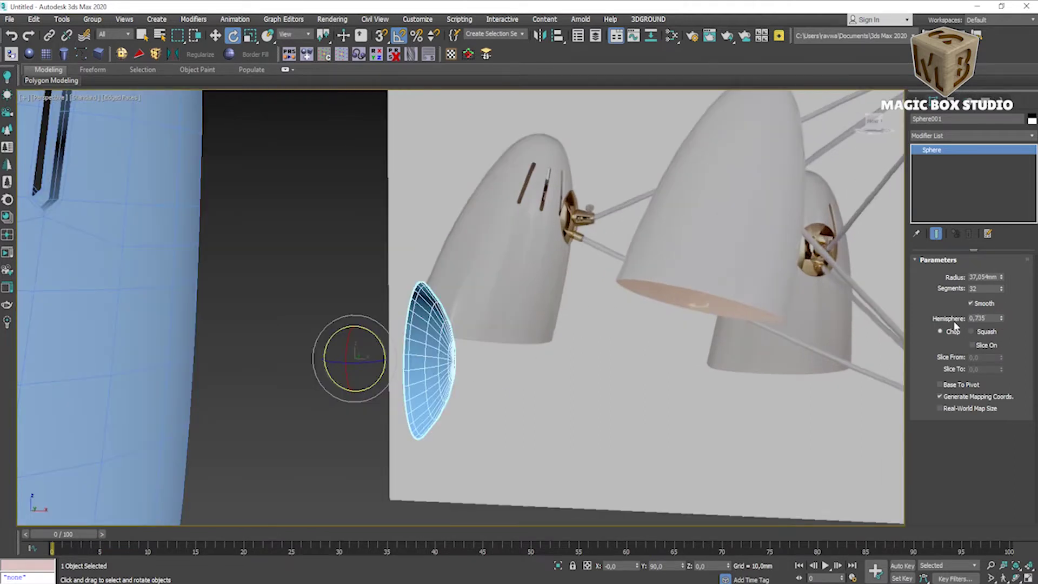
- In the front view, move the cap onto the arm joint and enlarge its radius to about 75 mm
key("alt+w")
key("alt+w")
scroll(470, 259, "down", 2)
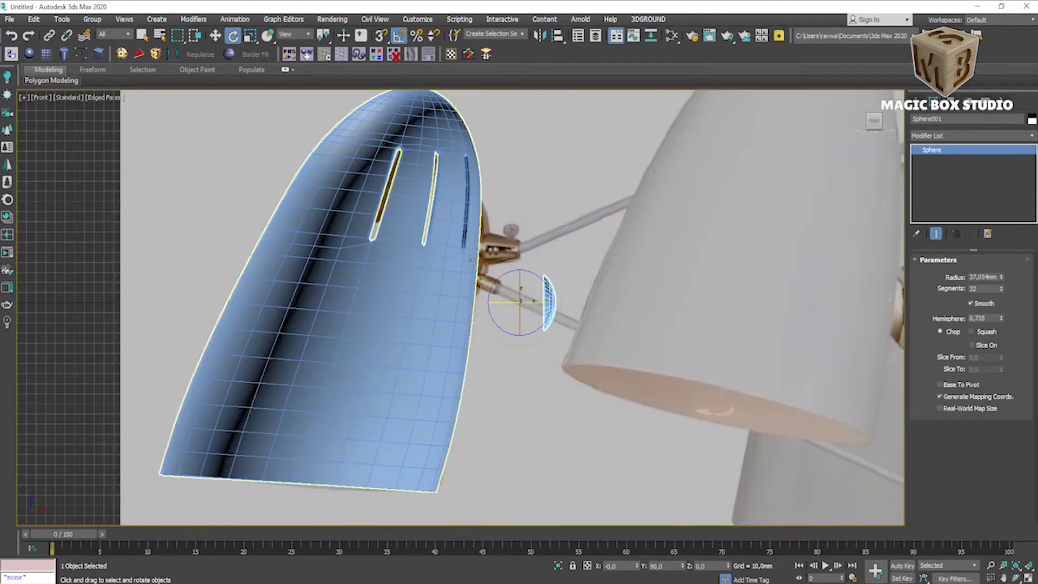
key("w")
left_click_drag(519, 301, 466, 238)
scroll(550, 200, "up", 2)
scroll(550, 200, "up", 1)
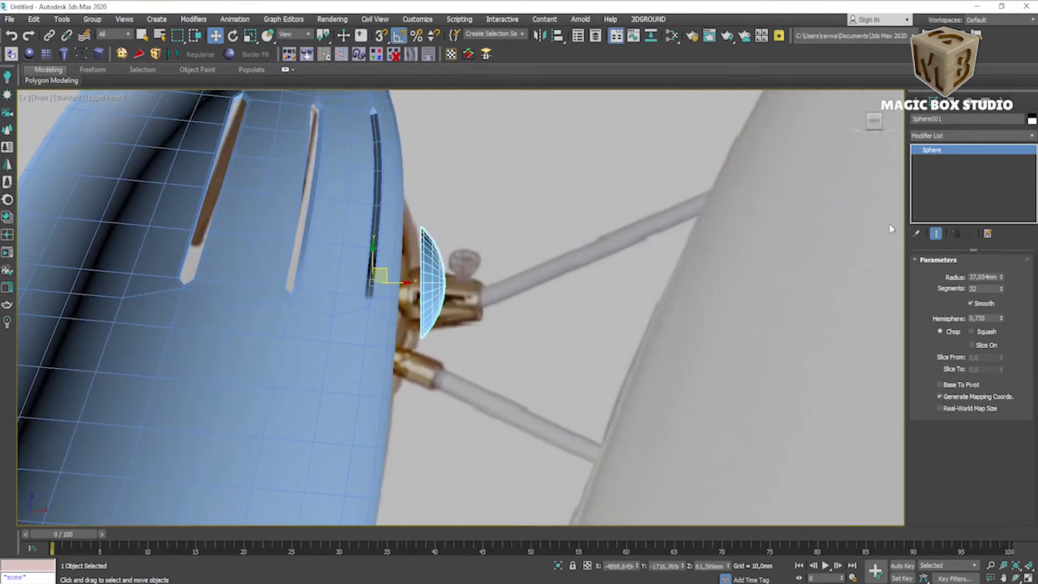
left_click_drag(1001, 277, 981, 220)
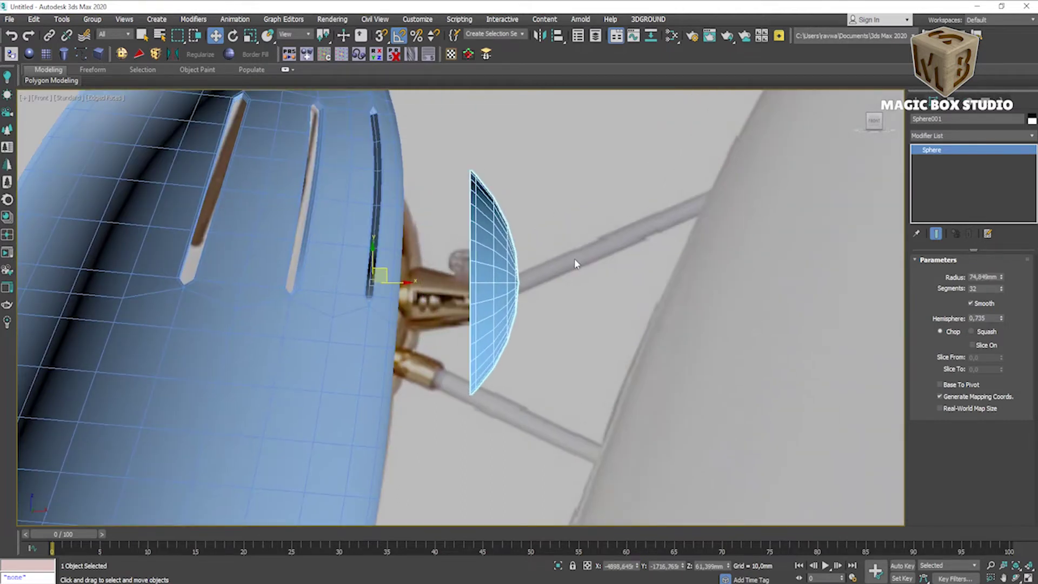
left_click_drag(1000, 319, 1001, 318)
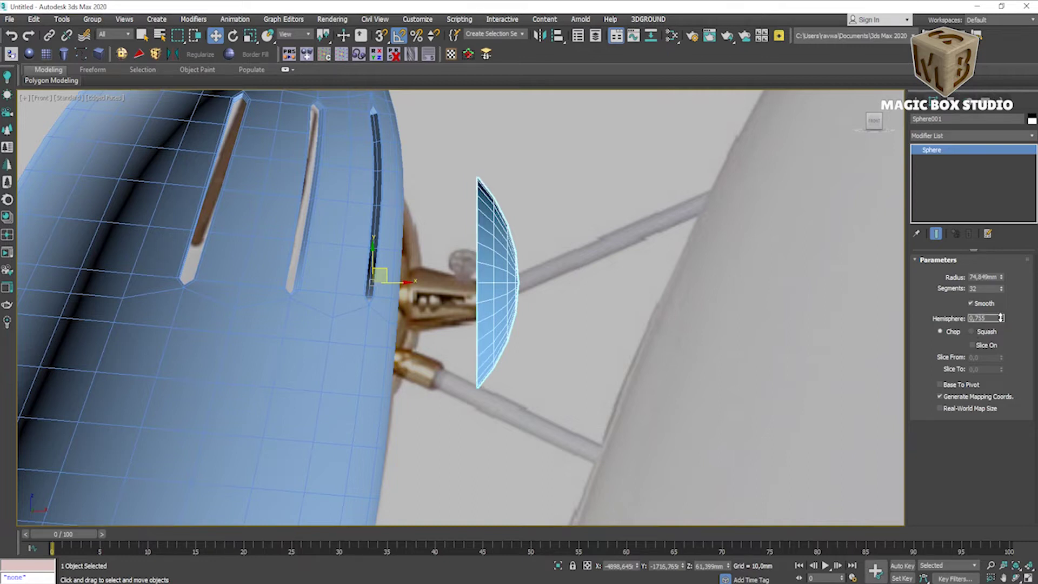
scroll(475, 352, "up", 5)
scroll(475, 354, "down", 5)
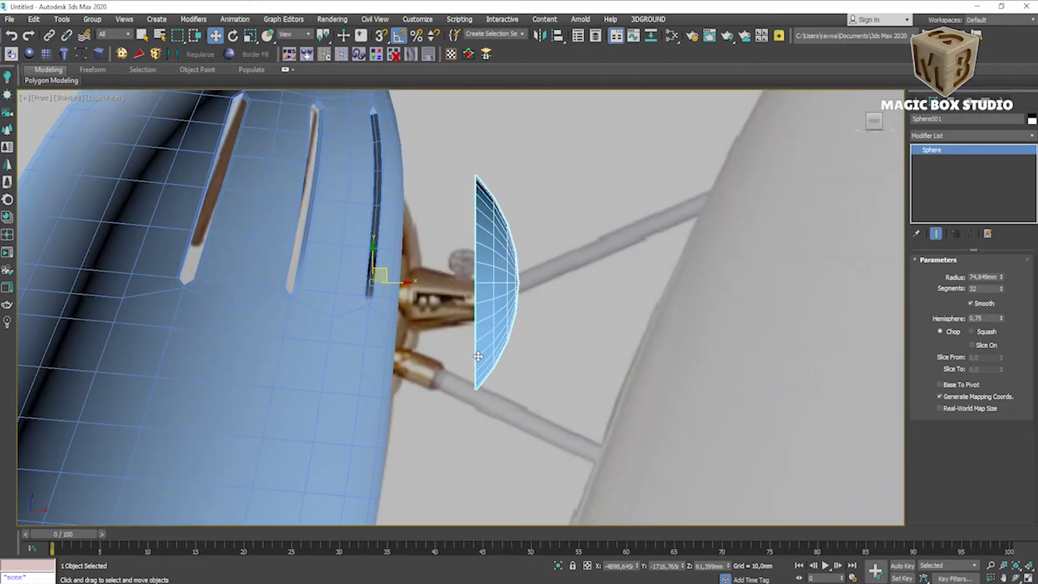
- In the perspective view, nudge the cap into place along Y and X
key("alt+w")
middle_click(728, 412)
key("alt+w")
mouse_move(587, 406)
middle_mouse_down("alt")
mouse_move(427, 251)
mouse_move(434, 269)
mouse_move(466, 274)
mouse_move(380, 245)
middle_mouse_up("alt")
scroll(432, 268, "down", 3)
left_click_drag(381, 246, 385, 254)
mouse_move(385, 254)
middle_mouse_down("alt")
mouse_move(398, 282)
mouse_move(394, 270)
mouse_move(378, 272)
middle_mouse_up("alt")
scroll(414, 272, "up", 4)
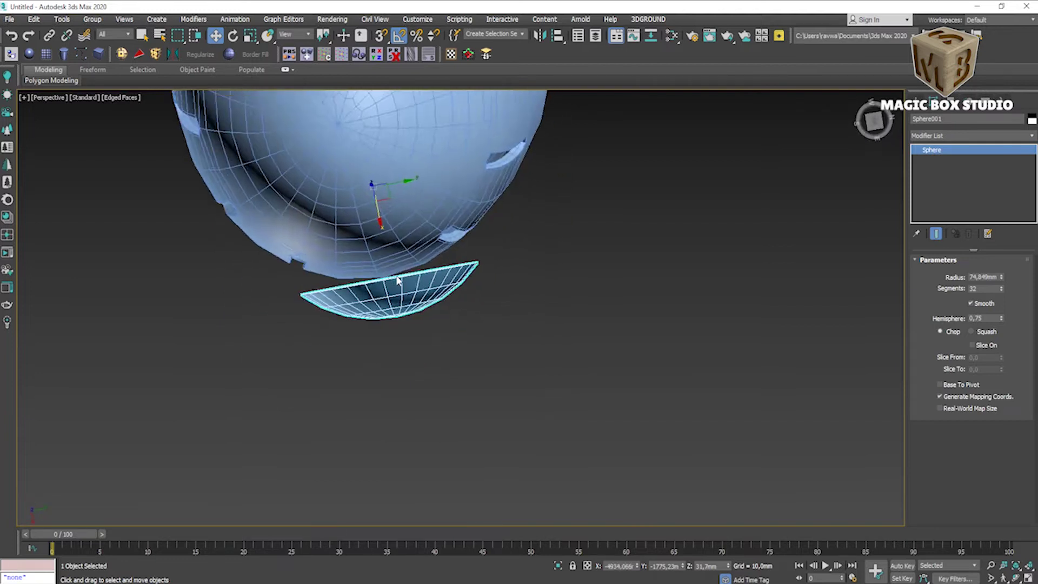
left_click(378, 243)
left_click(395, 286)
left_click_drag(400, 221, 400, 215)
- Shrink the cap's radius to 69,31 mm from the top view
key("t")
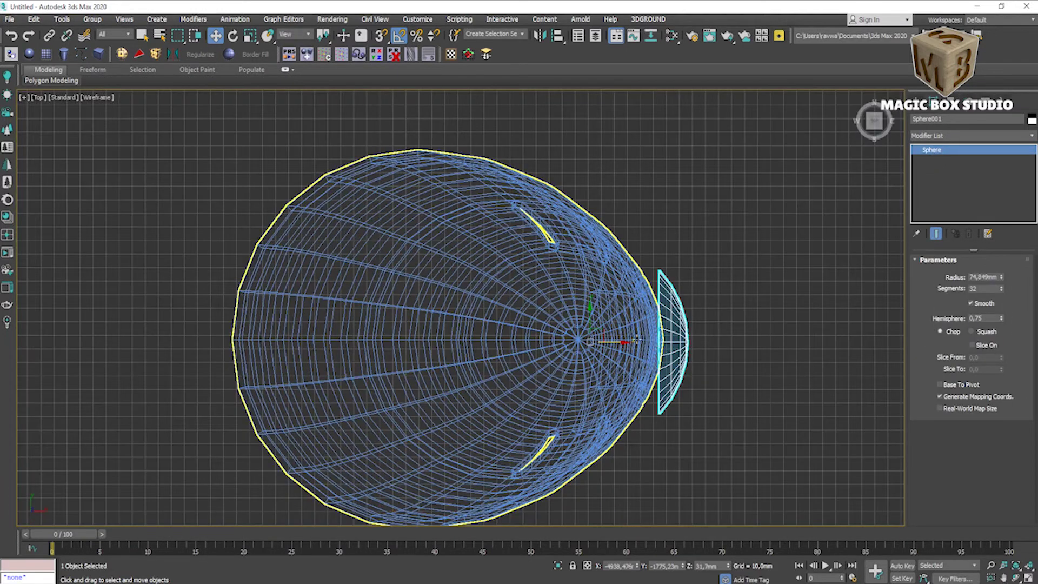
scroll(558, 300, "up", 5)
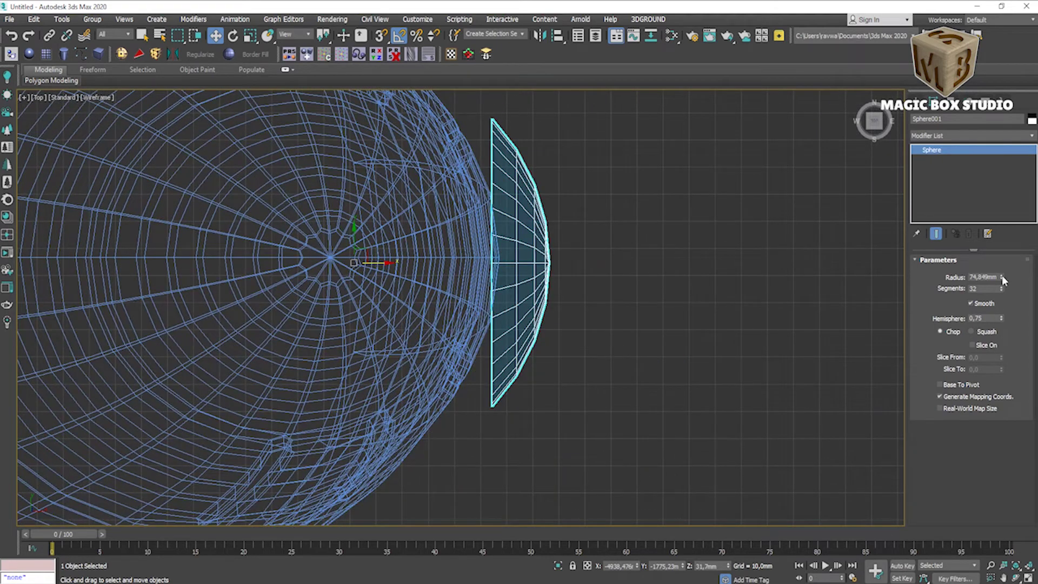
left_click_drag(1003, 279, 1003, 303)
key("alt+w")
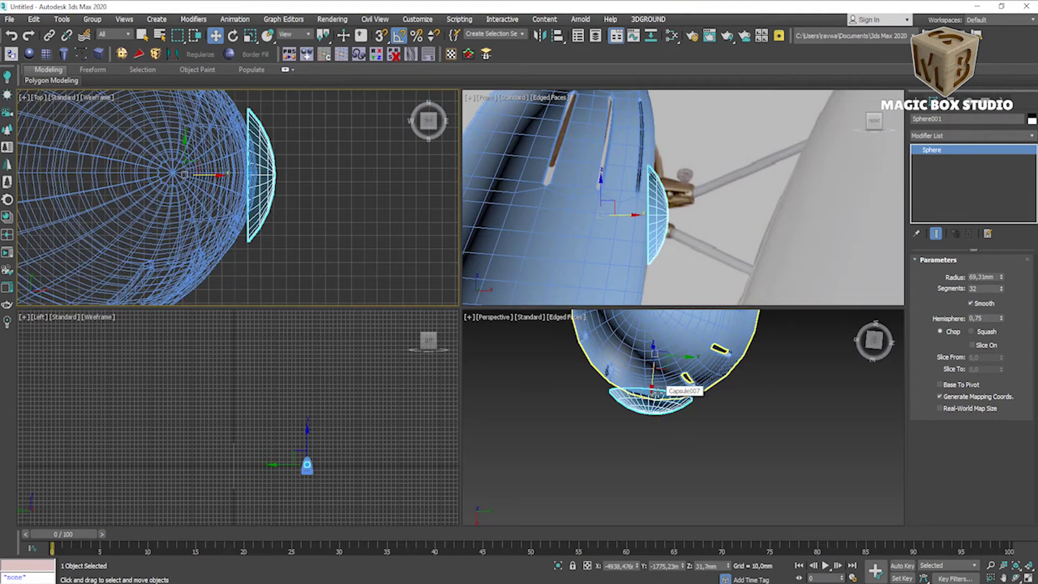
key("alt+w")
key("z")
- In the right view with edged faces, slide the cap sideways against the shade
left_click(100, 98)
key("F4")
left_click_drag(874, 121, 863, 123)
left_click(864, 124)
key("z")
scroll(475, 336, "up", 2)
left_click_drag(537, 358, 546, 357)
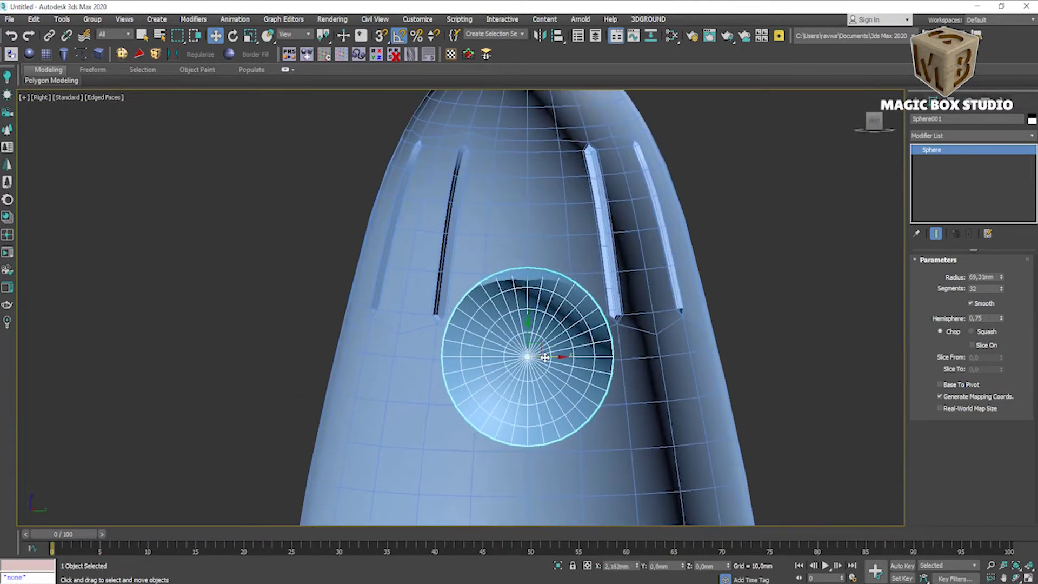
scroll(545, 358, "down", 3)
- Tilt the cap to follow the shade surface and raise it to the arm joint
key("alt+w")
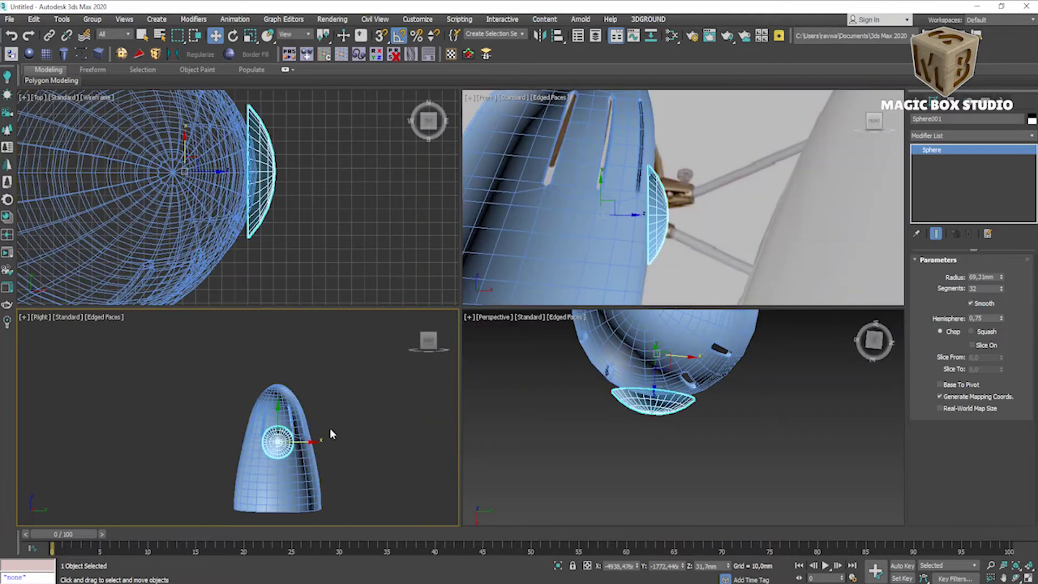
key("alt+w")
scroll(495, 322, "up", 2)
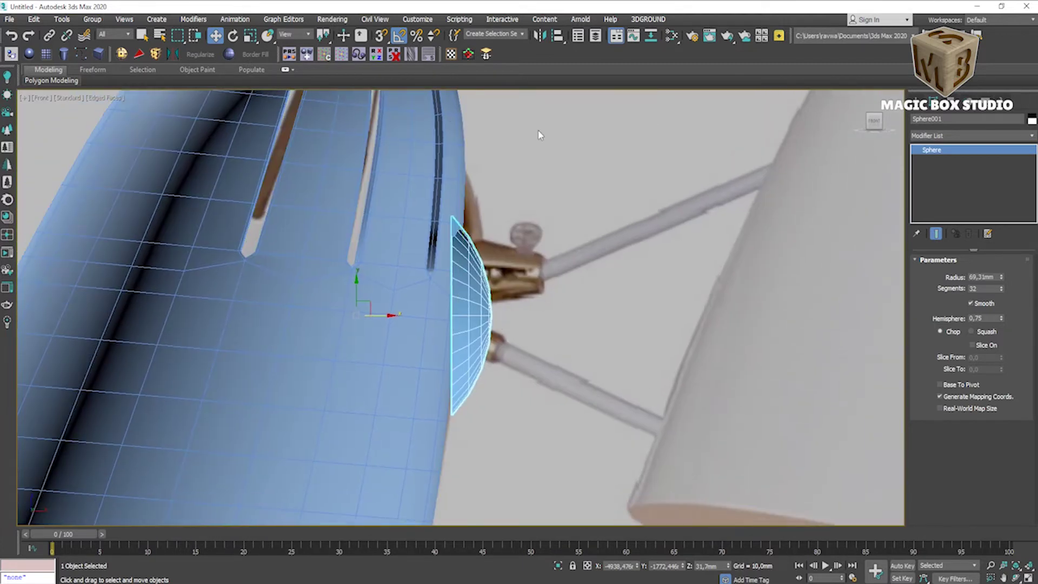
left_click(233, 36)
left_click_drag(385, 306, 387, 298)
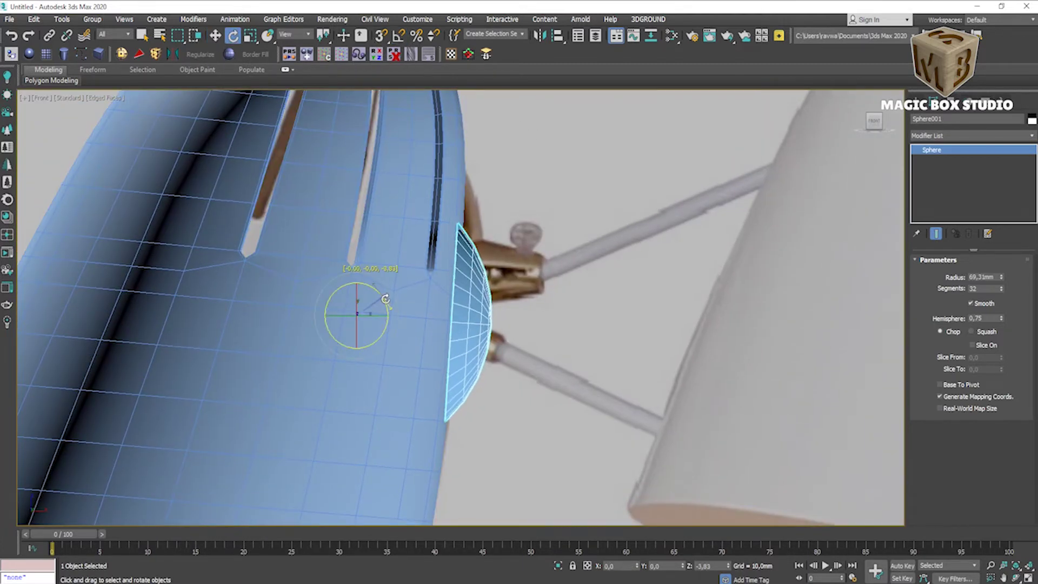
scroll(233, 128, "down", 3)
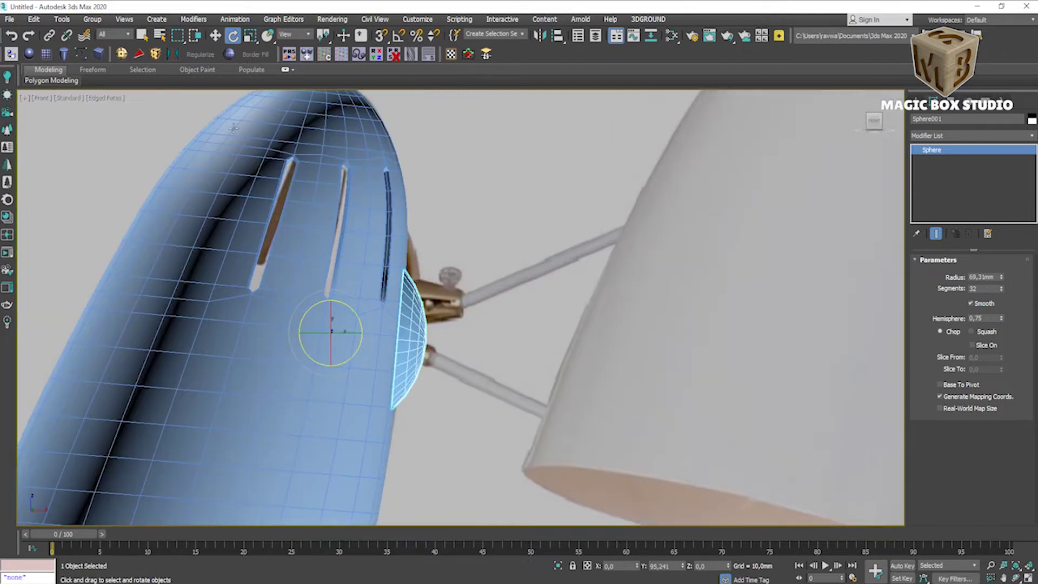
key("w")
left_click_drag(345, 324, 347, 303)
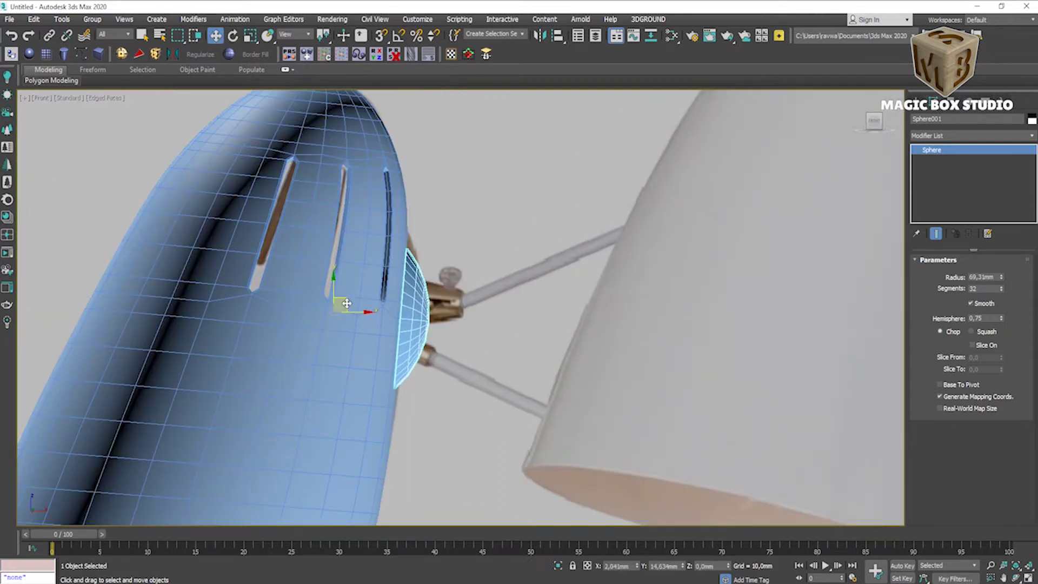
scroll(347, 301, "down", 3)
scroll(346, 302, "up", 3)
- Check the cap in the perspective view and Shift-drag a copy of it
key("alt+w")
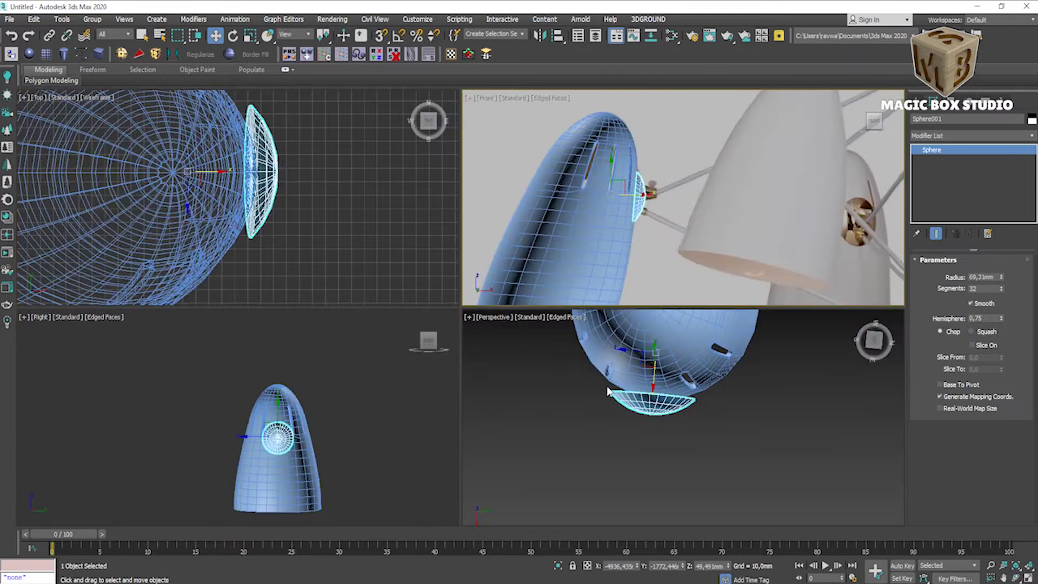
key("alt+w")
key("alt+w")
key("alt+w")
left_click(100, 98)
key("F4")
scroll(518, 233, "up", 5)
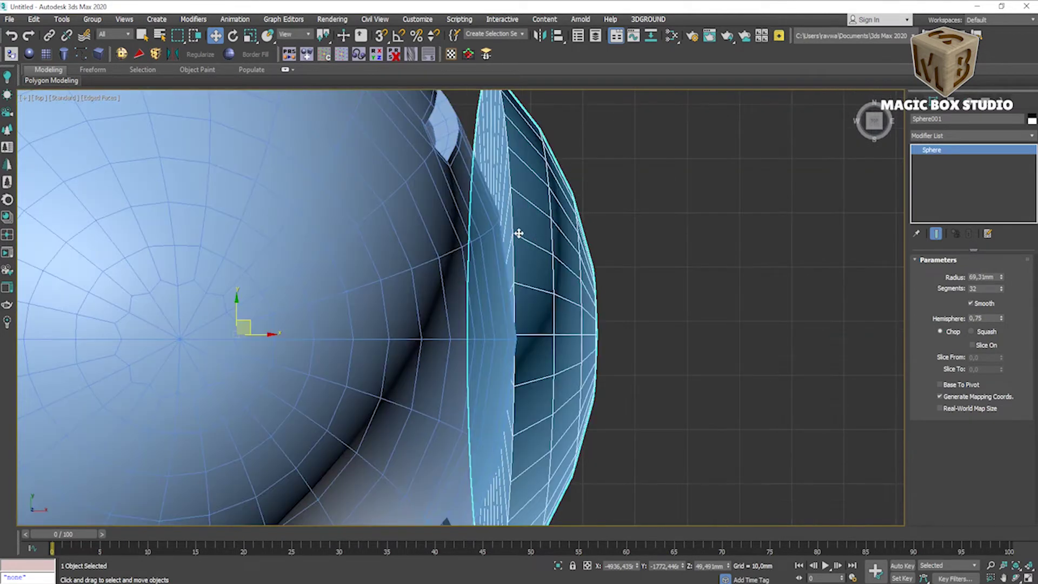
key("p")
middle_click_drag(480, 404, 473, 207, "alt")
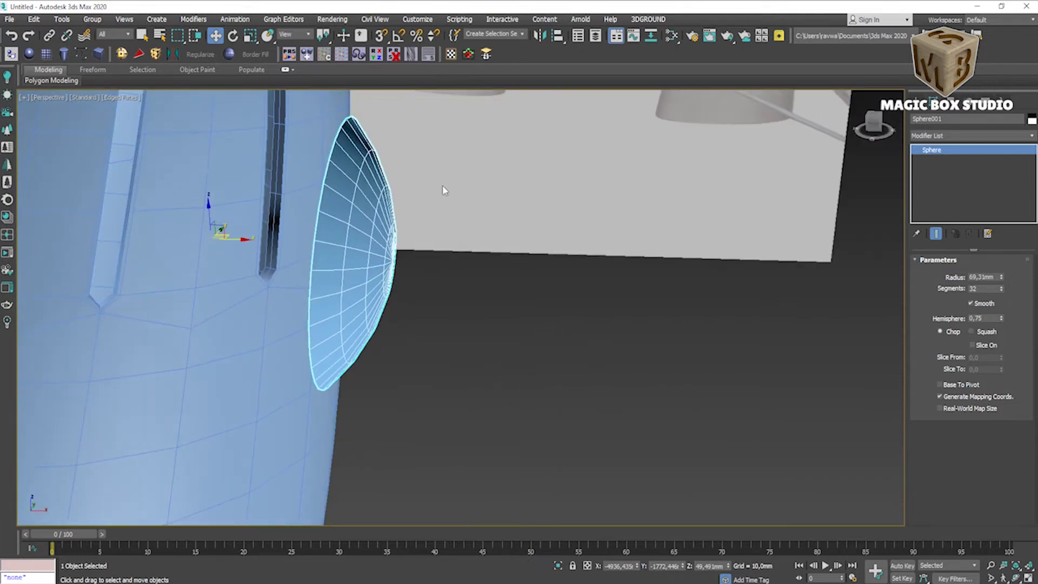
right_click(367, 265)
scroll(407, 298, "down", 5)
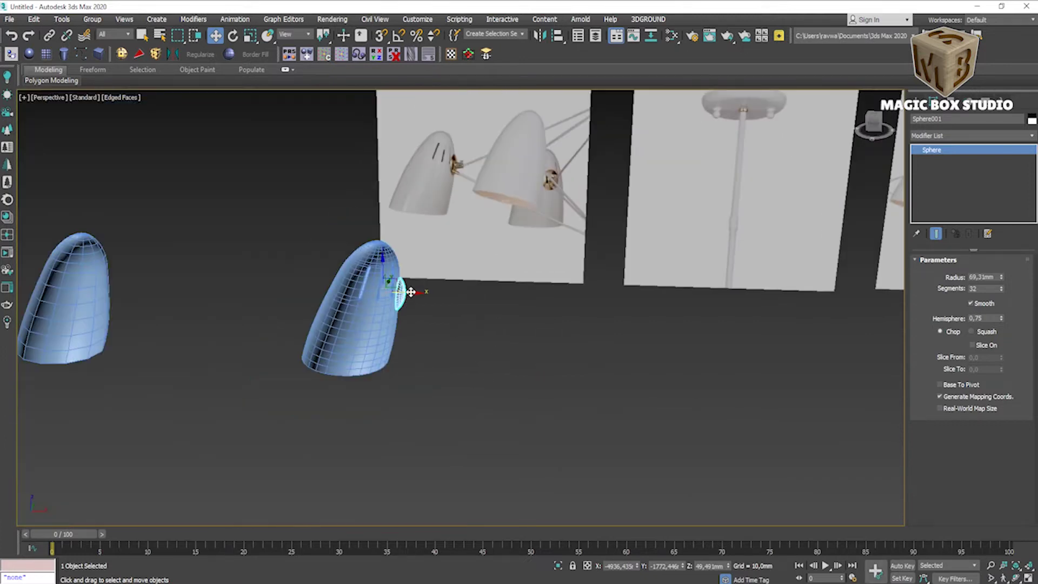
left_click_drag(411, 292, 138, 282, "shift")
left_click(464, 338)
scroll(403, 276, "up", 5)
right_click(404, 266)
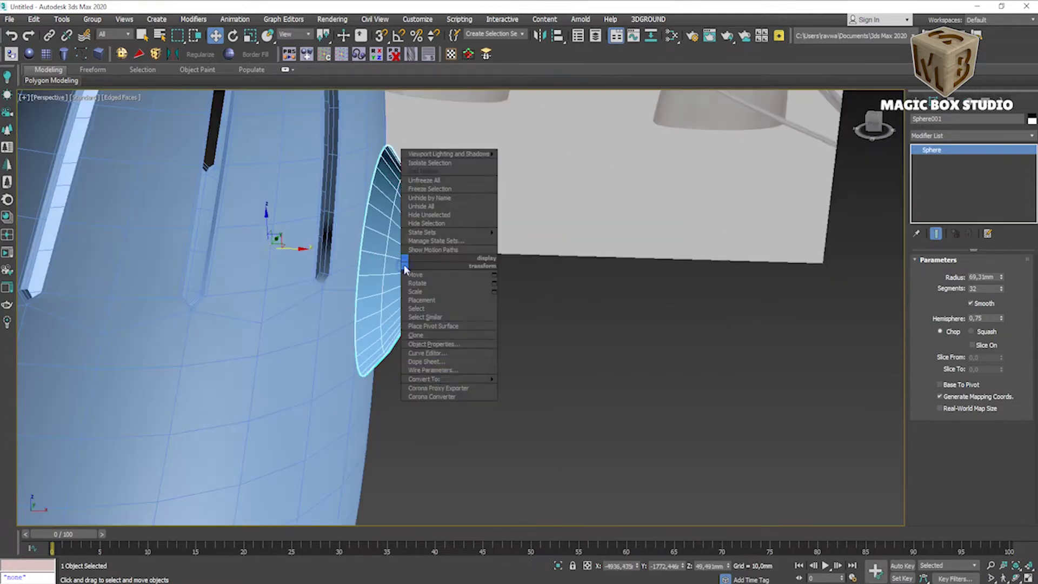
- Convert the cap to Editable Poly and delete its flat face, leaving an open shell
left_click(517, 389)
key("alt+q")
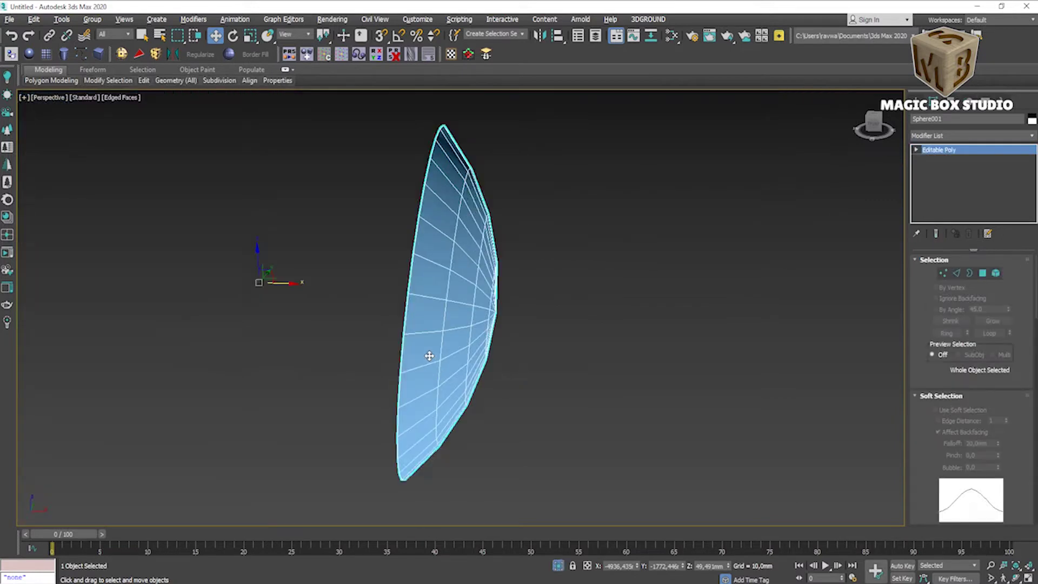
middle_click_drag(428, 355, 494, 359, "alt")
left_click(982, 274)
left_click(502, 298)
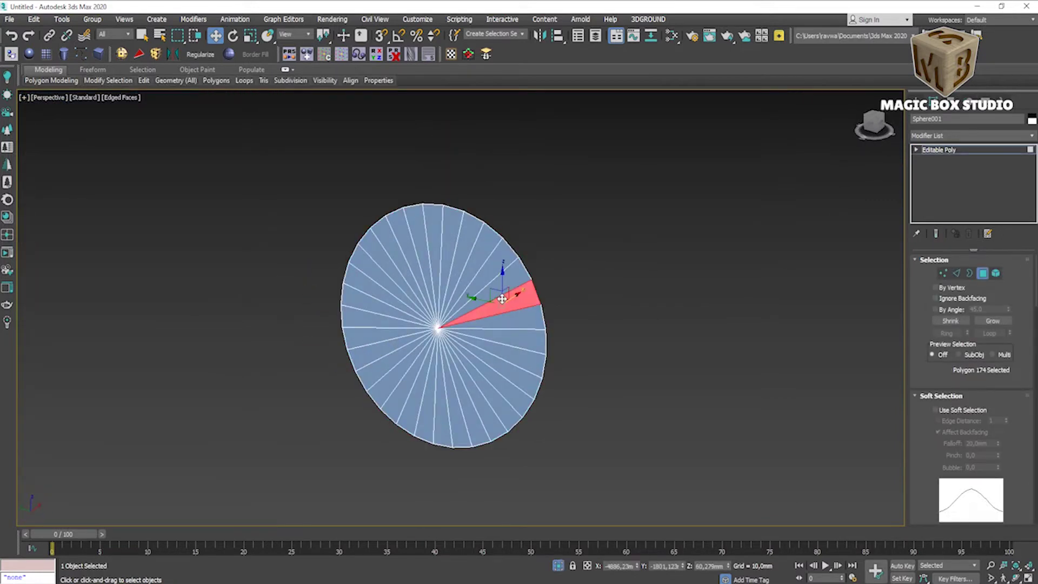
left_click(935, 309)
left_click(497, 316)
key("Delete")
middle_click_drag(503, 322, 458, 336, "alt")
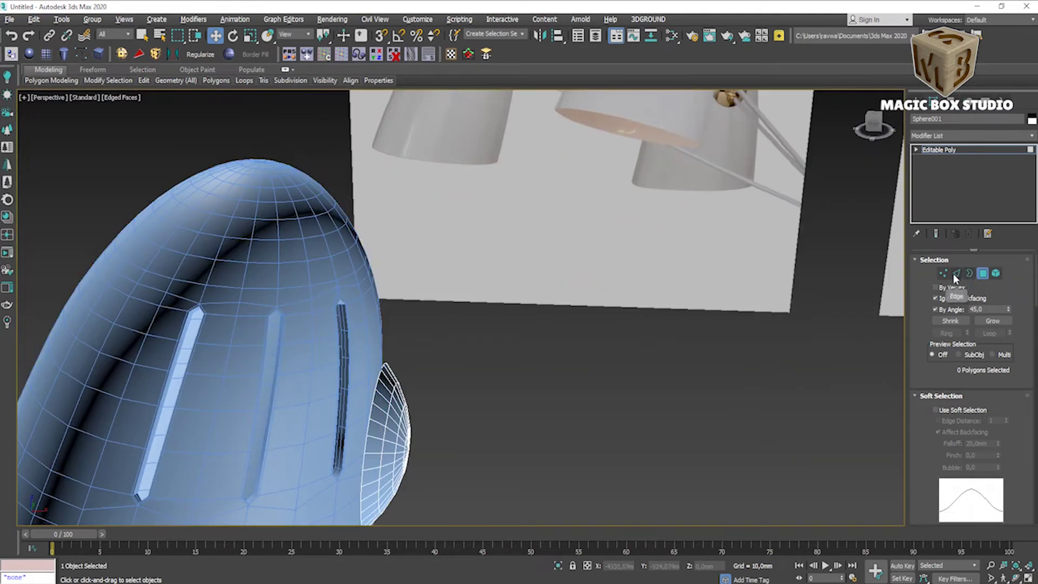
- Nudge the cap's open border rim slightly into the shade
left_click(969, 273)
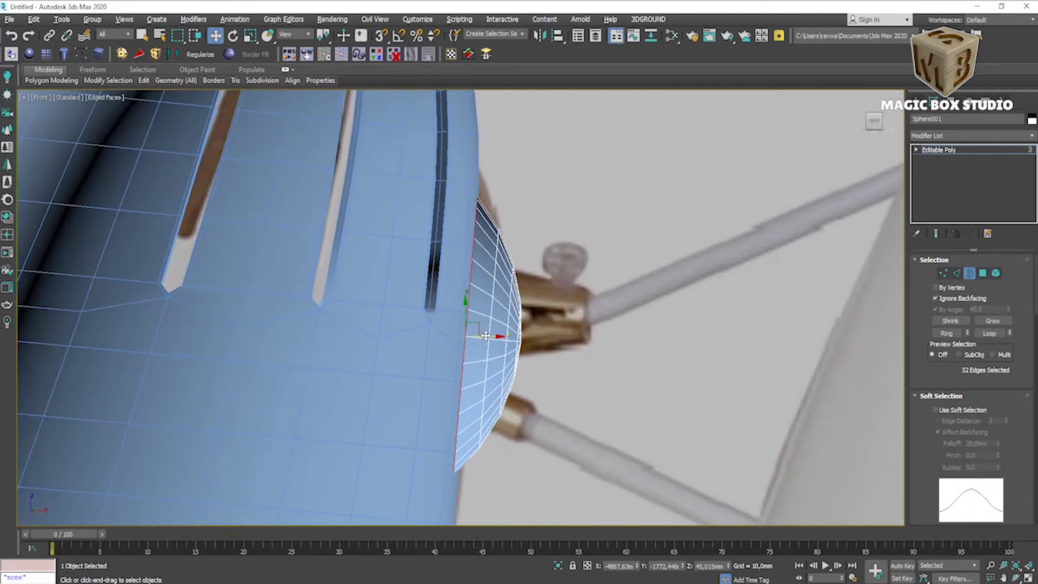
left_click_drag(485, 336, 481, 336)
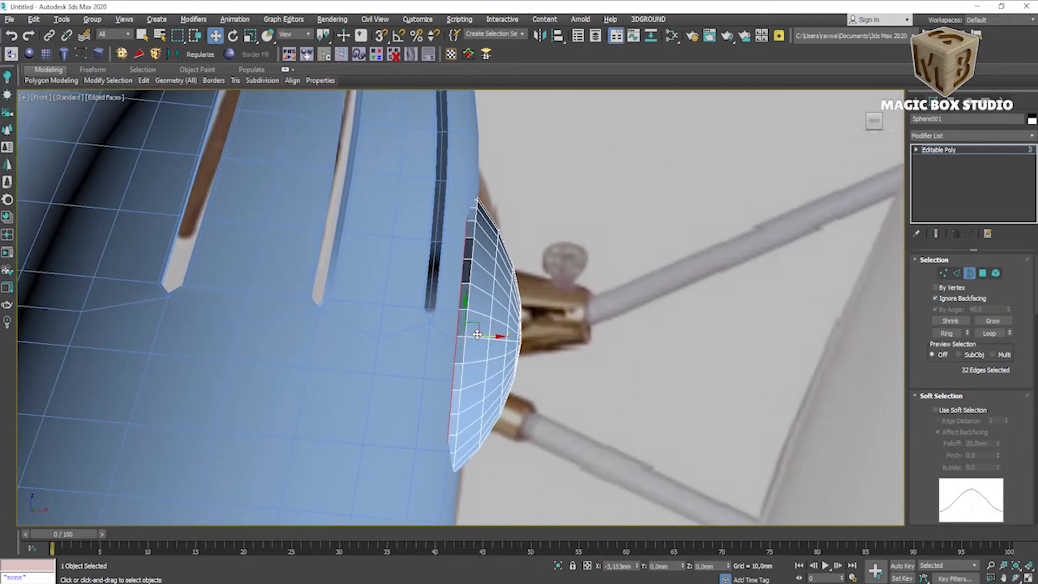
scroll(476, 331, "up", 2)
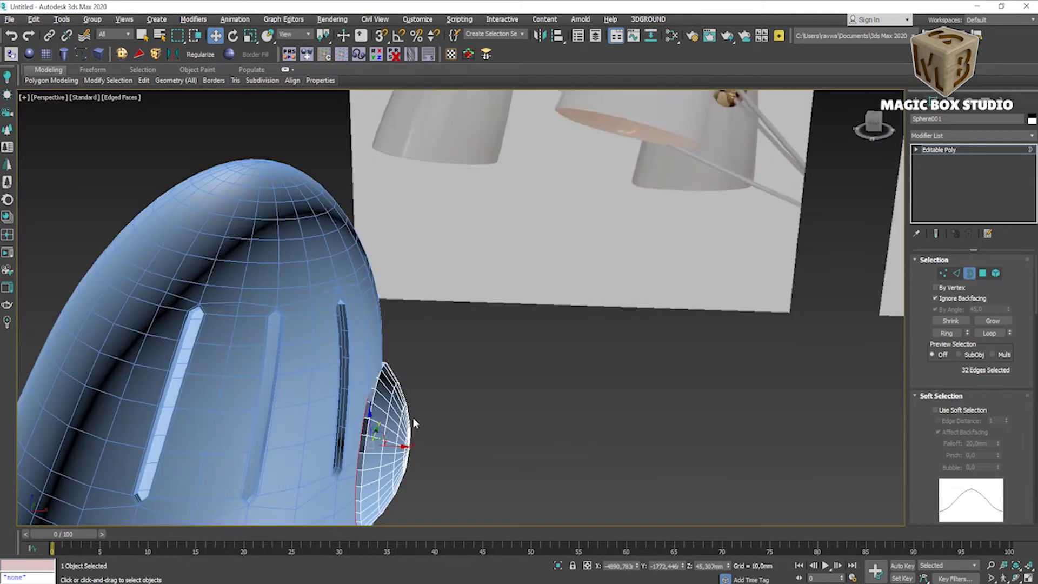
middle_click_drag(407, 376, 382, 385, "alt")
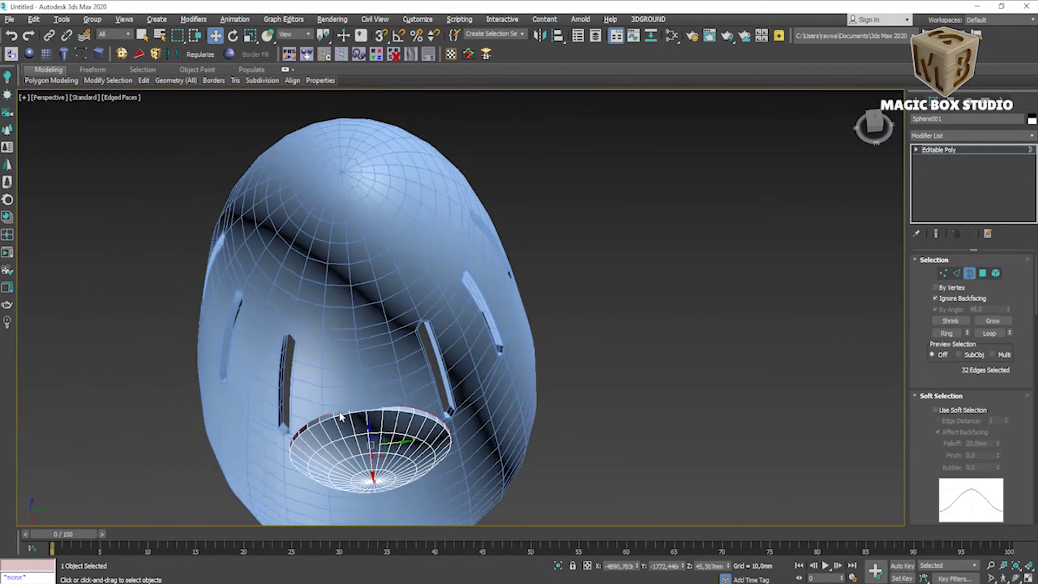
scroll(383, 385, "up", 3)
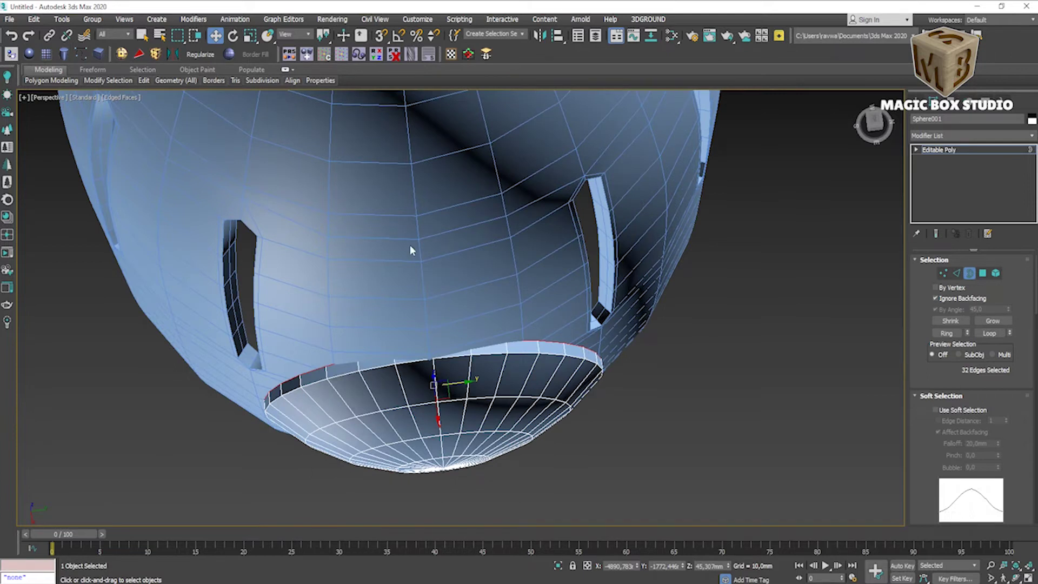
- Check the cap's rim vertices from the top view, then select the Capsule007 lamp shade
left_click(946, 276)
key("t")
scroll(426, 281, "up", 2)
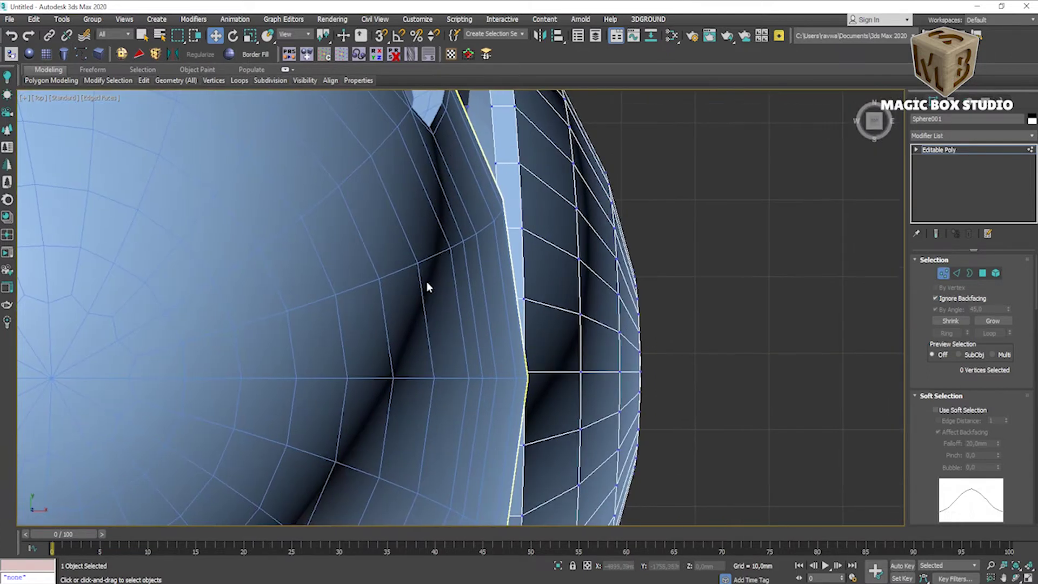
scroll(409, 322, "up", 2)
scroll(409, 323, "down", 3)
left_click(942, 273)
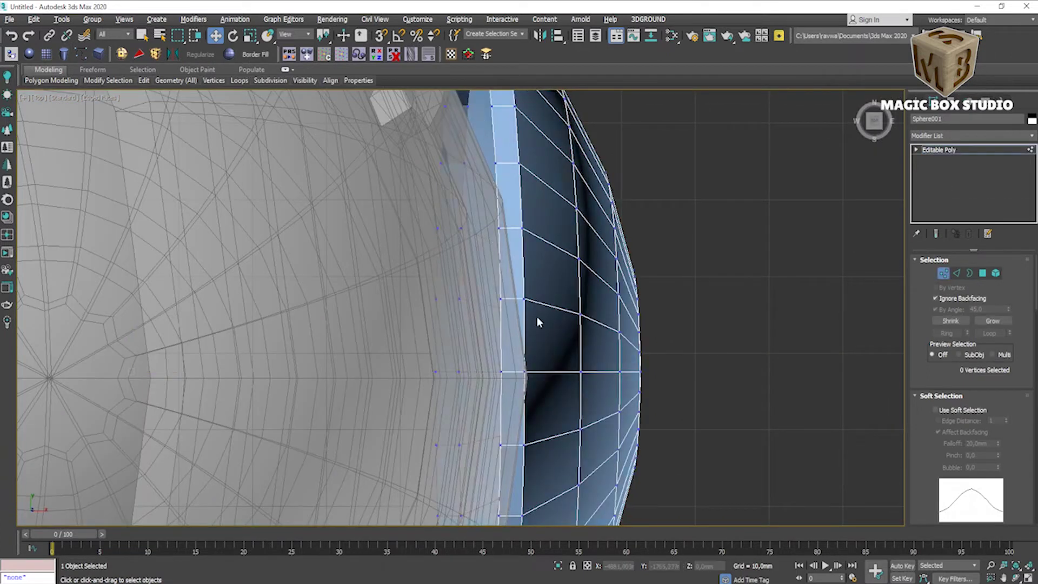
middle_click_drag(537, 316, 470, 276)
key("p")
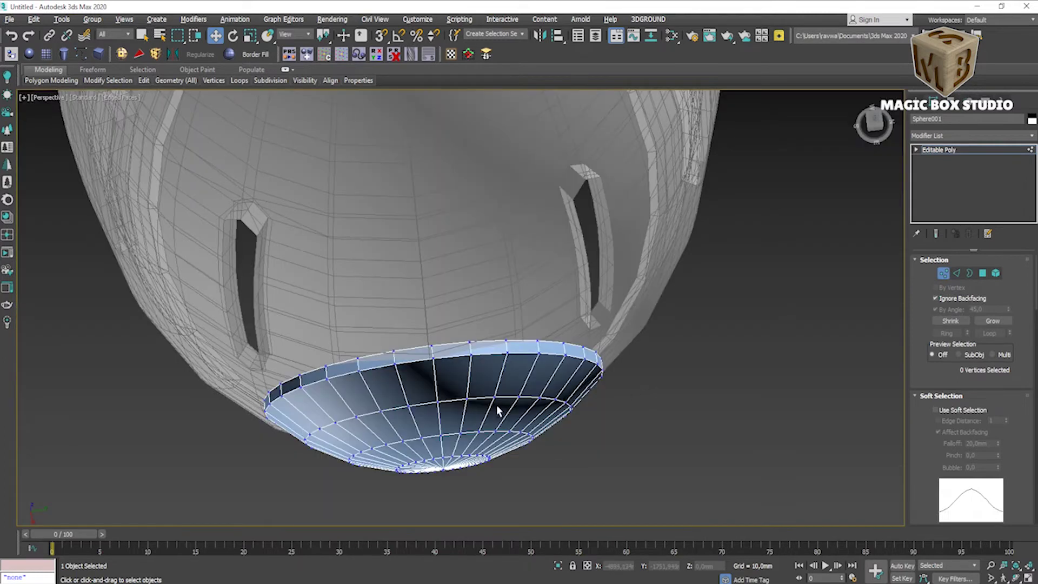
left_click(931, 149)
left_click(547, 266)
mouse_move(547, 267)
middle_mouse_down("alt")
mouse_move(441, 347)
mouse_move(540, 259)
mouse_move(421, 390)
middle_mouse_up("alt")
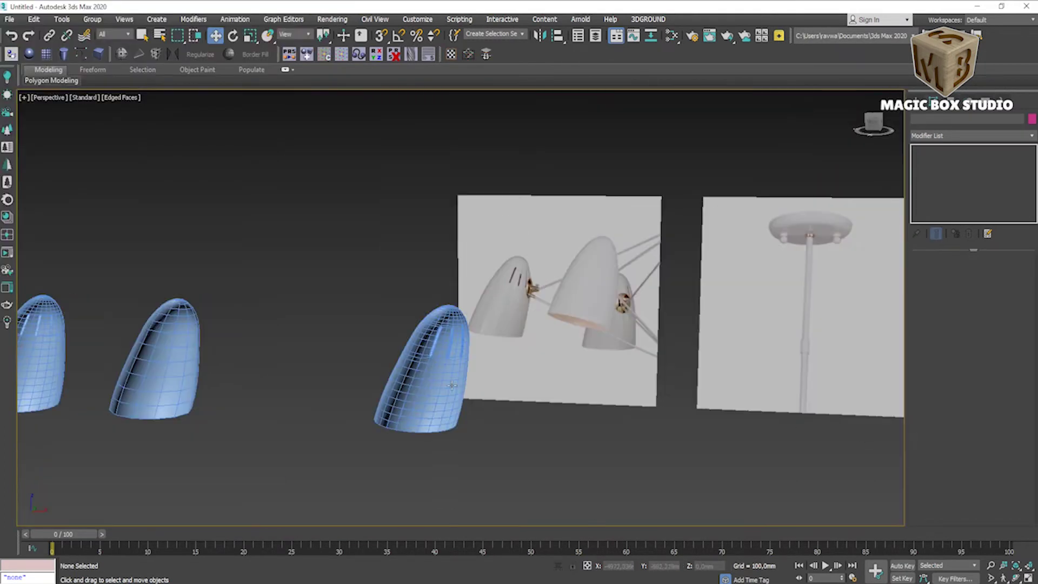
scroll(454, 345, "up", 3)
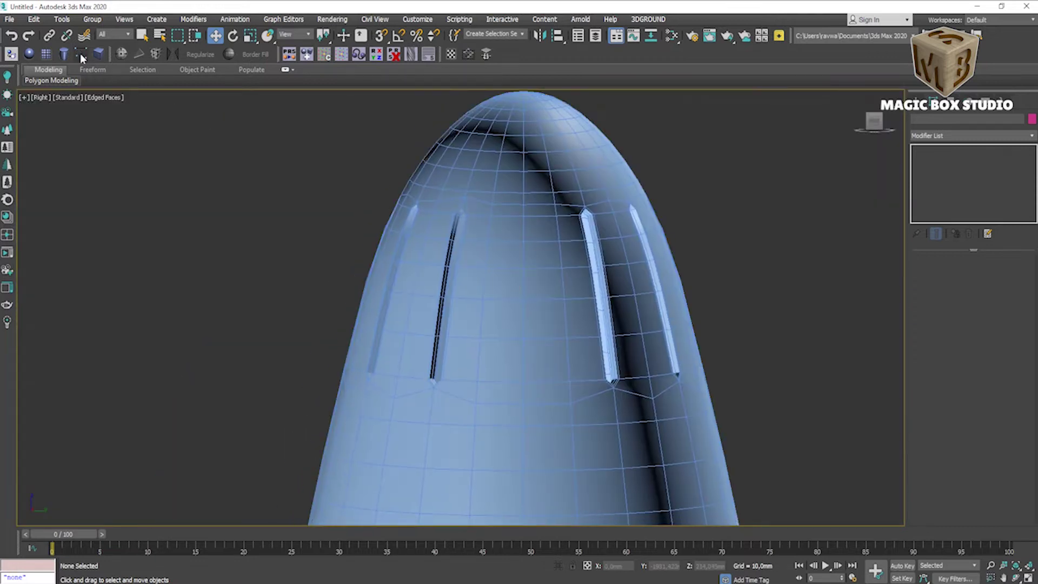
- Draw a circle of roughly 47 mm radius on the shade just below the slots in the Right view
left_click(914, 118)
left_click(950, 190)
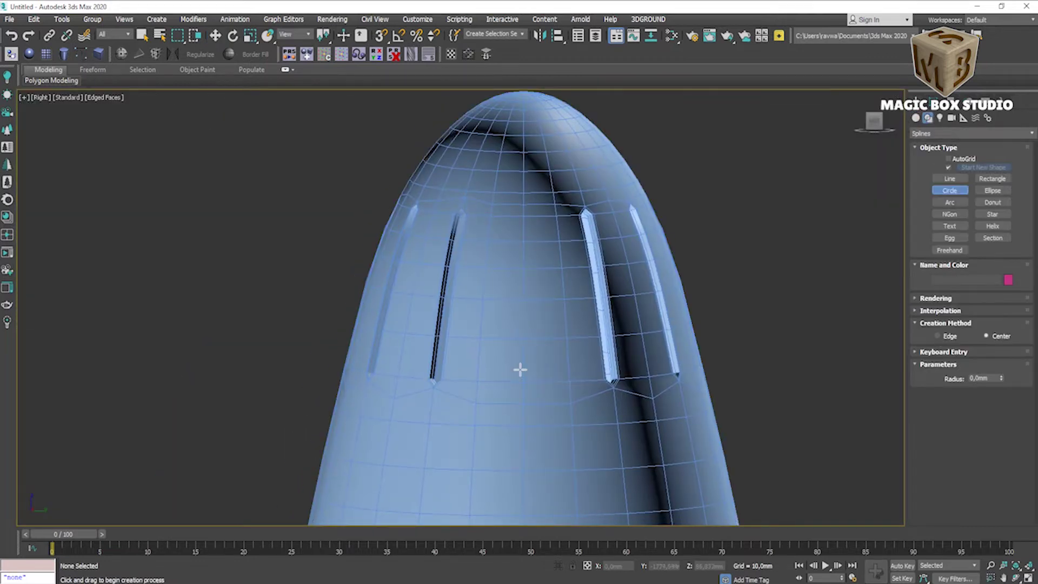
middle_click_drag(521, 335, 537, 315)
left_click_drag(543, 324, 543, 239)
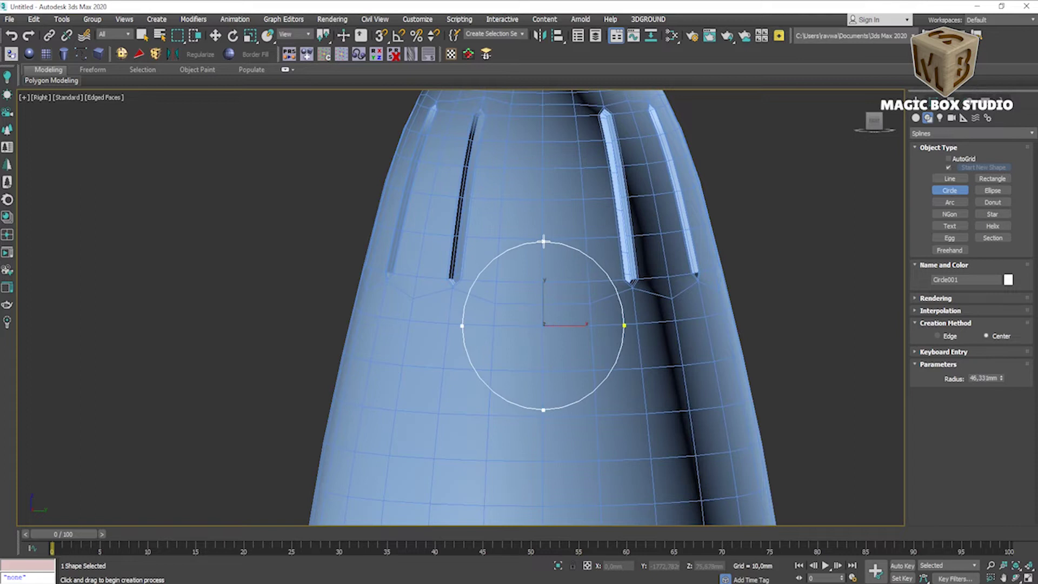
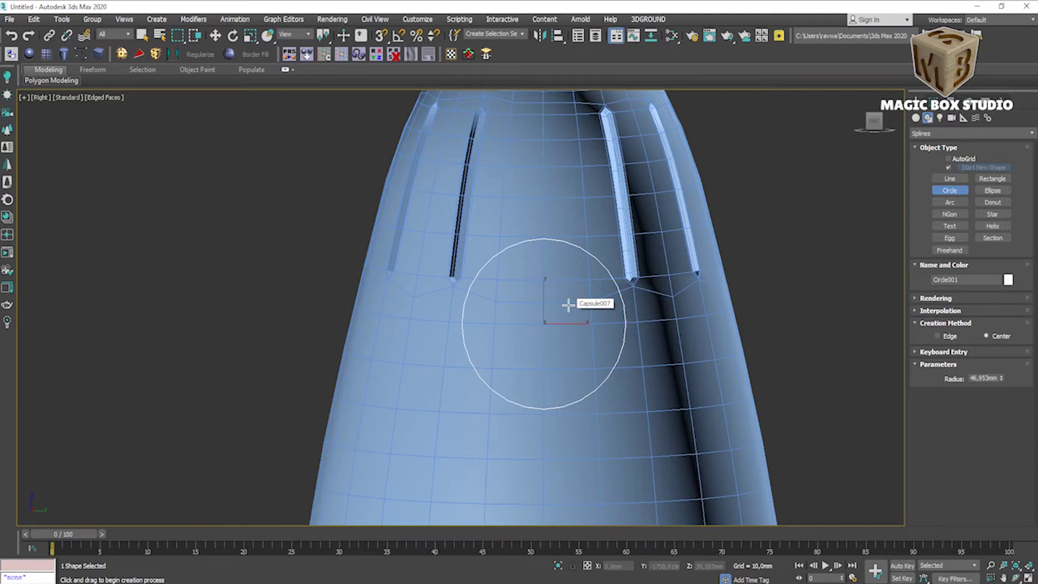
- Trace the guide circle into Capsule007's mesh with the Editable Poly Cut tool
key("w")
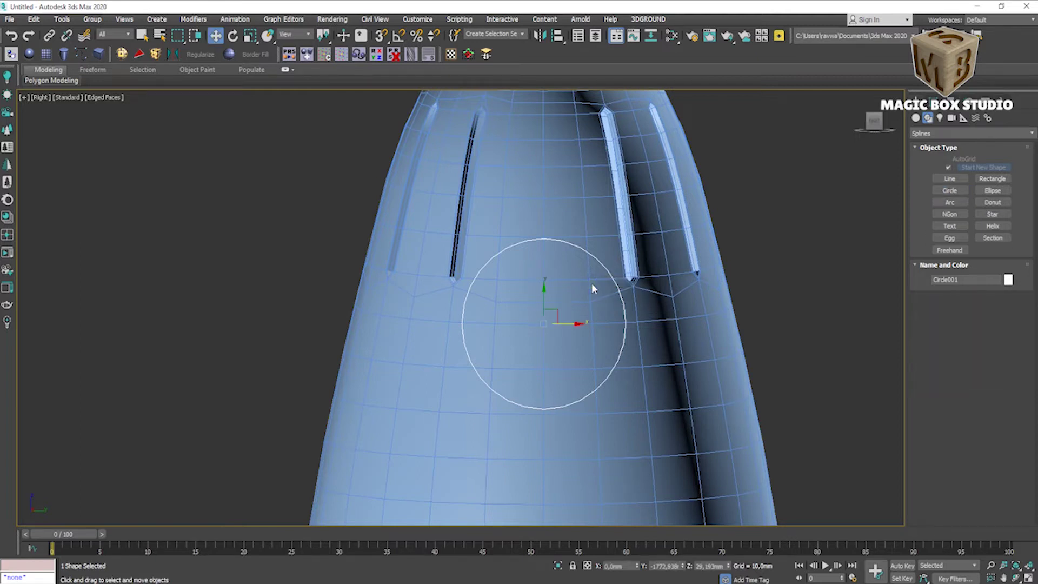
left_click(591, 211)
scroll(582, 248, "up", 5)
left_click(932, 103)
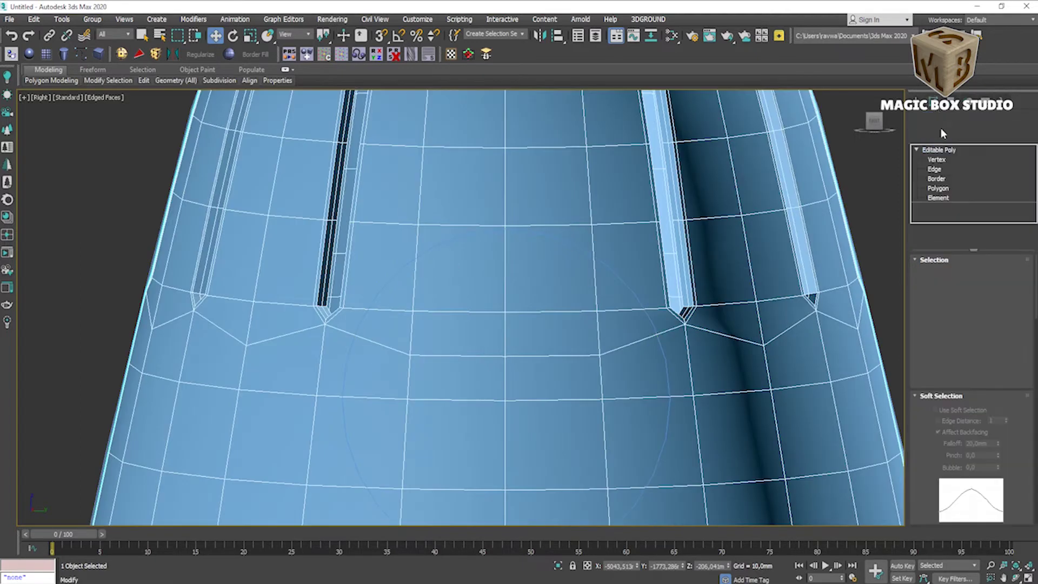
scroll(950, 425, "down", 5)
left_click(991, 451)
scroll(372, 301, "up", 2)
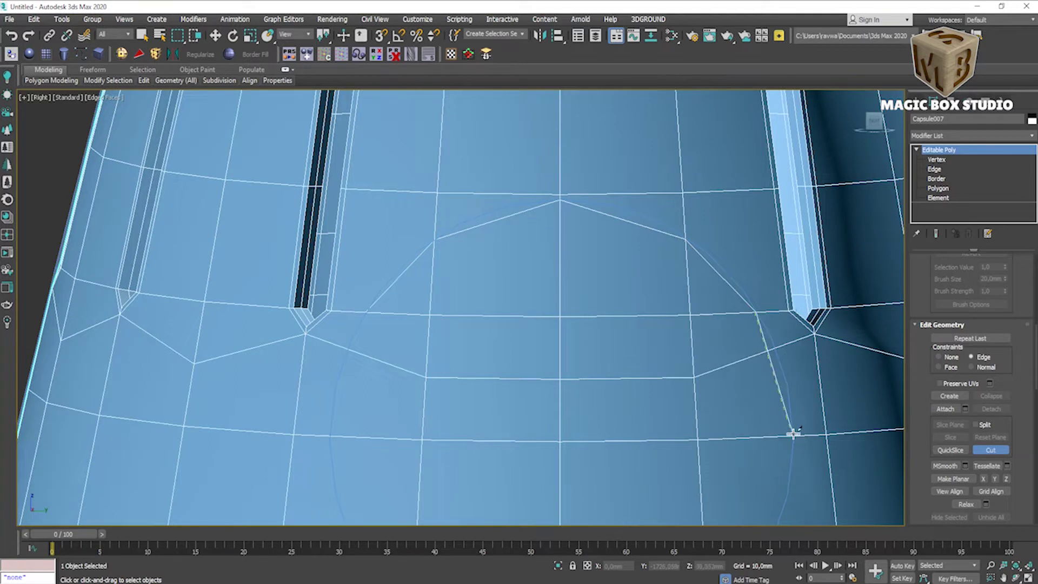
middle_click_drag(792, 430, 784, 247)
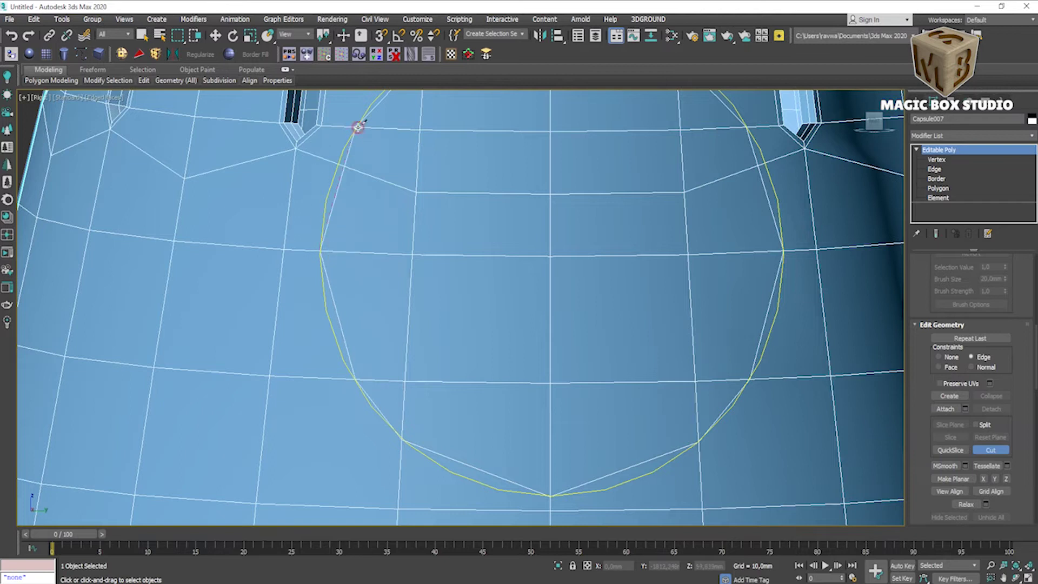
- Delete the guide circle Circle001 and reselect the lamp shade in Polygon mode
key("w")
left_click(772, 193)
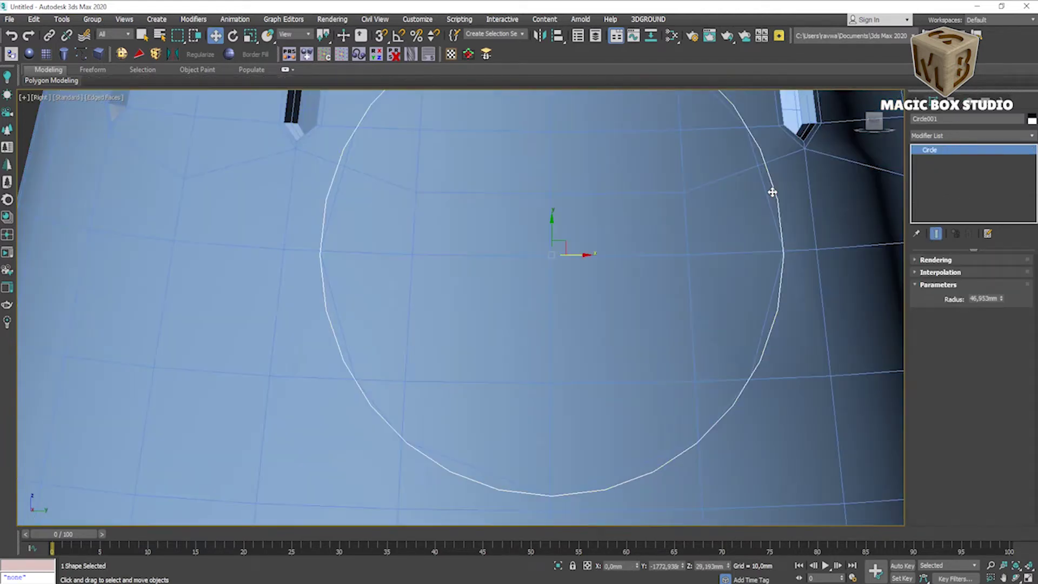
key("Delete")
left_click(709, 214)
left_click(938, 188)
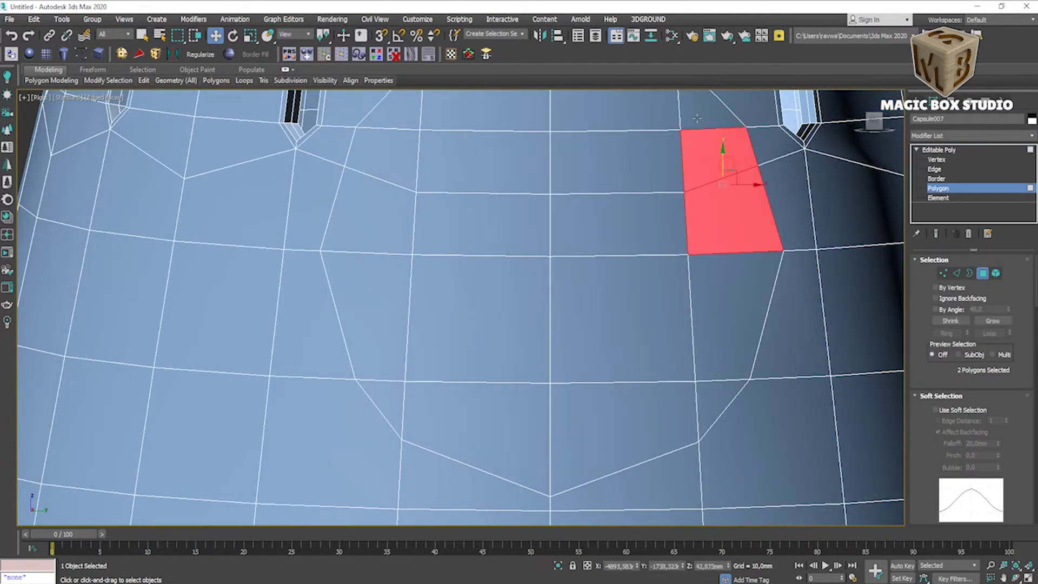
- Select the round patch of faces inside the cut circle on the shade
left_click_drag(732, 221, 412, 141)
left_click(476, 437, "ctrl")
left_click(622, 438, "ctrl")
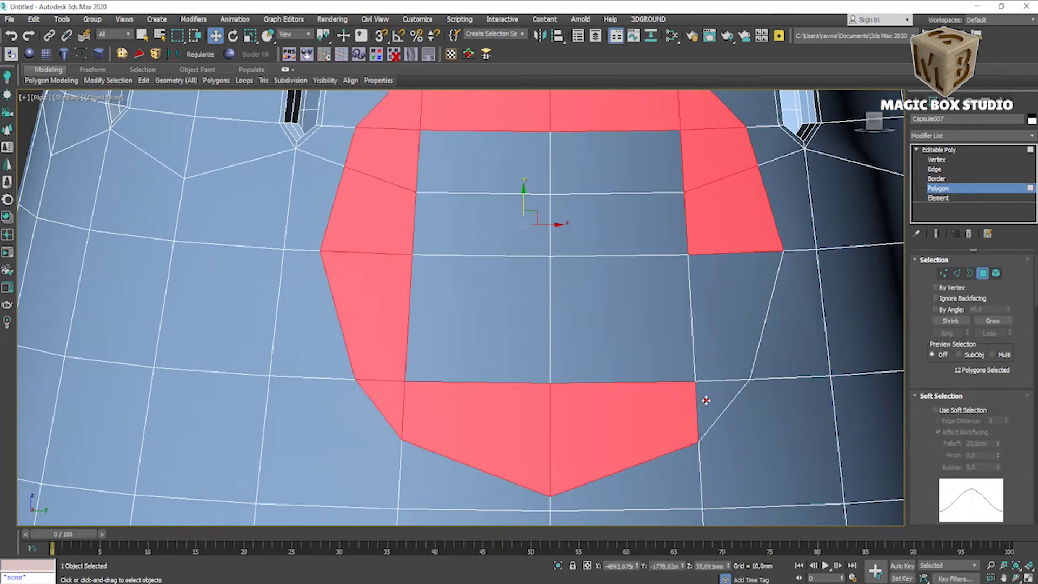
left_click(735, 335, "ctrl")
left_click(541, 313, "ctrl")
left_click(595, 216, "ctrl")
- Detach the selected faces from the shade as a separate object
key("alt+w")
key("alt+w")
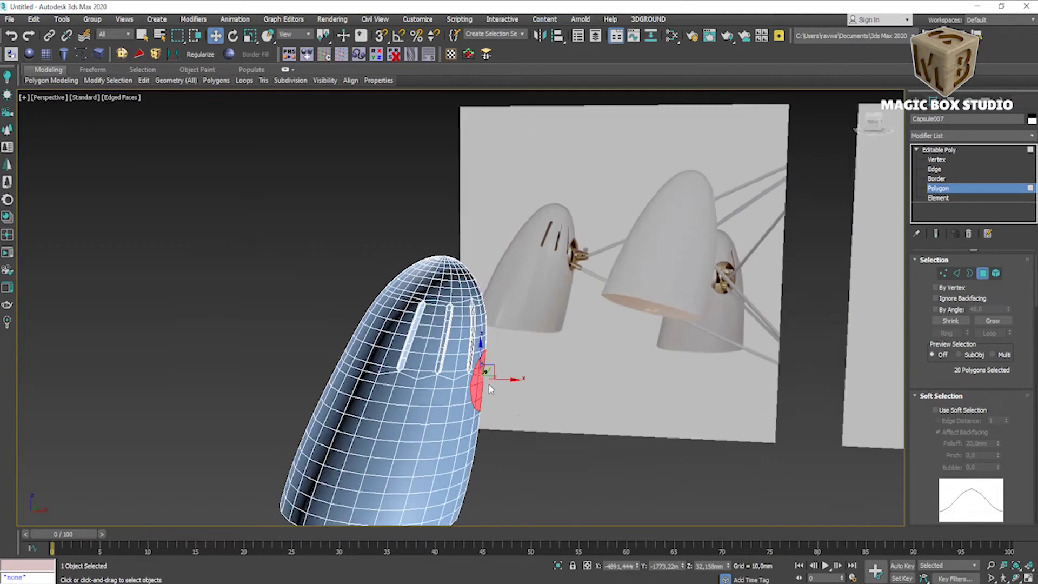
scroll(488, 383, "up", 3)
scroll(488, 384, "up", 3)
left_click_drag(990, 504, 990, 419)
scroll(990, 419, "down", 5)
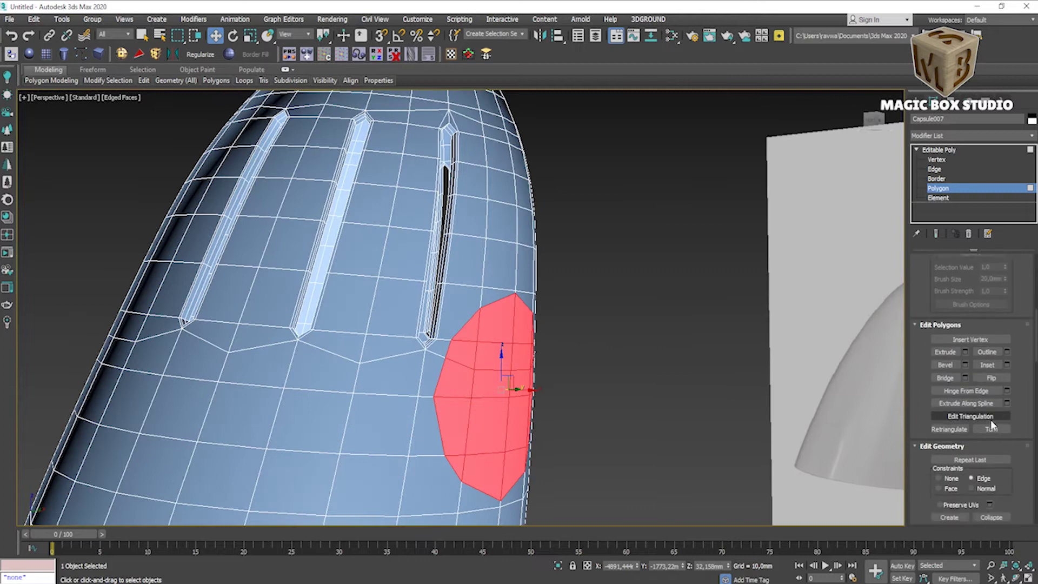
scroll(990, 418, "down", 3)
left_click(990, 444)
left_click(552, 306)
- Hide the detached patch with Hide Selection
left_click(940, 188)
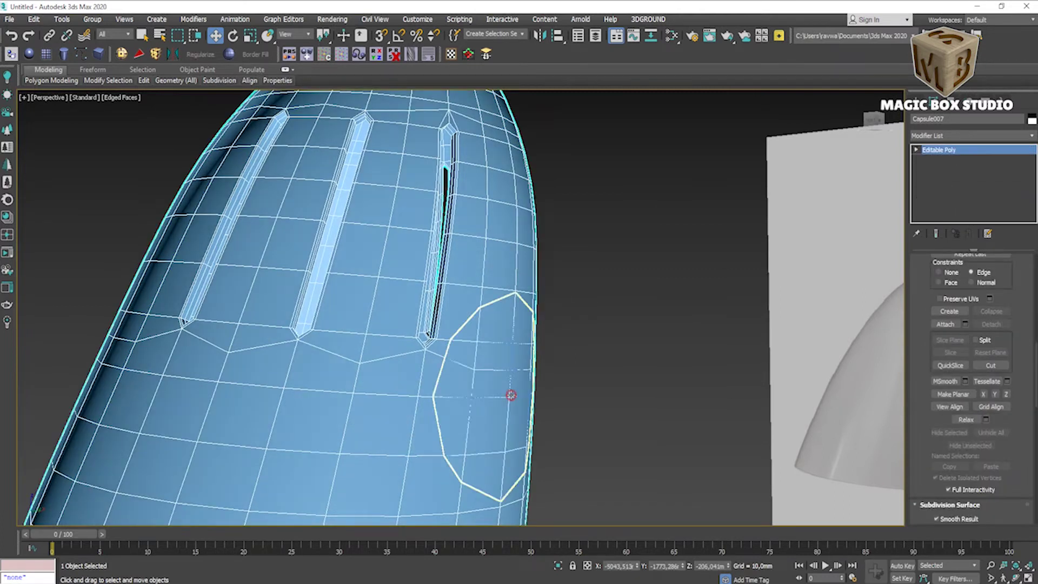
left_click(503, 394)
right_click(497, 398)
left_click(506, 359)
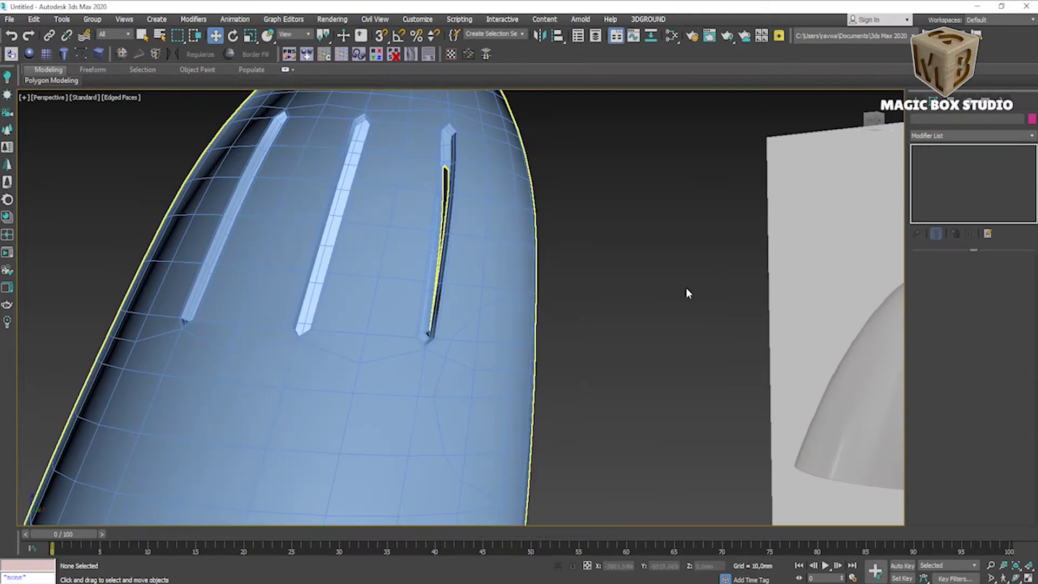
- Select the shade's 28-edge circular cut outline as a loop in Edge mode
middle_click_drag(506, 358, 595, 335)
left_click(643, 359)
key("2")
scroll(634, 322, "up", 3)
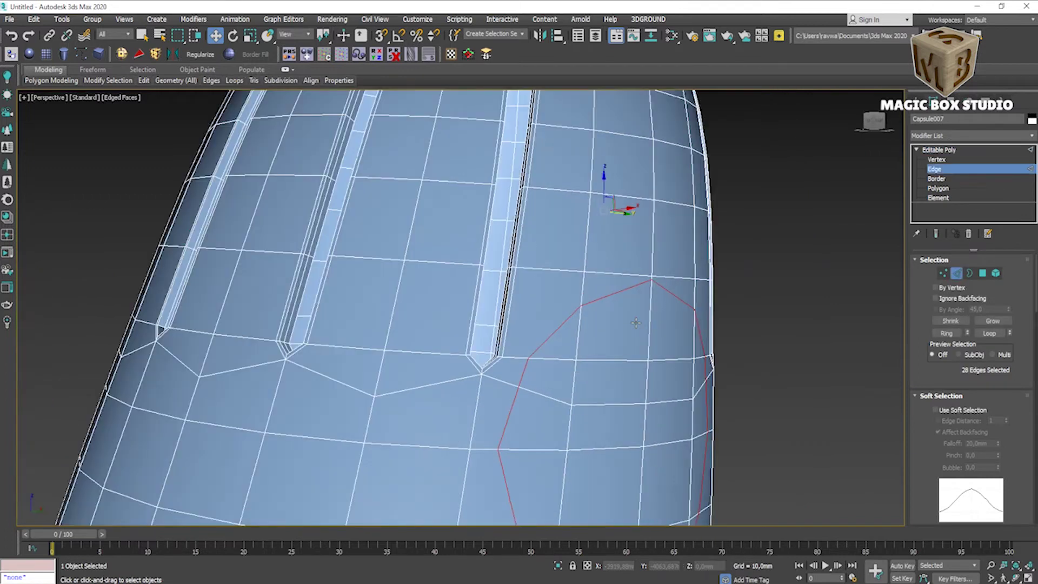
- Unhide Object001 and turn on NURMS smoothing for the patch
right_click(638, 332)
left_click(656, 272)
left_click(632, 318)
key("ctrl+BackSpace")
scroll(632, 317, "up", 2)
mouse_move(608, 321)
middle_mouse_down("alt")
mouse_move(639, 382)
mouse_move(572, 265)
middle_mouse_up("alt")
- Extrude the patch's open border into a rim, scale it, and make it planar
left_click(956, 273)
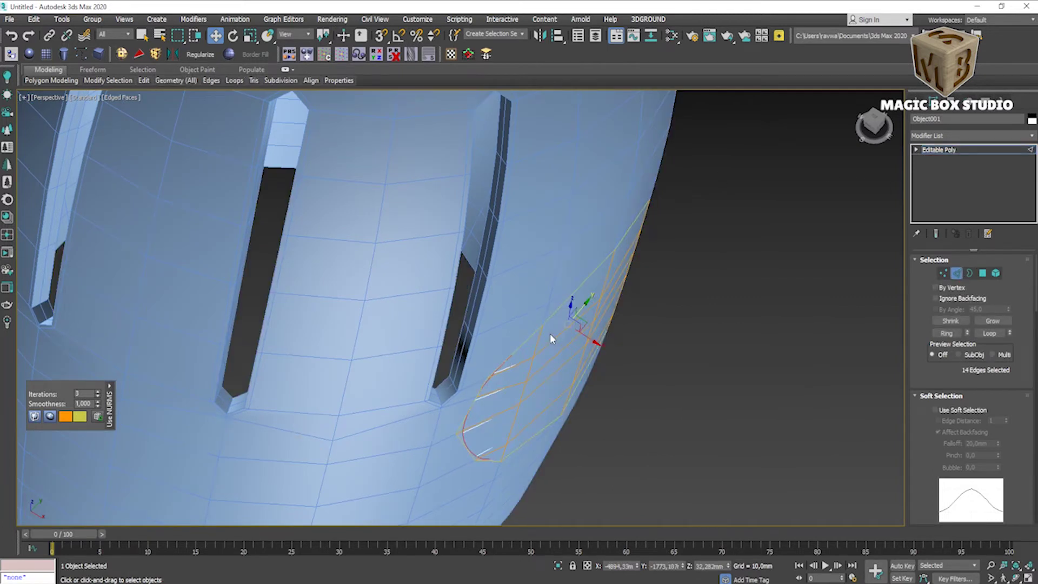
scroll(550, 333, "up", 3)
scroll(973, 379, "down", 5)
left_click_drag(595, 340, 608, 349, "shift")
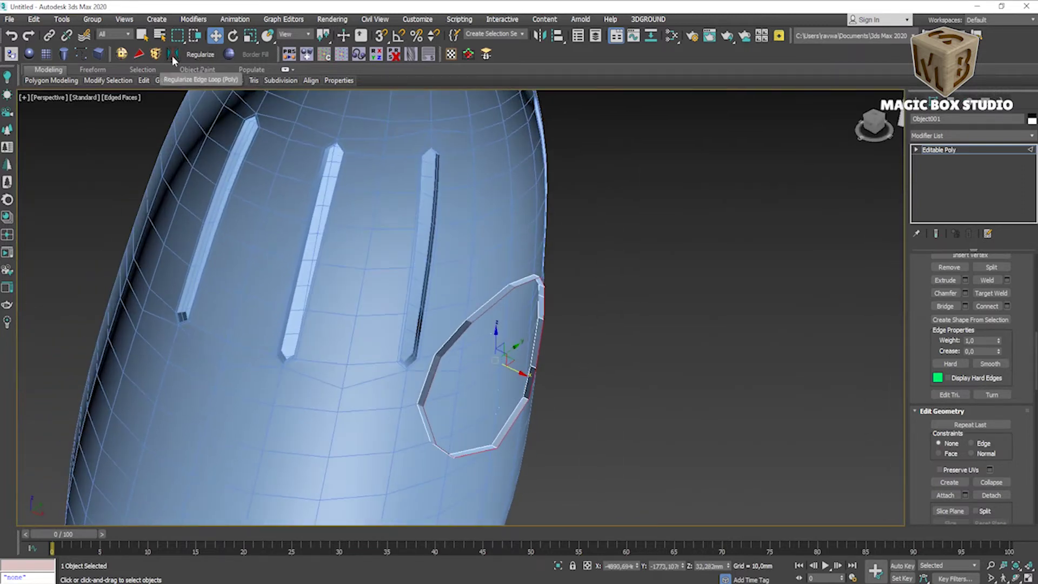
left_click(249, 36)
mouse_move(519, 351)
middle_mouse_down("alt")
mouse_move(489, 358)
mouse_move(494, 378)
mouse_move(559, 384)
mouse_move(540, 361)
middle_mouse_up("alt")
scroll(912, 435, "down", 3)
scroll(921, 373, "down", 3)
left_click(946, 397)
- Scale and position the flat rim beside the brass fitting in the reference
mouse_move(542, 394)
middle_mouse_down("alt")
mouse_move(389, 407)
mouse_move(582, 406)
middle_mouse_up("alt")
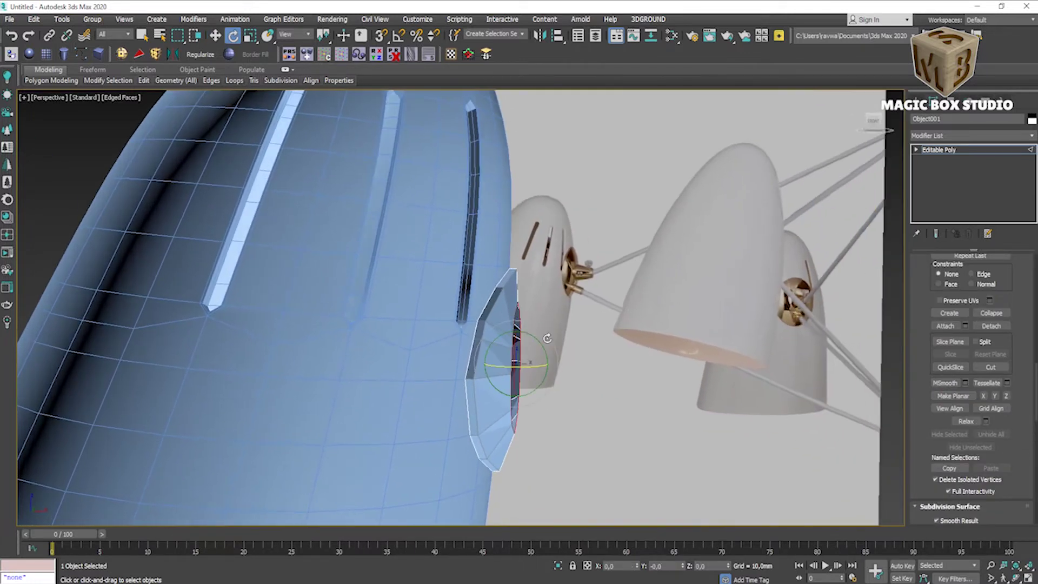
key("f")
mouse_move(521, 330)
middle_mouse_down()
mouse_move(555, 214)
mouse_move(573, 267)
middle_mouse_up()
key("alt+w")
key("alt+w")
mouse_move(647, 372)
middle_mouse_down()
mouse_move(526, 427)
mouse_move(480, 417)
mouse_move(612, 390)
mouse_move(592, 316)
mouse_move(510, 384)
mouse_move(481, 376)
mouse_move(531, 421)
middle_mouse_up()
scroll(480, 417, "down", 2)
key("r")
scroll(511, 384, "up", 3)
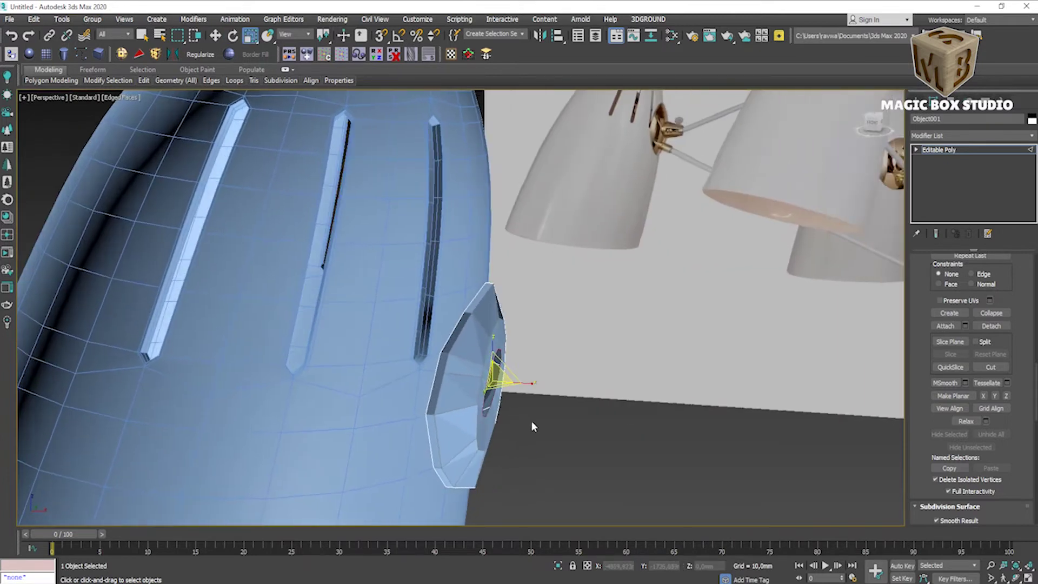
key("w")
- Rotate the flared rim to match the reference fitting's angle
scroll(507, 381, "up", 2)
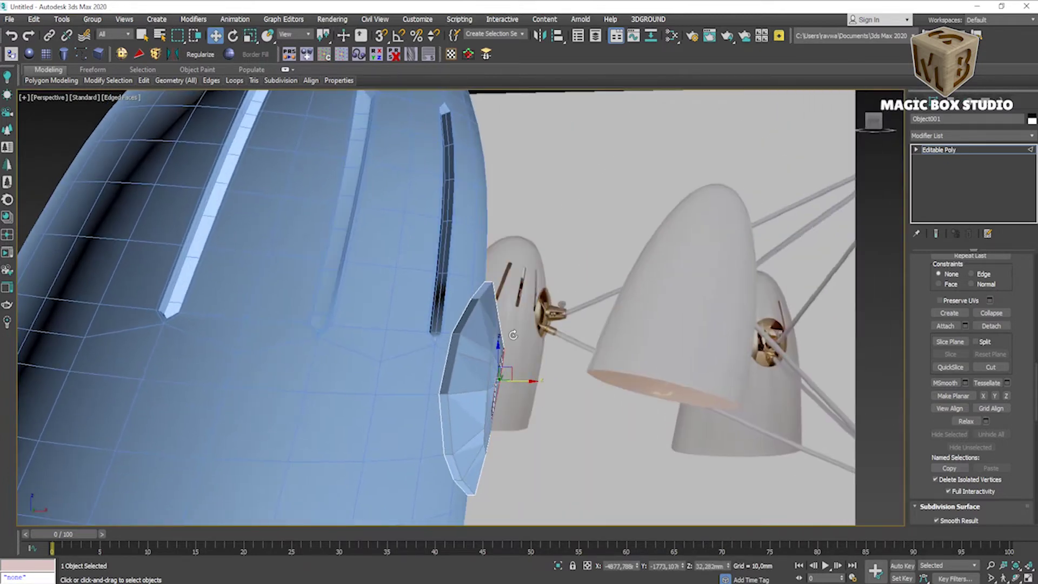
key("e")
key("alt+w")
scroll(591, 207, "up", 2)
key("alt+w")
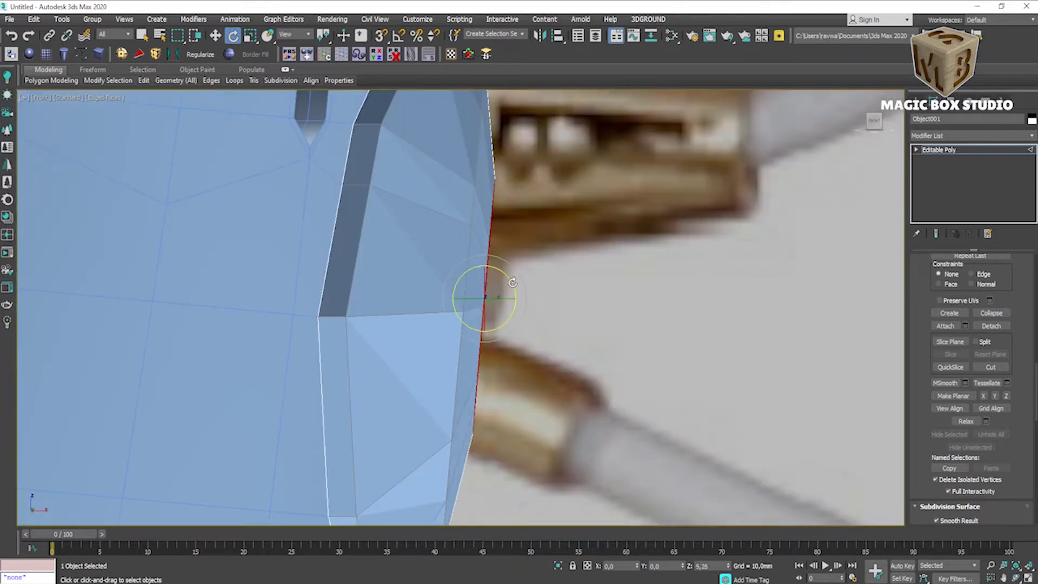
scroll(511, 283, "down", 3)
key("p")
mouse_move(486, 301)
middle_mouse_down("alt")
mouse_move(505, 402)
mouse_move(709, 318)
mouse_move(614, 345)
mouse_move(463, 359)
middle_mouse_up("alt")
scroll(464, 359, "up", 2)
- Shift-drag the open border outward along X into a short stem
key("w")
mouse_move(414, 309)
middle_mouse_down("alt")
mouse_move(486, 351)
mouse_move(441, 314)
middle_mouse_up("alt")
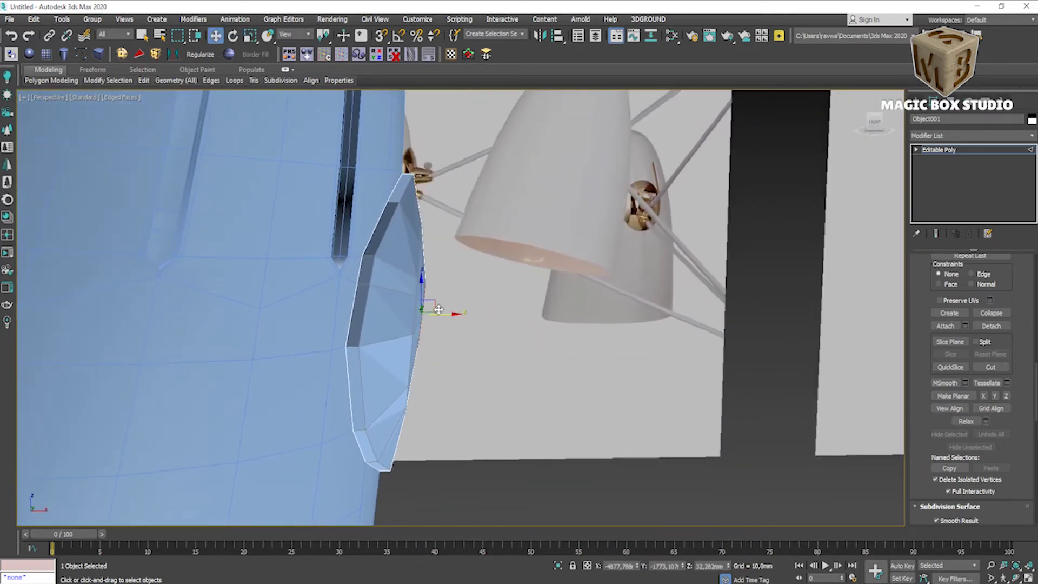
key("f")
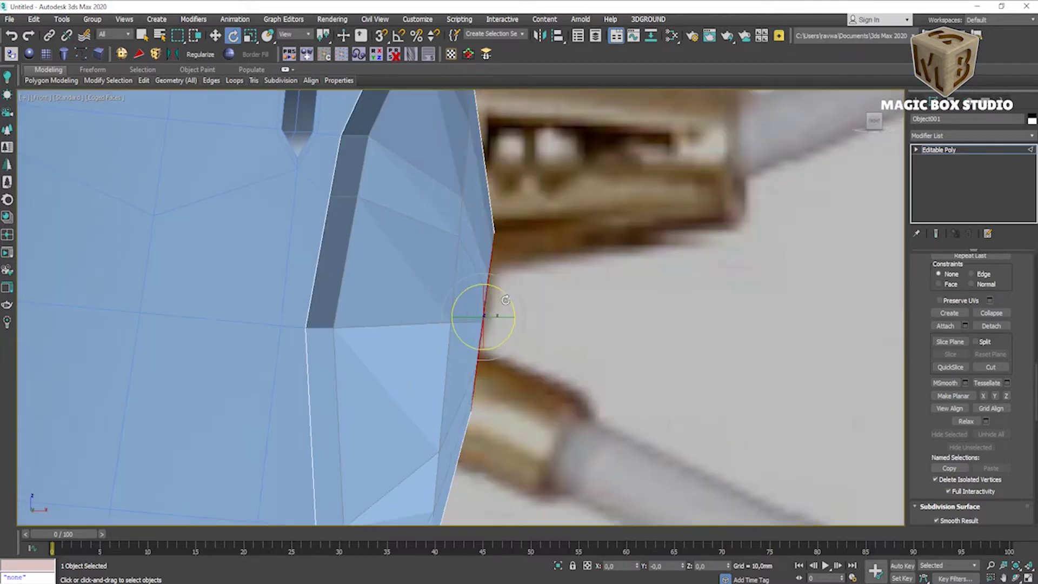
scroll(510, 296, "down", 3)
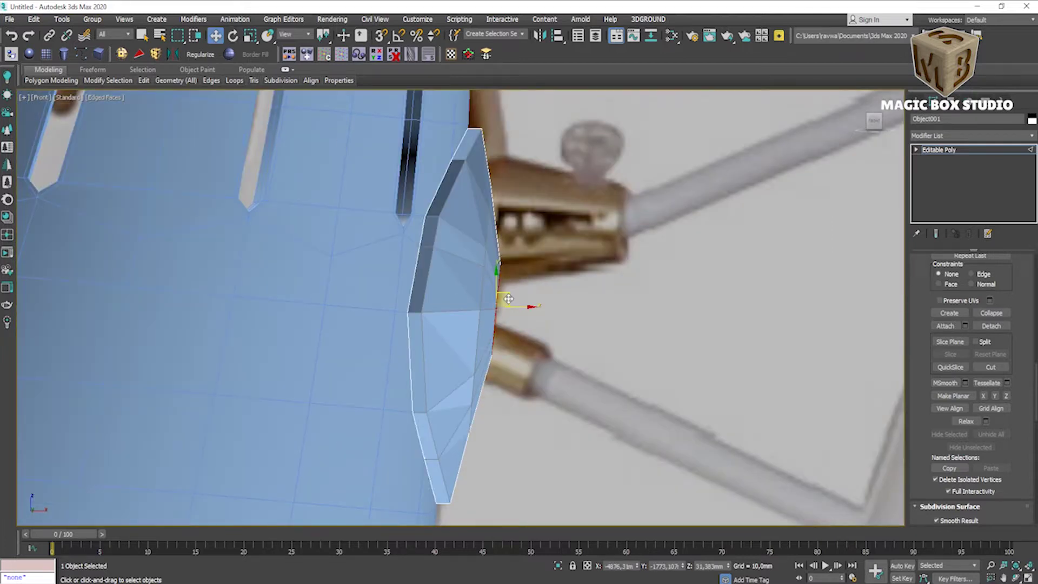
left_click_drag(509, 298, 678, 321, "shift")
key("p")
scroll(679, 333, "down", 5)
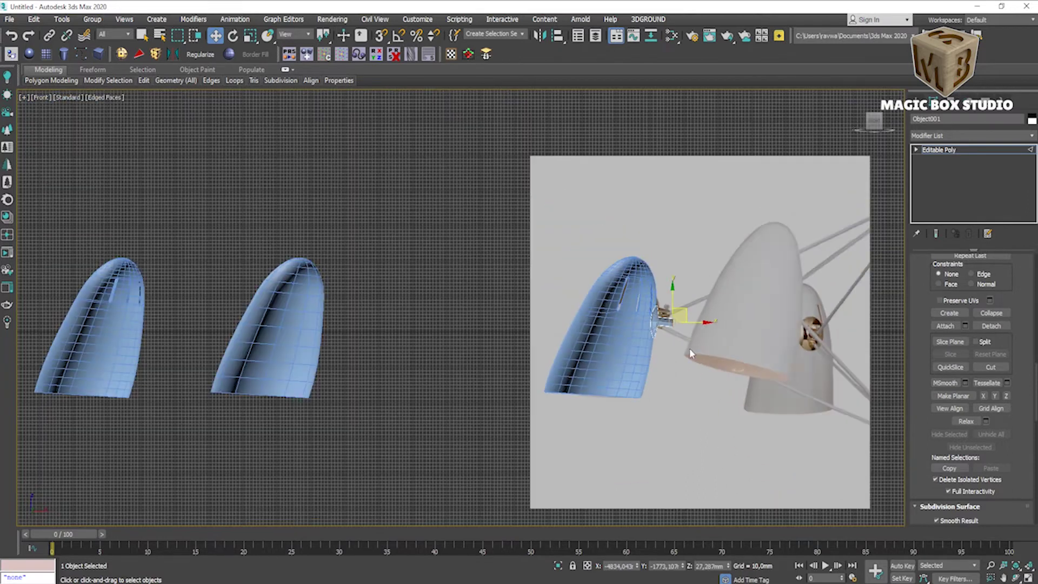
- Shorten the collar's stem by moving its end faces inward in Perspective
middle_click_drag(683, 343, 682, 350, "alt")
scroll(682, 351, "up", 5)
scroll(683, 355, "down", 3)
scroll(656, 373, "up", 8)
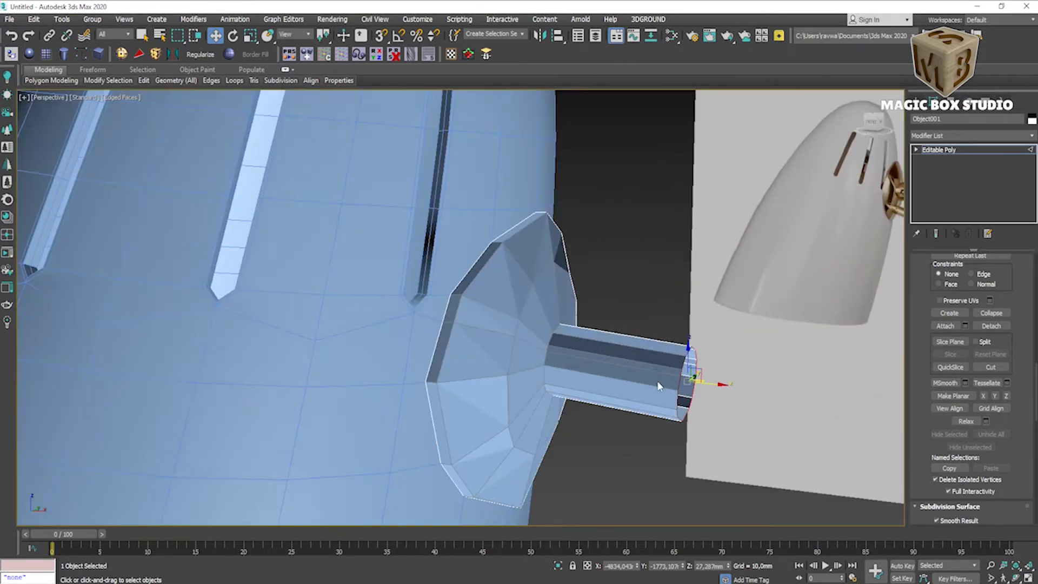
middle_click_drag(680, 391, 677, 374, "alt")
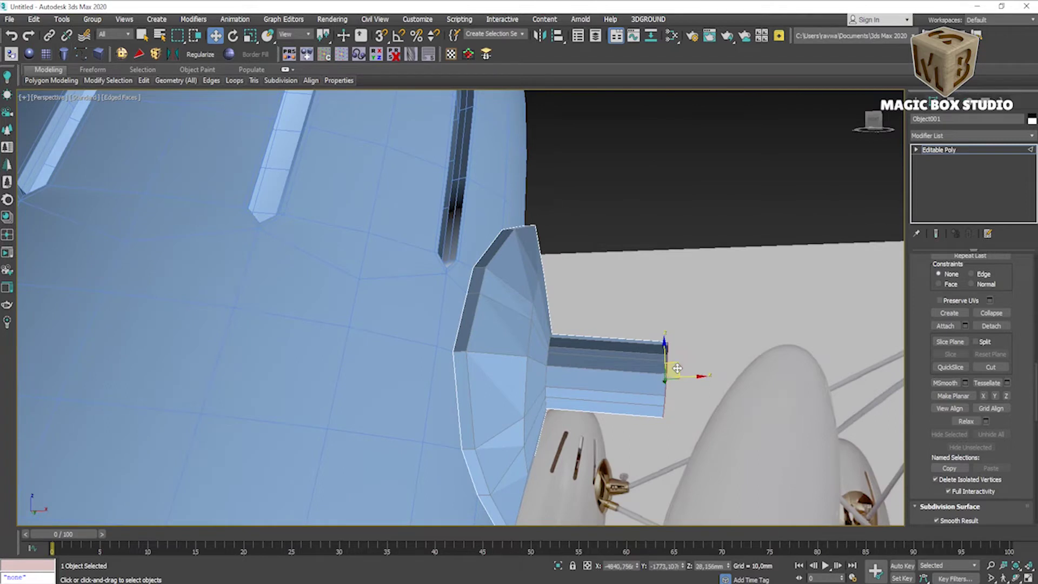
middle_click_drag(705, 409, 670, 408, "alt")
scroll(670, 408, "down", 4)
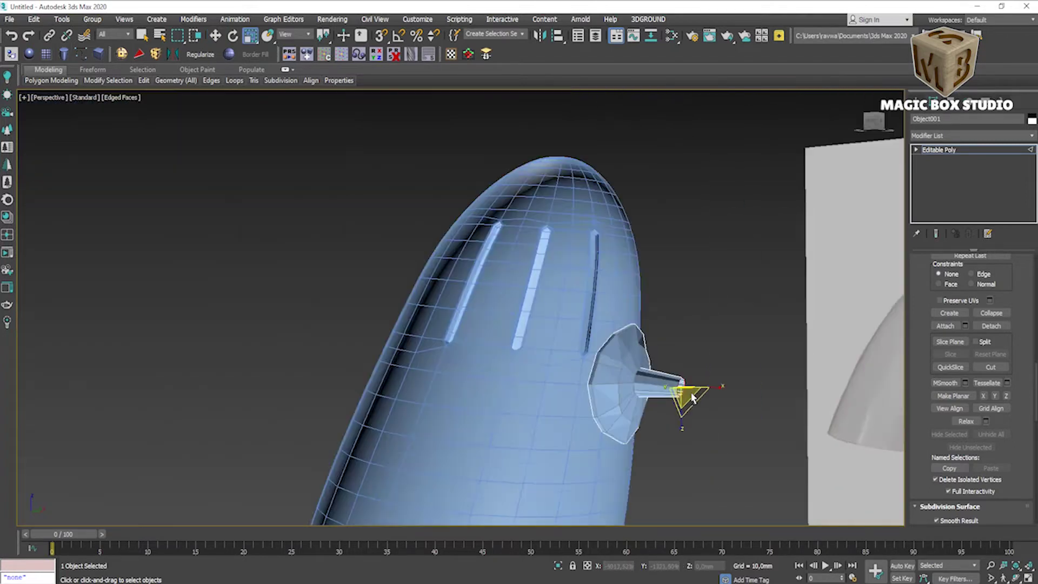
scroll(669, 409, "down", 3)
scroll(670, 409, "up", 4)
scroll(647, 369, "up", 4)
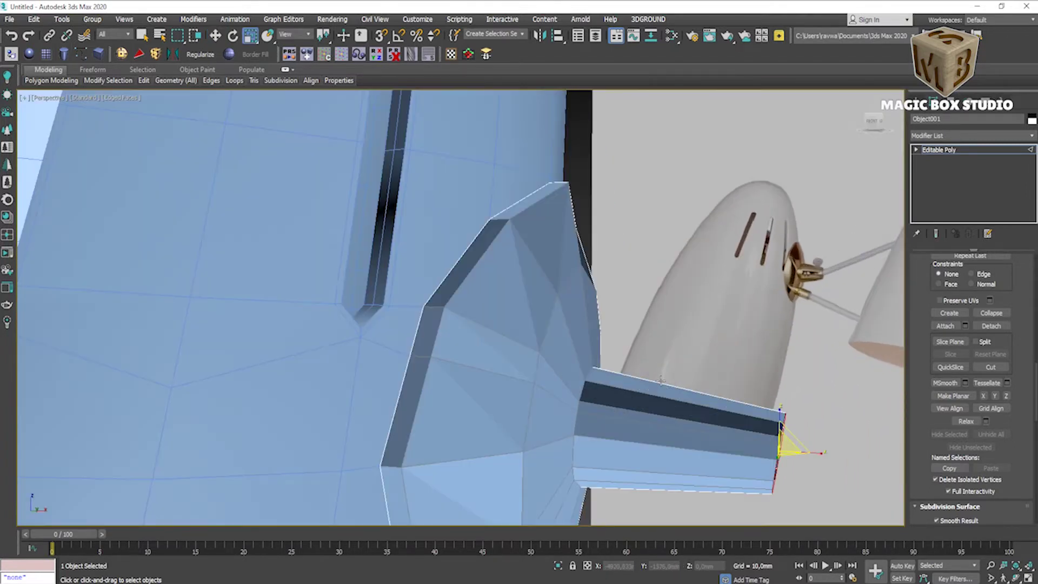
left_click_drag(799, 444, 730, 434)
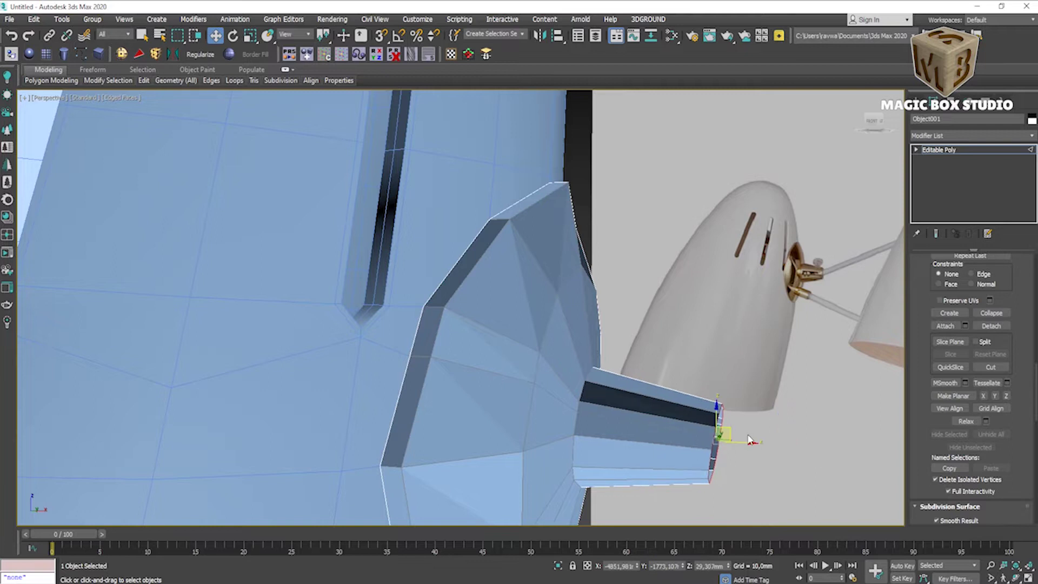
- Nudge the stem end slightly down in Front view, then preview it with NURMS smoothing
key("r")
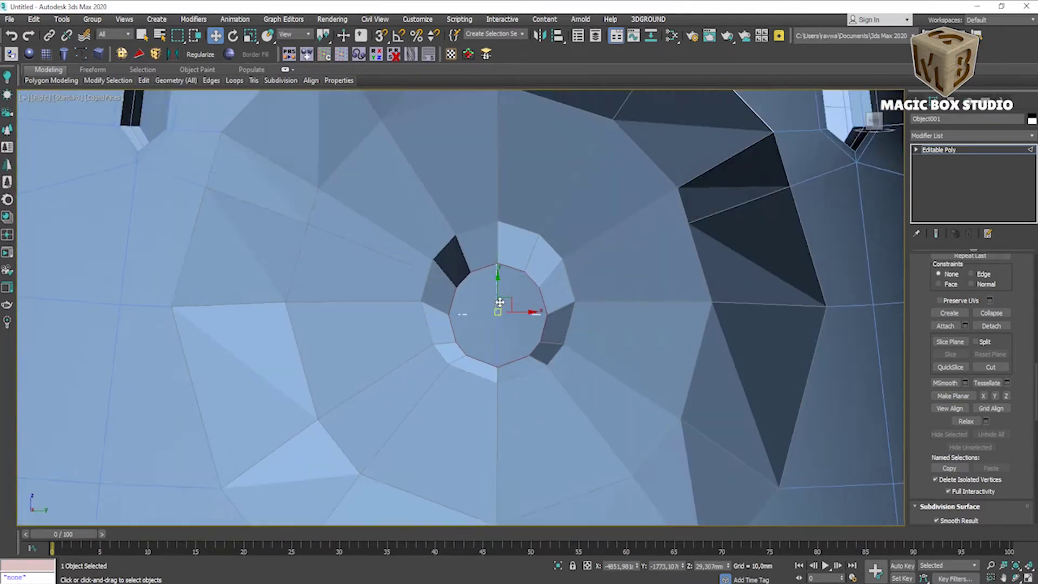
key("alt+w")
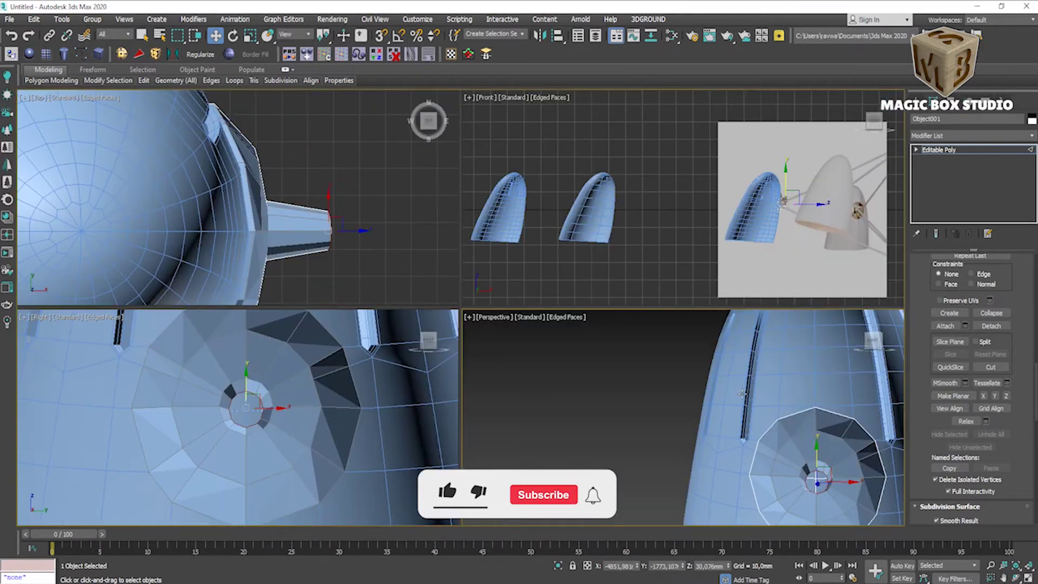
key("alt+w")
key("f")
key("z")
left_click_drag(658, 308, 661, 314)
key("p")
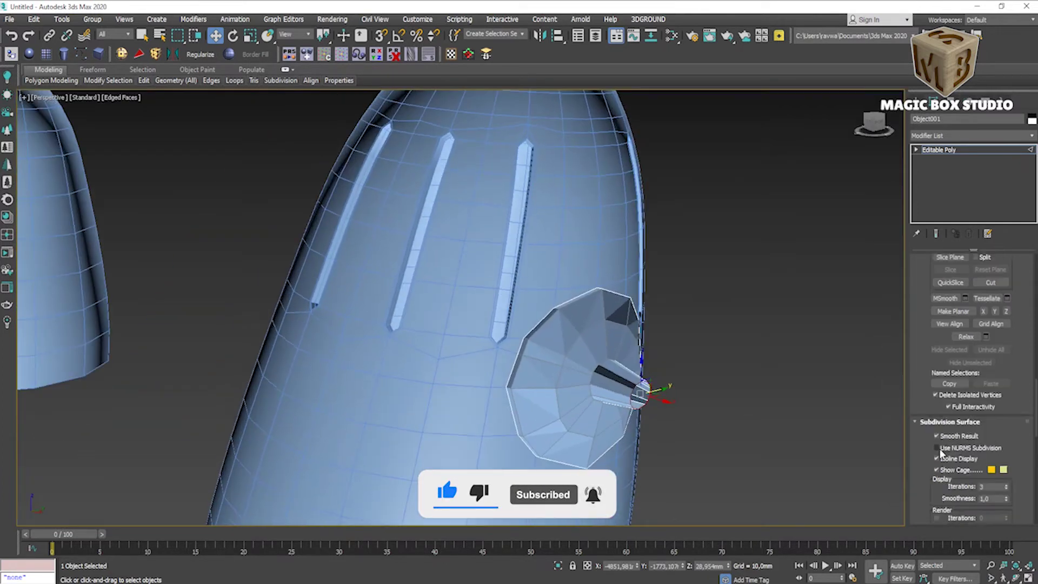
scroll(935, 414, "down", 3)
left_click(935, 414)
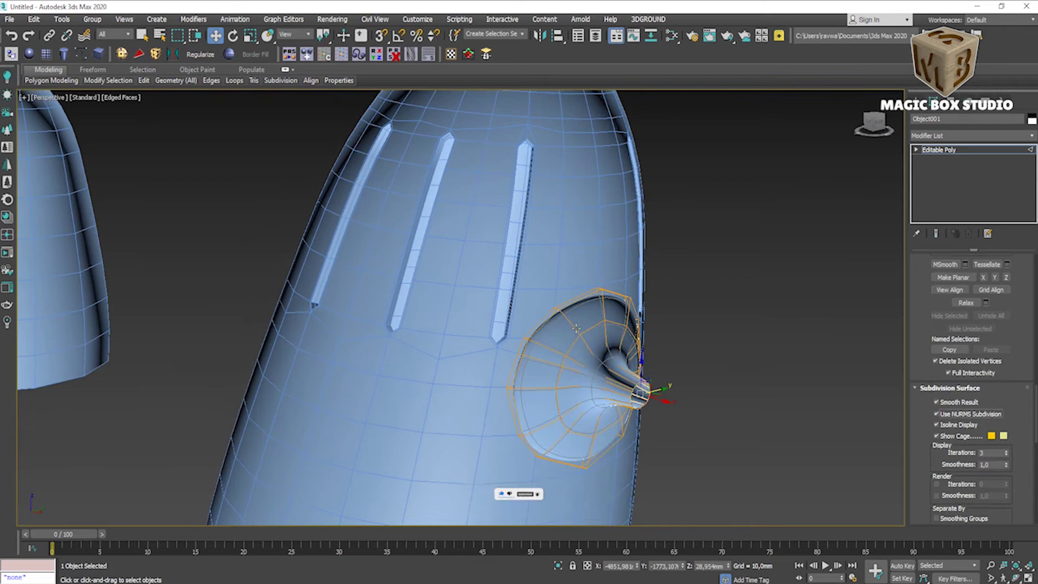
- Turn NURMS smoothing back off to inspect the collar's coarse mesh
scroll(962, 378, "down", 3)
mouse_move(794, 241)
middle_mouse_down("alt")
mouse_move(676, 312)
mouse_move(660, 301)
mouse_move(637, 324)
middle_mouse_up("alt")
mouse_move(876, 290)
middle_mouse_down("alt")
mouse_move(603, 386)
mouse_move(674, 400)
middle_mouse_up("alt")
scroll(942, 332, "up", 2)
scroll(920, 339, "up", 3)
left_click(936, 344)
scroll(790, 333, "down", 2)
scroll(790, 334, "up", 2)
scroll(768, 338, "down", 5)
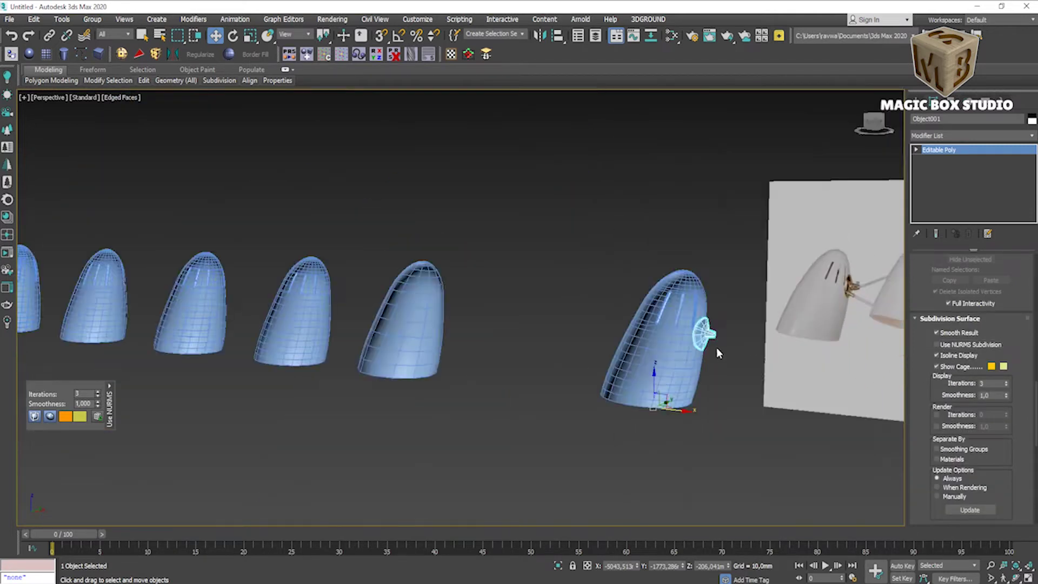
scroll(748, 342, "up", 3)
scroll(739, 331, "up", 2)
scroll(739, 331, "up", 4)
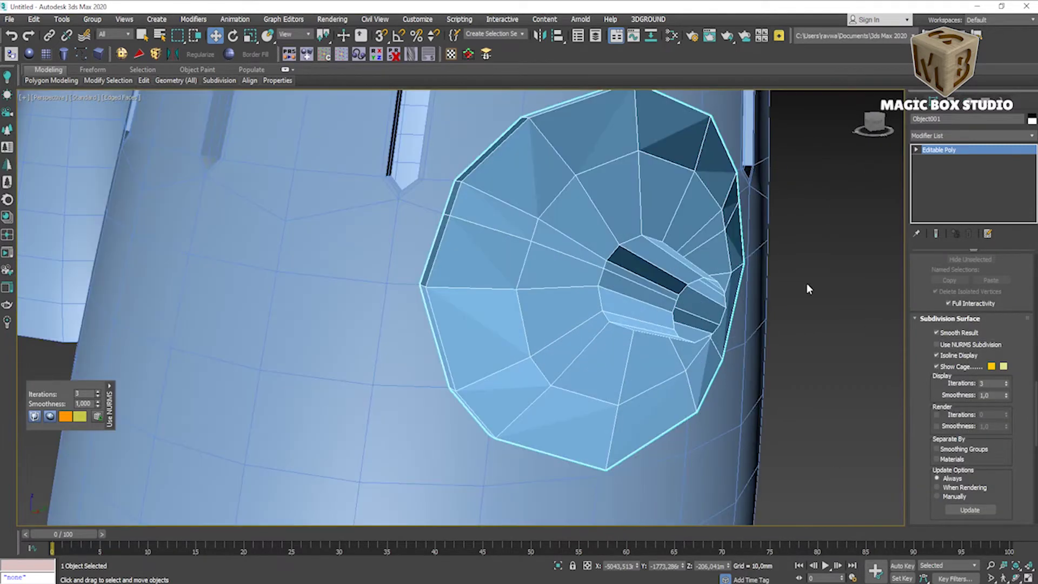
- Select the fitting's inner opening border in Border mode
key("3")
left_click(915, 149)
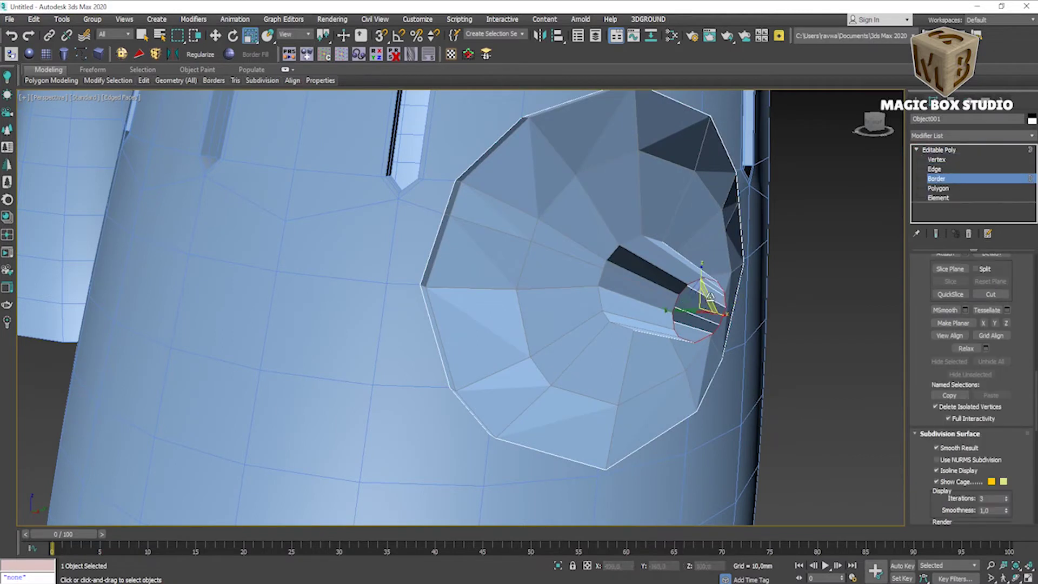
scroll(699, 308, "down", 5)
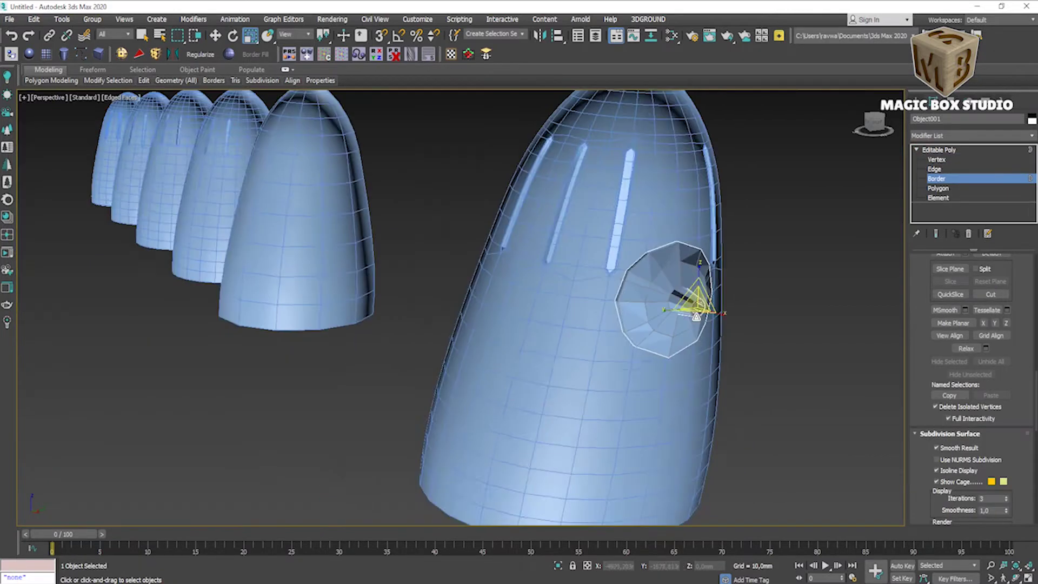
scroll(691, 314, "down", 2)
scroll(686, 318, "down", 4)
scroll(684, 320, "up", 3)
scroll(684, 320, "up", 1)
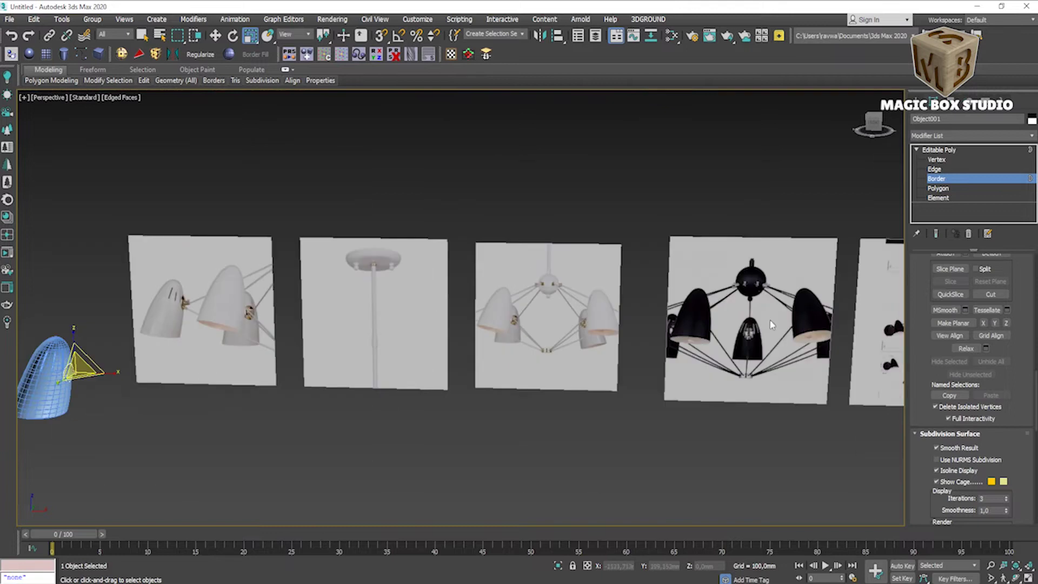
scroll(649, 346, "up", 3)
scroll(602, 380, "up", 2)
scroll(766, 323, "down", 2)
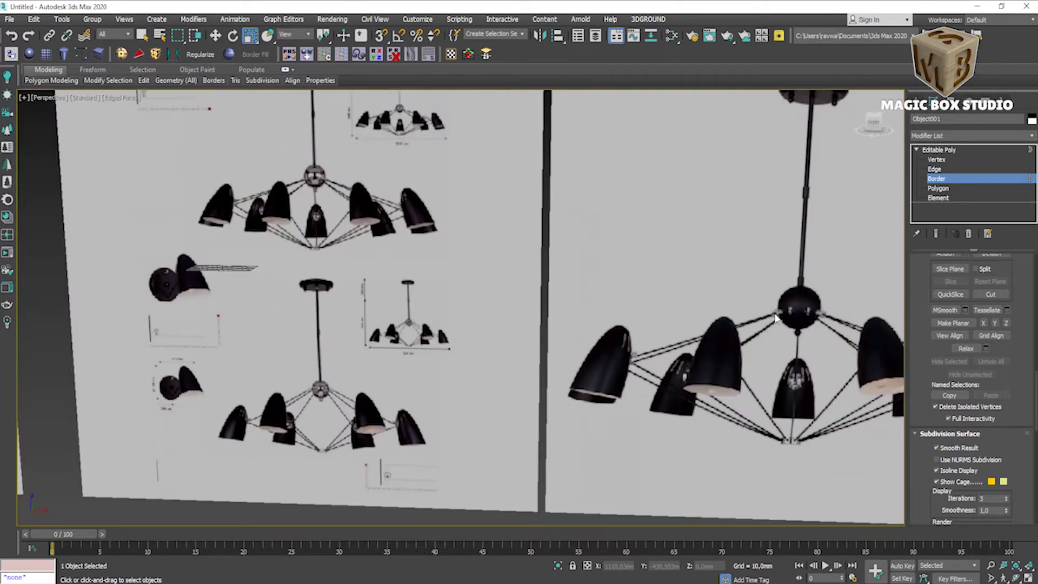
scroll(655, 438, "down", 5)
scroll(276, 413, "up", 4)
scroll(445, 416, "up", 3)
scroll(442, 407, "up", 2)
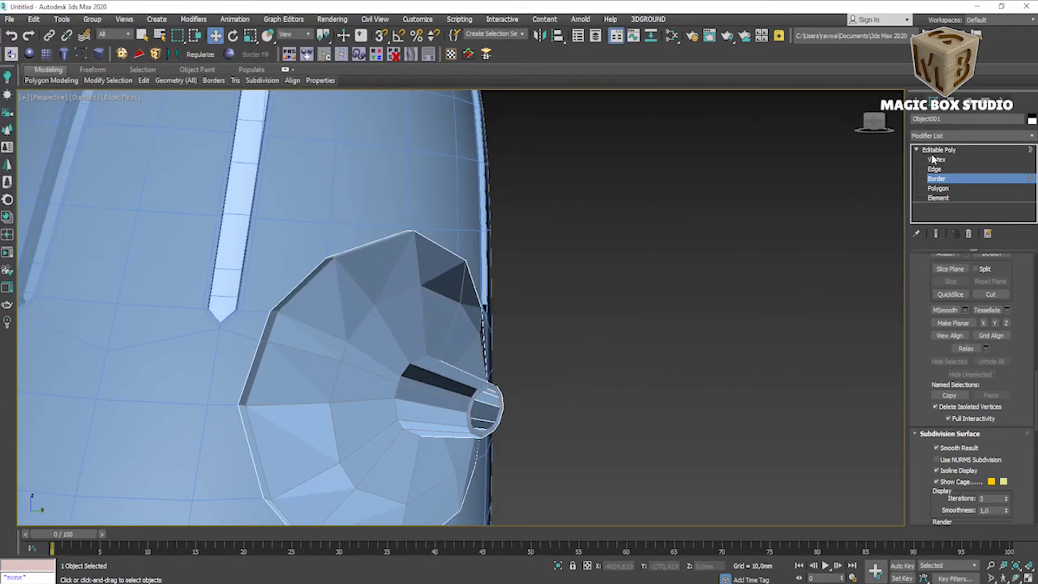
key("3")
- Set the fitting to Display as See-Through in Object Properties
mouse_move(447, 382)
middle_mouse_down("alt")
mouse_move(411, 394)
mouse_move(811, 222)
middle_mouse_up("alt")
right_click(441, 384)
left_click(465, 527)
left_click(419, 278)
left_click(549, 457)
- Return to Front view and Border mode to reselect the stem's end opening
key("f")
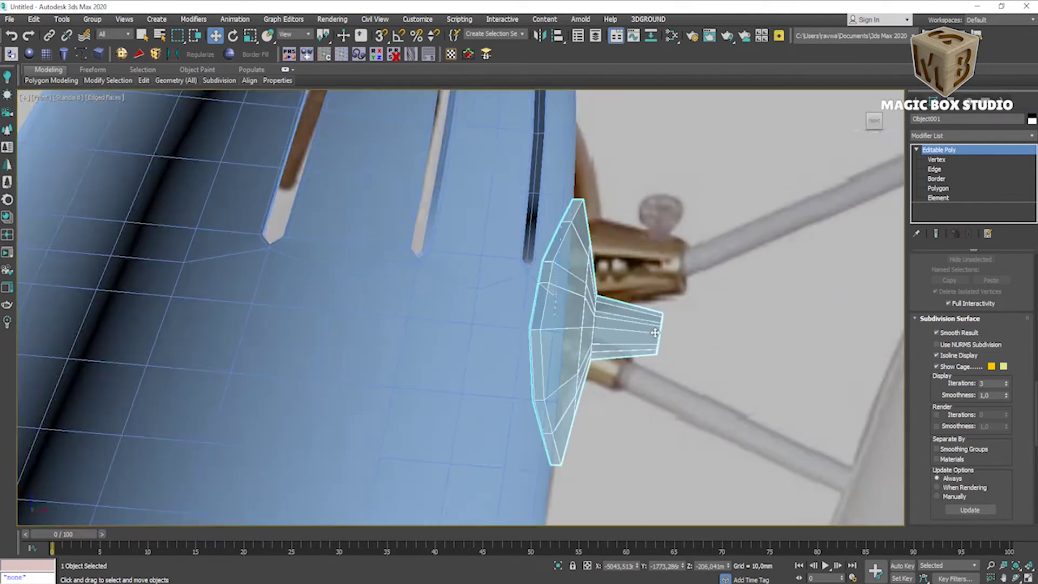
scroll(665, 335, "up", 4)
key("3")
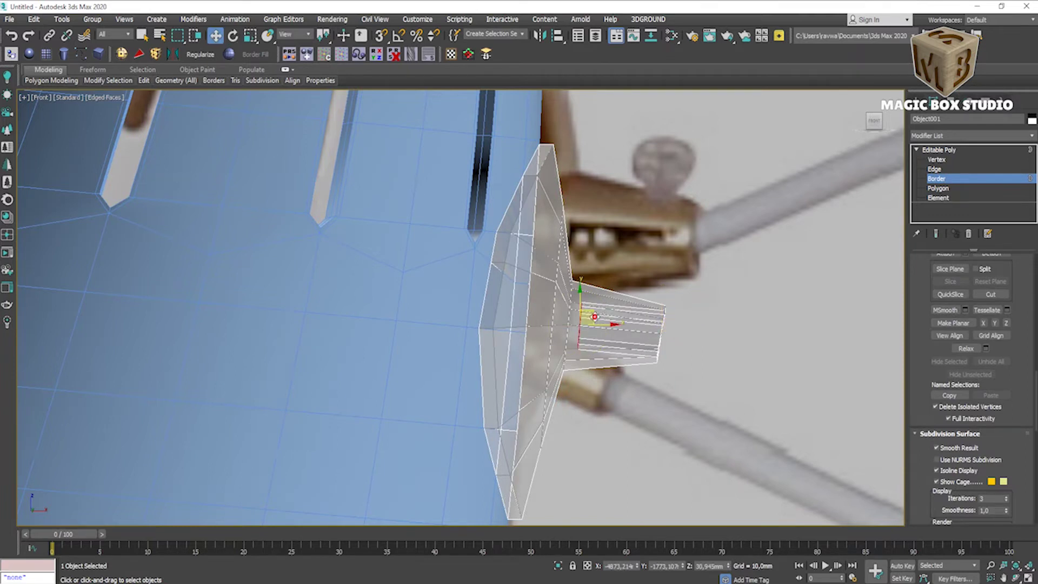
key("alt+w")
middle_click(553, 410)
key("alt+w")
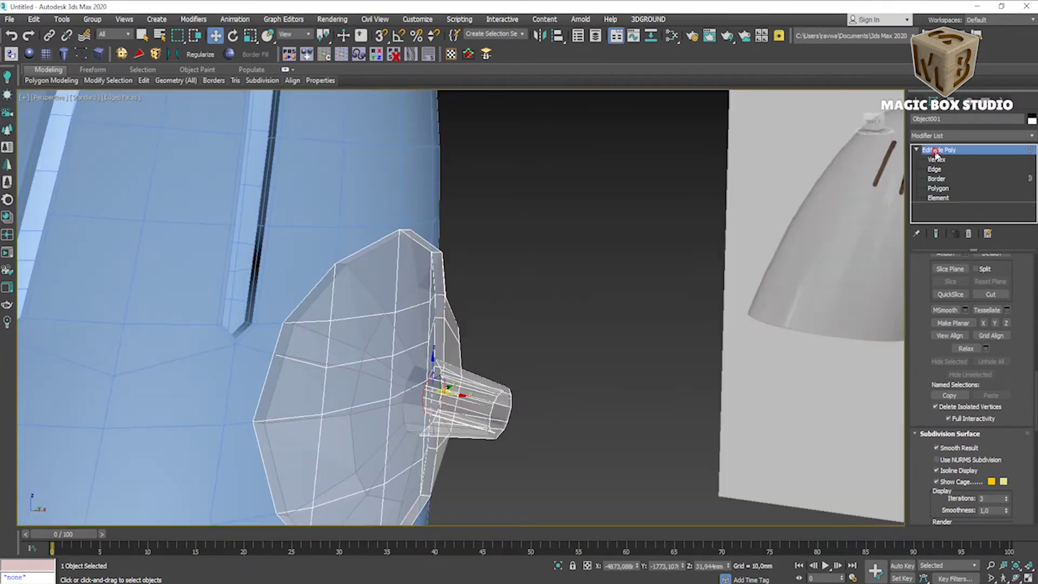
- Select all of the flared fitting's polygons, then switch to edge level
middle_click_drag(511, 358, 582, 233, "alt")
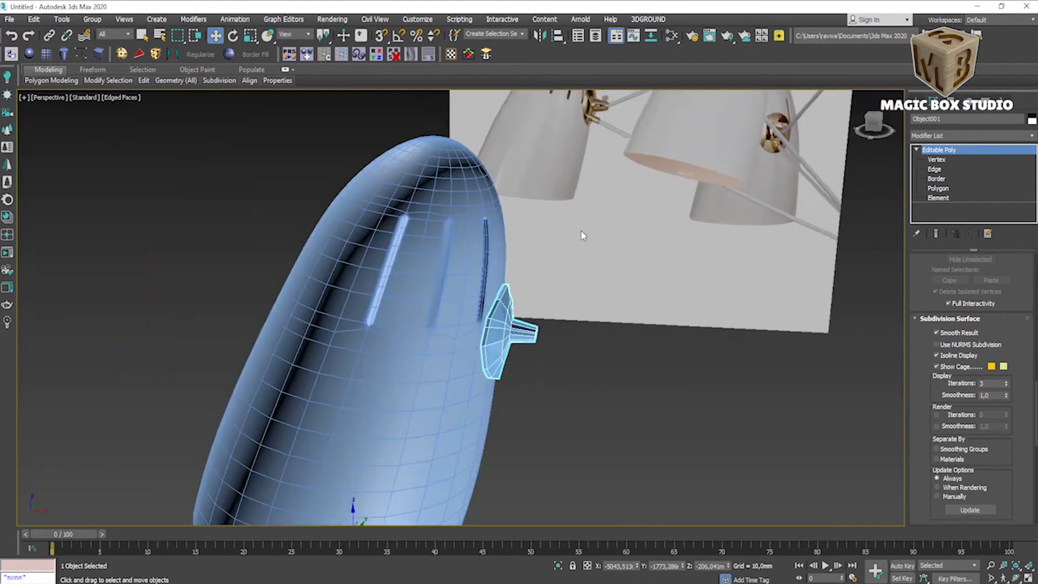
middle_click_drag(583, 235, 490, 199, "alt")
scroll(390, 386, "up", 3)
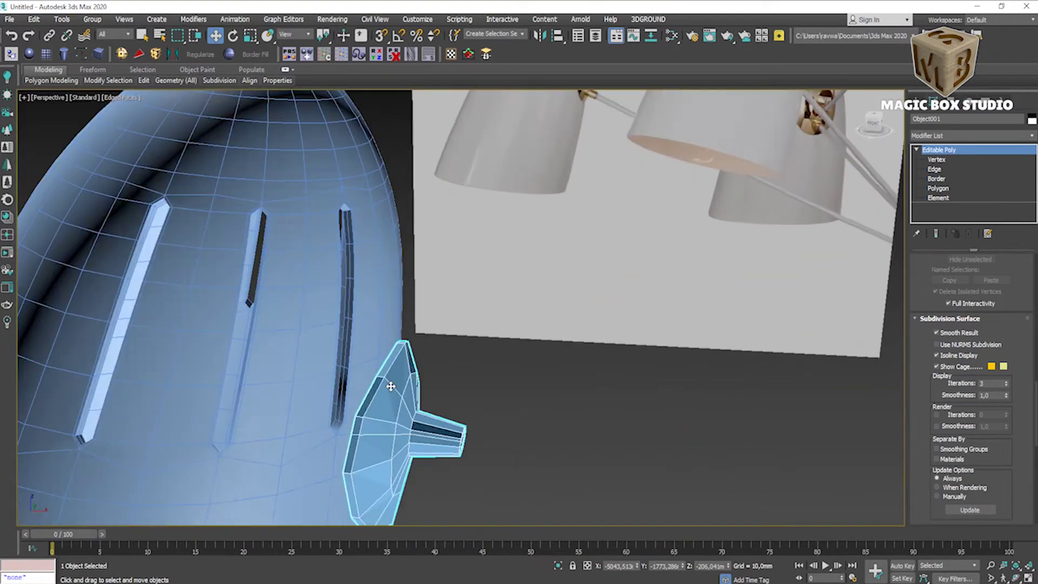
left_click(939, 188)
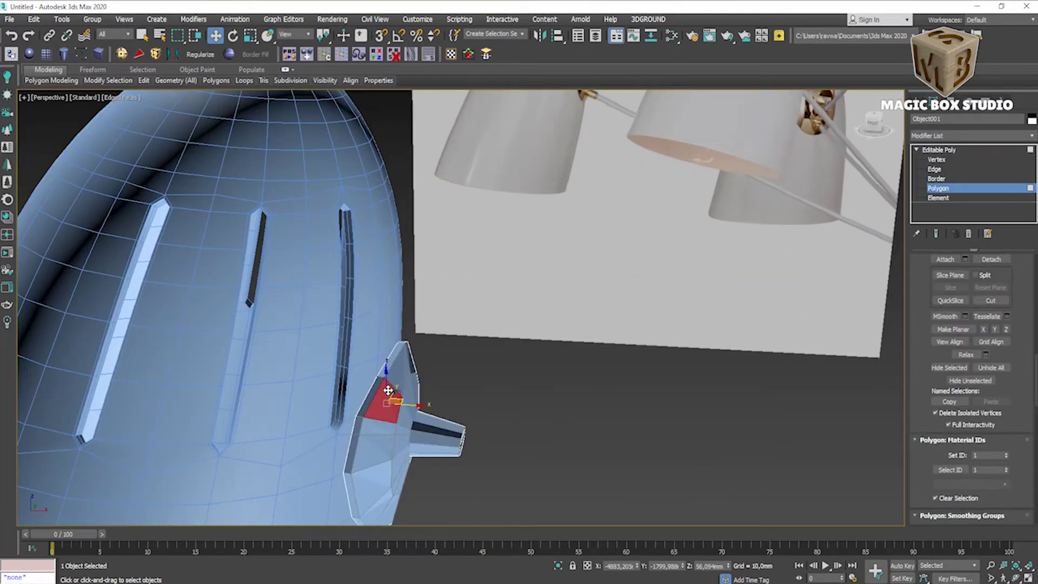
key("ctrl+a")
scroll(997, 284, "down", 5)
scroll(996, 283, "down", 5)
mouse_move(609, 373)
middle_mouse_down("alt")
mouse_move(427, 278)
mouse_move(355, 335)
mouse_move(361, 292)
middle_mouse_up("alt")
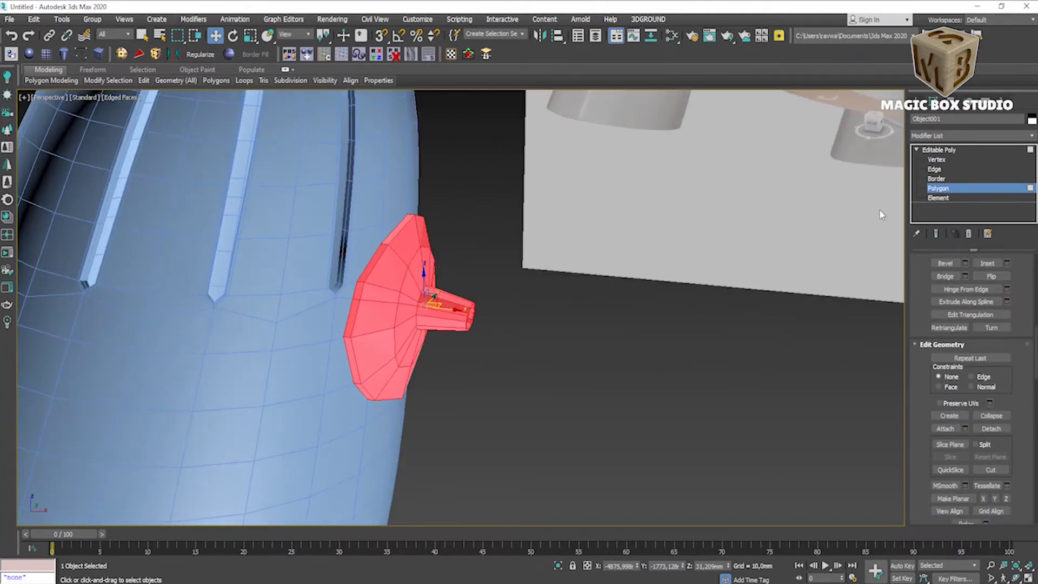
scroll(361, 292, "up", 2)
key("2")
- Connect the fitting's edges to add a supporting loop, checking it with NURMS smoothing
key("ctrl+shift+e")
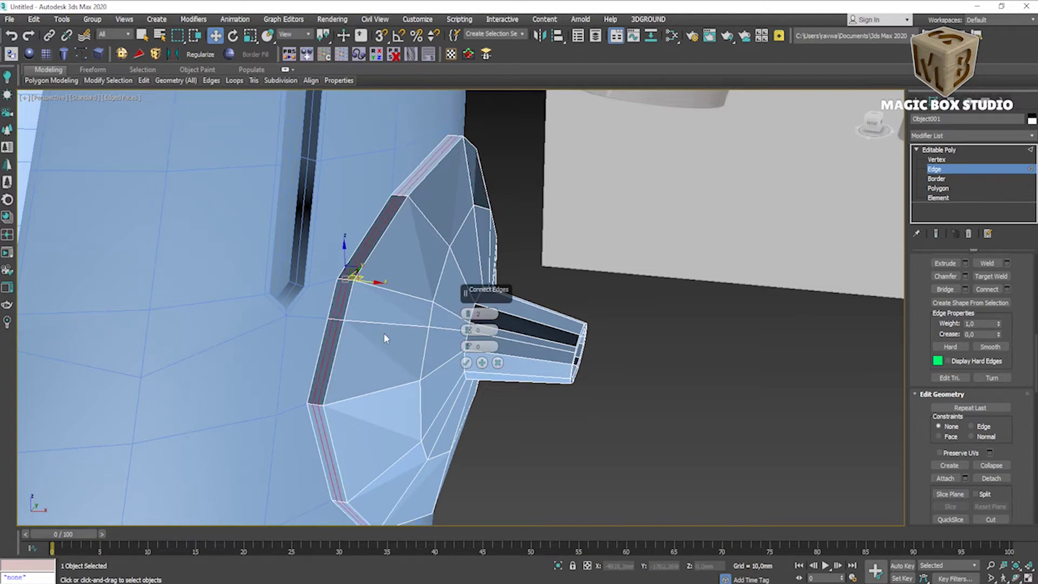
key("ctrl+q")
scroll(426, 198, "up", 2)
left_click(466, 362)
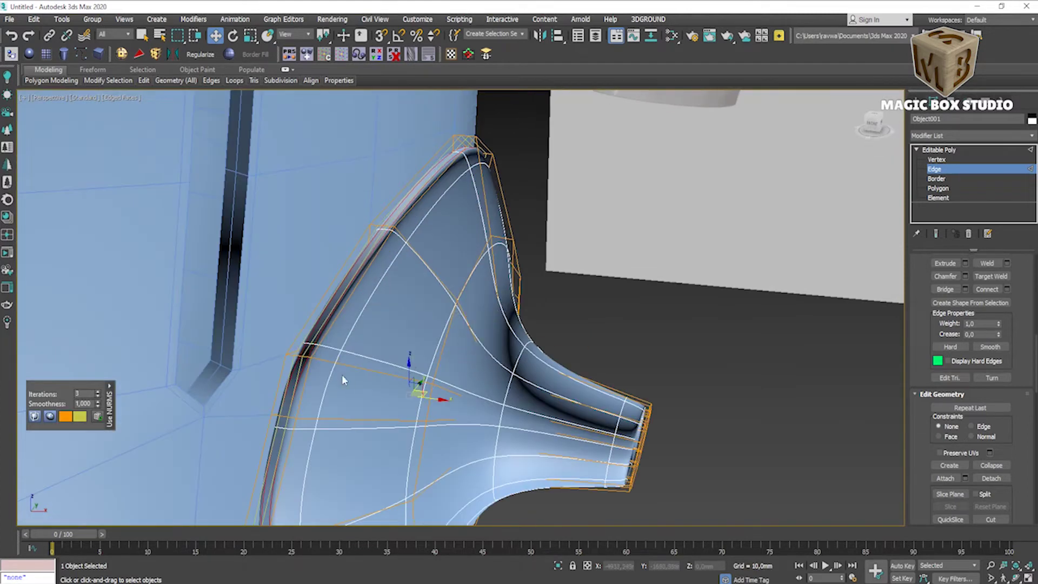
scroll(460, 389, "down", 3)
scroll(463, 380, "down", 3)
scroll(464, 380, "up", 5)
key("ctrl+q")
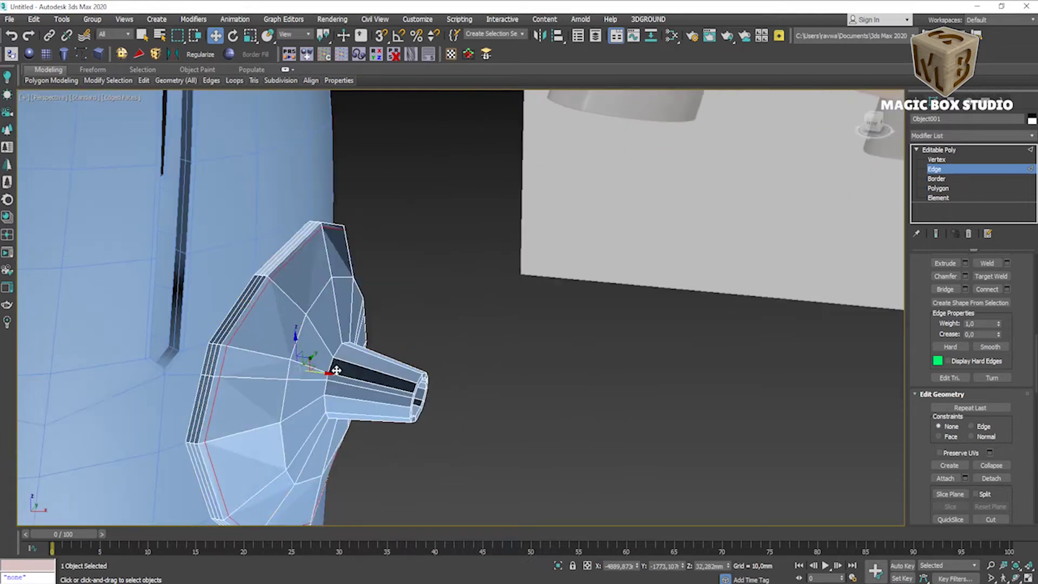
scroll(331, 360, "up", 2)
- Compare the fitting's smoothed and coarse mesh from another angle
middle_click_drag(332, 361, 373, 373, "alt")
key("ctrl+q")
scroll(359, 379, "up", 3)
key("ctrl+q")
scroll(337, 331, "up", 3)
- Swift Loop an edge loop near the fitting's inner ring and inspect the smoothed result
left_click(330, 323)
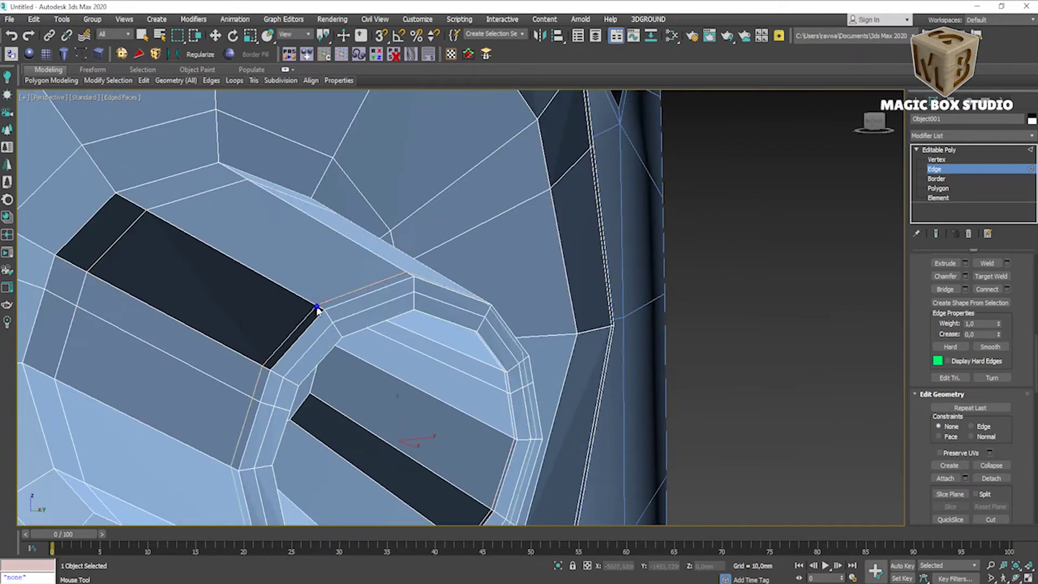
key("w")
scroll(316, 306, "down", 5)
key("ctrl+q")
mouse_move(316, 306)
middle_mouse_down("alt")
mouse_move(243, 335)
mouse_move(215, 364)
middle_mouse_up("alt")
scroll(215, 364, "up", 4)
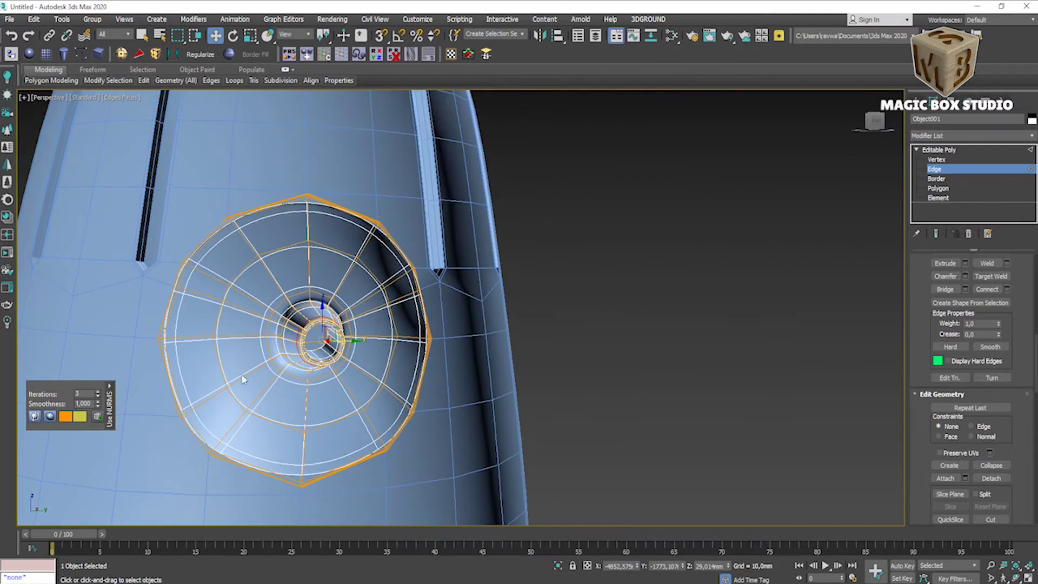
key("ctrl+q")
scroll(308, 412, "up", 2)
scroll(309, 416, "down", 2)
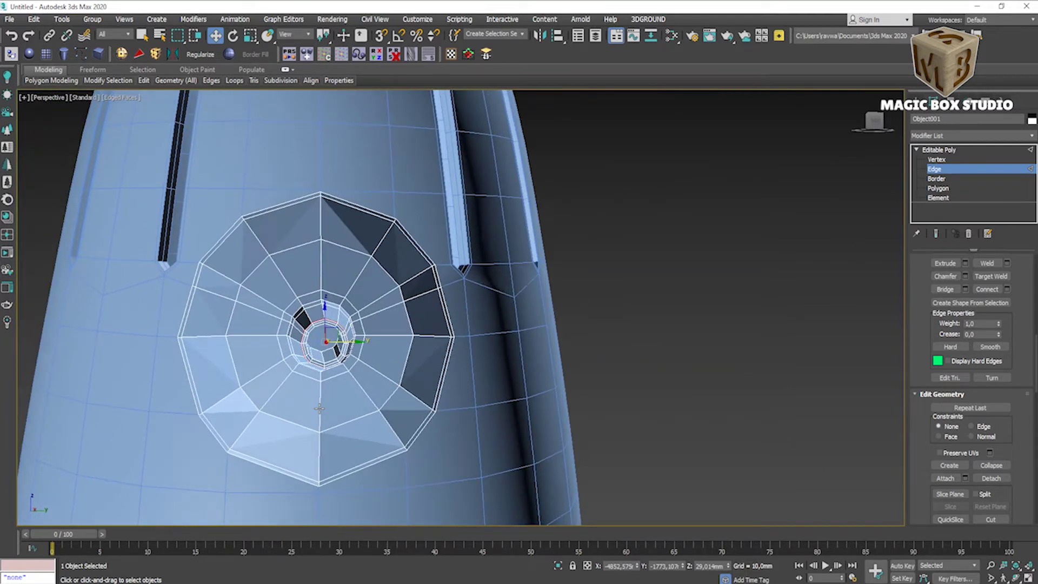
scroll(319, 408, "down", 2)
scroll(316, 395, "down", 3)
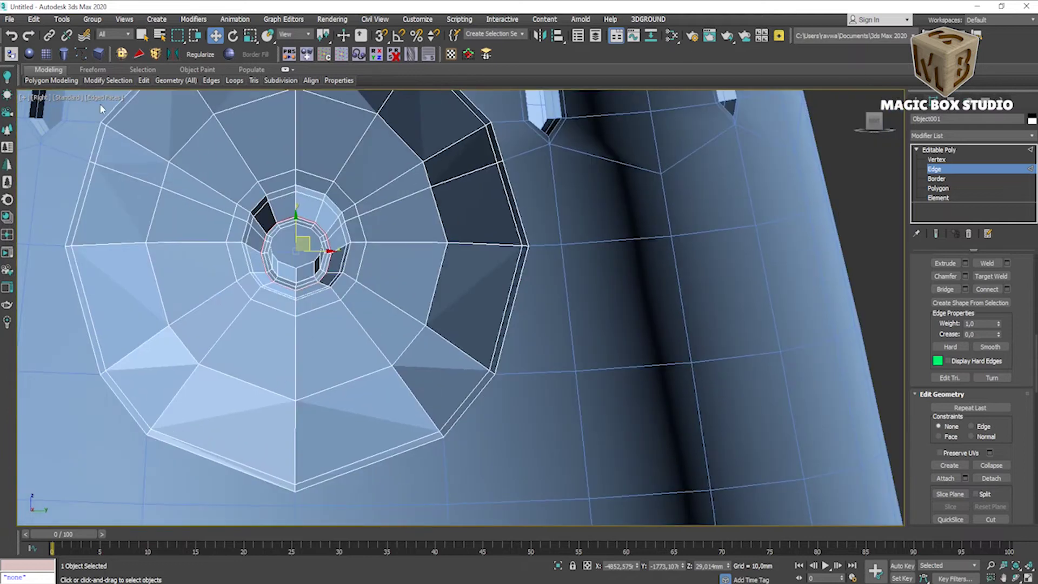
left_click(917, 101)
- Draw a small guide circle on the fitting's lower face
left_click(950, 192)
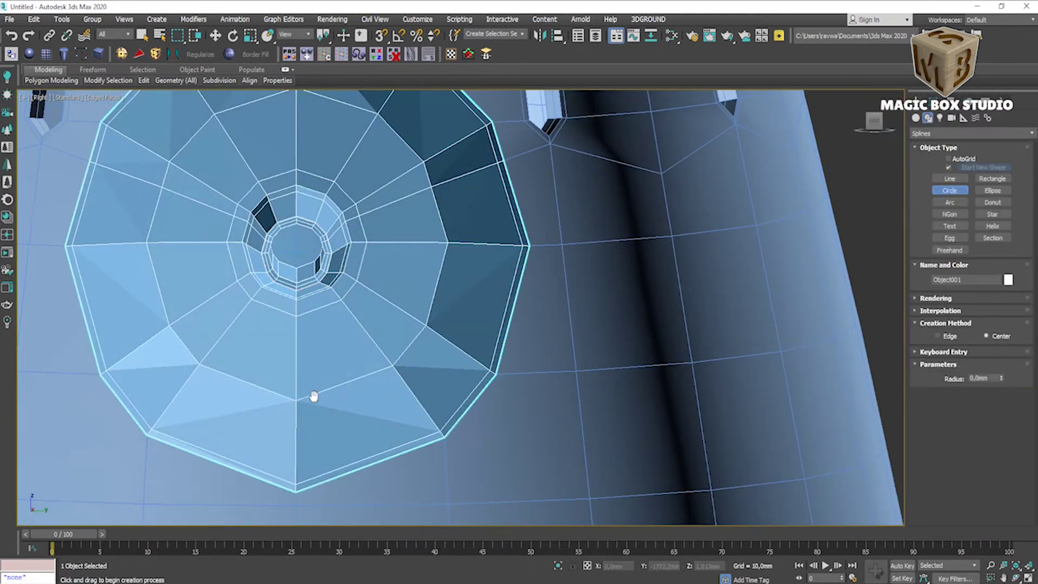
middle_click_drag(313, 396, 403, 395)
left_click_drag(386, 395, 367, 380)
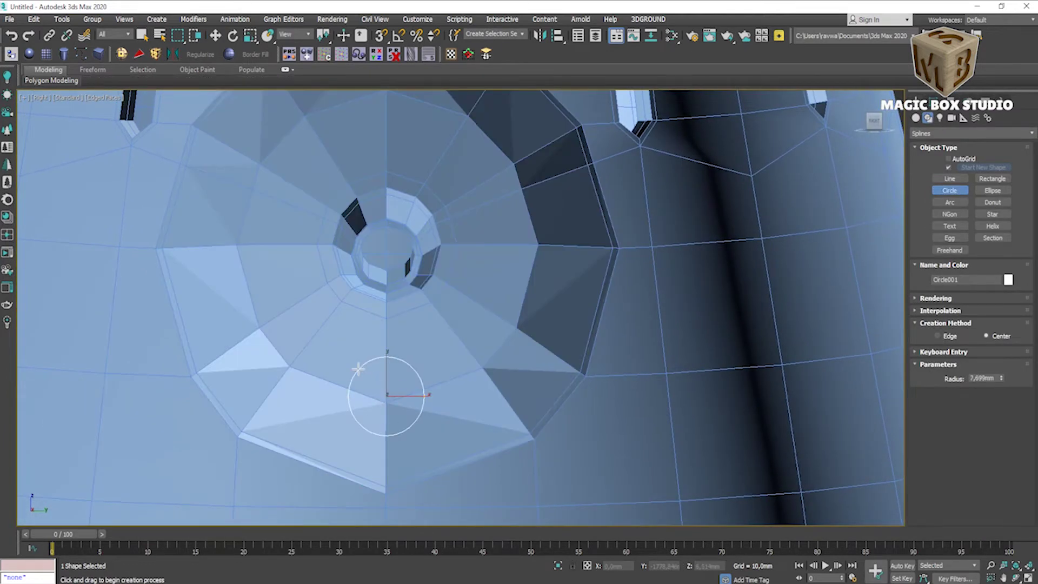
right_click(791, 186)
right_click(790, 211)
- Cut a diamond of new edges into the fitting around the guide circle
left_click(477, 319)
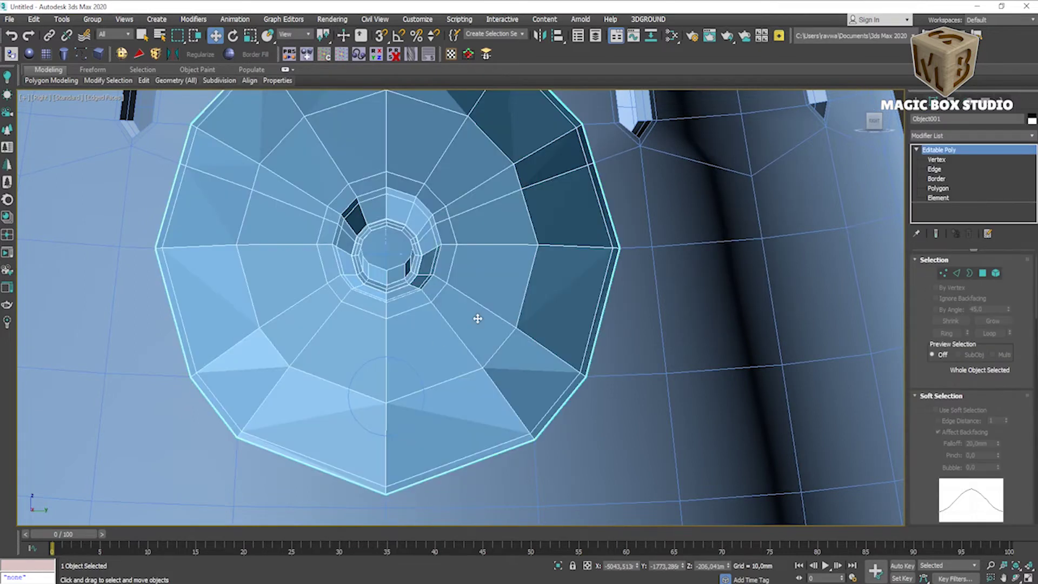
scroll(978, 475, "down", 5)
left_click(990, 483)
scroll(341, 468, "up", 4)
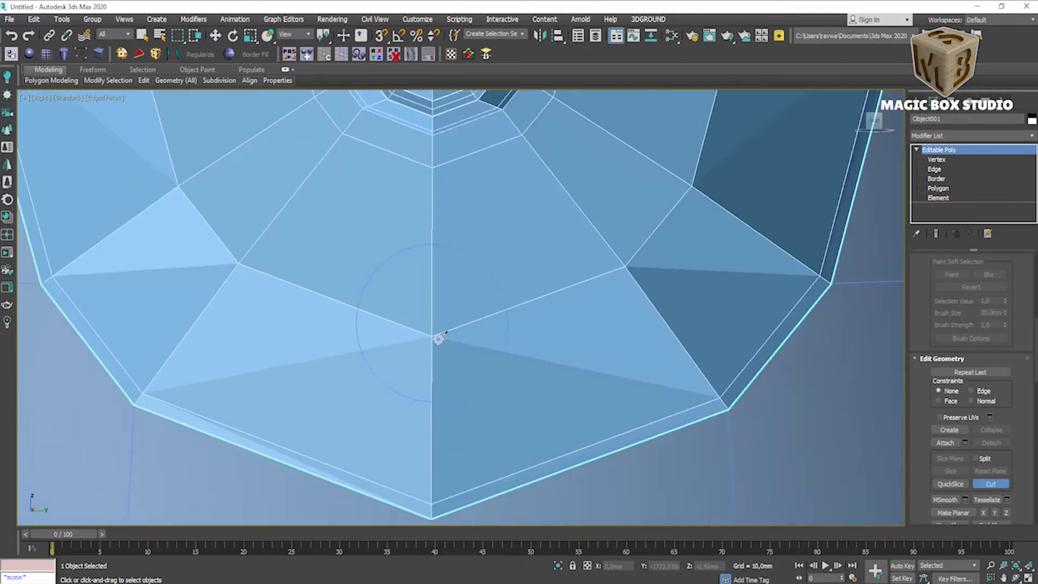
left_click(507, 311)
left_click(433, 403)
left_click(356, 307)
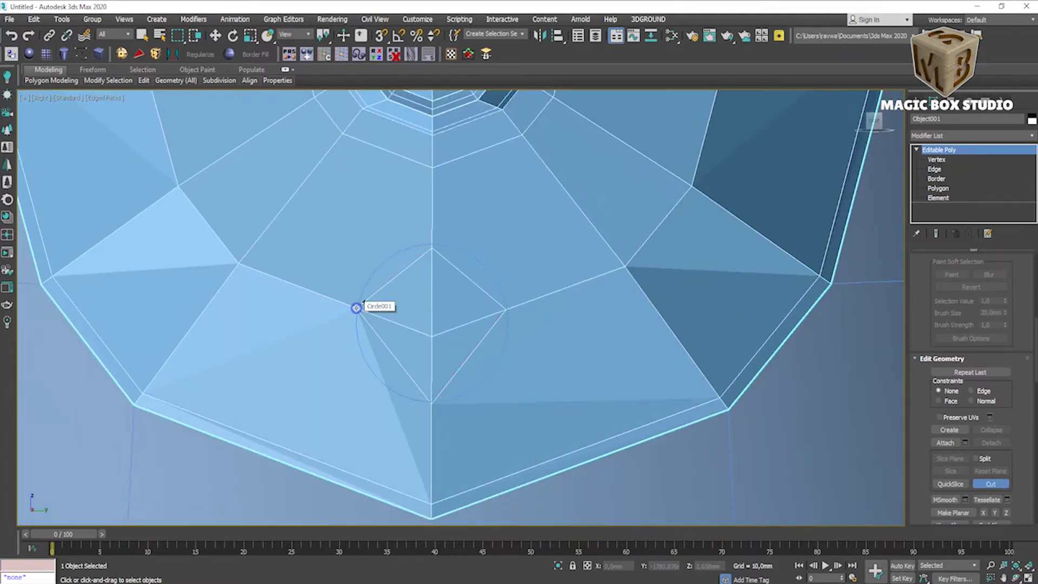
- Delete the guide circle and select the four diamond polygons on the fitting
left_click(487, 267)
key("Delete")
left_click(486, 274)
key("4")
left_click(433, 324)
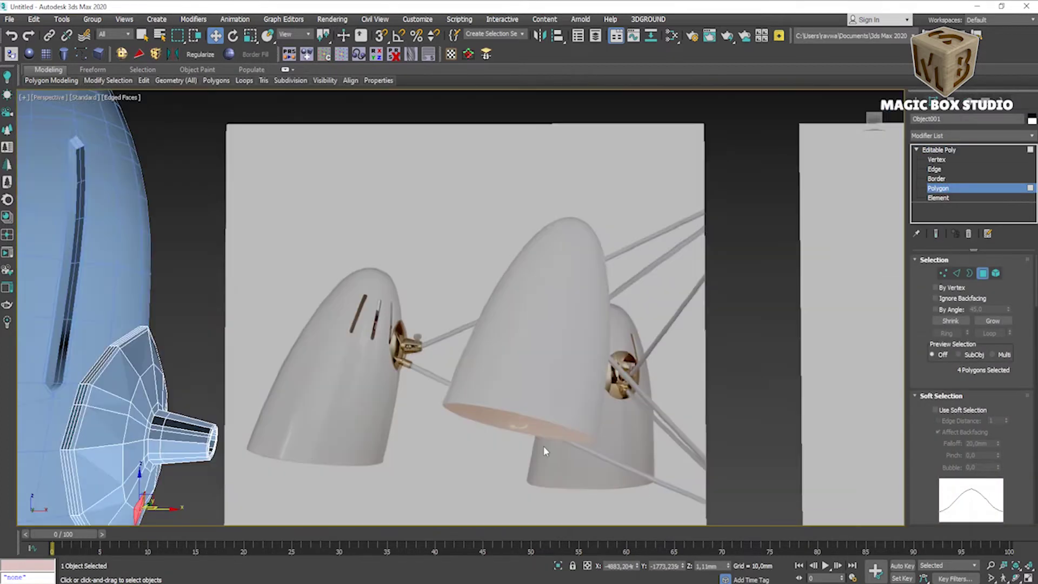
- Detach the diamond polygons as a copy named Object002 and smooth it
scroll(544, 446, "up", 3)
scroll(330, 378, "up", 5)
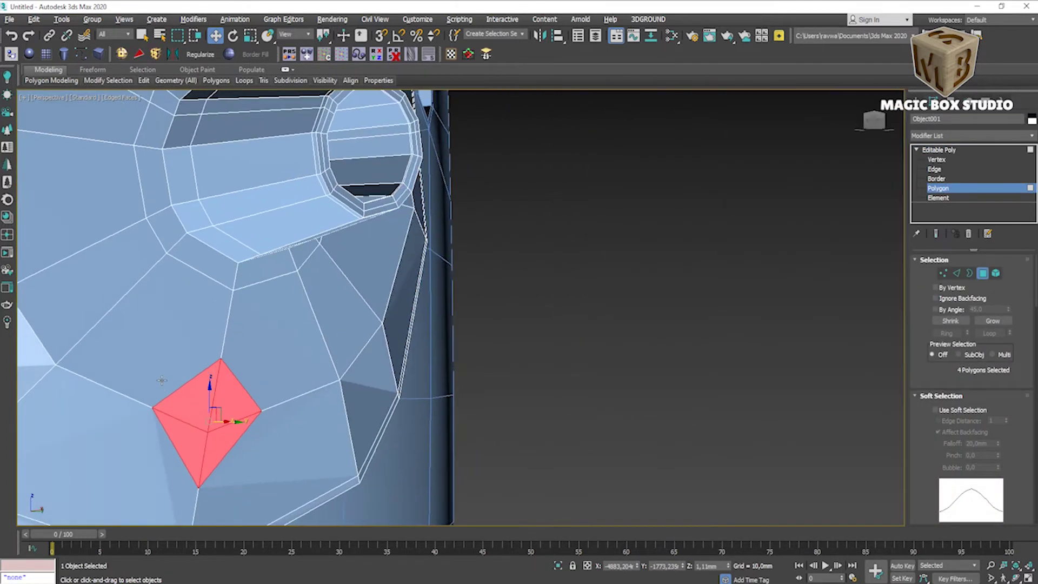
scroll(976, 397, "down", 2)
scroll(975, 398, "down", 2)
scroll(976, 397, "down", 2)
left_click(990, 446)
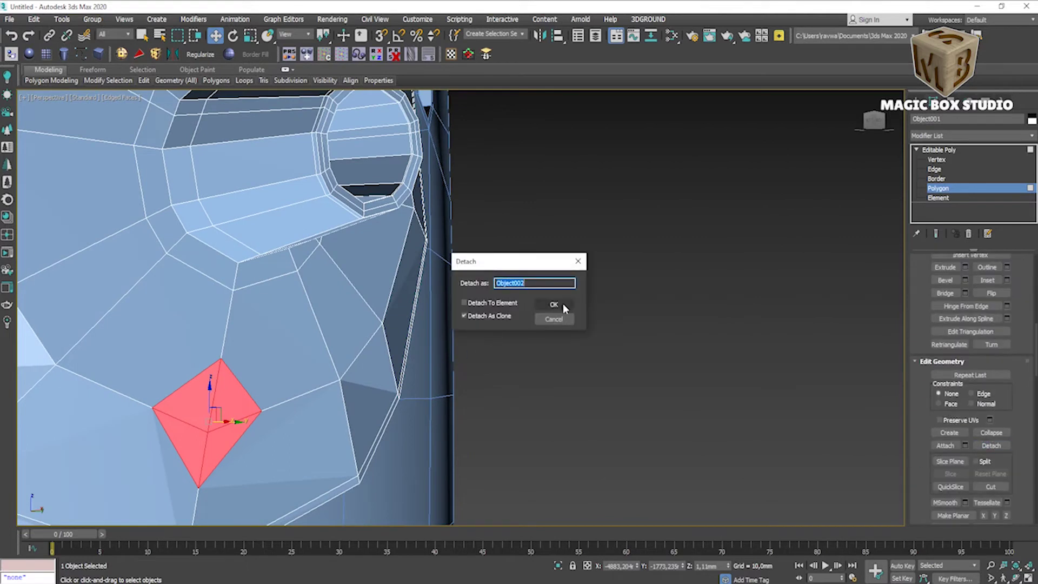
left_click(562, 303)
left_click(225, 406)
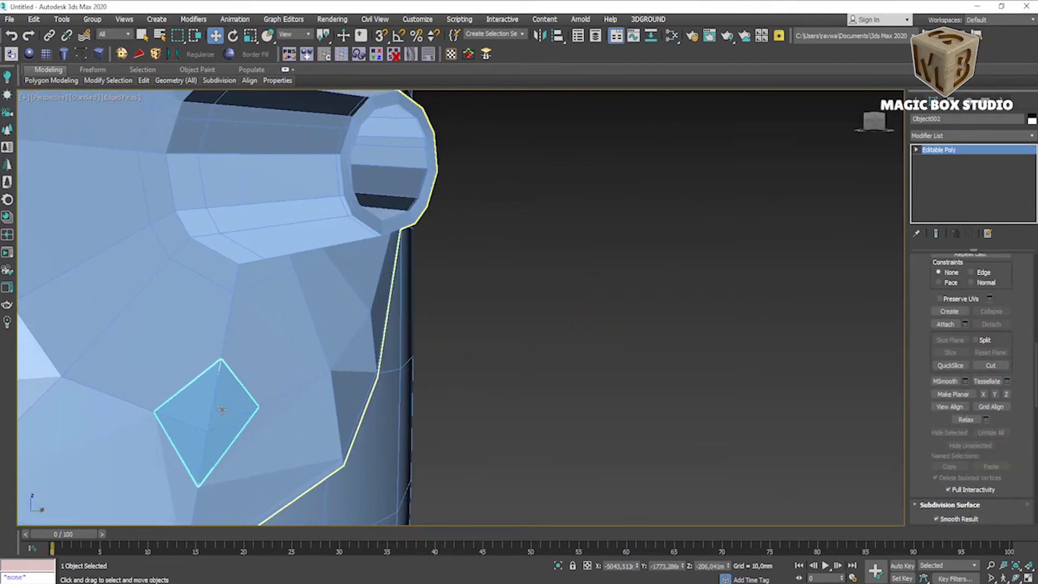
key("ctrl+m")
mouse_move(230, 412)
middle_mouse_down("alt")
mouse_move(273, 422)
mouse_move(750, 240)
middle_mouse_up("alt")
left_click(934, 169)
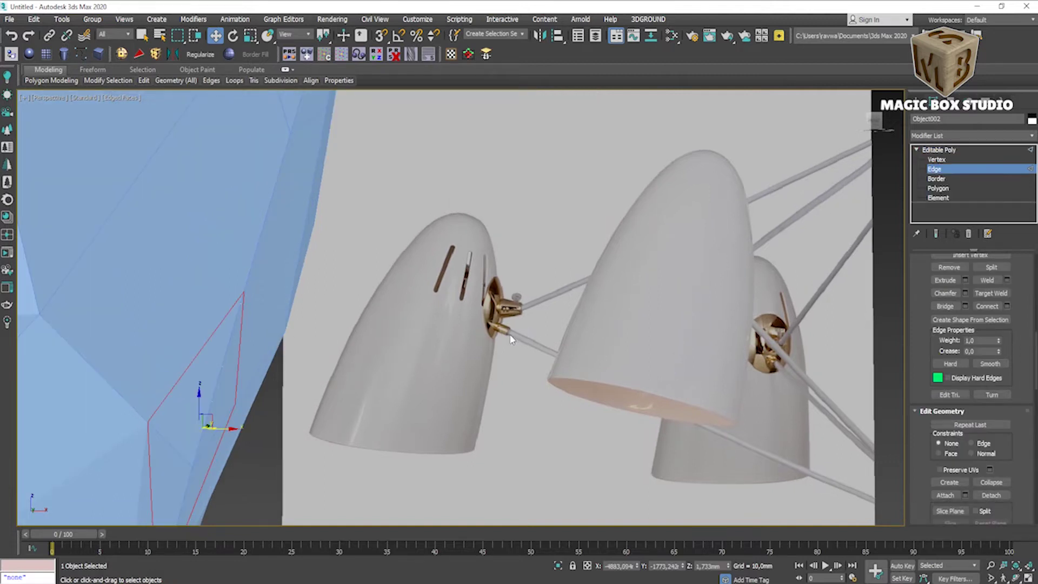
- Select the stub's open border at Border level, viewing it in front and perspective
key("2")
key("f")
key("z")
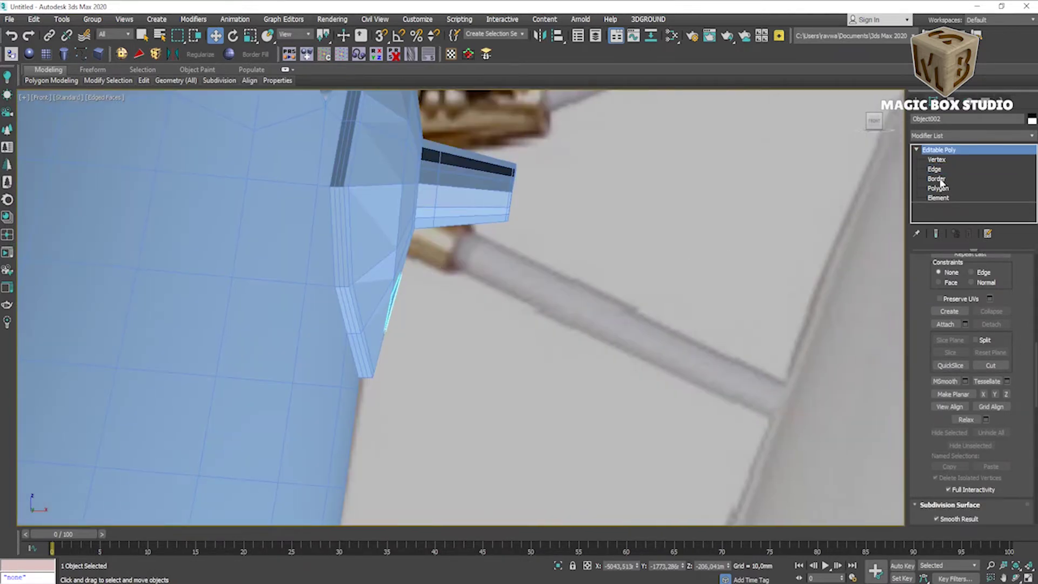
left_click(938, 179)
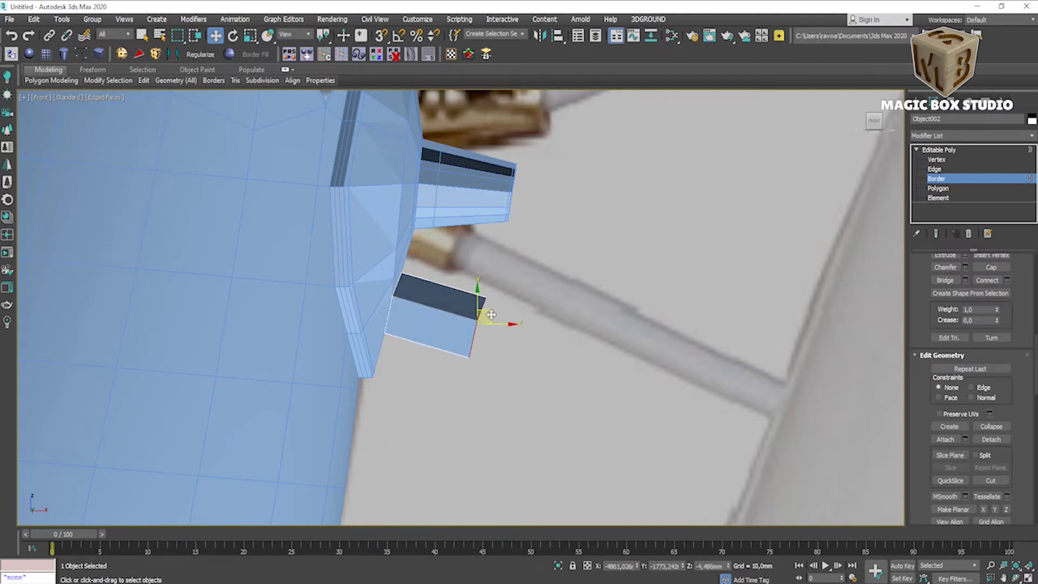
scroll(481, 338, "down", 5)
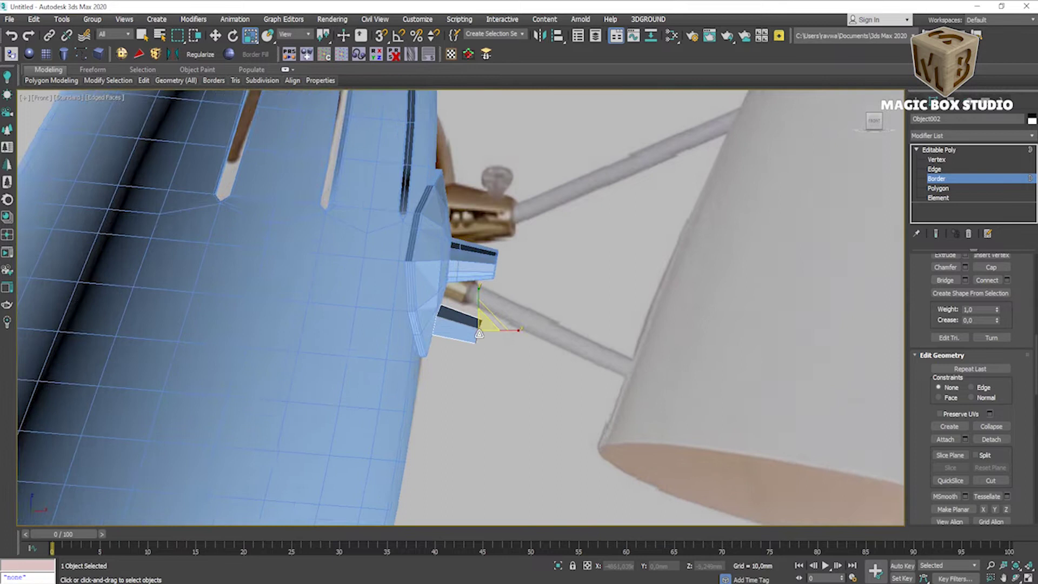
mouse_move(483, 344)
middle_mouse_down("alt")
mouse_move(257, 318)
mouse_move(508, 440)
mouse_move(332, 405)
middle_mouse_up("alt")
key("p")
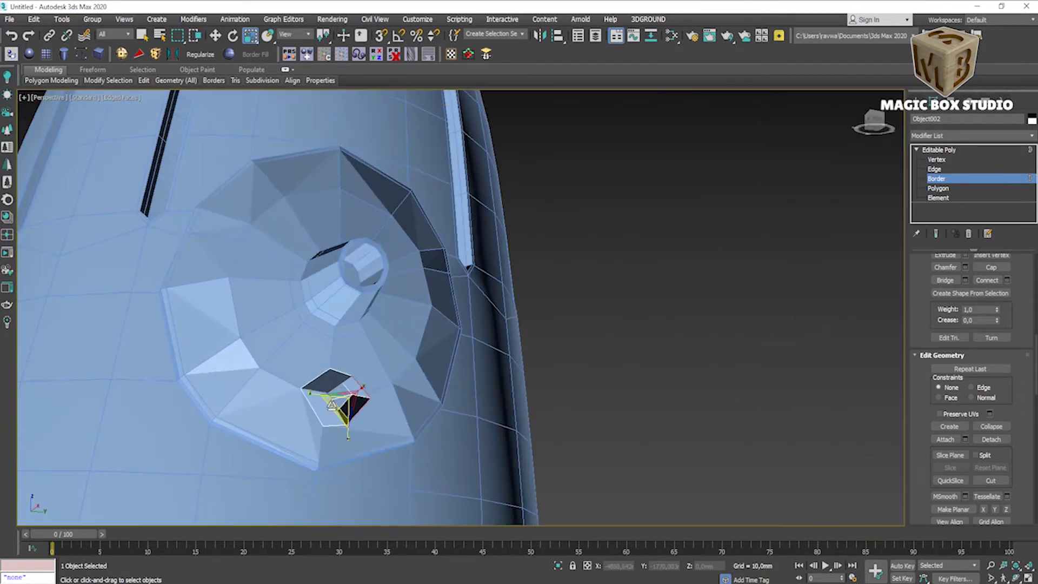
scroll(340, 403, "up", 4)
scroll(341, 421, "up", 3)
scroll(340, 423, "up", 3)
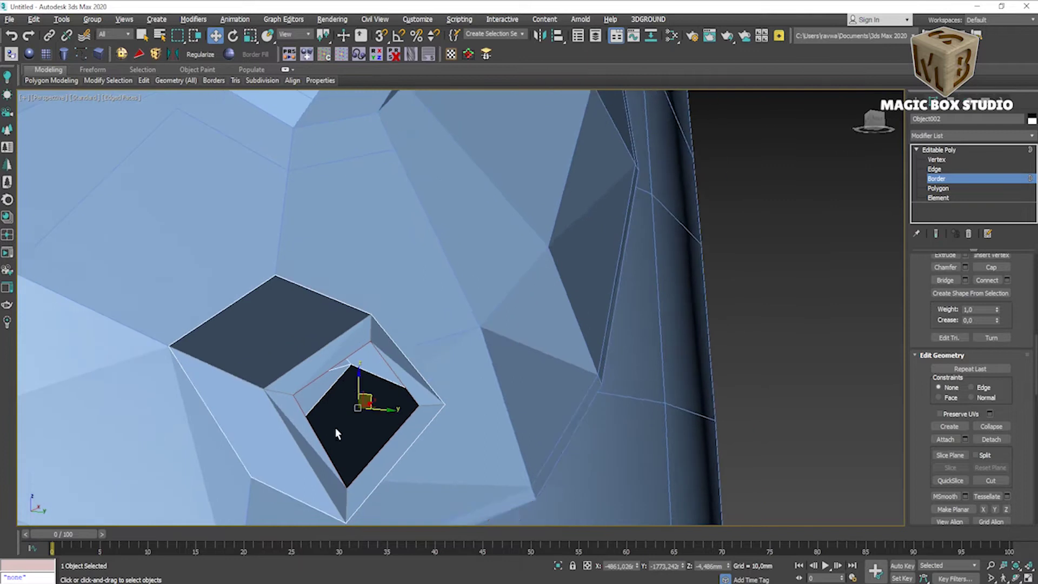
middle_click_drag(341, 423, 408, 420, "alt")
- Rotate the stub's open border in front view to tilt the stub
key("w")
key("f")
scroll(449, 335, "up", 4)
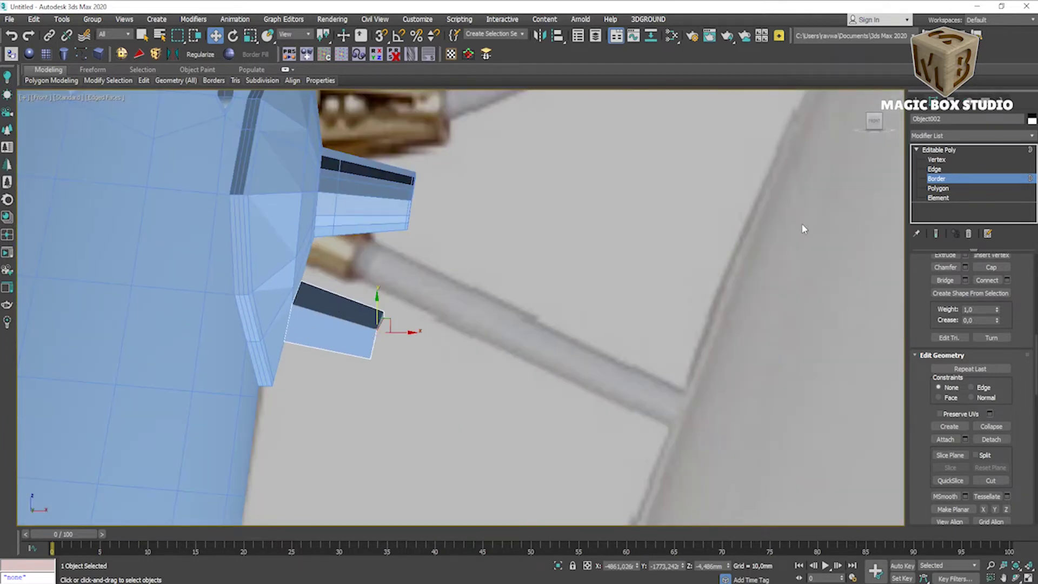
left_click(233, 35)
scroll(368, 327, "up", 5)
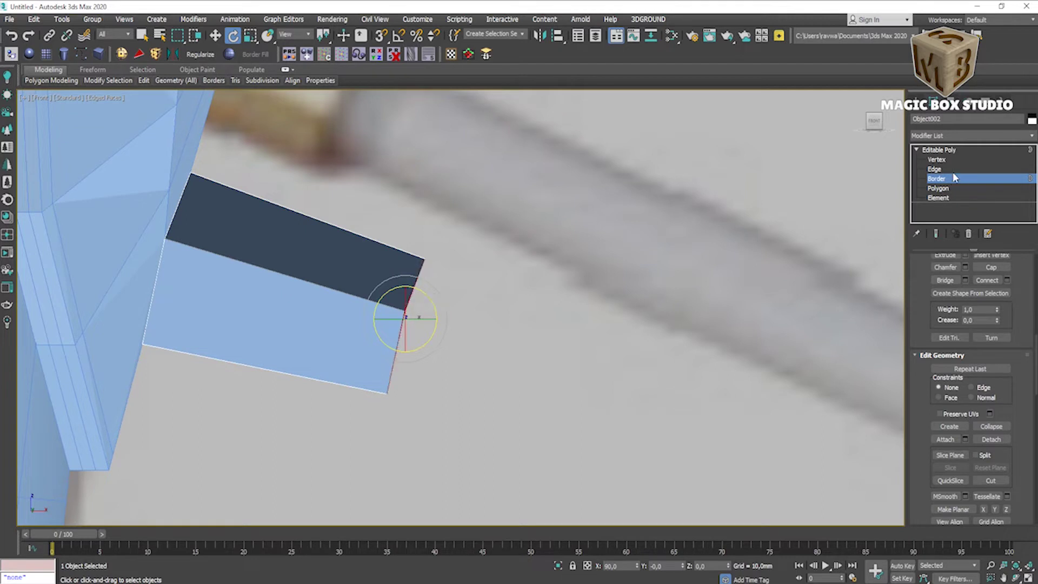
key("1")
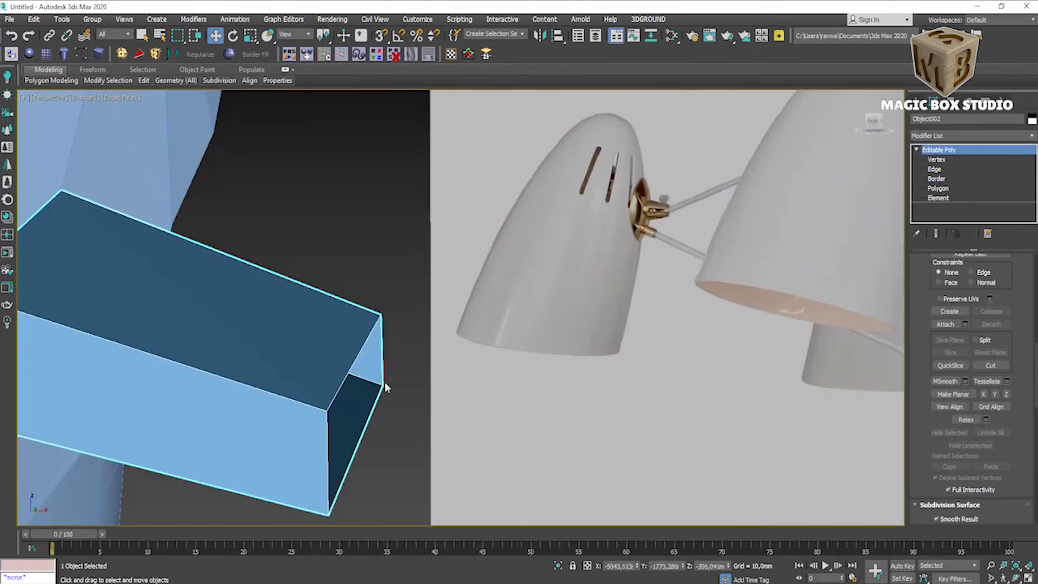
key("3")
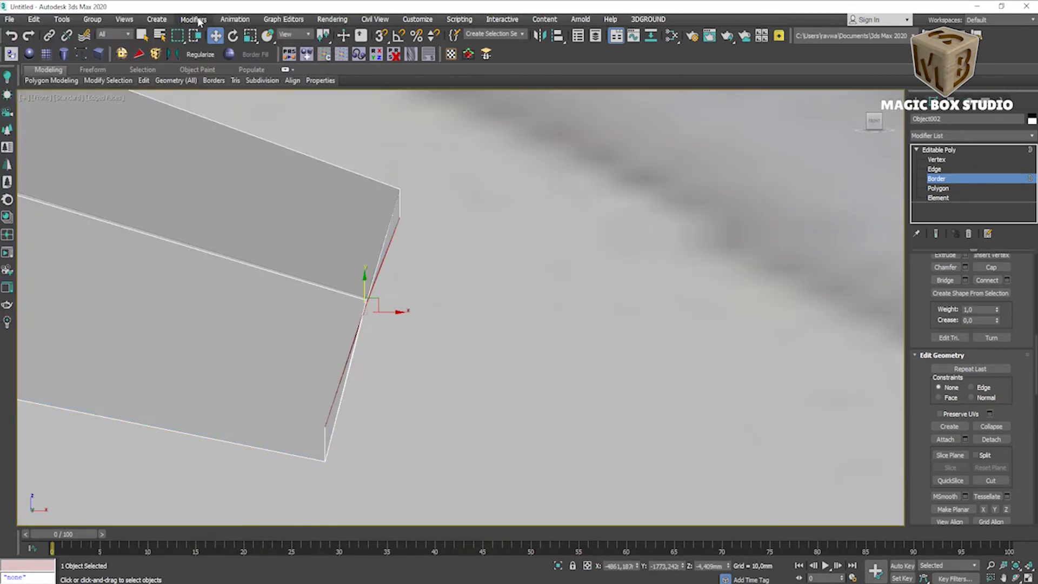
key("e")
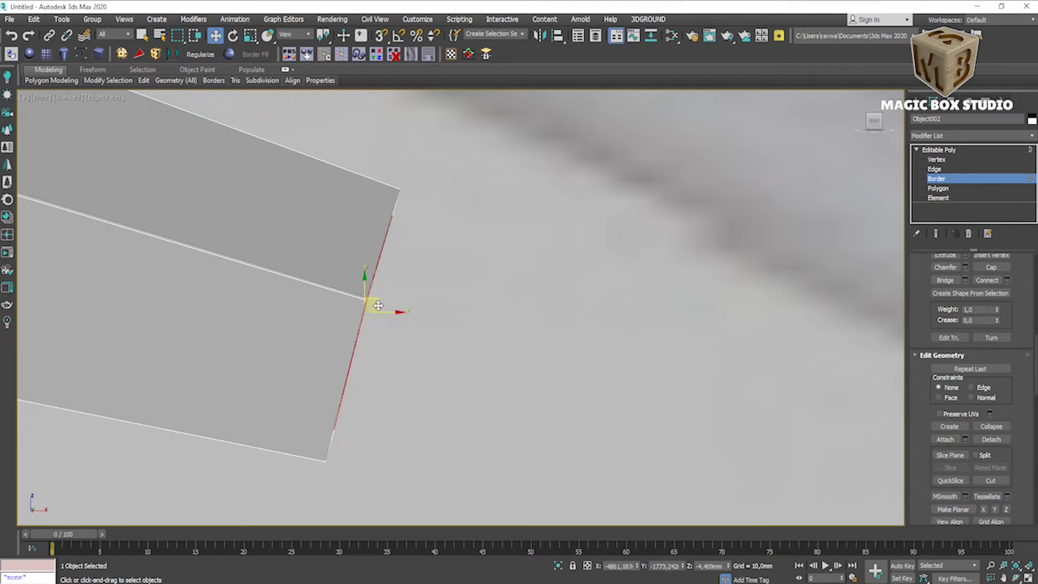
- Shift-drag the open border to extrude the stub's end back into the mount
scroll(378, 305, "down", 3)
scroll(204, 259, "down", 2)
middle_click_drag(203, 260, 463, 274)
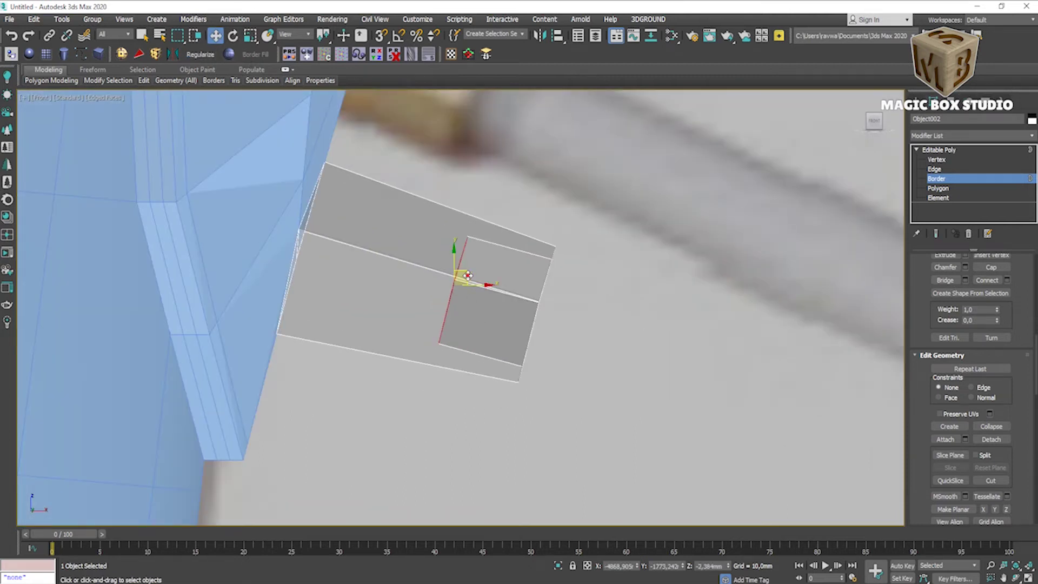
left_click_drag(467, 276, 330, 230)
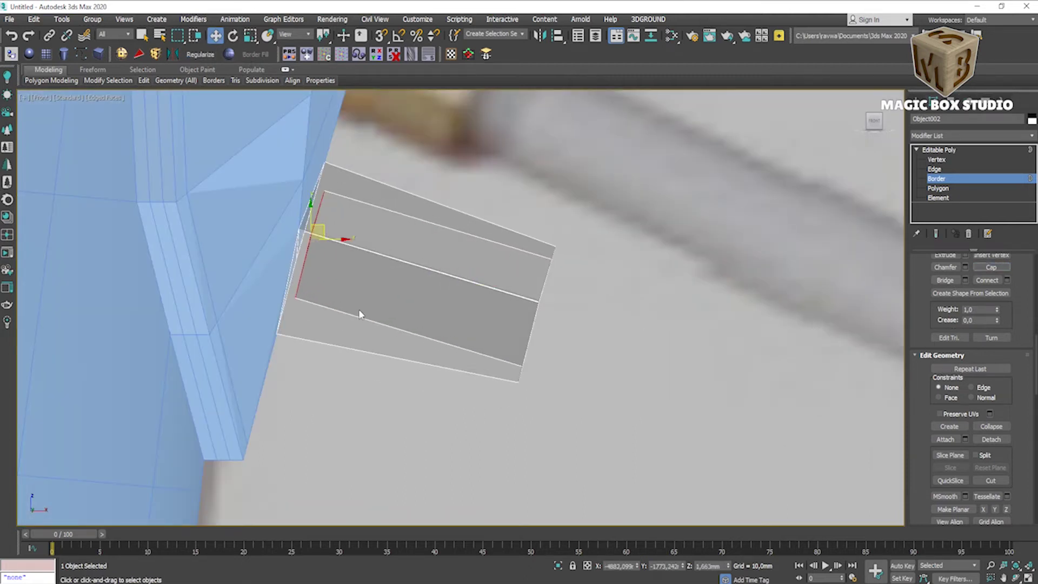
scroll(545, 309, "down", 3)
key("p")
middle_click_drag(498, 417, 426, 445, "alt")
- Preview the extended stub smoothed as a rounded slot, then turn smoothing off
key("ctrl+m")
scroll(372, 430, "down", 2)
mouse_move(201, 357)
middle_mouse_down("alt")
mouse_move(232, 354)
mouse_move(168, 361)
middle_mouse_up("alt")
key("Escape")
left_click(933, 169)
key("shift+alt+w")
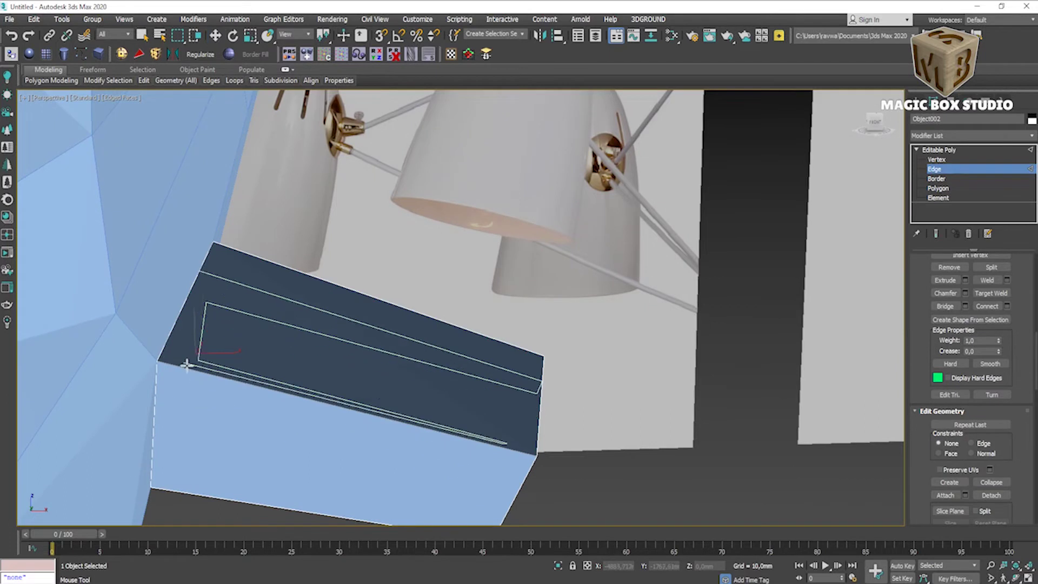
- Add a Swift Loop across the stub, preview it smoothed, and isolate the stub
left_click(279, 269)
right_click(279, 269)
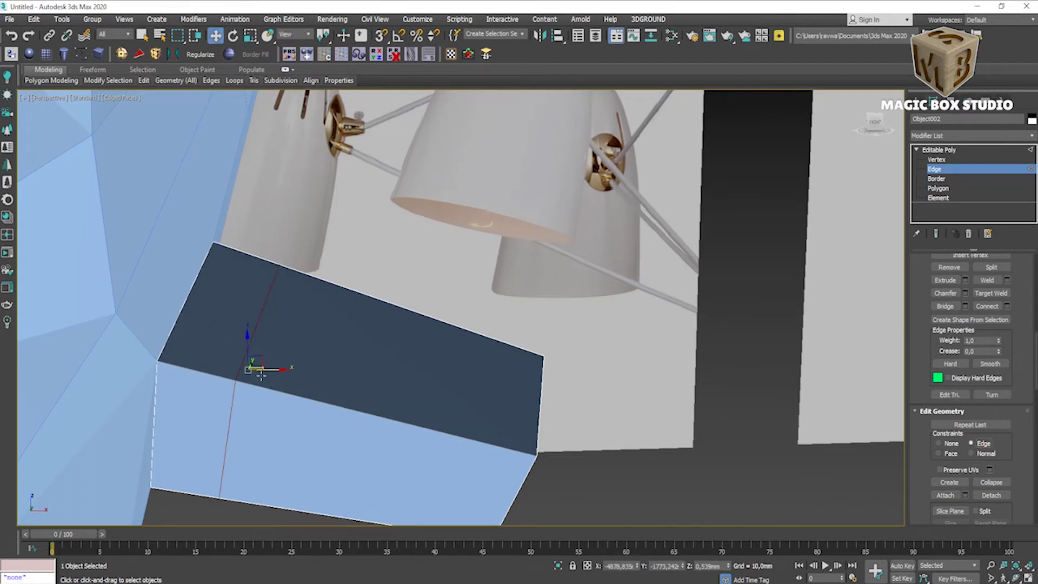
scroll(191, 369, "down", 3)
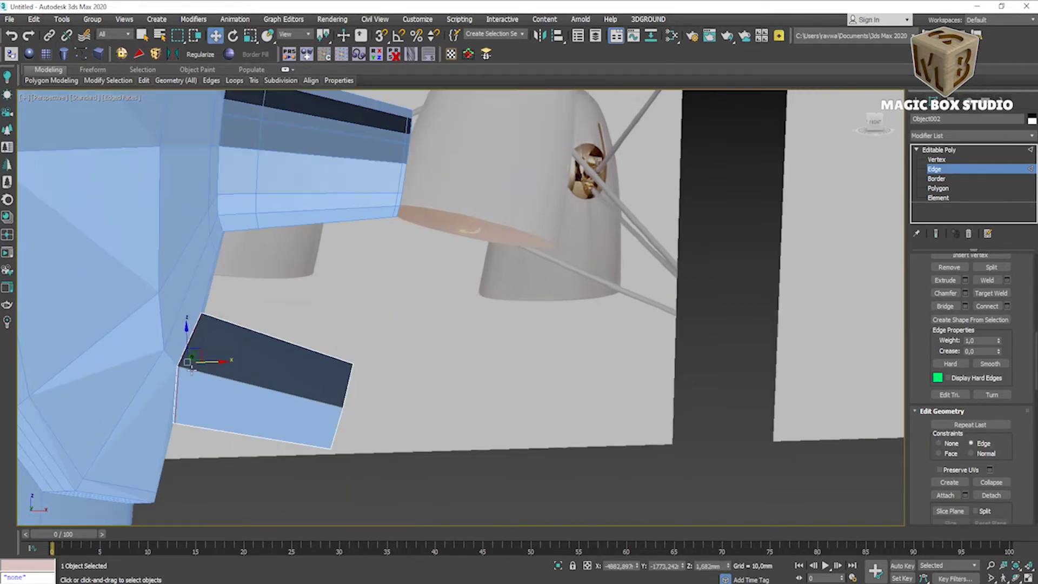
key("ctrl+q")
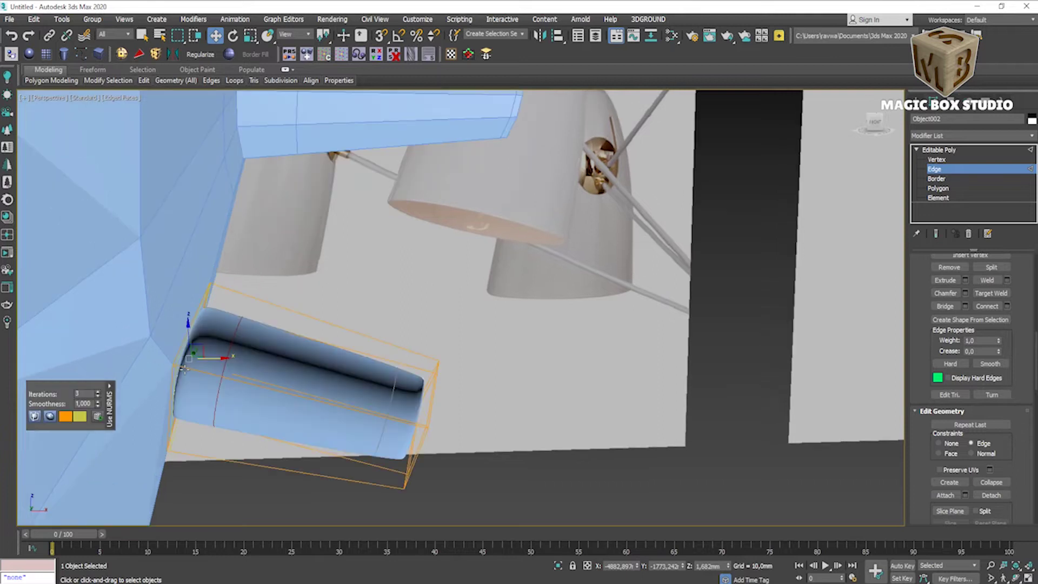
scroll(38, 343, "up", 3)
scroll(39, 344, "up", 3)
scroll(38, 344, "down", 5)
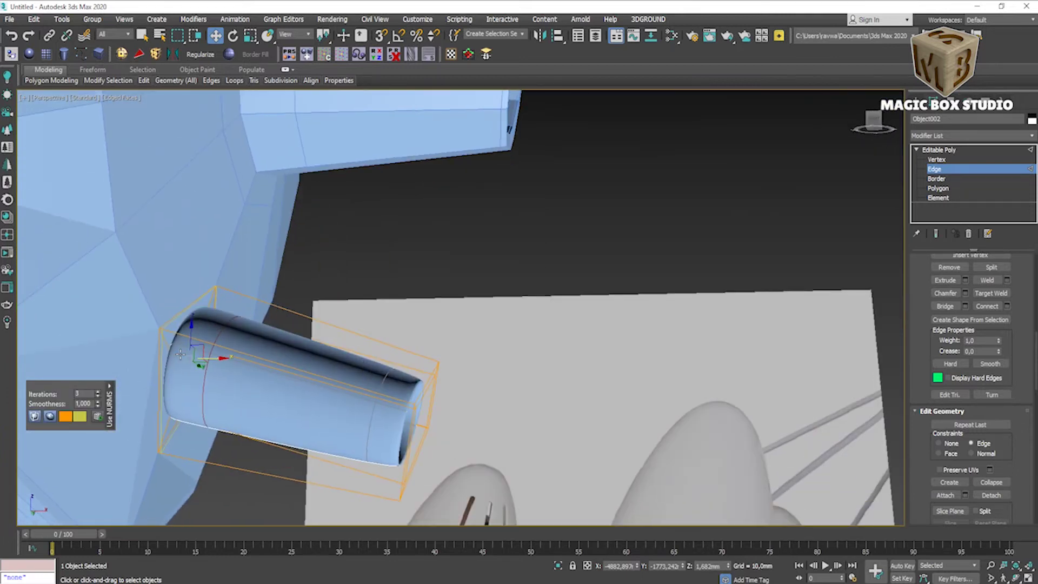
key("alt+q")
key("ctrl+q")
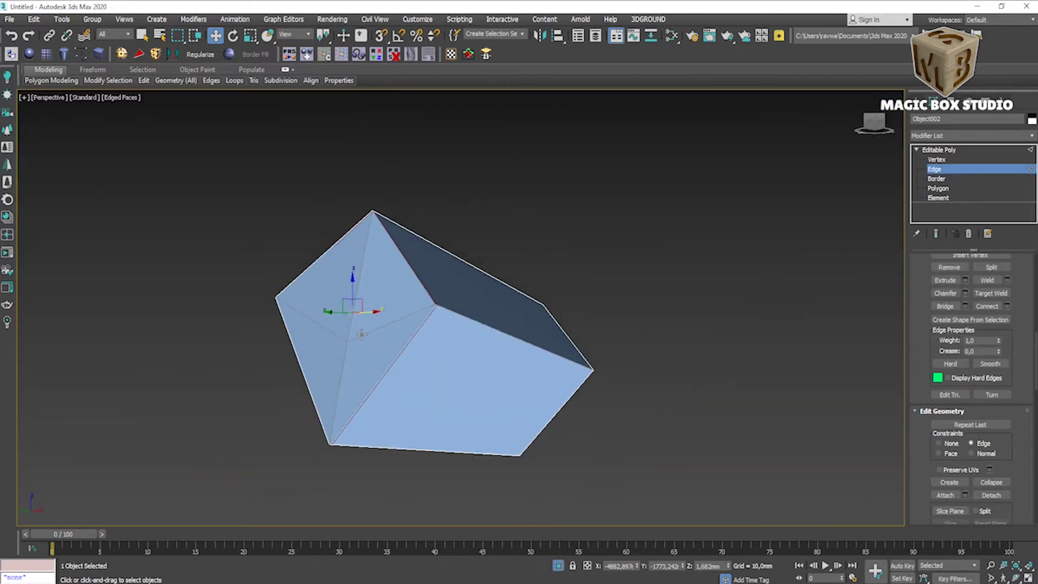
- Select all of the stub's polygons and flip their normals
right_click(236, 278)
key("w")
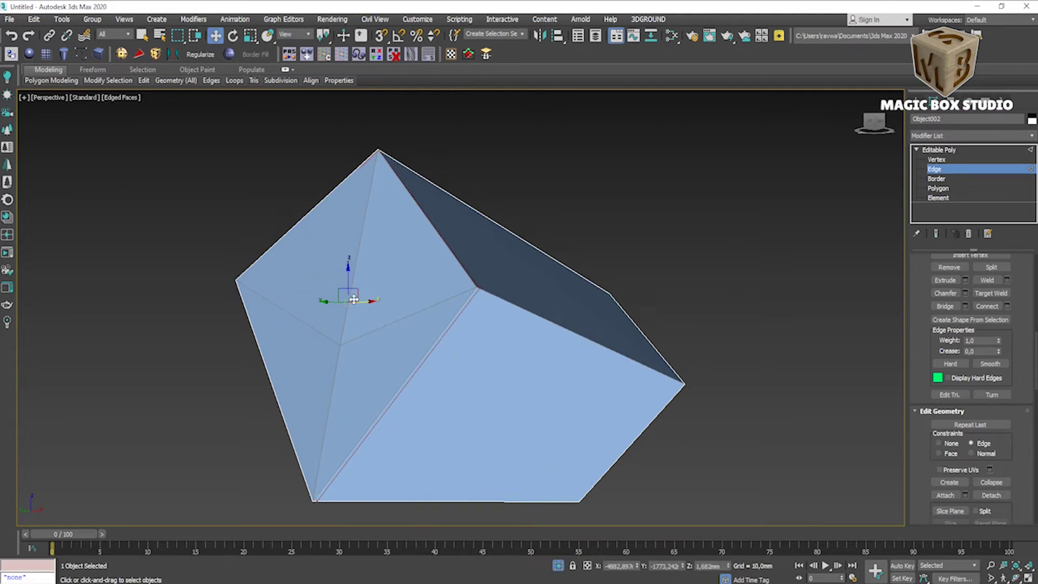
middle_click_drag(351, 315, 389, 302, "alt")
left_click(938, 188)
left_click(493, 268)
key("ctrl+a")
left_click(988, 293)
- Inset the stub's end face, check the smoothed tube, and restore the full scene
scroll(331, 268, "down", 3)
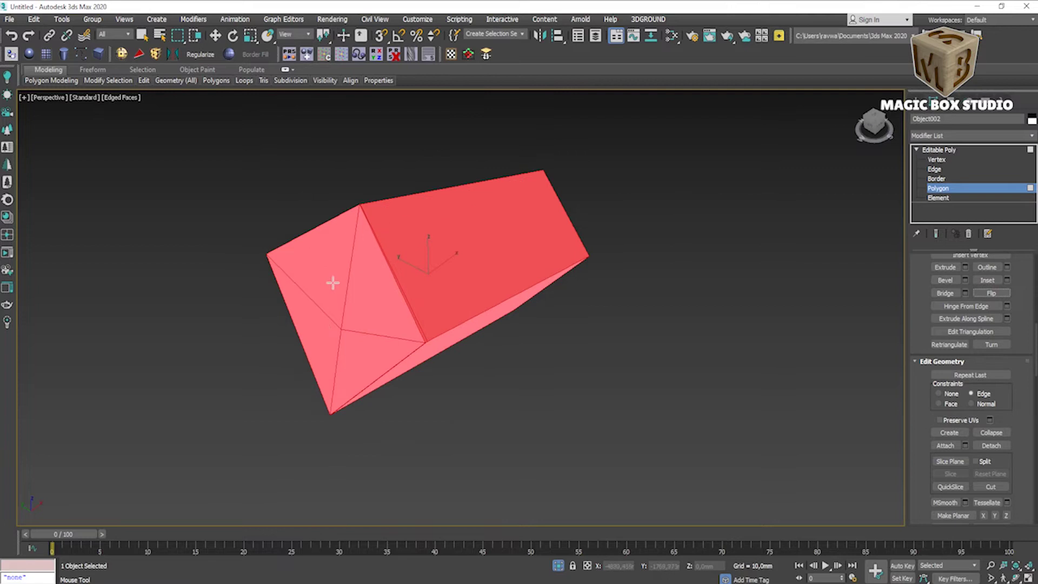
left_click(380, 272)
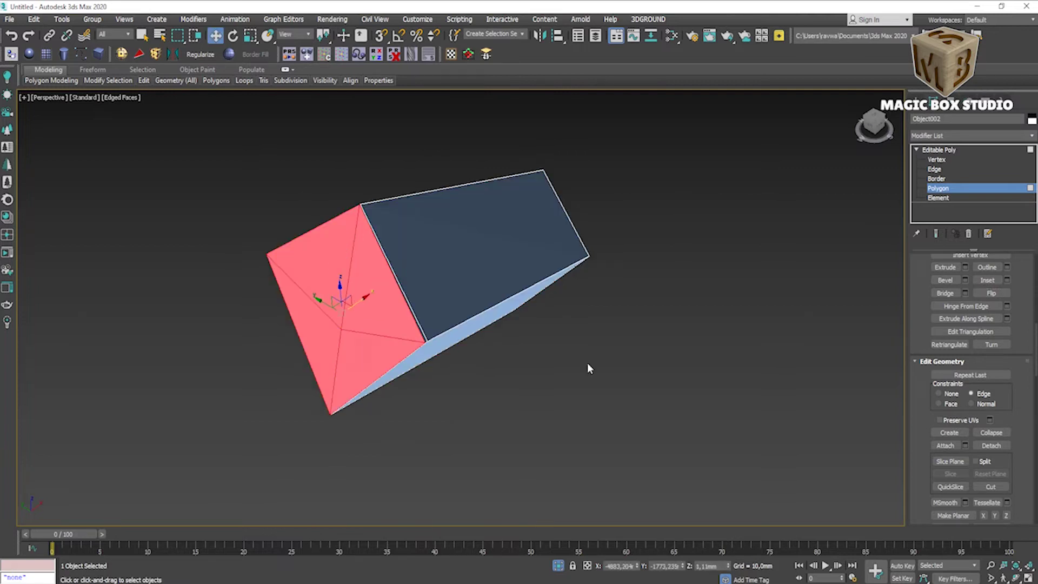
left_click(1007, 281)
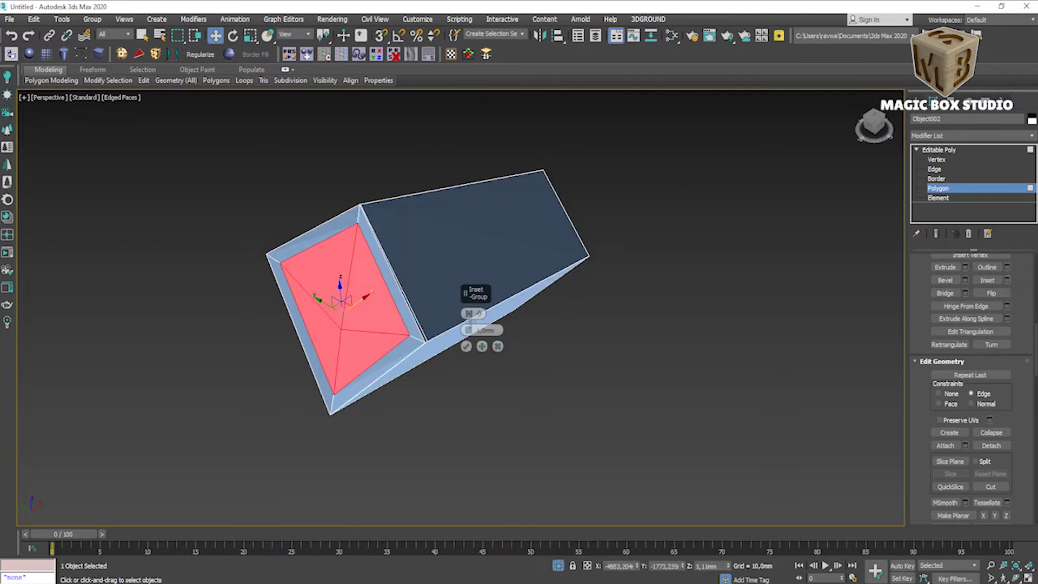
left_click(466, 346)
key("ctrl+BackSpace")
mouse_move(462, 397)
middle_mouse_down("alt")
mouse_move(409, 389)
mouse_move(393, 403)
middle_mouse_up("alt")
key("alt+q")
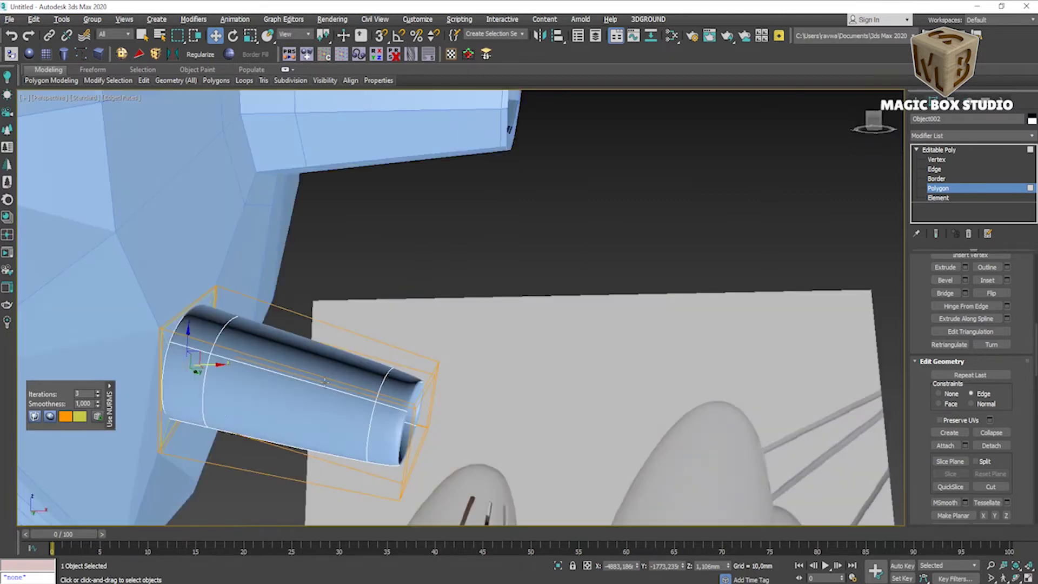
left_click(357, 315)
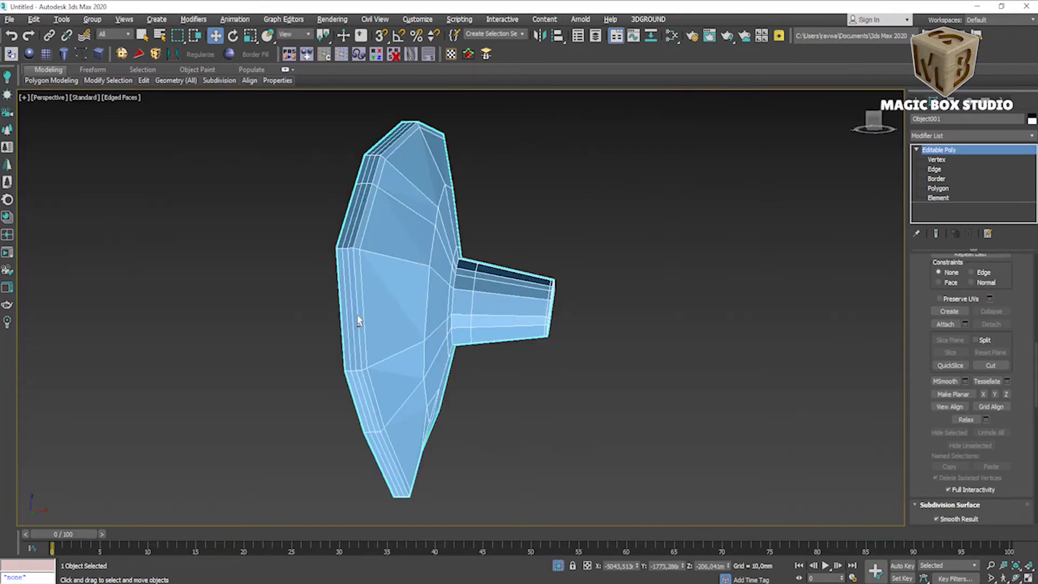
- Preview the shade's mount with smoothing, orbit around it, then turn the preview off
key("ctrl+BackSpace")
scroll(373, 379, "down", 5)
scroll(376, 401, "down", 5)
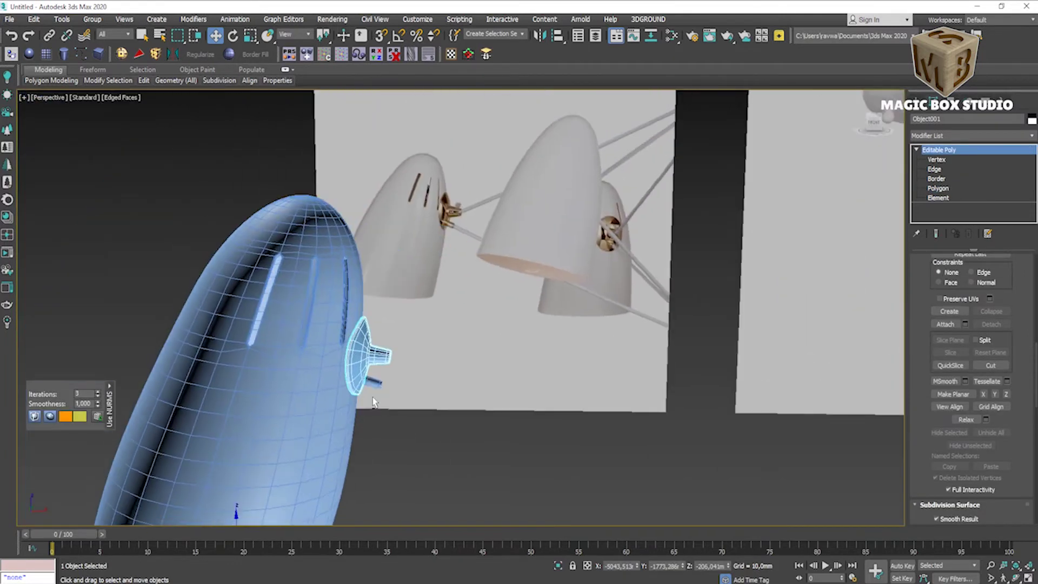
scroll(371, 399, "down", 2)
scroll(378, 399, "down", 3)
scroll(379, 399, "up", 1)
scroll(381, 379, "up", 3)
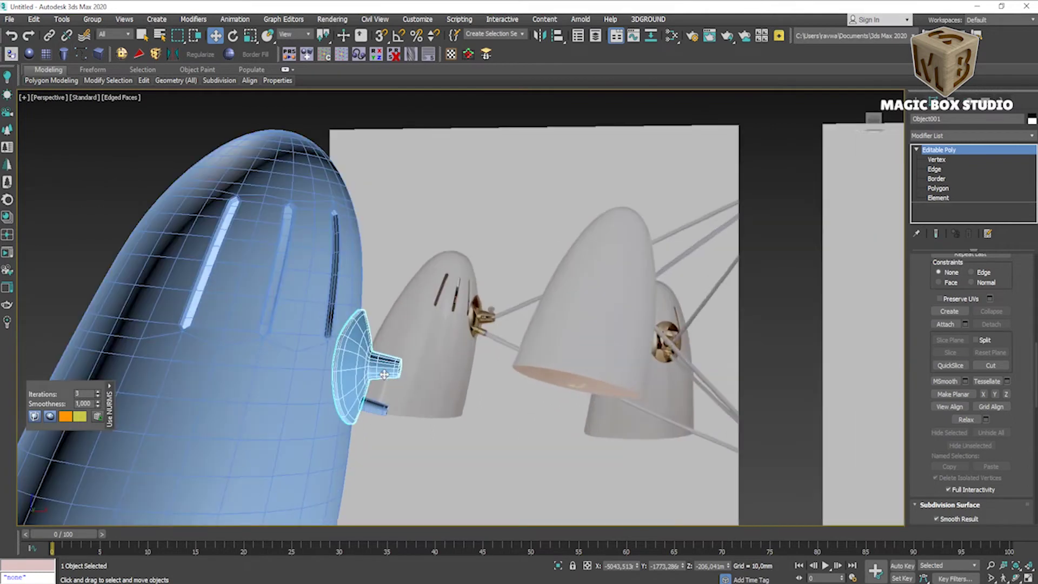
scroll(492, 323, "up", 2)
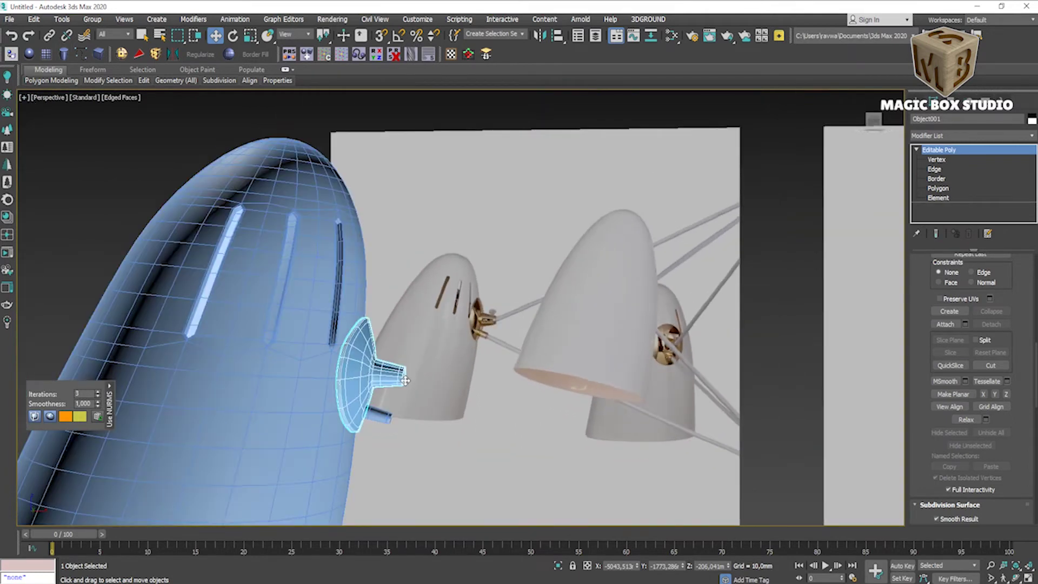
mouse_move(382, 370)
middle_mouse_down("alt")
mouse_move(378, 381)
mouse_move(421, 397)
mouse_move(430, 413)
middle_mouse_up("alt")
key("ctrl+BackSpace")
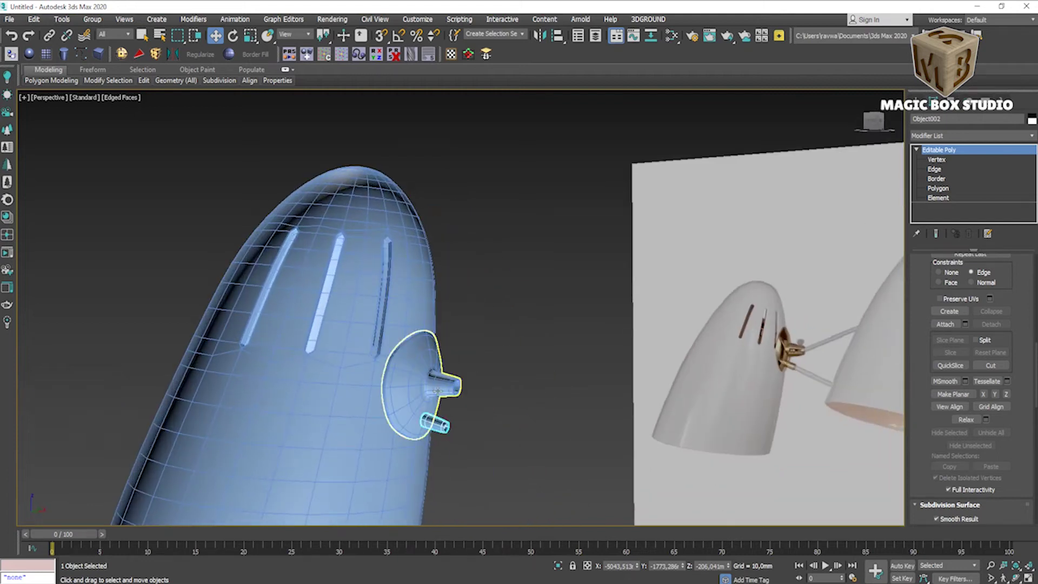
- In full Front view, drag the three shade parts beside the right-hand chandelier reference photo
scroll(441, 402, "down", 3)
scroll(445, 418, "down", 3)
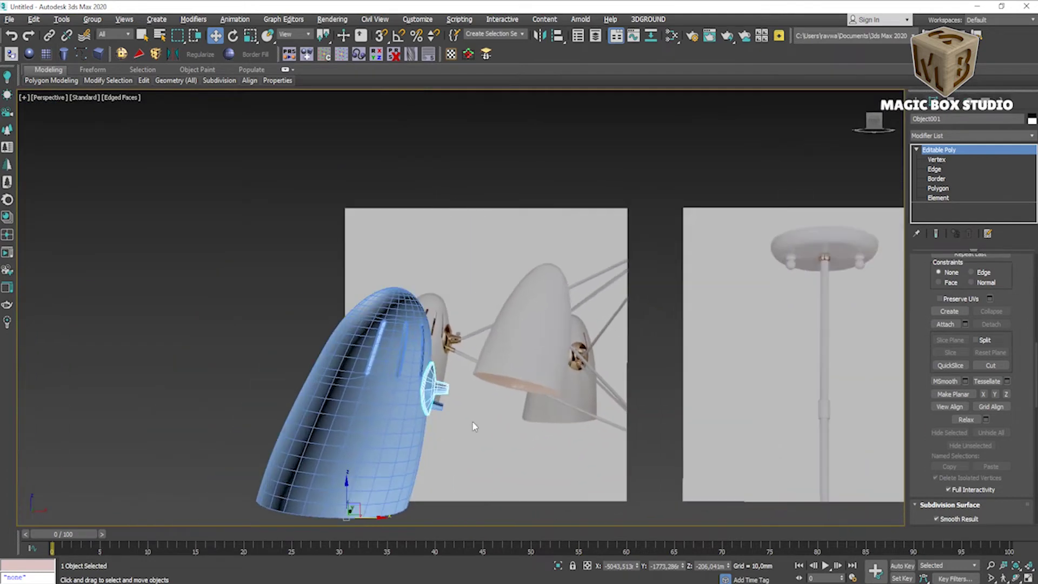
scroll(472, 420, "down", 3)
scroll(485, 468, "down", 2)
middle_click_drag(394, 418, 351, 449)
left_click_drag(421, 422, 630, 424)
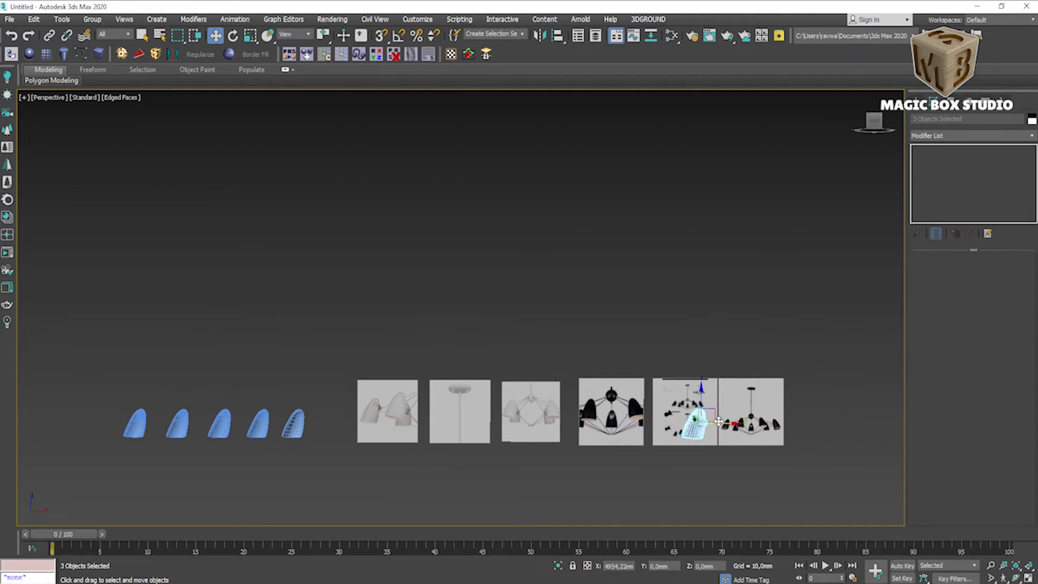
key("alt+w")
key("alt+w")
scroll(312, 398, "down", 5)
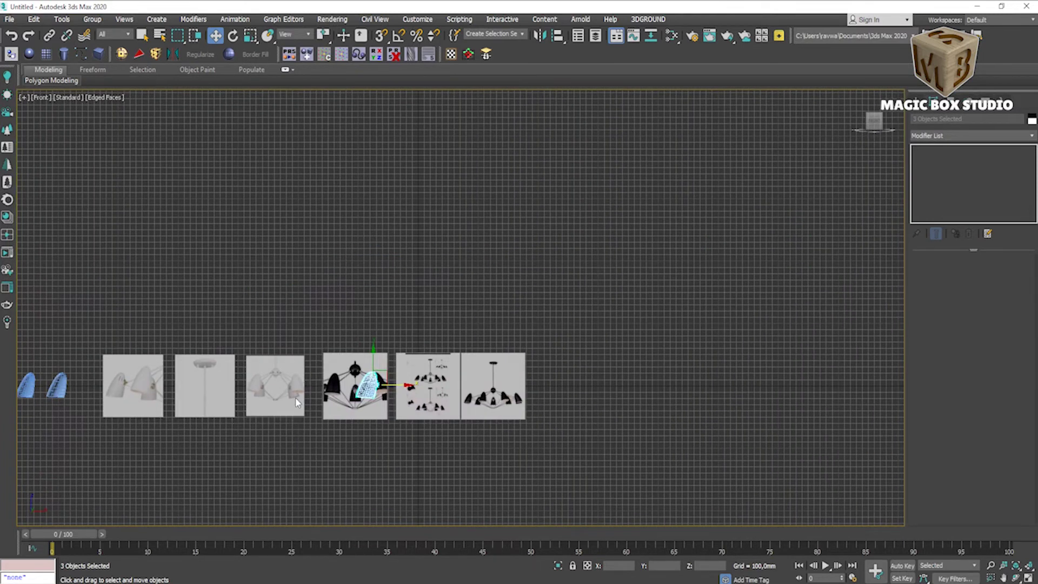
scroll(311, 398, "up", 5)
mouse_move(312, 398)
left_mouse_down()
mouse_move(357, 398)
mouse_move(86, 398)
mouse_move(671, 399)
left_mouse_up()
middle_click_drag(723, 341, 342, 355)
left_click_drag(343, 355, 311, 417)
scroll(411, 408, "down", 3)
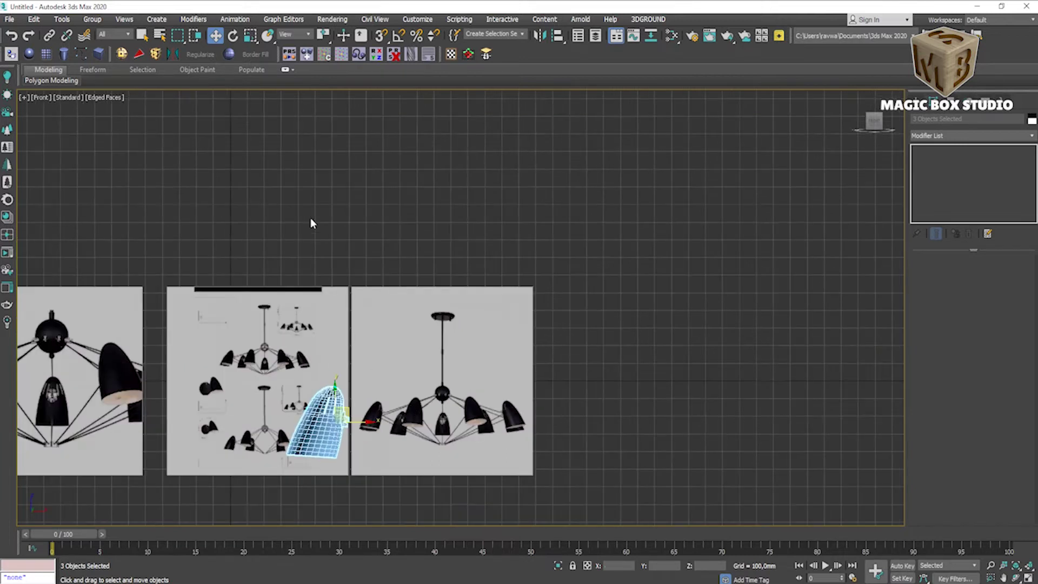
scroll(446, 382, "up", 8)
scroll(446, 382, "down", 4)
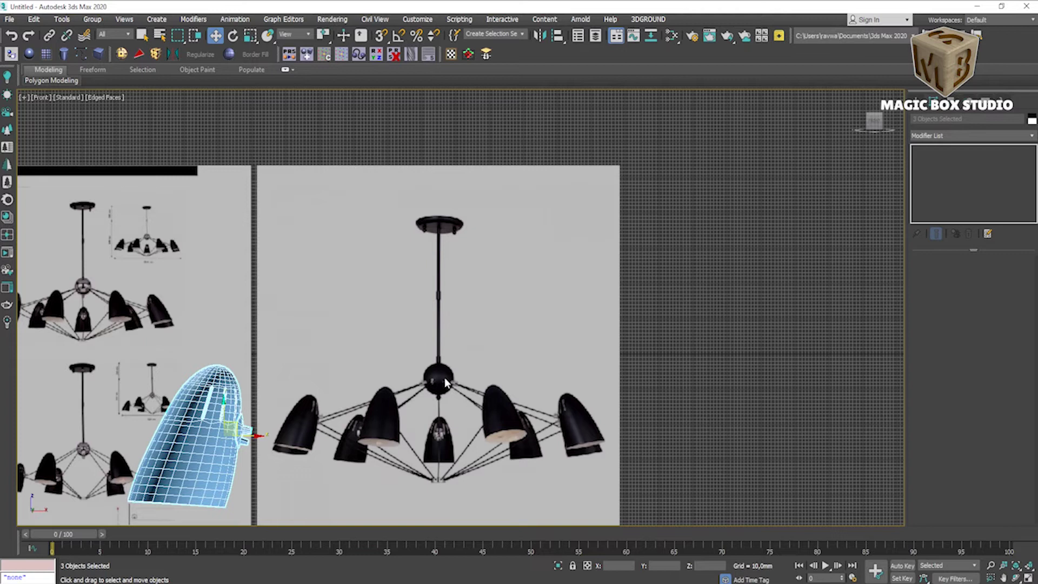
left_click(81, 54)
- Draw a Line spline from the shade's connector toward the chandelier hub
left_click(951, 178)
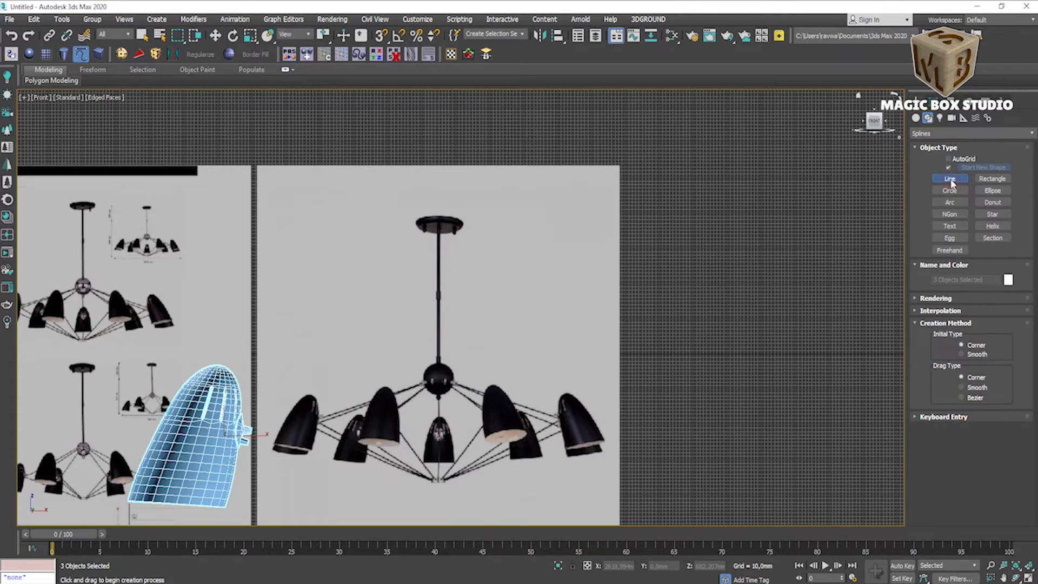
scroll(248, 433, "up", 2)
scroll(238, 427, "down", 3)
scroll(224, 421, "down", 3)
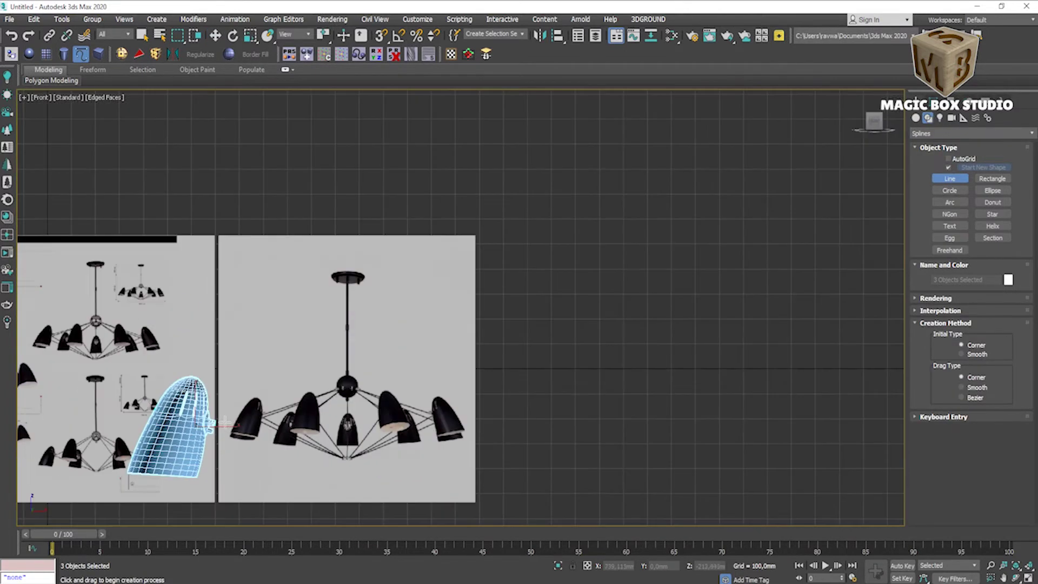
scroll(213, 424, "up", 5)
left_click(223, 424)
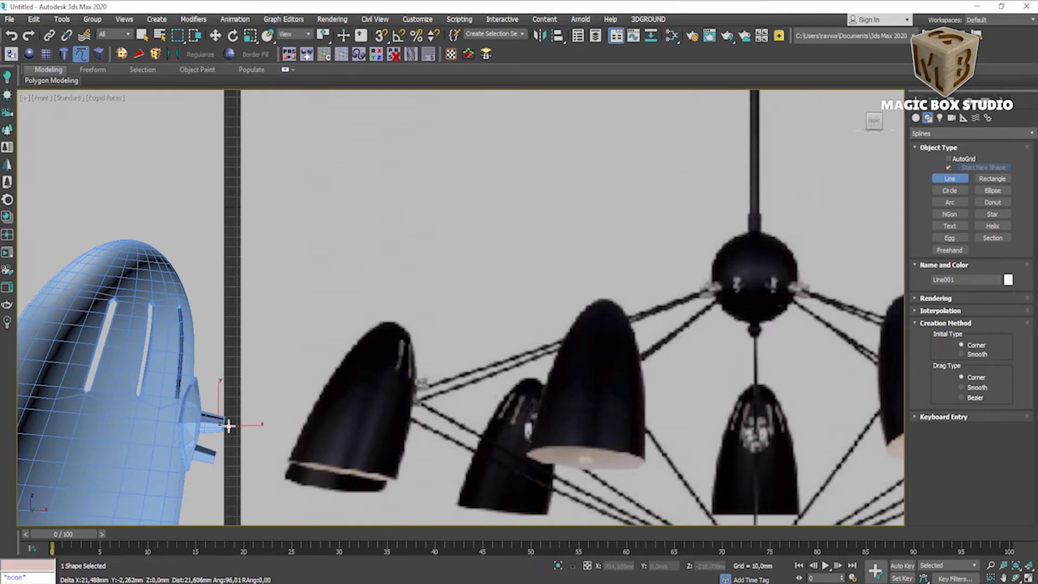
scroll(562, 227, "down", 3)
scroll(594, 190, "down", 2)
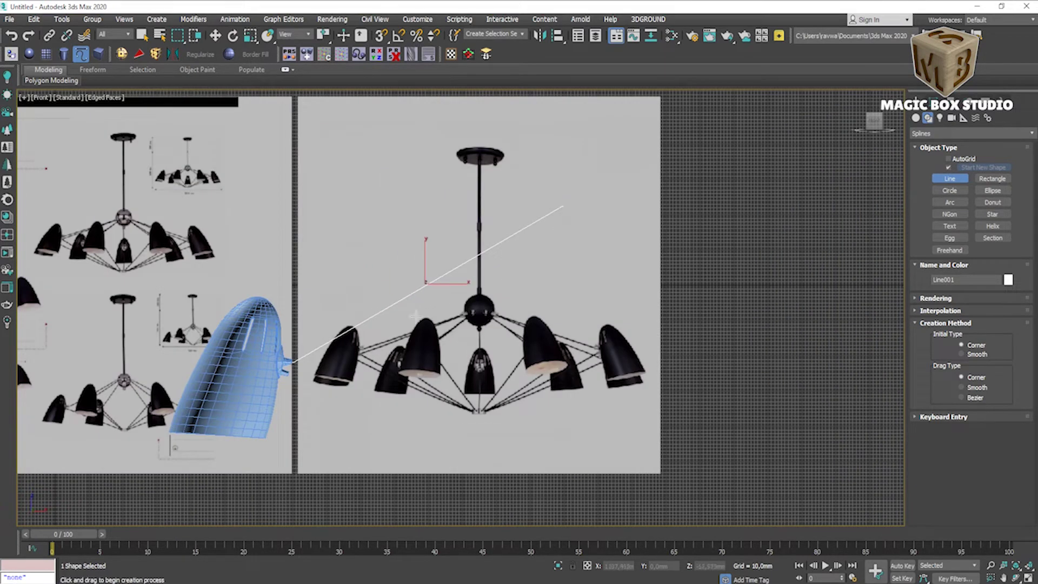
- Enable the line in renderer and viewport with a thickness of about 6.9 mm
left_click(928, 118)
left_click(935, 260)
left_click(934, 271)
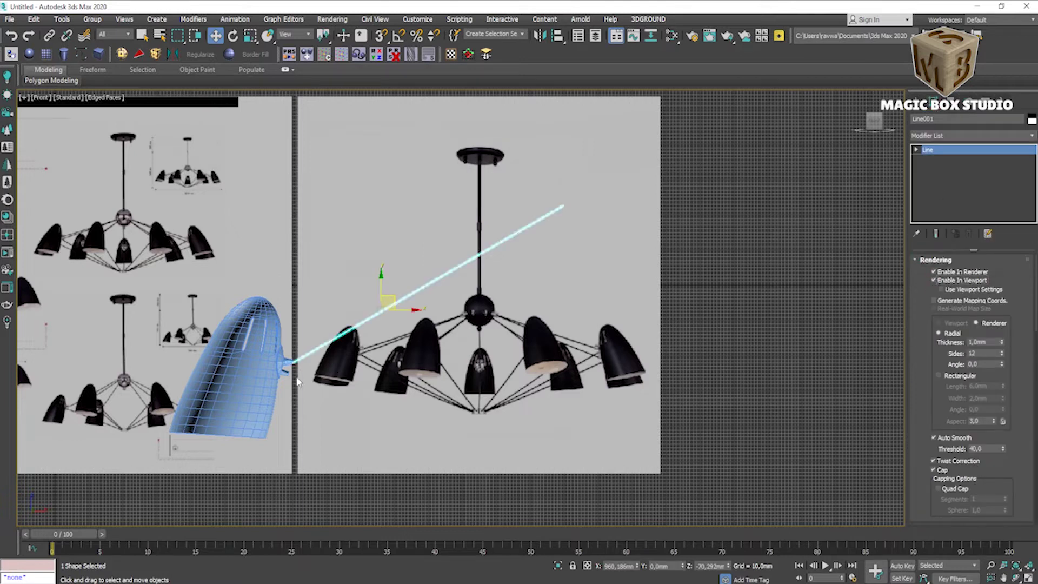
scroll(290, 358, "up", 3)
left_click_drag(1002, 342, 1002, 330)
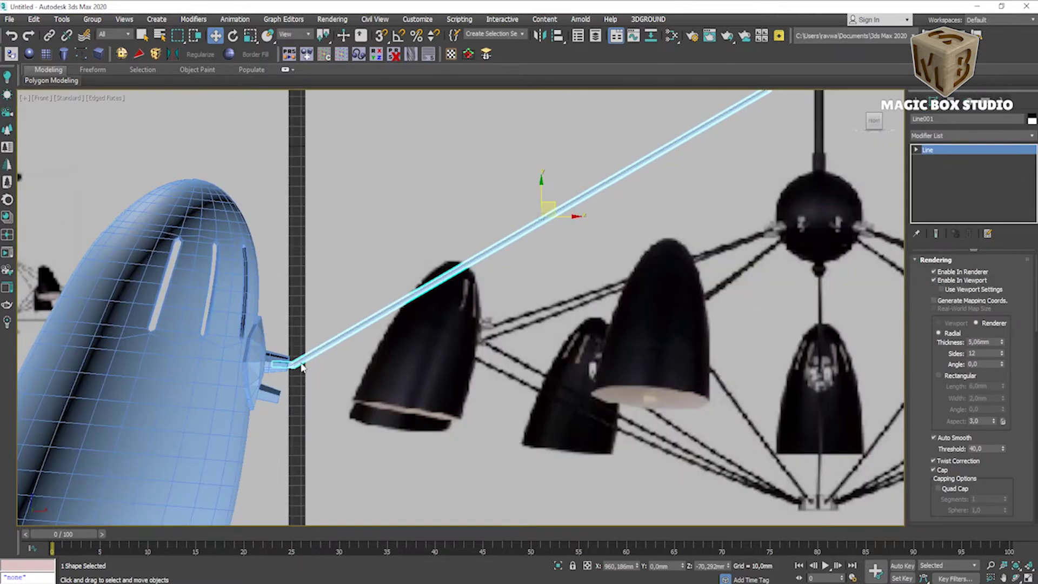
scroll(580, 392, "down", 2)
scroll(580, 393, "down", 2)
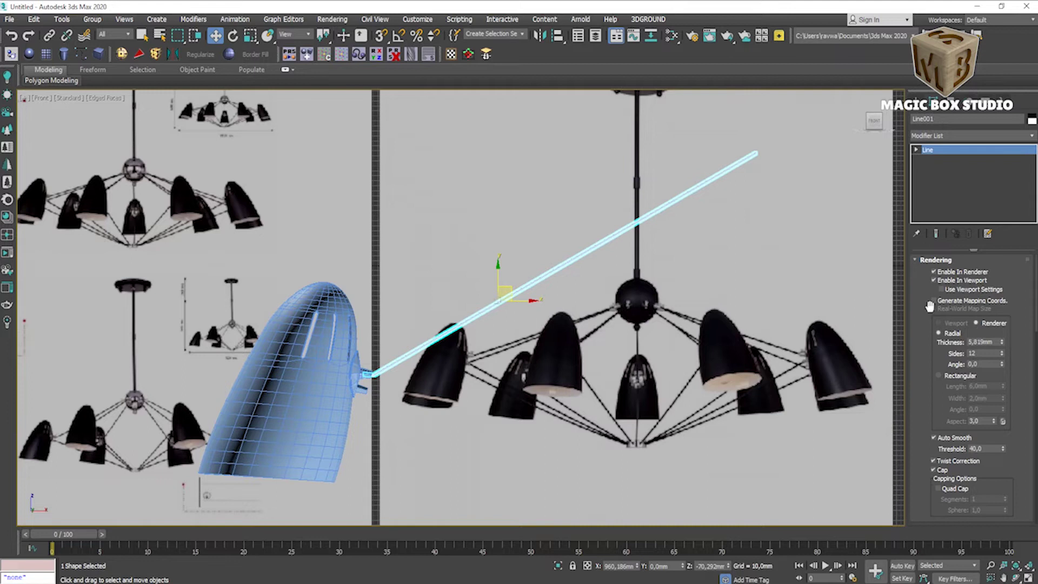
scroll(458, 366, "up", 4)
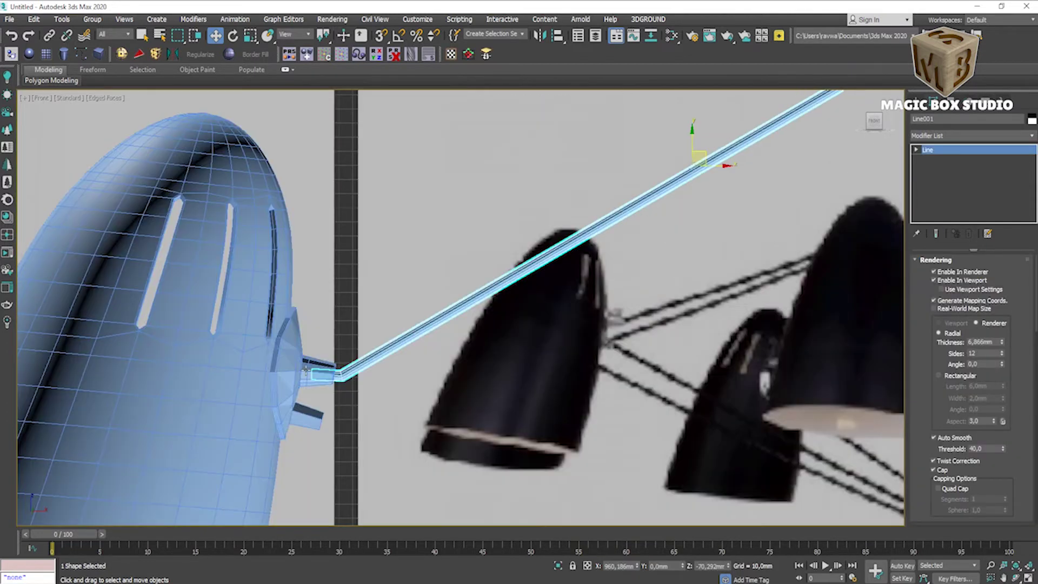
- Shift-drag the shade's connector with its arm to make an independent Copy
left_click(306, 369)
scroll(306, 369, "down", 3)
scroll(306, 369, "down", 3)
scroll(306, 369, "down", 3)
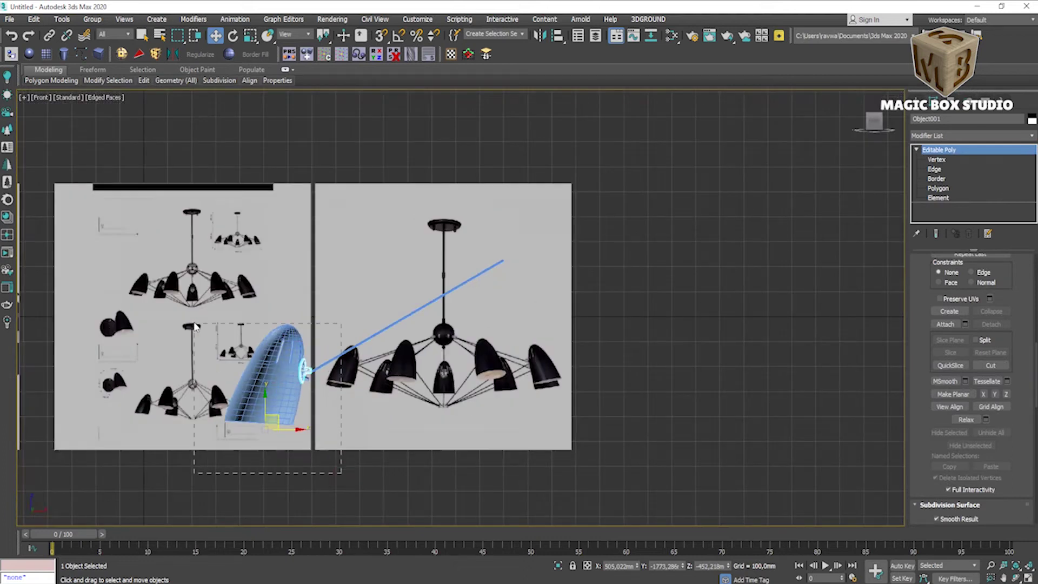
scroll(487, 440, "down", 5)
scroll(558, 405, "down", 2)
left_click_drag(90, 389, 514, 349, "shift")
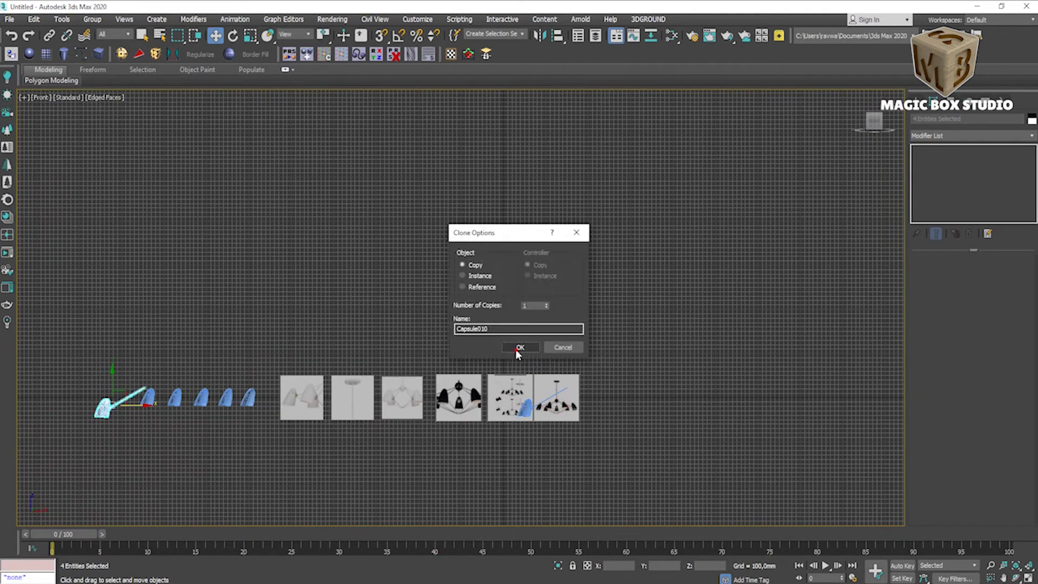
left_click(515, 348)
scroll(537, 411, "up", 5)
scroll(538, 411, "up", 5)
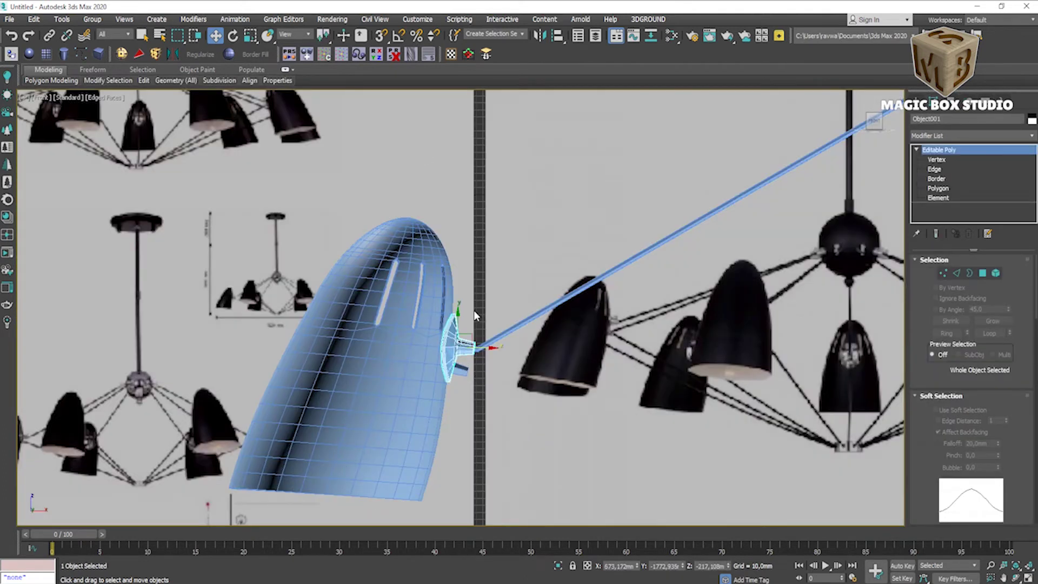
- Reselect the arm line and enter Vertex level at its connector end
left_click(698, 222)
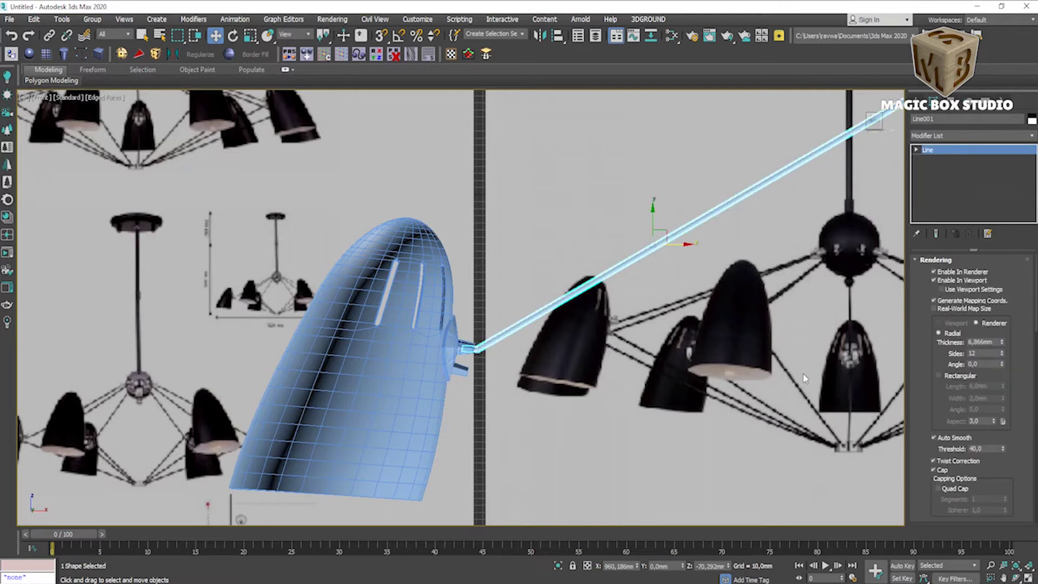
middle_click_drag(810, 351, 654, 354)
scroll(968, 411, "down", 3)
scroll(968, 432, "down", 2)
left_click(958, 457)
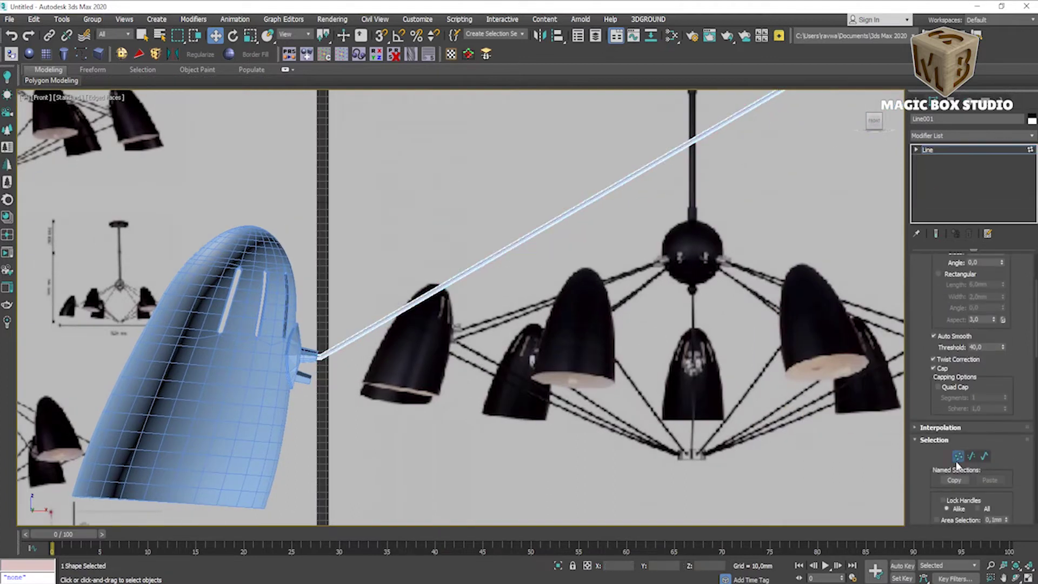
- Make the arm's end vertex Bezier and pull its handle to curve the bend
scroll(311, 354, "up", 5)
right_click(307, 352)
left_click(351, 433)
left_click(551, 456)
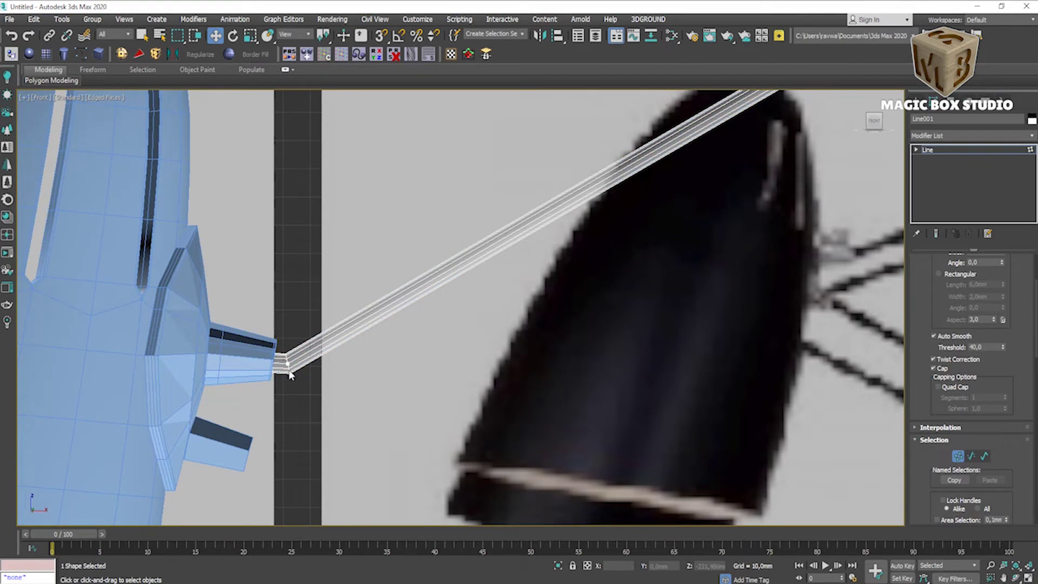
scroll(319, 381, "down", 2)
right_click(285, 345)
left_click(270, 263)
scroll(273, 361, "down", 2)
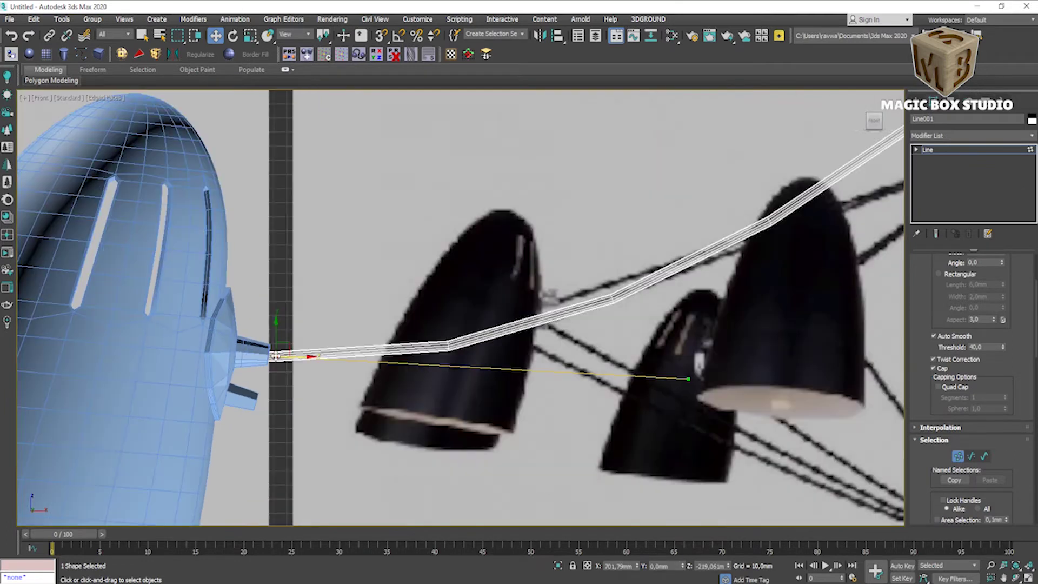
left_click_drag(687, 376, 351, 347)
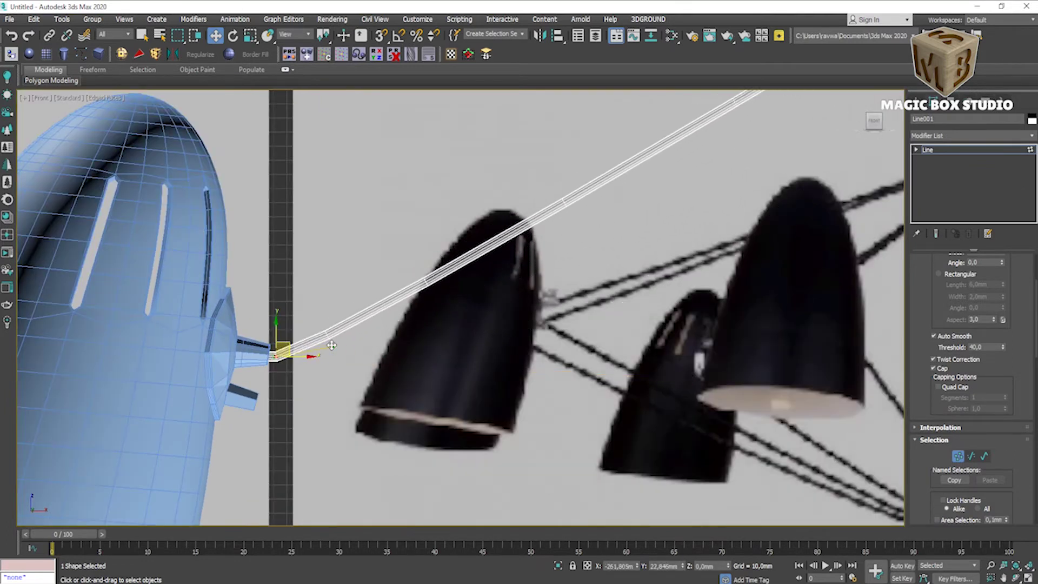
scroll(283, 356, "up", 4)
scroll(304, 355, "down", 4)
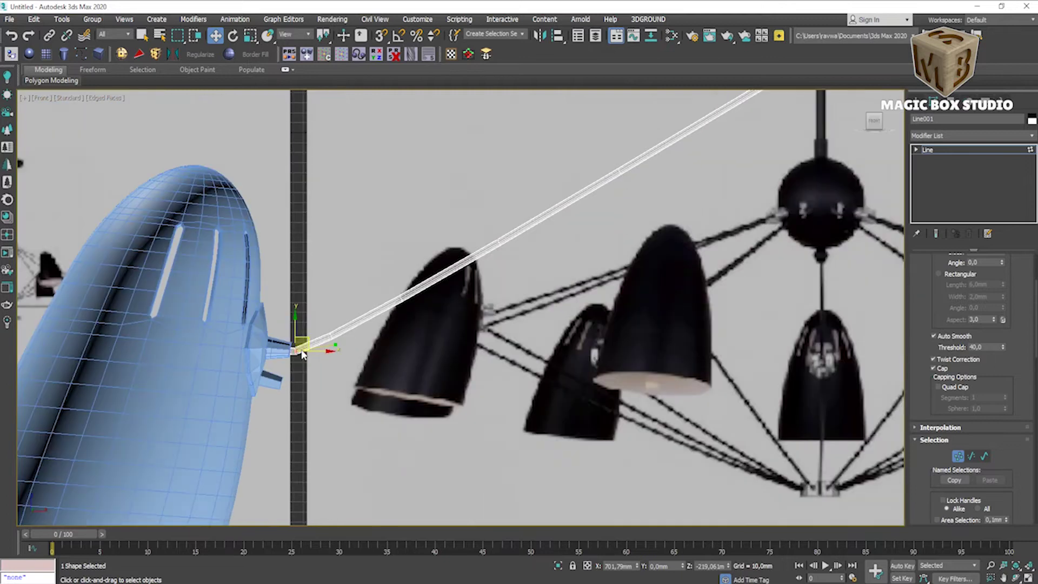
scroll(301, 351, "up", 4)
- Align the arm line to the connector Object001's pivot and check it in Top view
key("1")
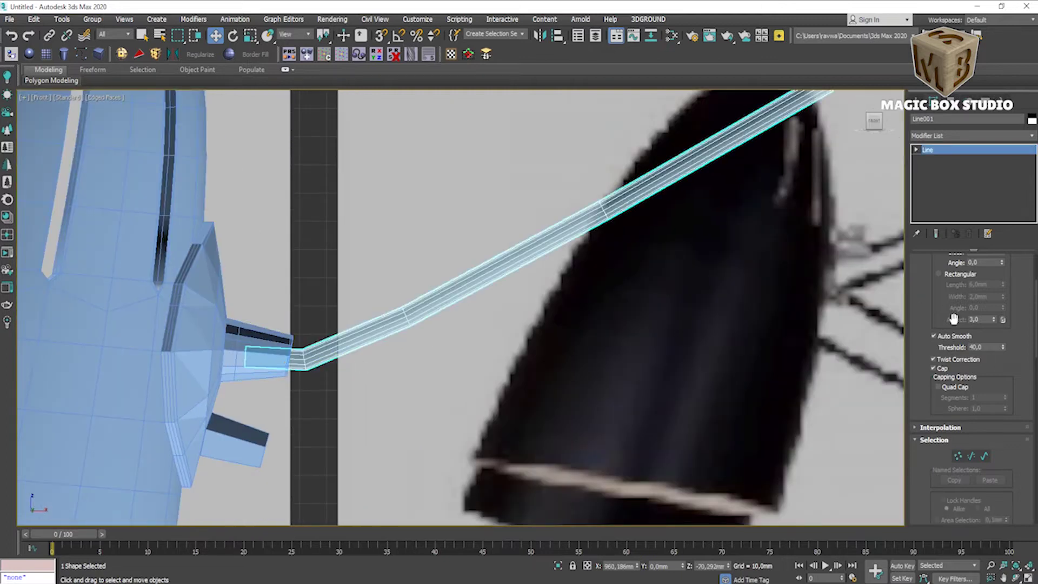
key("alt+a")
left_click(260, 357)
key("Return")
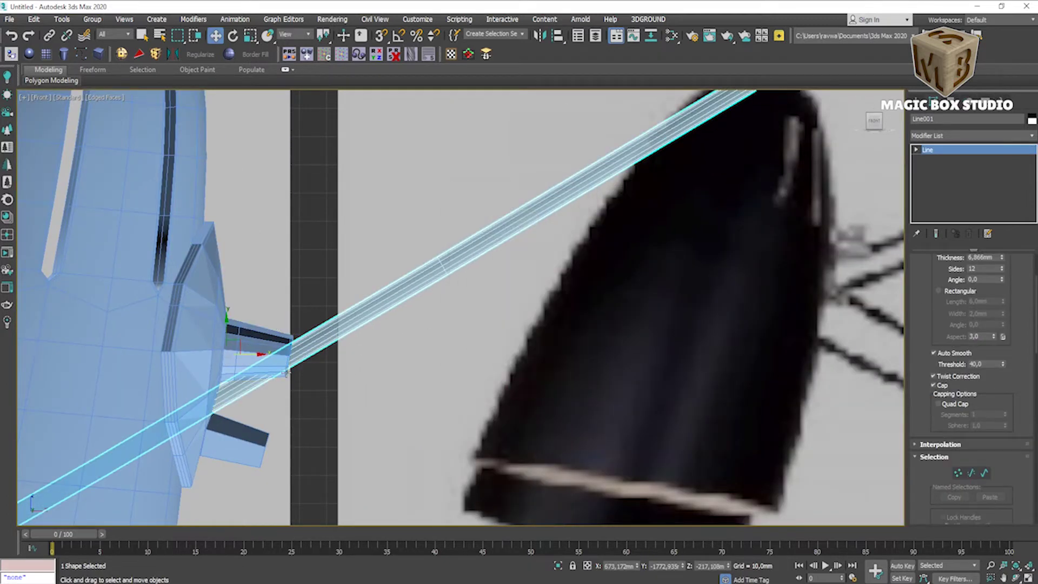
key("alt+w")
middle_click(259, 300)
key("alt+w")
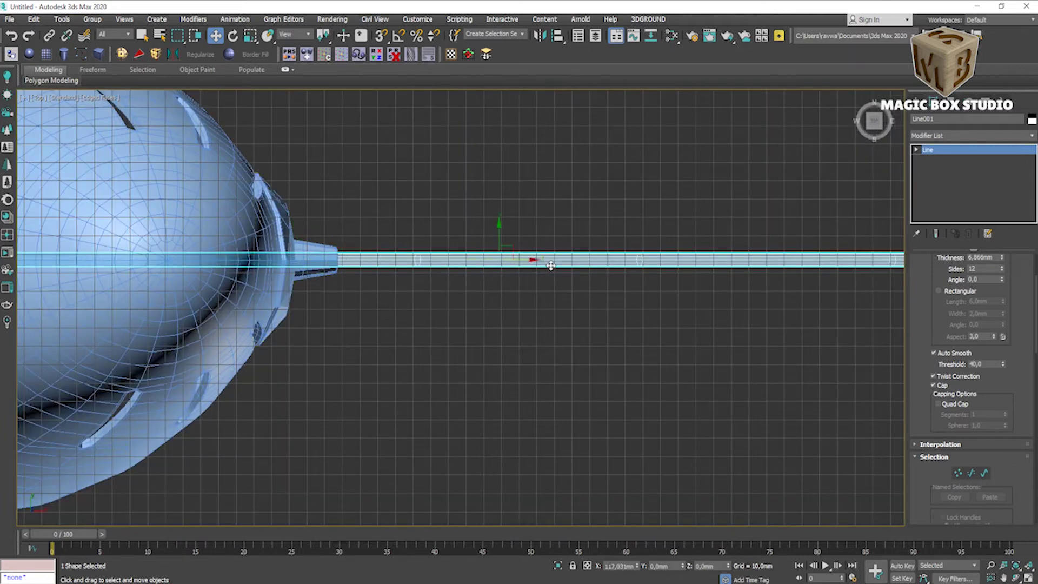
key("alt+w")
middle_click(577, 295)
key("alt+w")
- Nudge the arm line slightly right so its end meets the connector
middle_click_drag(577, 305, 584, 162)
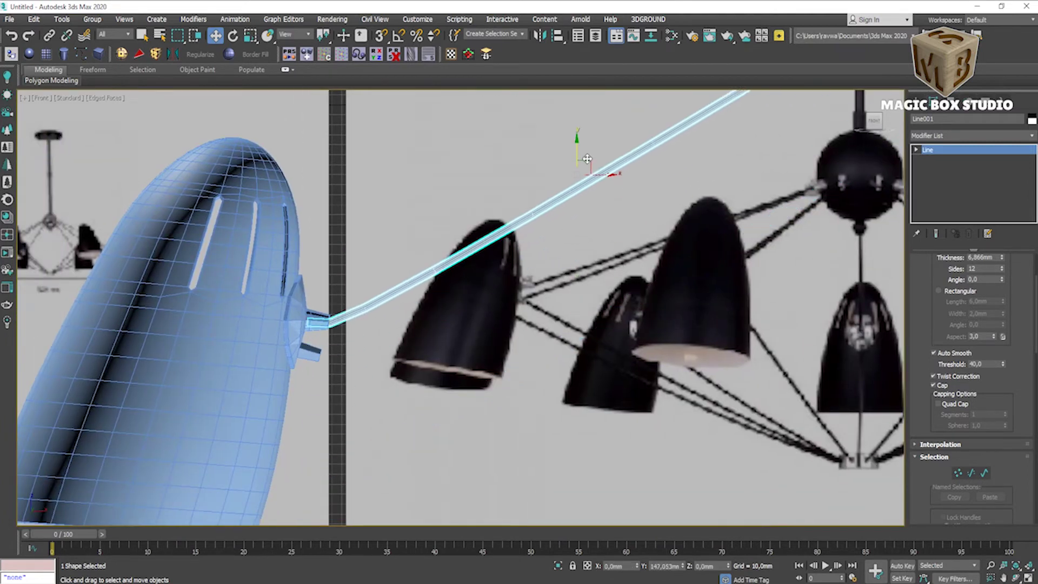
scroll(351, 316, "up", 5)
middle_click_drag(351, 316, 431, 255)
scroll(441, 259, "down", 2)
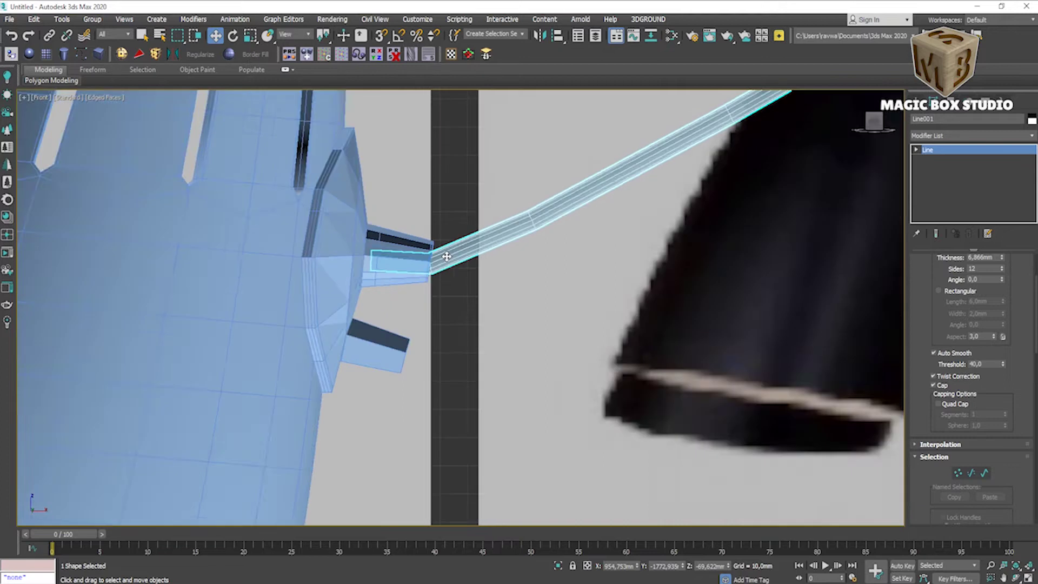
scroll(441, 259, "down", 5)
scroll(455, 244, "up", 5)
scroll(455, 245, "up", 2)
left_click_drag(455, 245, 460, 243)
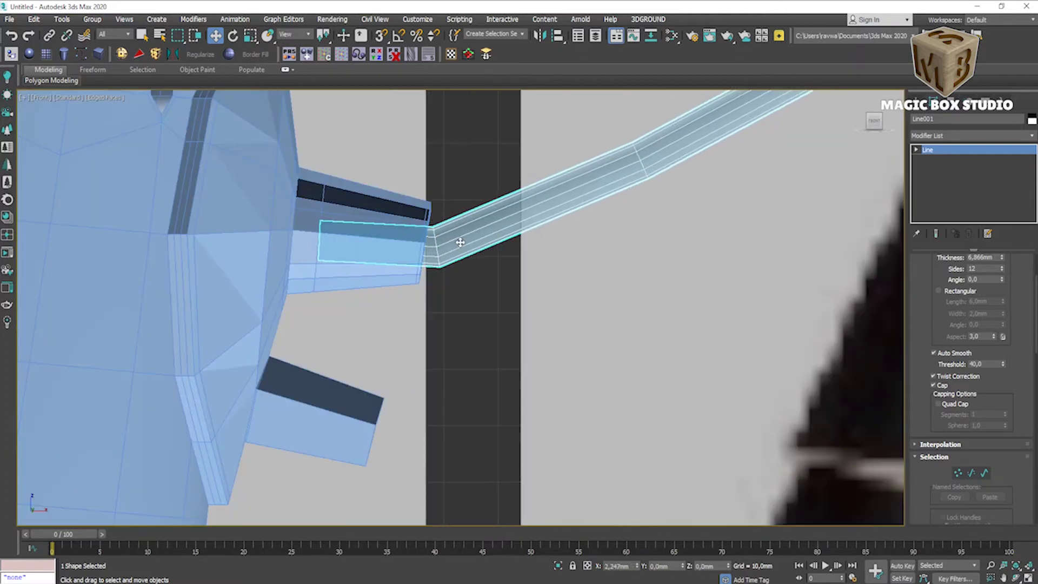
scroll(460, 243, "down", 5)
scroll(461, 243, "up", 2)
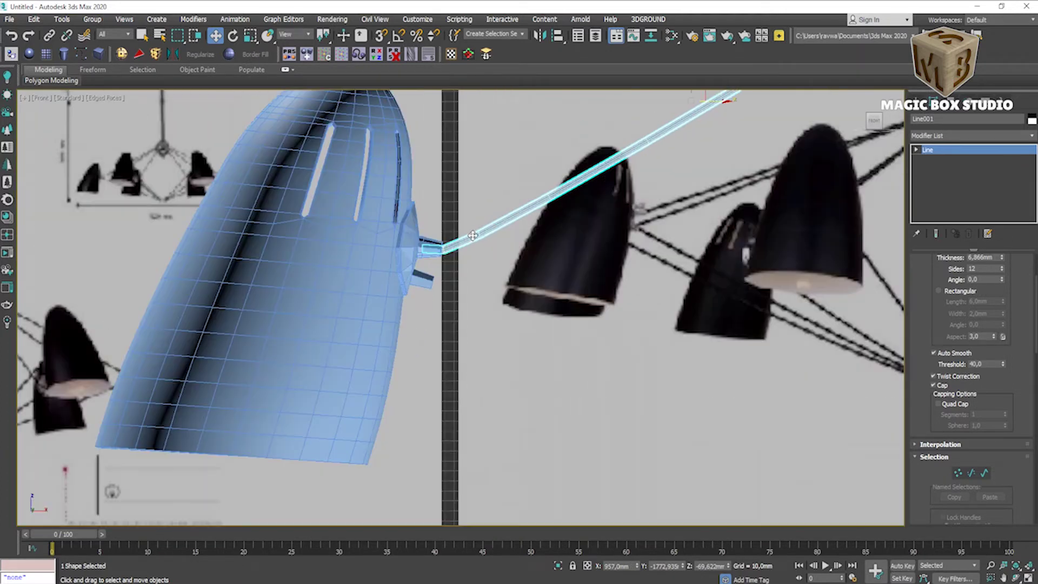
scroll(462, 245, "up", 3)
scroll(931, 292, "down", 1)
- Return to vertex editing and inspect the arm joint in an enlarged Perspective view
key("1")
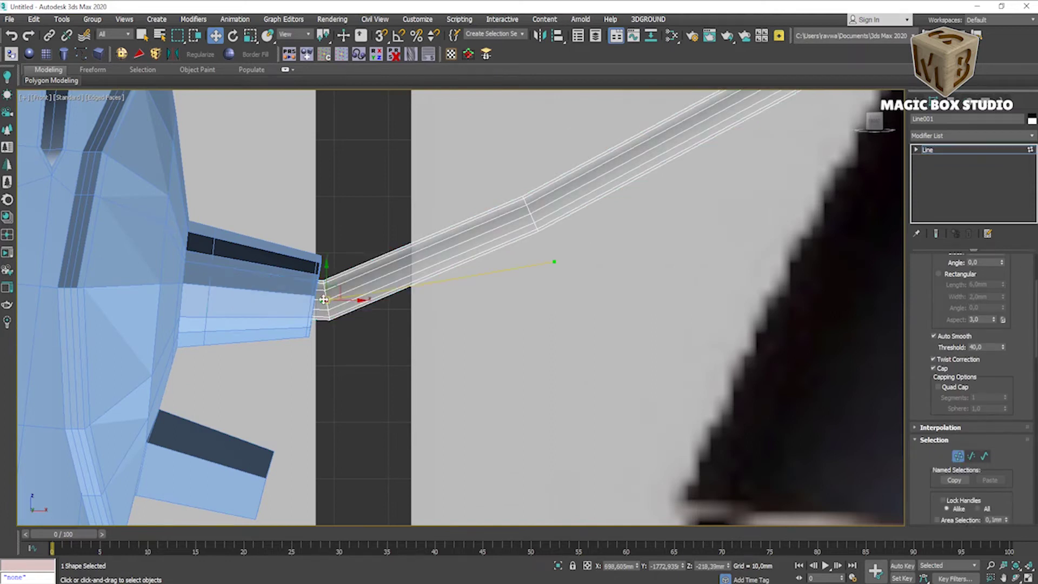
scroll(488, 278, "down", 2)
scroll(373, 292, "down", 3)
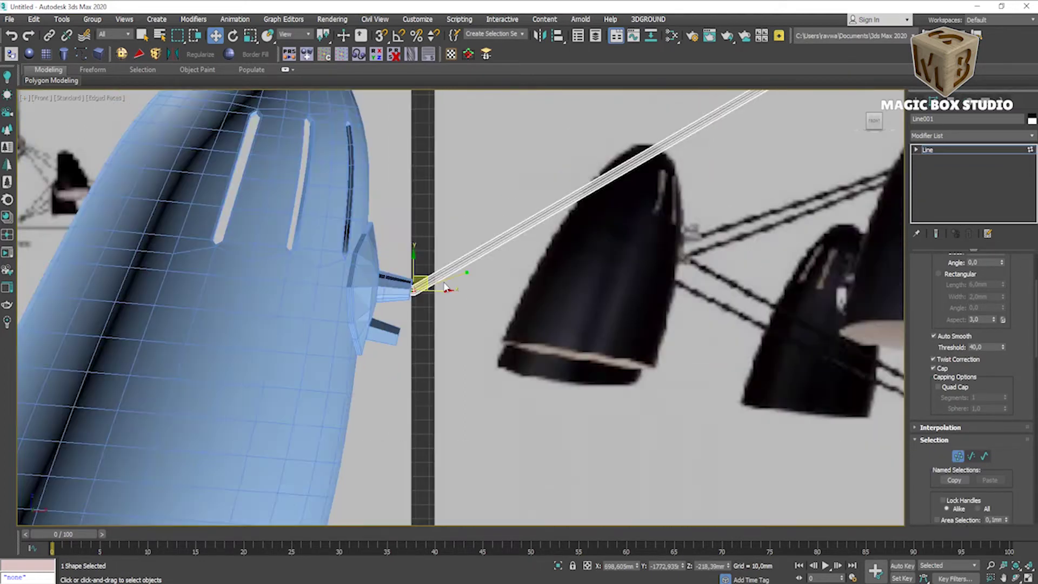
scroll(354, 355, "up", 5)
key("alt+w")
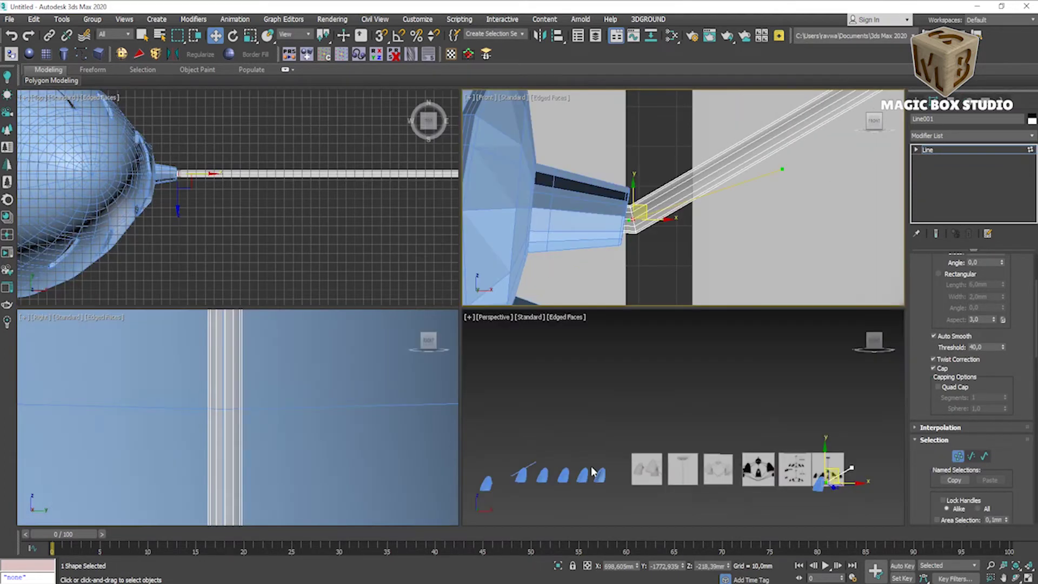
middle_click(612, 475)
key("alt+w")
scroll(540, 433, "up", 5)
scroll(536, 436, "up", 3)
scroll(577, 438, "up", 3)
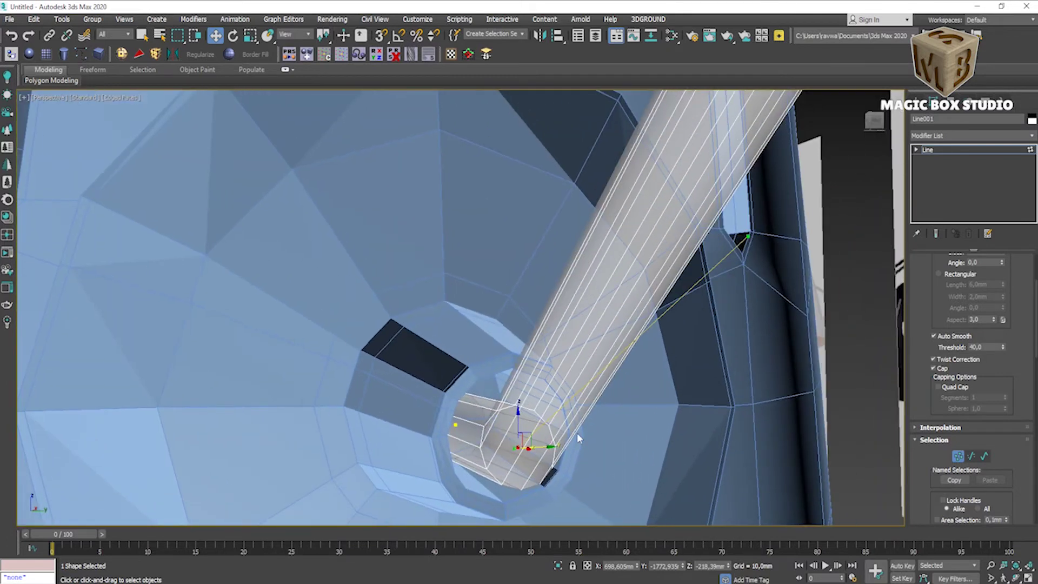
- At spline level, raise Line001's Rendering thickness spinner to 11.948 mm
left_click(984, 456)
scroll(555, 428, "down", 5)
scroll(564, 400, "up", 4)
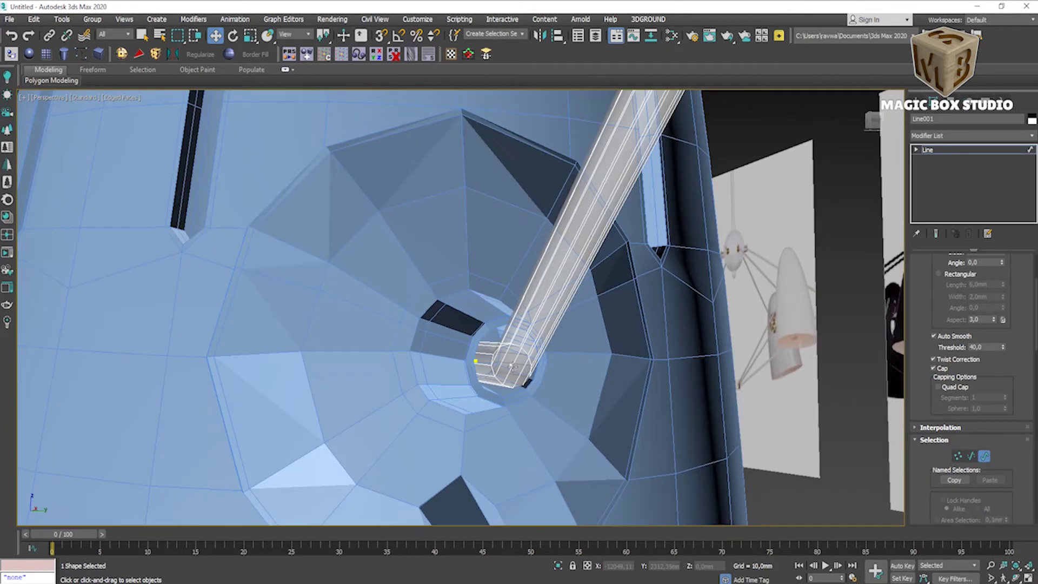
scroll(564, 400, "up", 2)
scroll(940, 301, "up", 3)
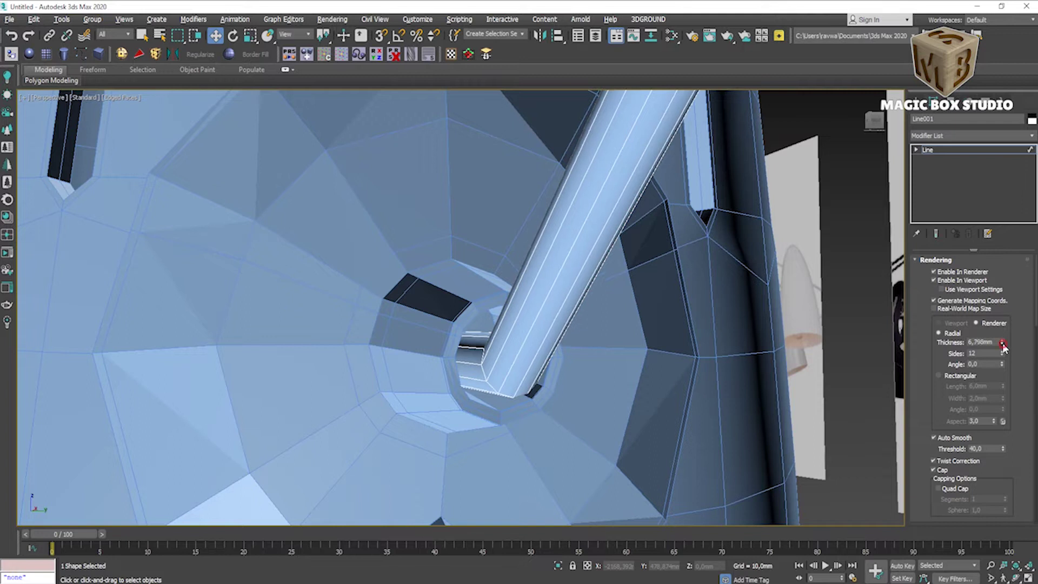
left_click_drag(1003, 347, 997, 303)
scroll(622, 324, "down", 5)
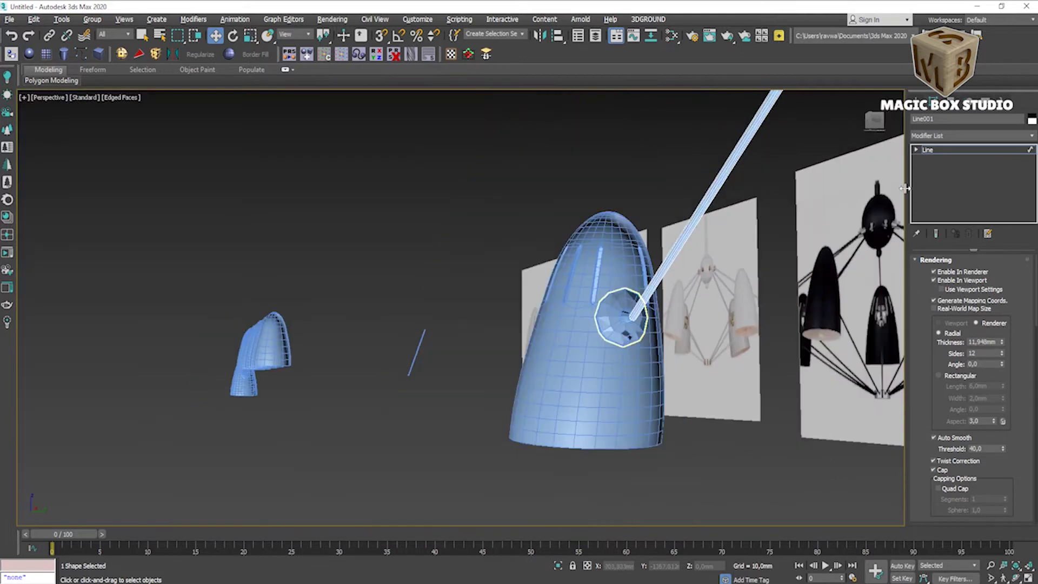
scroll(515, 377, "up", 3)
scroll(515, 378, "up", 2)
scroll(516, 378, "up", 1)
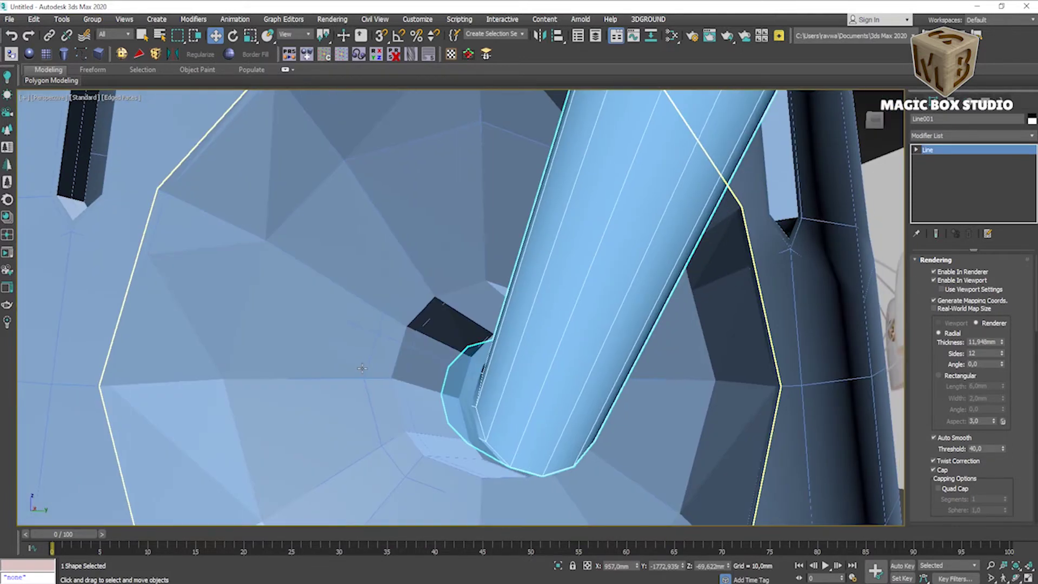
scroll(517, 389, "up", 1)
scroll(514, 399, "down", 5)
scroll(502, 351, "up", 5)
scroll(492, 313, "down", 2)
scroll(491, 303, "down", 3)
- Check the tube-to-collar junction in Front view, centring it on screen
key("f")
scroll(698, 162, "up", 1)
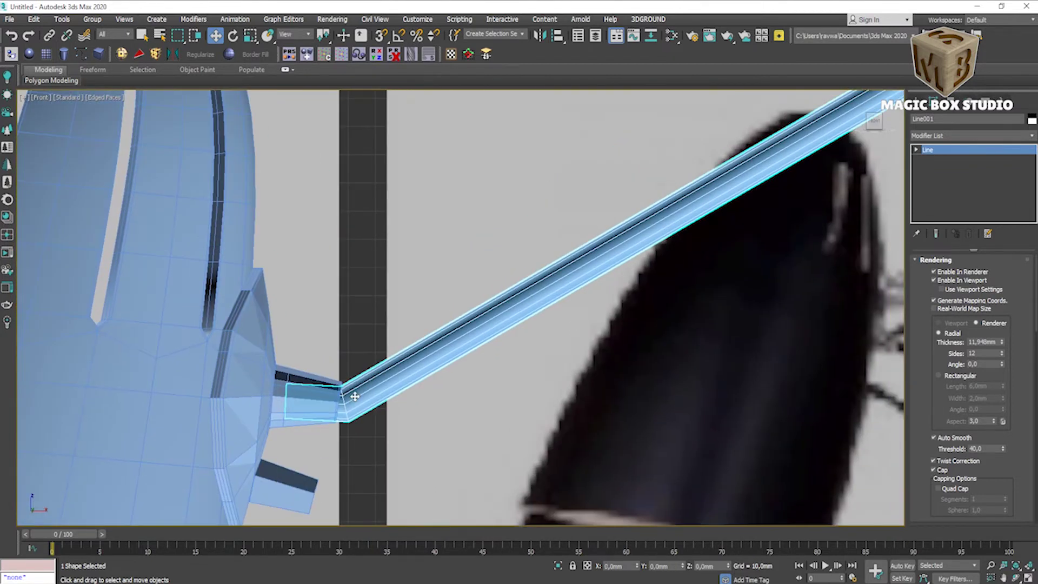
scroll(748, 152, "down", 1)
scroll(748, 152, "down", 3)
scroll(628, 246, "up", 5)
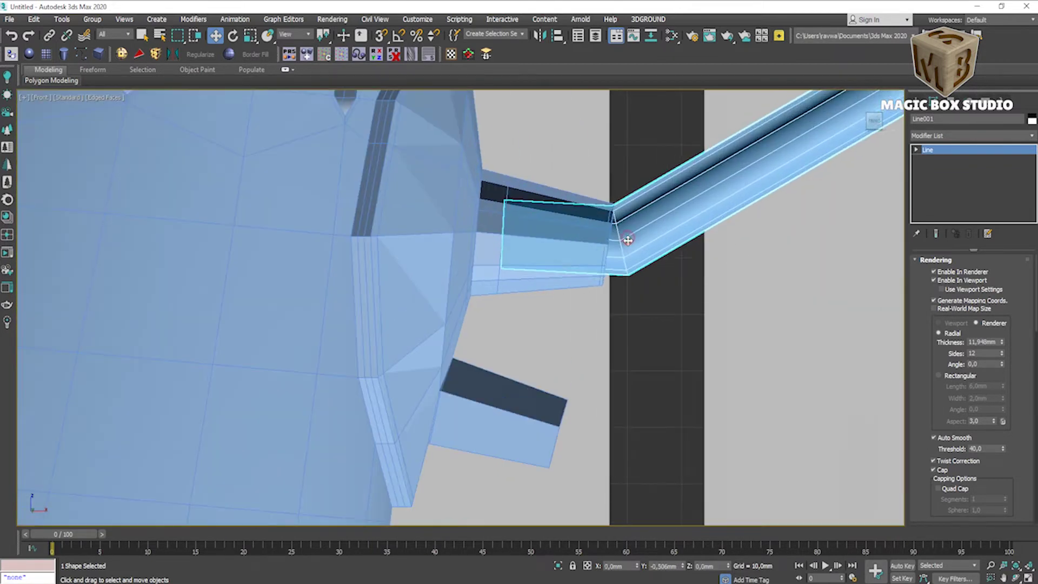
scroll(627, 244, "down", 2)
scroll(610, 222, "up", 4)
middle_click_drag(616, 222, 548, 220)
scroll(549, 220, "down", 5)
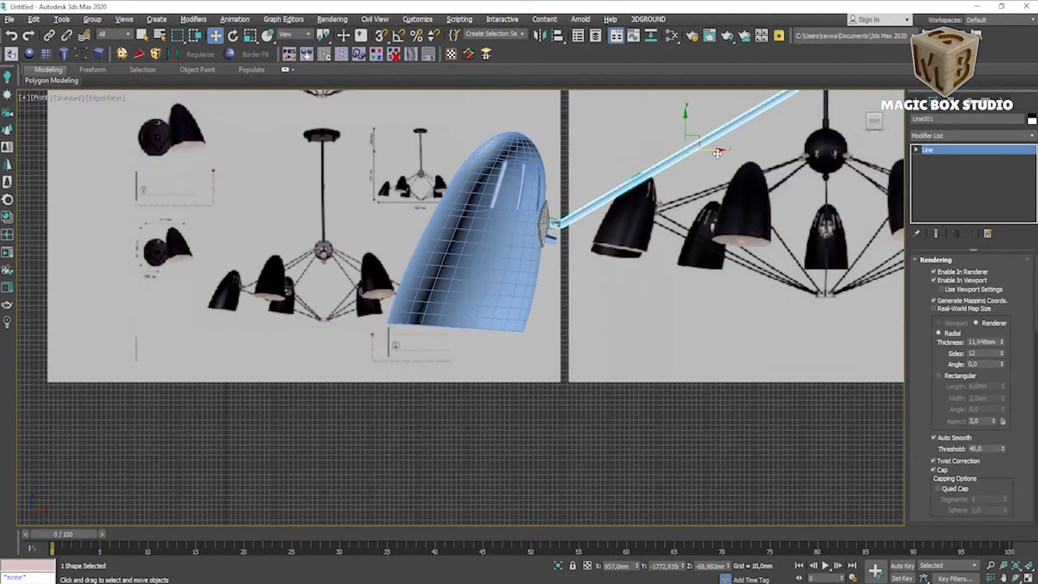
scroll(579, 226, "up", 8)
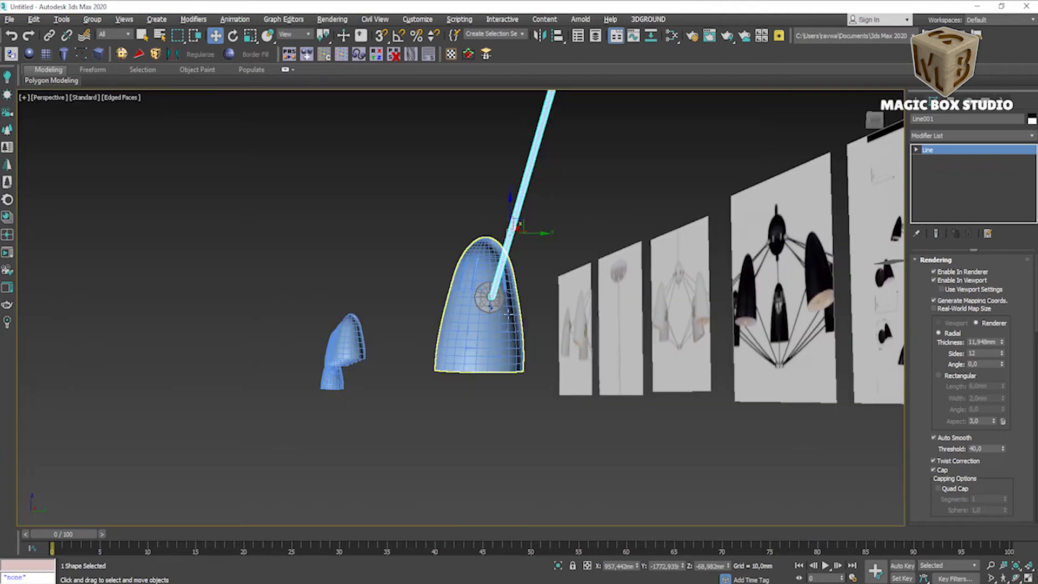
scroll(495, 296, "up", 5)
- Select the collar piece and preview it with NURMS smoothing
scroll(495, 296, "up", 4)
left_click(495, 296)
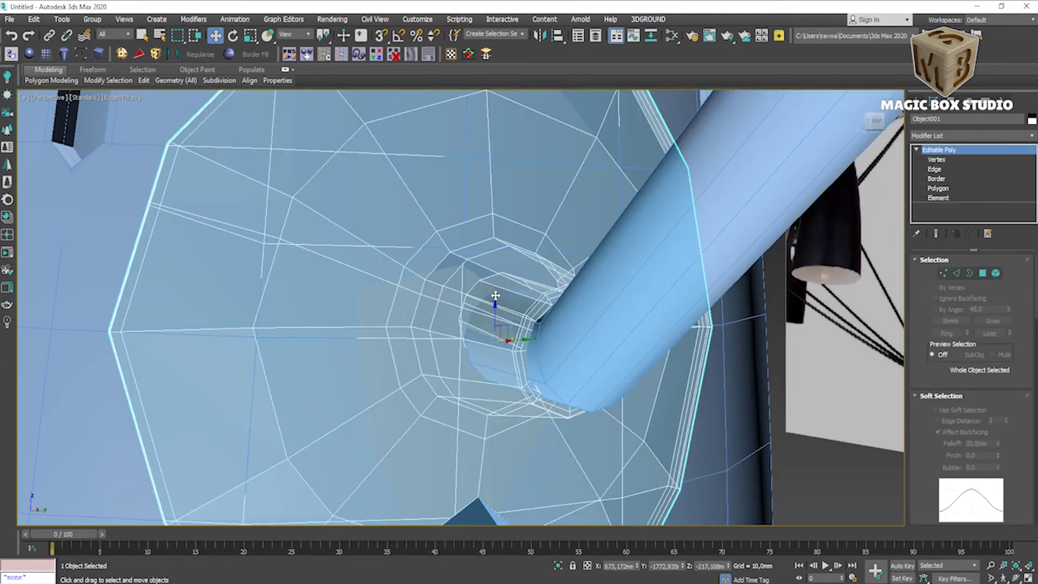
scroll(495, 295, "up", 5)
key("ctrl+q")
scroll(449, 320, "up", 3)
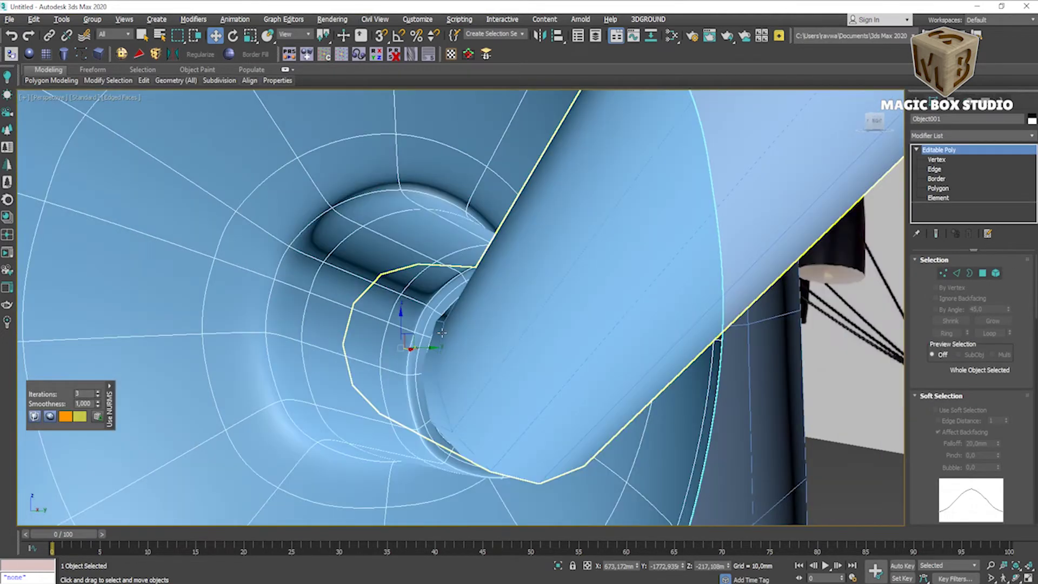
scroll(441, 355, "down", 5)
scroll(441, 354, "down", 4)
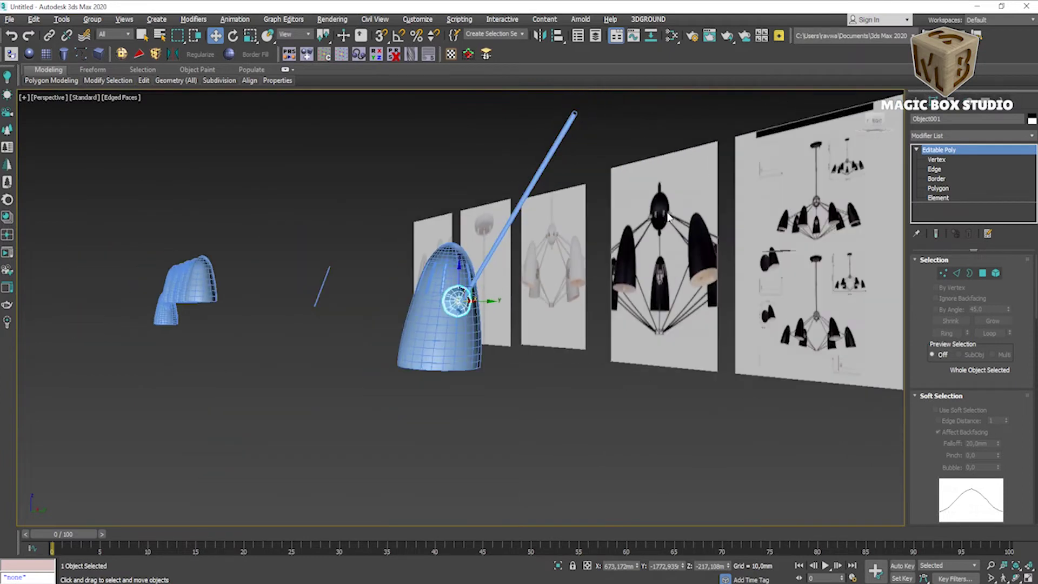
- In Front view, compare the model against the chandelier reference photo
key("f")
scroll(372, 347, "down", 3)
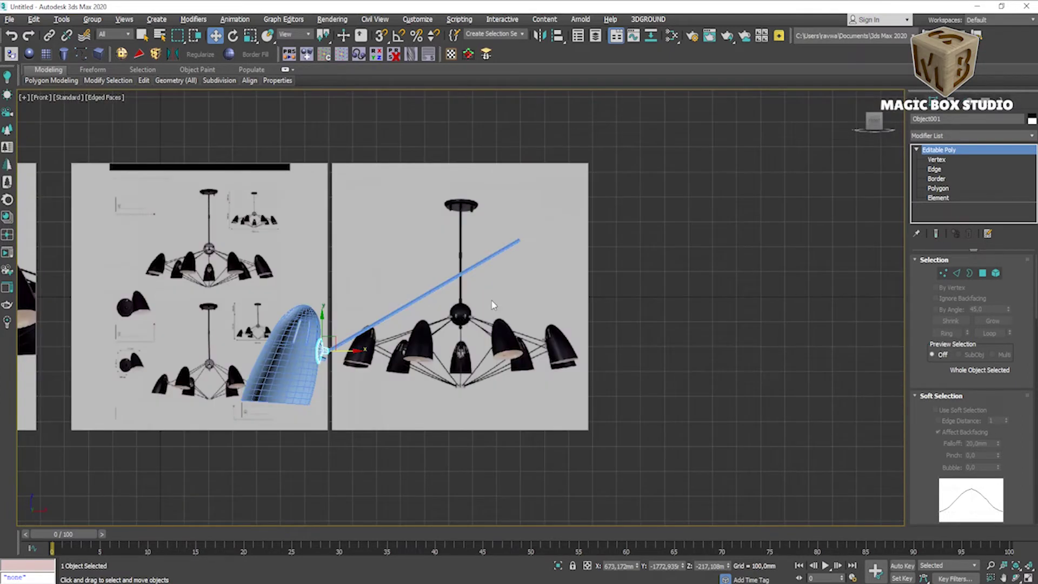
middle_click_drag(492, 304, 745, 303)
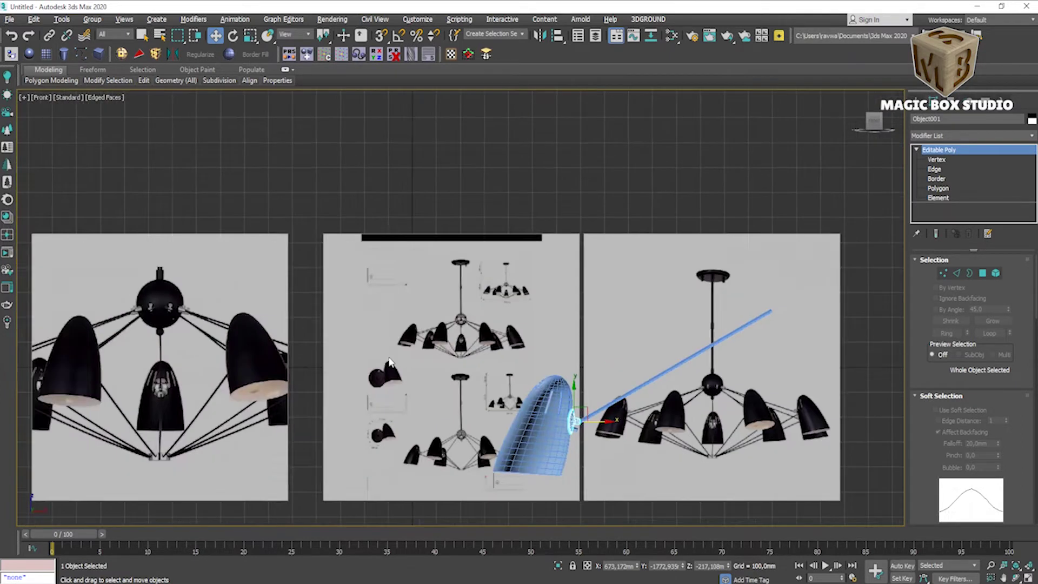
scroll(492, 303, "up", 4)
scroll(492, 304, "down", 2)
key("alt+Tab")
scroll(292, 409, "down", 3)
scroll(291, 409, "up", 3)
scroll(334, 292, "up", 2)
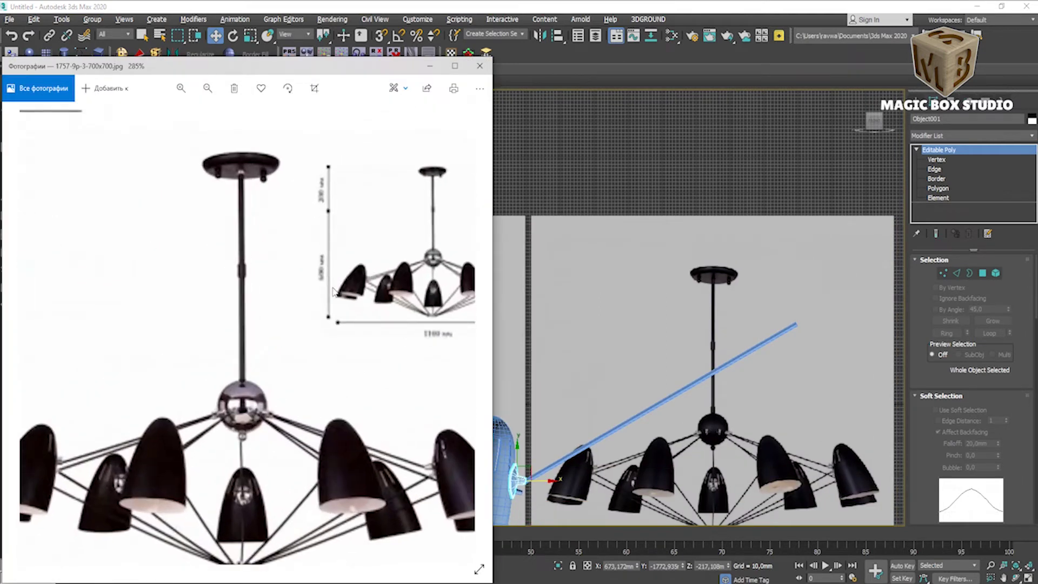
scroll(393, 336, "down", 2)
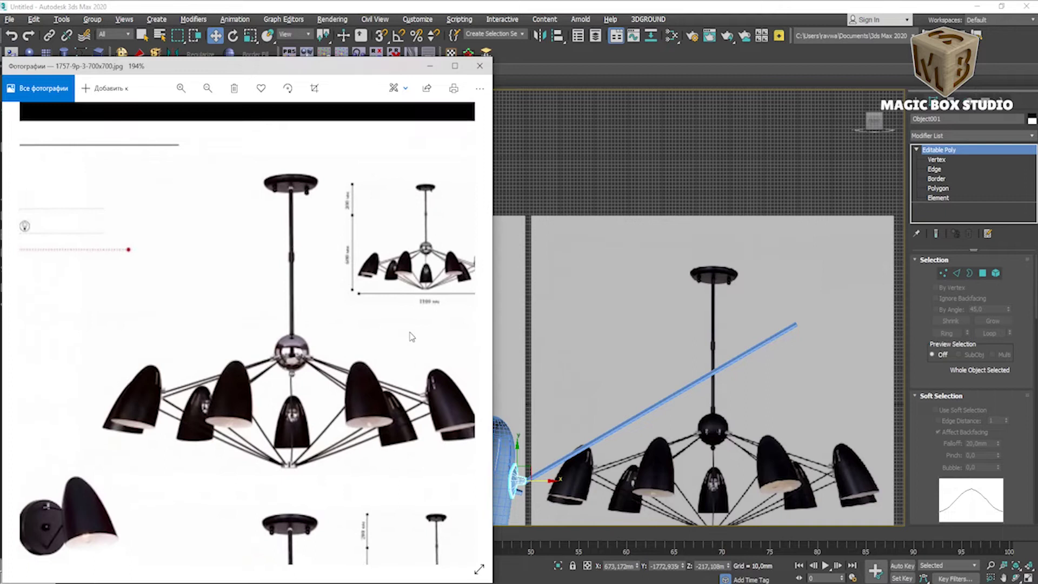
- Back in 3ds Max, start drawing a plane below the reference images
key("alt+Tab")
scroll(602, 309, "down", 4)
left_click_drag(306, 407, 685, 433)
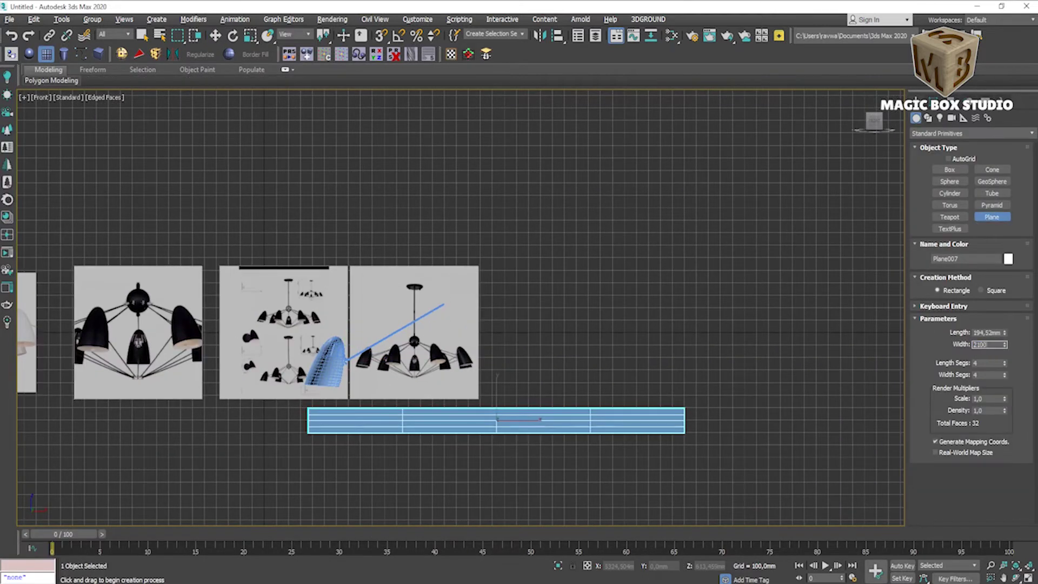
- Confirm a 2100 mm plane width, then undo to discard the plane
key("Return")
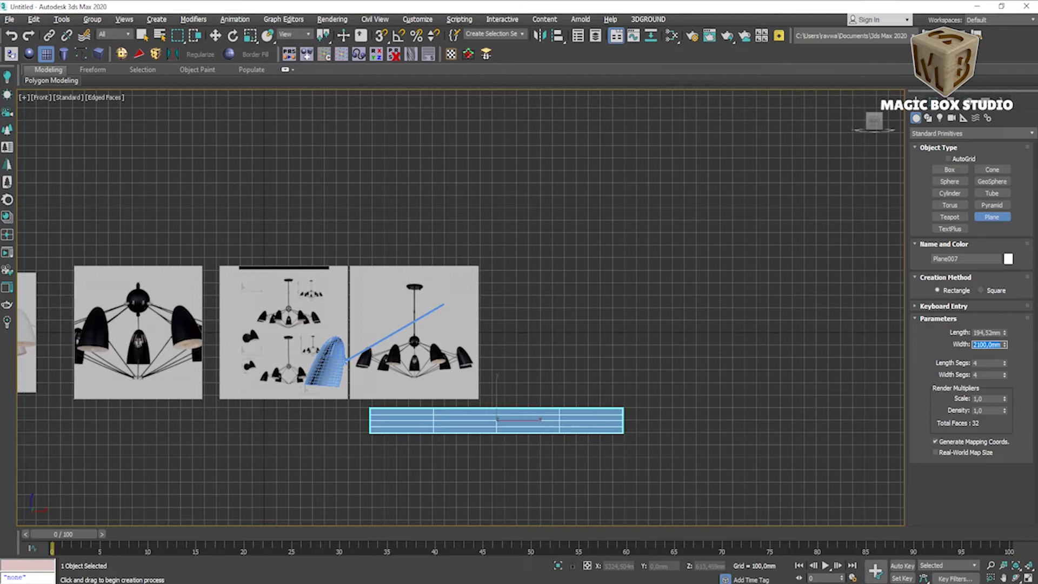
right_click(532, 417)
key("ctrl+z")
key("ctrl+z")
scroll(478, 417, "up", 2)
- Drag Line001's end vertex up and to the right to extend the arm
left_click(517, 327)
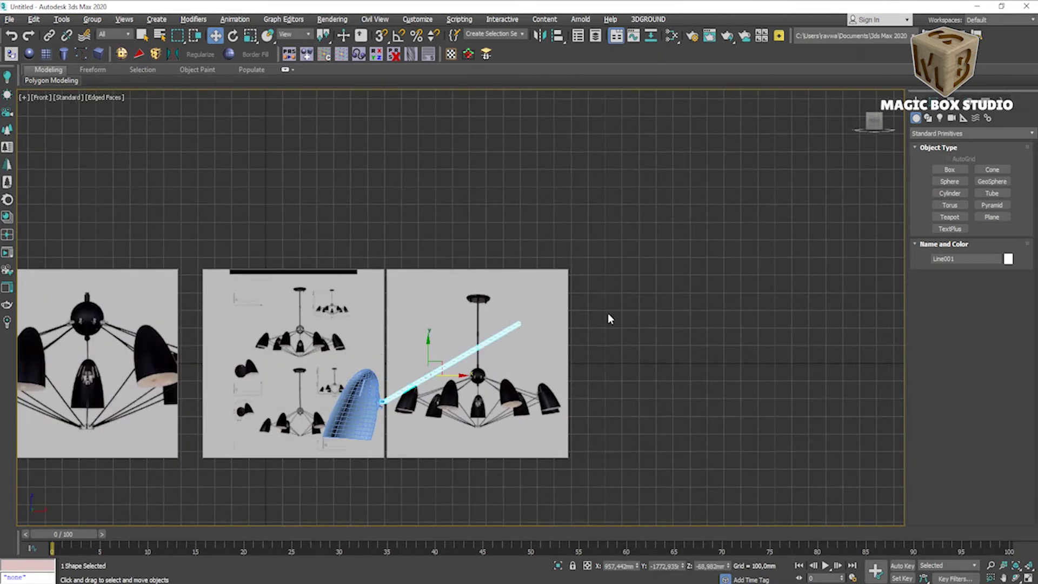
left_click(927, 118)
scroll(516, 320, "up", 3)
left_click_drag(514, 312, 575, 297)
scroll(575, 297, "down", 2)
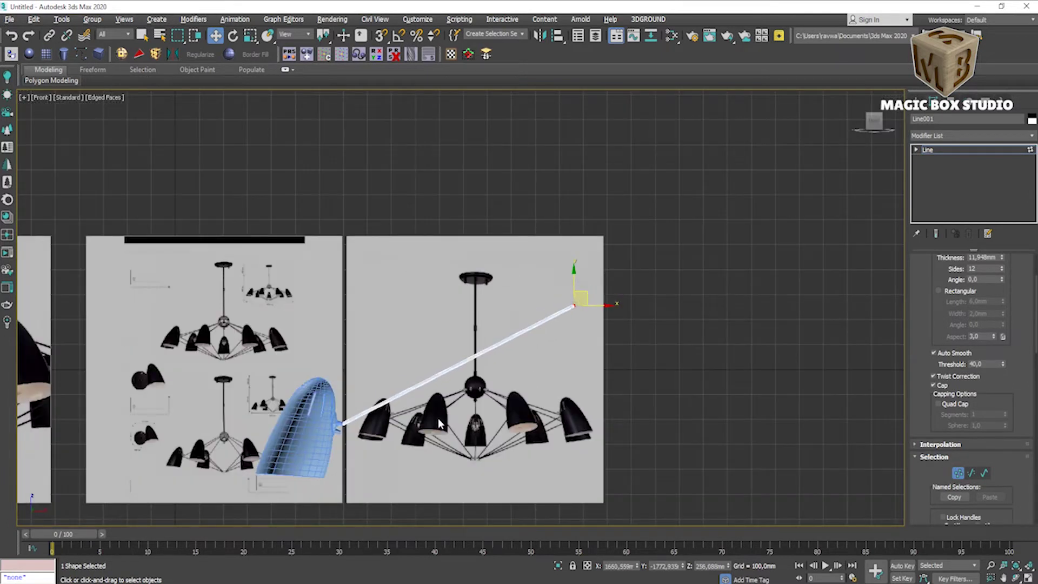
scroll(347, 410, "down", 2)
scroll(335, 404, "up", 3)
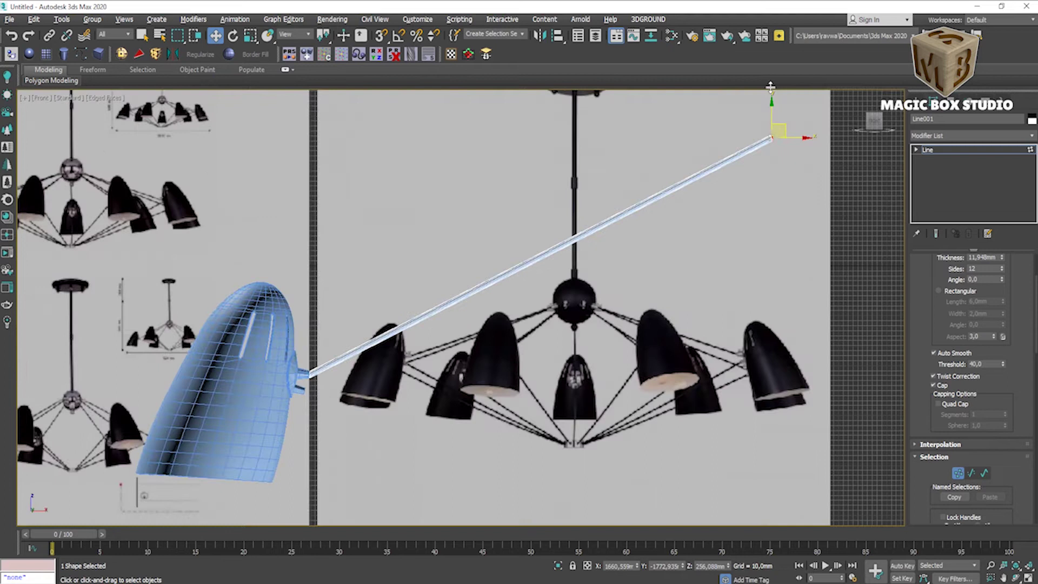
- Start a new line at the lamp connector for the second arm
left_click(917, 101)
left_click(949, 178)
scroll(295, 357, "up", 3)
left_click(288, 357)
scroll(535, 476, "down", 4)
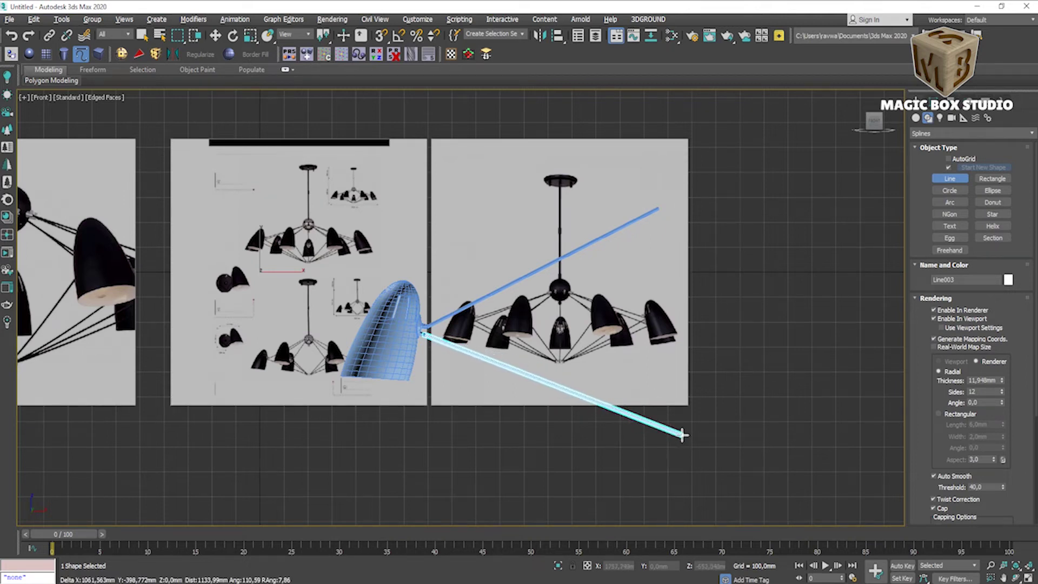
- Create Sphere001 as a hub at the upper arm's top end
key("w")
left_click(657, 209)
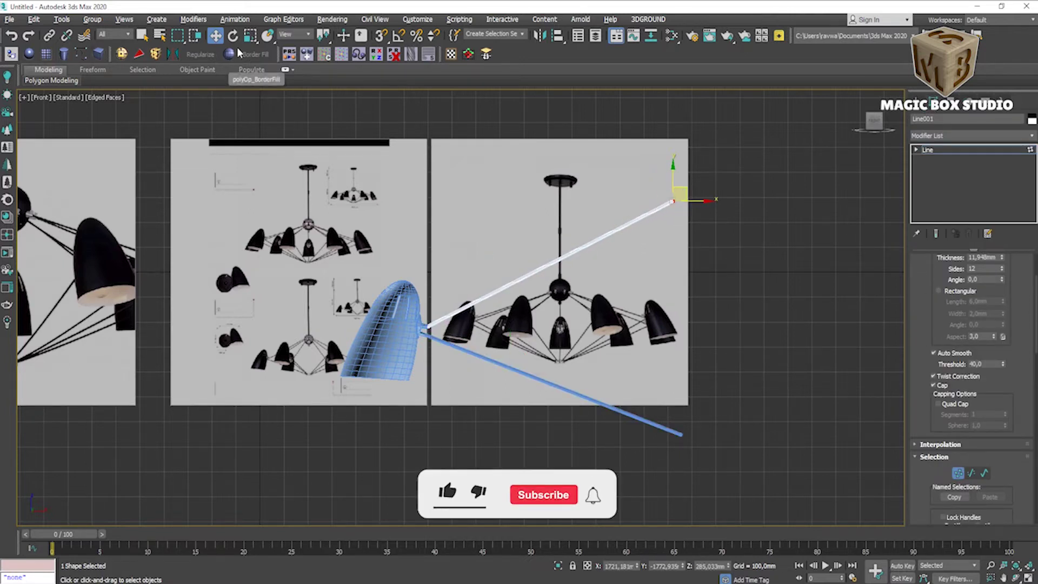
left_click(934, 110)
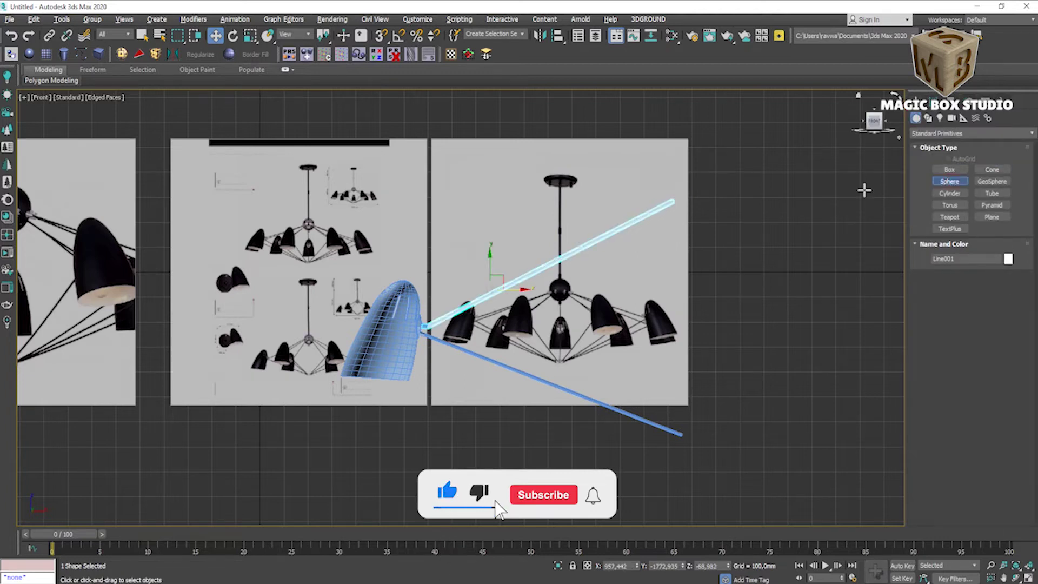
middle_click_drag(863, 189, 769, 202)
left_click_drag(576, 198, 609, 214)
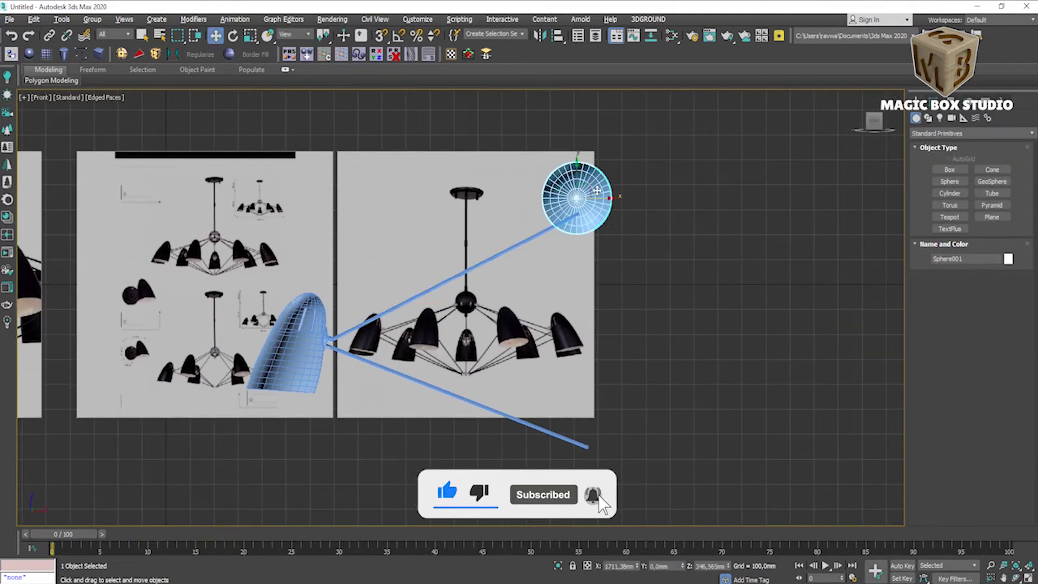
- Align the lower arm Line003 to the lamp shade with Alt+A
key("alt+w")
key("alt+w")
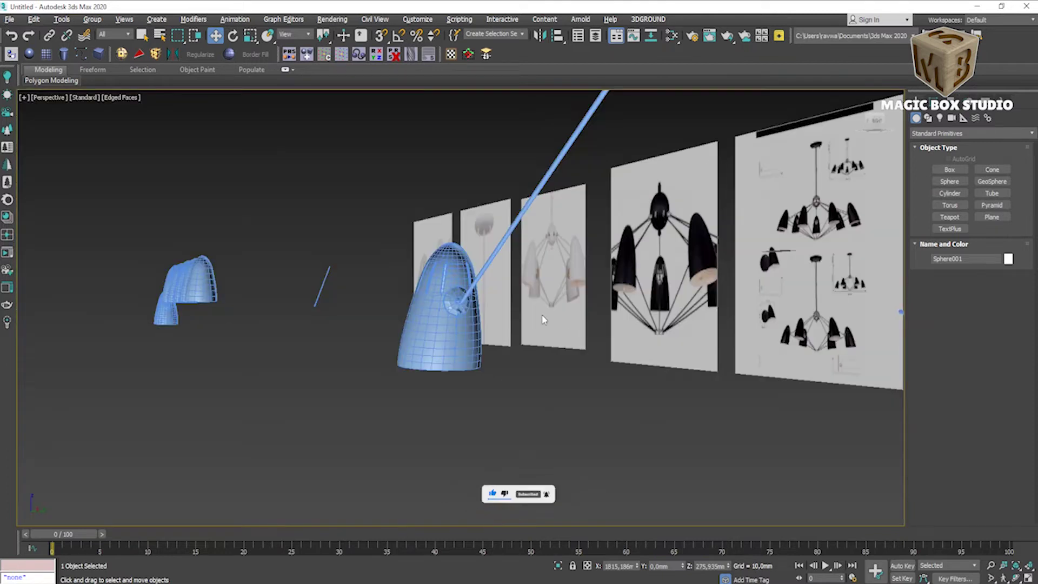
middle_click_drag(542, 319, 411, 216, "alt")
left_click(486, 461)
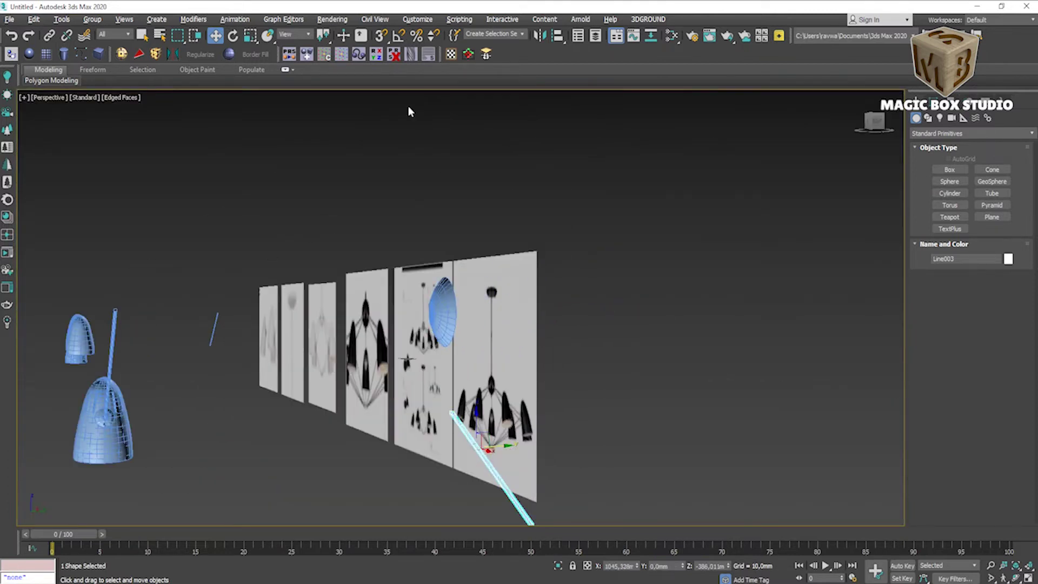
key("alt+a")
scroll(108, 421, "up", 2)
left_click(108, 428)
left_click(521, 394)
- In Front view, move the lower arm onto the lamp connector
key("f")
middle_click_drag(340, 346, 437, 334)
left_click_drag(437, 334, 511, 363)
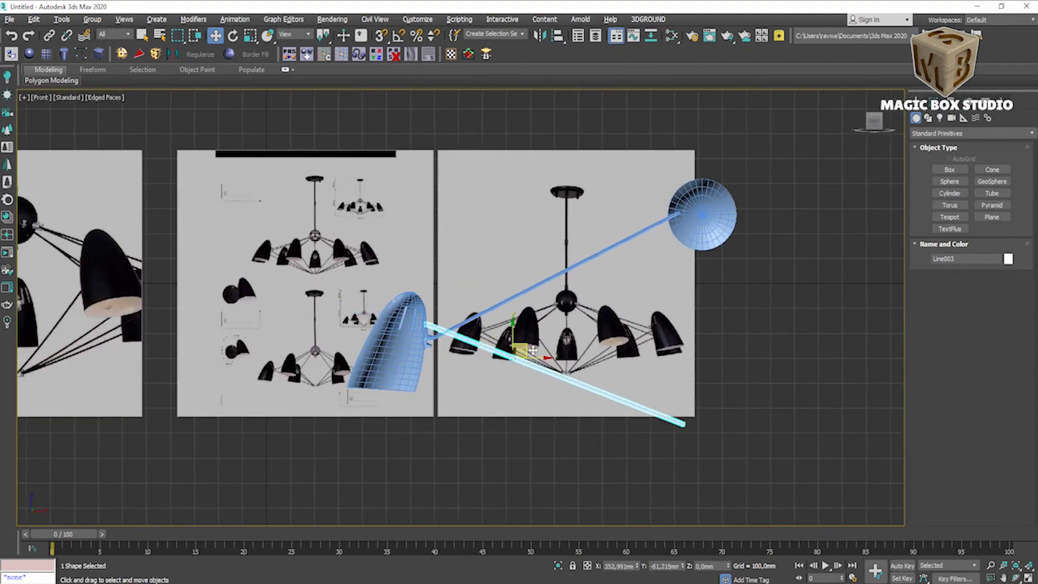
scroll(508, 365, "up", 5)
scroll(505, 367, "up", 3)
scroll(503, 367, "up", 2)
scroll(442, 354, "up", 5)
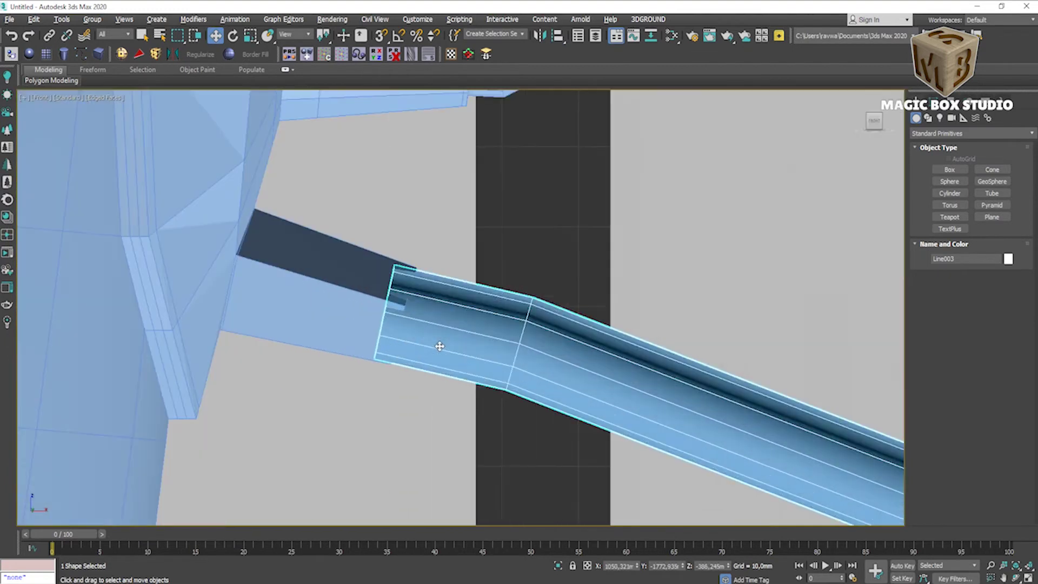
- Select the lower arm's collar and enter Edge mode at its hub-side end ring
left_click(928, 118)
scroll(1000, 271, "up", 1)
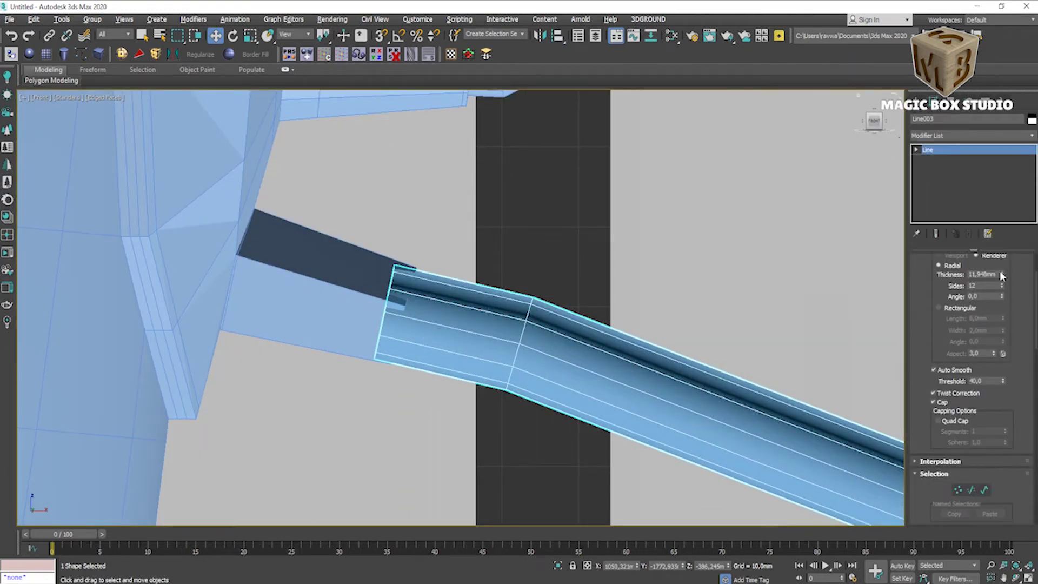
scroll(437, 314, "down", 5)
scroll(437, 314, "down", 5)
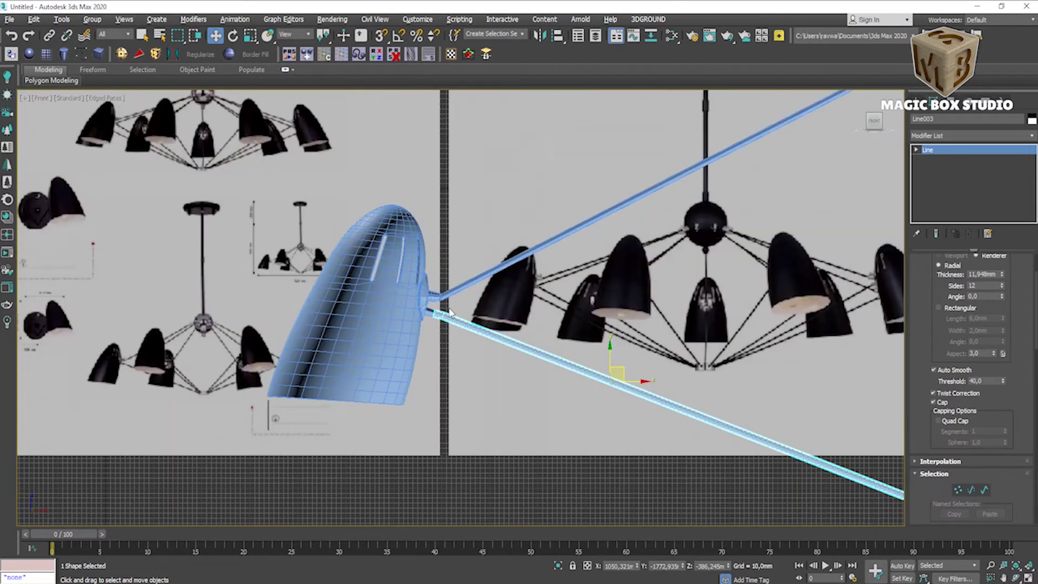
scroll(481, 354, "up", 5)
left_click(483, 357)
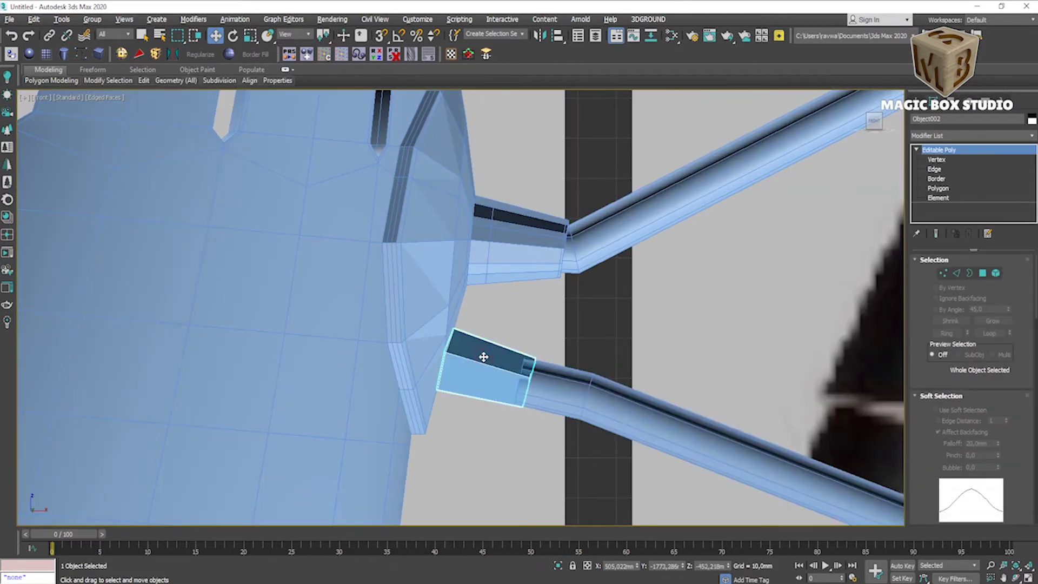
left_click(953, 278)
scroll(539, 382, "up", 3)
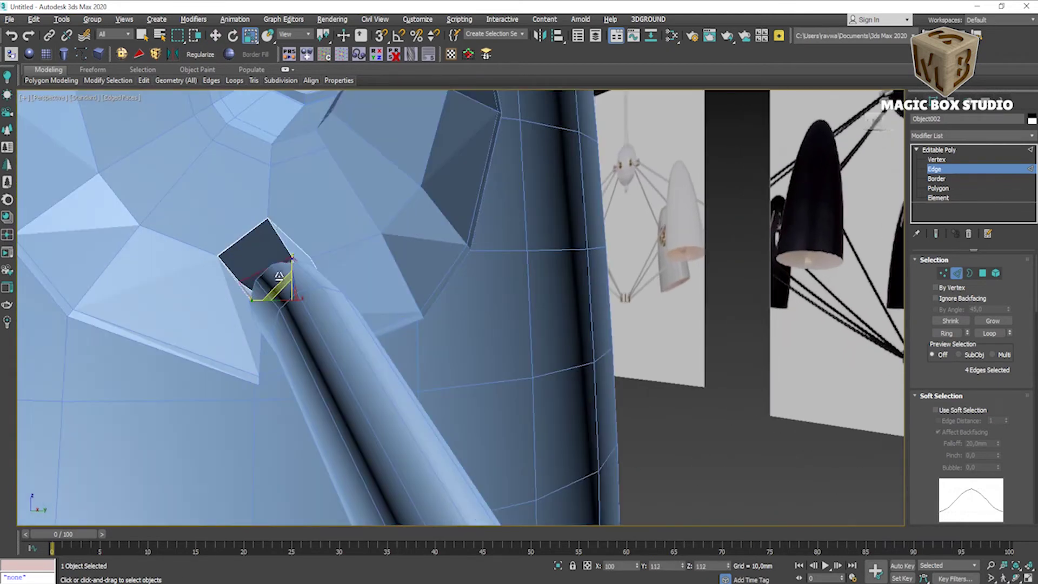
middle_click_drag(279, 278, 284, 313, "alt")
- Scale the collar's end edges outward and enable NURMS smoothing at 3 iterations
scroll(938, 446, "down", 5)
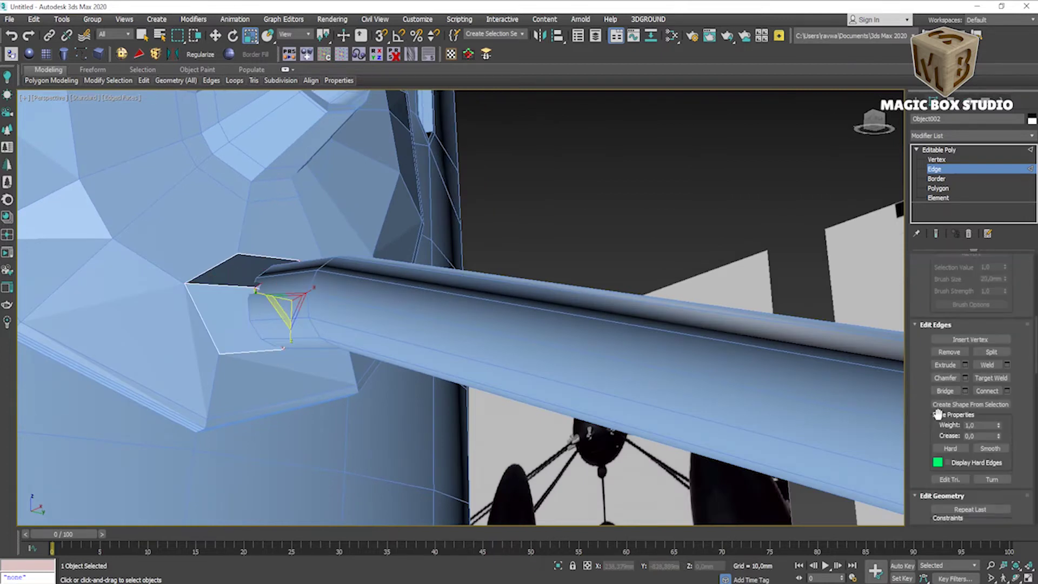
left_click_drag(274, 321, 267, 336)
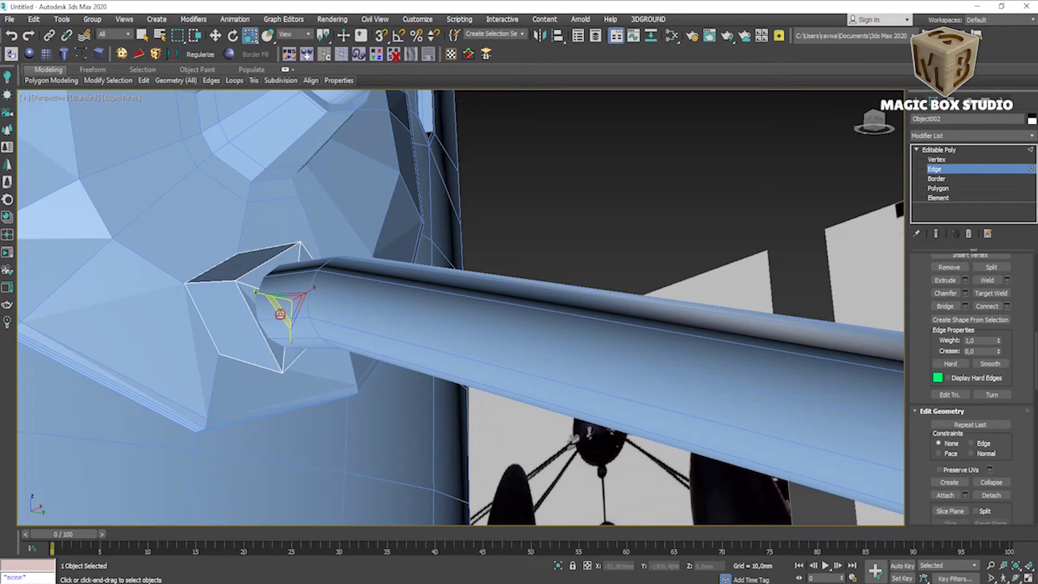
left_click_drag(282, 317, 276, 348)
key("ctrl+BackSpace")
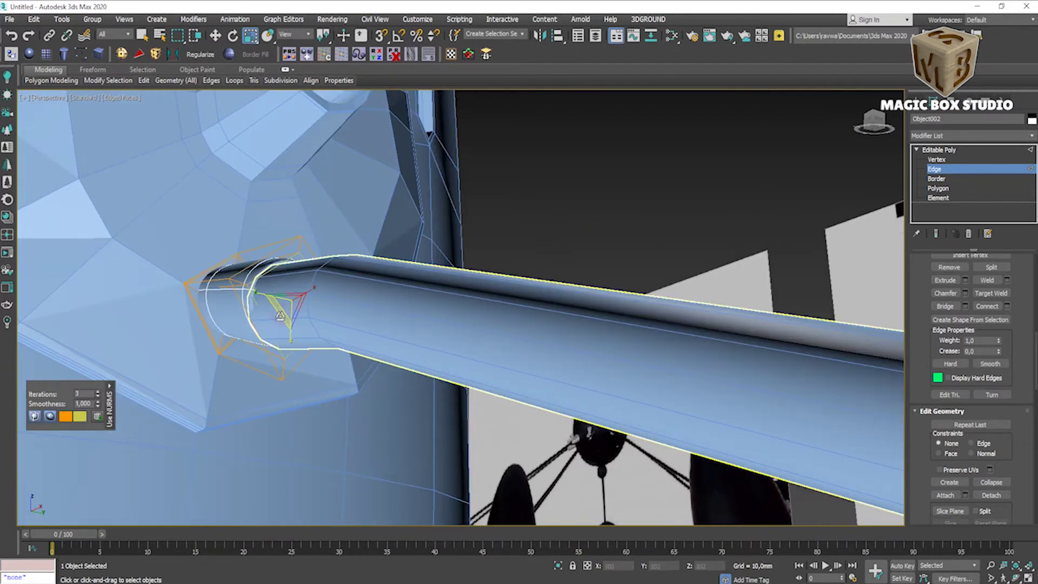
left_click_drag(257, 335, 263, 312)
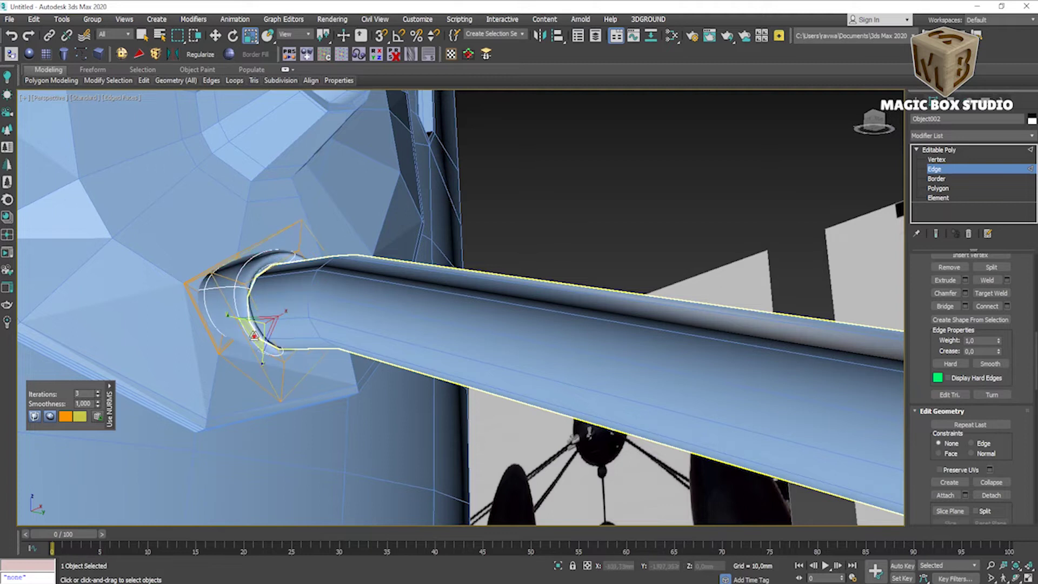
mouse_move(248, 340)
middle_mouse_down("alt")
mouse_move(271, 346)
mouse_move(281, 307)
mouse_move(226, 260)
middle_mouse_up("alt")
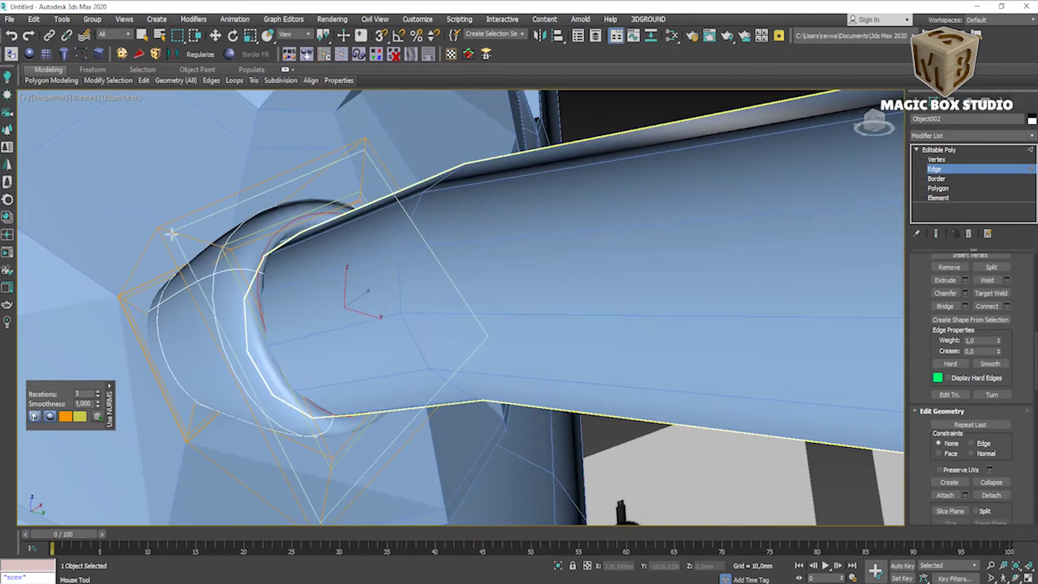
left_click_drag(226, 260, 164, 232)
middle_click_drag(164, 233, 222, 293, "alt")
key("w")
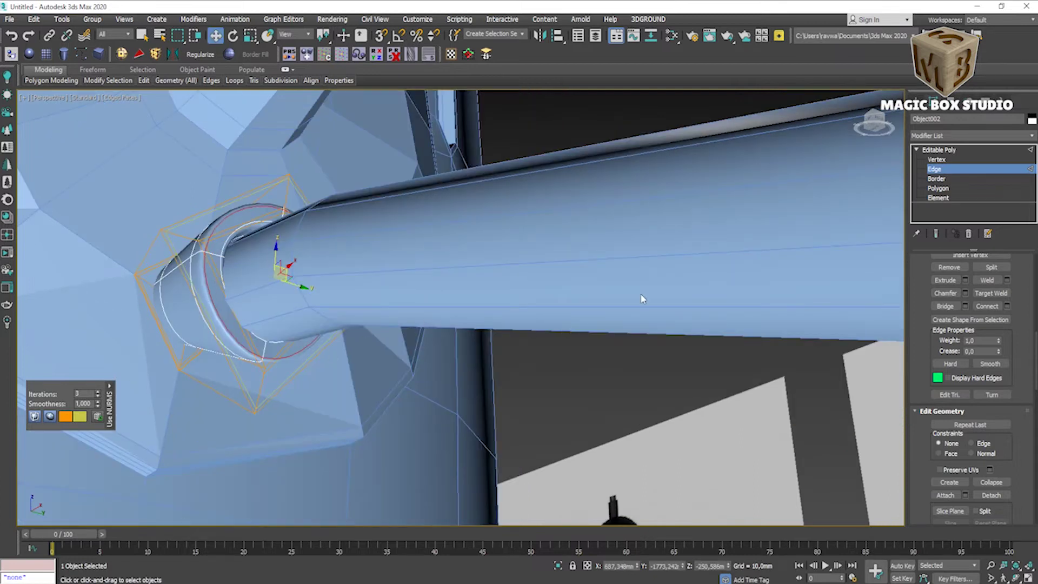
mouse_move(429, 327)
middle_mouse_down("alt")
mouse_move(404, 355)
mouse_move(398, 342)
mouse_move(403, 356)
mouse_move(262, 245)
mouse_move(303, 260)
mouse_move(423, 268)
mouse_move(266, 305)
middle_mouse_up("alt")
- Scale the collar's end vertices to about 163% to widen the sleeve
key("1")
left_click(303, 259)
middle_click_drag(172, 180, 225, 313, "alt")
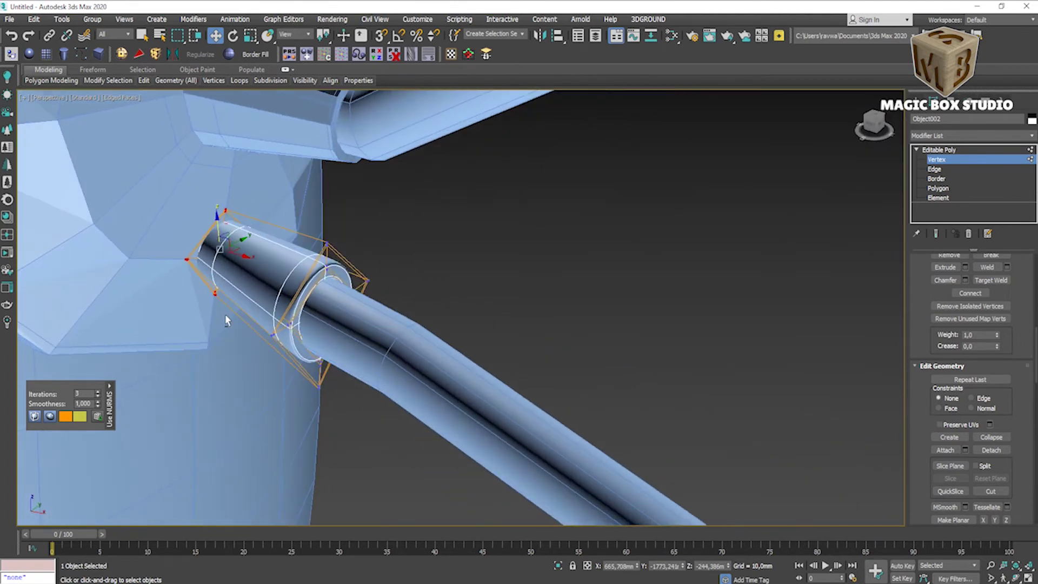
key("r")
left_click_drag(212, 247, 192, 225)
mouse_move(205, 266)
middle_mouse_down("alt")
mouse_move(294, 261)
mouse_move(307, 230)
middle_mouse_up("alt")
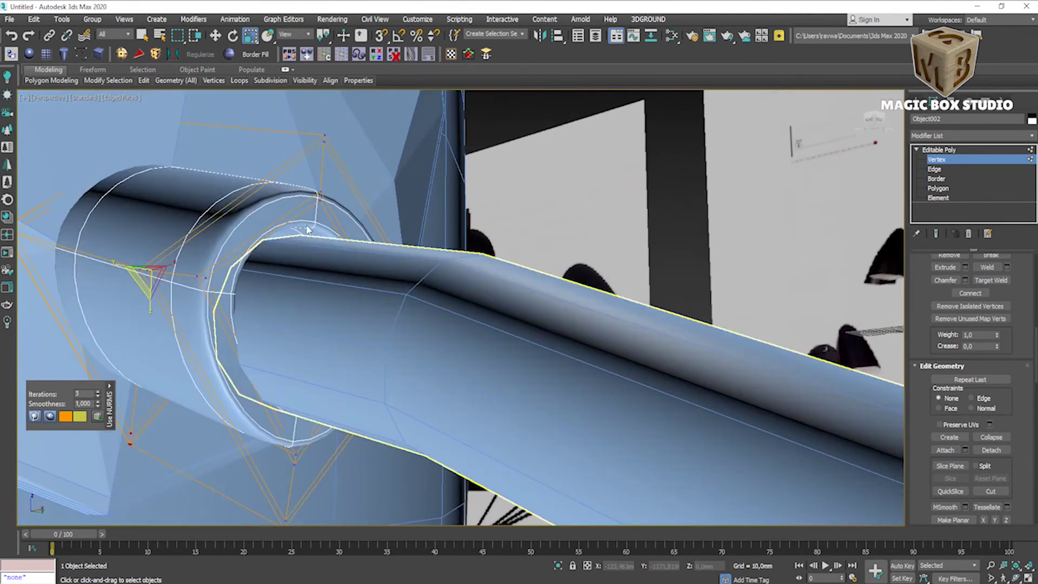
left_click(933, 169)
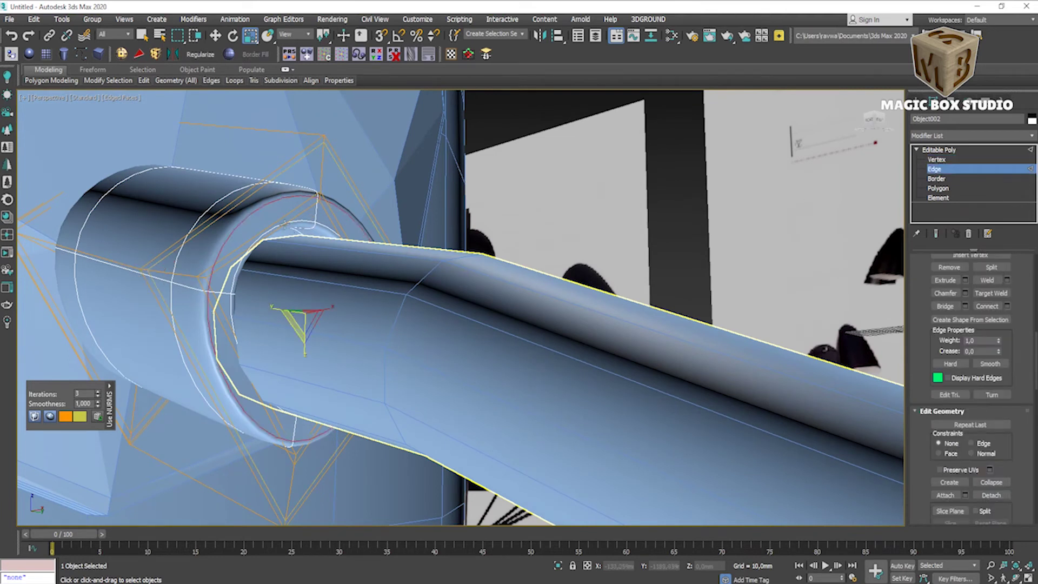
mouse_move(290, 319)
middle_mouse_down("alt")
mouse_move(294, 335)
mouse_move(336, 312)
mouse_move(741, 259)
middle_mouse_up("alt")
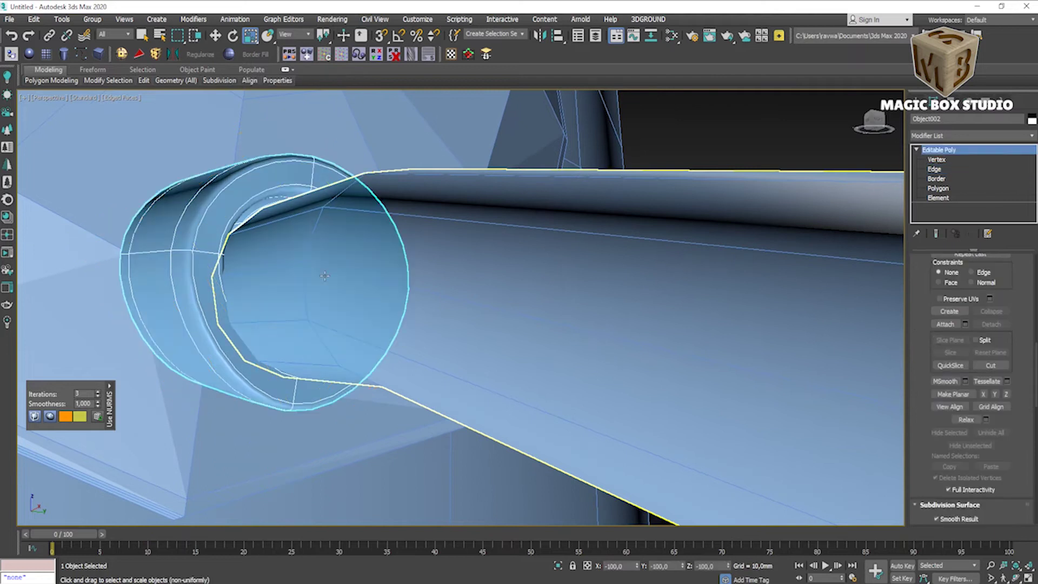
- Check the arm tube's fit inside the collar opening, then reselect the collar
right_click(306, 300)
left_click(452, 305)
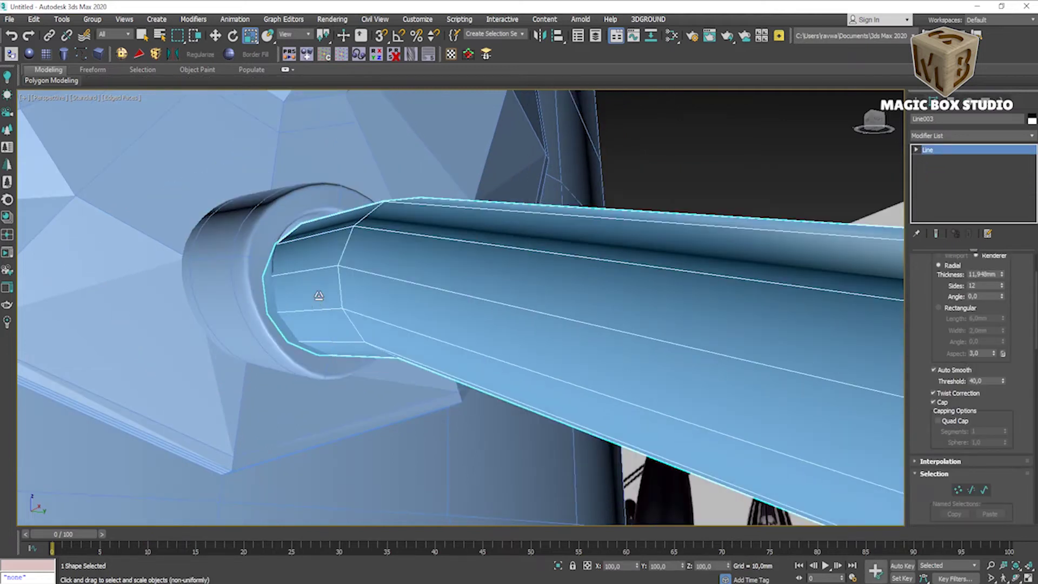
key("w")
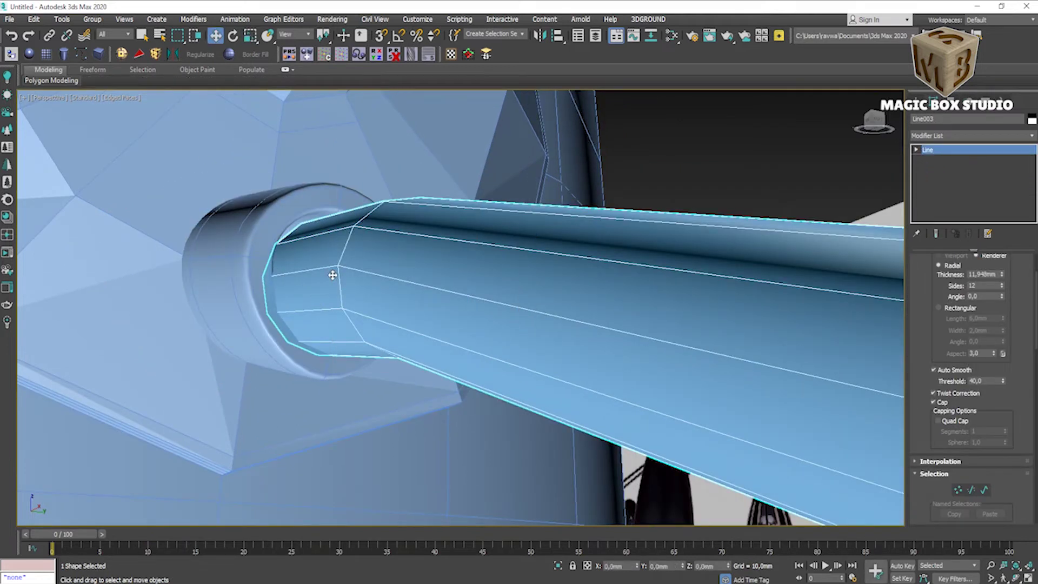
scroll(332, 275, "down", 10)
scroll(368, 305, "up", 2)
scroll(368, 306, "up", 8)
scroll(320, 309, "down", 2)
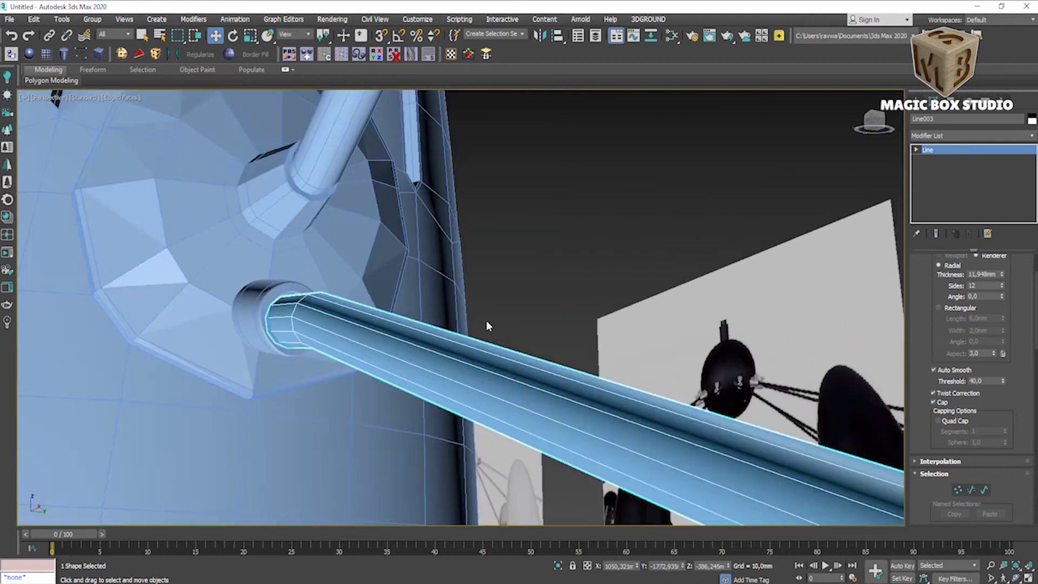
scroll(320, 309, "down", 8)
scroll(537, 319, "up", 9)
scroll(554, 322, "down", 1)
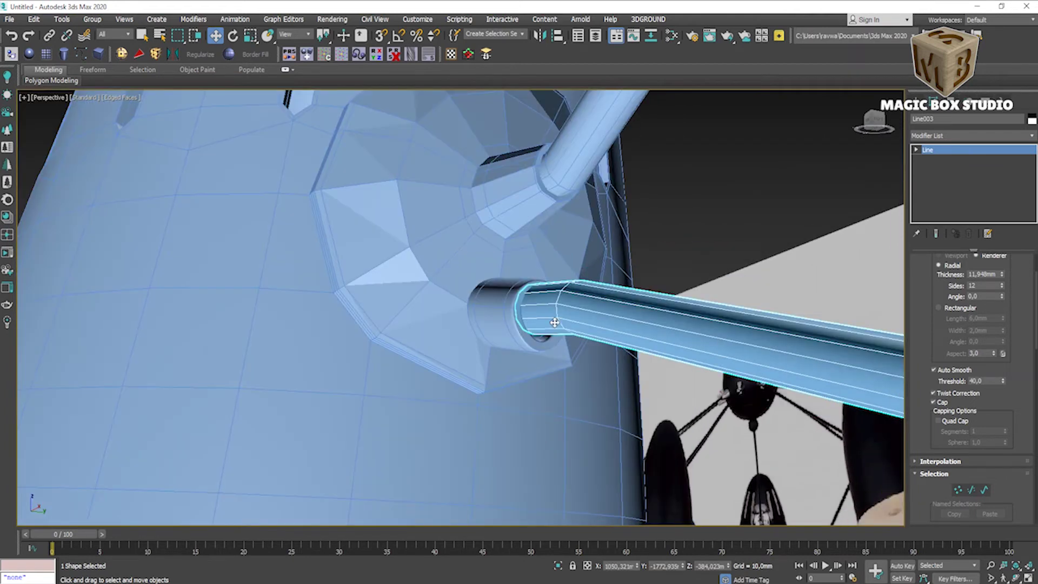
key("alt+w")
key("alt+w")
scroll(435, 353, "down", 3)
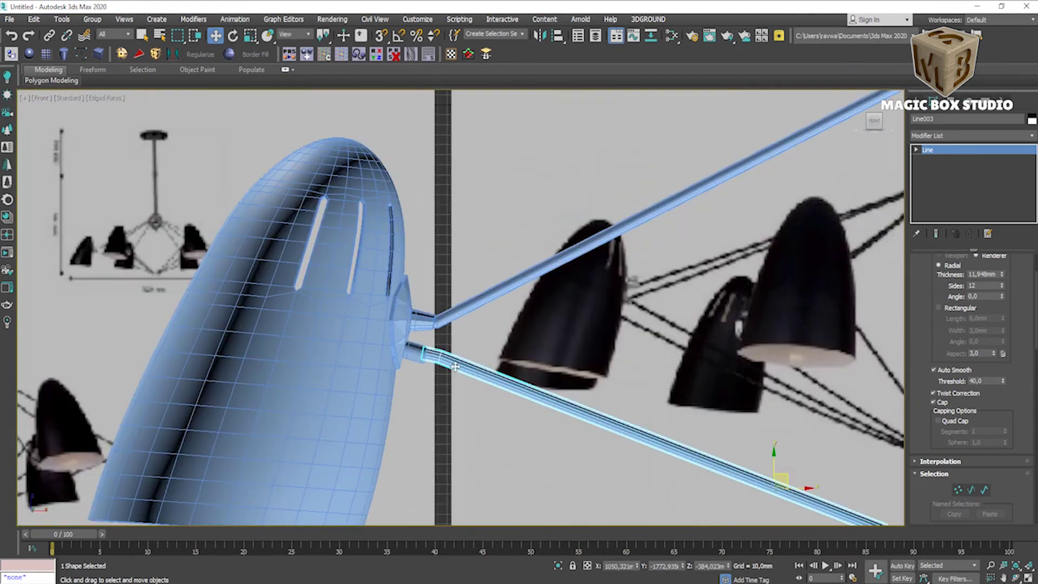
scroll(360, 343, "up", 5)
left_click(260, 320)
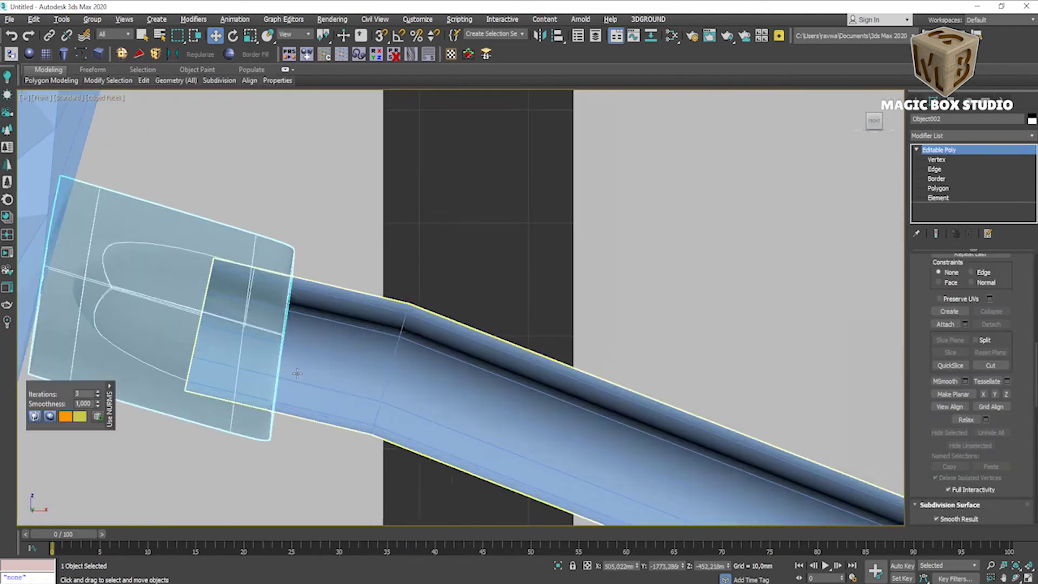
- Move the collar's back vertex column left so it sits flush on the hub
left_click(297, 373)
scroll(364, 377, "down", 2)
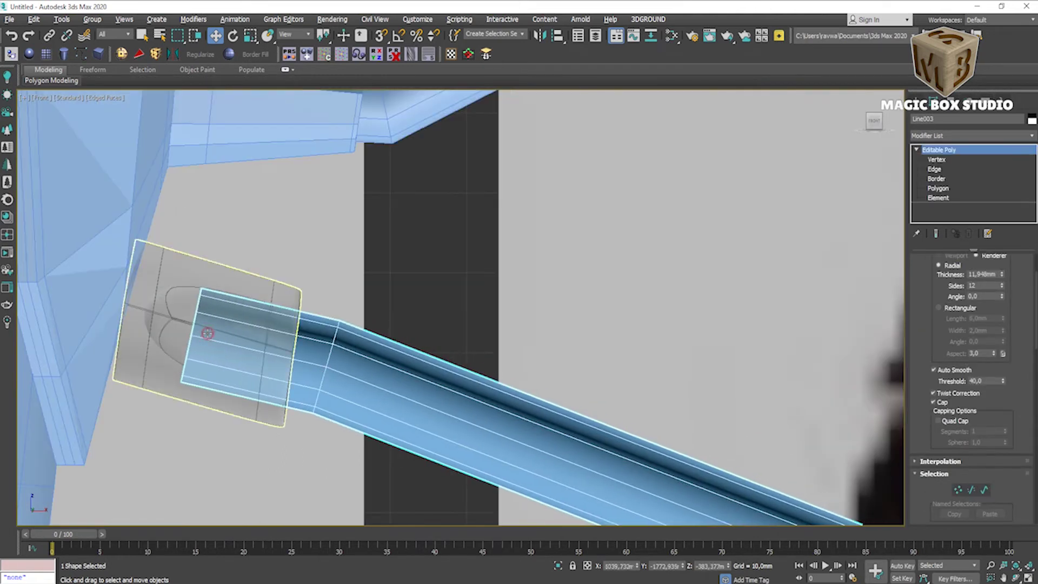
left_click(207, 333)
scroll(325, 325, "up", 4)
key("1")
left_click_drag(243, 205, 388, 362)
scroll(281, 346, "down", 1)
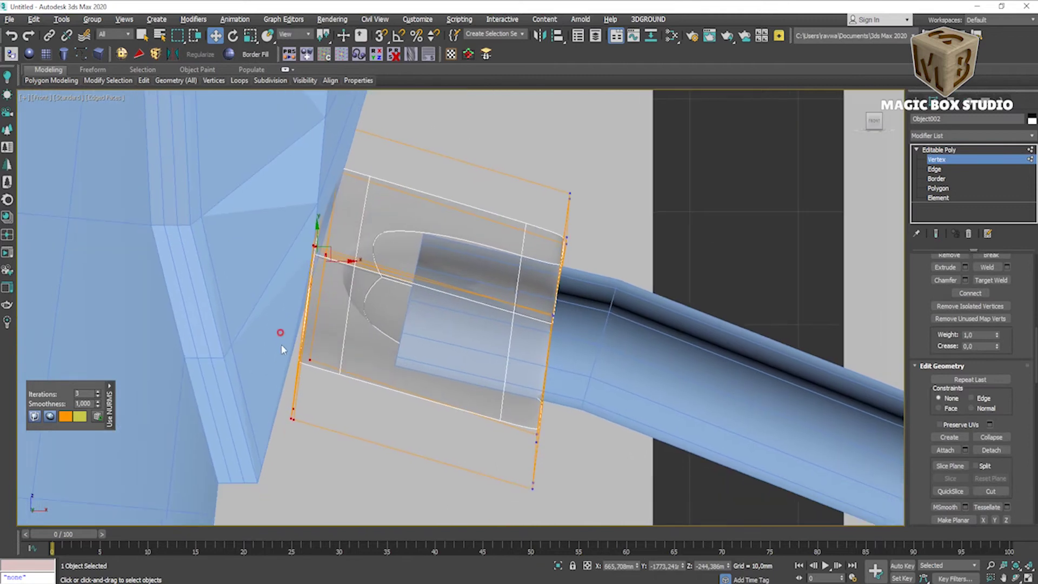
left_click_drag(308, 393, 298, 395)
middle_click_drag(298, 395, 290, 476)
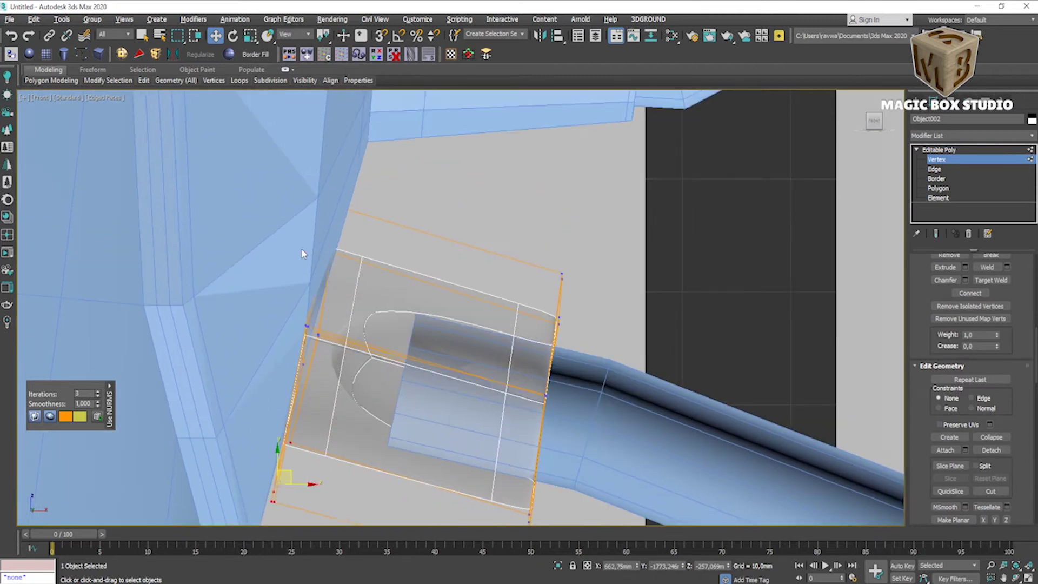
left_click_drag(345, 212, 365, 215)
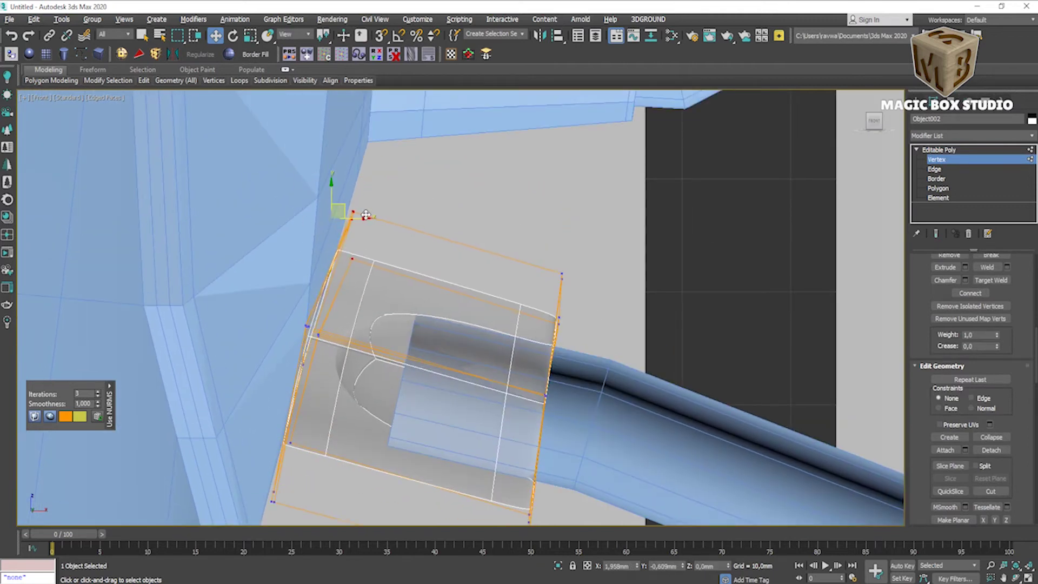
scroll(324, 346, "up", 5)
scroll(340, 342, "down", 6)
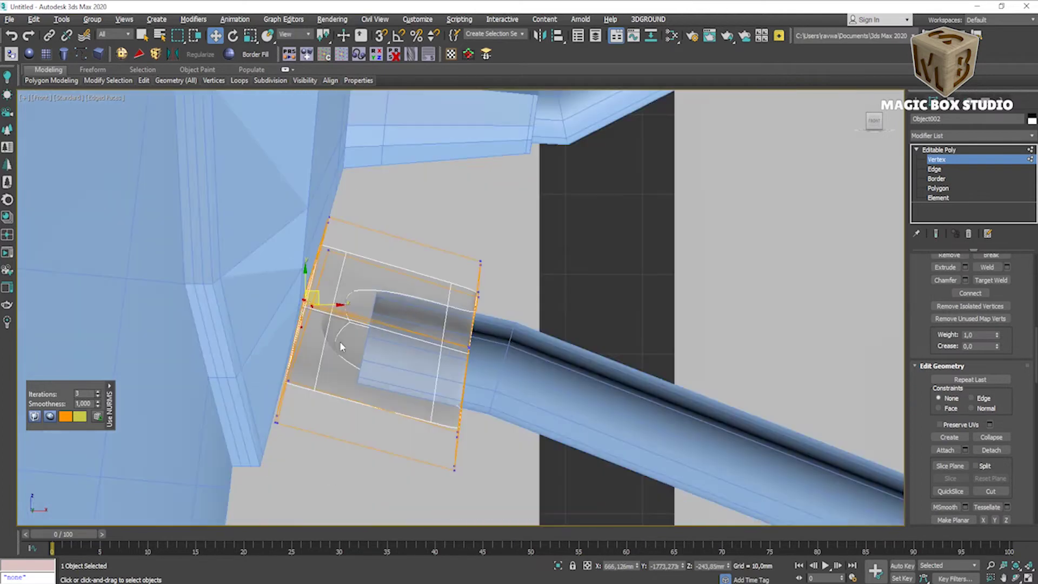
- Inspect the lamp shade's socket vertices in Perspective, then select upper arm Line001
key("p")
middle_click_drag(515, 389, 423, 286, "alt")
key("1")
left_click(470, 289)
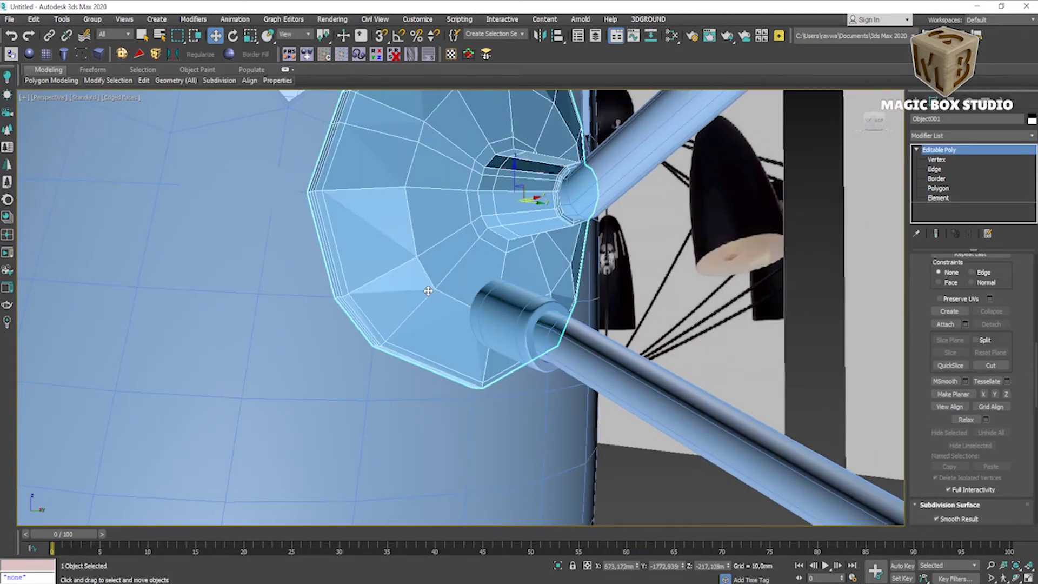
scroll(504, 249, "up", 3)
middle_click_drag(505, 248, 489, 263, "alt")
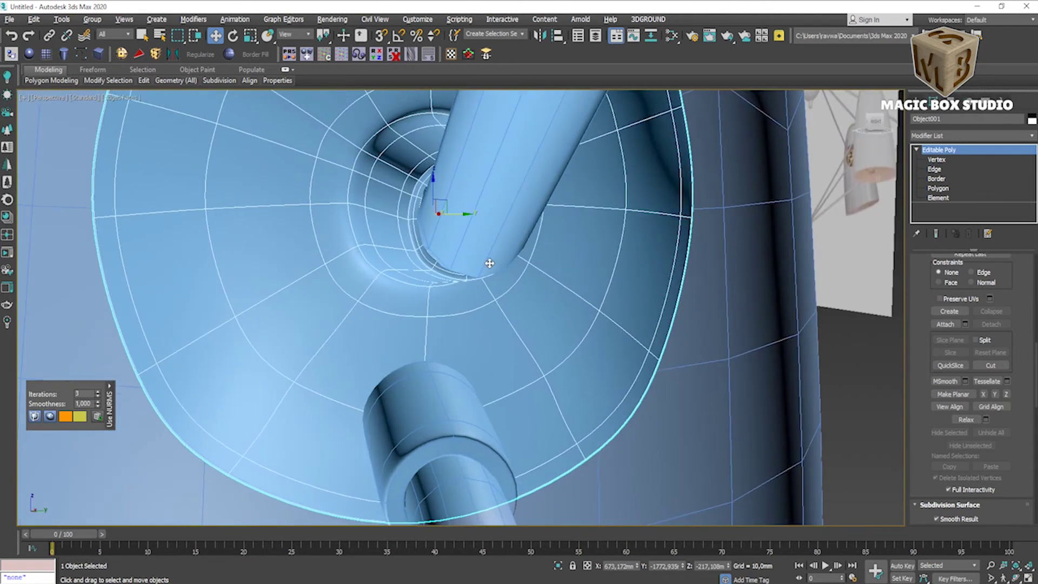
left_click(937, 160)
middle_click_drag(425, 199, 346, 365, "alt")
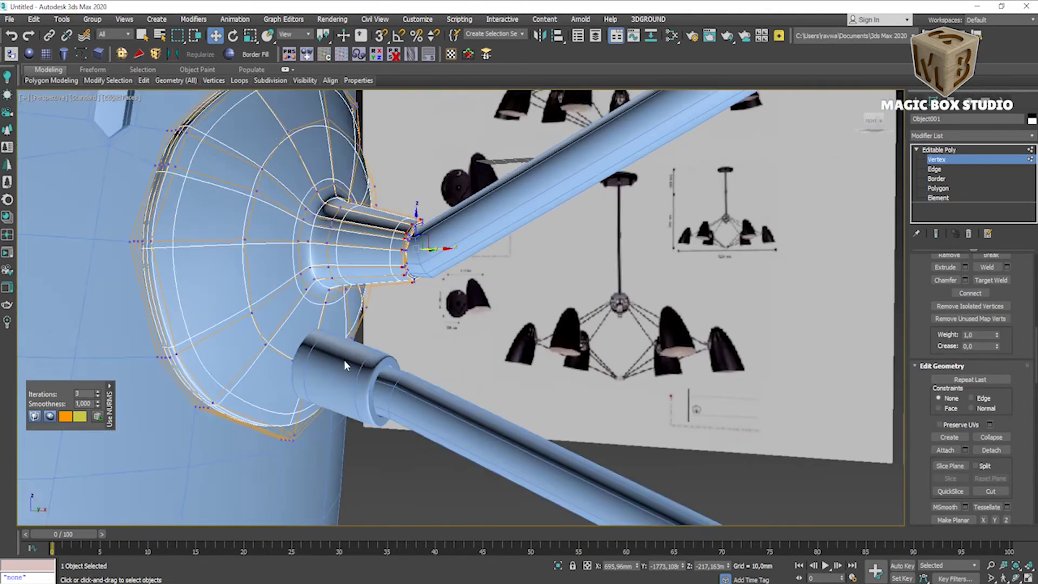
key("shift+z")
key("shift+z")
left_click(487, 289)
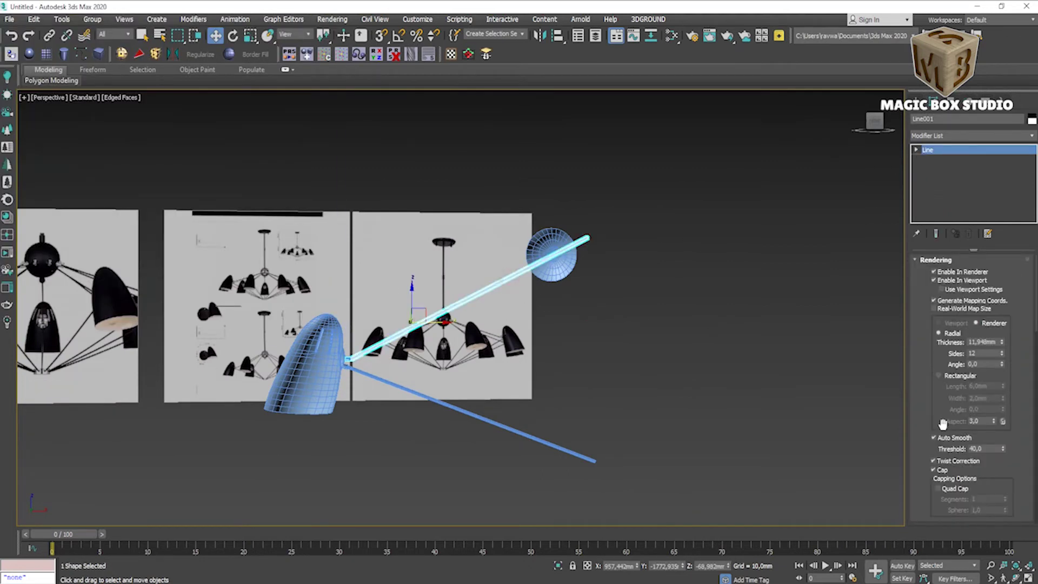
- Attach the lower arm line to Line001 as one shape
scroll(922, 404, "down", 3)
left_click(949, 410)
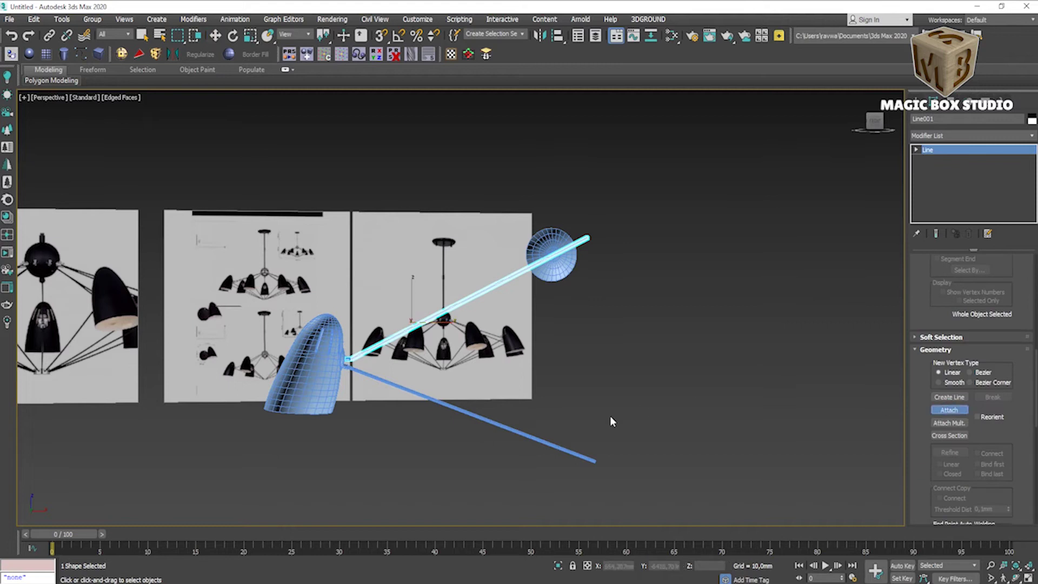
left_click(556, 446)
key("1")
key("alt+w")
key("alt+w")
- Set the lower arm's end vertex to X 1721,18 mm, then select hub Sphere001
scroll(573, 219, "down", 5)
scroll(638, 454, "down", 2)
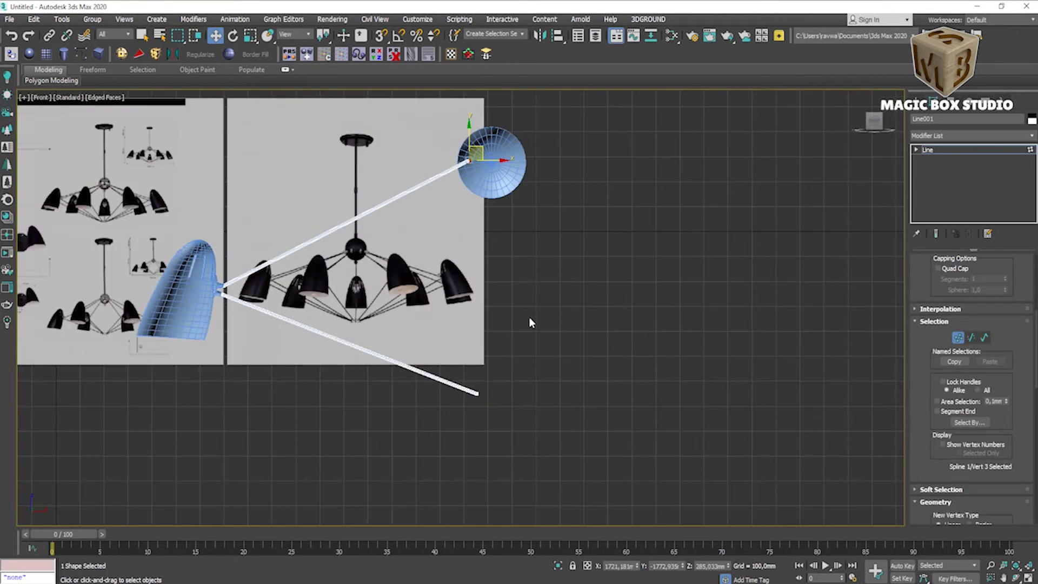
scroll(501, 483, "up", 2)
left_click(463, 364)
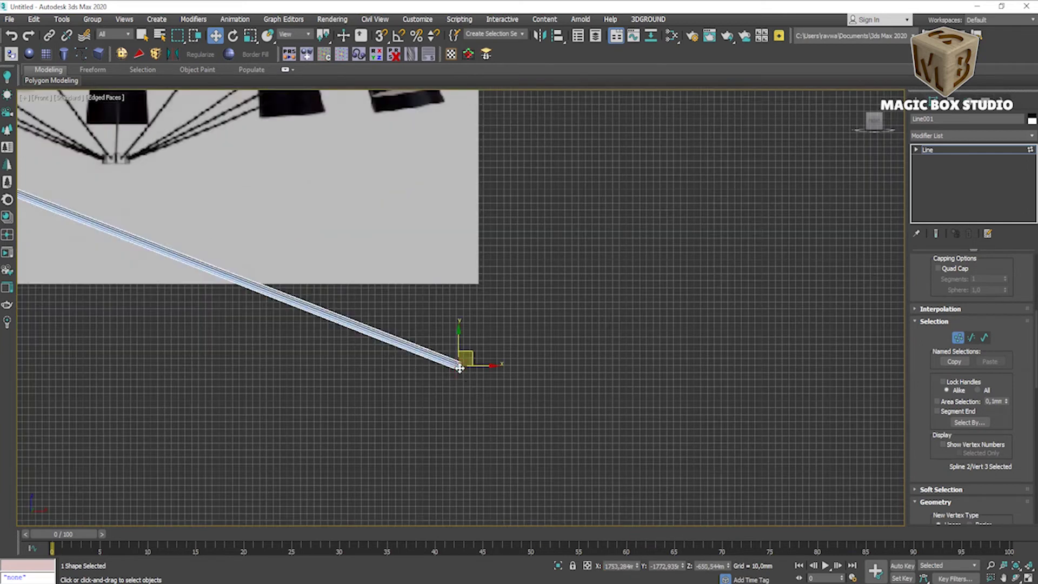
scroll(459, 367, "down", 2)
key("Return")
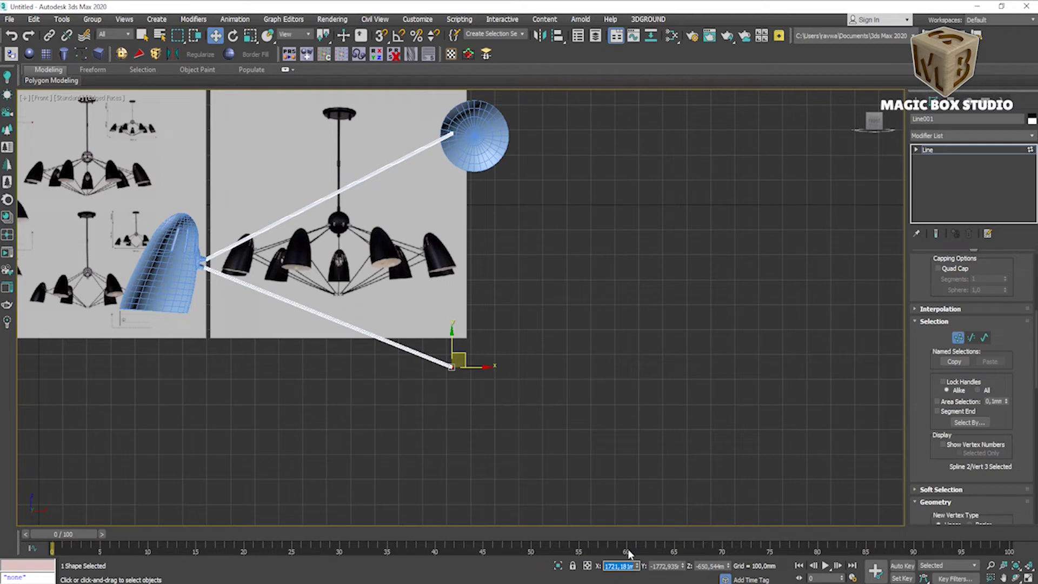
left_click(463, 160)
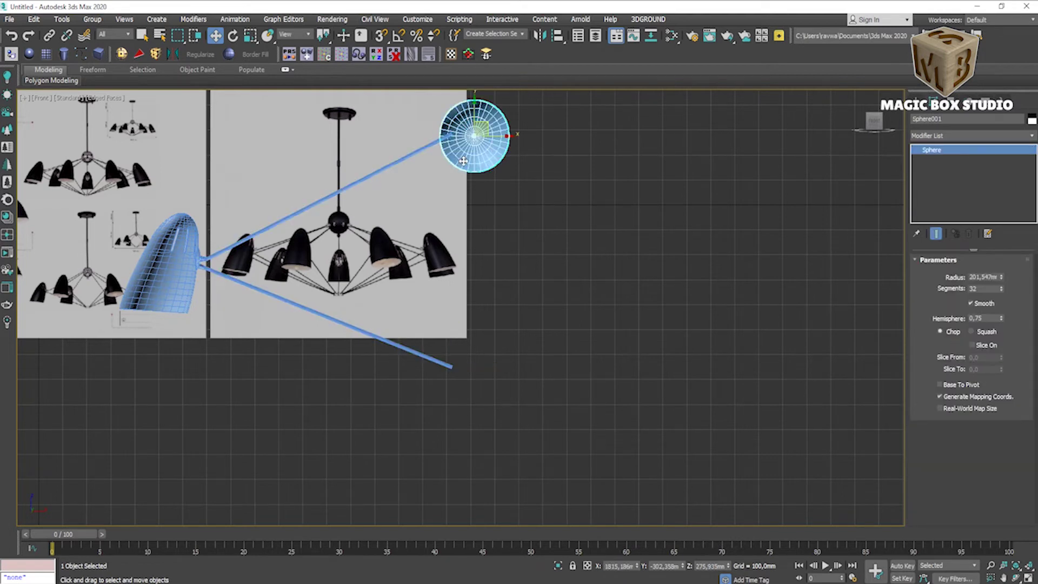
- Reset the hemisphere amount to 0 for a full sphere and rotate it back upright
key("p")
mouse_move(570, 404)
middle_mouse_down("alt")
mouse_move(576, 383)
mouse_move(504, 383)
middle_mouse_up("alt")
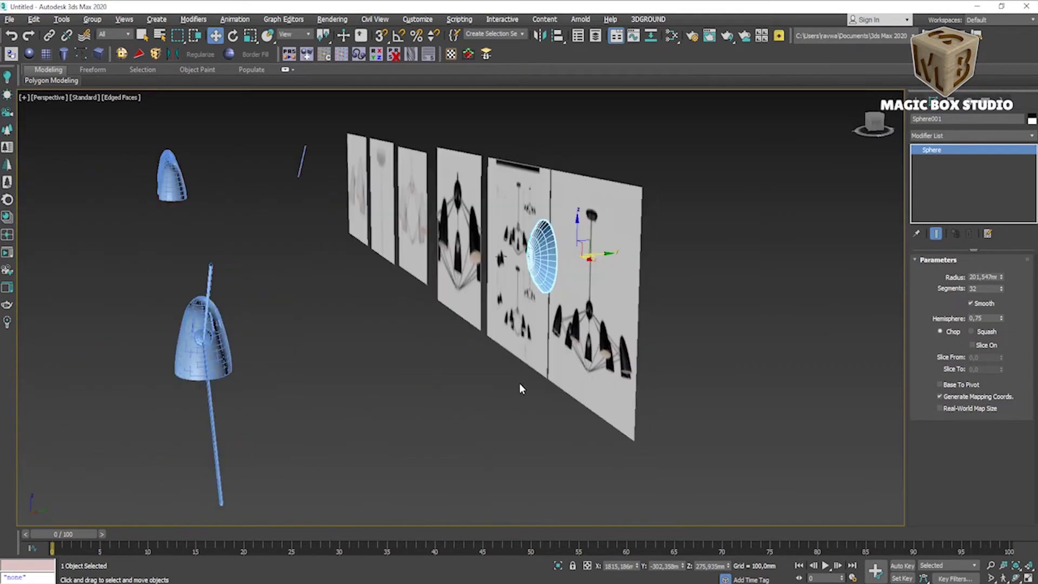
right_click(1000, 318)
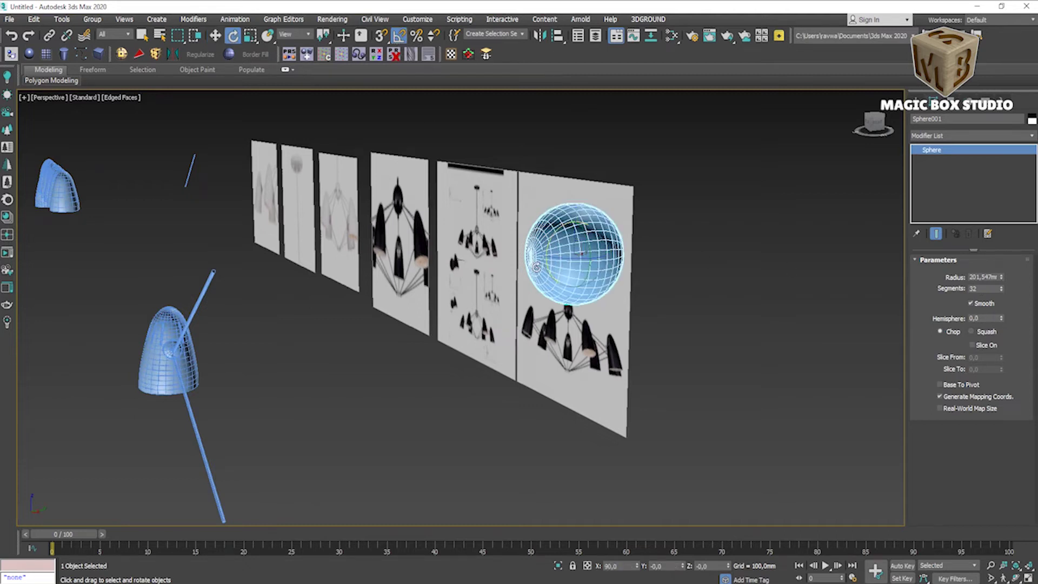
left_click_drag(535, 267, 498, 303)
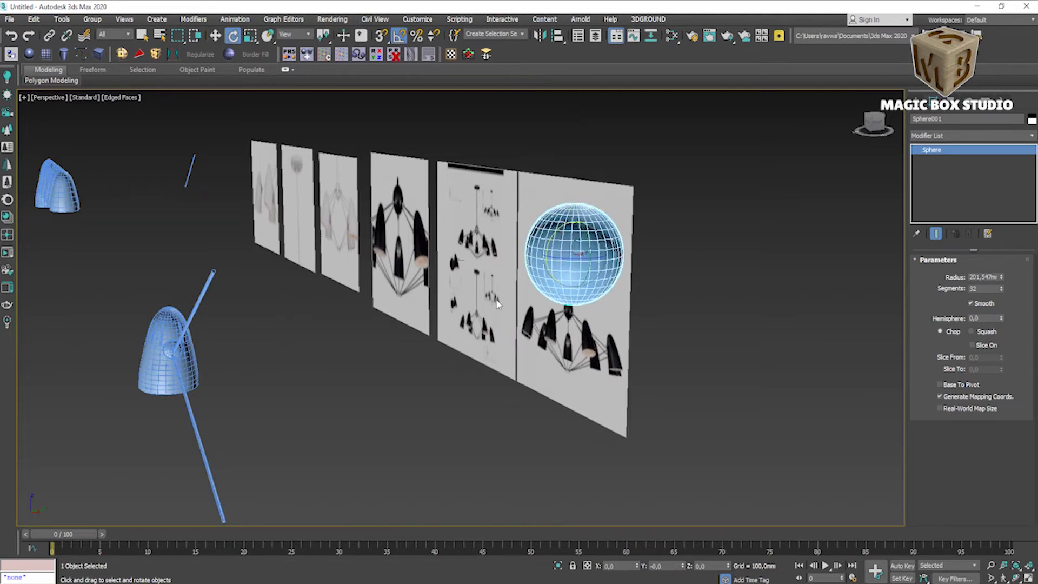
- In the front view, shrink the sphere's radius to 108.836 mm
key("alt+w")
key("alt+w")
scroll(460, 308, "down", 3)
key("f")
left_click_drag(1001, 277, 1006, 301)
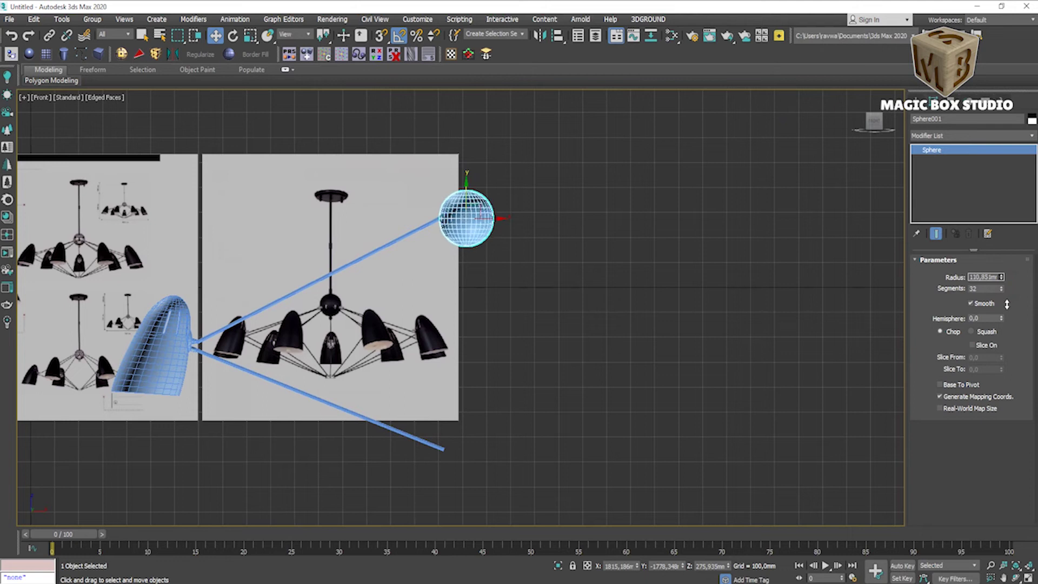
middle_click_drag(577, 227, 532, 320)
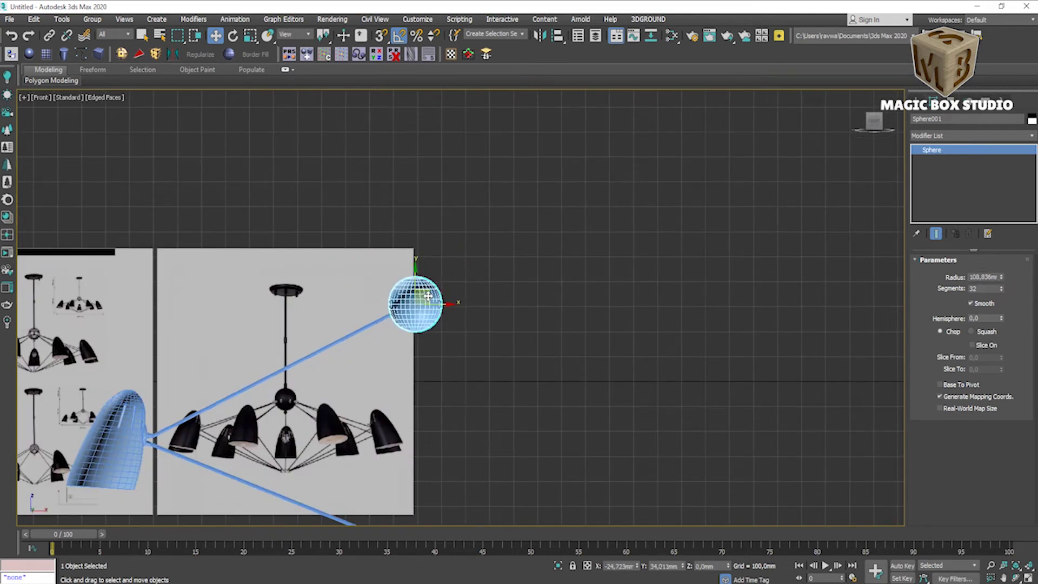
key("z")
key("p")
key("t")
scroll(275, 281, "up", 5)
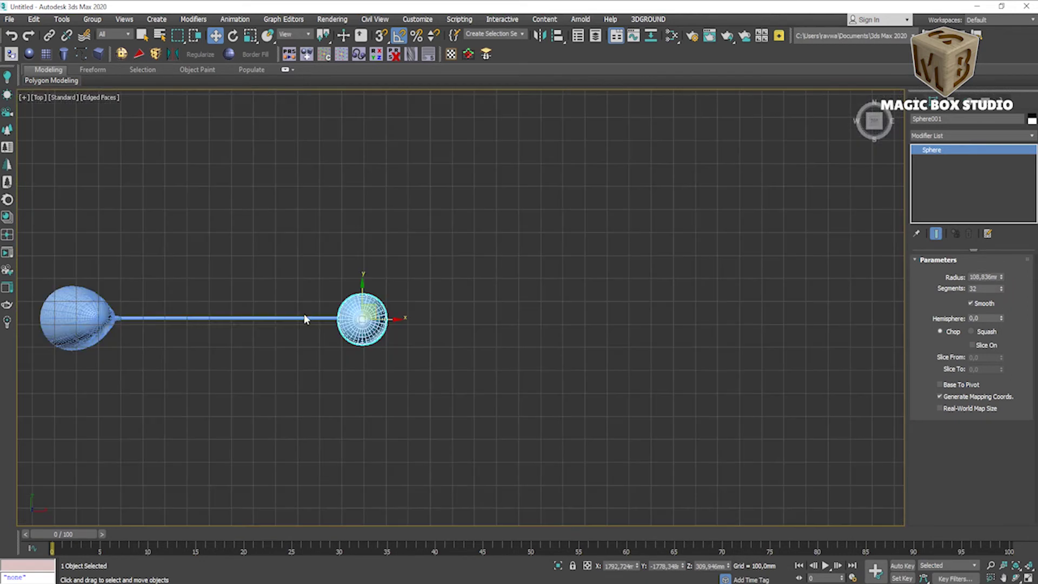
- Centre the arm line's pivot on the object using Affect Pivot Only
left_click(305, 318)
left_click(362, 324)
left_click(950, 108)
left_click(971, 180)
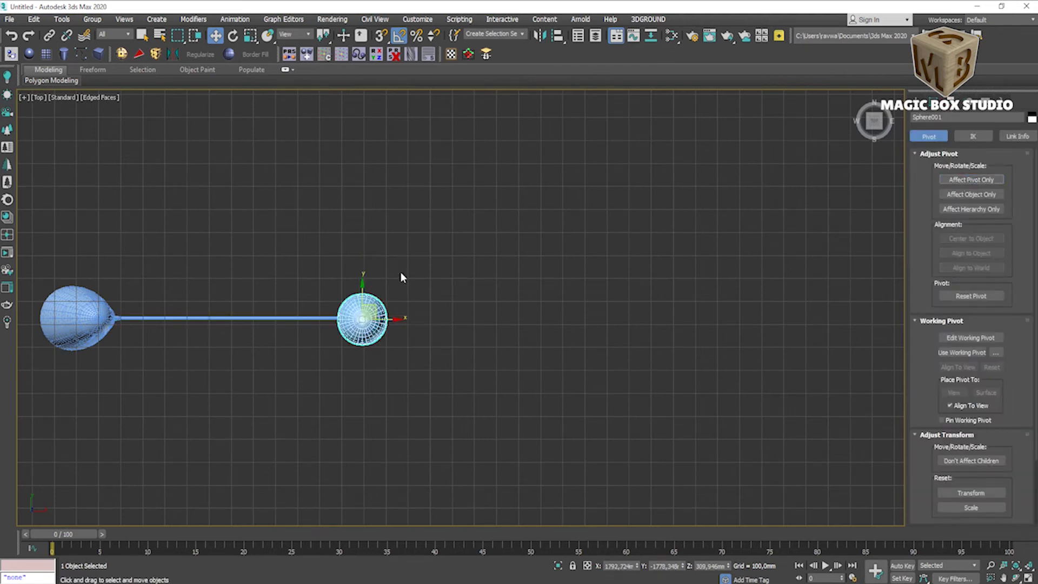
key("ctrl+z")
left_click(975, 239)
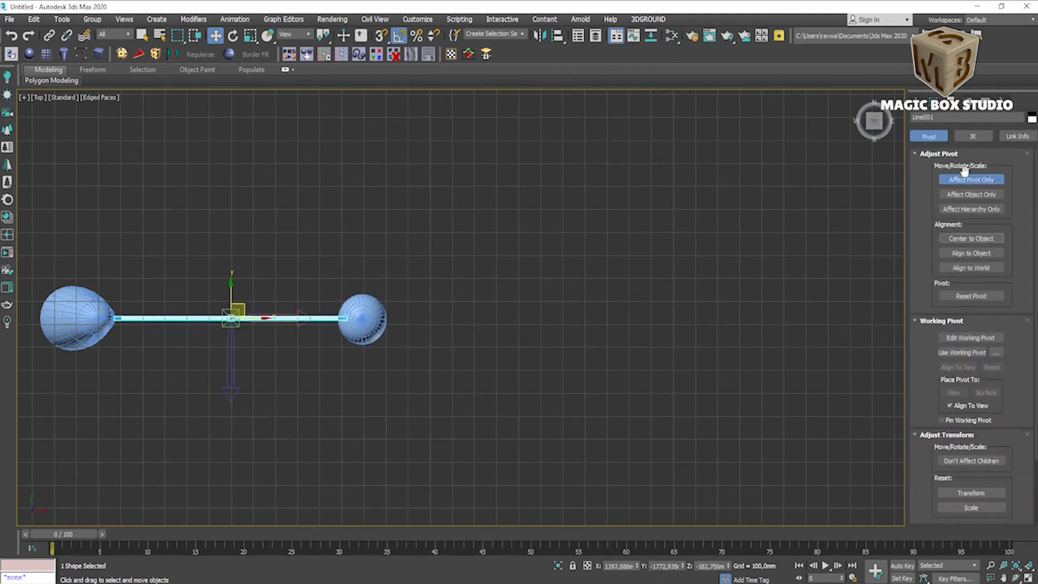
- Align the sphere to Line001, then move it up to the reference's top in front view
left_click(361, 319)
scroll(393, 257, "up", 5)
left_click(540, 35)
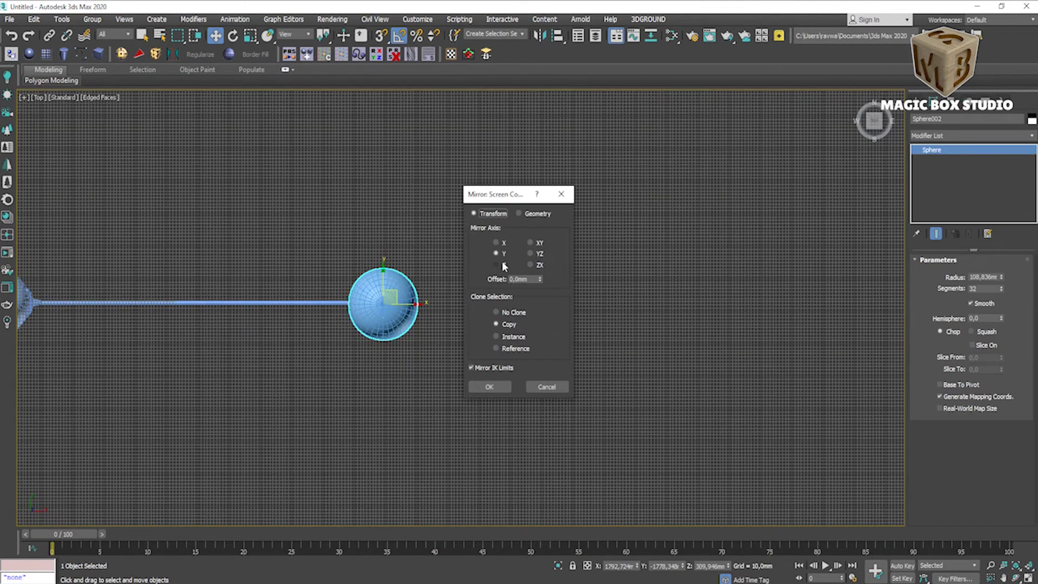
left_click(547, 387)
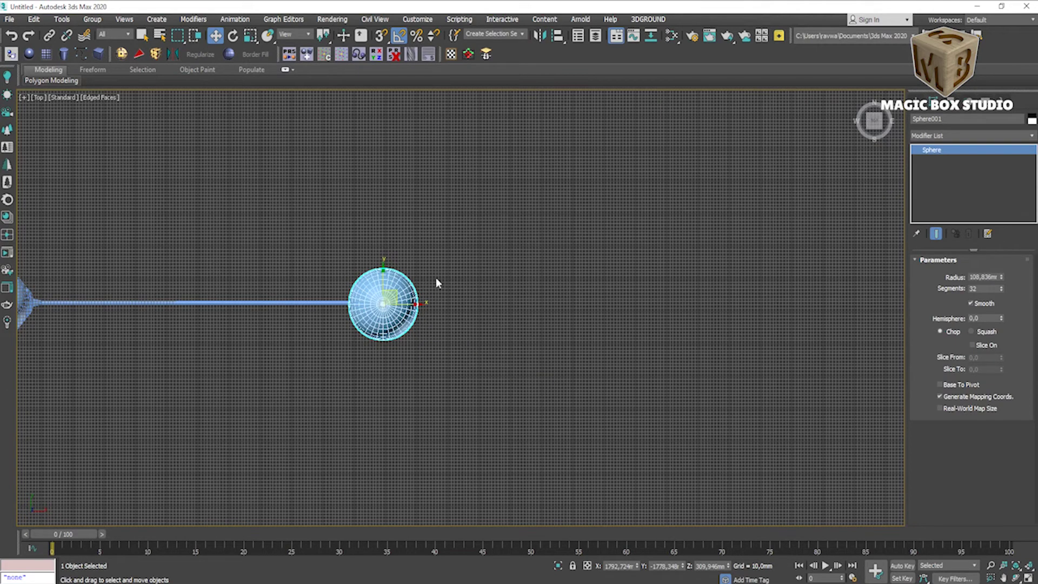
left_click(301, 303)
left_click(519, 391)
key("alt+w")
key("alt+w")
mouse_move(372, 382)
left_mouse_down()
mouse_move(373, 189)
mouse_move(600, 238)
mouse_move(564, 231)
left_mouse_up()
scroll(600, 238, "up", 2)
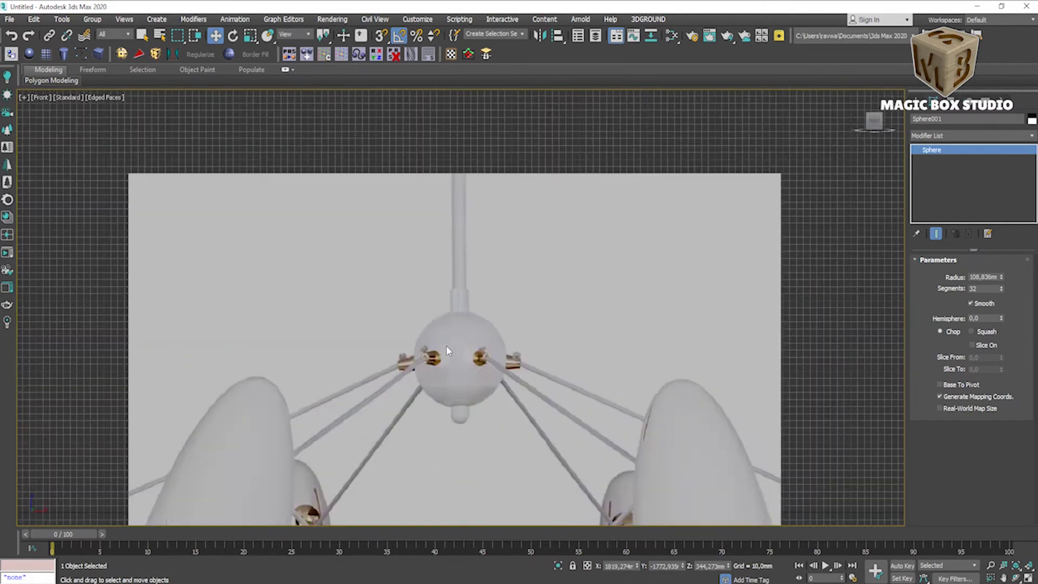
- Zoom in on the arm's upper end and select the arm line Line001
scroll(378, 380, "up", 2)
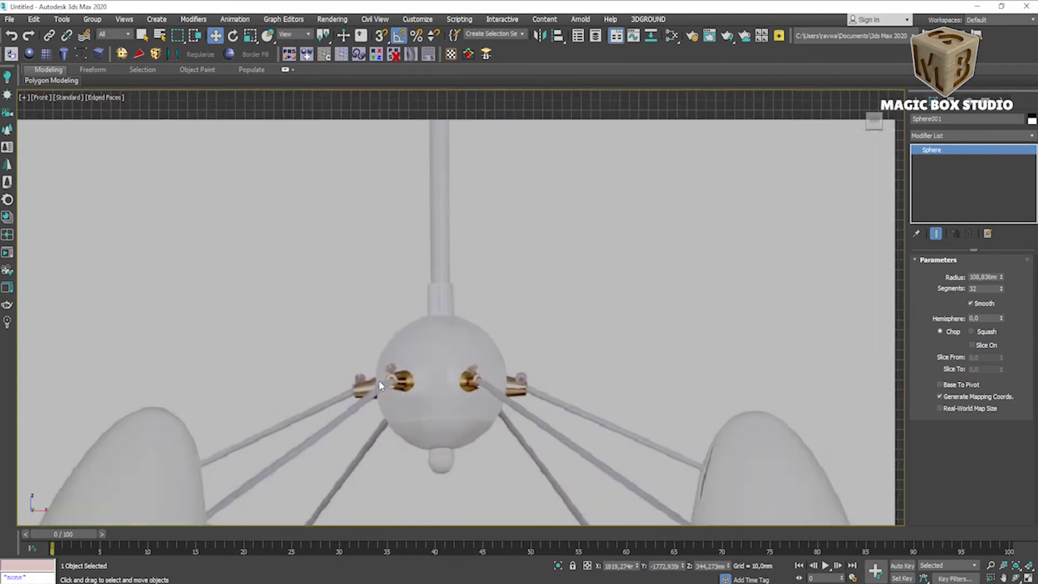
scroll(378, 381, "down", 5)
scroll(463, 326, "down", 3)
scroll(261, 333, "down", 3)
scroll(510, 321, "up", 5)
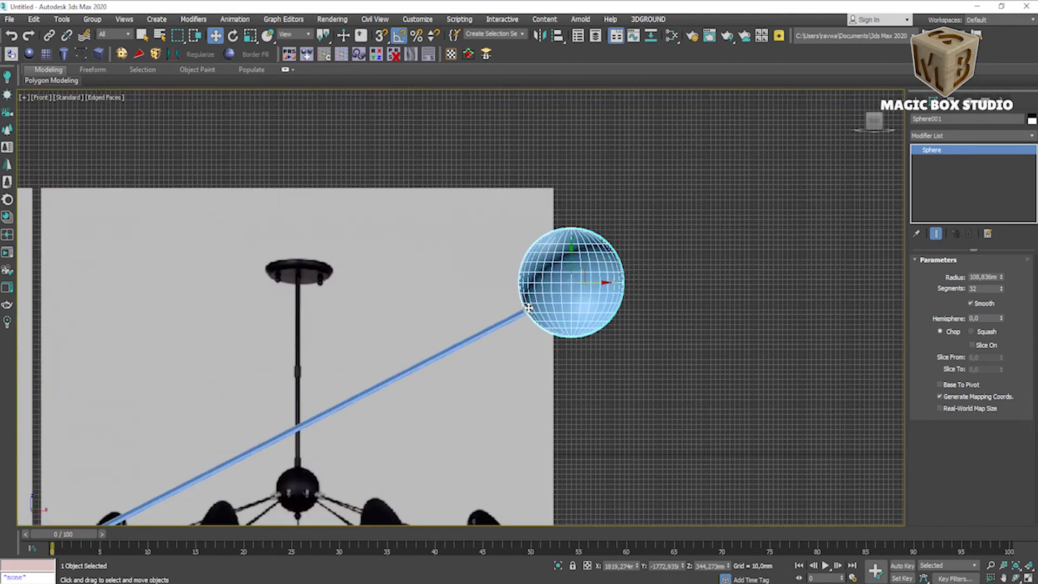
left_click(510, 322)
scroll(510, 321, "down", 4)
scroll(510, 321, "up", 4)
scroll(510, 321, "down", 5)
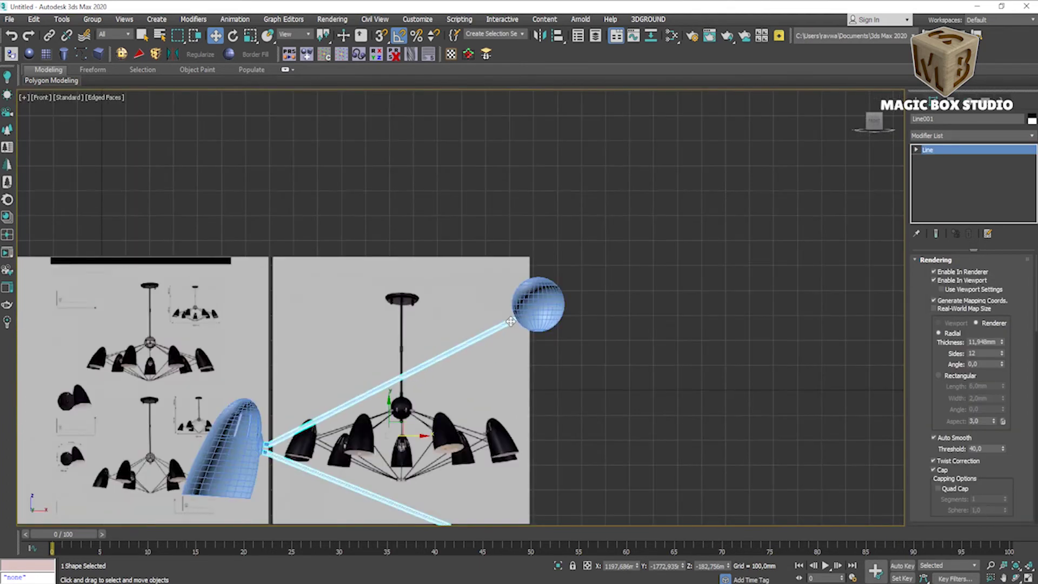
scroll(267, 446, "up", 5)
scroll(259, 443, "down", 5)
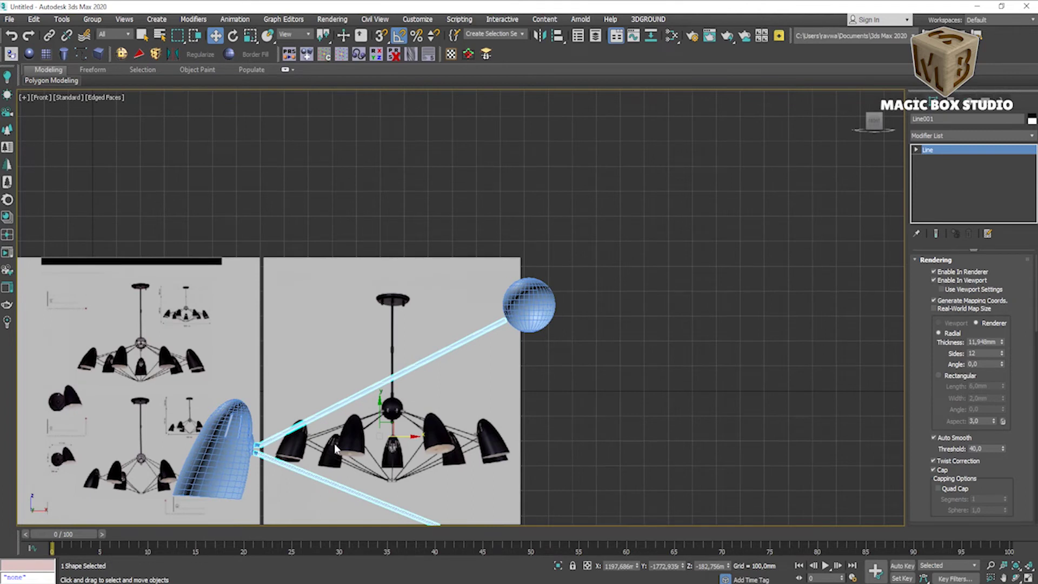
scroll(334, 443, "down", 2)
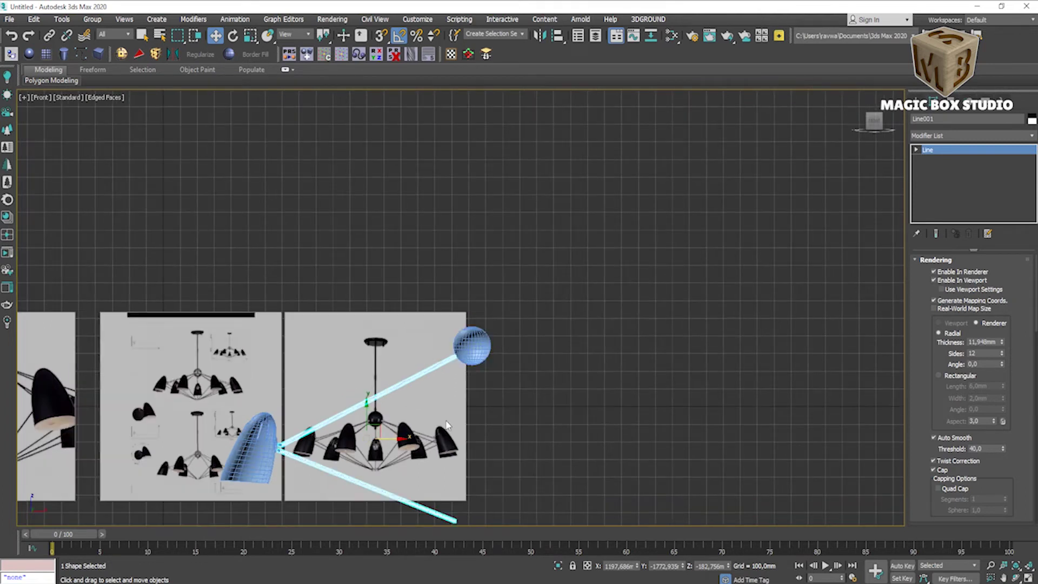
scroll(447, 425, "up", 3)
scroll(973, 378, "down", 2)
- At Vertex level, shift the line's end points left and raise its lower end point
key("1")
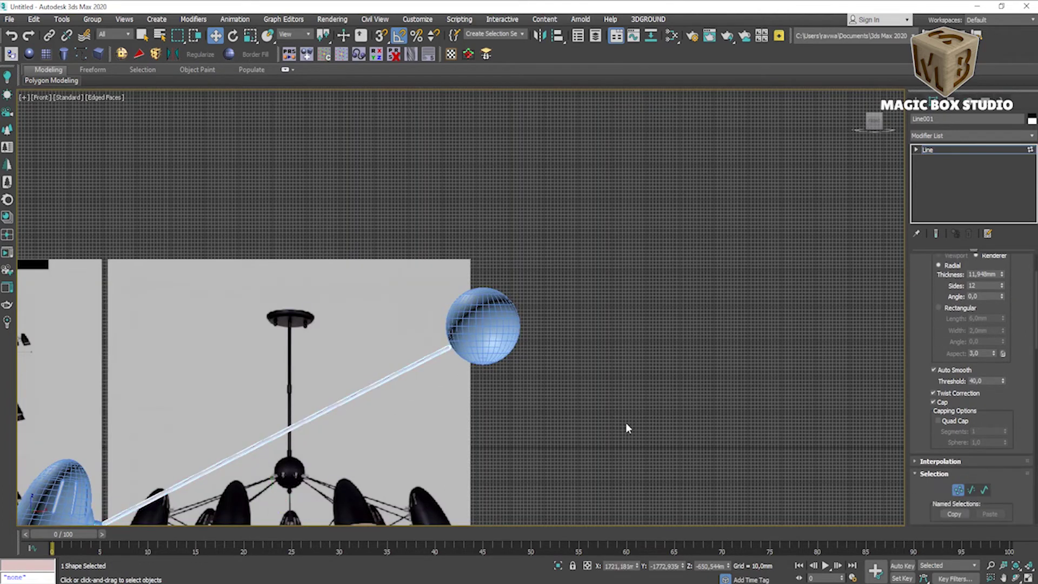
scroll(441, 346, "down", 4)
scroll(410, 389, "up", 3)
left_click_drag(552, 280, 518, 279)
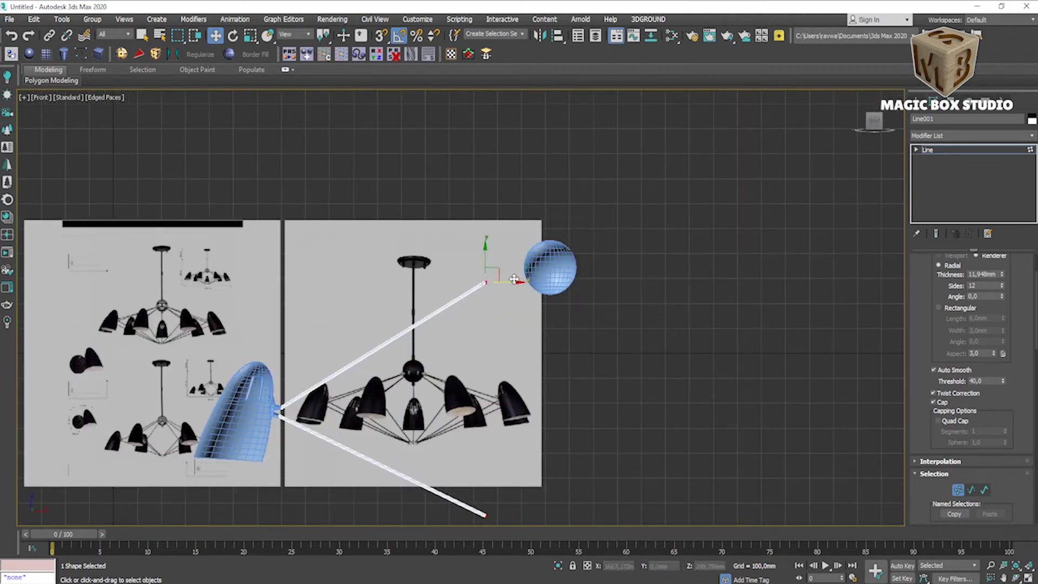
left_click_drag(471, 268, 506, 314)
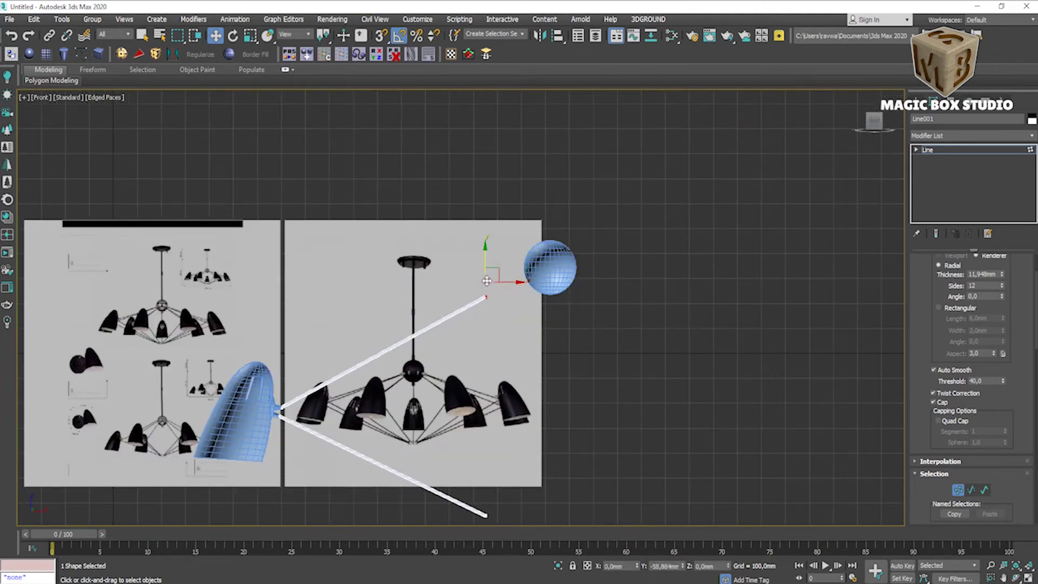
middle_click_drag(484, 431, 483, 362)
left_click_drag(484, 430, 483, 404)
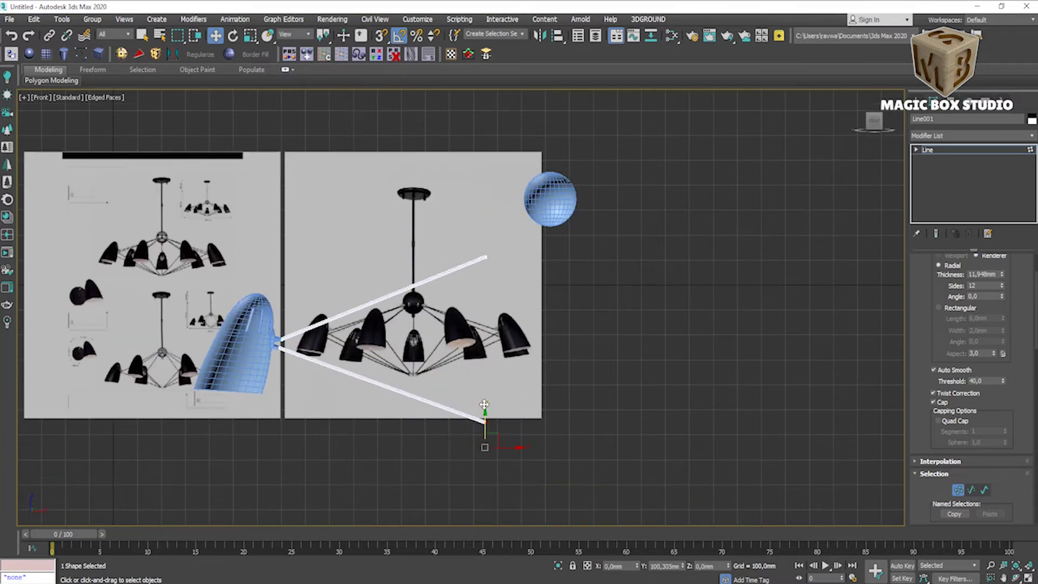
- Move the sphere onto the arm line's upper end
left_click(553, 216)
left_click_drag(562, 192, 528, 234)
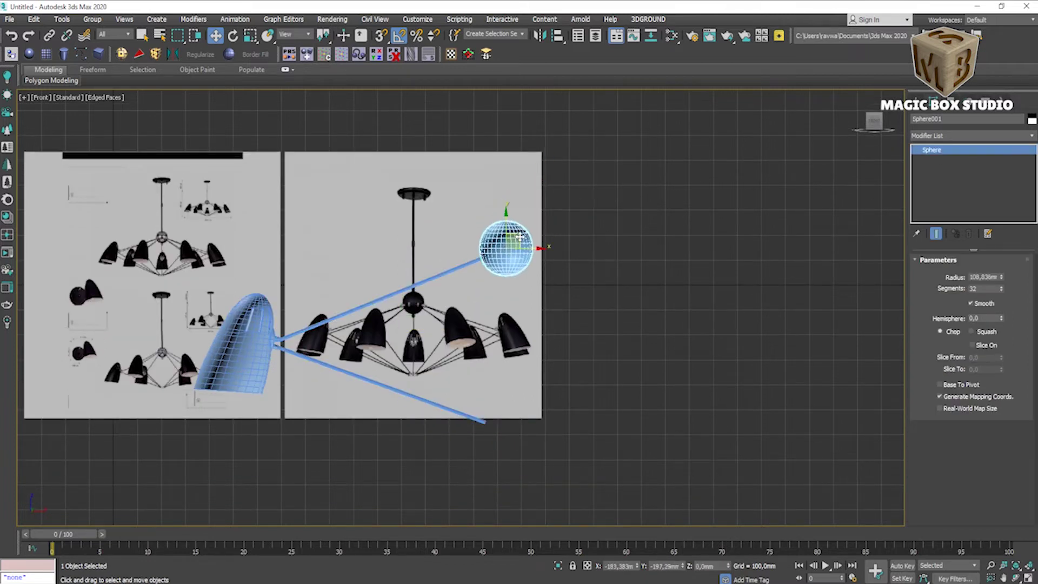
scroll(519, 243, "up", 3)
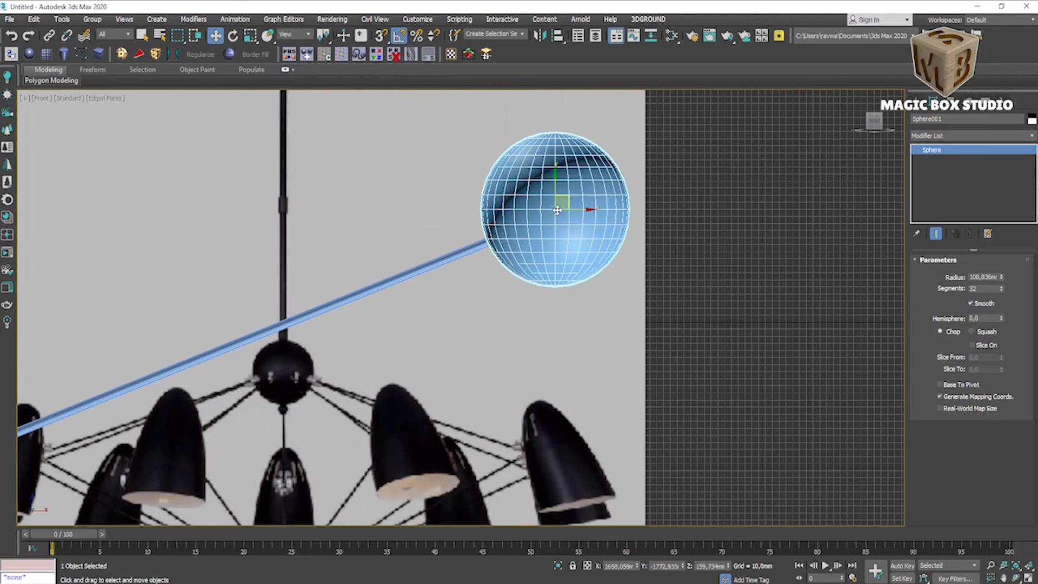
scroll(470, 275, "down", 10)
scroll(475, 276, "up", 5)
scroll(487, 232, "up", 5)
- Convert the arm line Line001 to an Editable Poly
left_click(466, 245)
right_click(466, 245)
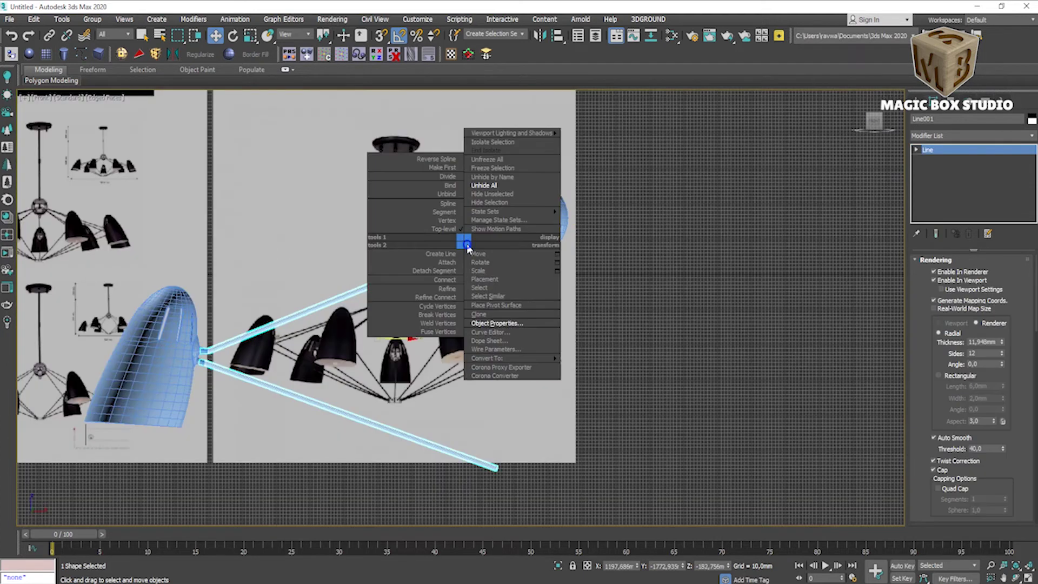
left_click(594, 366)
scroll(459, 281, "up", 6)
scroll(459, 281, "down", 8)
scroll(381, 371, "up", 5)
scroll(417, 382, "up", 3)
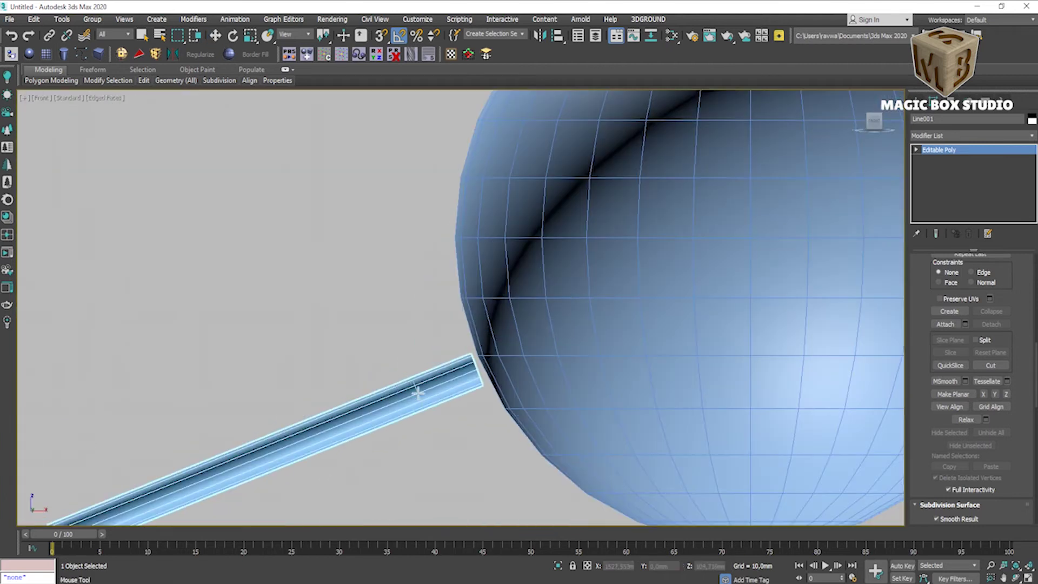
scroll(410, 398, "down", 5)
- In perspective view, select the tube's end polygons next to the sphere at Polygon level
key("w")
middle_click_drag(432, 341, 447, 274)
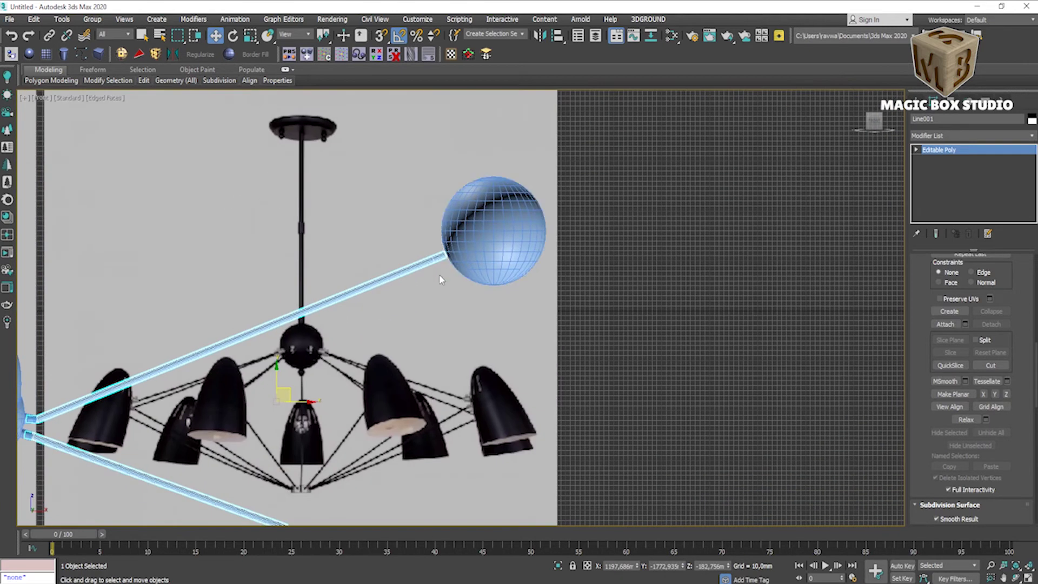
key("p")
scroll(254, 325, "up", 5)
scroll(275, 324, "up", 3)
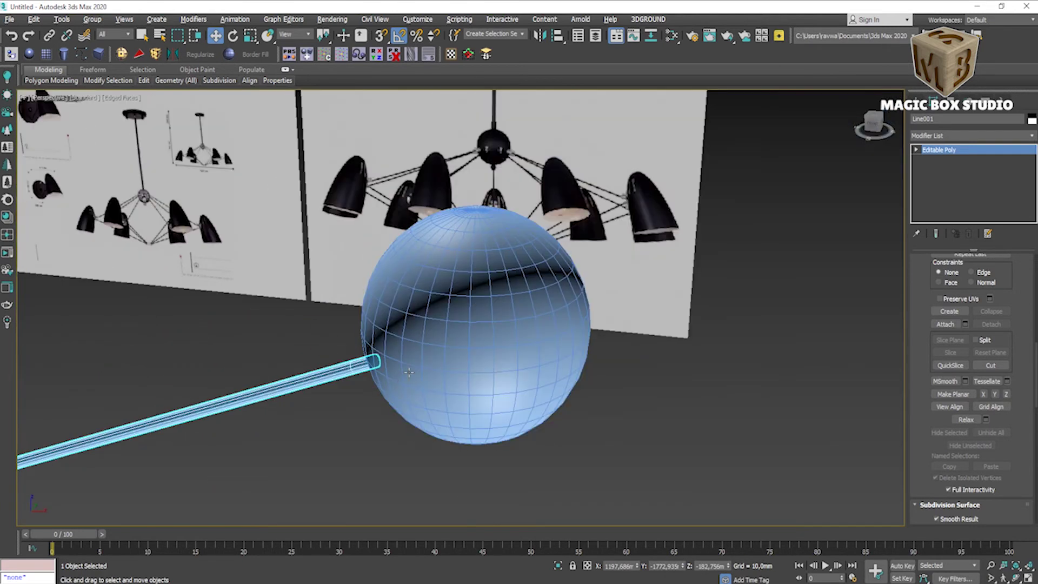
scroll(581, 327, "down", 3)
scroll(420, 316, "up", 5)
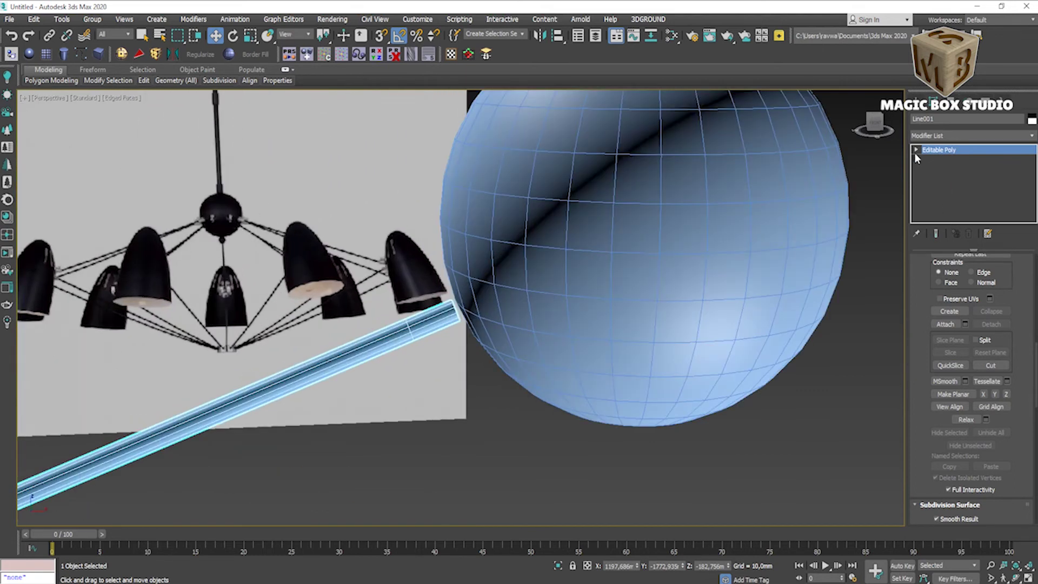
key("4")
left_click_drag(420, 303, 439, 349)
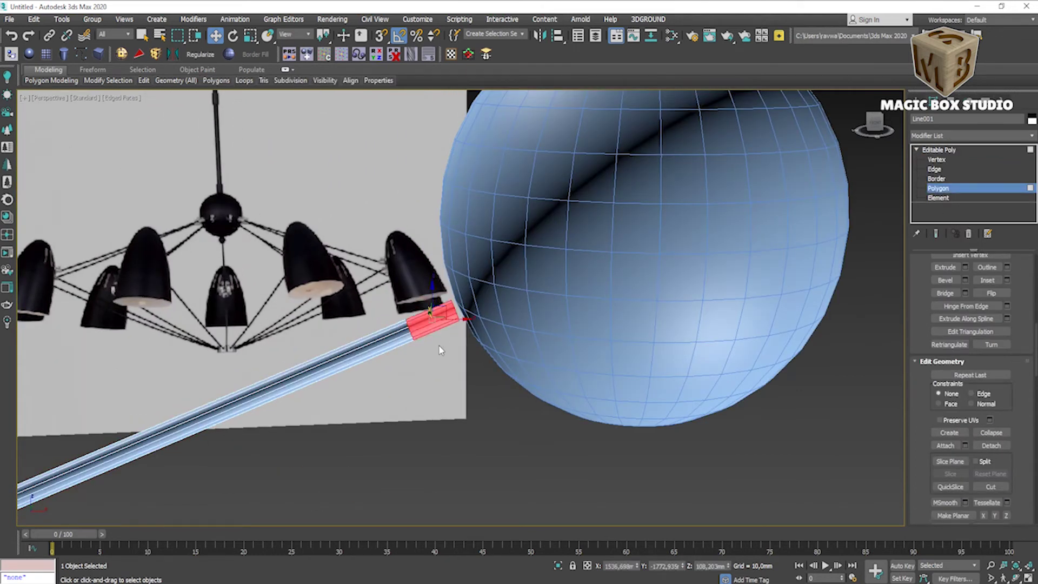
- Detach the tube's end polygons as a separate collar object and select it
mouse_move(533, 378)
middle_mouse_down("alt")
mouse_move(345, 333)
mouse_move(467, 346)
middle_mouse_up("alt")
key("z")
scroll(467, 348, "down", 5)
scroll(991, 407, "down", 3)
left_click(991, 378)
left_click(554, 306)
left_click(940, 150)
left_click(515, 271)
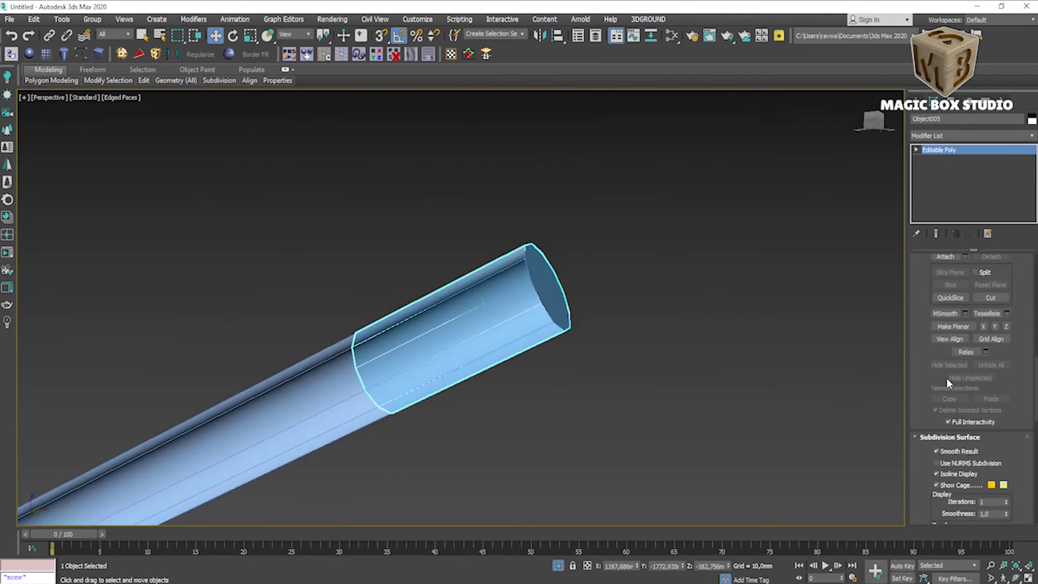
- Add a Shell modifier to the detached collar
left_click(1032, 135)
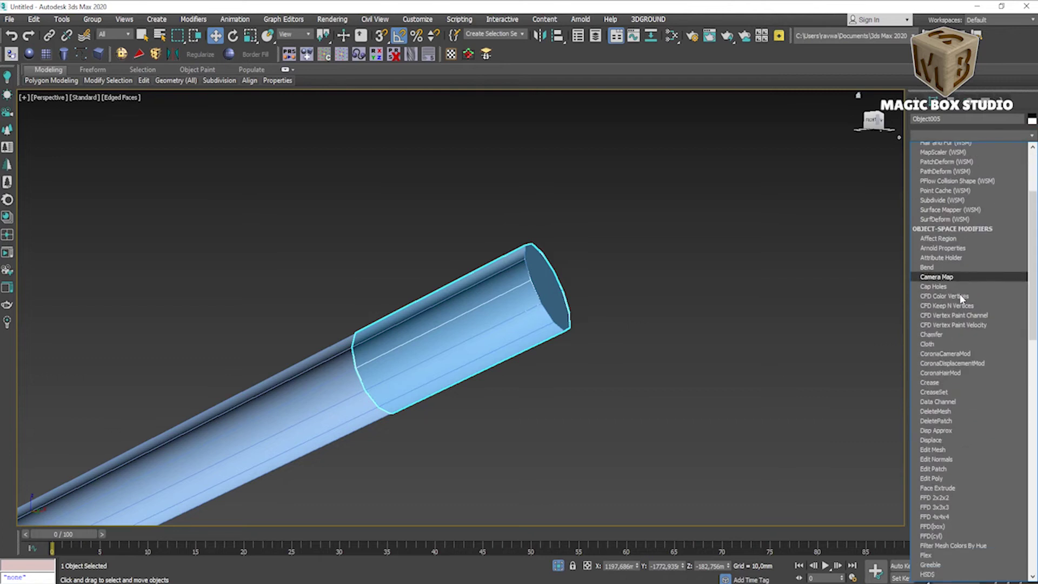
scroll(959, 293, "down", 7)
scroll(956, 378, "down", 7)
scroll(957, 378, "down", 7)
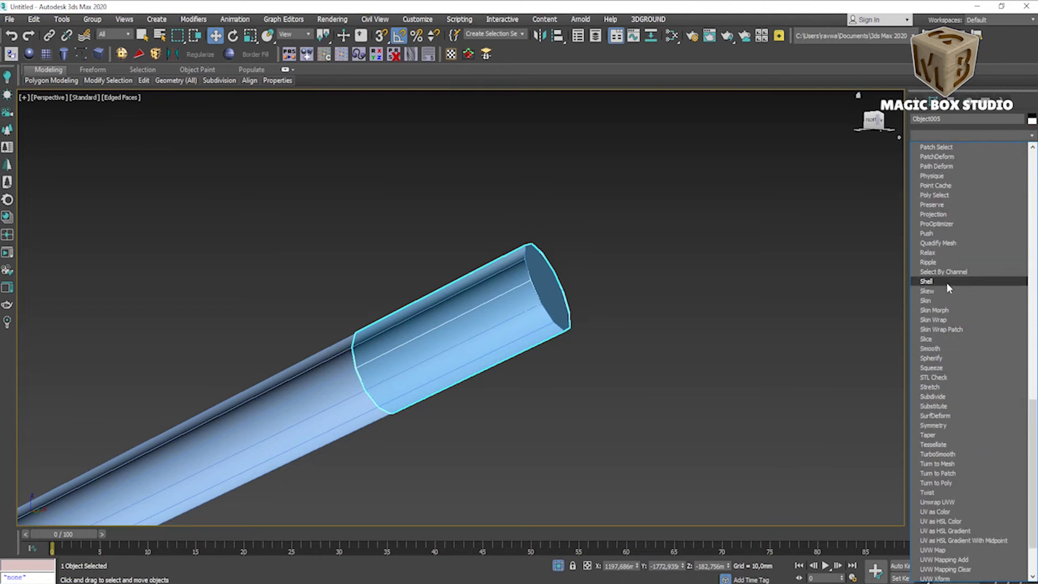
left_click(947, 282)
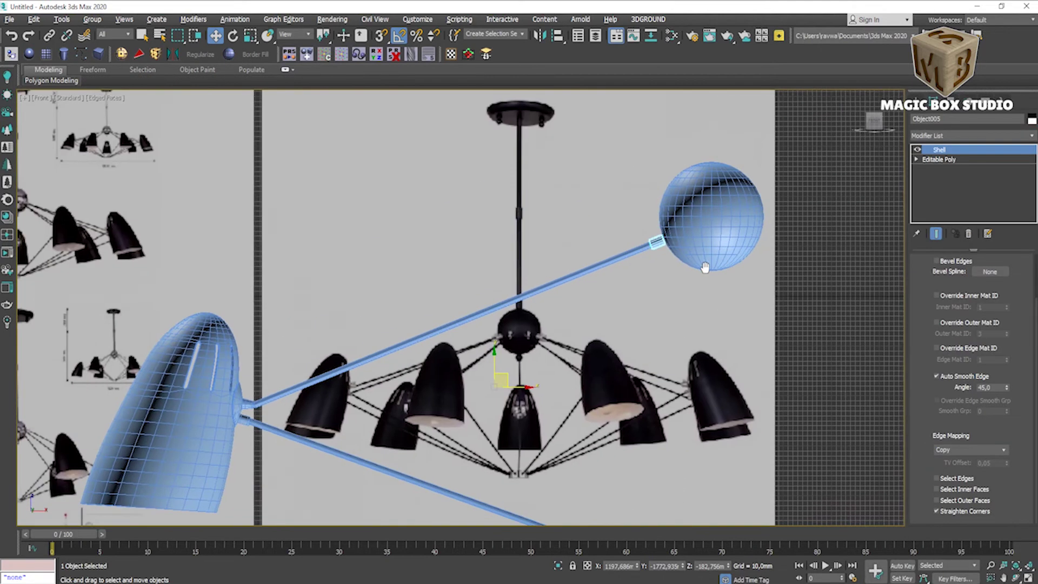
scroll(640, 271, "up", 3)
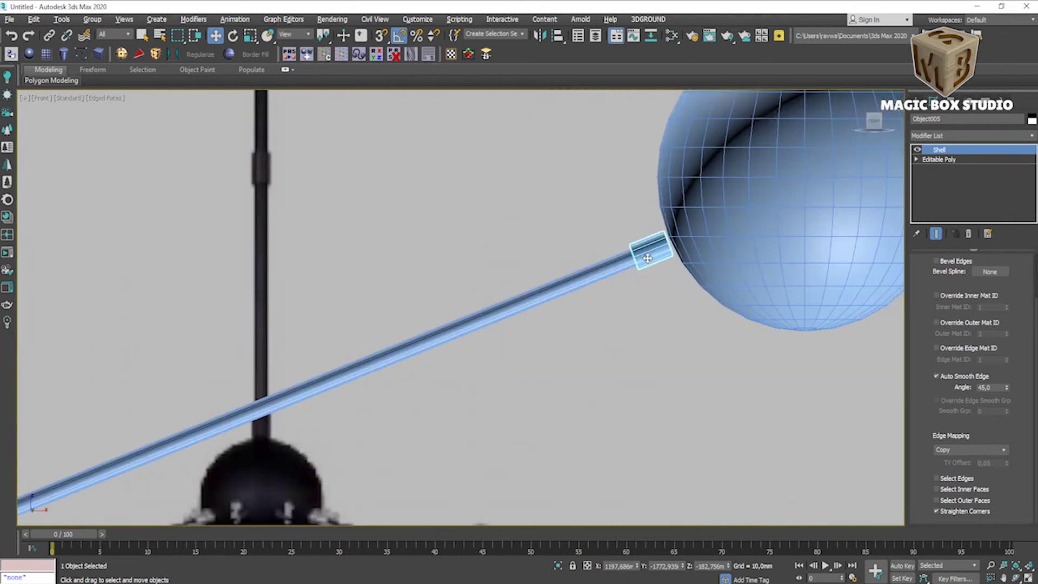
scroll(963, 289, "up", 1)
scroll(962, 290, "up", 1)
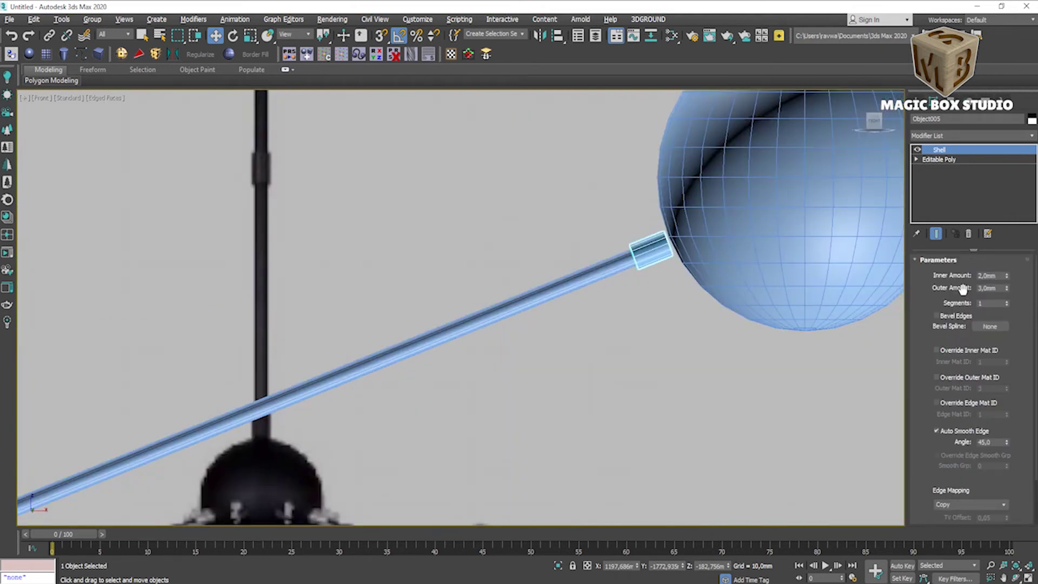
scroll(692, 249, "up", 3)
- Set the Shell inner amount to 0, keeping 3 mm outer, and collapse to Editable Poly
right_click(1006, 276)
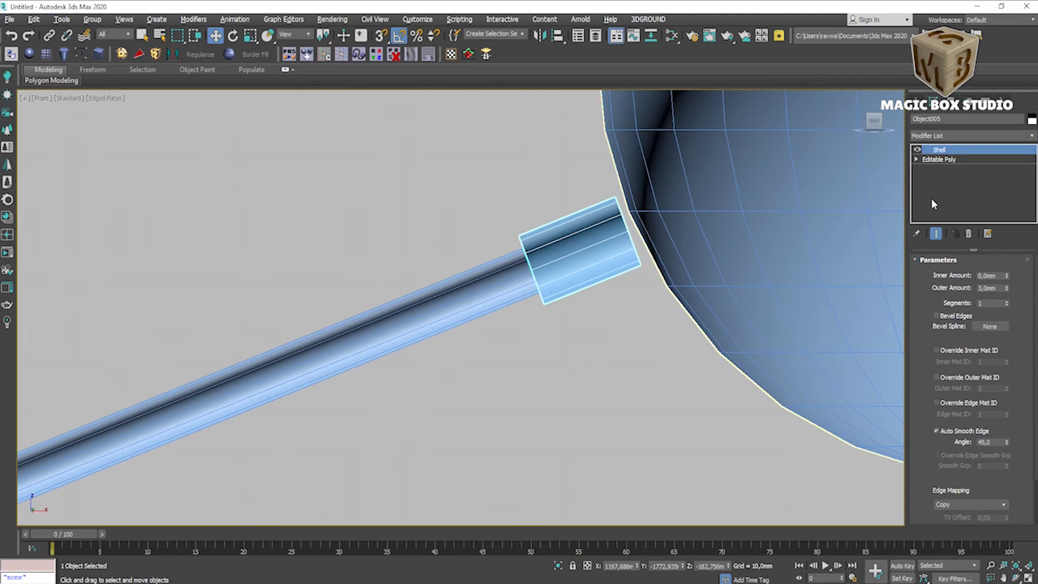
right_click(579, 225)
left_click(725, 352)
middle_click_drag(590, 242, 501, 259)
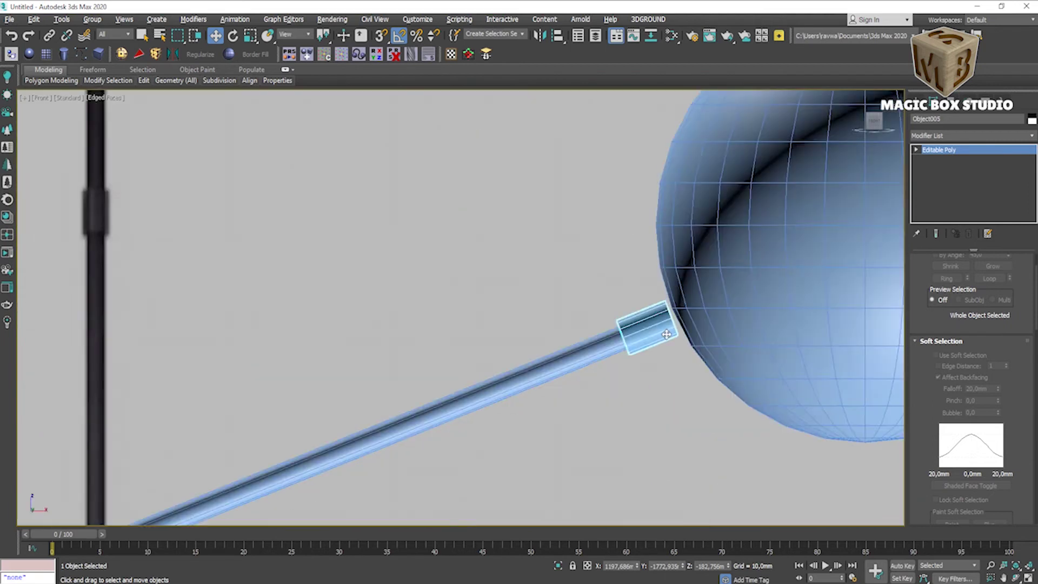
- Check the collar's object properties and make it see-through with Alt+X
scroll(666, 334, "up", 2)
left_click(916, 150)
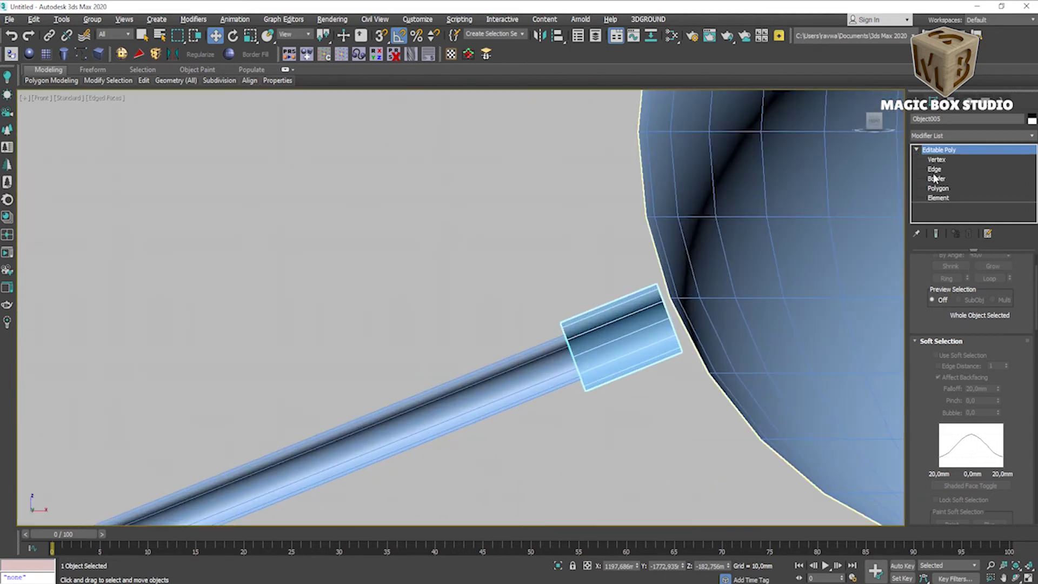
right_click(621, 306)
left_click(666, 392)
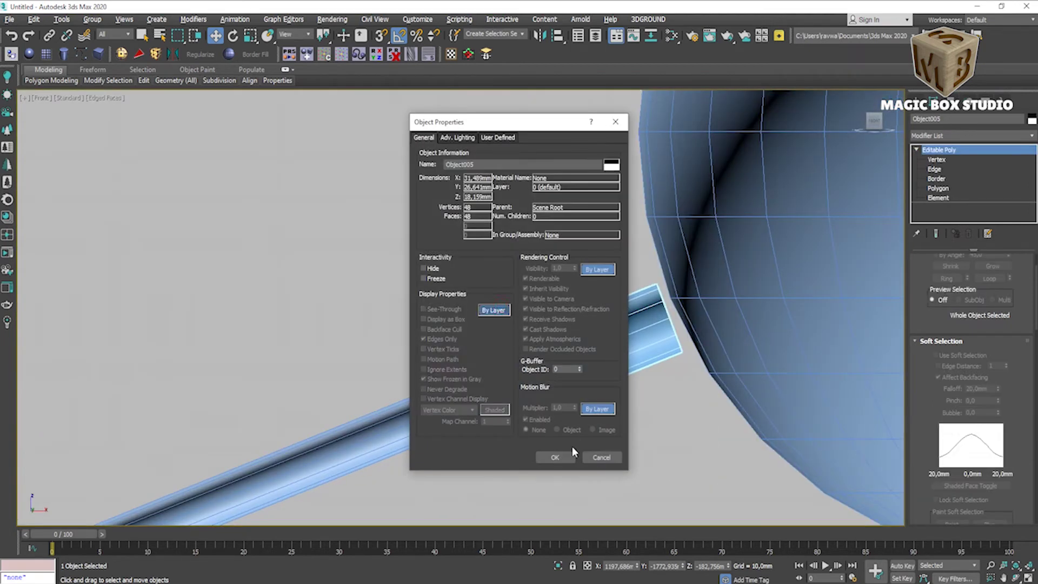
left_click(567, 454)
scroll(642, 322, "up", 2)
middle_click_drag(641, 322, 552, 327)
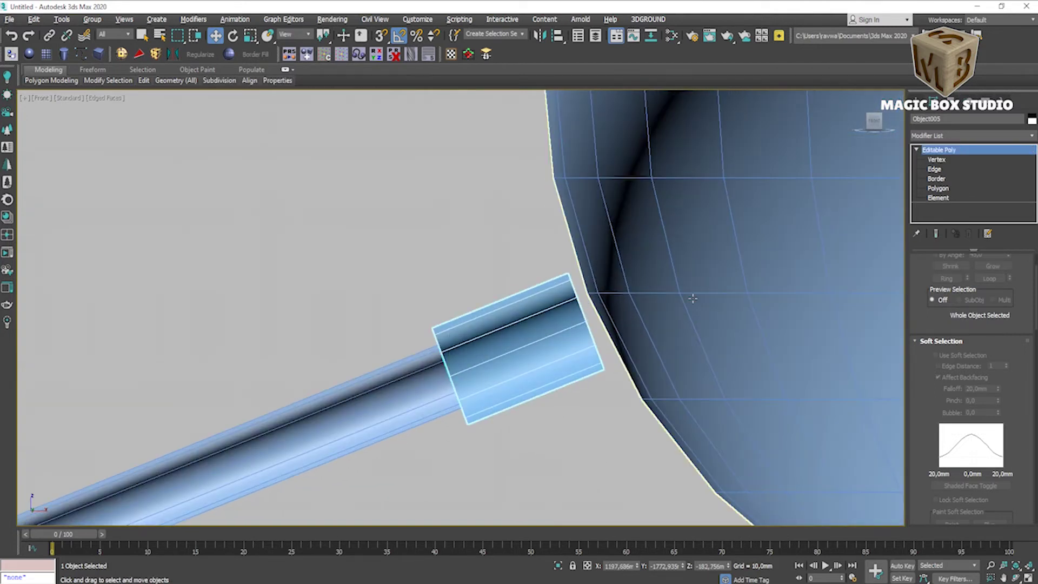
key("alt+x")
scroll(575, 316, "up", 2)
scroll(575, 316, "up", 2)
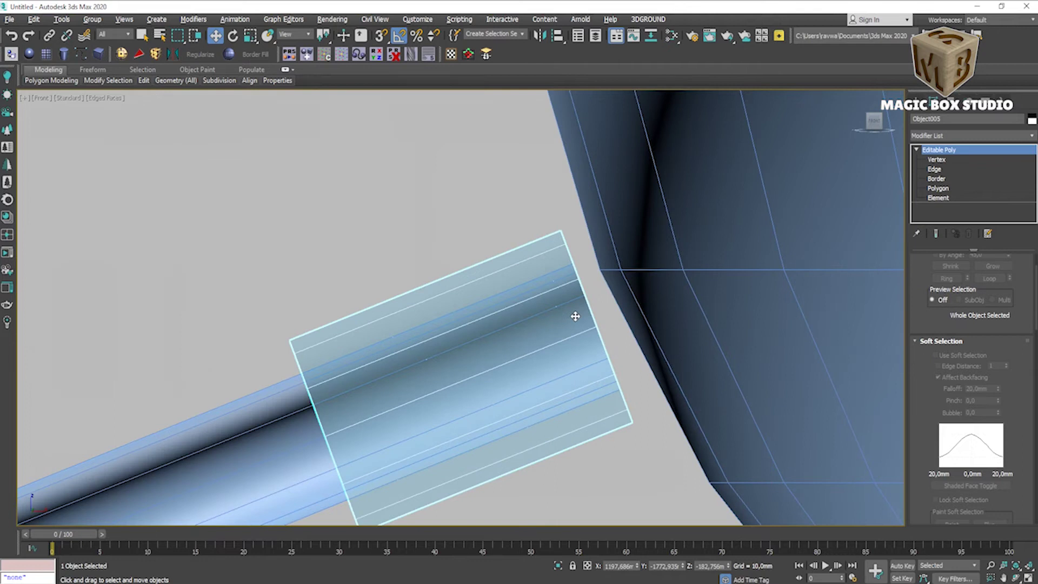
- At Edge level, select the collar's end loop and move it against the sphere
left_click(934, 169)
double_click(566, 252)
scroll(566, 253, "down", 3)
scroll(457, 309, "down", 2)
mouse_move(457, 309)
left_mouse_down()
mouse_move(473, 311)
mouse_move(470, 322)
left_mouse_up()
scroll(469, 330, "up", 1)
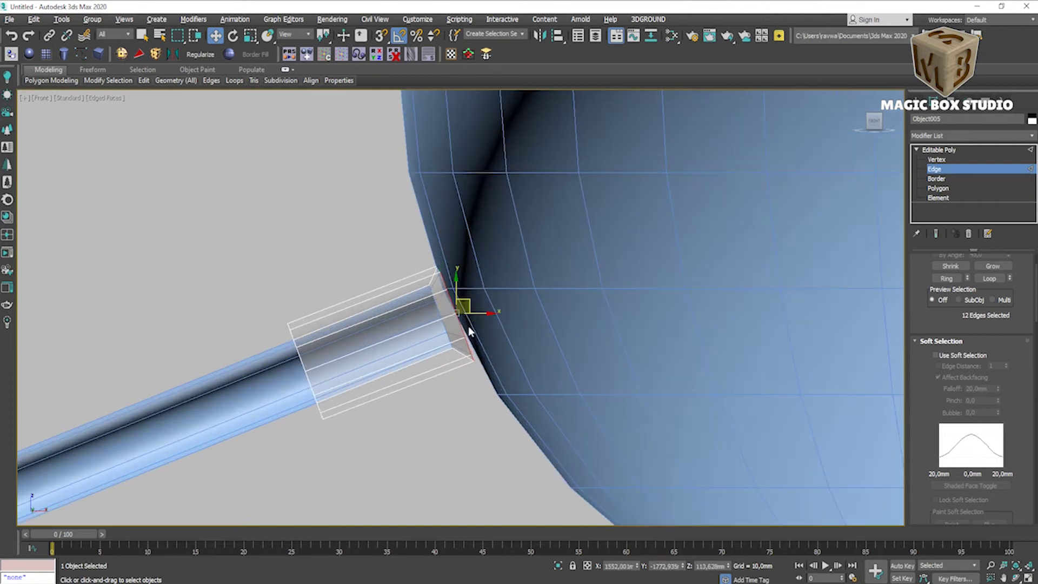
- At Vertex level, move the collar's upper end vertices onto the sphere's surface
left_click(937, 161)
scroll(403, 300, "up", 2)
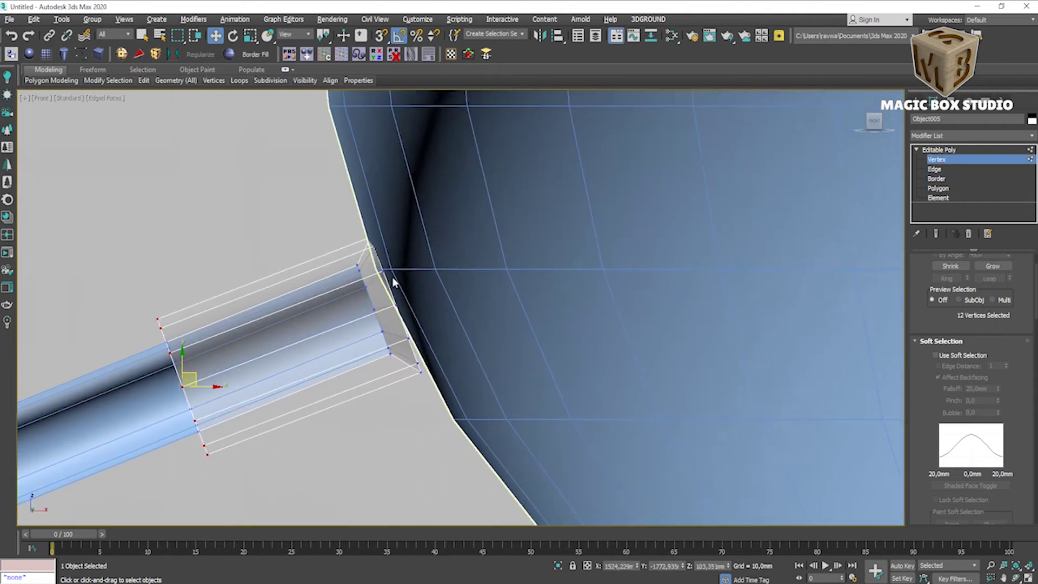
scroll(404, 300, "up", 2)
left_click(362, 222)
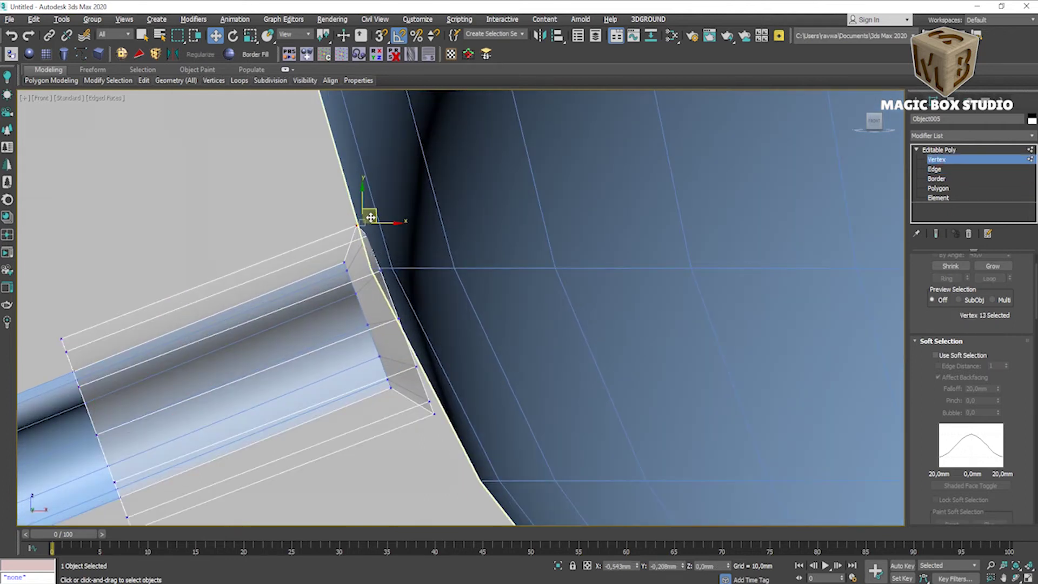
scroll(370, 217, "up", 2)
left_click(378, 235, "ctrl")
left_click_drag(385, 230, 385, 234)
scroll(386, 233, "up", 1)
scroll(388, 283, "up", 1)
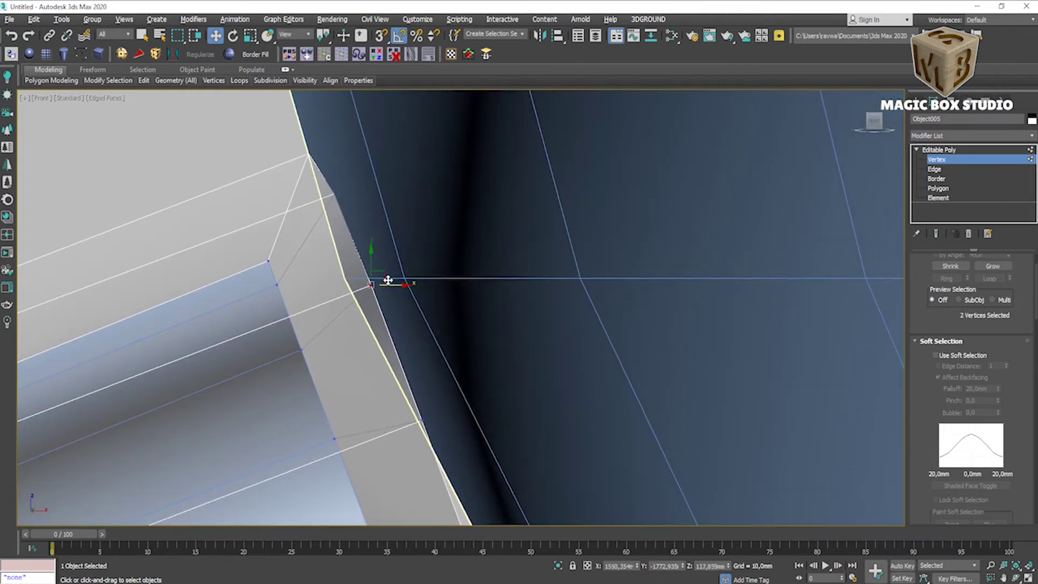
scroll(388, 283, "up", 2)
mouse_move(400, 306)
left_mouse_down()
mouse_move(407, 297)
mouse_move(421, 315)
left_mouse_up()
scroll(443, 387, "down", 2)
scroll(407, 339, "up", 2)
- Pull the rim's lower vertices onto the sphere outline and inspect the fit in perspective
middle_click_drag(429, 447, 408, 418)
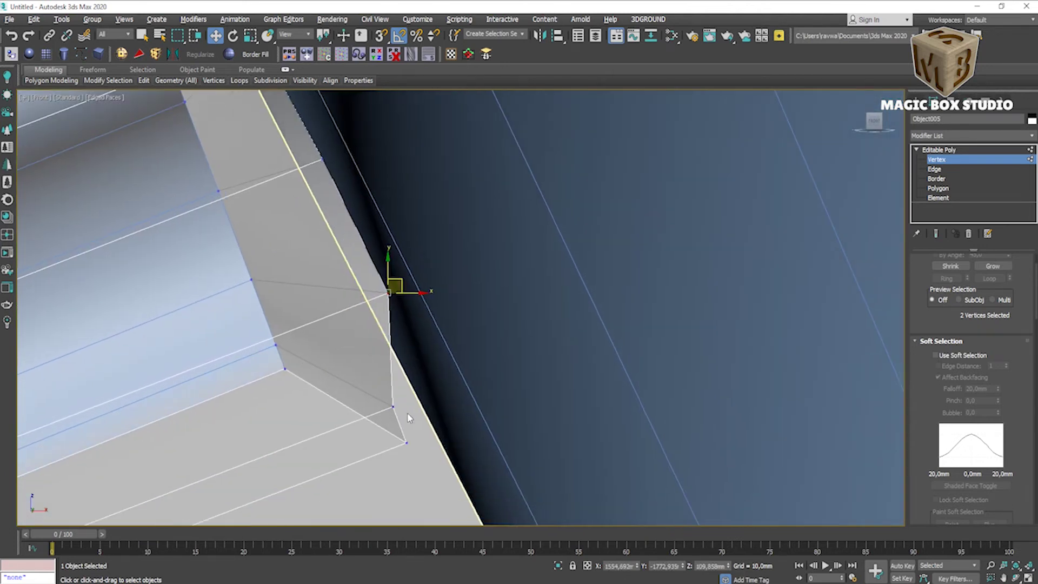
left_click_drag(393, 407, 430, 396)
left_click(406, 442)
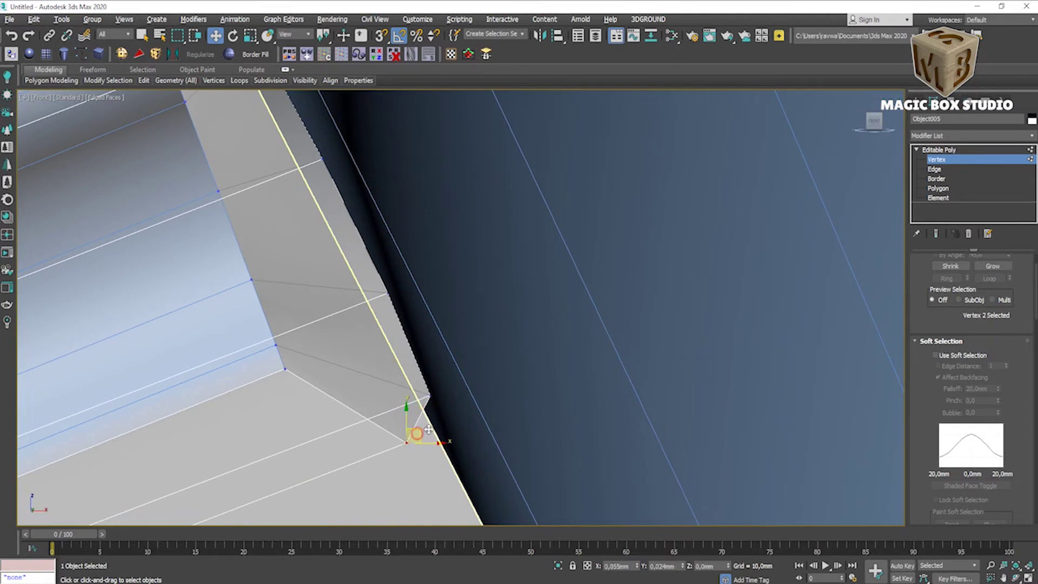
key("p")
scroll(443, 420, "down", 5)
scroll(478, 367, "down", 4)
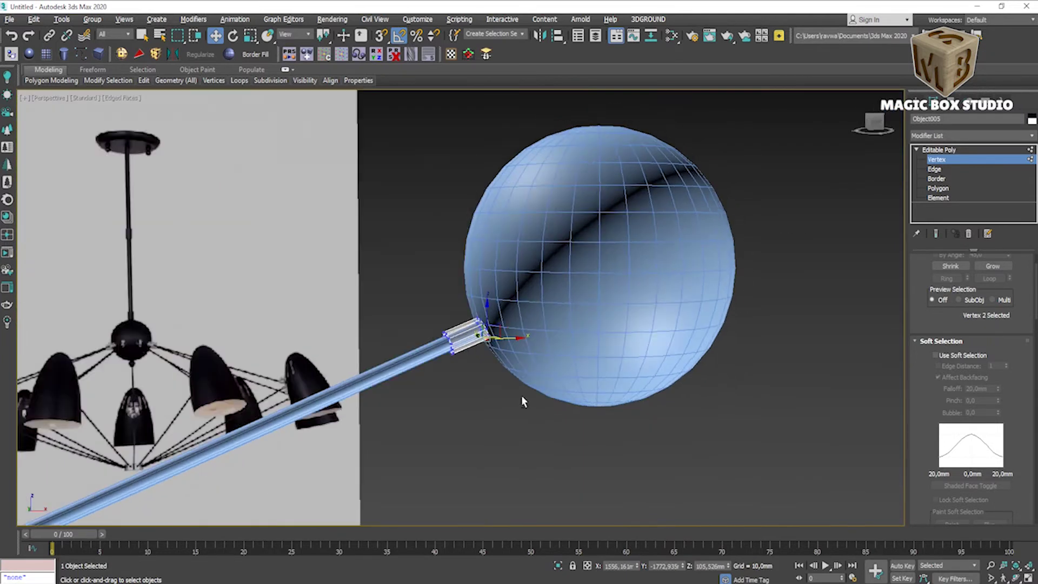
scroll(522, 401, "up", 5)
middle_click_drag(523, 401, 463, 298, "alt")
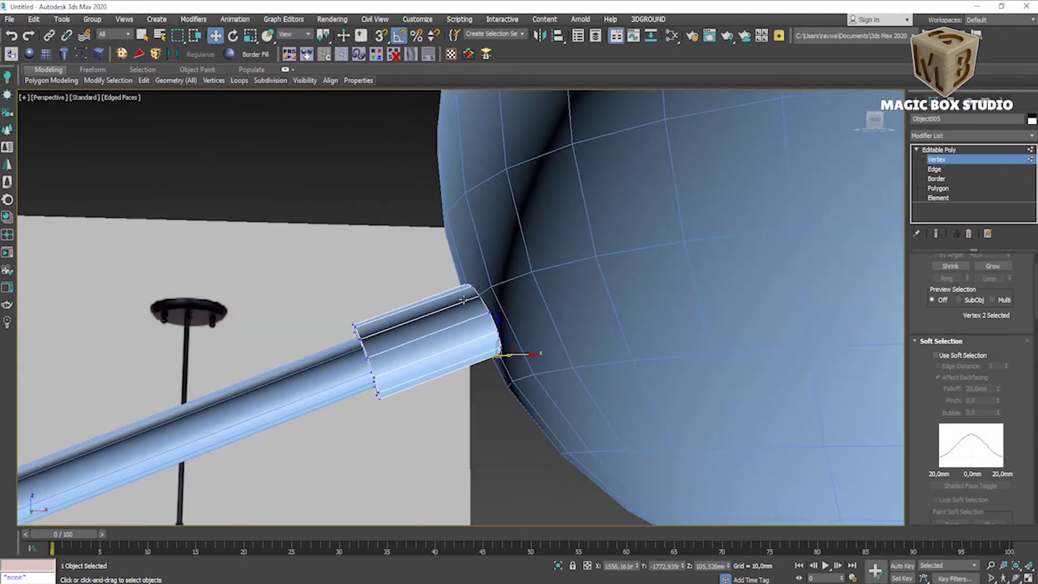
scroll(463, 299, "down", 5)
scroll(445, 332, "up", 5)
- Exit vertex editing and orbit around the collar, rod and sphere to check the joint
left_click(939, 150)
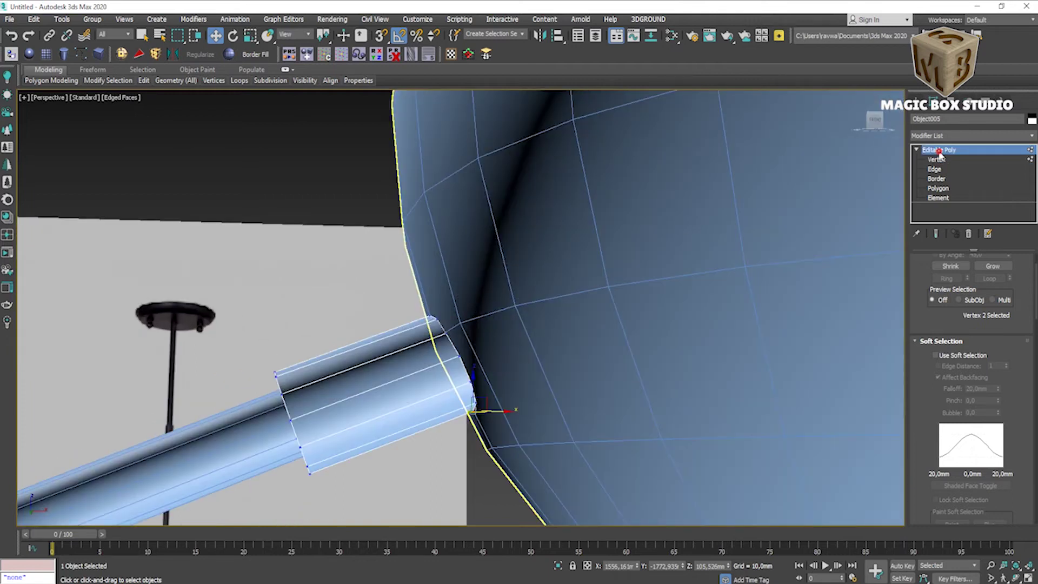
mouse_move(417, 364)
middle_mouse_down("alt")
mouse_move(349, 402)
mouse_move(373, 393)
middle_mouse_up("alt")
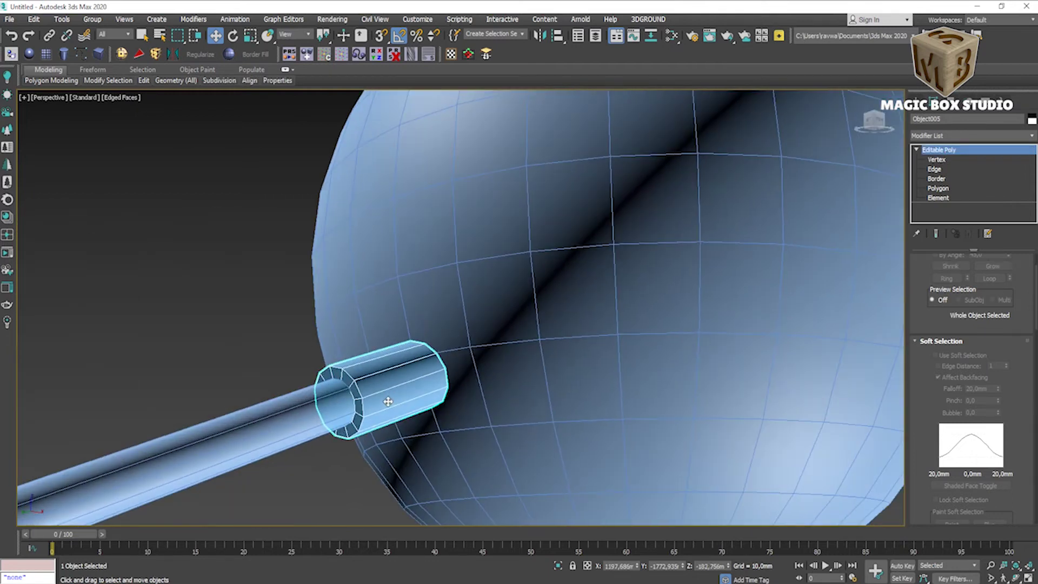
scroll(353, 376, "up", 2)
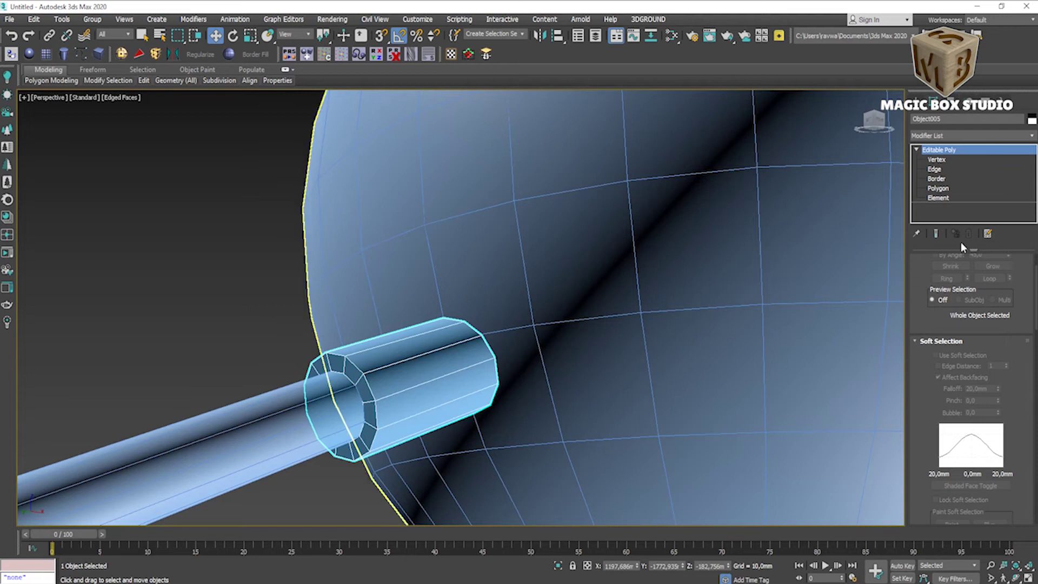
scroll(449, 370, "down", 5)
scroll(448, 370, "down", 3)
mouse_move(459, 408)
middle_mouse_down("alt")
mouse_move(392, 434)
mouse_move(411, 506)
mouse_move(432, 418)
mouse_move(508, 395)
mouse_move(537, 370)
middle_mouse_up("alt")
- Clone the six selected arm-assembly parts as one independent Copy
left_click_drag(287, 371, 586, 498)
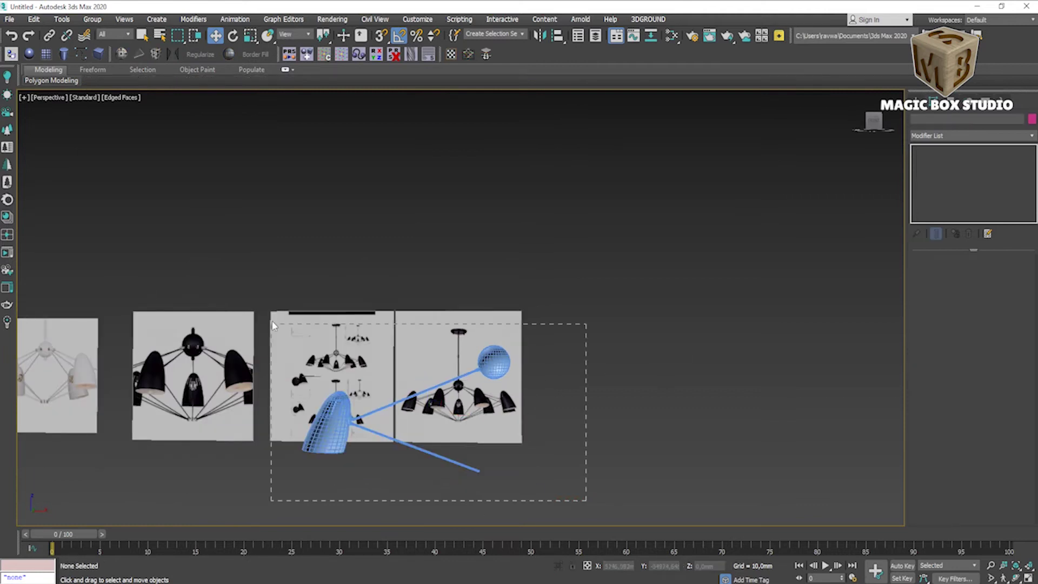
scroll(521, 404, "down", 5)
scroll(521, 405, "down", 3)
key("ctrl+v")
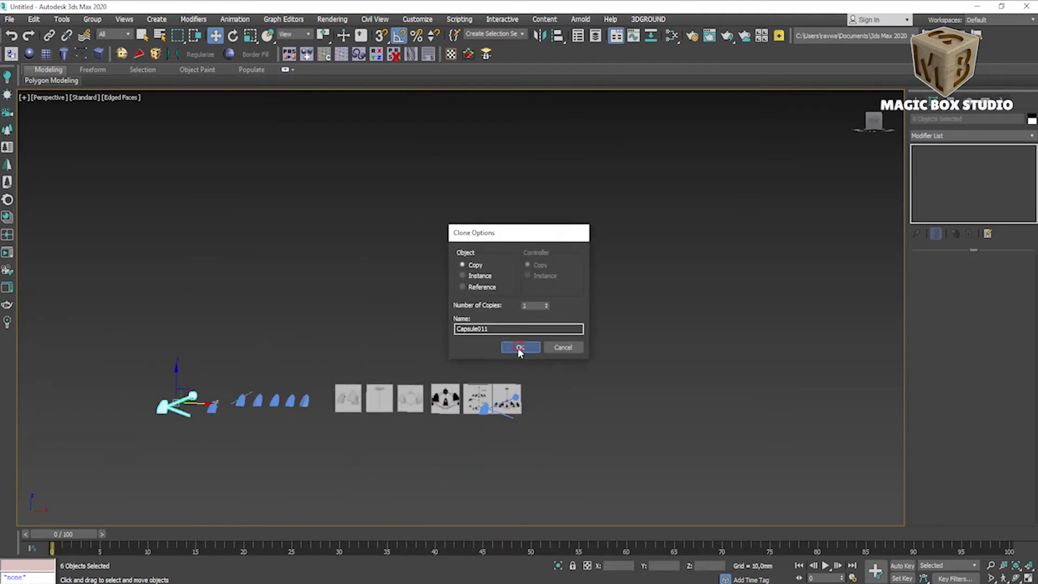
left_click(519, 347)
scroll(518, 347, "up", 5)
scroll(383, 305, "down", 2)
- Select the arm rods object Line001 and toggle Attach on, then off again
left_click(382, 304)
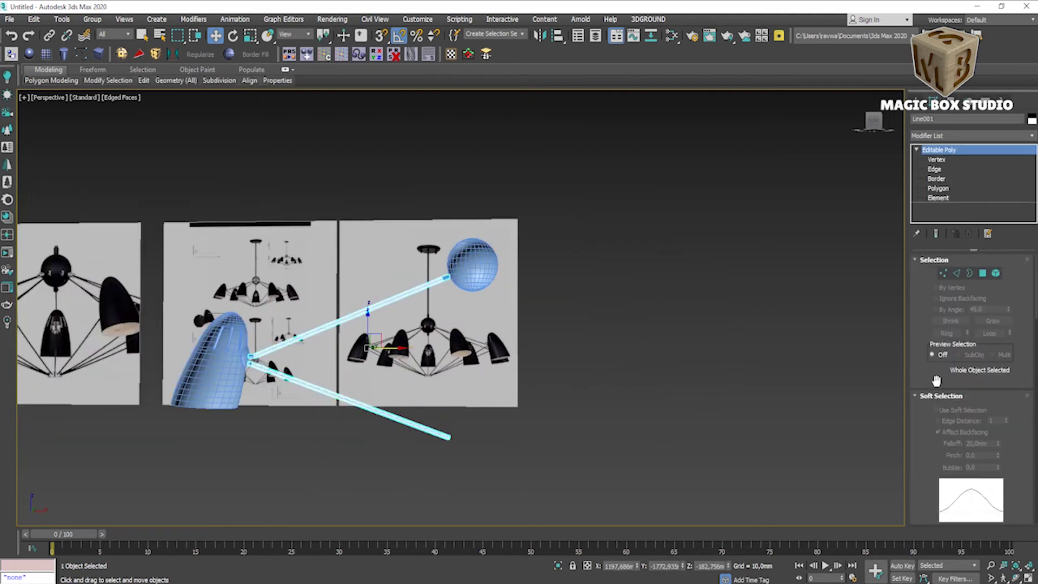
left_click(945, 409)
scroll(458, 307, "up", 5)
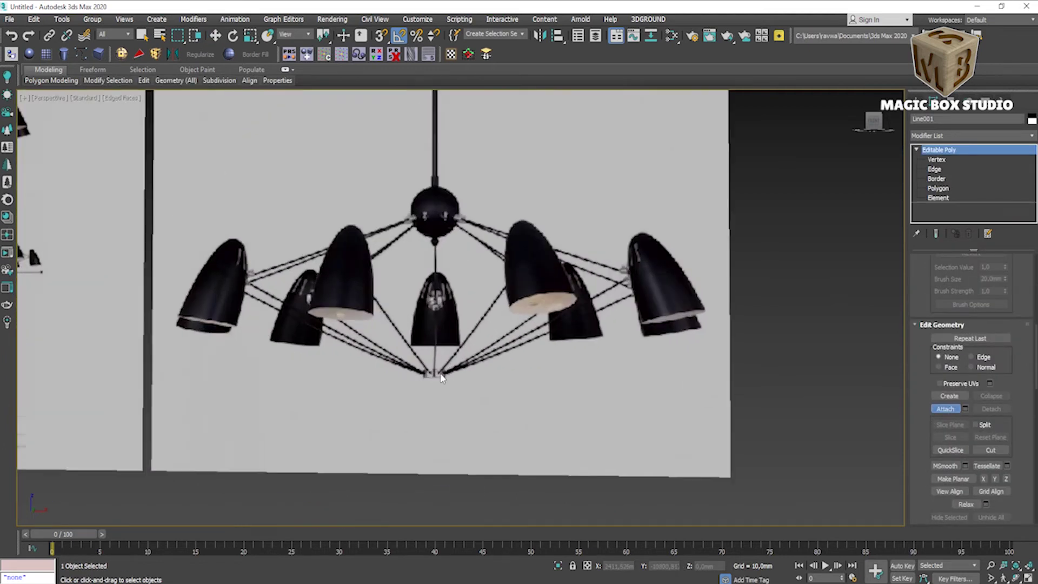
scroll(443, 377, "down", 4)
left_click(943, 408)
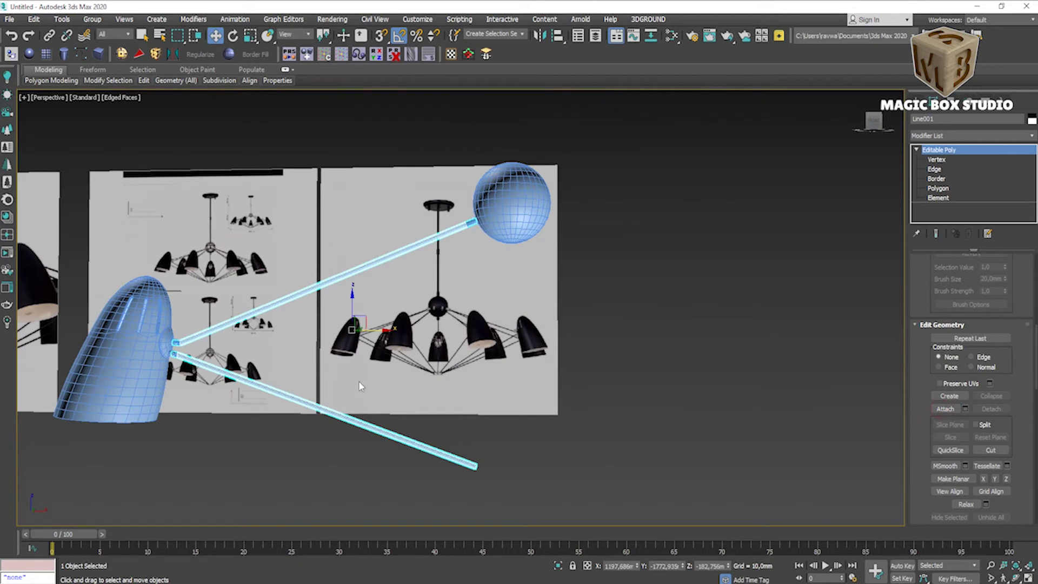
- Zoom around the assembly, then switch to the Front view to inspect it
scroll(361, 381, "up", 4)
scroll(343, 391, "up", 2)
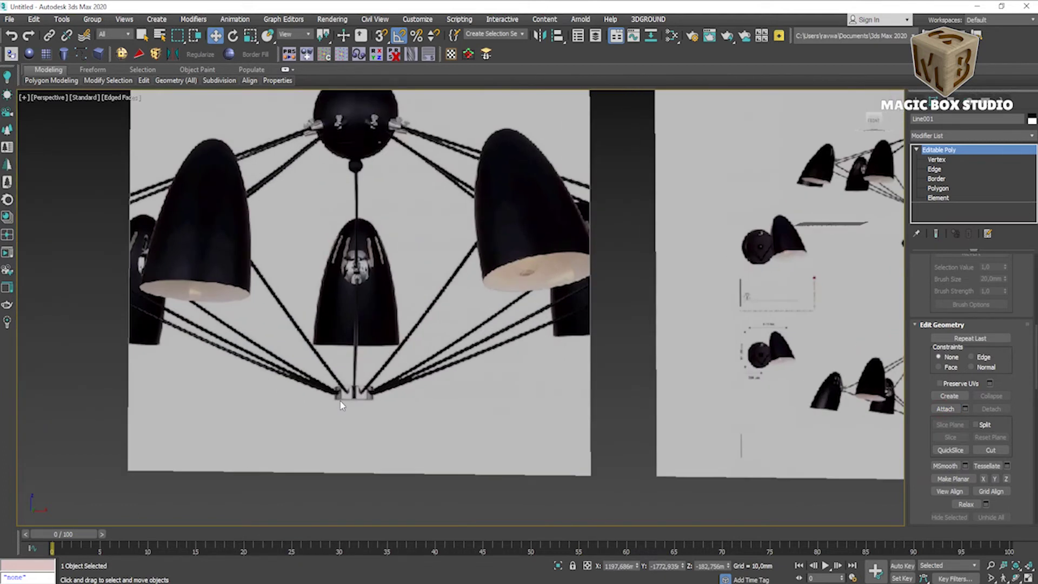
scroll(339, 401, "down", 2)
scroll(328, 398, "down", 4)
scroll(326, 346, "up", 4)
scroll(326, 342, "up", 2)
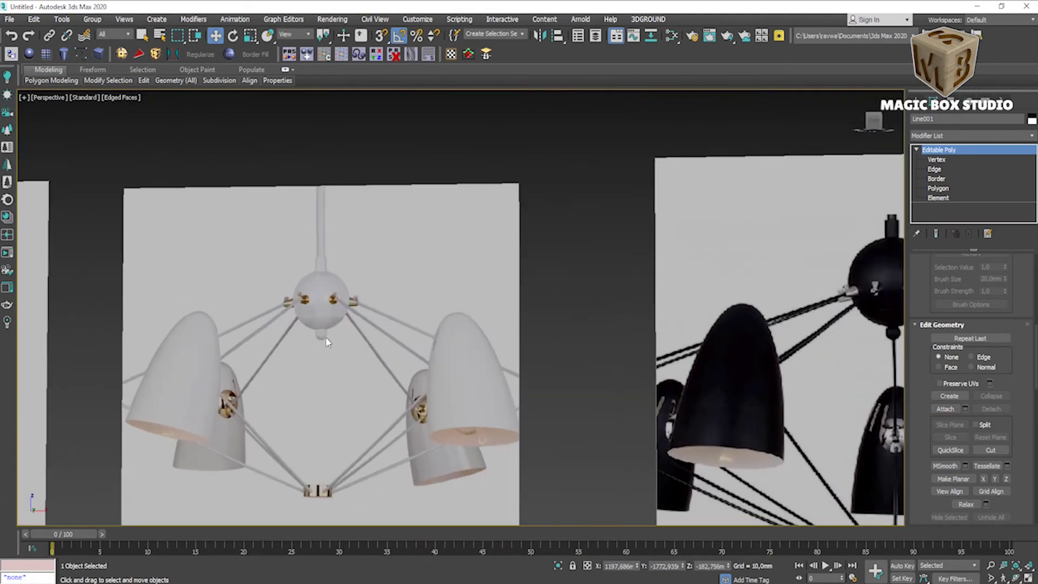
scroll(331, 496, "down", 2)
scroll(610, 287, "down", 1)
key("alt+w")
key("alt+w")
scroll(165, 304, "up", 4)
scroll(609, 408, "up", 4)
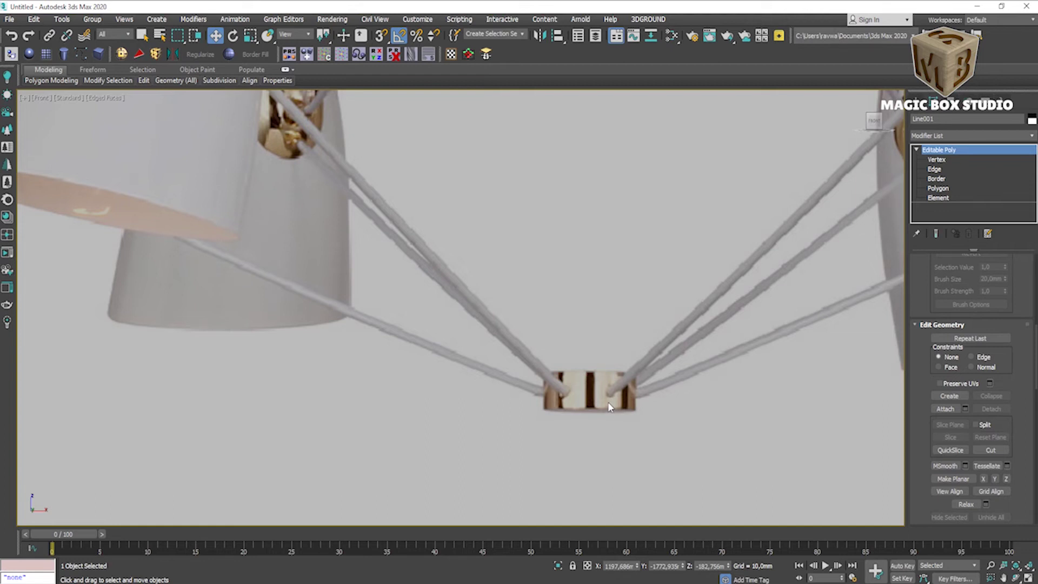
- Move the lower arm's end vertex slightly further right along X
scroll(607, 401, "down", 5)
scroll(794, 365, "up", 5)
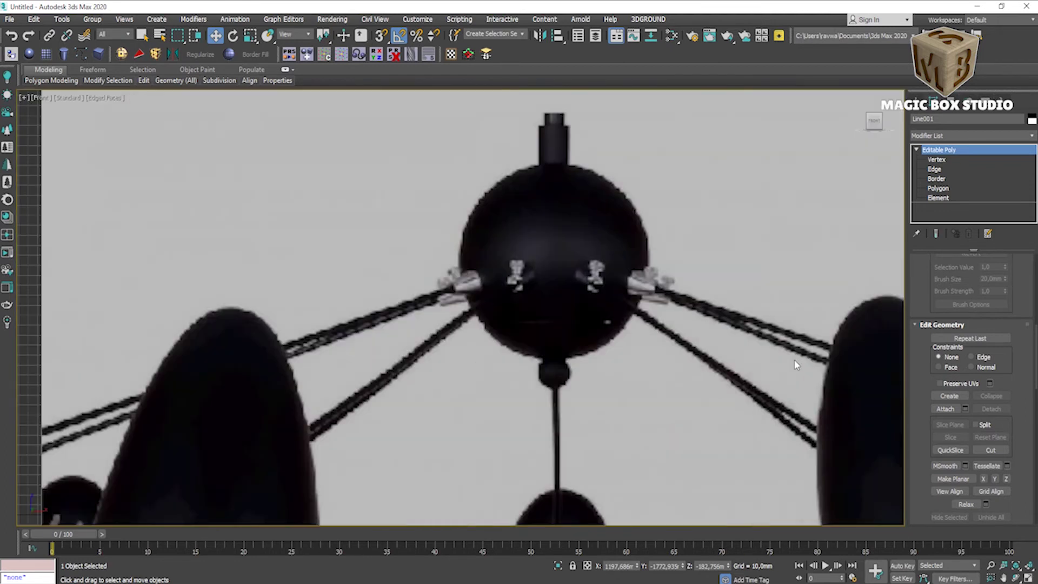
scroll(714, 390, "down", 5)
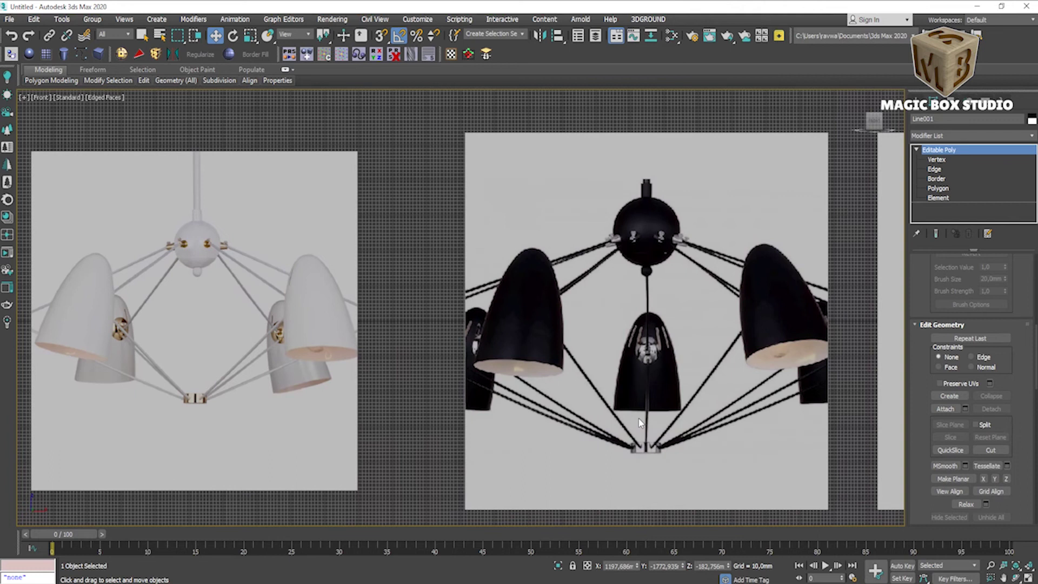
scroll(194, 400, "up", 5)
scroll(195, 400, "down", 4)
scroll(199, 389, "down", 1)
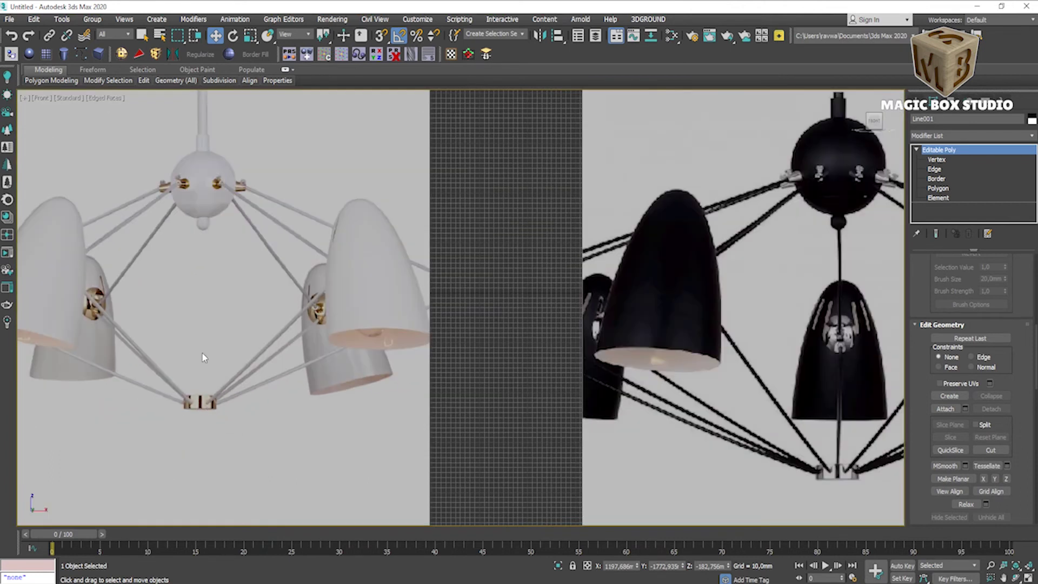
scroll(187, 203, "up", 2)
scroll(285, 348, "up", 3)
scroll(285, 348, "down", 3)
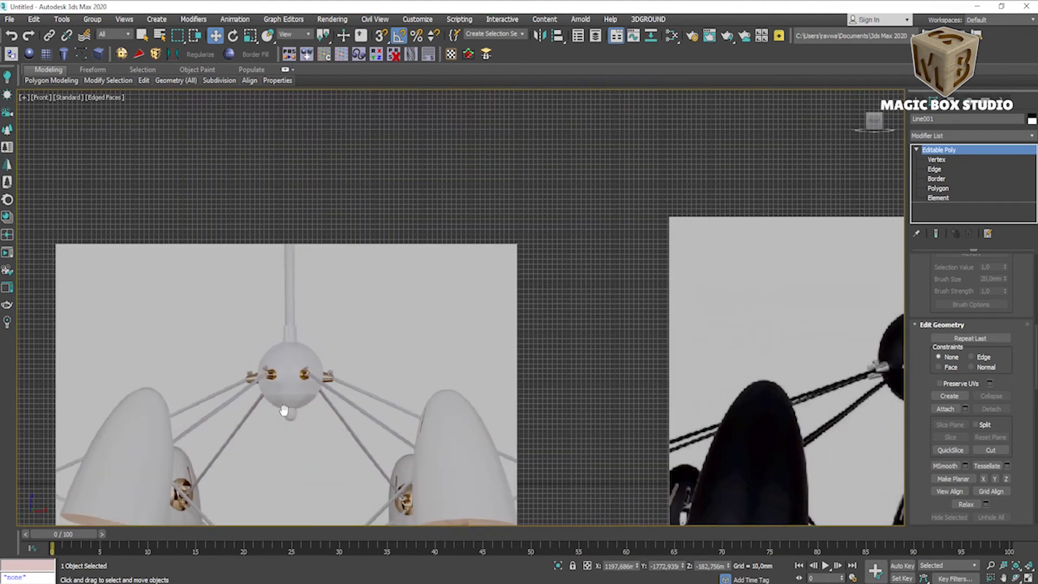
scroll(244, 335, "down", 1)
scroll(216, 329, "down", 2)
scroll(210, 328, "down", 1)
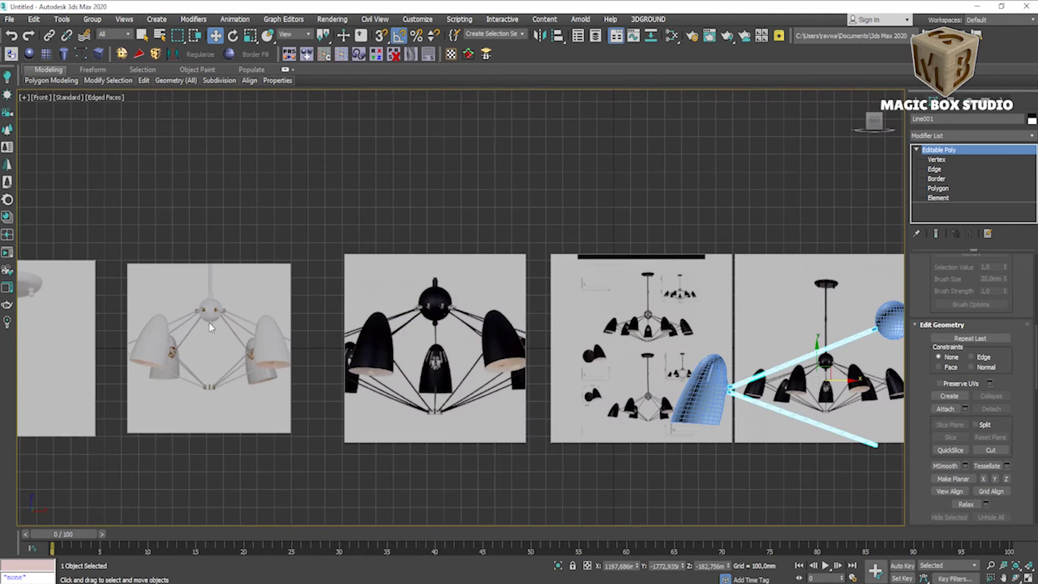
scroll(550, 447, "down", 2)
scroll(602, 413, "up", 5)
middle_click_drag(603, 412, 518, 402)
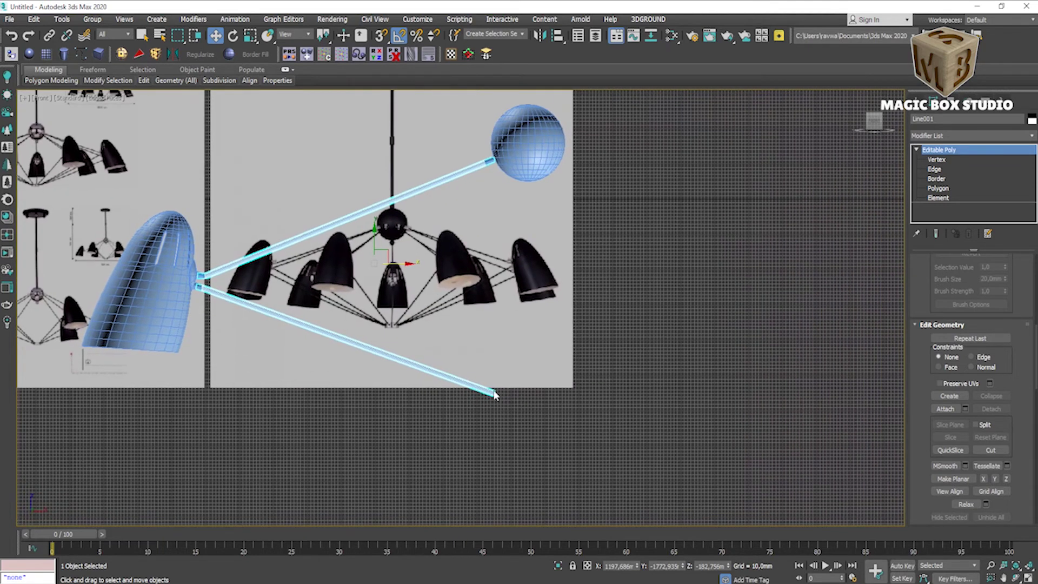
left_click(938, 170)
left_click(505, 394)
key("1")
left_click(480, 391)
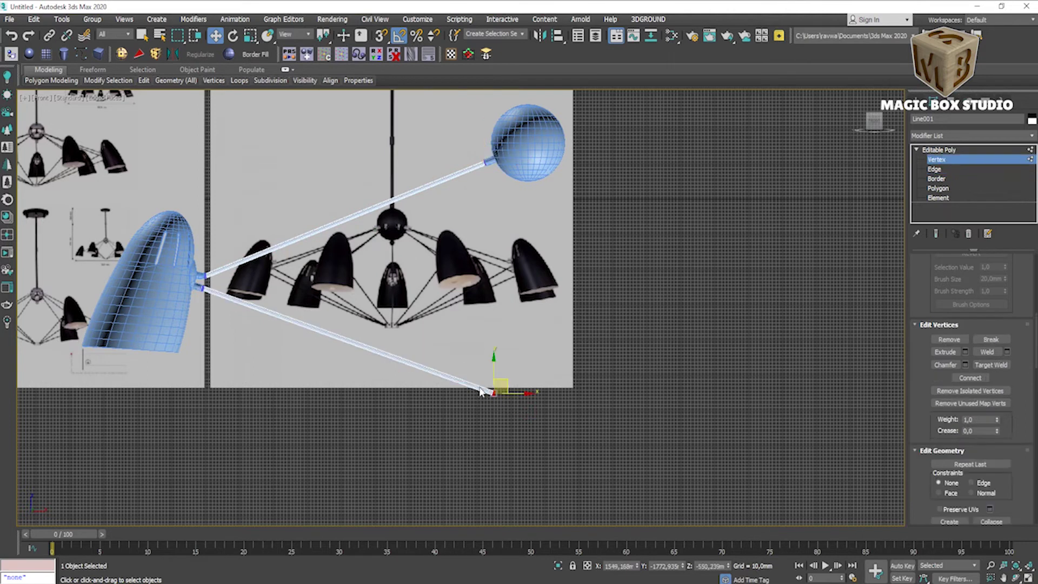
left_click_drag(518, 395, 526, 395)
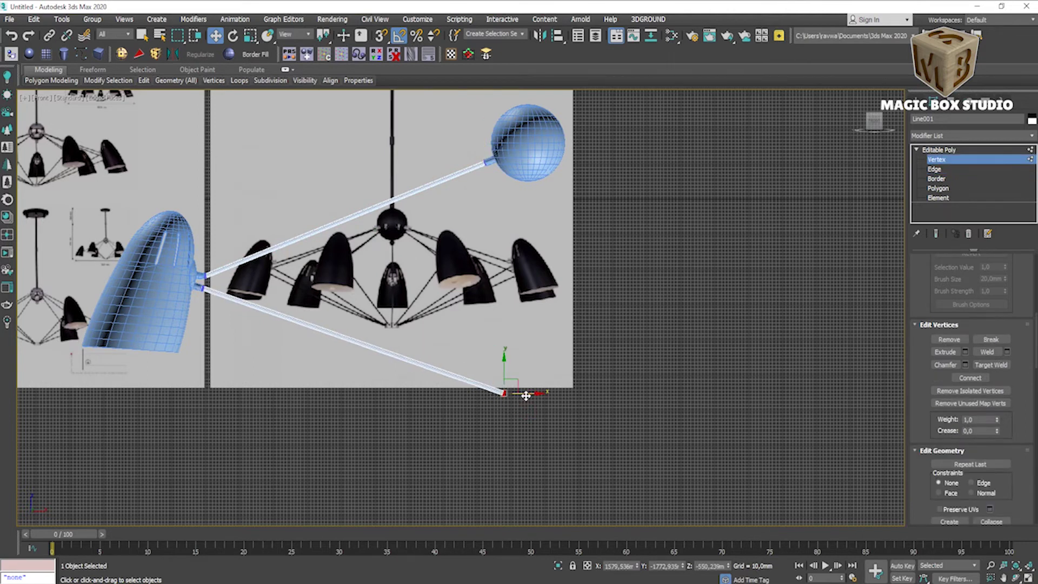
- Switch to the Perspective view and start creating a cylinder
key("p")
scroll(588, 468, "up", 3)
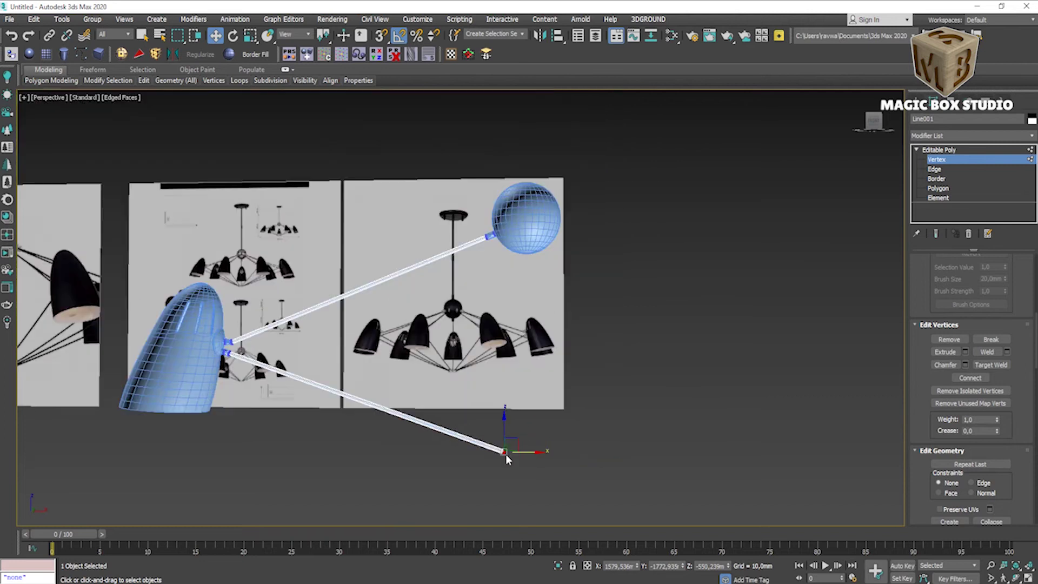
left_click(63, 54)
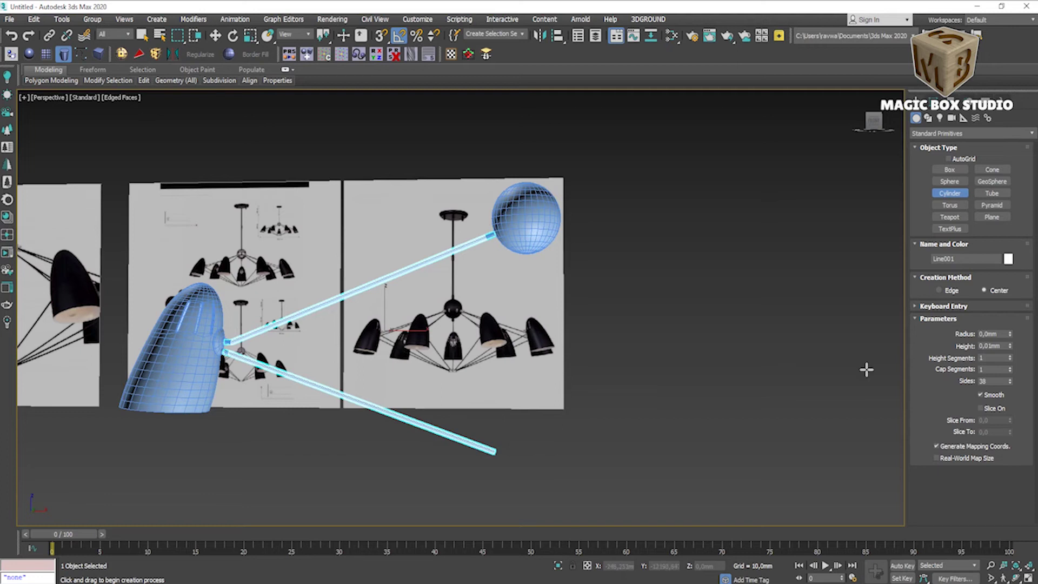
- Draw a small cylinder and move it to the lower arm's end
scroll(526, 440, "up", 2)
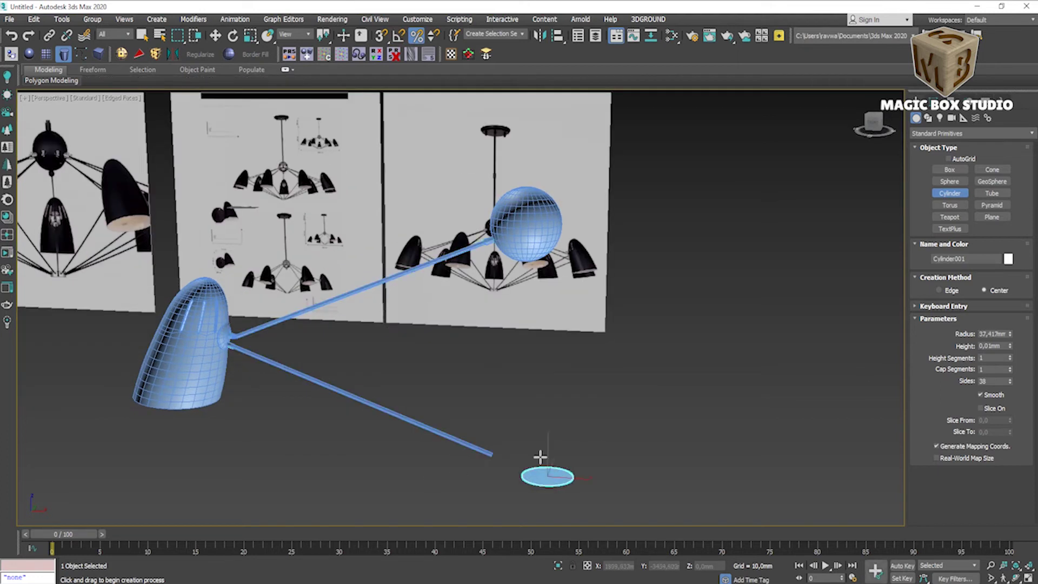
left_click_drag(546, 473, 502, 439)
scroll(502, 440, "up", 3)
key("alt+w")
right_click(693, 257)
key("alt+w")
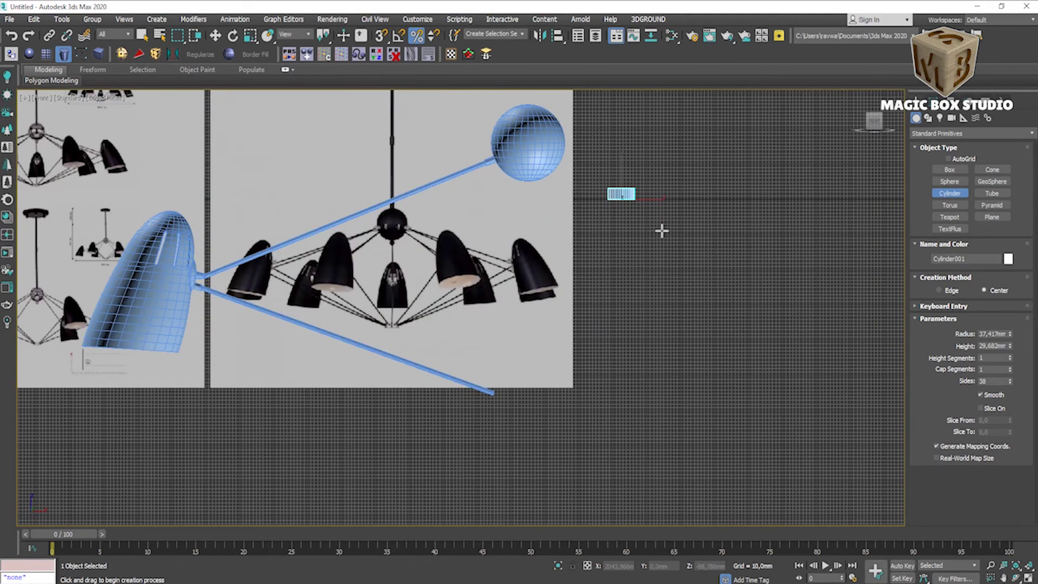
key("w")
left_click_drag(622, 231, 538, 394)
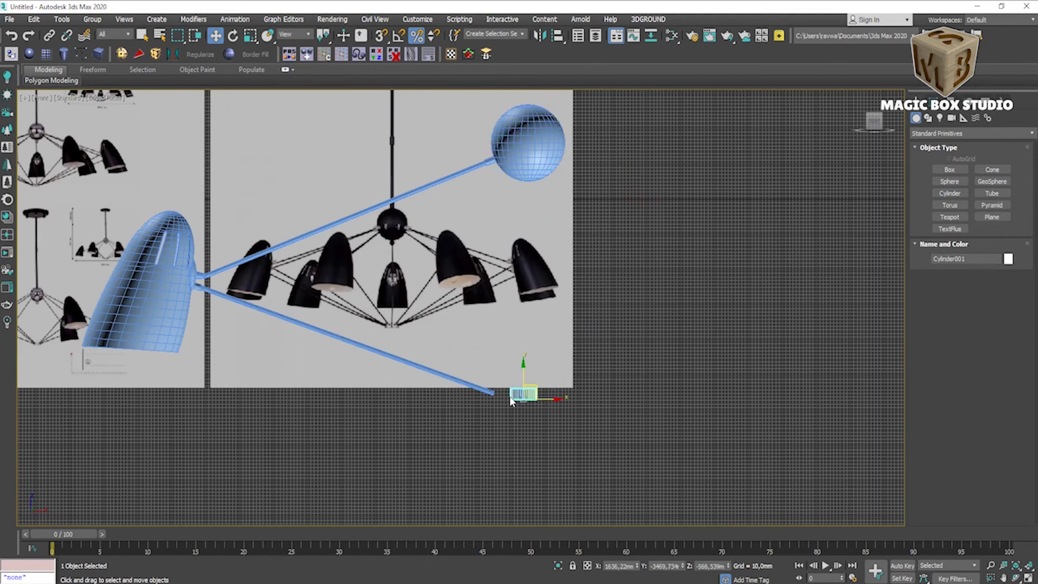
- Centre the cylinder under the hub sphere on X and reduce its height
left_click(557, 35)
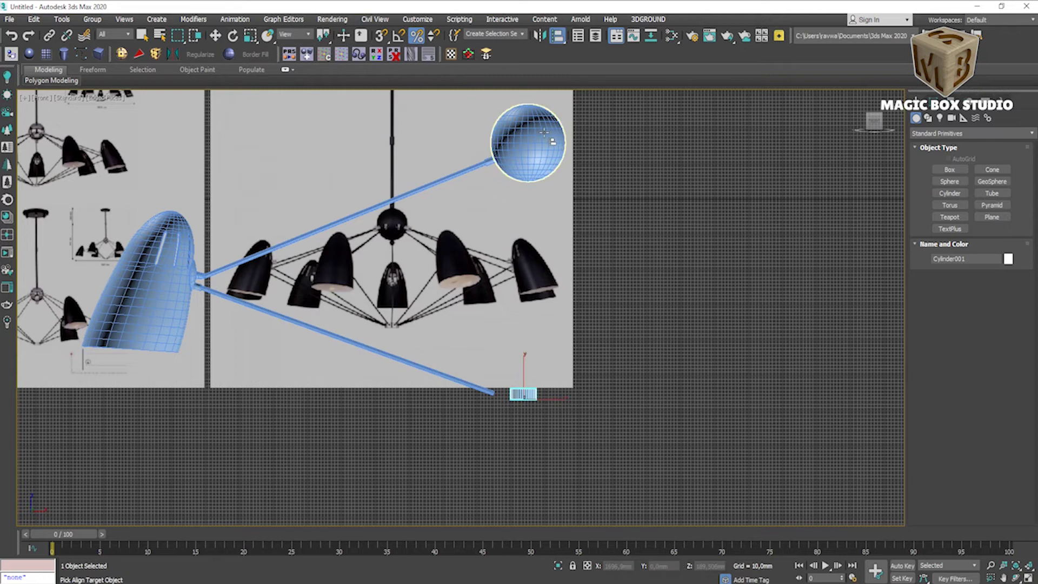
left_click(545, 131)
left_click(523, 391)
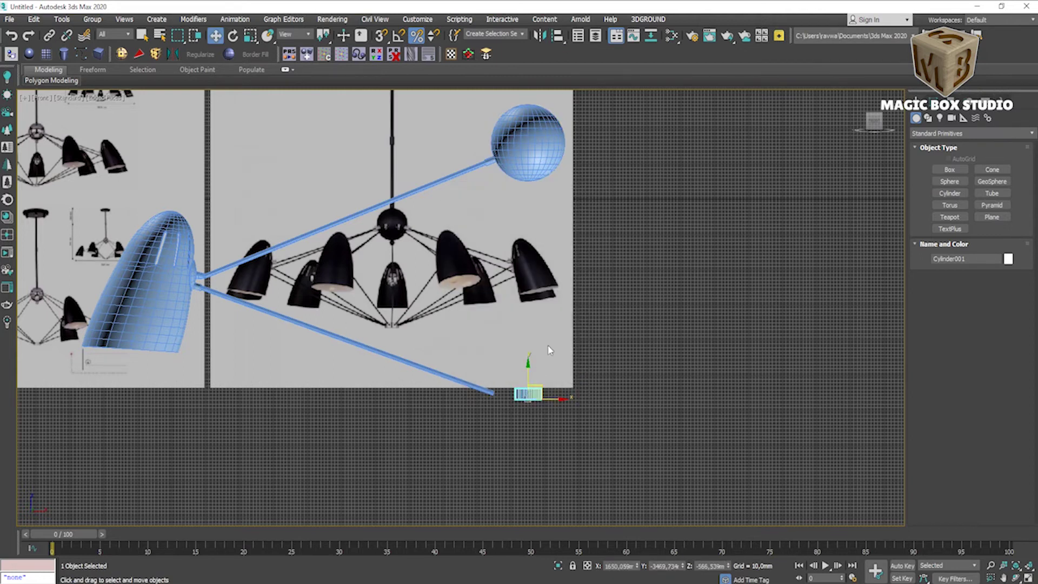
scroll(529, 398, "up", 5)
left_click(928, 118)
mouse_move(1010, 288)
left_mouse_down()
mouse_move(1012, 300)
mouse_move(1008, 270)
left_mouse_up()
- Re-align the cylinder to the hub sphere using Alt+A in the perspective view
key("alt+w")
key("alt+w")
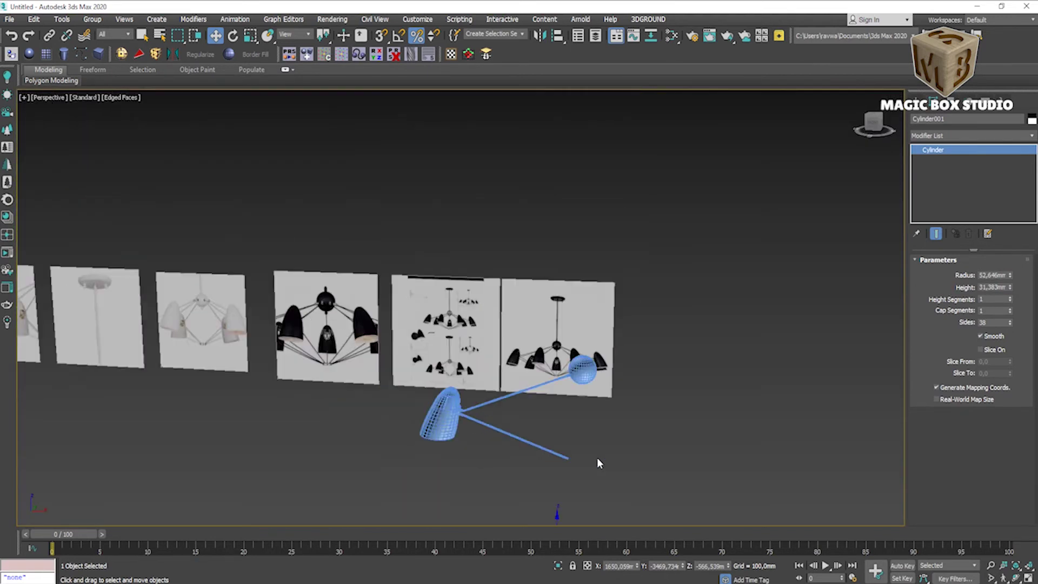
scroll(596, 457, "down", 2)
scroll(618, 459, "down", 2)
middle_click_drag(586, 473, 591, 359)
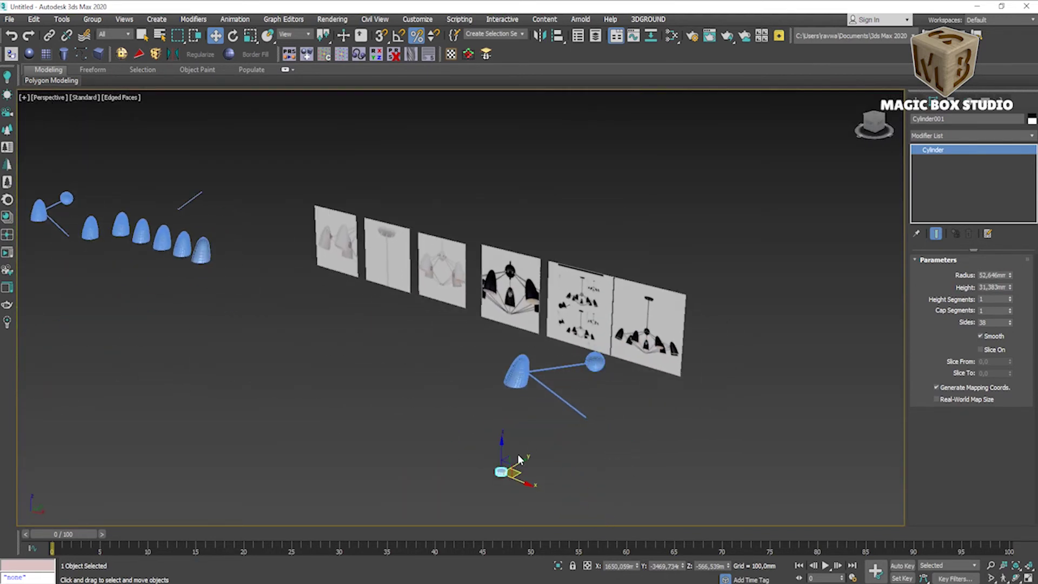
key("alt+a")
left_click(595, 362)
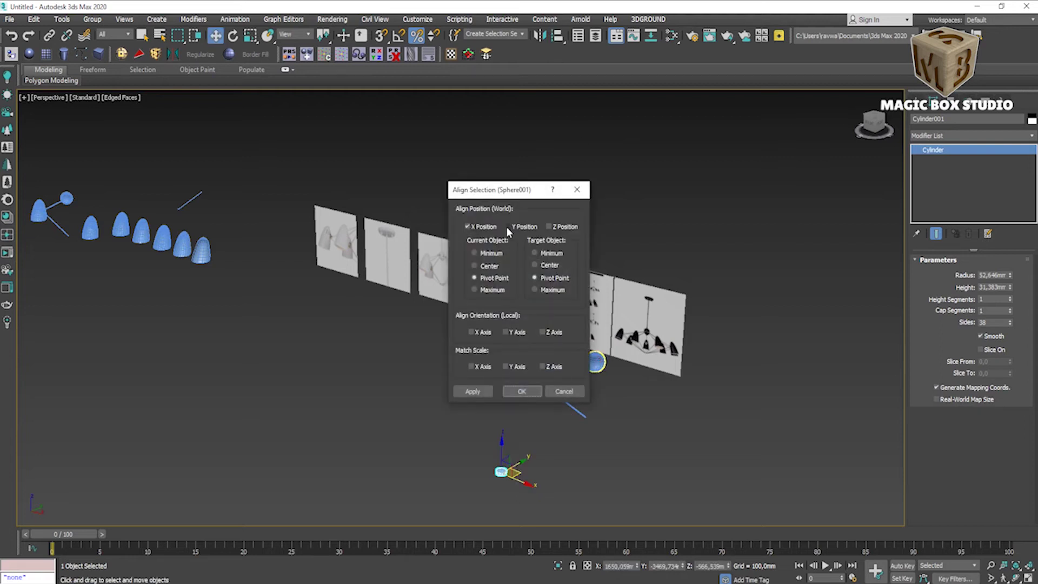
left_click(522, 390)
key("alt+w")
key("alt+w")
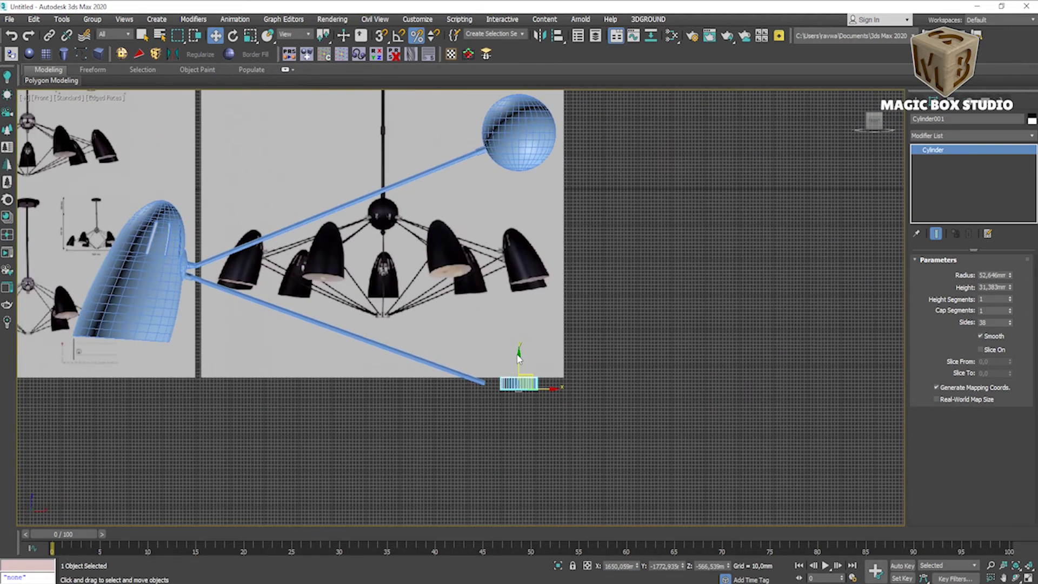
- Select the arm line's lower end vertices for moving onto the cylinder
left_click(431, 366)
key("1")
scroll(486, 400, "up", 6)
mouse_move(485, 400)
left_mouse_down()
mouse_move(514, 341)
mouse_move(559, 344)
left_mouse_up()
scroll(558, 343, "down", 4)
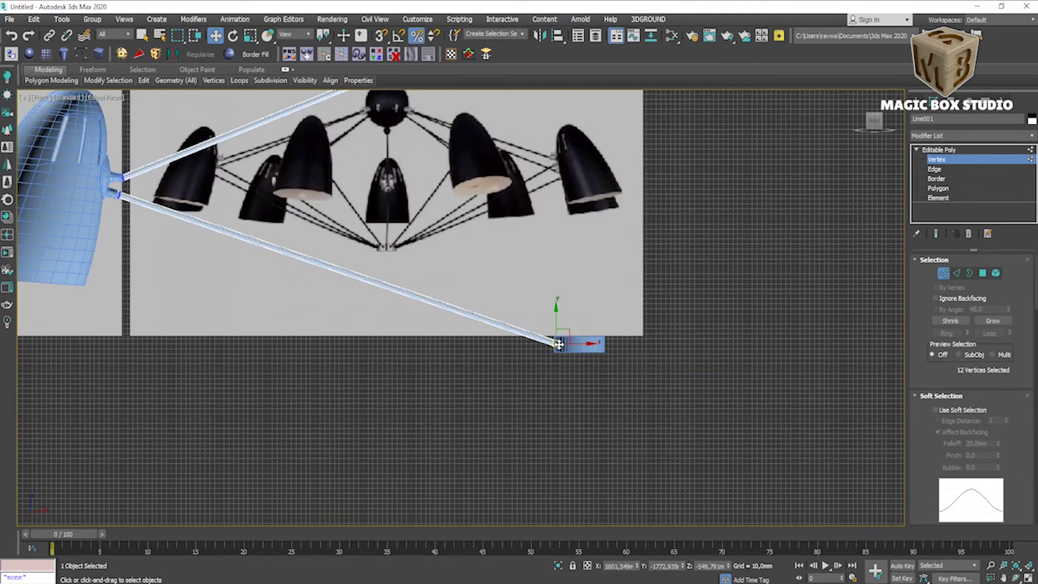
scroll(428, 406, "down", 3)
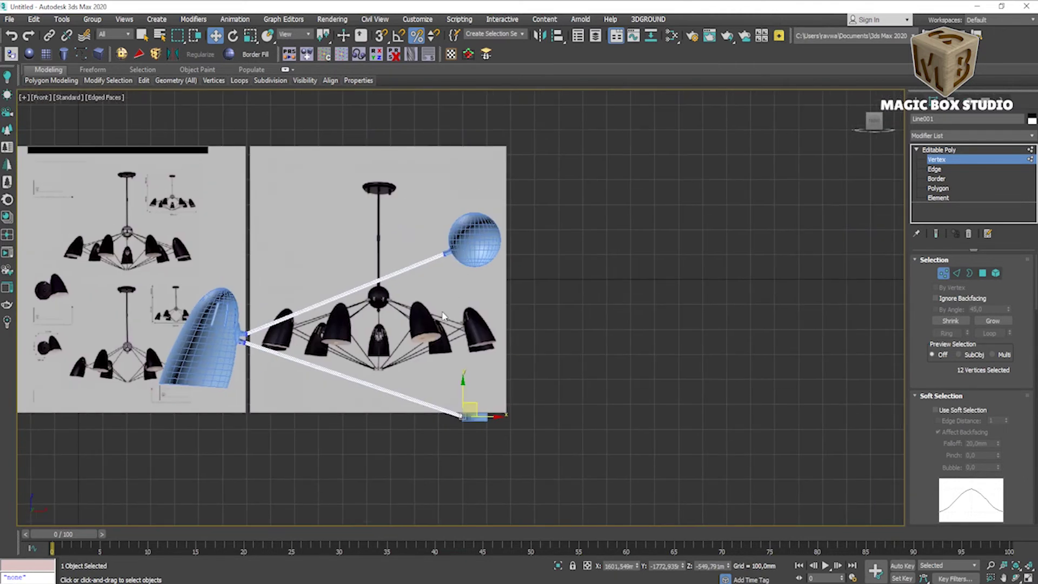
key("1")
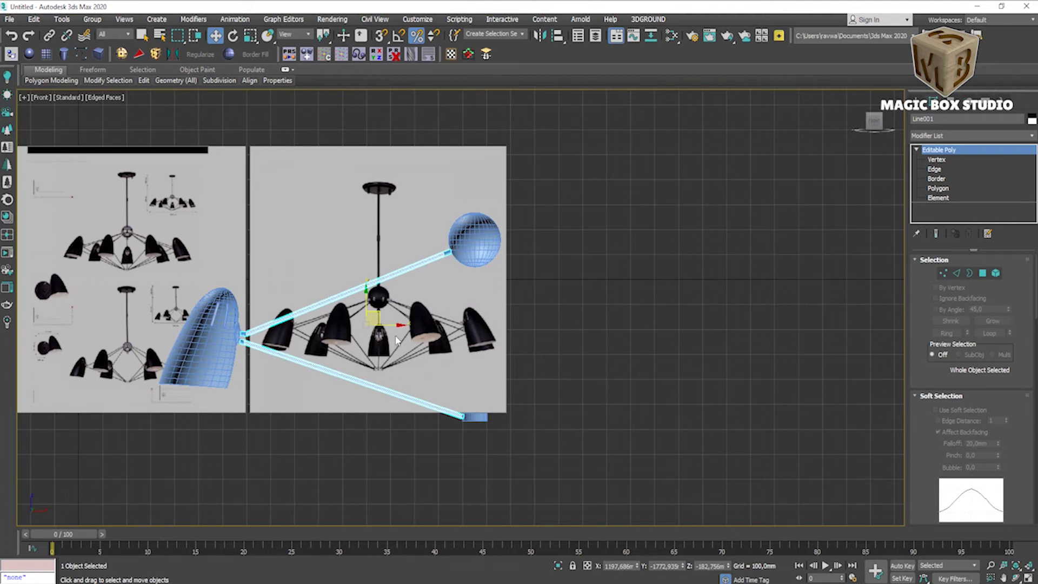
scroll(940, 325, "down", 3)
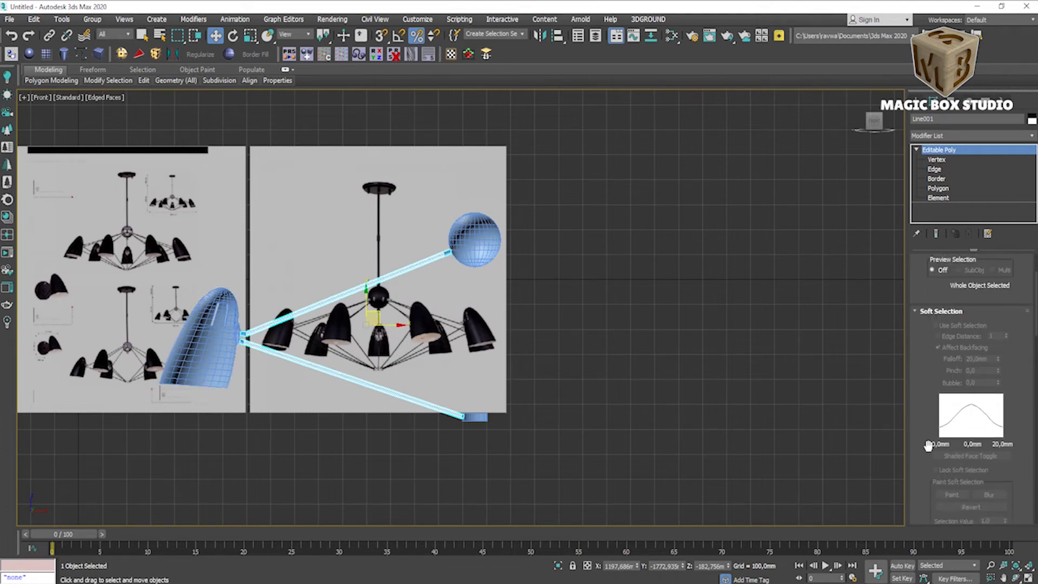
scroll(932, 432, "down", 5)
scroll(429, 259, "up", 5)
scroll(324, 281, "down", 5)
scroll(282, 299, "up", 5)
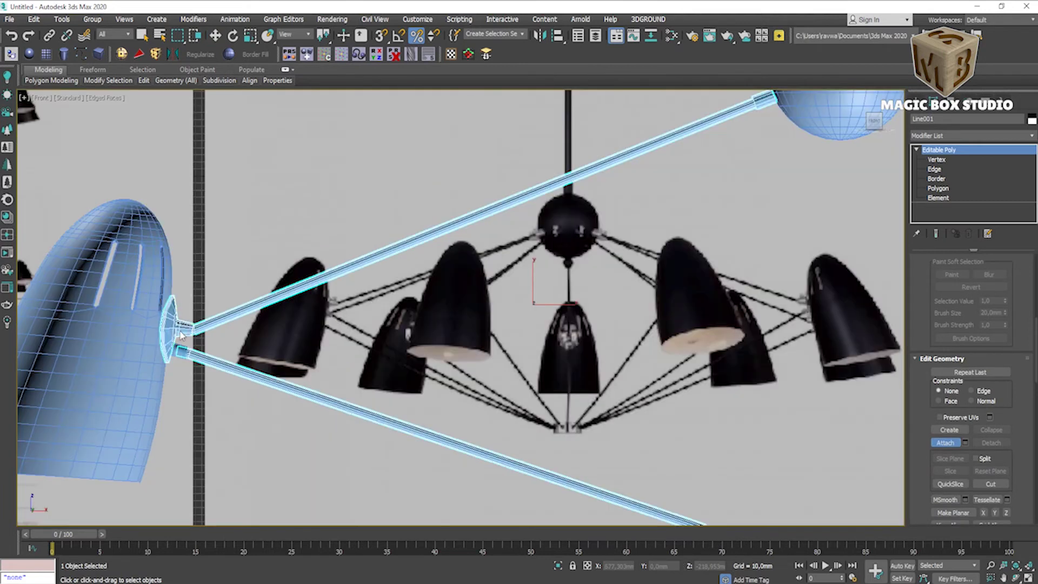
scroll(135, 354, "down", 3)
key("w")
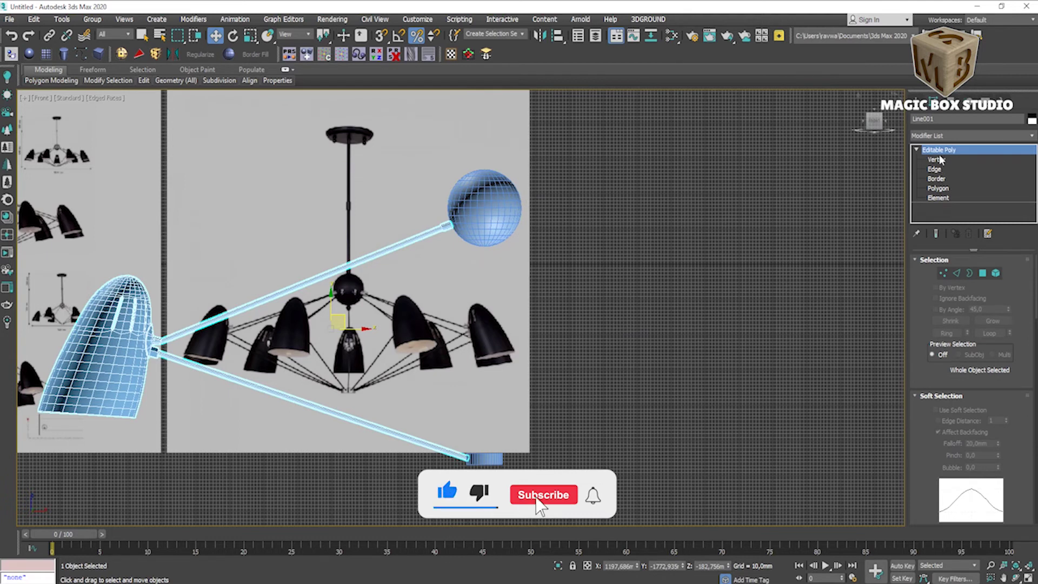
- Centre the arm's pivot on the hub sphere with Affect Pivot Only and Align
left_click(943, 100)
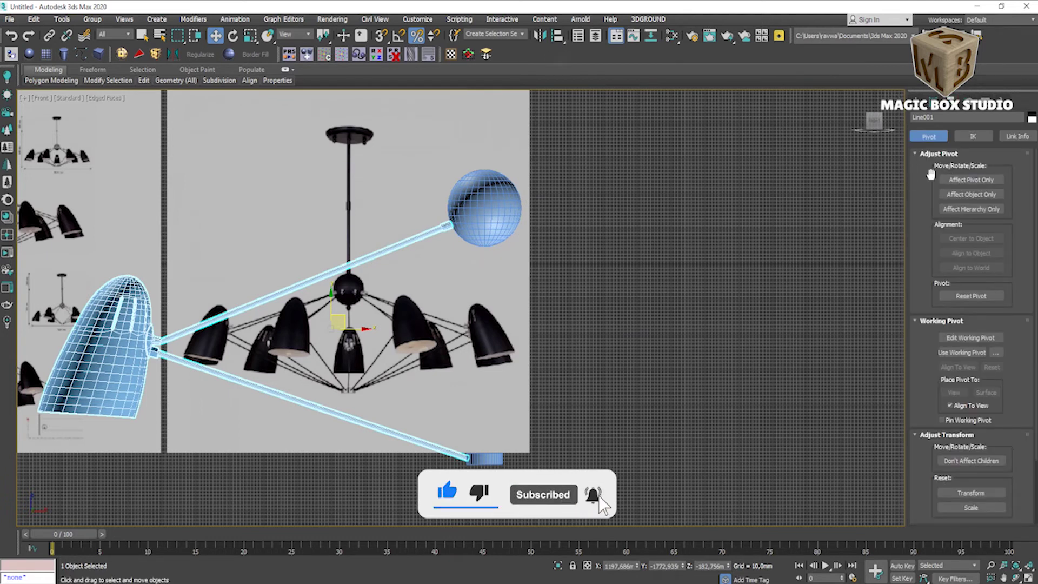
left_click(956, 181)
left_click(556, 41)
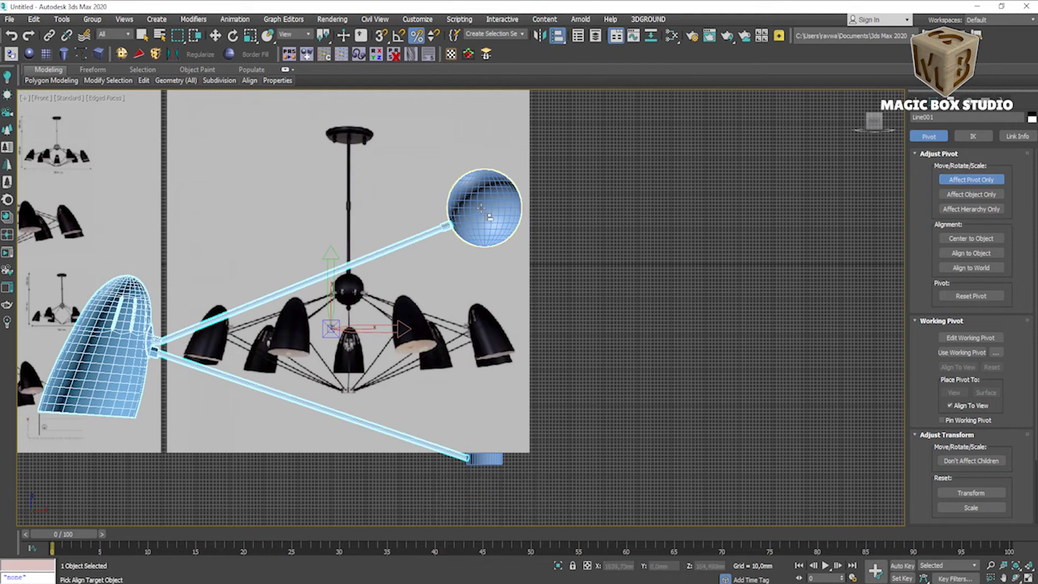
left_click(483, 208)
left_click_drag(513, 197, 679, 191)
left_click(686, 383)
left_click(971, 180)
- Work out the array angle, 360/9 = 40°, in the system calculator
key("alt+w")
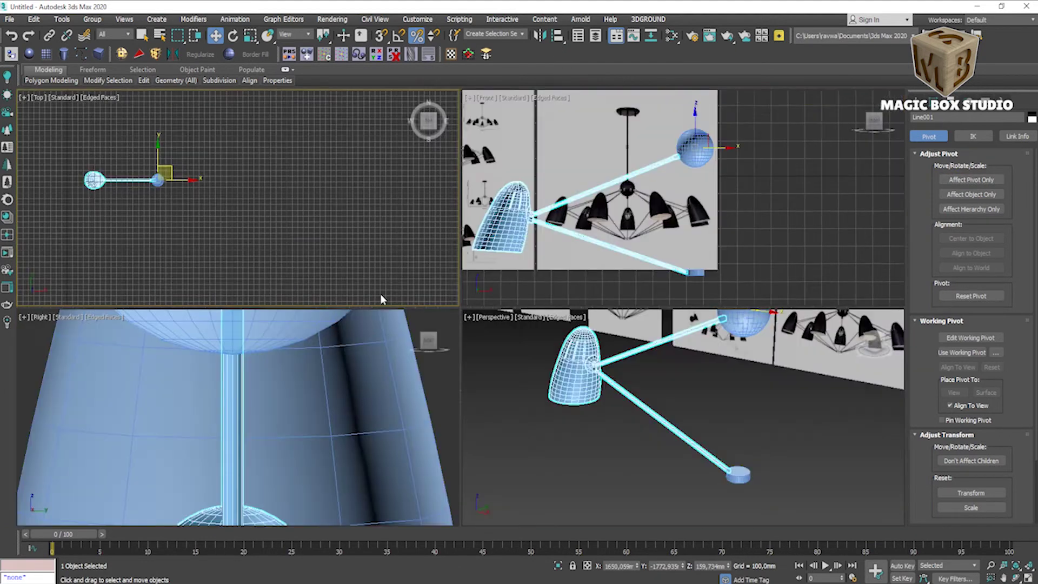
key("alt+w")
scroll(453, 341, "up", 5)
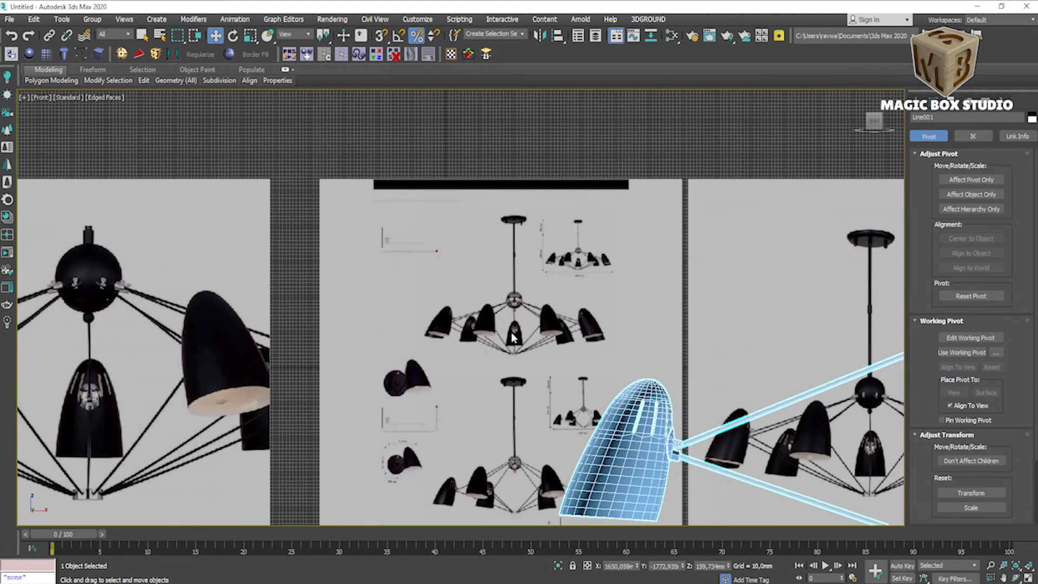
middle_click_drag(504, 347, 530, 248)
scroll(263, 260, "down", 5)
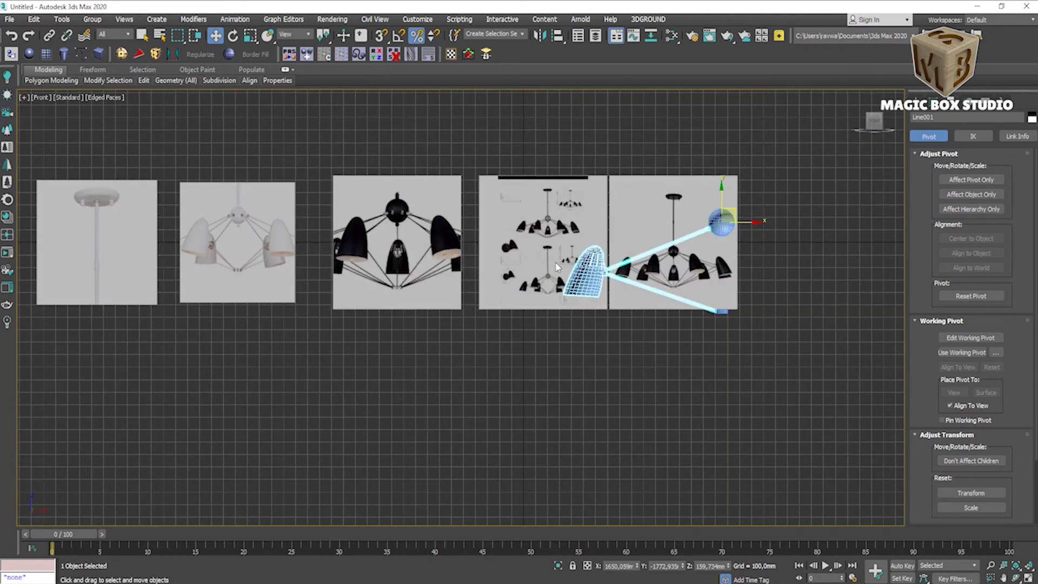
scroll(543, 288, "up", 3)
scroll(416, 277, "up", 3)
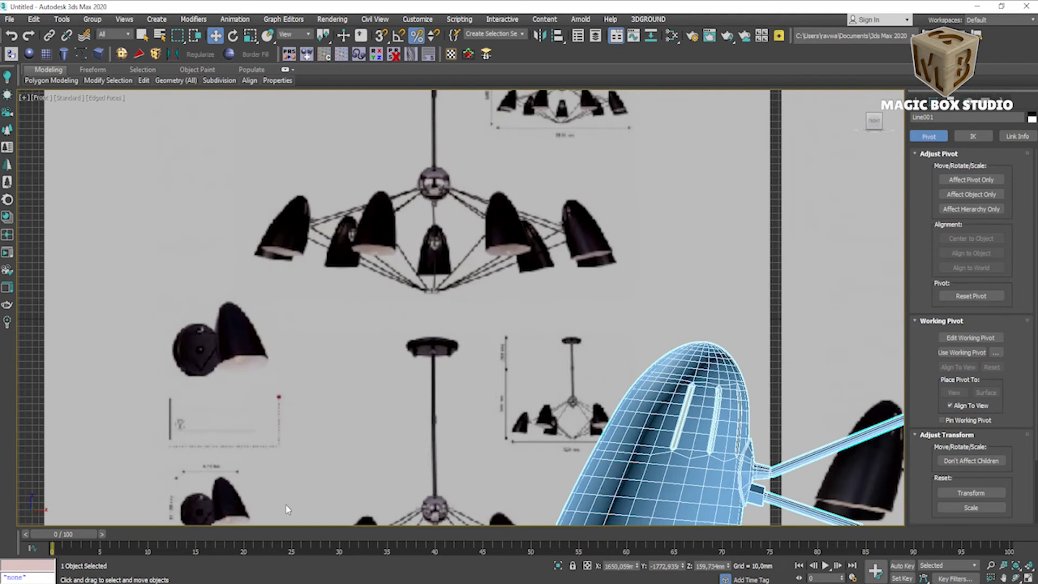
key("super")
left_click(204, 432)
type("360/9")
key("Return")
left_click(939, 234)
- Array nine instanced arms around the hub, each rotated 40° on Z
key("t")
left_click(61, 19)
left_click(81, 235)
left_click_drag(420, 204, 515, 165)
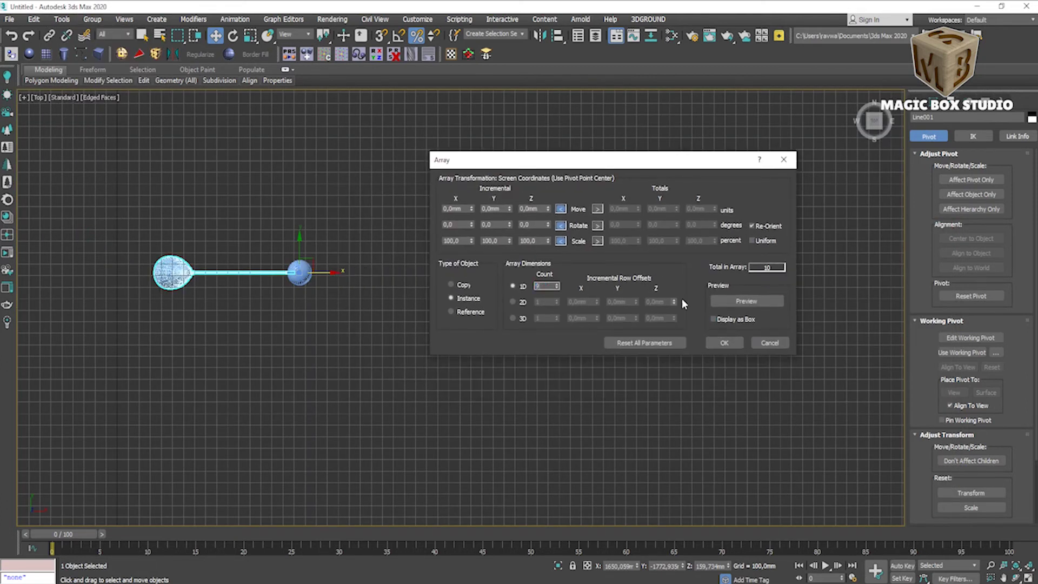
key("Return")
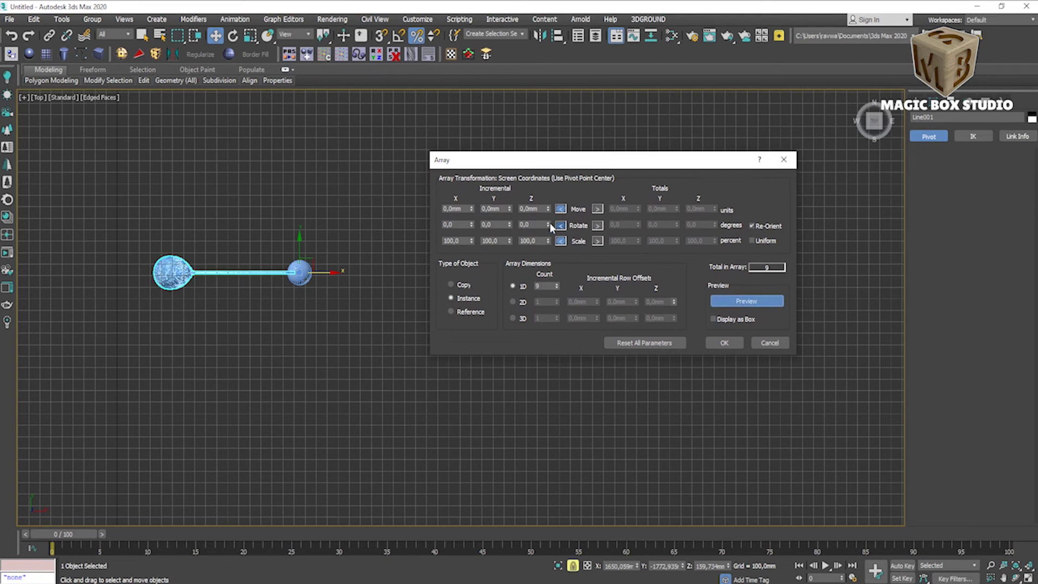
left_click_drag(550, 223, 550, 199)
double_click(525, 224)
type("40")
key("Return")
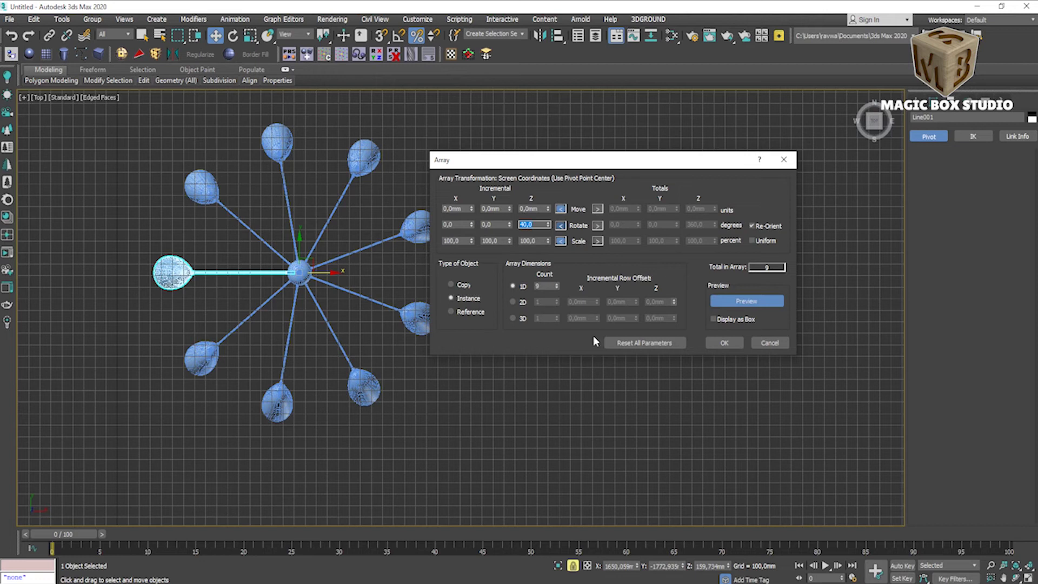
left_click(715, 342)
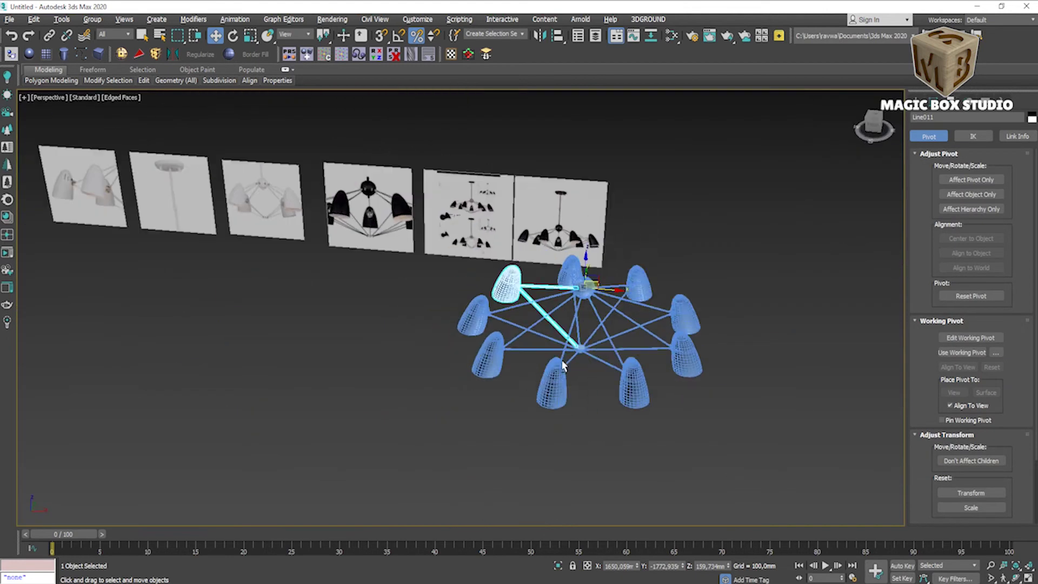
middle_click_drag(538, 320, 546, 324, "alt")
- Select and frame the hub sphere, then convert it to Editable Poly
left_click(546, 324)
key("z")
scroll(573, 241, "down", 3)
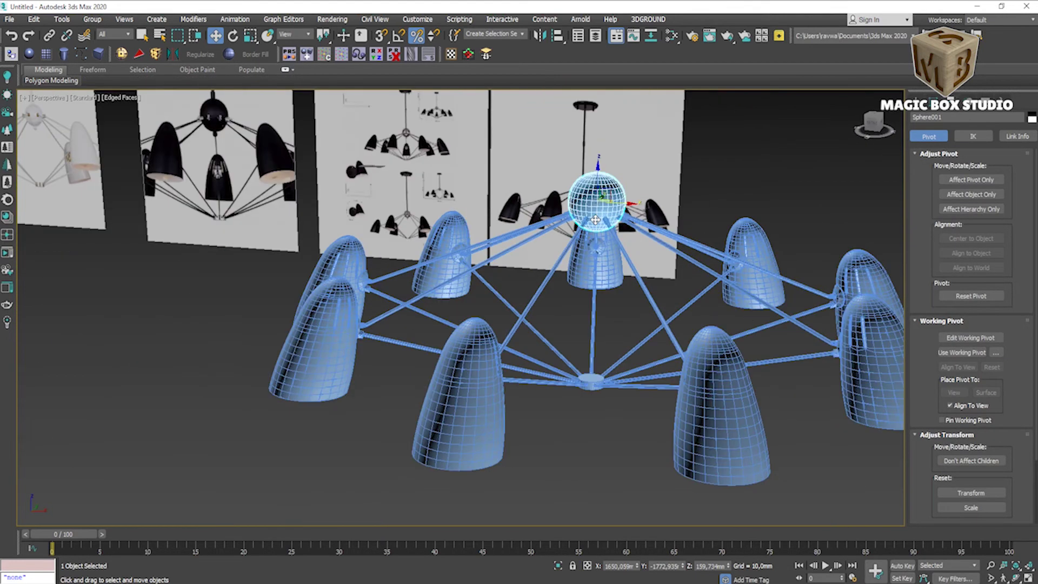
scroll(573, 241, "up", 4)
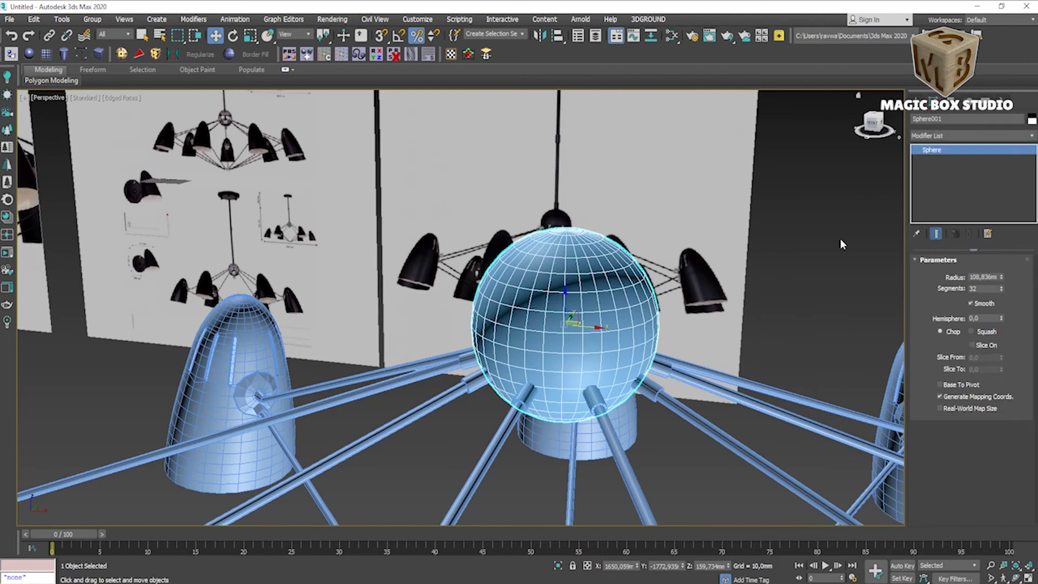
right_click(569, 273)
left_click(692, 391)
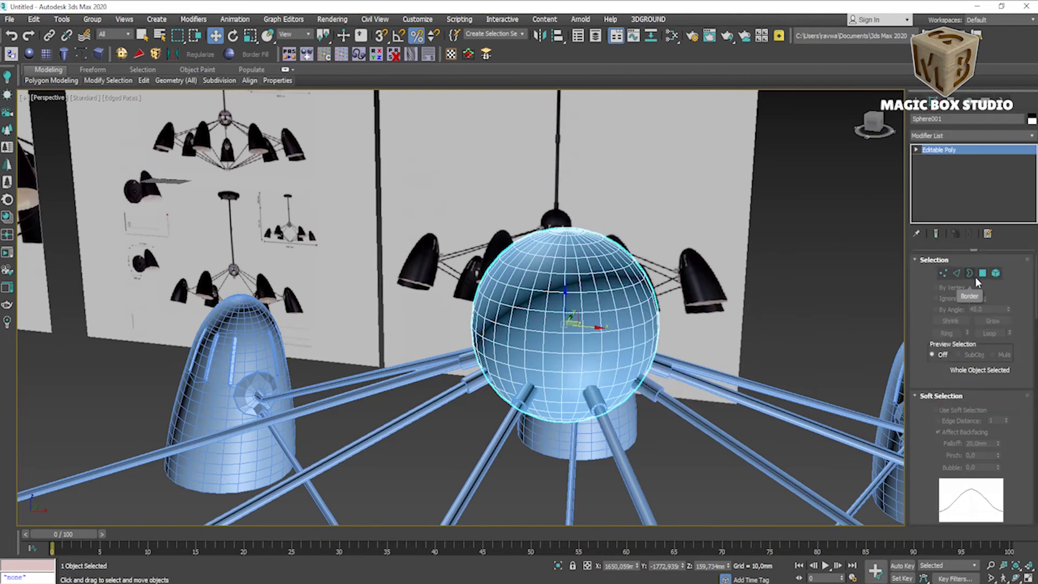
- Delete the top pole's cap polygons and select the resulting open border
left_click(982, 273)
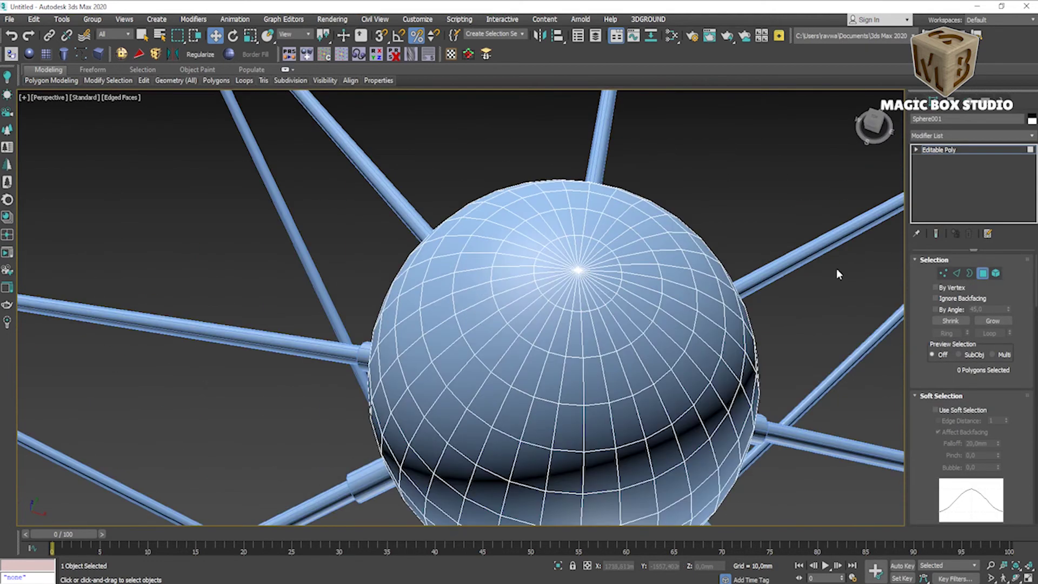
left_click(943, 273)
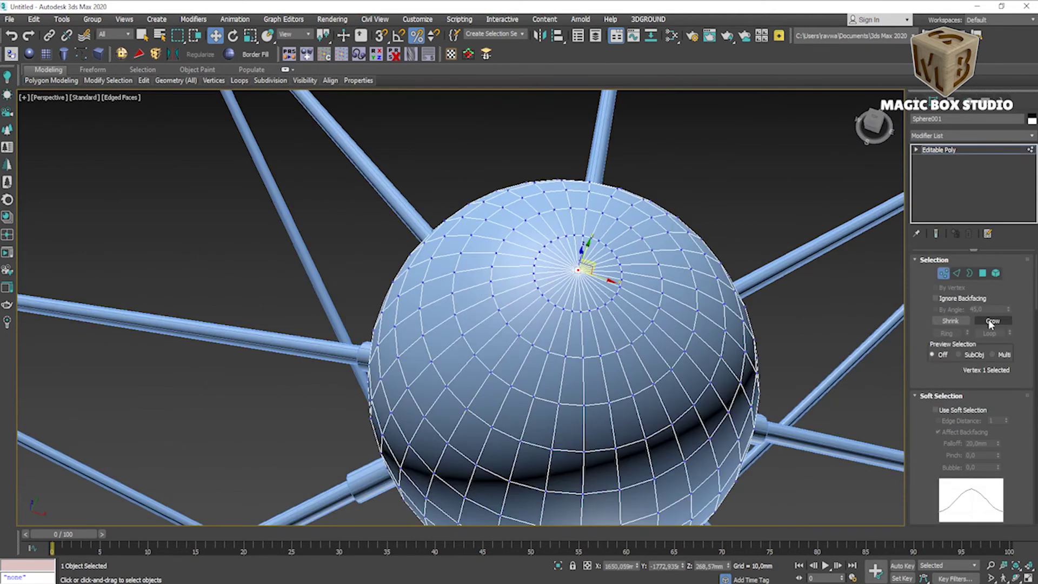
left_click(983, 273, "ctrl")
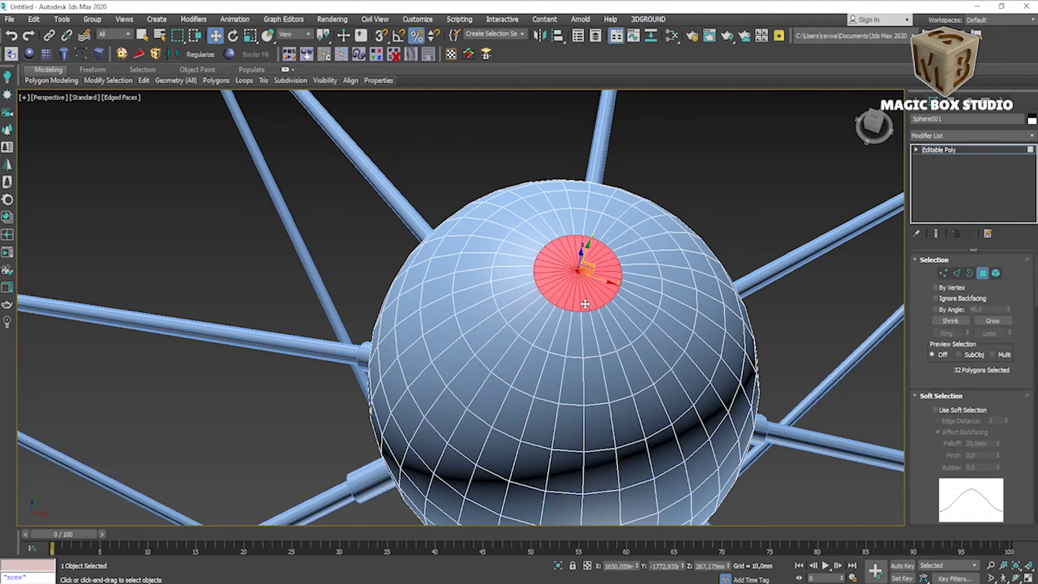
key("Delete")
key("3")
scroll(622, 233, "down", 5)
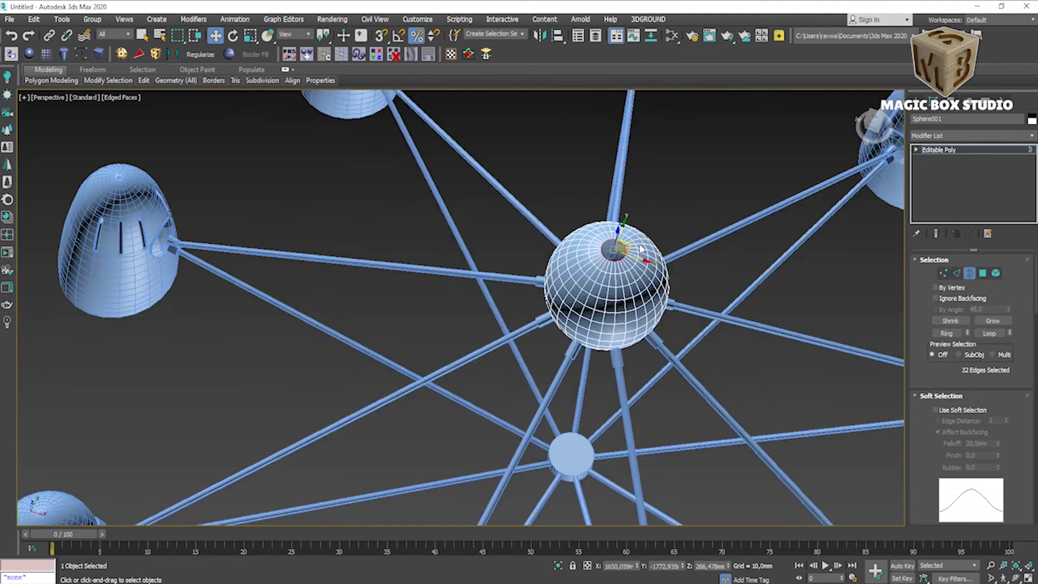
scroll(616, 249, "down", 3)
scroll(616, 248, "down", 5)
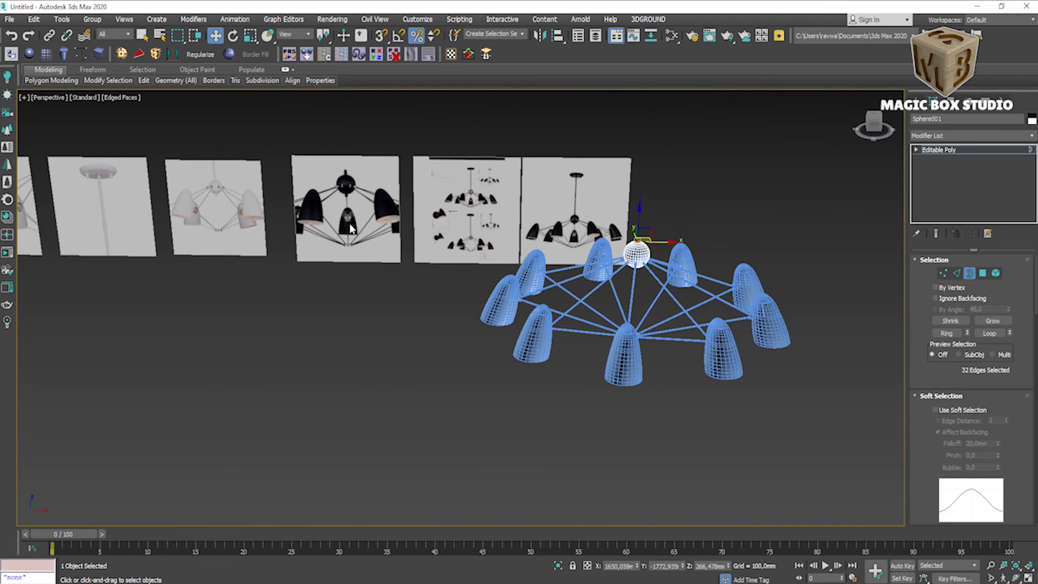
scroll(341, 211, "up", 2)
scroll(327, 161, "up", 5)
scroll(334, 206, "up", 2)
scroll(210, 290, "down", 4)
key("alt+w")
key("alt+w")
scroll(441, 299, "up", 4)
- Pull the hub's top rim up into a short neck and shrink its rim inward
left_click_drag(442, 281, 444, 250, "shift")
scroll(442, 250, "down", 2)
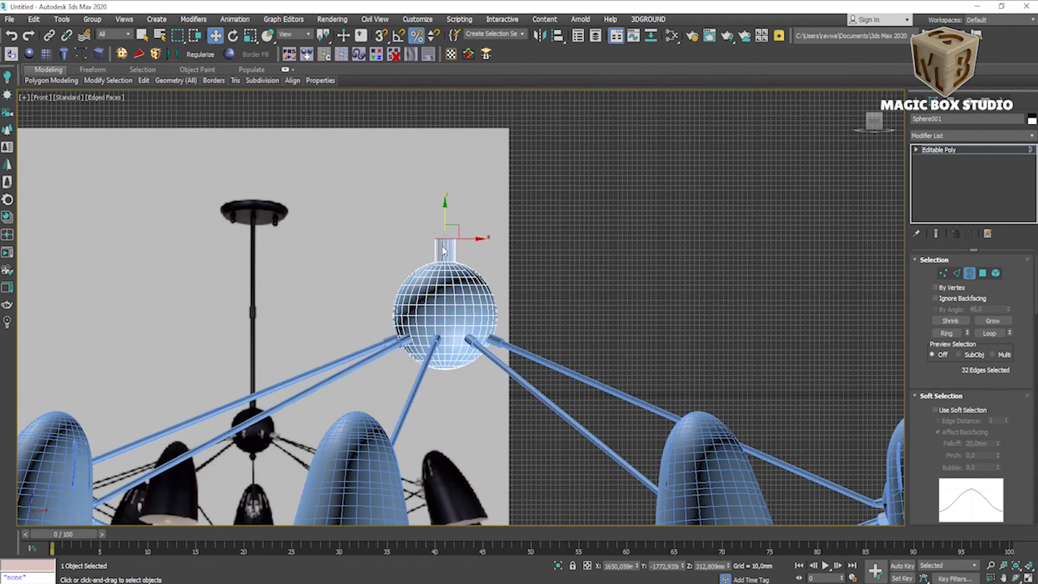
key("p")
scroll(380, 254, "up", 2)
scroll(380, 254, "up", 2)
scroll(380, 254, "up", 2)
key("r")
scroll(522, 323, "up", 2)
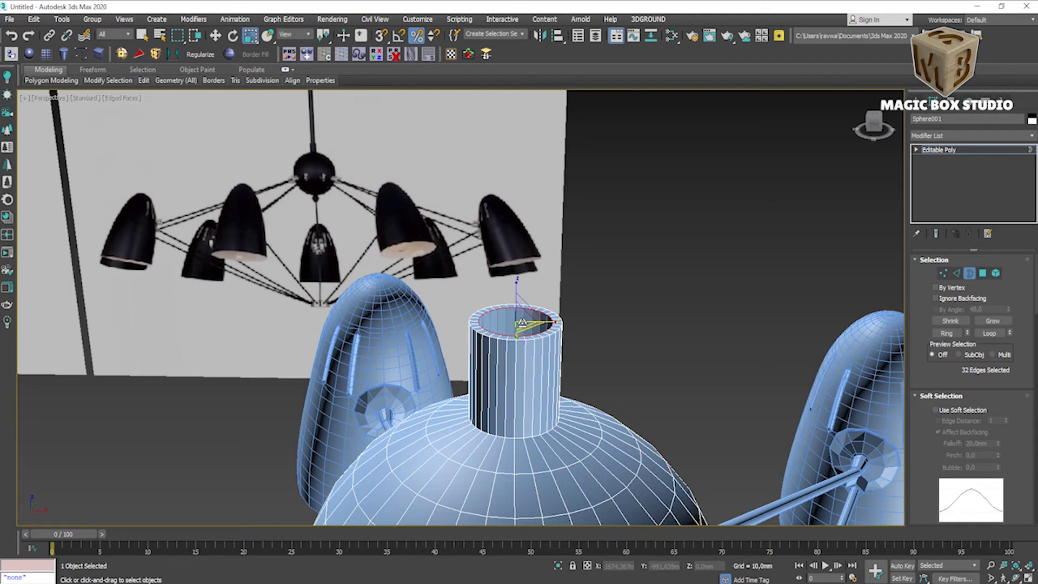
scroll(522, 322, "up", 2)
key("w")
middle_click_drag(508, 313, 506, 309, "alt")
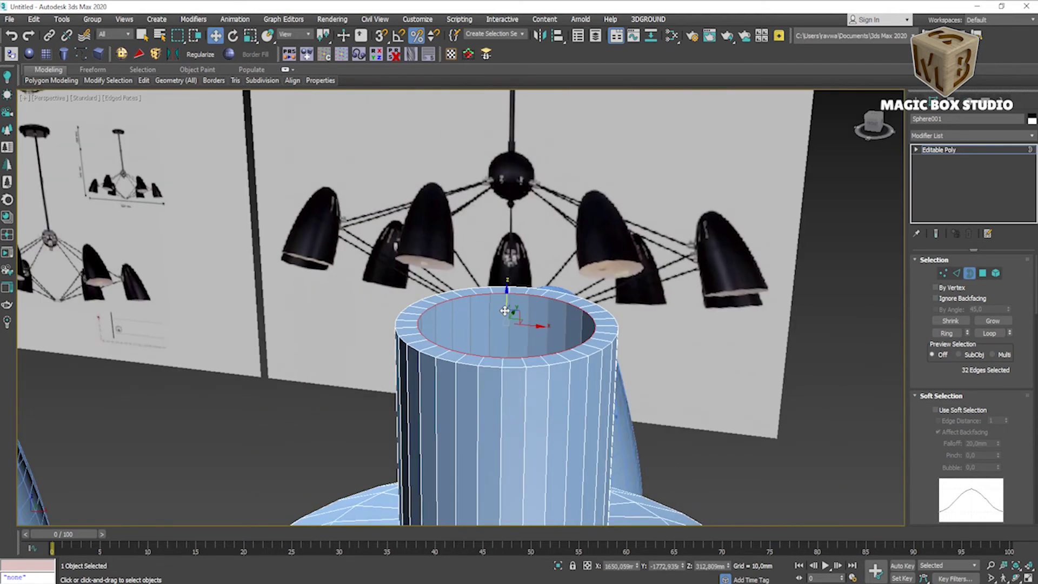
left_click_drag(506, 308, 511, 313)
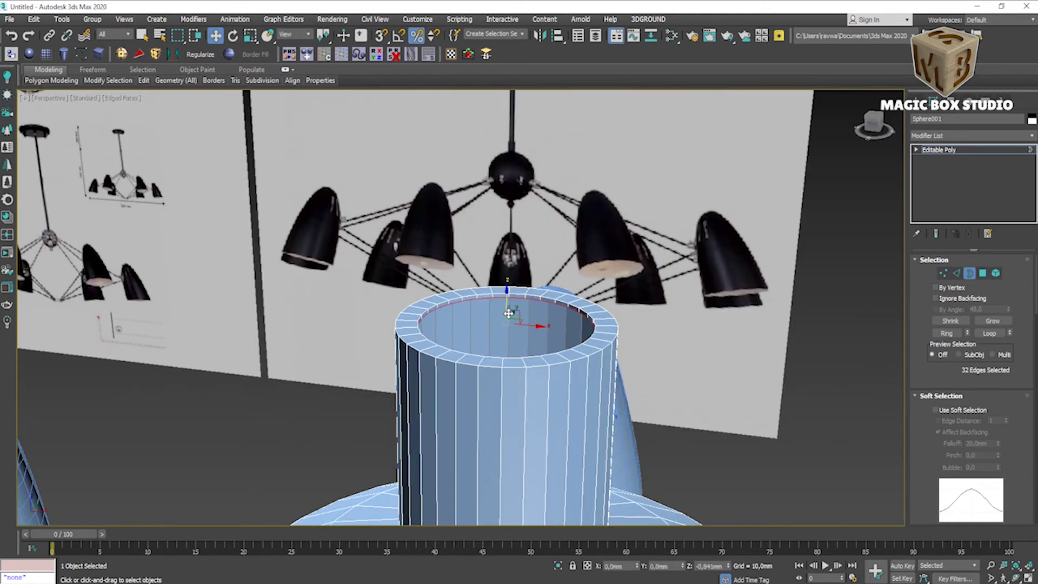
left_click(250, 36)
left_click_drag(509, 324, 509, 331)
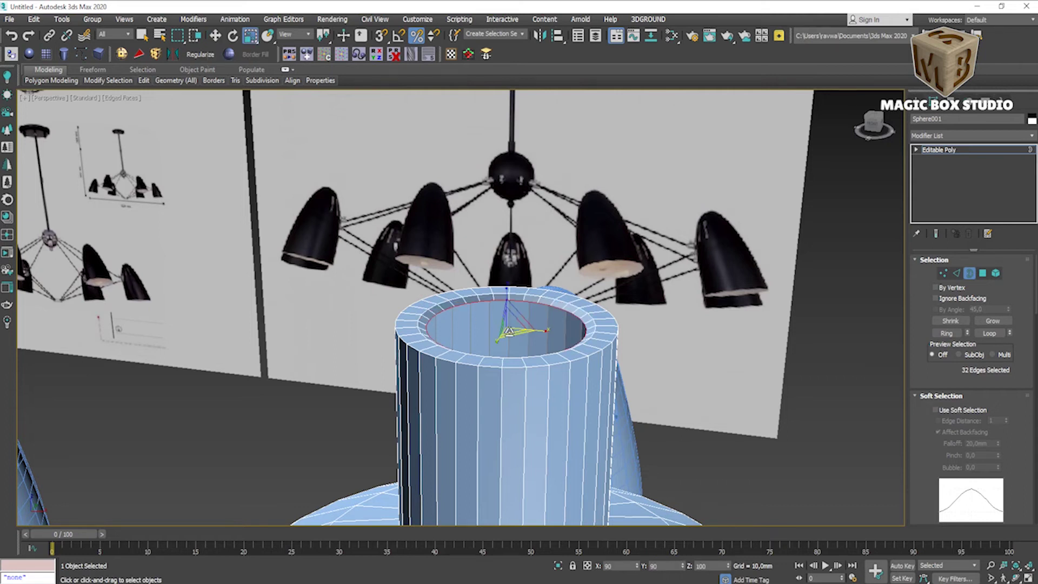
- Make the sphere see-through through per-object display in its Object Properties
key("alt+w")
key("alt+w")
key("w")
scroll(433, 239, "up", 3)
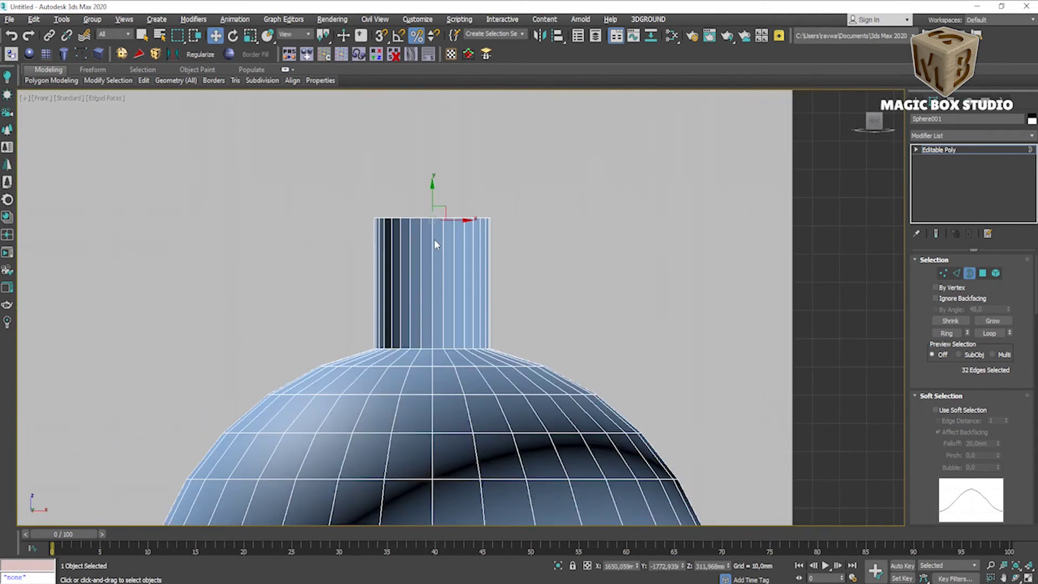
left_click(939, 150)
right_click(435, 301)
left_click(464, 382)
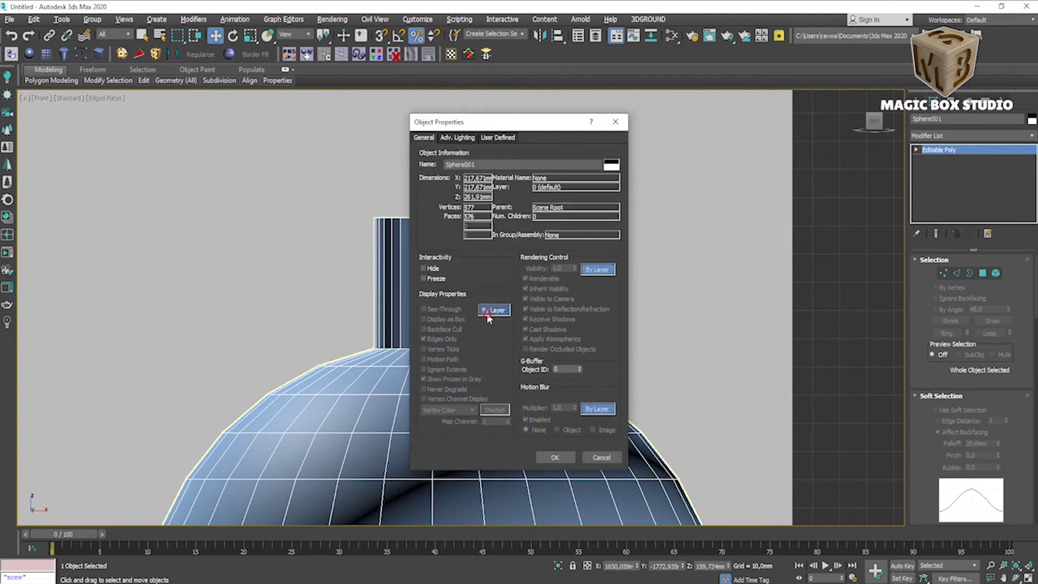
left_click(491, 310)
left_click(427, 327)
left_click(556, 460)
- Raise the neck's selected top edges upward to stretch it into a long rod
left_click(969, 273)
scroll(416, 227, "up", 5)
middle_click_drag(534, 201, 517, 272)
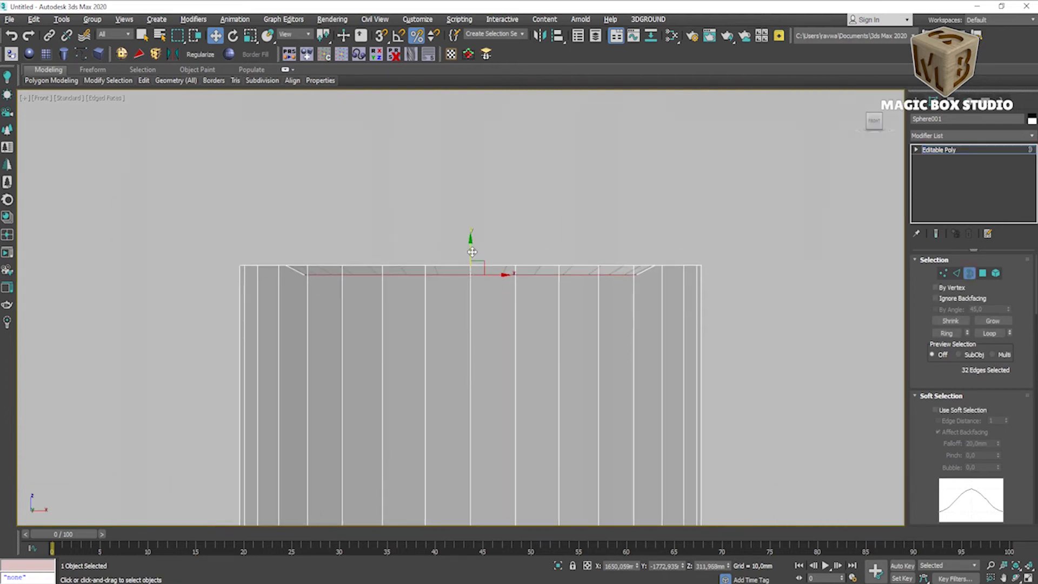
key("r")
scroll(489, 286, "up", 3)
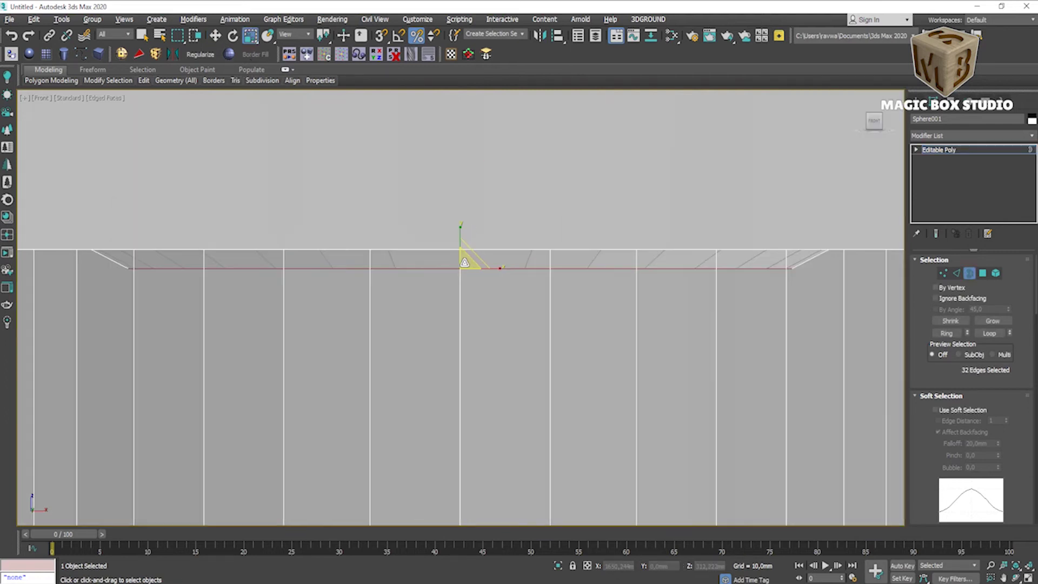
scroll(422, 260, "down", 2)
key("w")
scroll(441, 248, "down", 2)
scroll(427, 259, "down", 3)
scroll(394, 287, "down", 3)
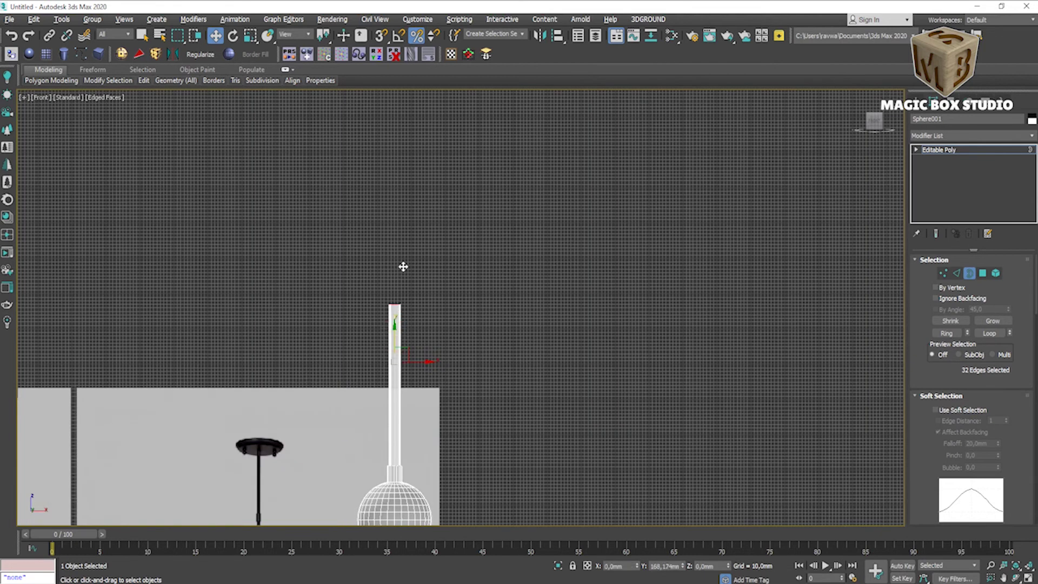
left_click_drag(403, 269, 406, 256)
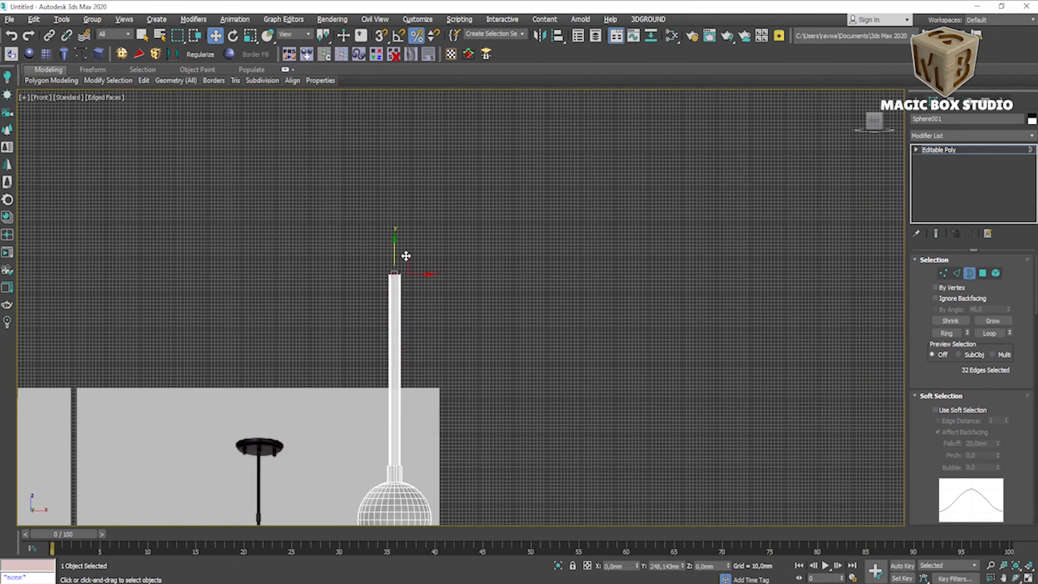
- Connect two edge loops pinched to -71 around the stem, then select the face band between them
left_click(568, 11)
middle_click_drag(326, 382, 444, 268)
scroll(506, 340, "up", 2)
scroll(518, 277, "up", 2)
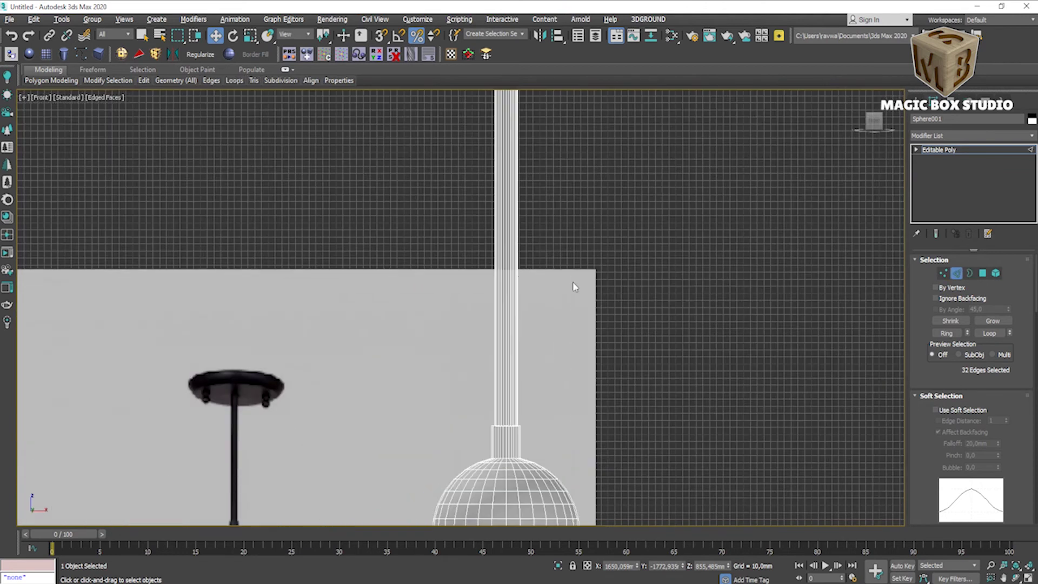
left_click(957, 273)
scroll(976, 377, "down", 5)
left_click(1007, 458)
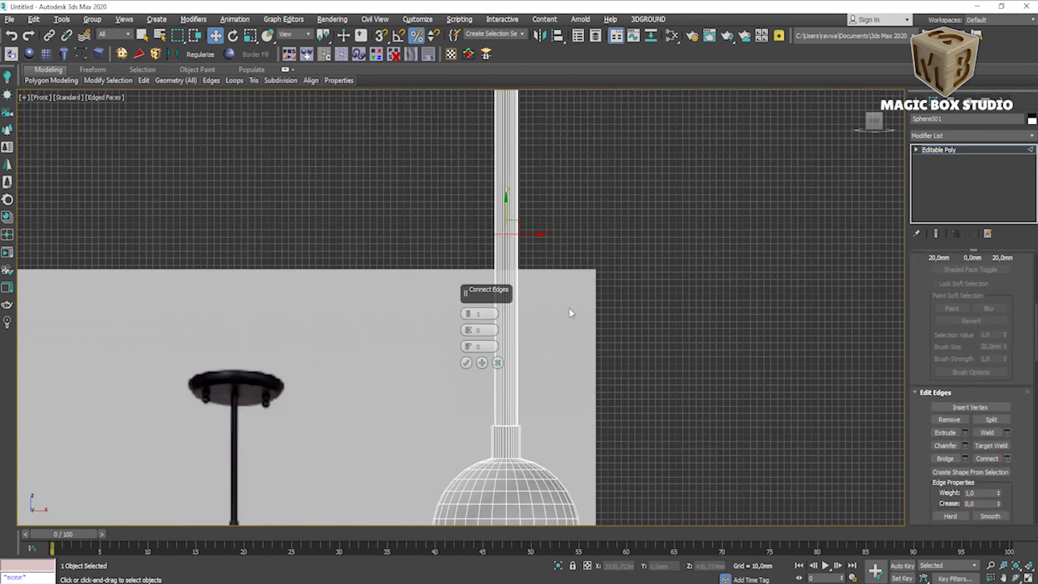
left_click_drag(470, 328, 475, 464)
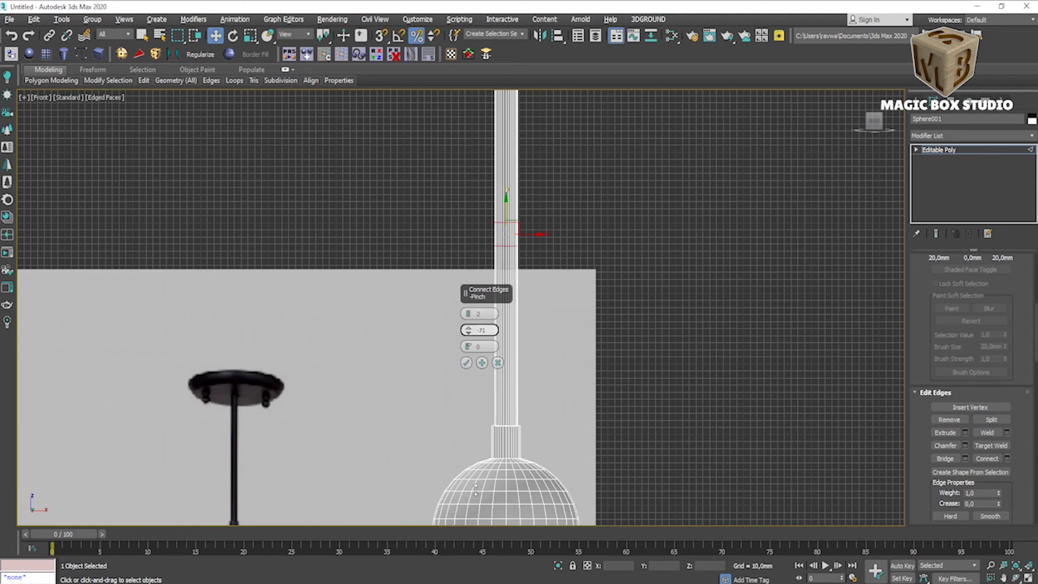
left_click(466, 363)
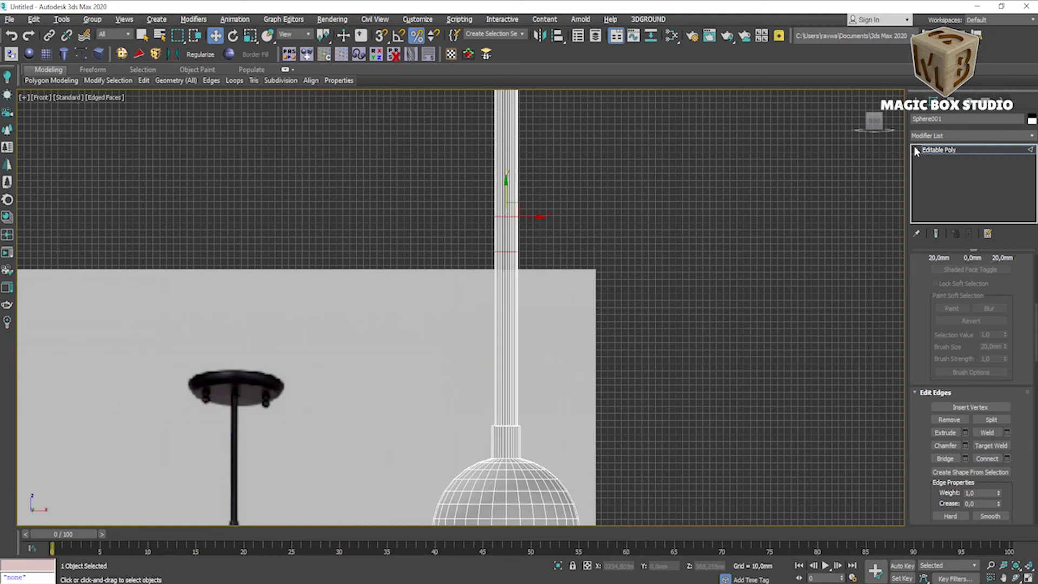
left_click(915, 149)
left_click(937, 189)
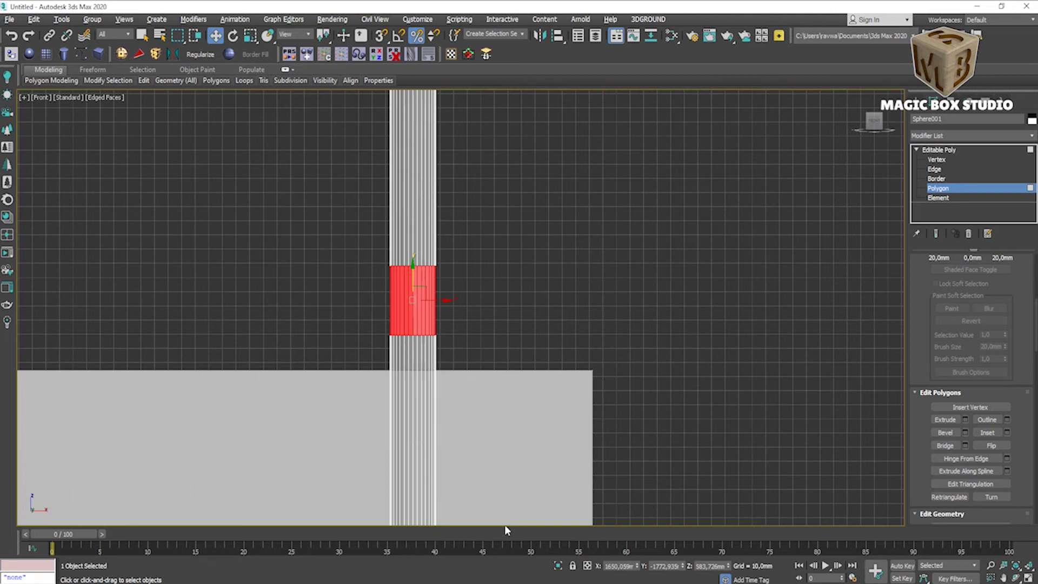
- Detach the selected band faces as a clone named Object009
scroll(995, 427, "up", 2)
scroll(990, 384, "up", 4)
scroll(991, 373, "down", 6)
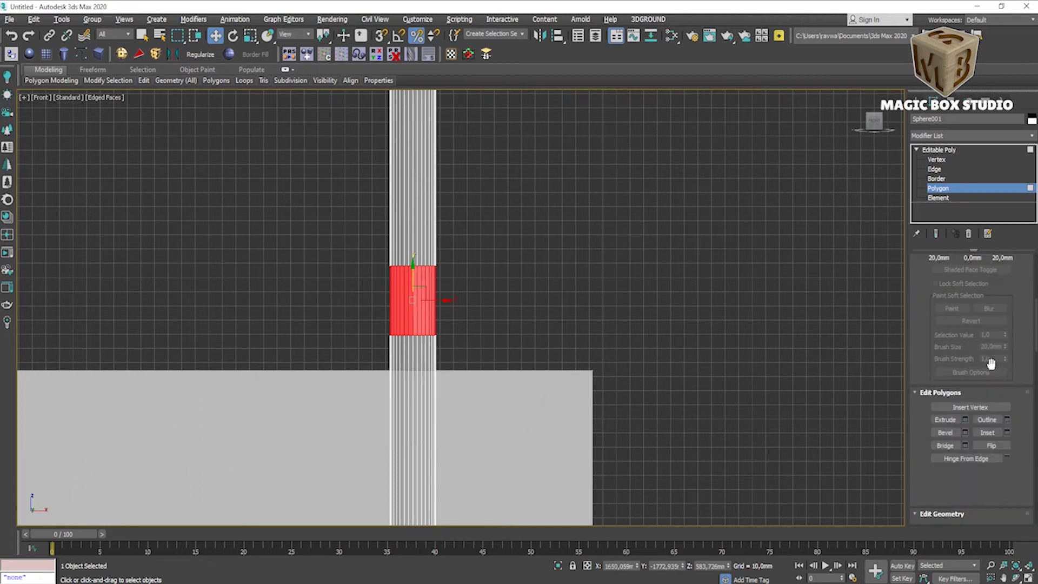
scroll(991, 364, "down", 3)
scroll(991, 369, "down", 3)
left_click(991, 378)
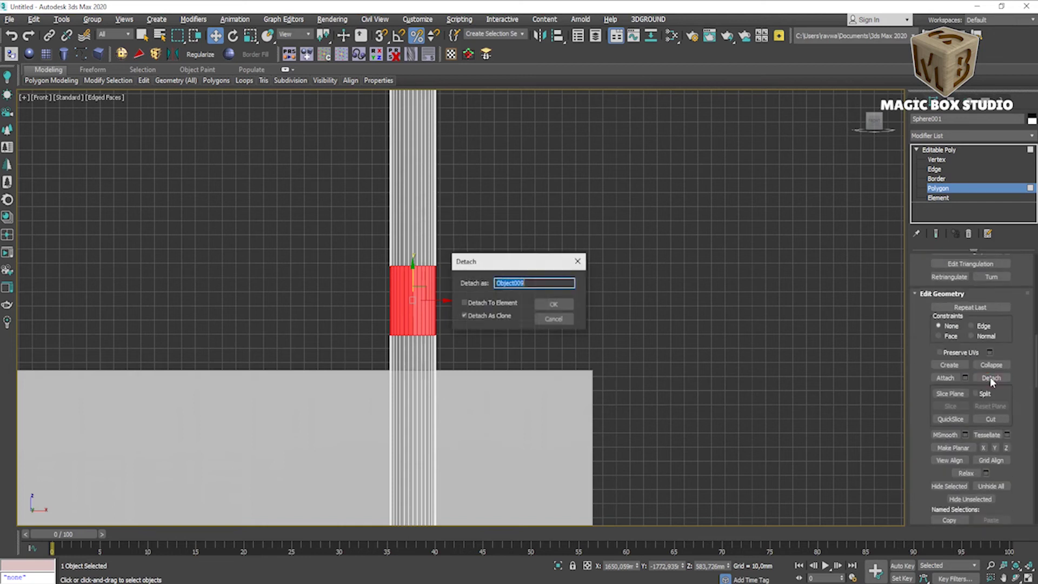
left_click(551, 305)
- Add a Shell modifier to Object009 to give the band thickness
left_click(939, 149)
left_click(412, 292)
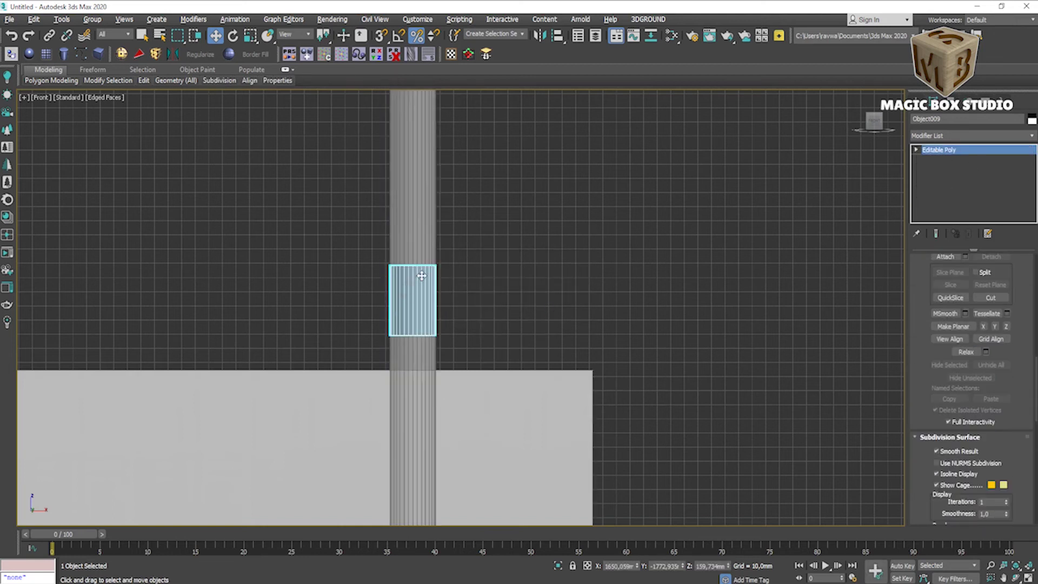
left_click(971, 135)
scroll(966, 460, "down", 4)
scroll(966, 460, "down", 2)
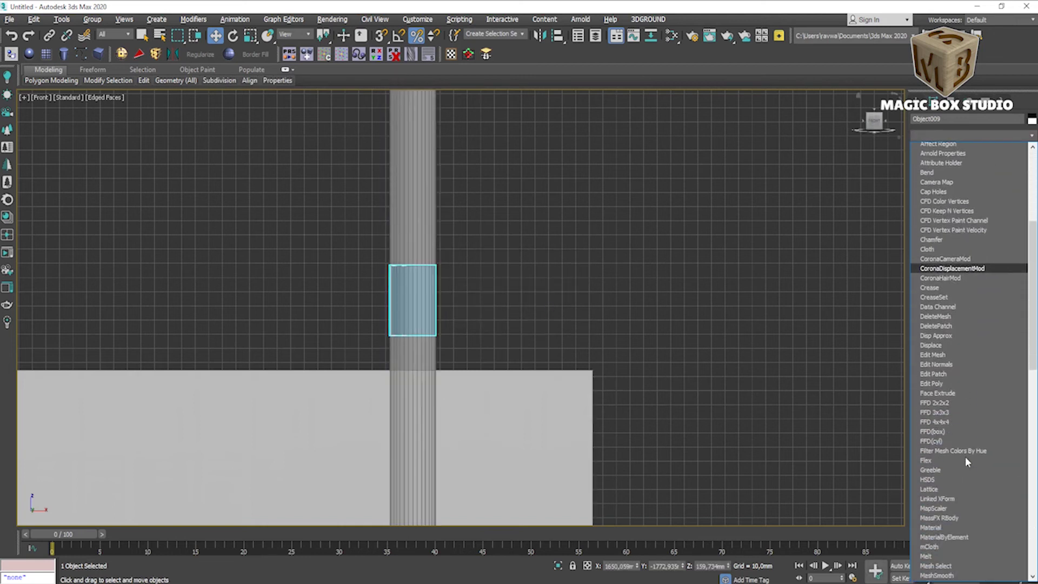
scroll(966, 459, "down", 4)
scroll(965, 408, "down", 3)
scroll(955, 391, "down", 2)
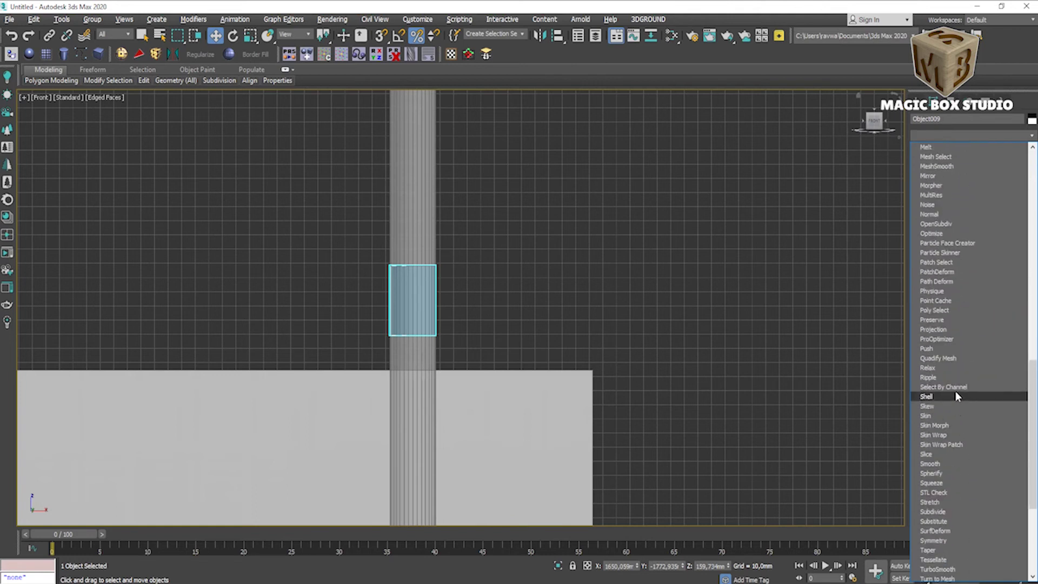
left_click(955, 391)
scroll(403, 269, "down", 3)
scroll(403, 269, "down", 2)
scroll(303, 329, "up", 2)
scroll(330, 333, "up", 2)
scroll(381, 327, "down", 4)
scroll(381, 327, "down", 2)
scroll(430, 281, "up", 5)
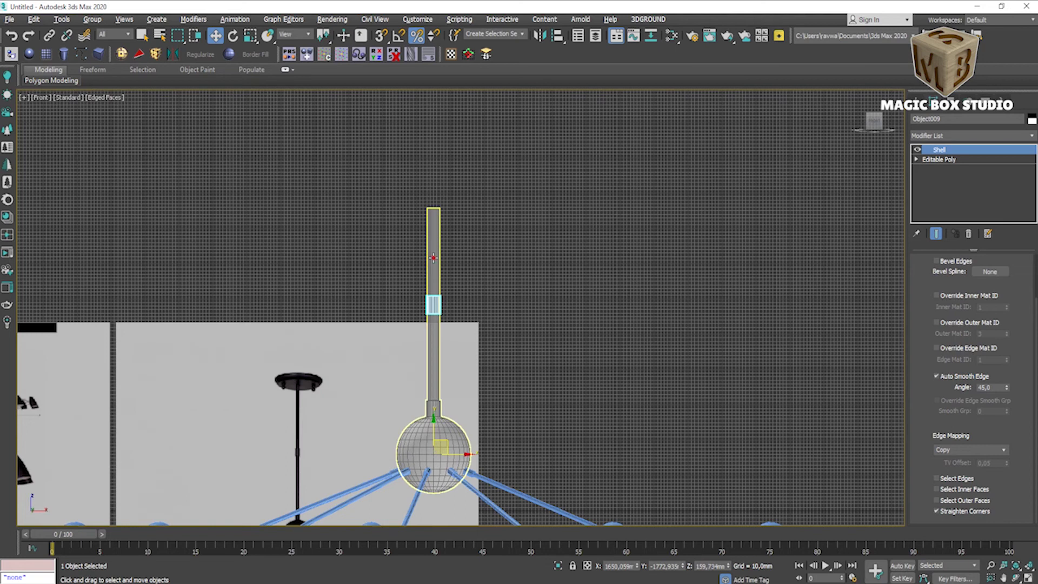
- Select the open border at the top of Sphere001's rod
left_click(430, 243)
left_click(936, 178)
scroll(427, 182, "down", 2)
scroll(423, 216, "up", 2)
left_click(424, 217)
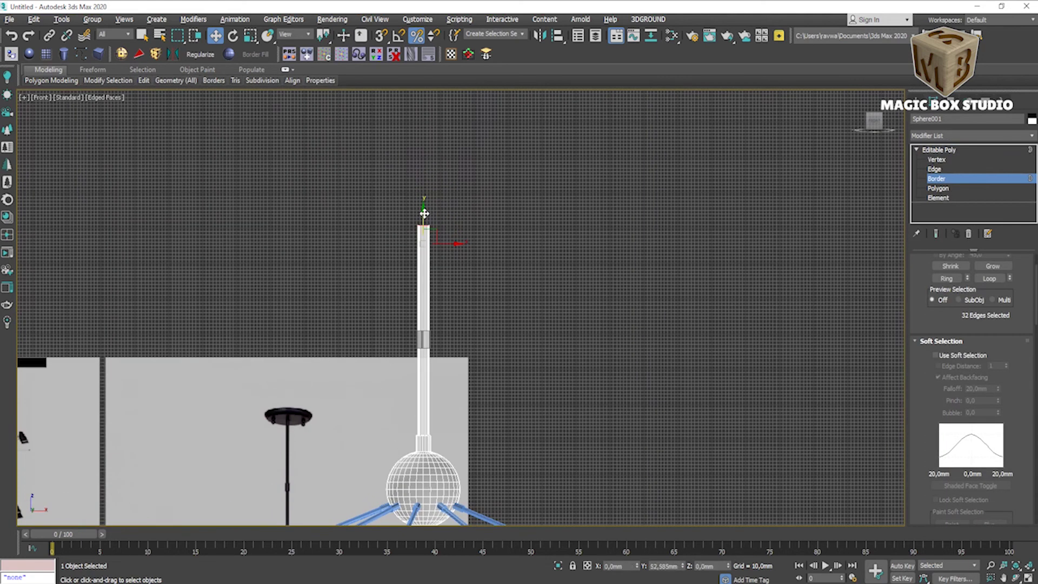
- Nudge the rod's top border down slightly and scale it out into a broad opening
scroll(423, 227, "up", 1)
scroll(425, 239, "up", 1)
key("r")
scroll(425, 239, "up", 5)
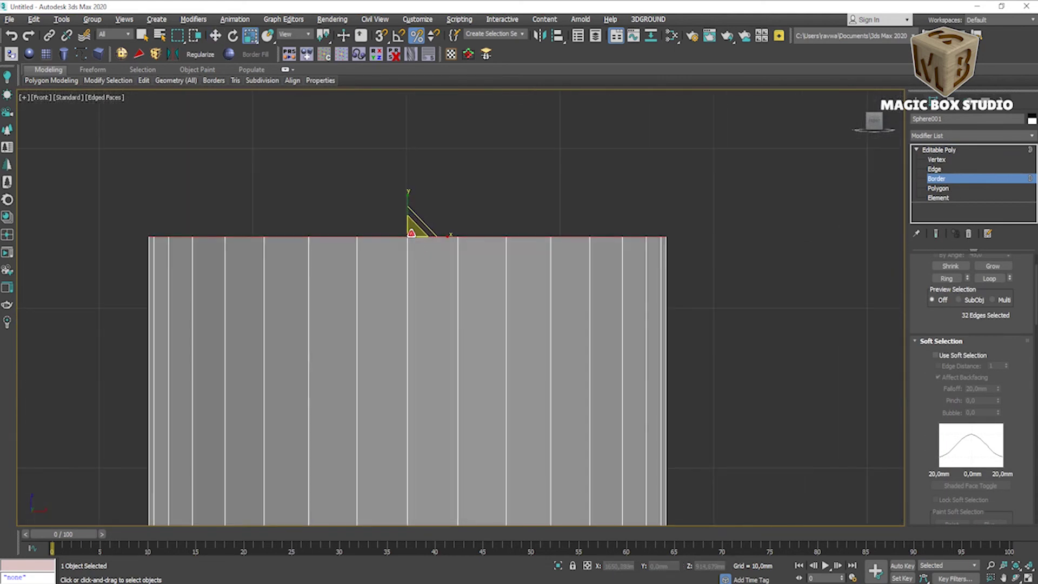
key("w")
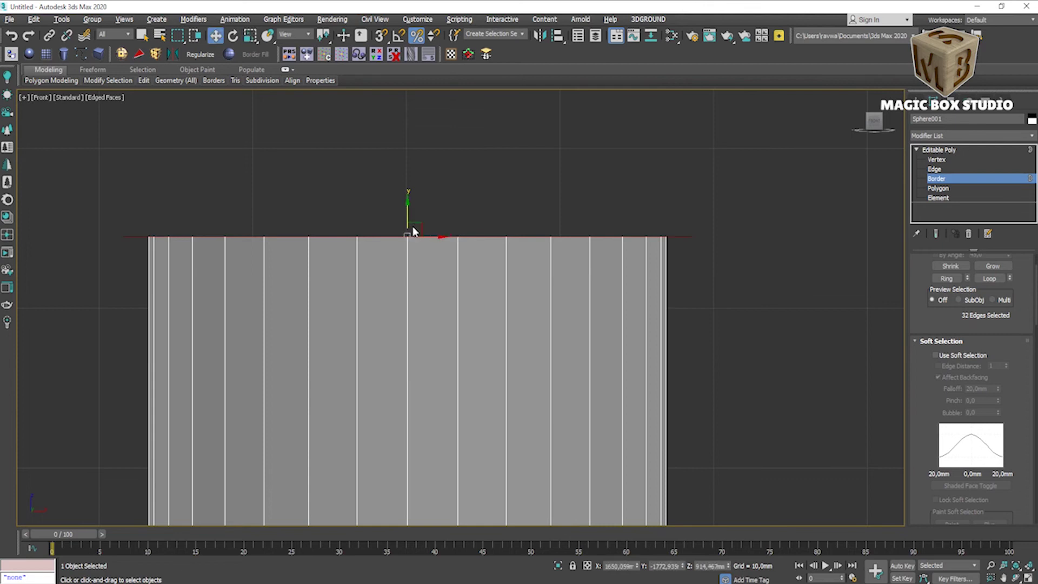
left_click_drag(408, 222, 407, 228)
key("r")
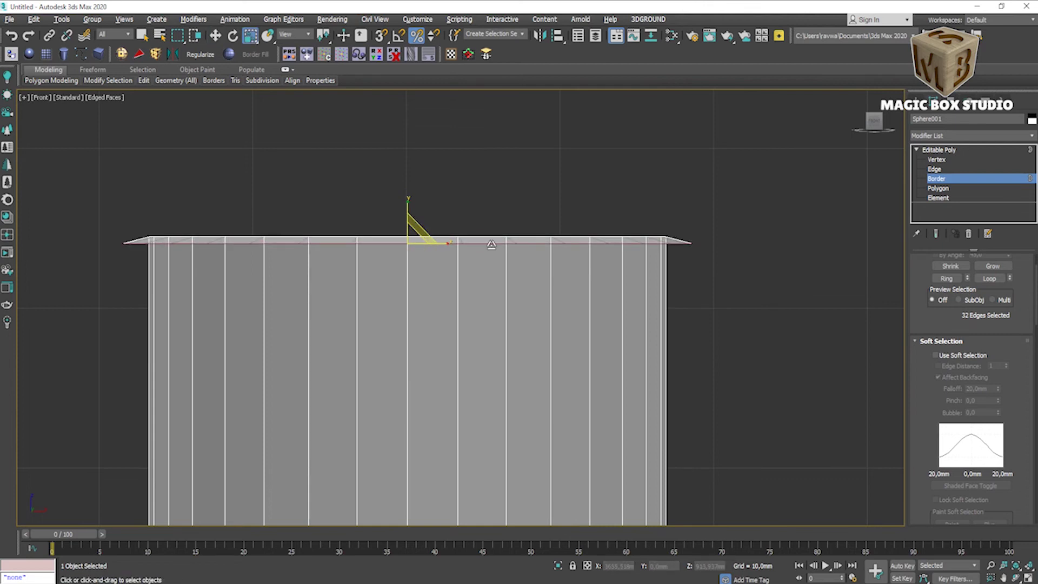
key("p")
scroll(476, 390, "down", 3)
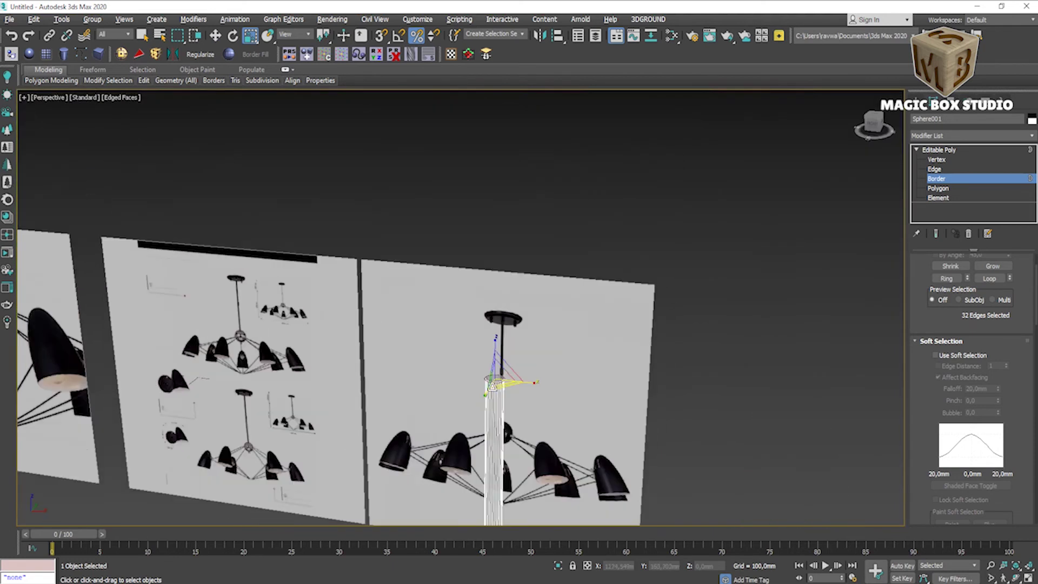
scroll(475, 390, "up", 3)
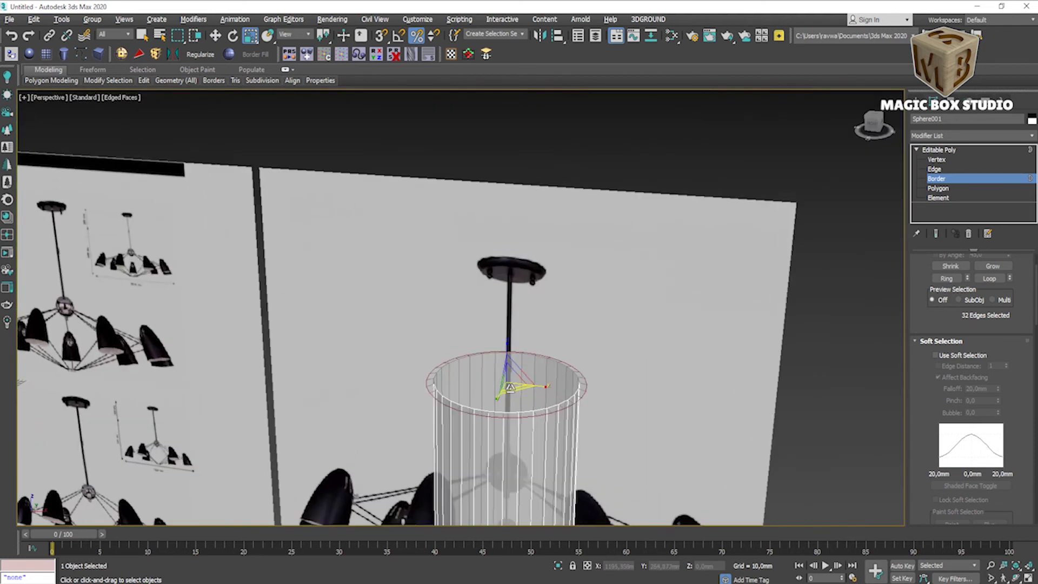
left_click_drag(510, 387, 487, 367)
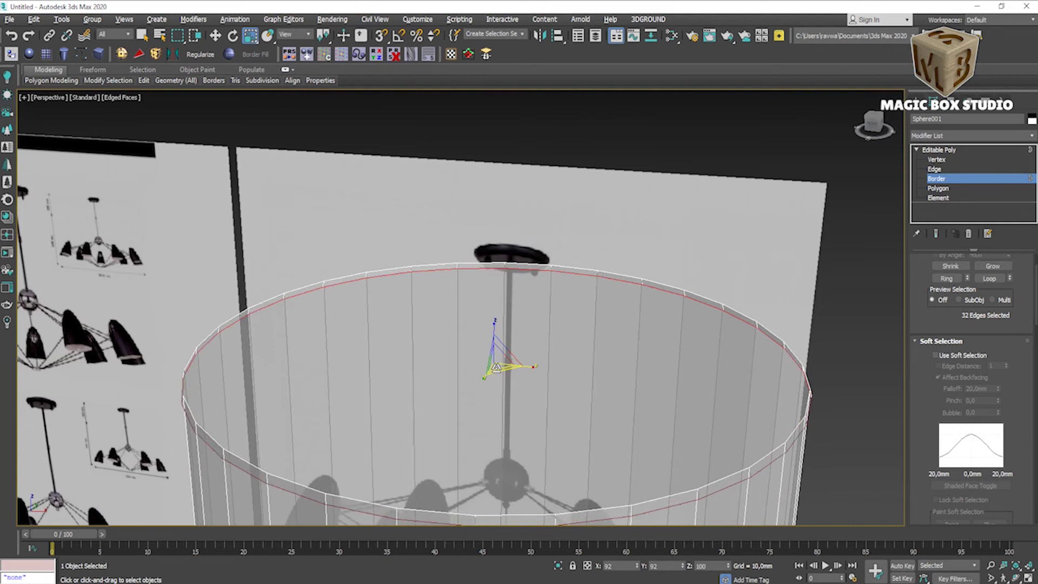
- Turn off see-through display and check the widened border in the Front, Perspective and four-view layouts
key("f")
key("w")
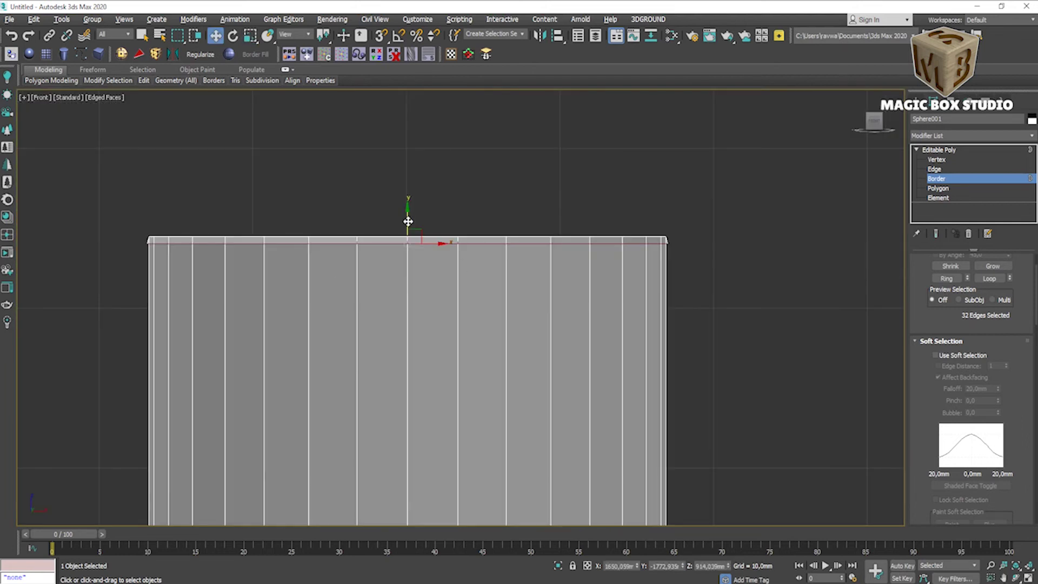
key("r")
key("p")
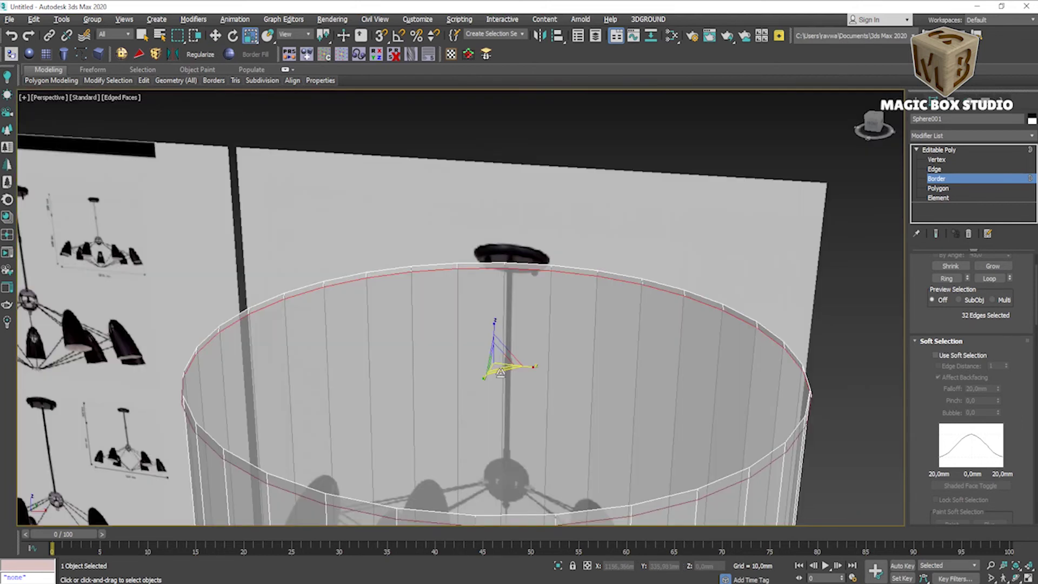
key("alt+x")
scroll(525, 378, "down", 5)
key("f")
key("w")
scroll(397, 230, "down", 3)
key("alt+w")
key("alt+w")
scroll(511, 319, "up", 5)
scroll(510, 319, "down", 5)
key("alt+w")
key("alt+w")
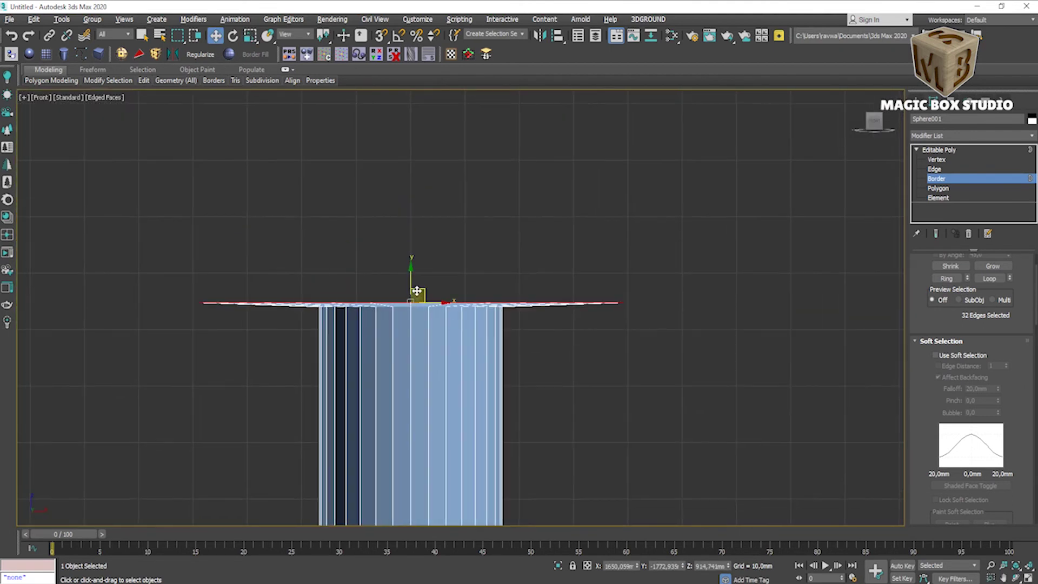
scroll(409, 279, "down", 5)
scroll(411, 270, "up", 2)
key("r")
scroll(413, 232, "up", 1)
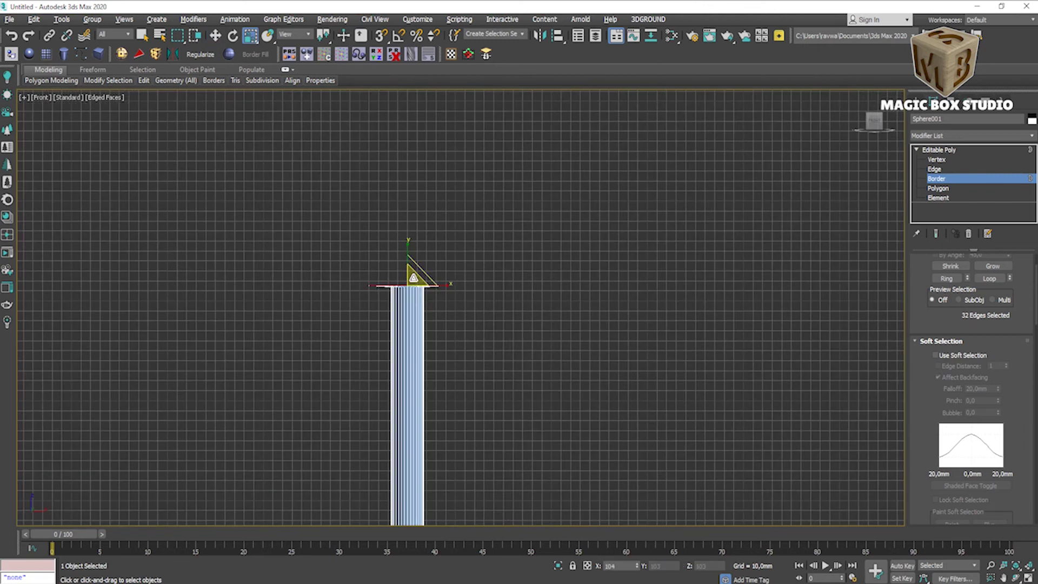
key("alt+w")
key("alt+w")
key("alt+w")
key("alt+w")
scroll(534, 254, "down", 1)
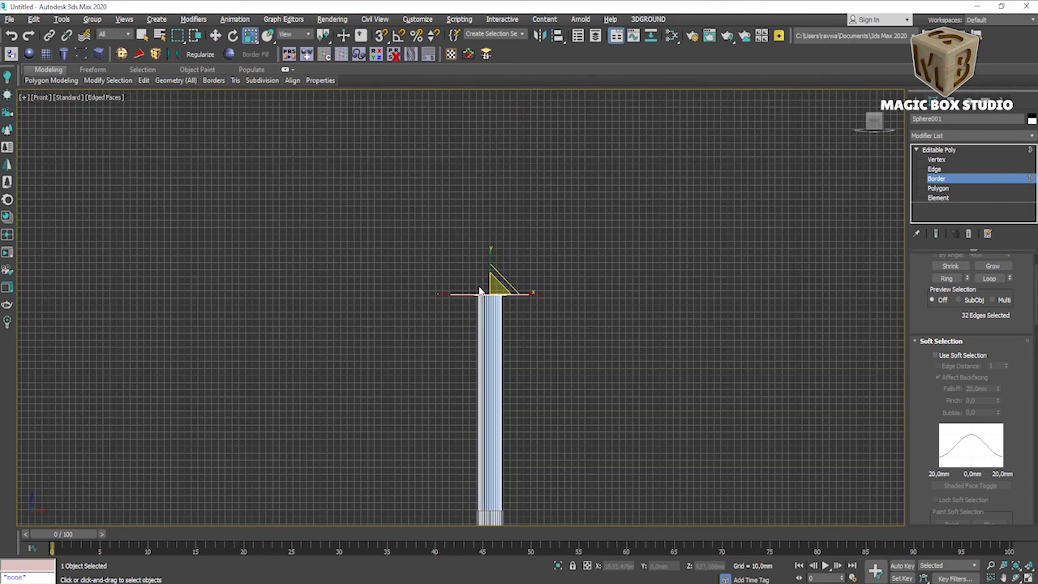
scroll(466, 303, "up", 2)
key("w")
- Raise the widened border into a stepped canopy disc, then view it from above in Perspective
left_click_drag(513, 278, 513, 270)
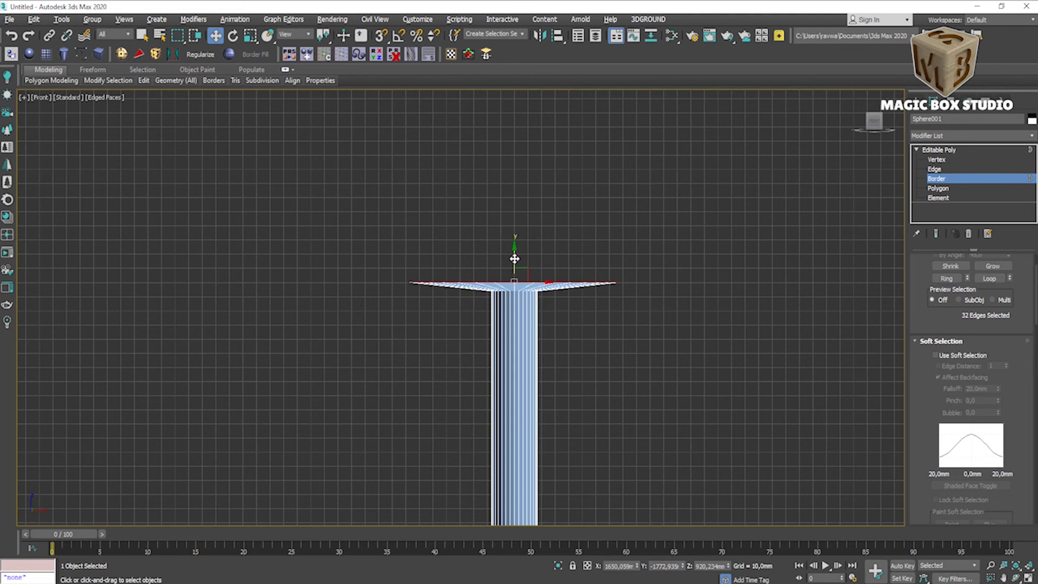
scroll(465, 282, "down", 1)
scroll(464, 282, "down", 3)
scroll(475, 273, "up", 3)
scroll(481, 272, "down", 3)
scroll(484, 272, "up", 2)
scroll(484, 270, "up", 3)
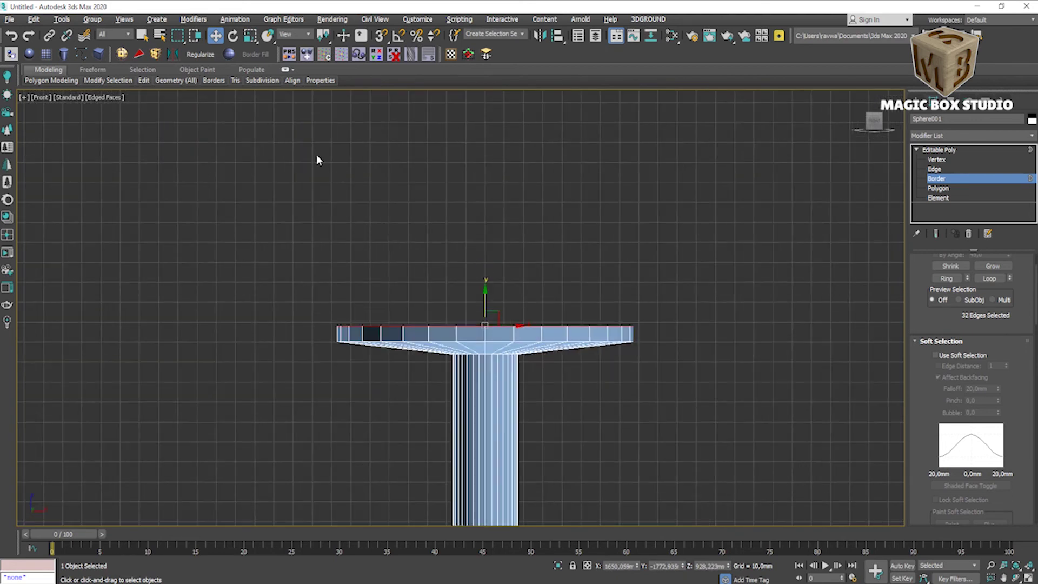
key("r")
key("w")
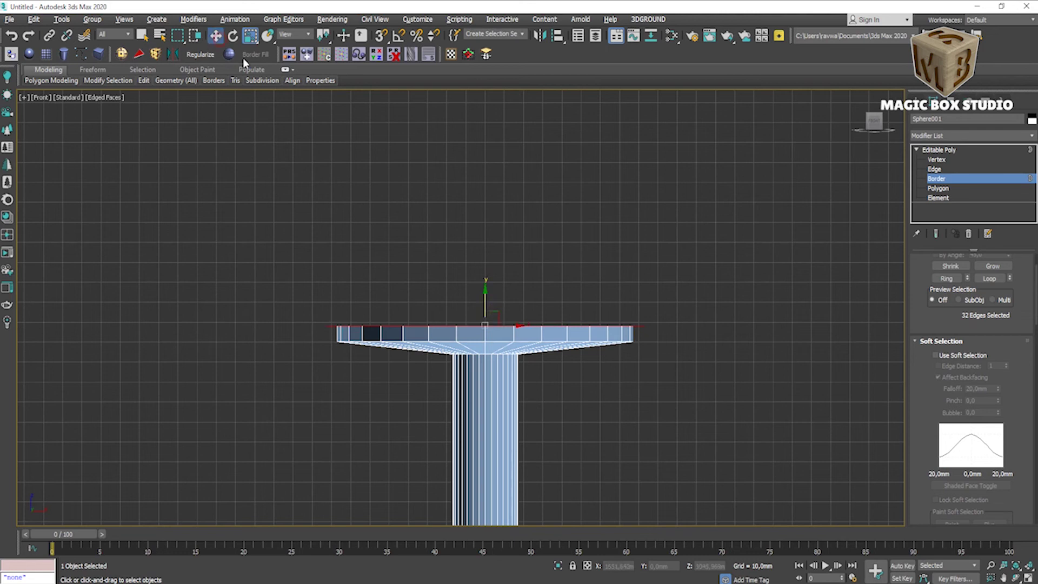
scroll(484, 301, "down", 4)
key("p")
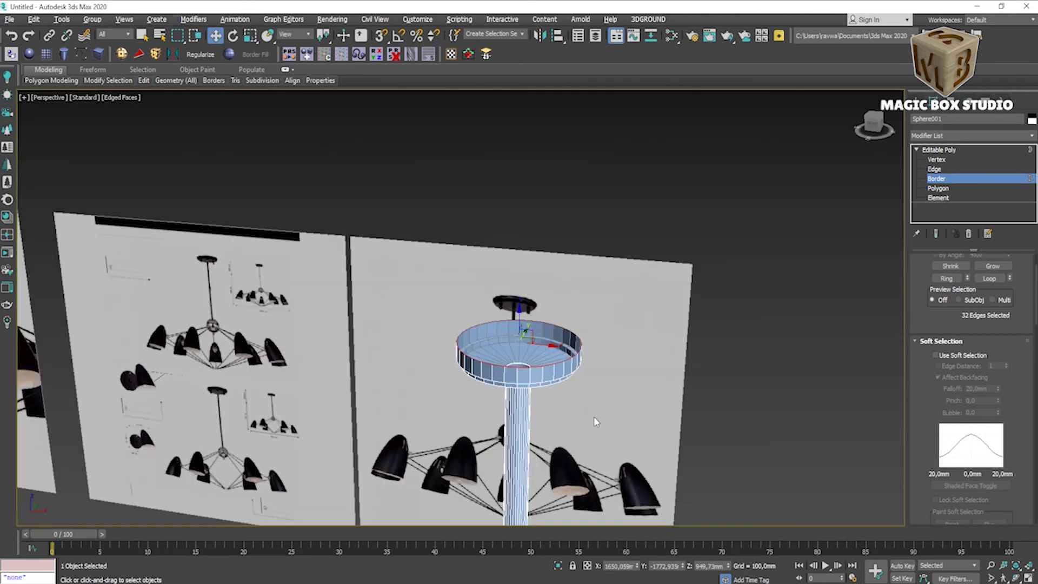
scroll(593, 416, "up", 3)
middle_click_drag(578, 389, 489, 332, "alt")
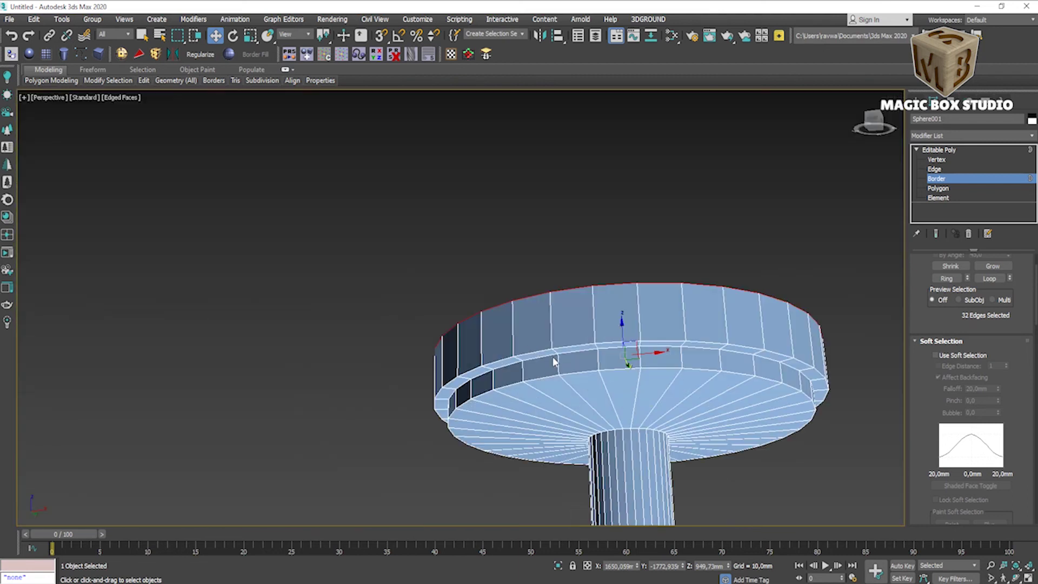
- Chamfer the canopy rim edge loops at 3.841 mm with 2 segments
left_click(933, 170)
scroll(968, 405, "down", 4)
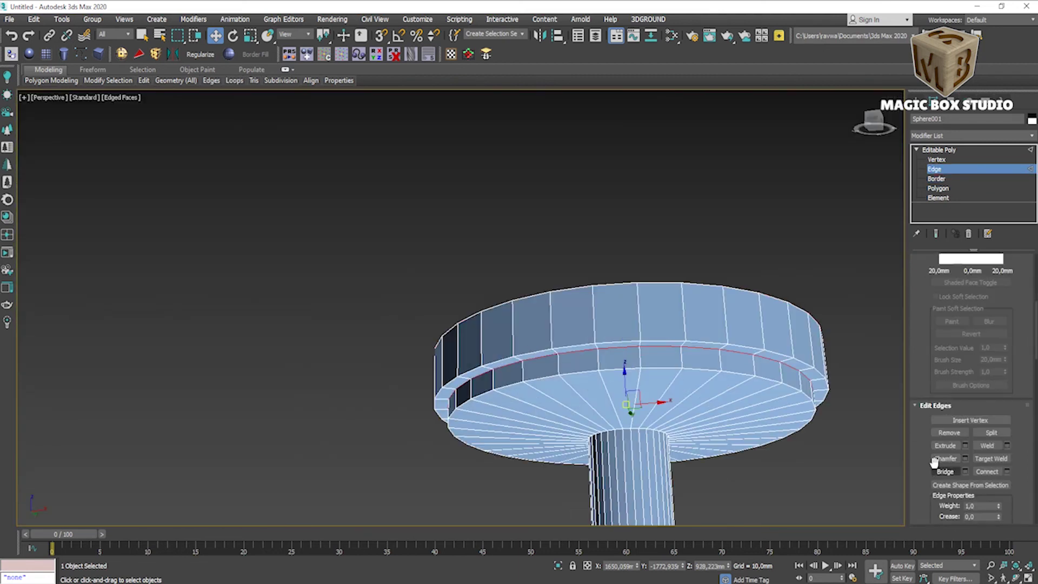
left_click(965, 457)
mouse_move(468, 330)
left_mouse_down()
mouse_move(469, 319)
mouse_move(471, 349)
left_mouse_up()
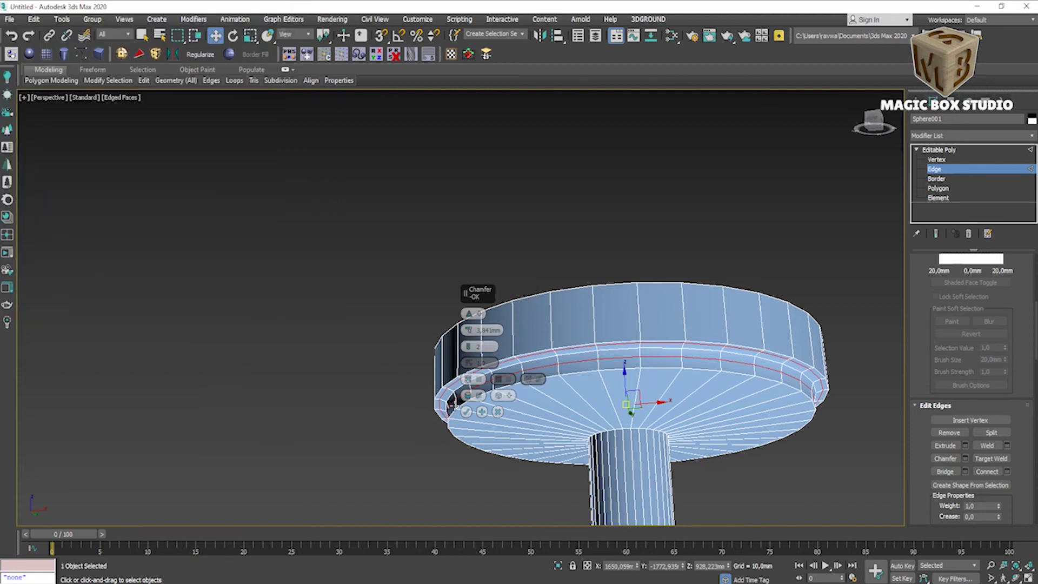
scroll(469, 349, "up", 4)
left_click(466, 412)
left_click(965, 459)
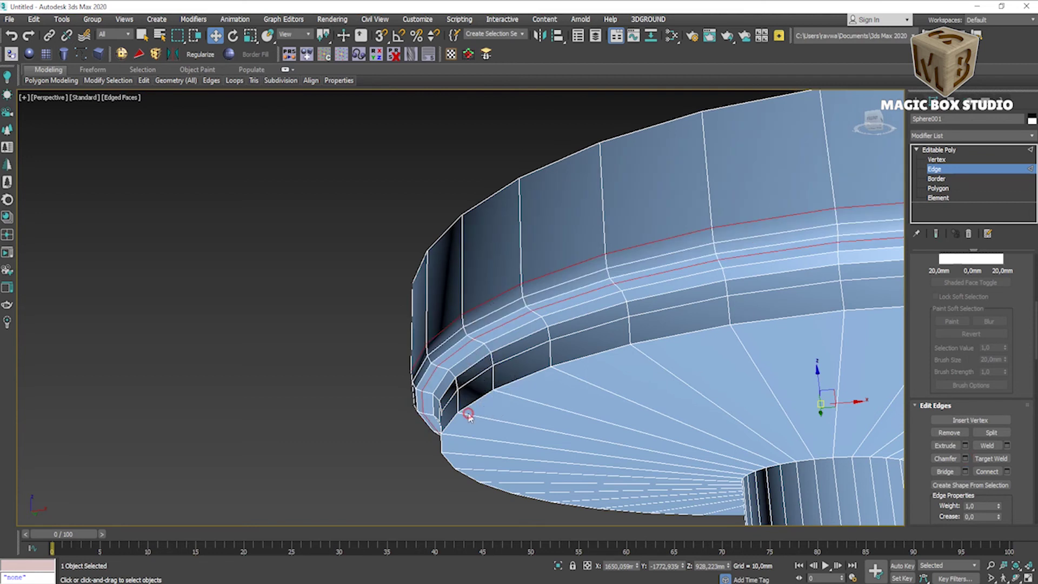
left_click(469, 413)
key("ctrl+z")
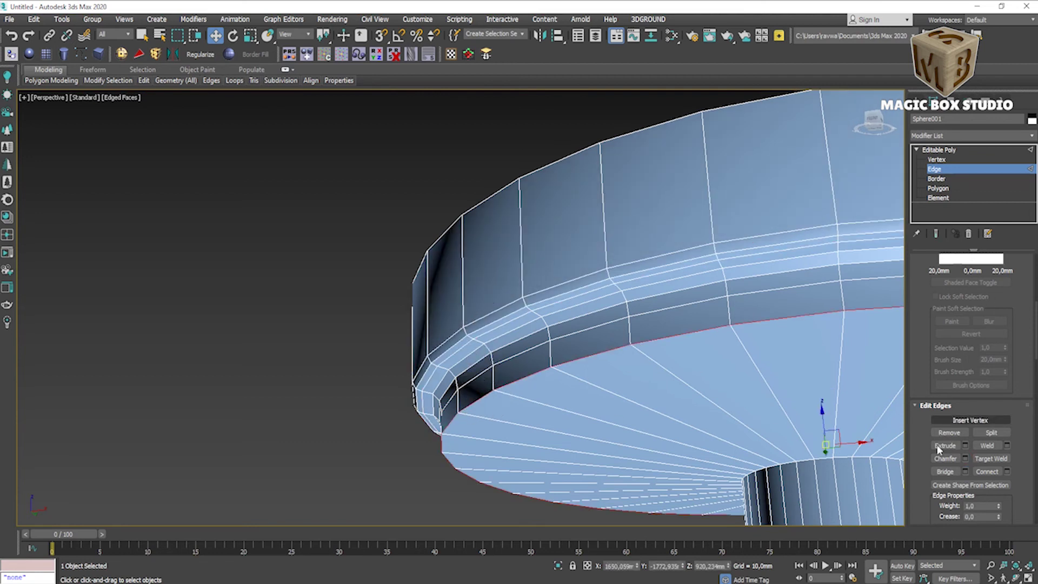
left_click(965, 459)
left_click(466, 412)
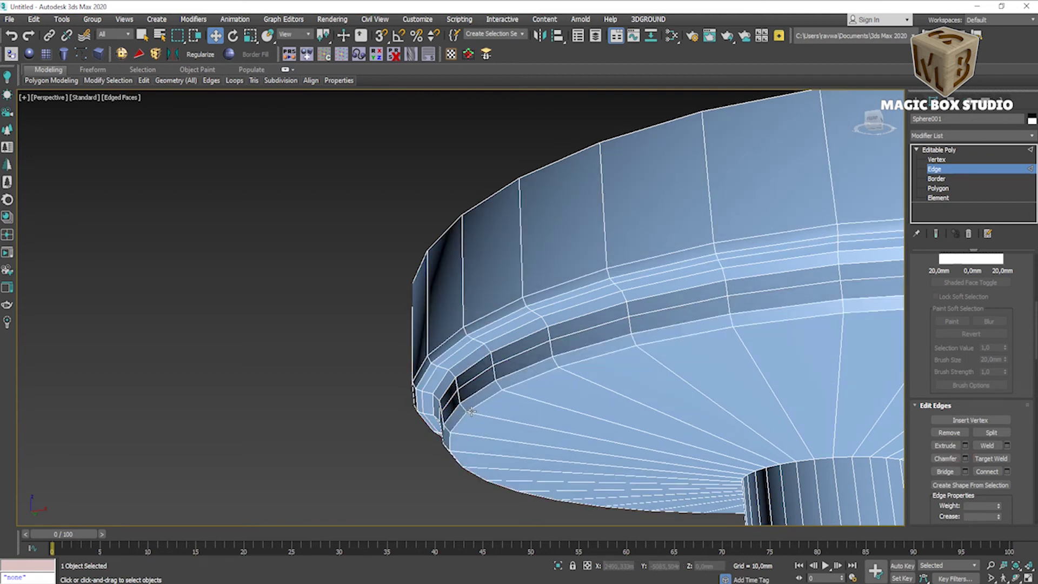
- Add a Swift Loop edge loop near the top of the stem
scroll(470, 412, "down", 5)
scroll(622, 399, "up", 1)
scroll(622, 399, "down", 3)
scroll(576, 326, "up", 6)
scroll(576, 326, "down", 6)
key("f")
scroll(400, 313, "up", 3)
scroll(400, 312, "up", 3)
scroll(427, 326, "up", 2)
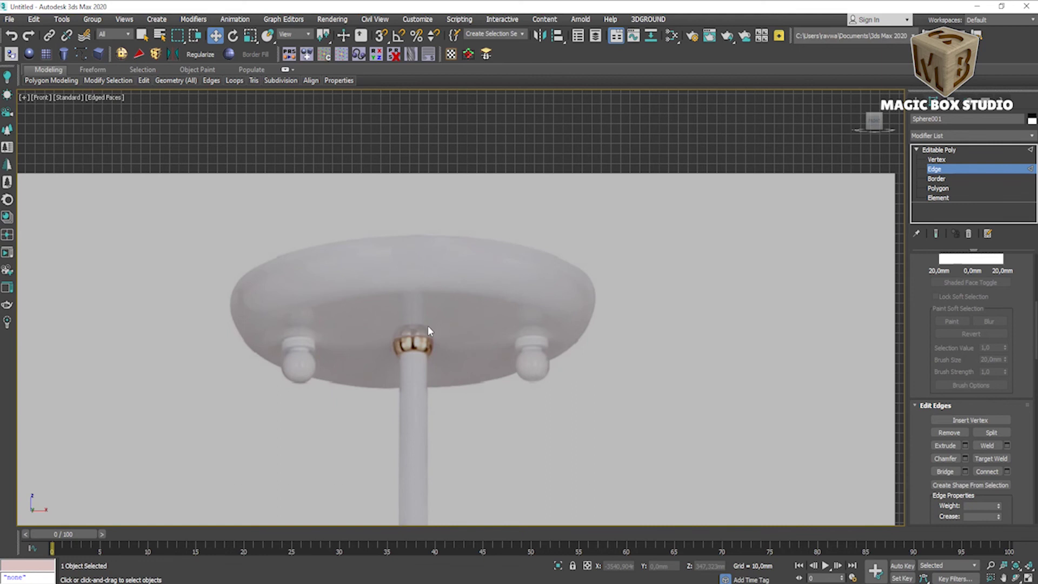
scroll(427, 326, "down", 6)
key("alt+w")
key("alt+w")
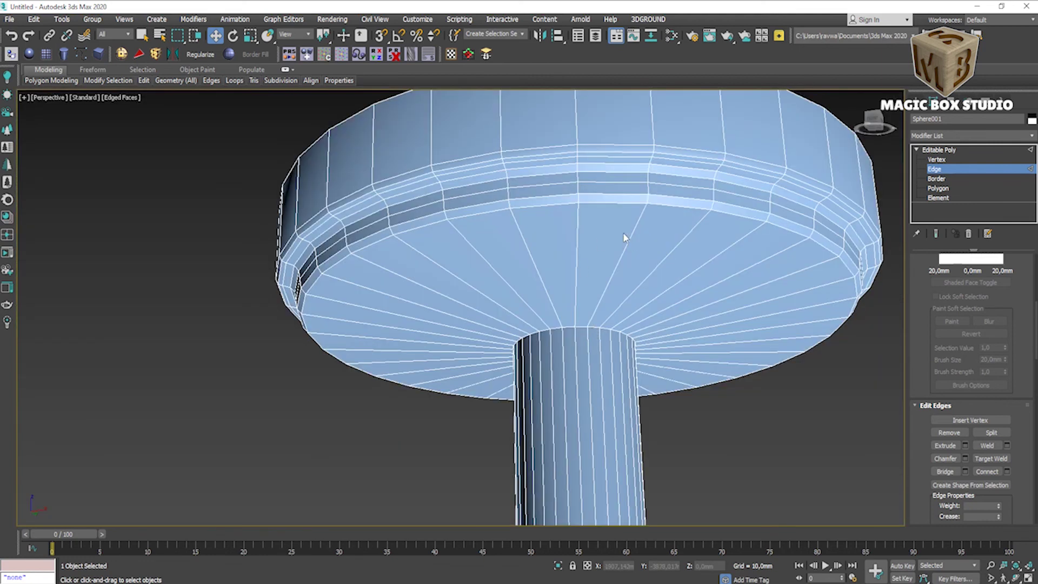
mouse_move(144, 80)
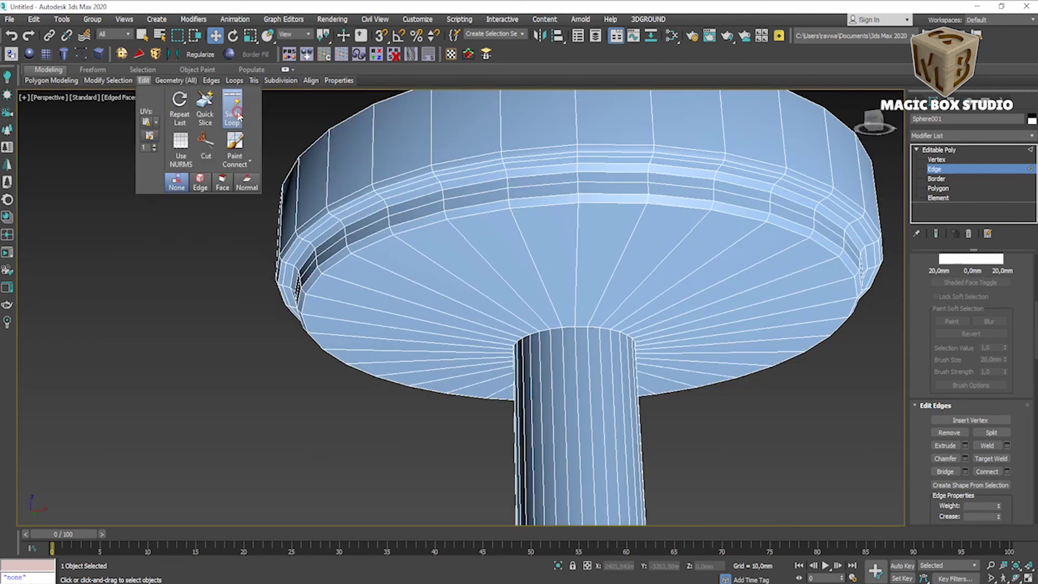
left_click(238, 116)
scroll(572, 373, "down", 3)
left_click(572, 374)
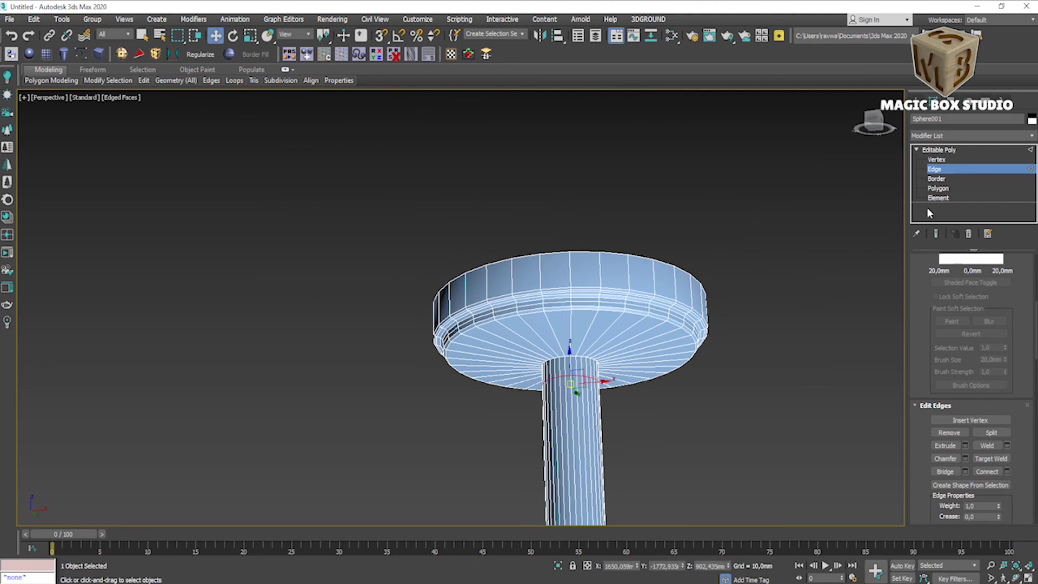
- Select the band of stem polygons directly beneath the canopy disc
key("2")
key("f")
scroll(652, 288, "up", 8)
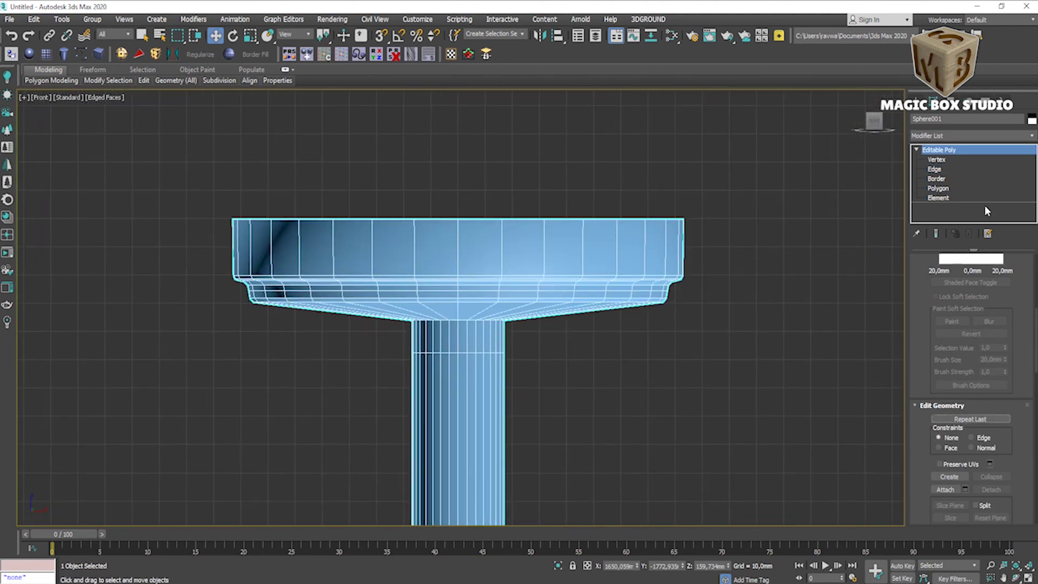
key("4")
left_click_drag(391, 332, 518, 343)
scroll(962, 378, "down", 2)
scroll(981, 425, "down", 2)
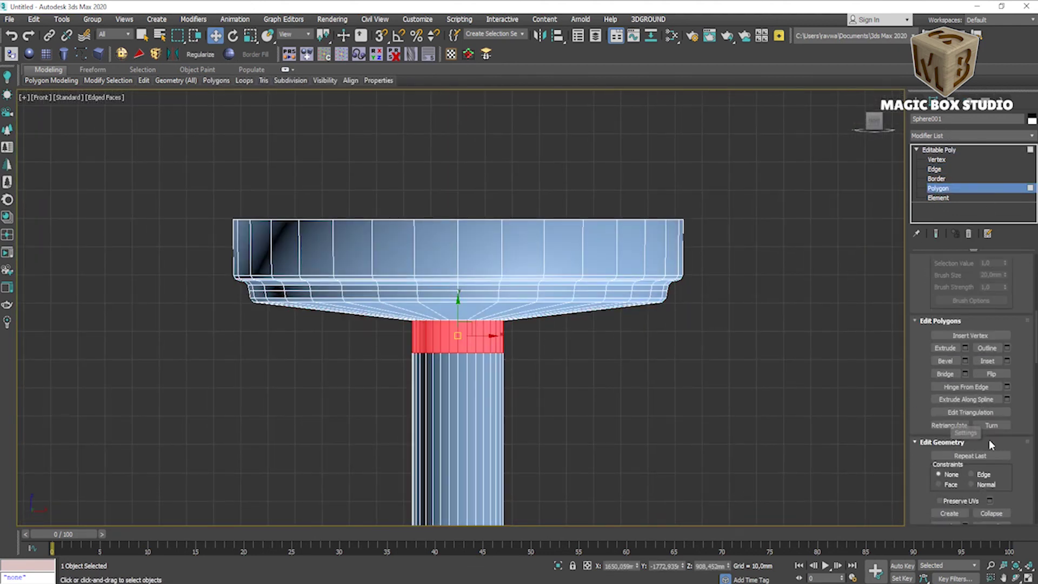
- Detach the selected stem band as its own object and add a Shell modifier
left_click(991, 468)
left_click(556, 301)
key("4")
left_click(479, 334)
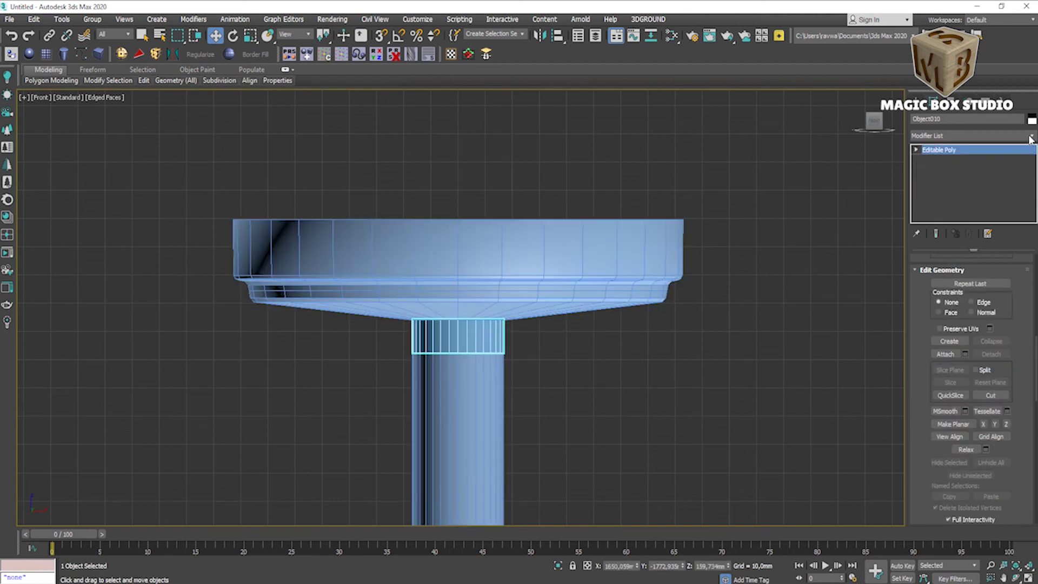
left_click(970, 135)
scroll(942, 374, "down", 5)
scroll(945, 388, "down", 5)
scroll(954, 423, "down", 5)
scroll(954, 424, "down", 5)
left_click(954, 424)
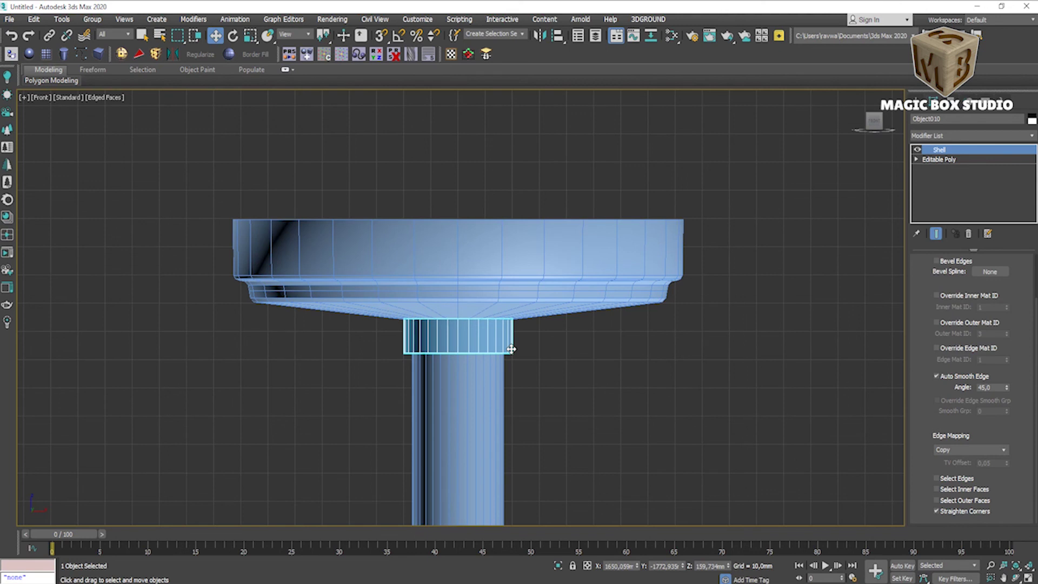
- Convert the shelled band to Editable Poly and scale its bottom edge loop
scroll(409, 323, "up", 5)
right_click(524, 351)
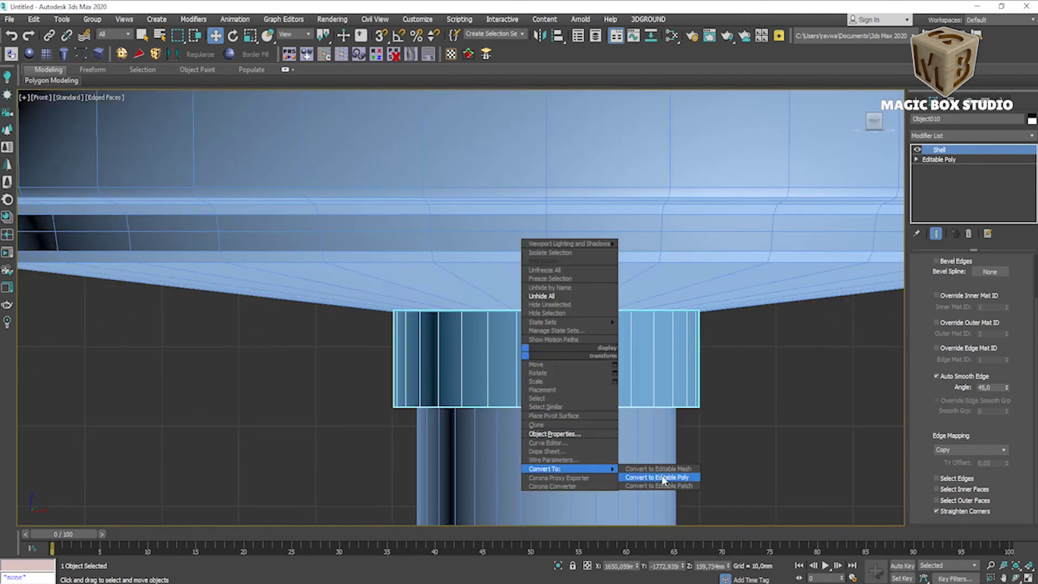
left_click(662, 479)
left_click(916, 150)
left_click(934, 169)
double_click(653, 406)
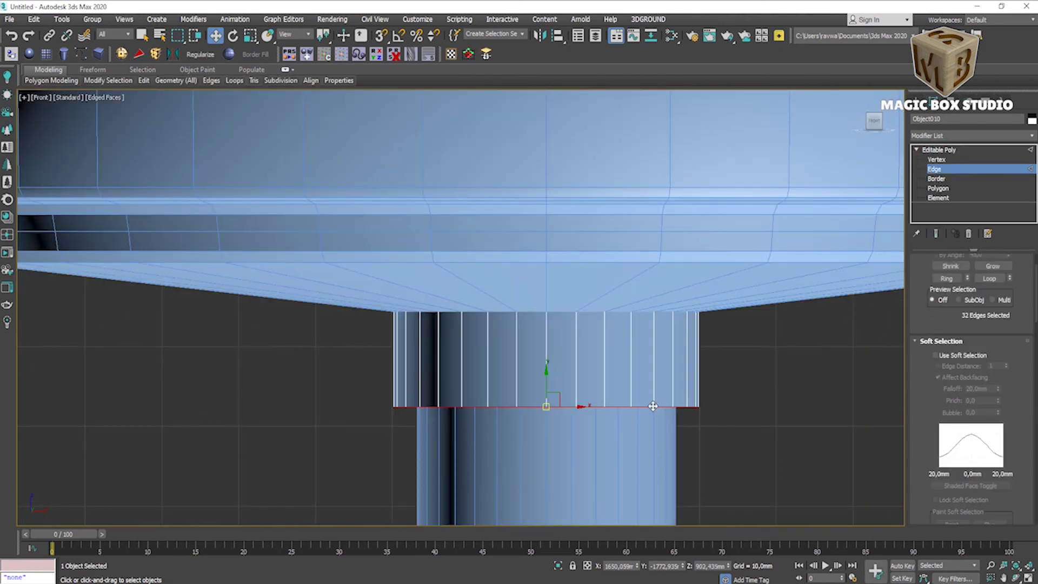
key("r")
scroll(554, 392, "down", 4)
scroll(511, 390, "down", 4)
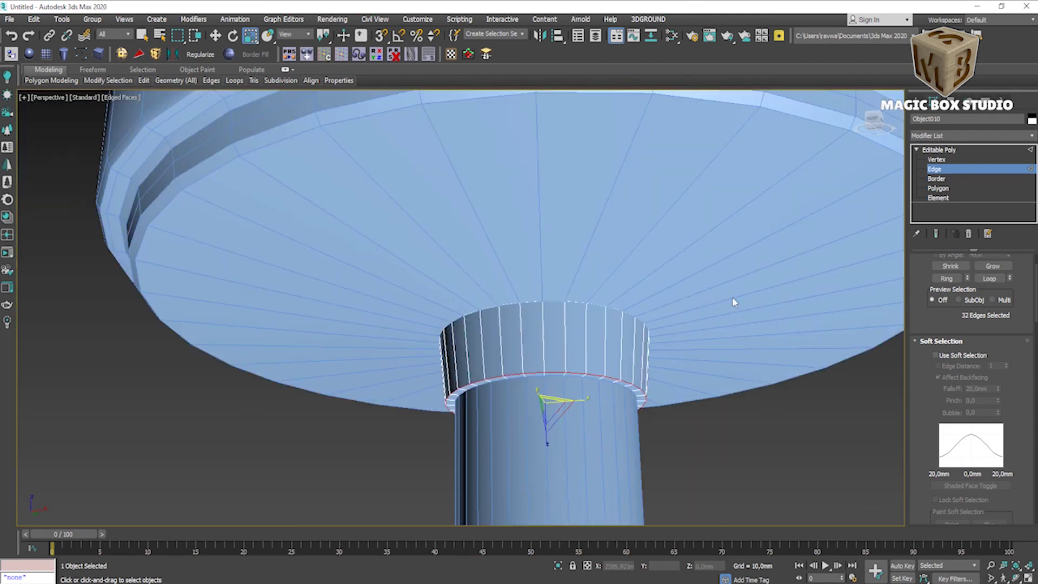
- Smooth the collar ring with one NURMS iteration
key("2")
scroll(567, 311, "up", 2)
key("ctrl+q")
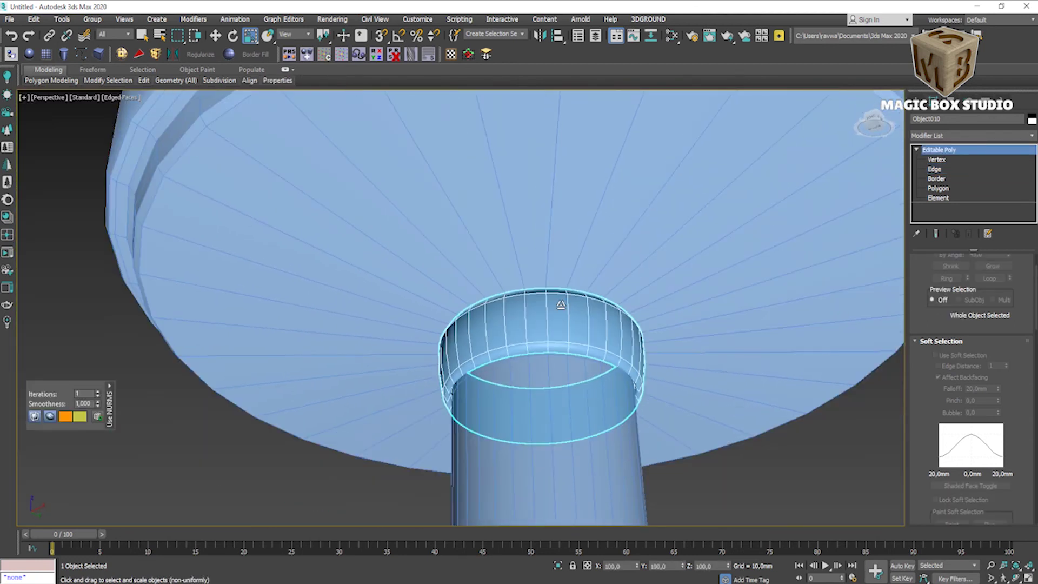
key("ctrl+q")
scroll(567, 310, "up", 3)
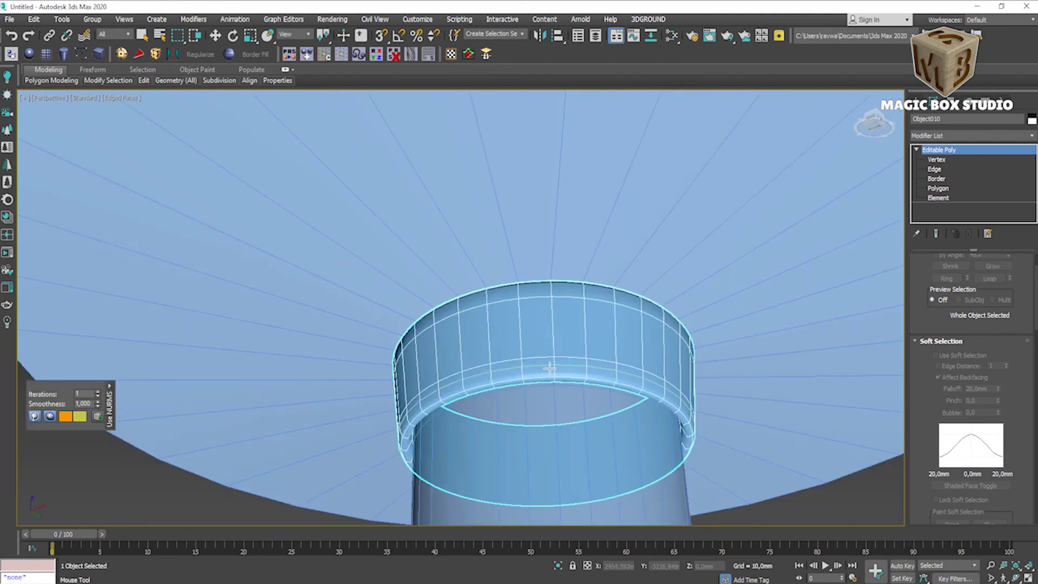
scroll(417, 438, "up", 3)
key("Return")
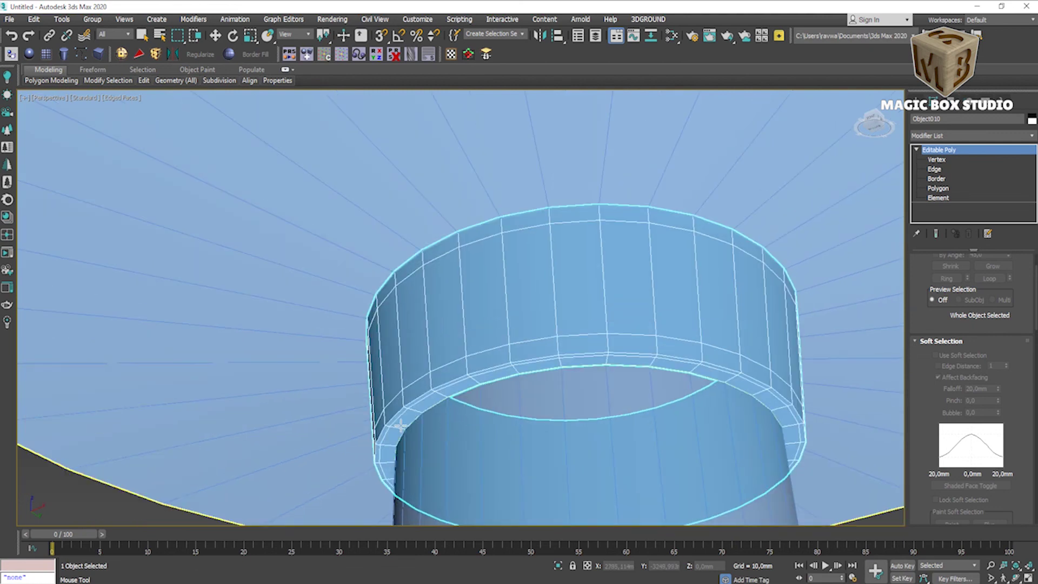
scroll(456, 422, "down", 2)
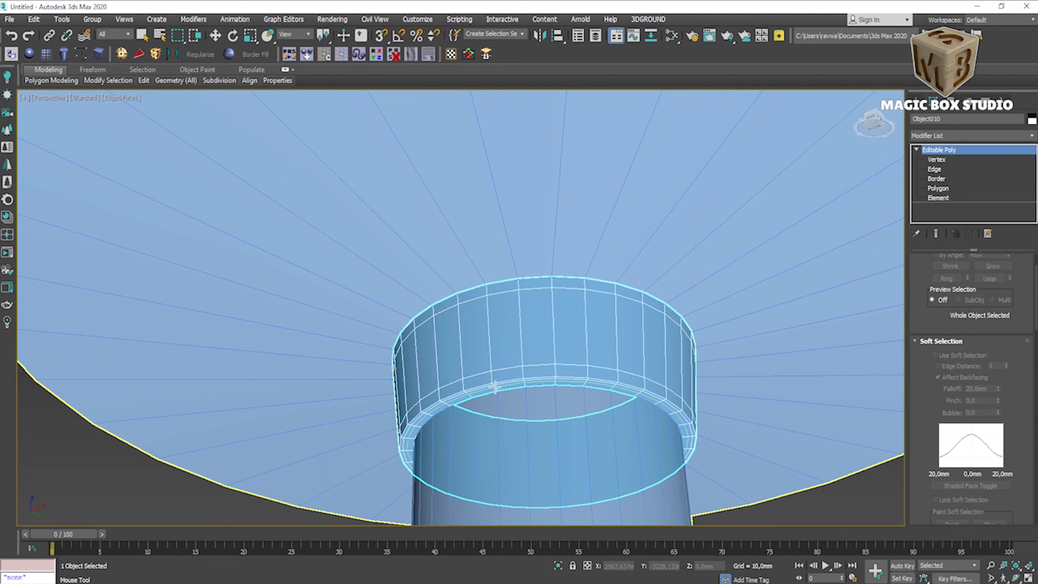
scroll(495, 385, "up", 2)
key("ctrl+m")
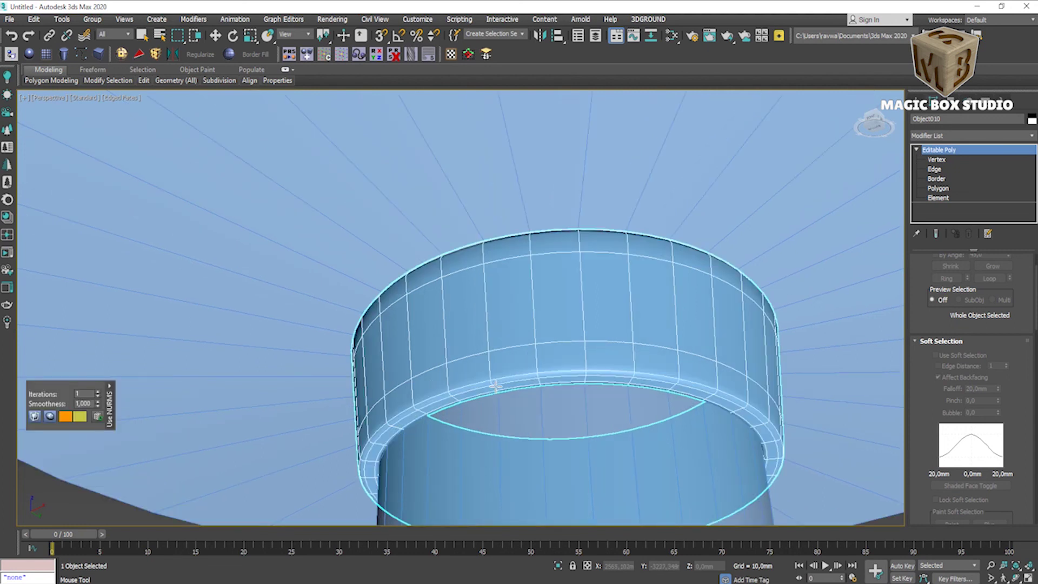
scroll(495, 385, "down", 2)
scroll(495, 385, "down", 3)
scroll(495, 390, "down", 3)
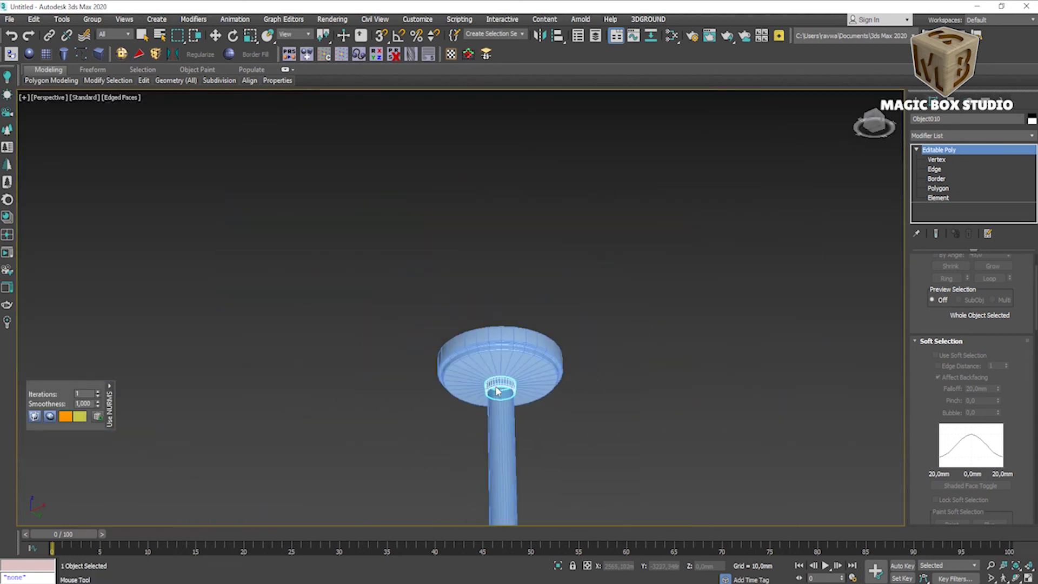
scroll(501, 429, "down", 2)
scroll(501, 429, "down", 5)
scroll(494, 416, "up", 5)
scroll(486, 413, "up", 3)
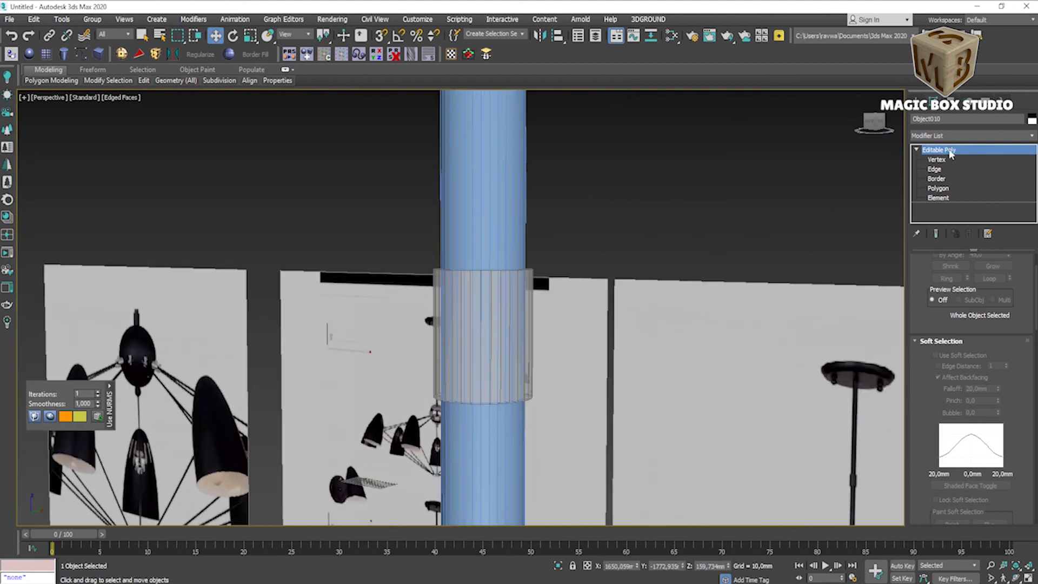
- Orbit over the chandelier, start a Corona render, then cancel it
key("2")
left_click(487, 316)
scroll(487, 316, "down", 5)
scroll(588, 259, "down", 3)
left_click(500, 268)
mouse_move(500, 267)
middle_mouse_down("alt")
mouse_move(534, 331)
mouse_move(673, 321)
mouse_move(707, 297)
middle_mouse_up("alt")
scroll(607, 297, "up", 5)
scroll(607, 297, "down", 5)
scroll(583, 324, "up", 3)
key("shift+q")
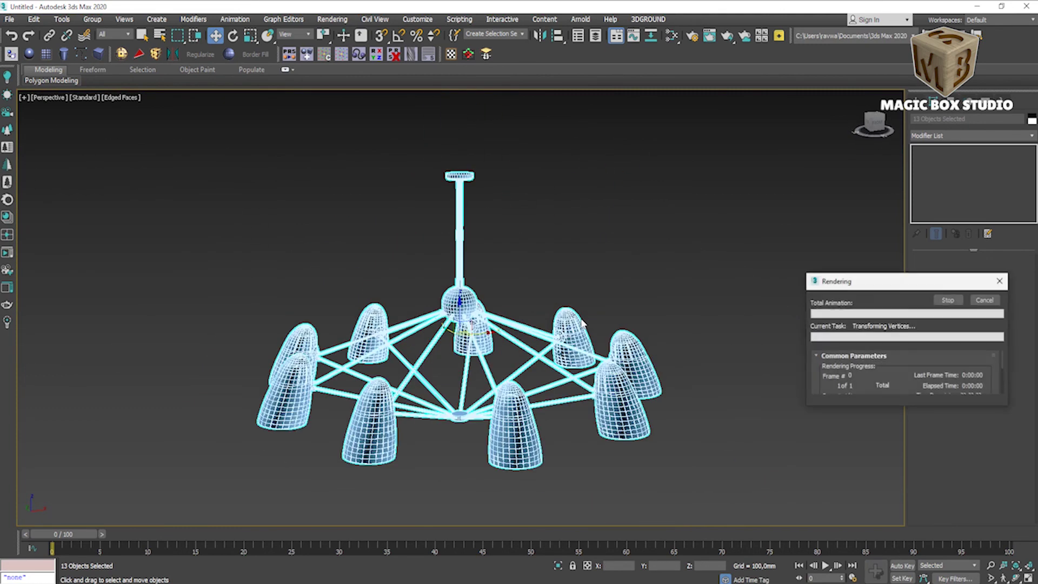
left_click(984, 300)
left_click(620, 82)
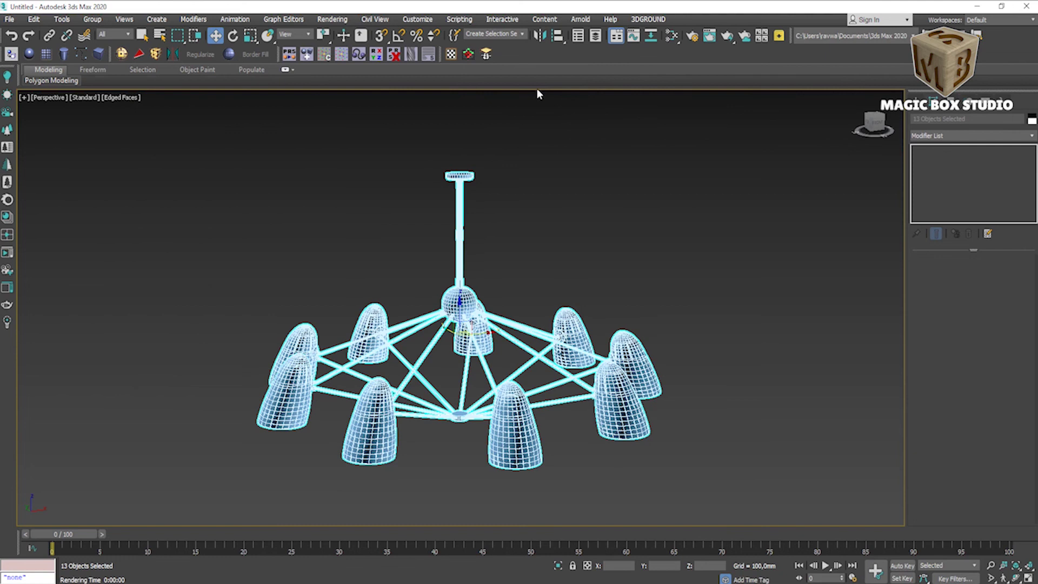
- Switch the renderer to Scanline Renderer and re-render the chandelier
left_click(692, 36)
left_click(719, 224)
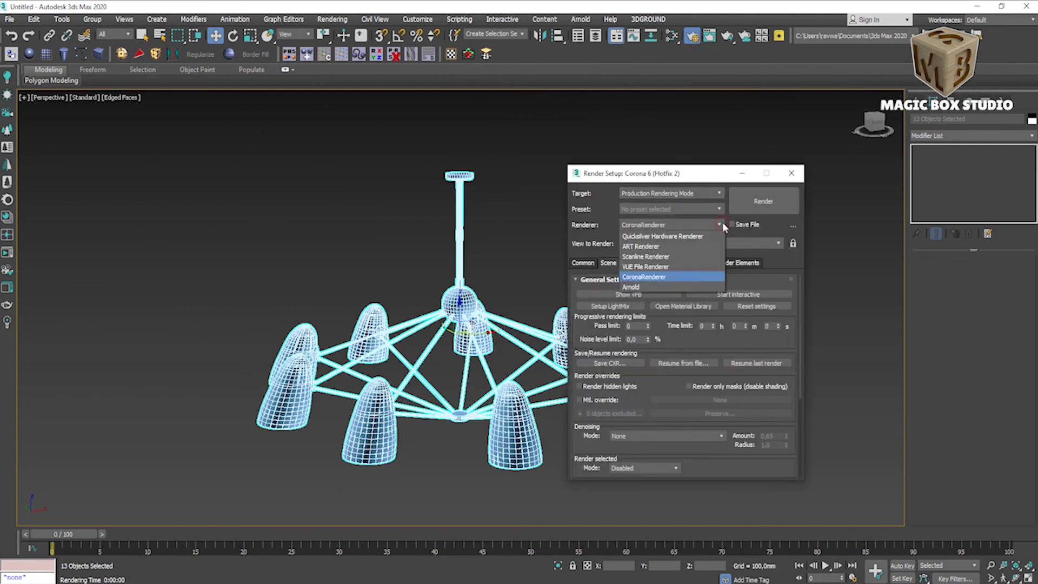
left_click(669, 257)
left_click(731, 207)
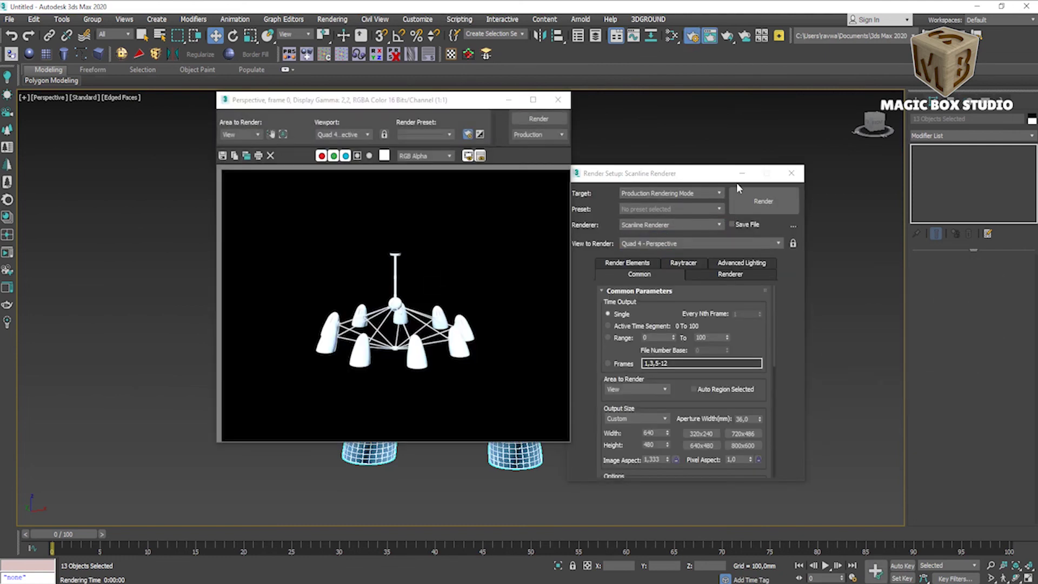
left_click(791, 173)
left_click_drag(474, 100, 828, 227)
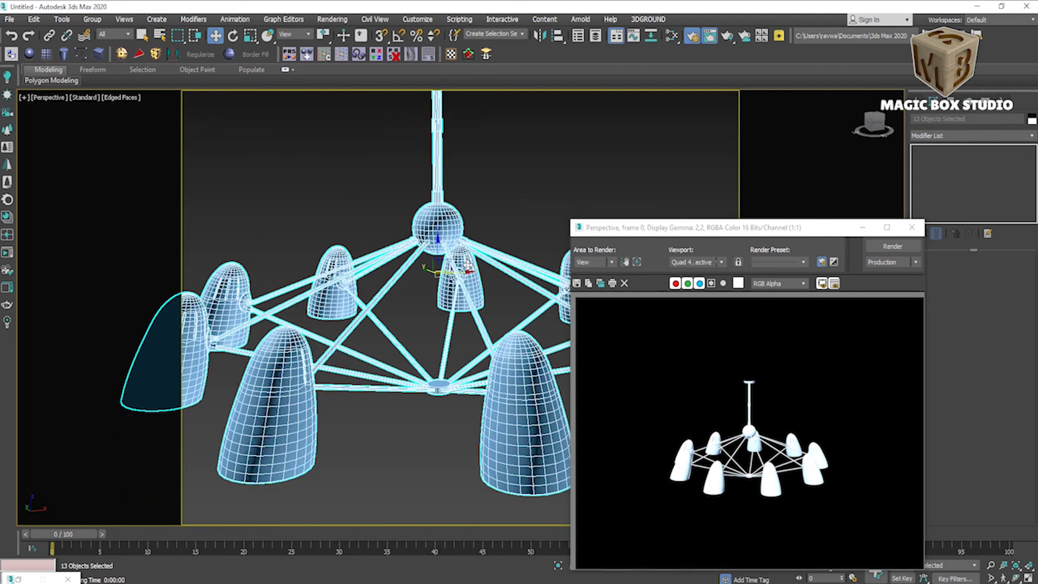
middle_click_drag(468, 265, 475, 259, "alt")
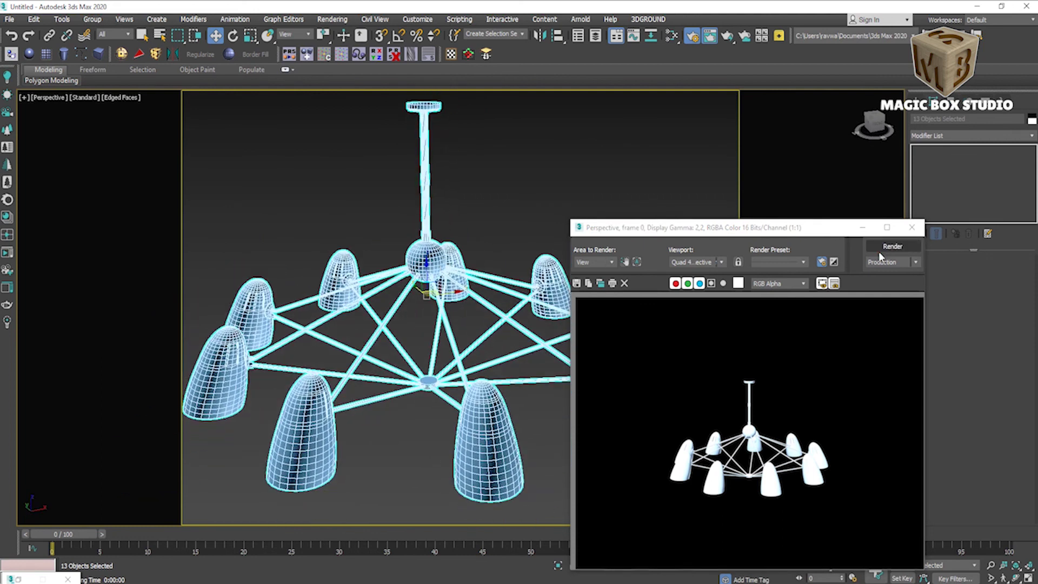
left_click(886, 248)
left_click_drag(718, 227, 379, 111)
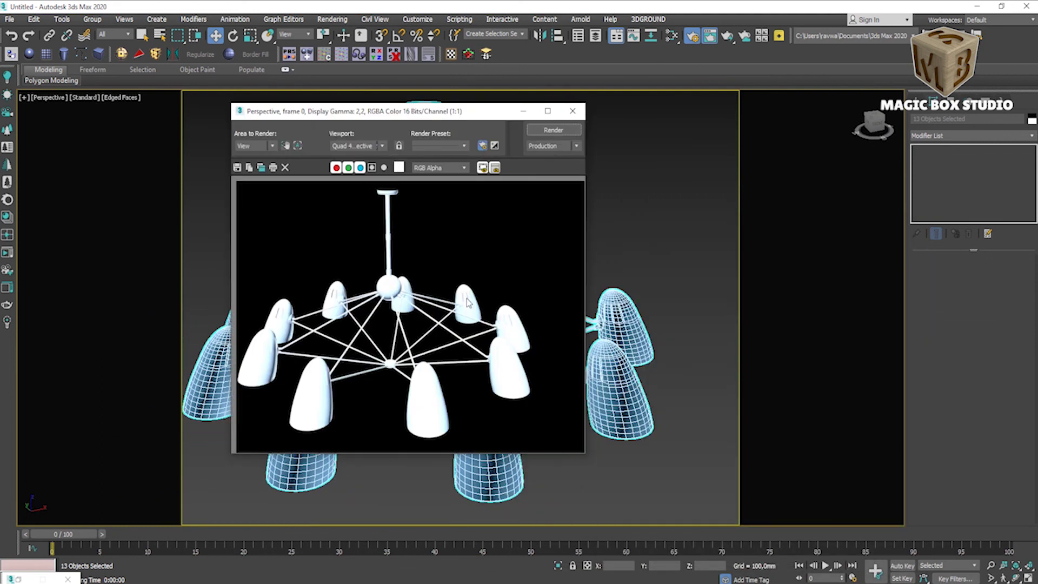
mouse_move(585, 296)
left_mouse_down()
mouse_move(705, 268)
mouse_move(585, 265)
left_mouse_up()
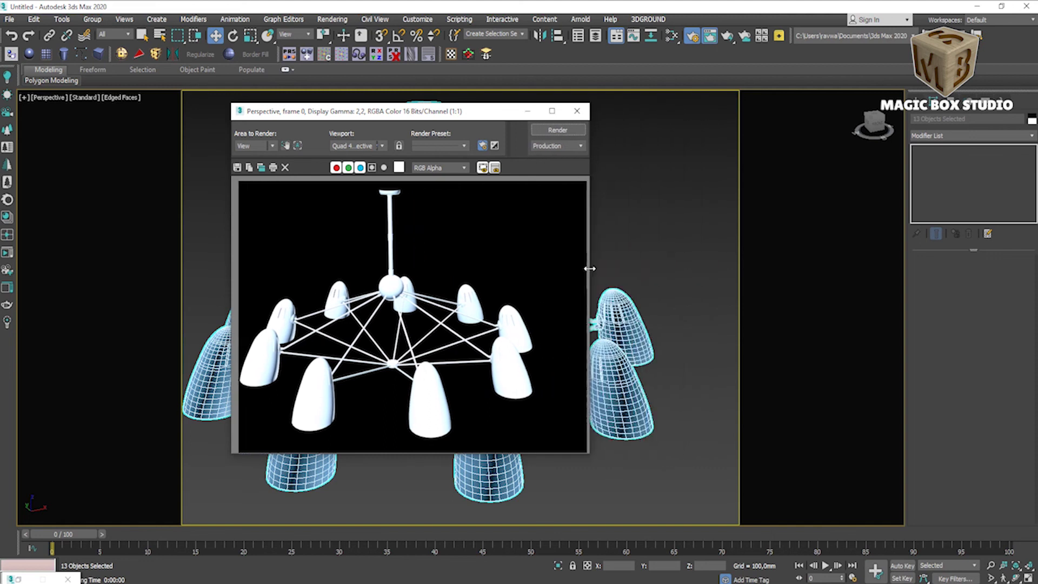
- Render close-up and wide test views of the shades, then close the render window
scroll(638, 281, "up", 3)
scroll(637, 281, "up", 3)
scroll(638, 281, "up", 3)
left_click(551, 131)
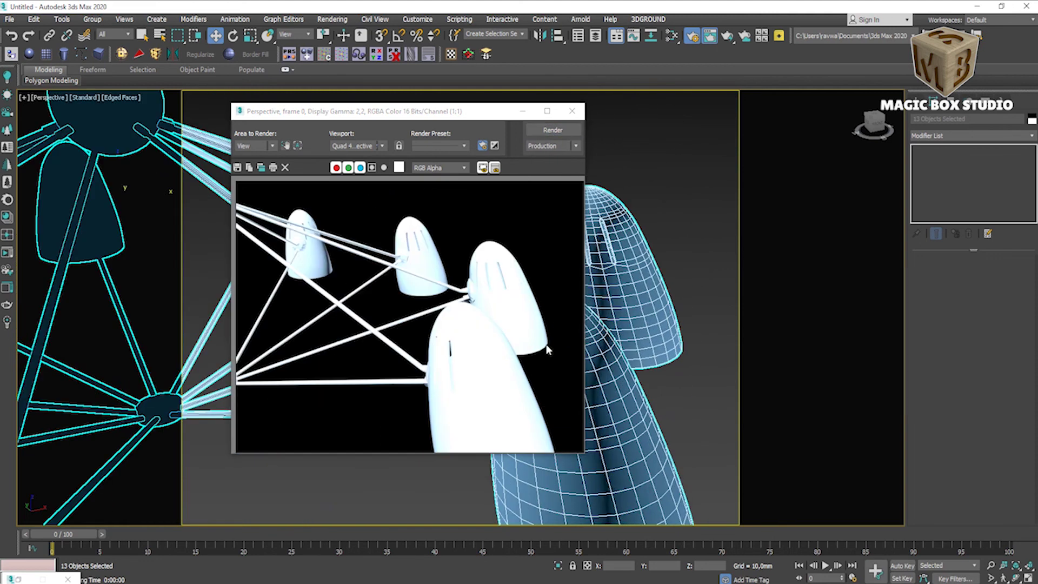
left_click(637, 389)
key("ctrl+q")
scroll(636, 389, "up", 2)
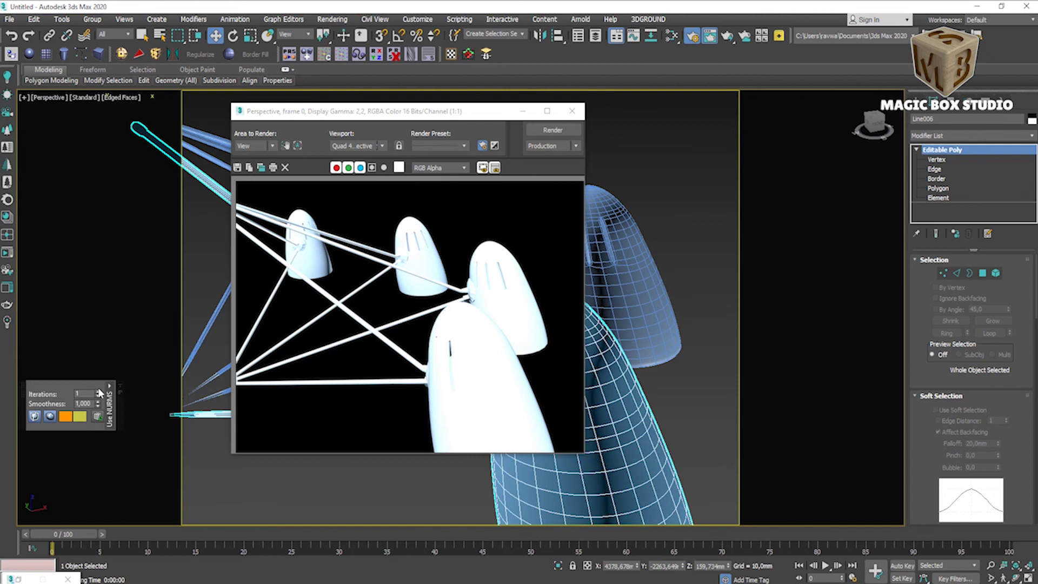
key("shift+q")
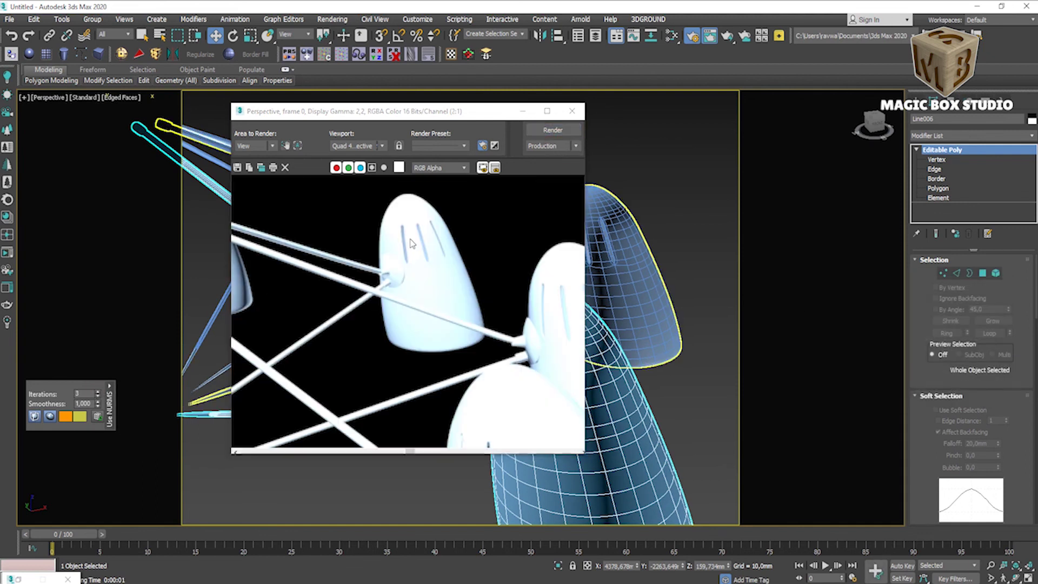
scroll(687, 333, "down", 3)
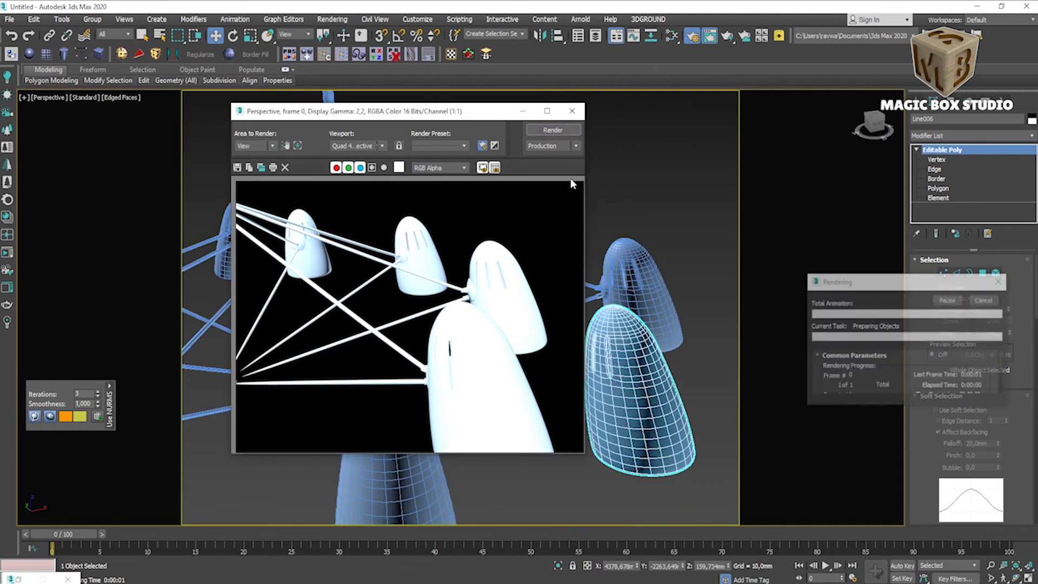
left_click(553, 130)
scroll(622, 162, "down", 2)
left_click(553, 130)
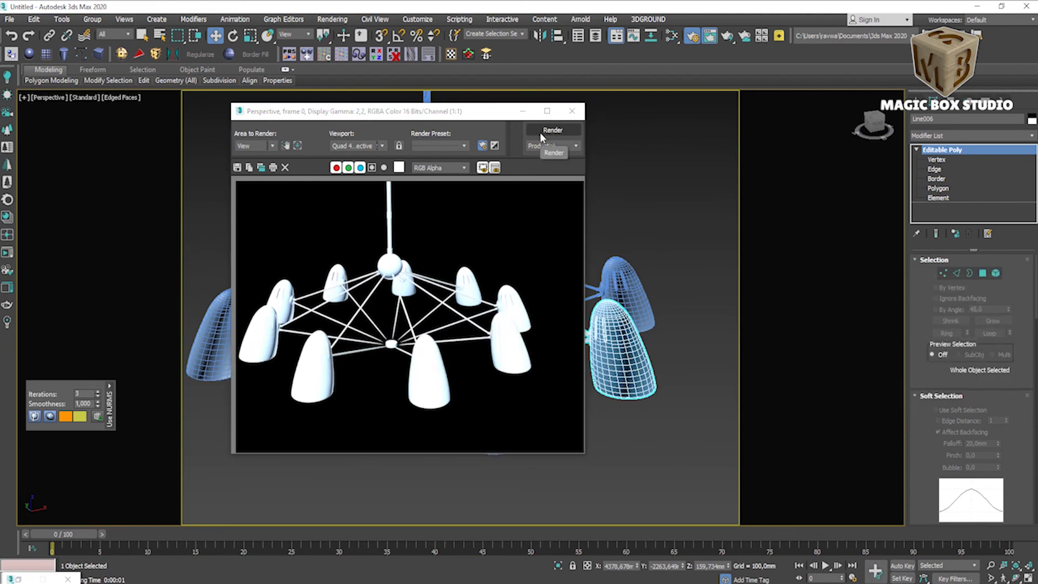
left_click(572, 111)
left_click(417, 401)
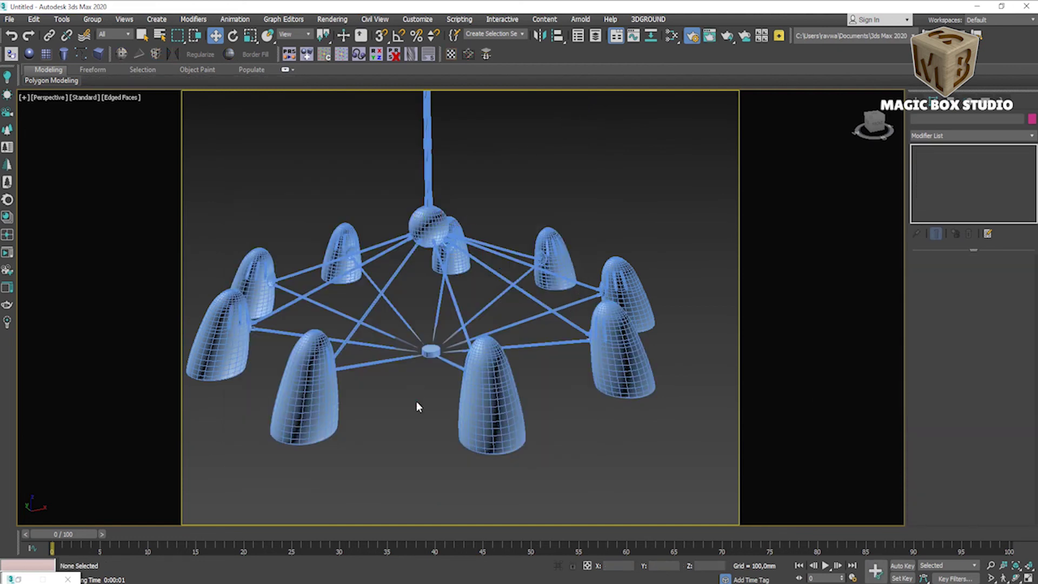
- Select radial arm Line005 and toggle its smoothing preview
scroll(427, 338, "up", 5)
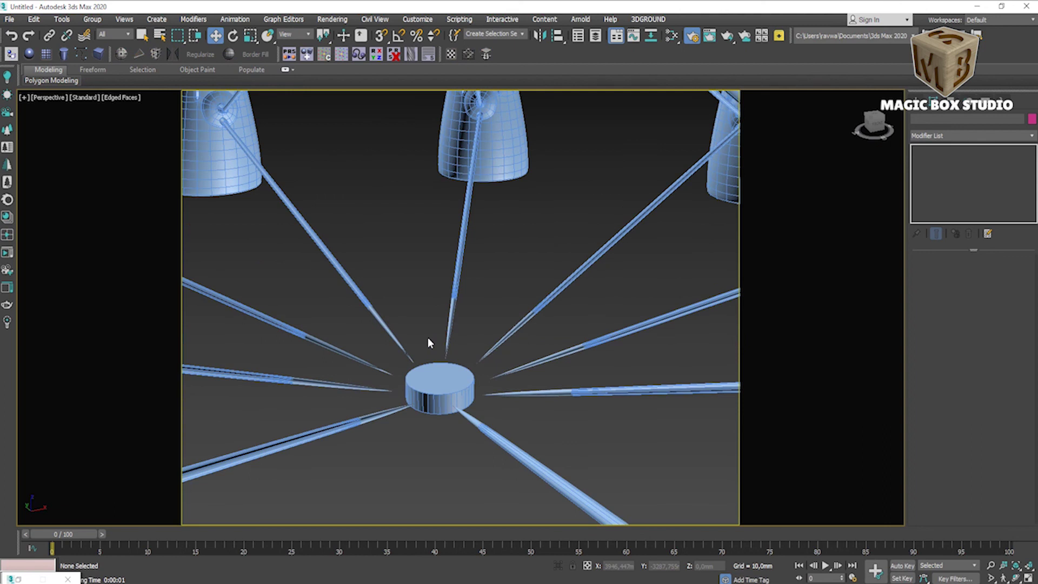
scroll(427, 338, "down", 5)
left_click(445, 380)
scroll(438, 376, "up", 5)
key("Escape")
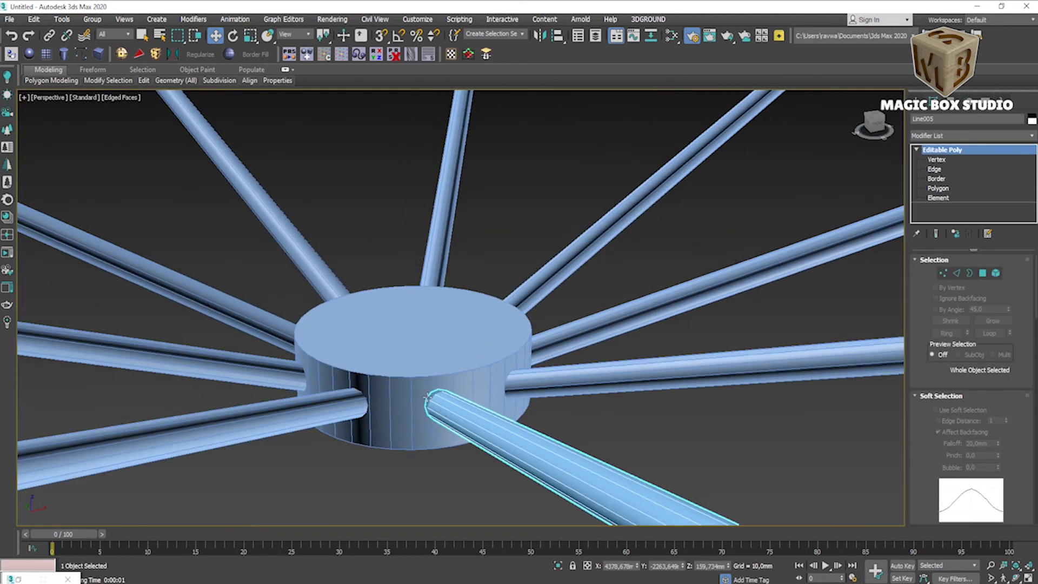
scroll(438, 384, "up", 4)
scroll(443, 400, "down", 3)
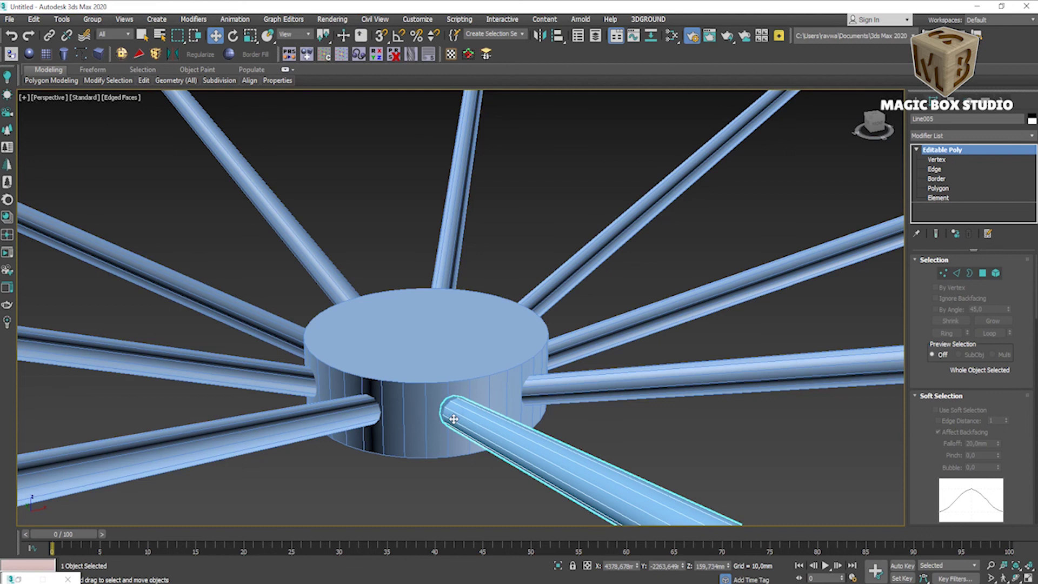
left_click(454, 419)
scroll(454, 419, "down", 5)
scroll(459, 194, "up", 5)
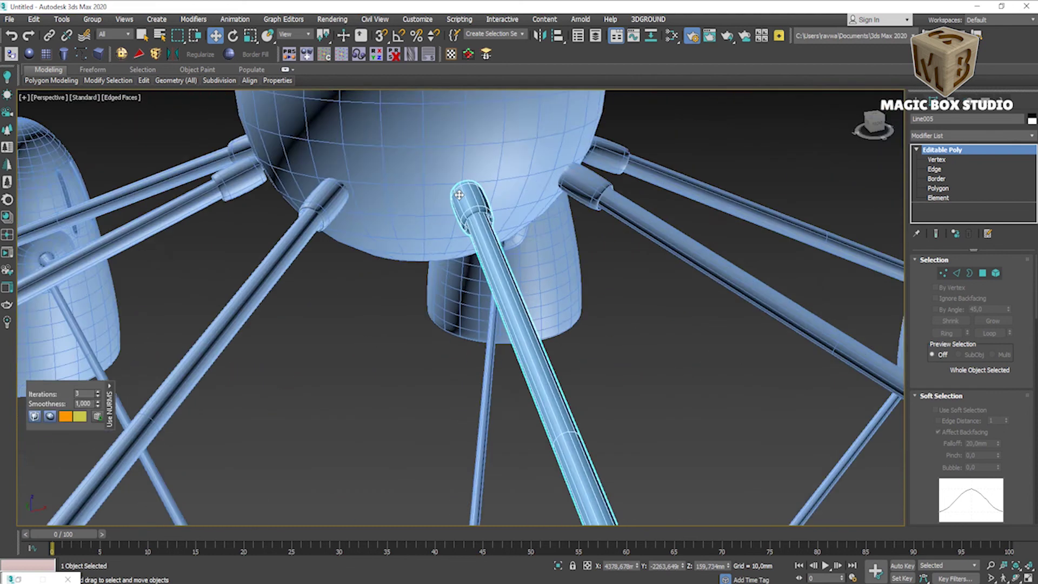
scroll(459, 195, "up", 3)
scroll(487, 313, "up", 2)
scroll(486, 313, "down", 2)
scroll(488, 314, "up", 1)
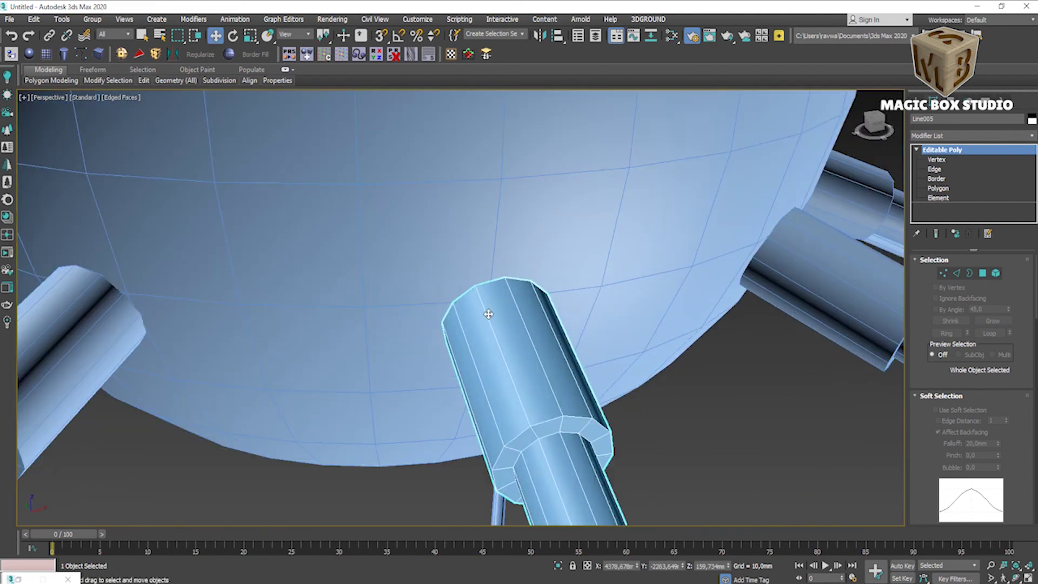
- Connect the arm-tip edge ring twice, then check the holding loops under MeshSmooth
key("2")
key("alt+r")
key("ctrl+shift+e")
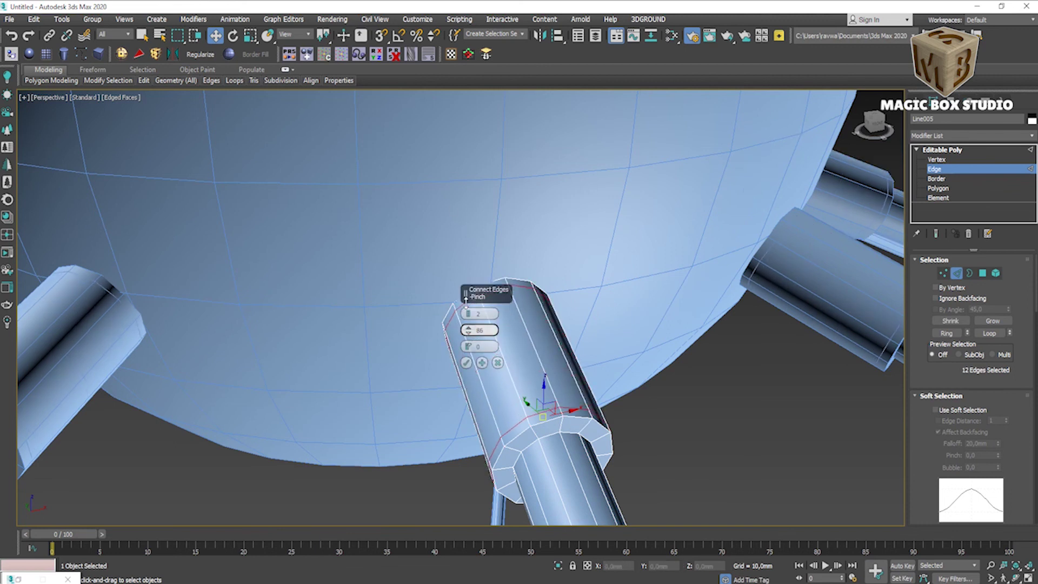
left_click(466, 362)
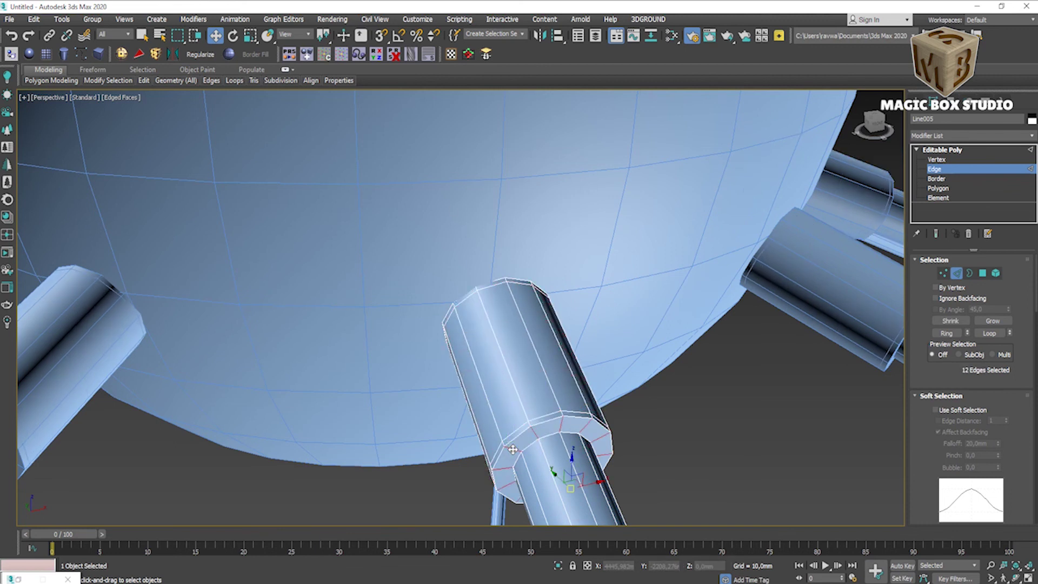
key("ctrl+shift+e")
left_click(466, 362)
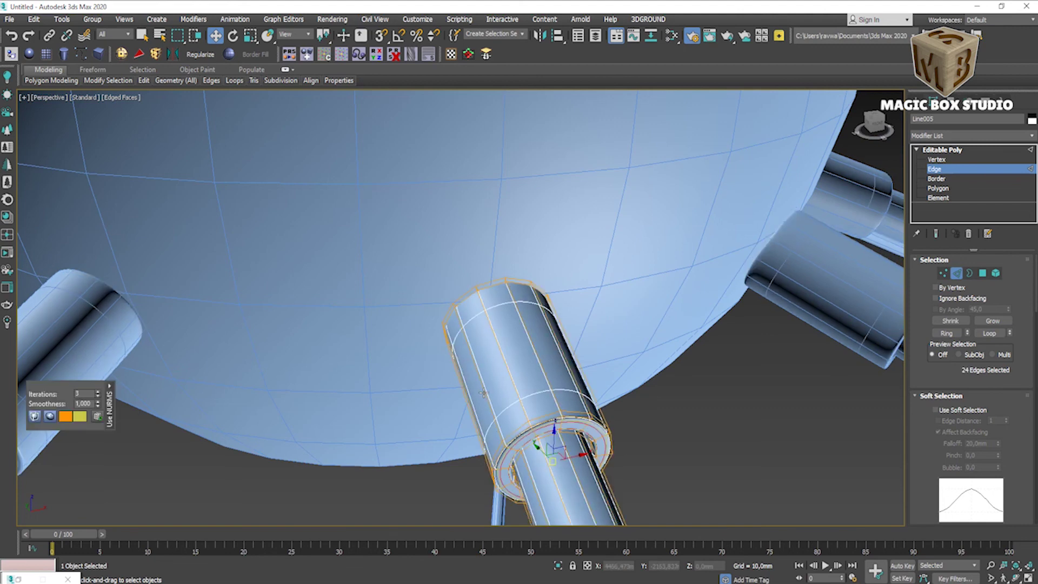
key("ctrl+m")
scroll(518, 459, "down", 5)
scroll(518, 458, "down", 3)
mouse_move(518, 459)
middle_mouse_down("alt")
mouse_move(583, 393)
mouse_move(433, 302)
middle_mouse_up("alt")
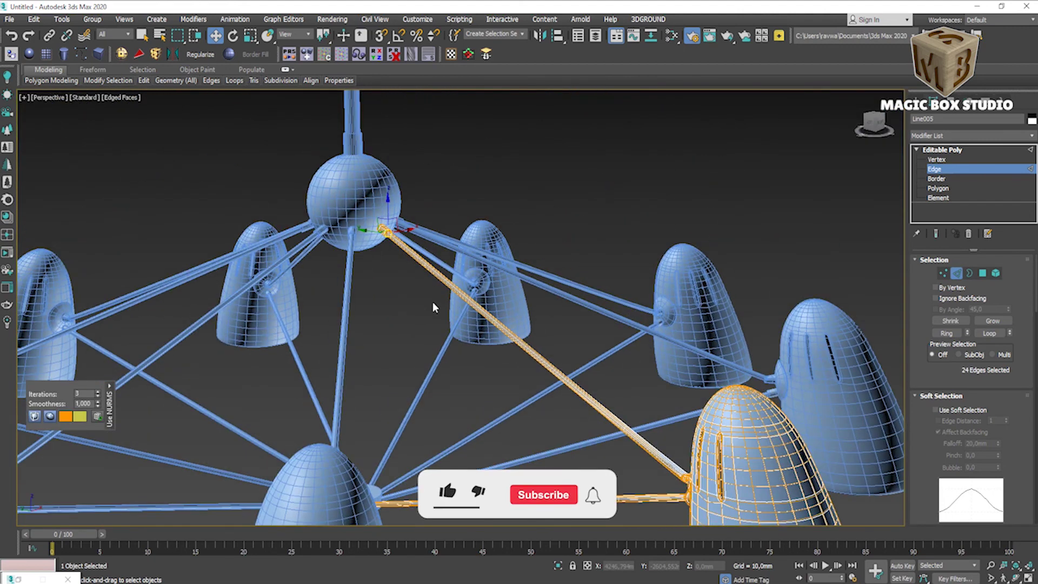
- Render a check, deselect everything and turn off Edged Faces for plain shading
key("shift+q")
left_click(573, 112)
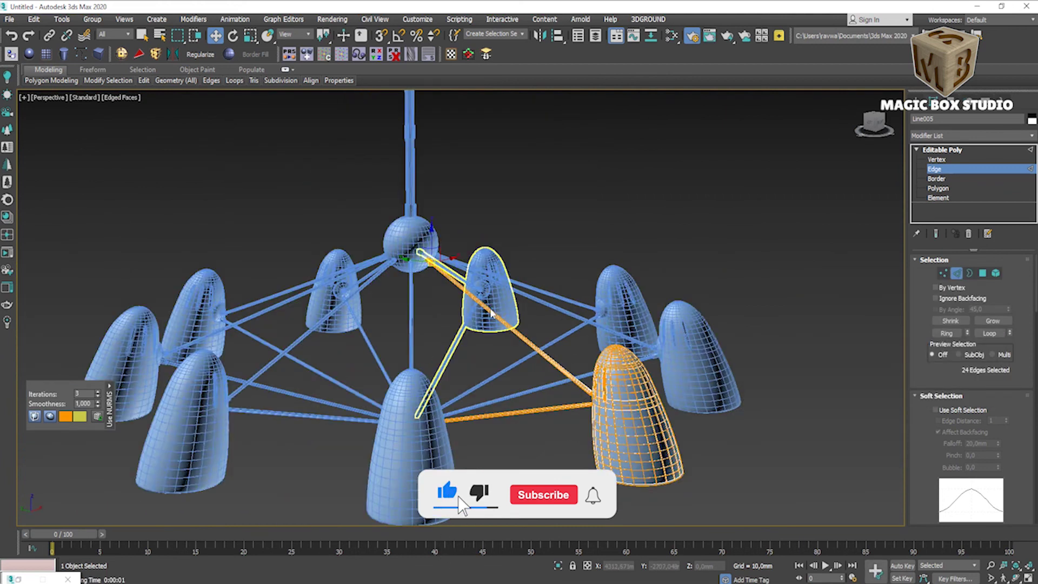
scroll(534, 252, "down", 3)
key("2")
left_click(548, 249)
key("F4")
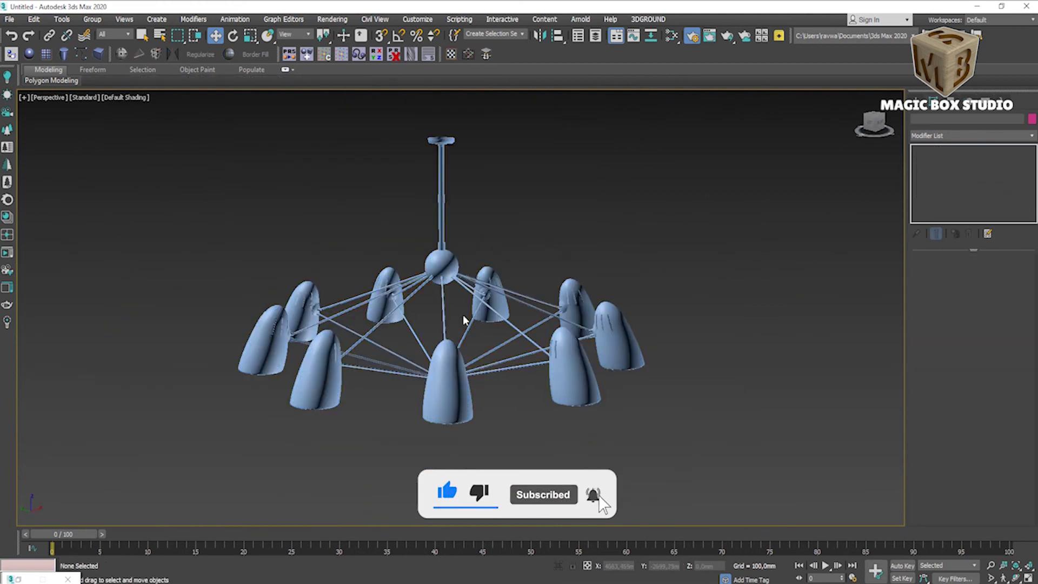
middle_click_drag(510, 372, 521, 314, "alt")
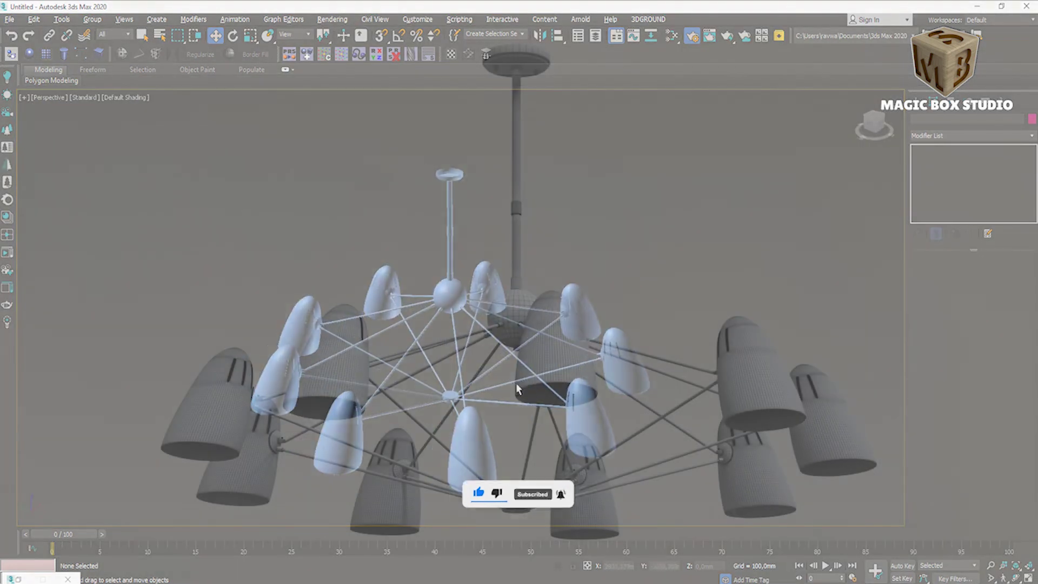